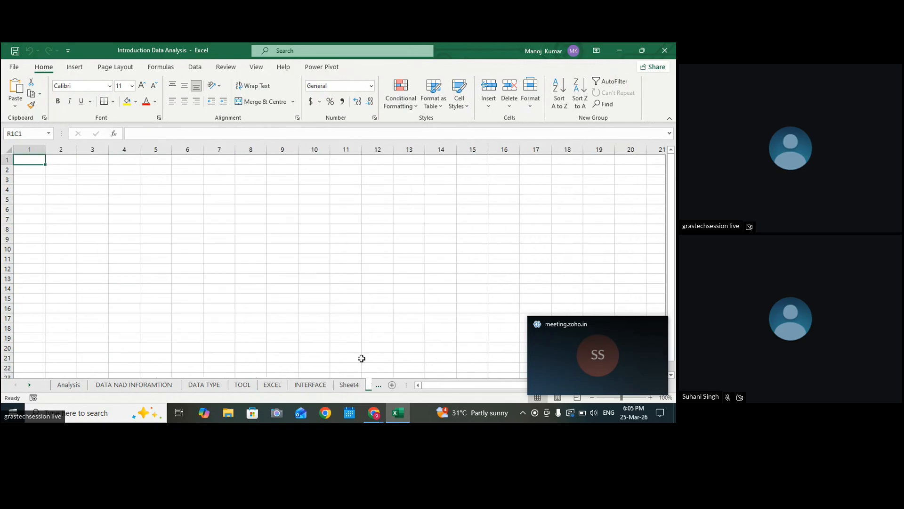
Step: Merge and centre row 1 across columns 3 to 17 and enter the heading FORMATTING
{"action": "left_click_drag", "start_coordinate": [93, 160], "coordinate": [537, 160]}
{"action": "double_click", "coordinate": [274, 159]}
{"action": "type", "text": "FOR"}
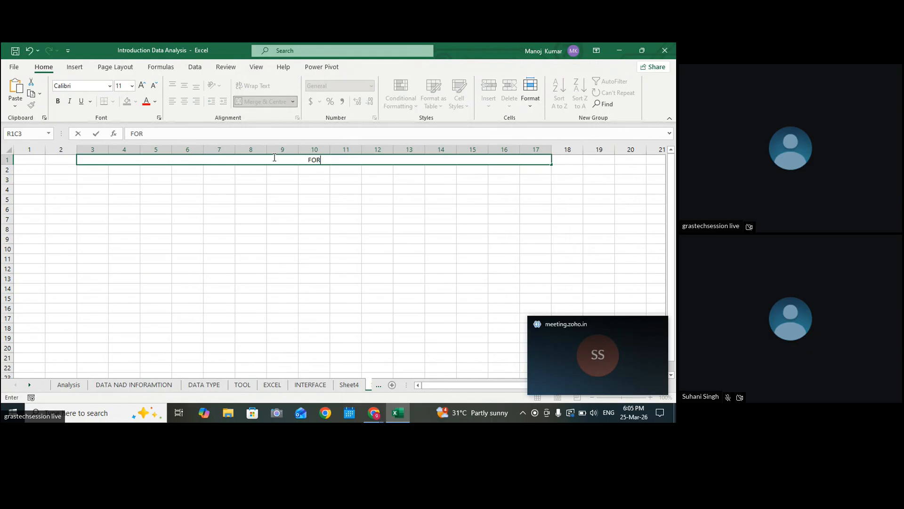
{"action": "type", "text": "MATTING"}
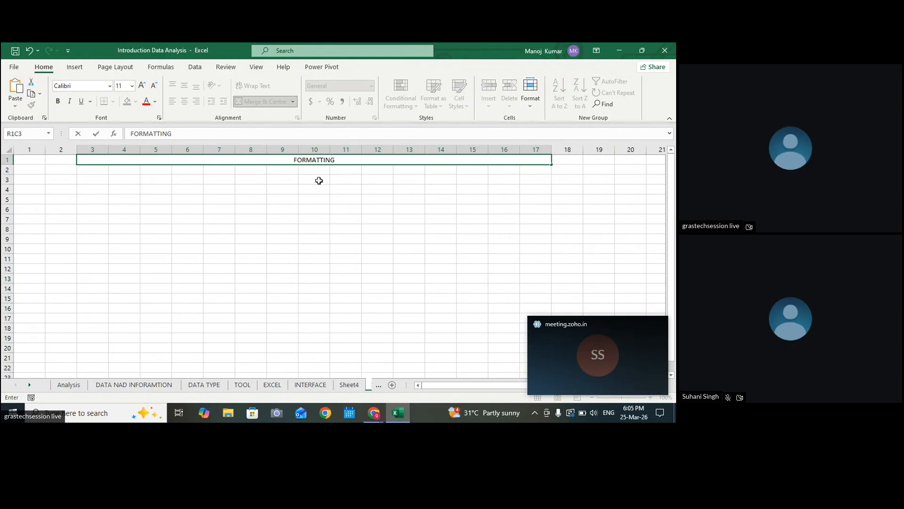
{"action": "left_click", "coordinate": [345, 216]}
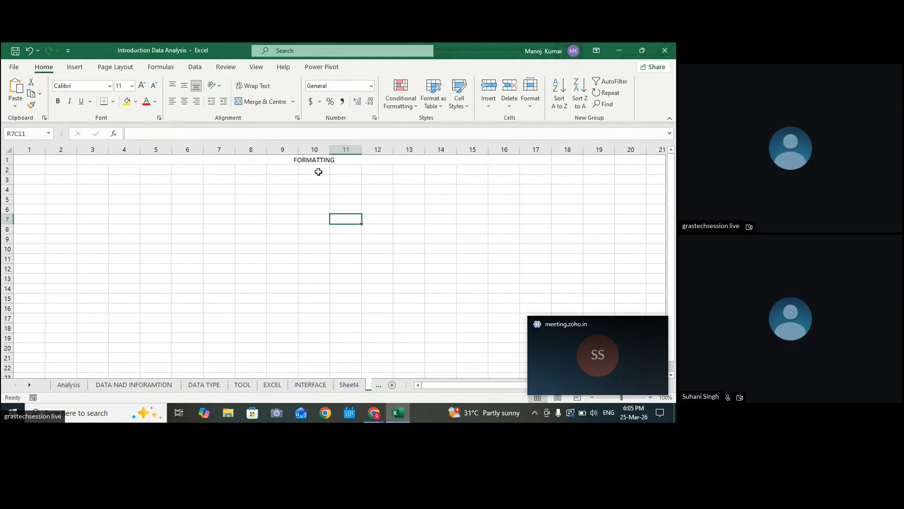
Step: Set the FORMATTING heading to font size 18 with a yellow fill and a border around the merged cell
{"action": "left_click", "coordinate": [298, 156]}
{"action": "left_click", "coordinate": [141, 86]}
{"action": "left_click", "coordinate": [142, 86]}
{"action": "left_click", "coordinate": [142, 86]}
{"action": "left_click", "coordinate": [142, 86]}
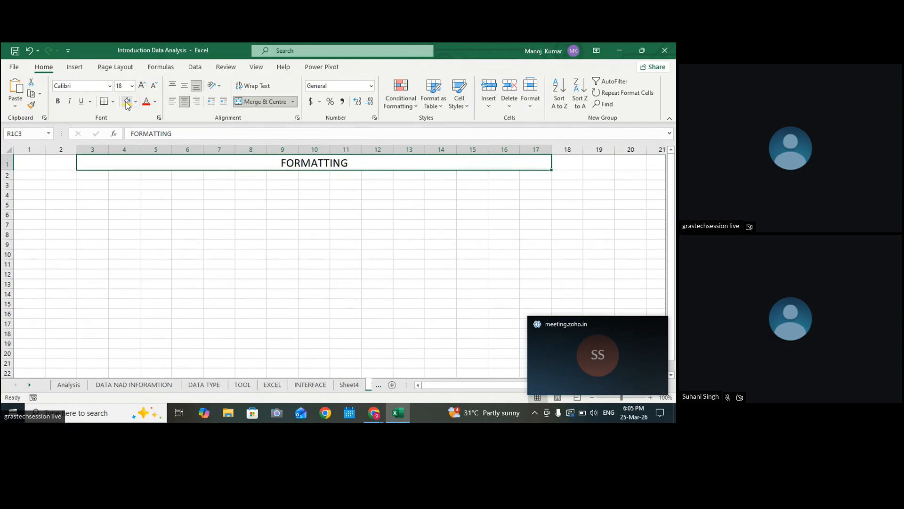
{"action": "left_click", "coordinate": [126, 101]}
{"action": "left_click", "coordinate": [113, 101]}
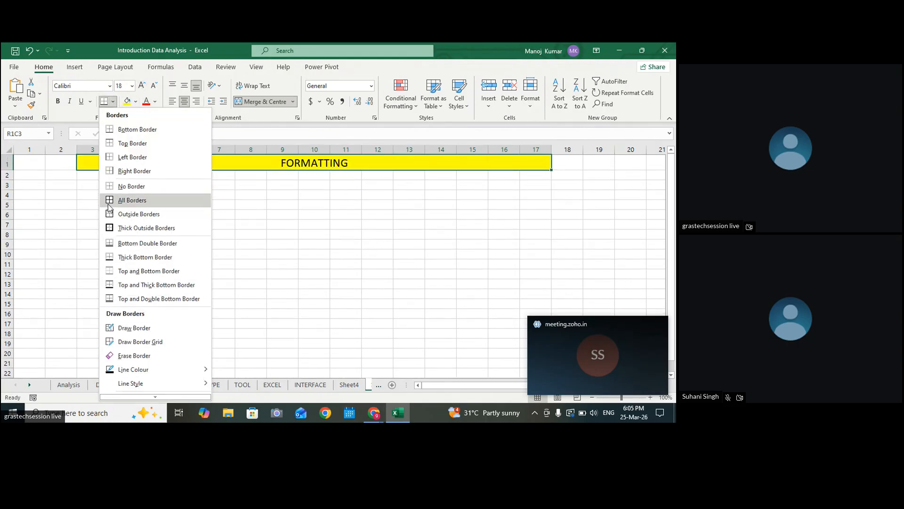
{"action": "left_click", "coordinate": [113, 213]}
{"action": "left_click", "coordinate": [188, 224]}
Step: Make the FORMATTING heading bold and widen columns 4 and 5
{"action": "left_click", "coordinate": [269, 162]}
{"action": "left_click", "coordinate": [58, 101]}
{"action": "left_click", "coordinate": [173, 174]}
{"action": "left_click_drag", "start_coordinate": [141, 146], "coordinate": [218, 149]}
{"action": "left_click", "coordinate": [269, 167]}
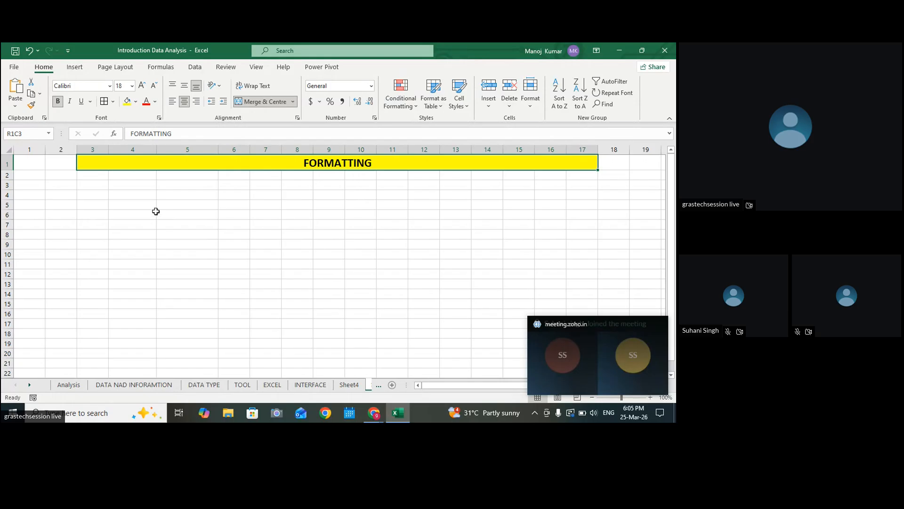
Step: Look at the online meeting window in Chrome and return to the Excel workbook
{"action": "left_click", "coordinate": [128, 186]}
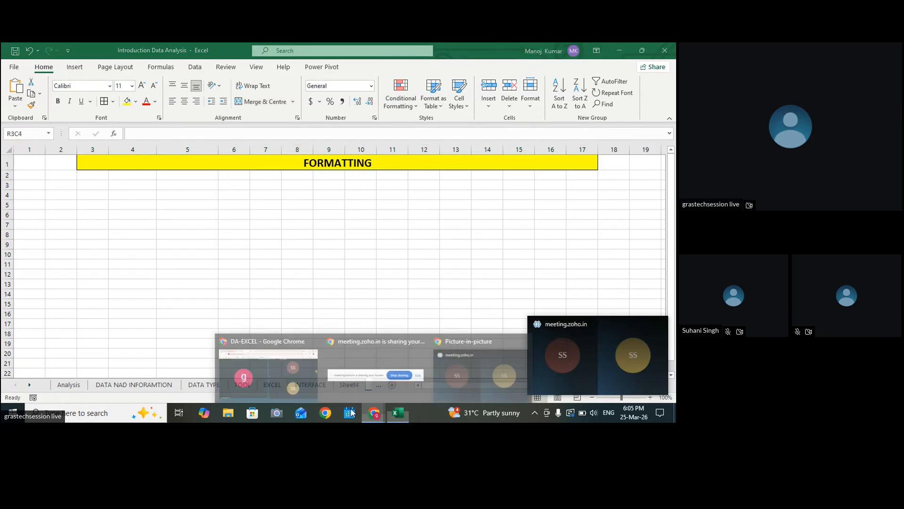
{"action": "left_click", "coordinate": [280, 380]}
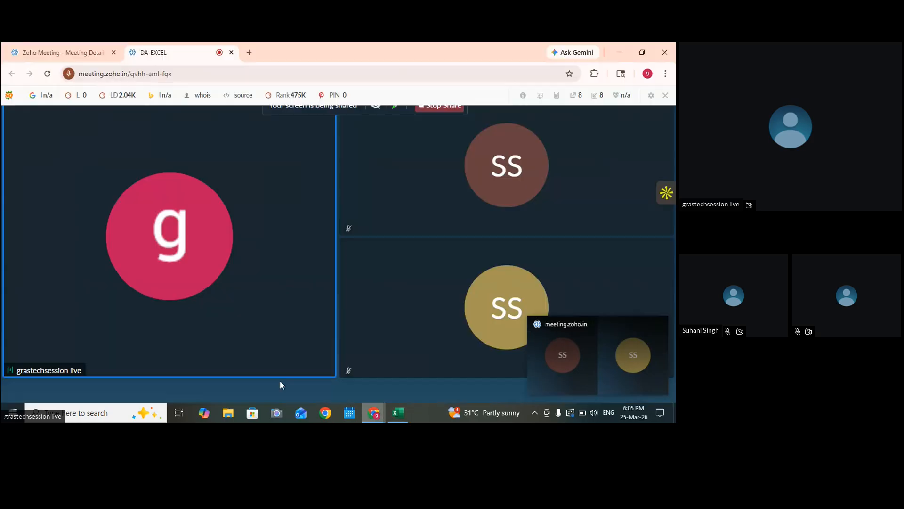
{"action": "left_click", "coordinate": [397, 413]}
{"action": "left_click", "coordinate": [296, 294]}
Step: Widen column 4 further and enter CELL FORMATTING in R3C4 below the heading
{"action": "left_click", "coordinate": [146, 184]}
{"action": "left_click_drag", "start_coordinate": [157, 150], "coordinate": [210, 150]}
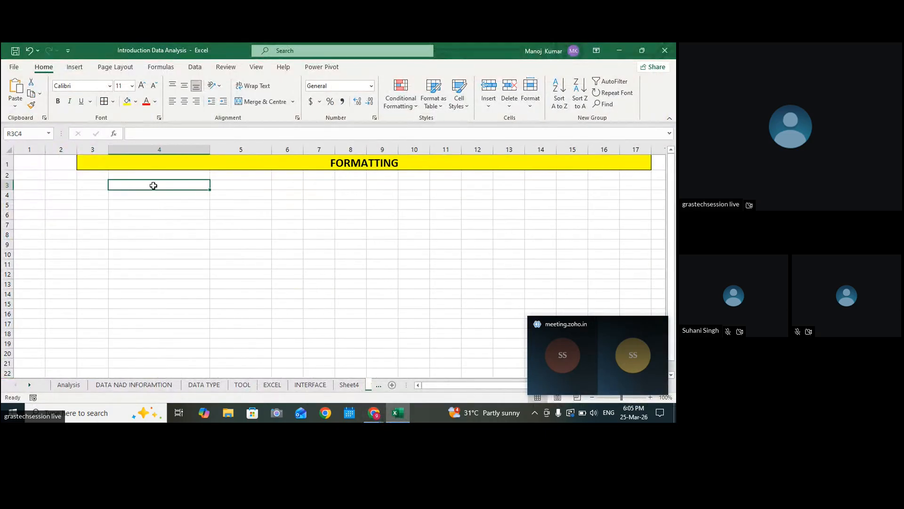
{"action": "type", "text": "E"}
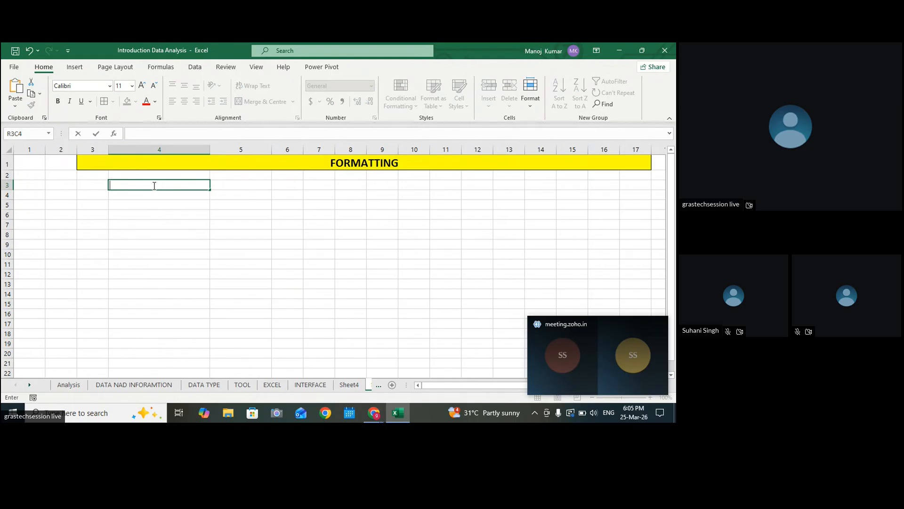
{"action": "type", "text": "CELL FORMATTING"}
{"action": "key", "text": "Return"}
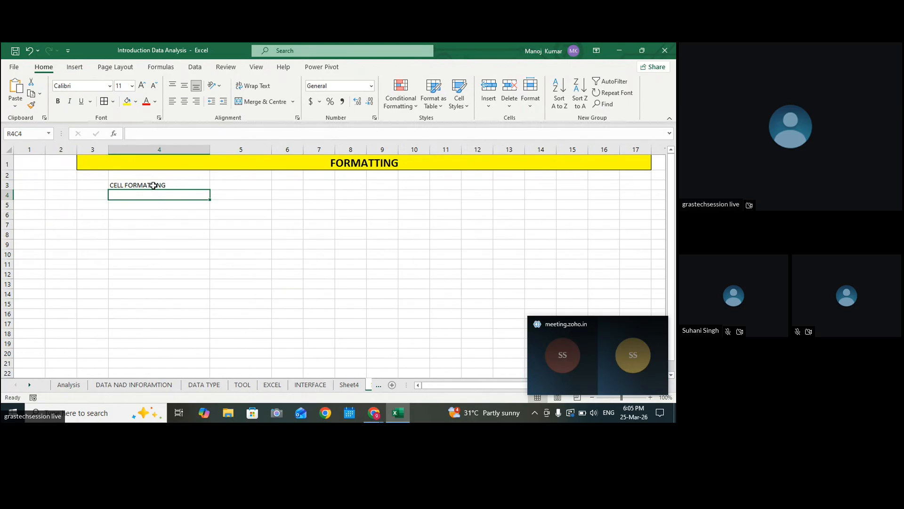
Step: List TABLE FORMATTING, NUMBER FORMATTING and CONDITIONAL FORMATTING in the three cells below CELL FORMATTING
{"action": "type", "text": "Tbabl"}
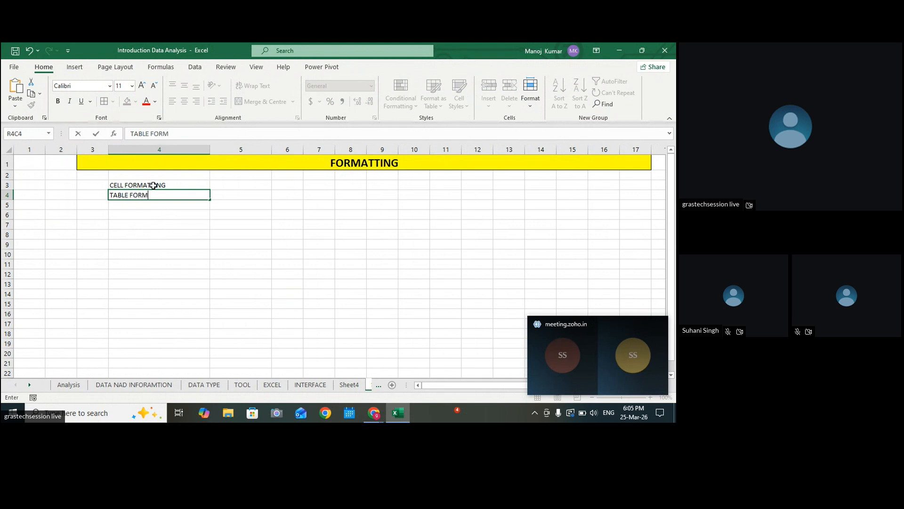
{"action": "type", "text": "NG"}
{"action": "key", "text": "Return"}
{"action": "type", "text": "NUM"}
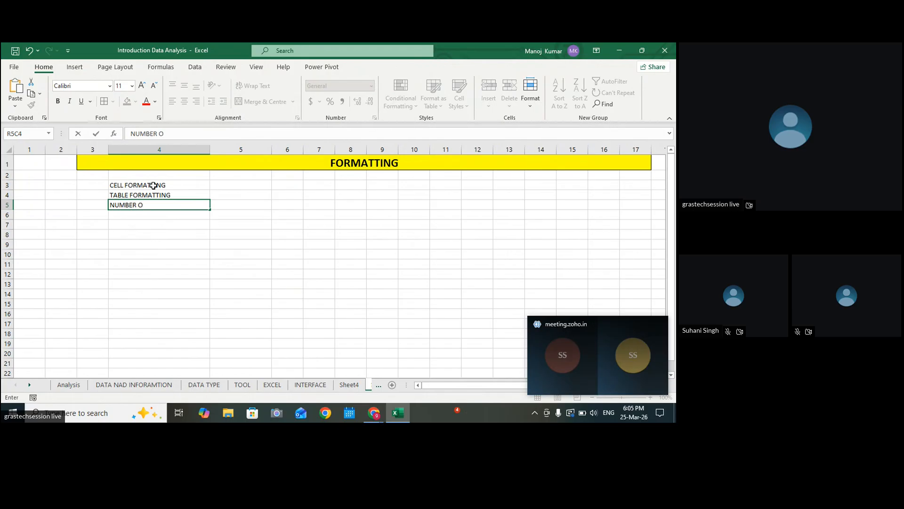
{"action": "type", "text": "BER FORMATTING"}
{"action": "key", "text": "Return"}
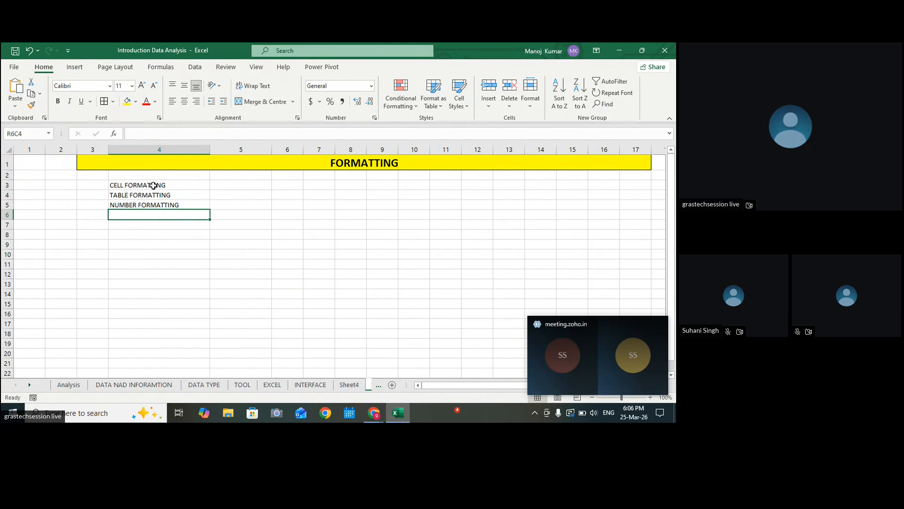
{"action": "type", "text": "CONDI"}
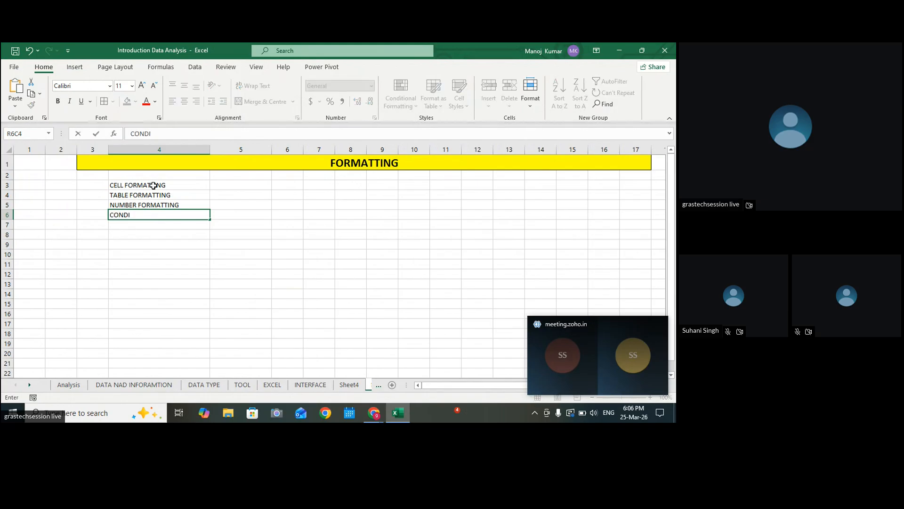
{"action": "type", "text": "TIONAL FROMRMATTING"}
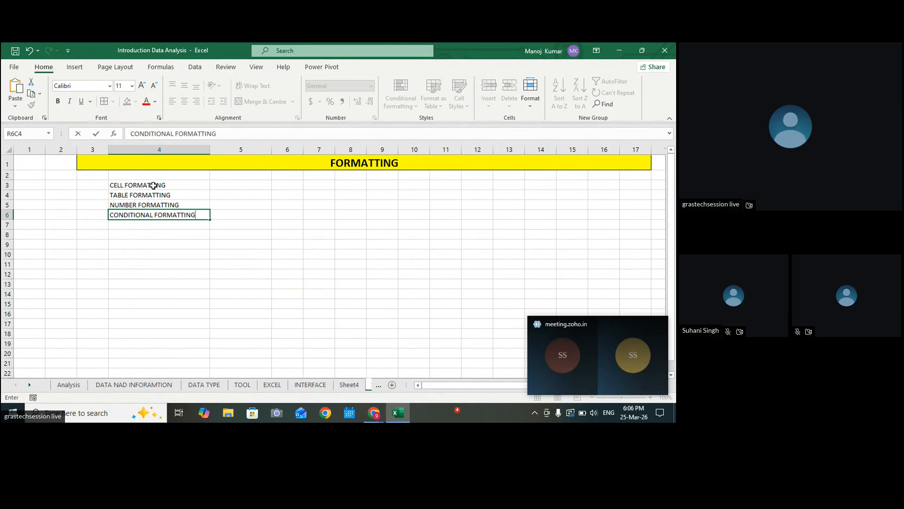
{"action": "left_click", "coordinate": [315, 228]}
Step: Apply all borders to the four formatting types listed in column 4
{"action": "left_click_drag", "start_coordinate": [122, 185], "coordinate": [127, 212]}
{"action": "key", "text": "alt+h"}
{"action": "key", "text": "b"}
{"action": "key", "text": "a"}
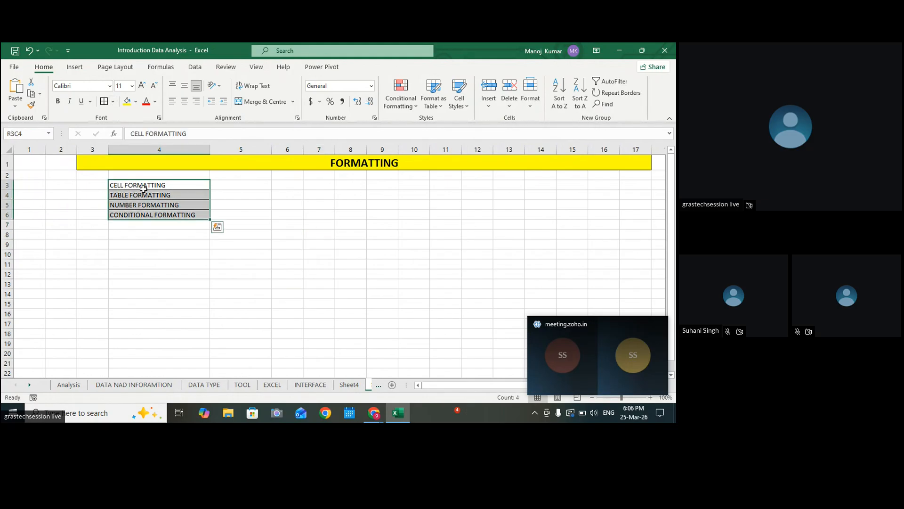
Step: Copy the CELL FORMATTING entry into R1C9 of a new worksheet
{"action": "left_click", "coordinate": [171, 184]}
{"action": "key", "text": "ctrl+c"}
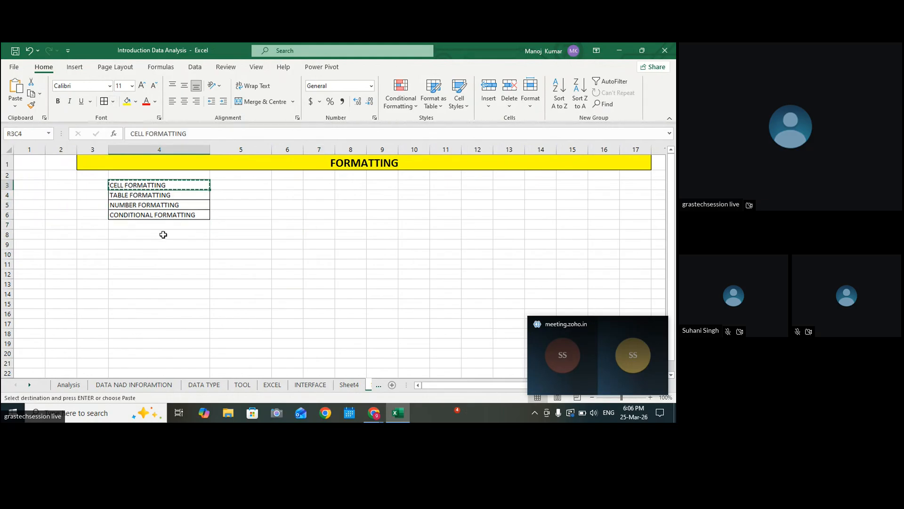
{"action": "left_click", "coordinate": [392, 385]}
{"action": "left_click", "coordinate": [85, 168]}
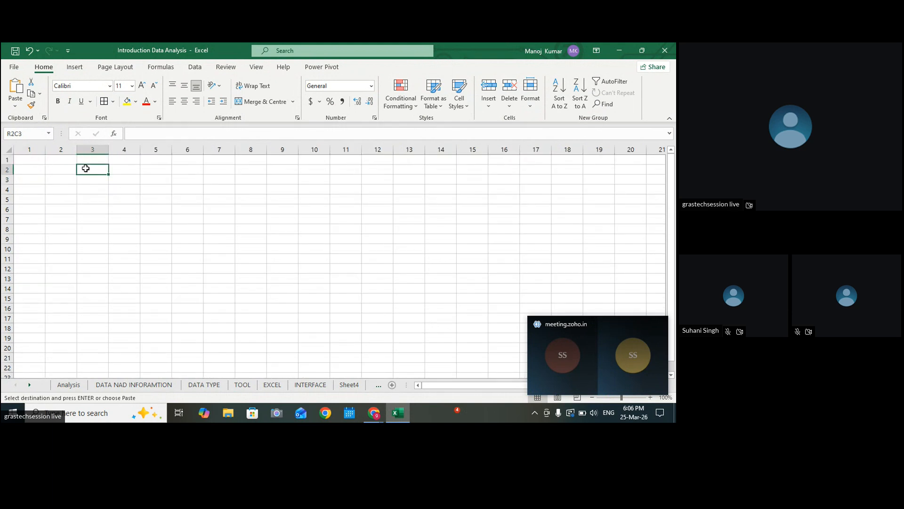
{"action": "left_click", "coordinate": [285, 159]}
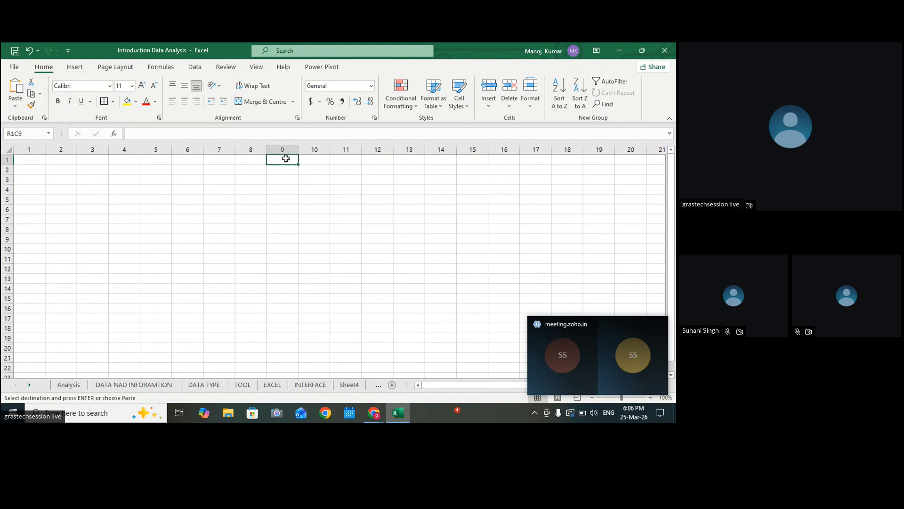
{"action": "key", "text": "ctrl+v"}
Step: Merge and centre the CELL FORMATTING heading across columns 3 to 17, with font size 14, yellow fill and borders
{"action": "left_click_drag", "start_coordinate": [89, 159], "coordinate": [523, 160]}
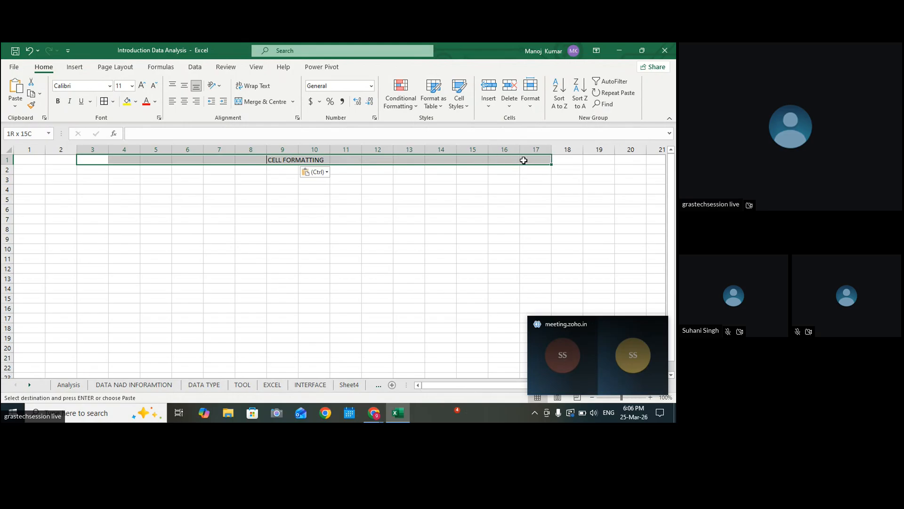
{"action": "left_click", "coordinate": [263, 101]}
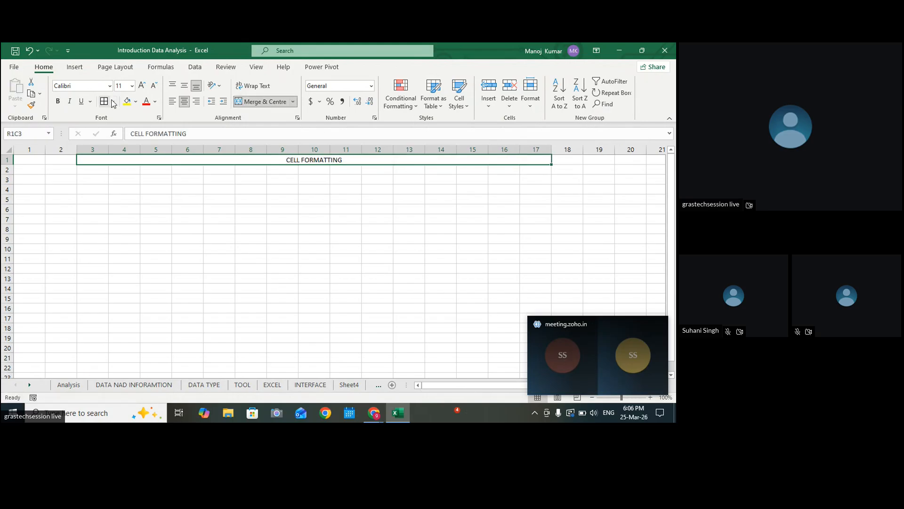
{"action": "left_click", "coordinate": [141, 85]}
{"action": "left_click", "coordinate": [141, 85]}
{"action": "left_click", "coordinate": [127, 101]}
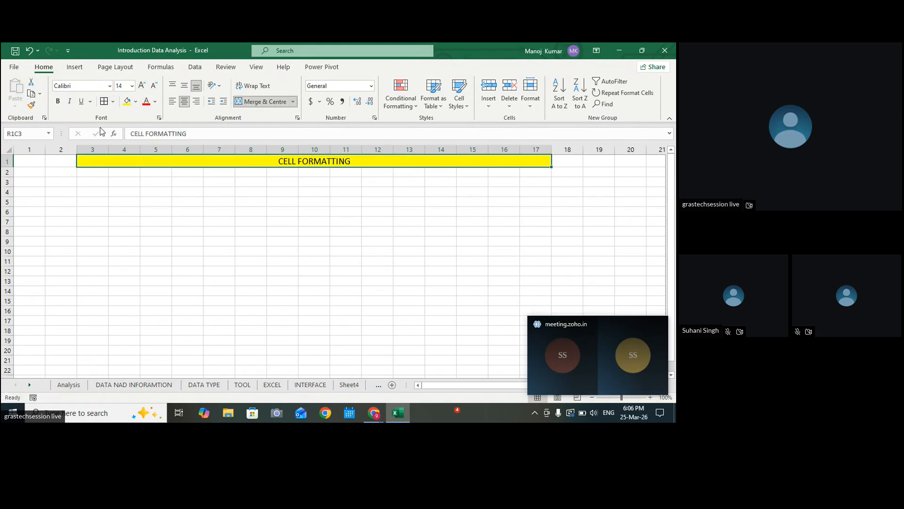
{"action": "left_click", "coordinate": [119, 149]}
{"action": "left_click", "coordinate": [215, 173]}
{"action": "left_click", "coordinate": [214, 161]}
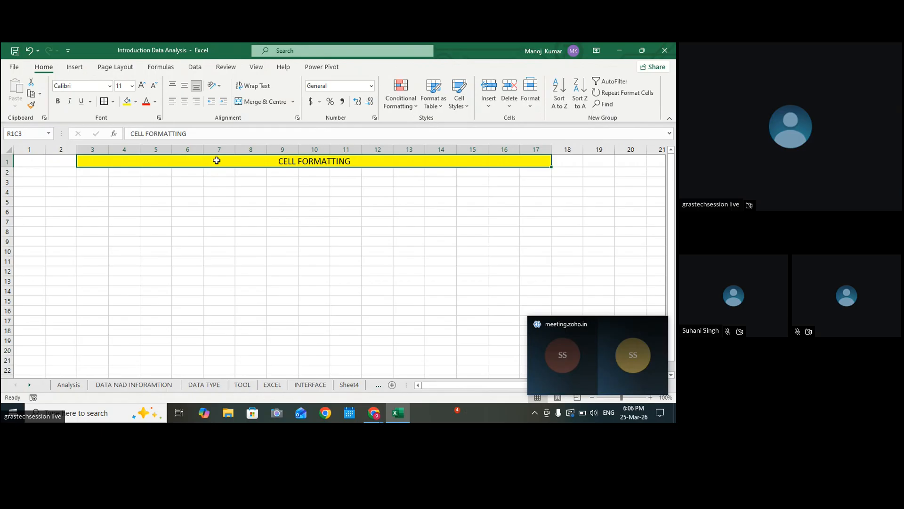
{"action": "left_click", "coordinate": [104, 101]}
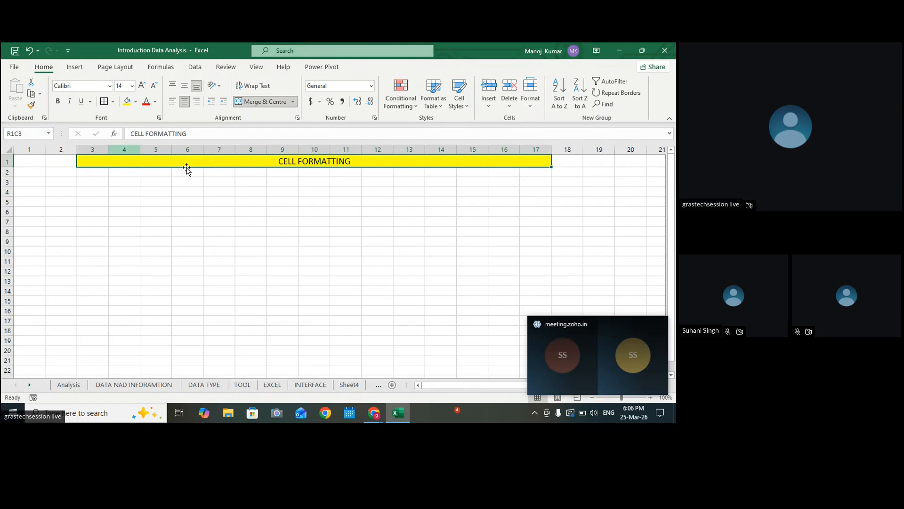
Step: Change the heading text to CELL OR RANGE FORMATTING
{"action": "double_click", "coordinate": [297, 161]}
{"action": "type", "text": "OR ANGE"}
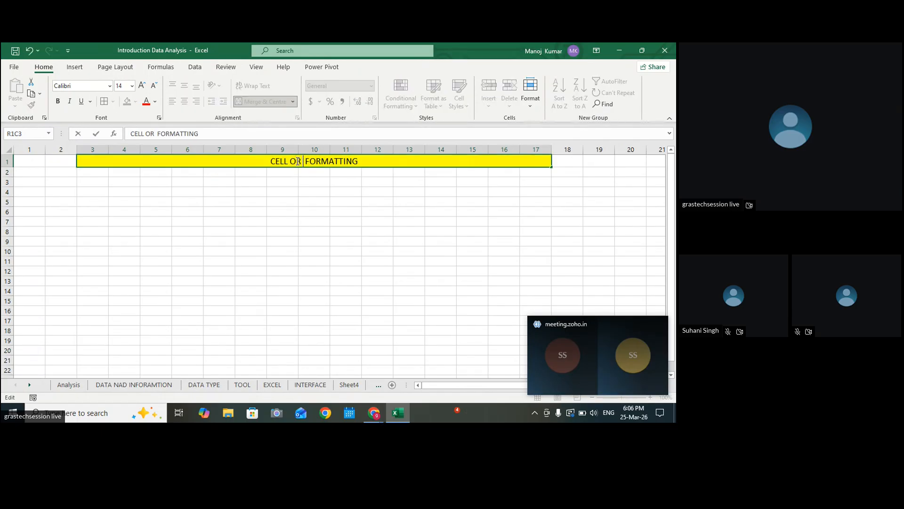
{"action": "key", "text": "BackSpace"}
{"action": "key", "text": "BackSpace"}
{"action": "key", "text": "BackSpace"}
{"action": "key", "text": "BackSpace"}
{"action": "key", "text": "BackSpace"}
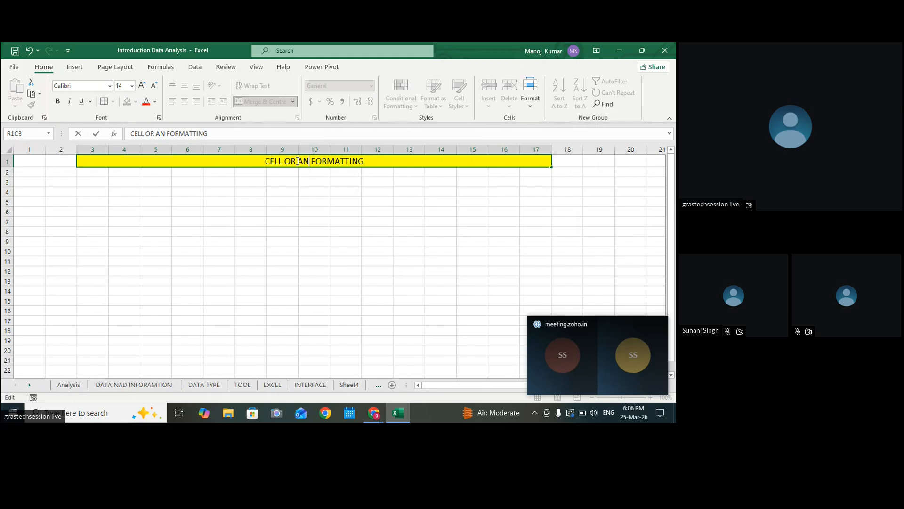
{"action": "type", "text": "RANGE"}
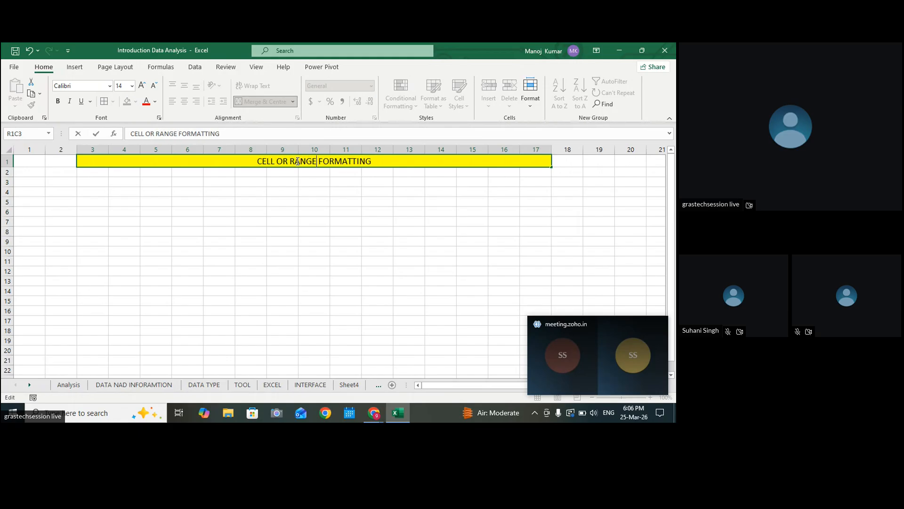
{"action": "left_click", "coordinate": [303, 182]}
{"action": "left_click", "coordinate": [282, 207]}
{"action": "left_click", "coordinate": [208, 160]}
{"action": "left_click", "coordinate": [138, 219]}
Step: Widen column 3 slightly and enter the label FONT in R4C3
{"action": "left_click", "coordinate": [97, 193]}
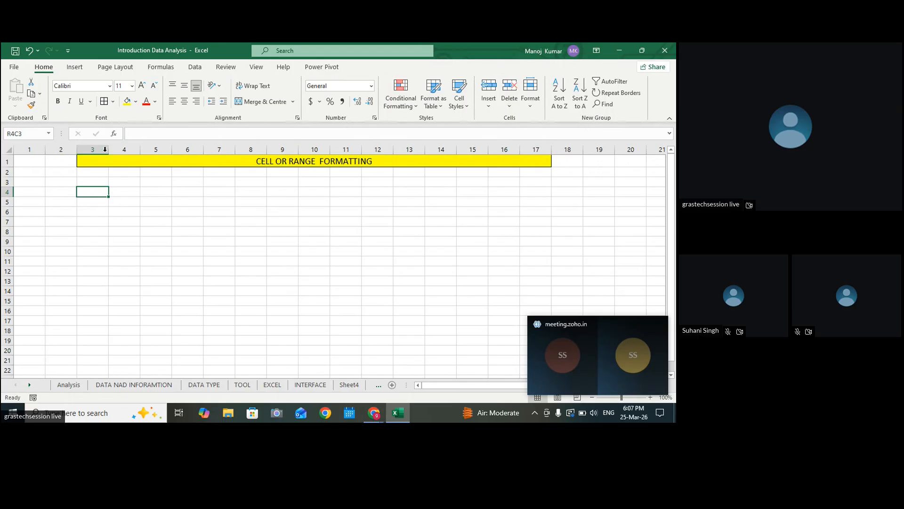
{"action": "left_click_drag", "start_coordinate": [108, 150], "coordinate": [121, 149]}
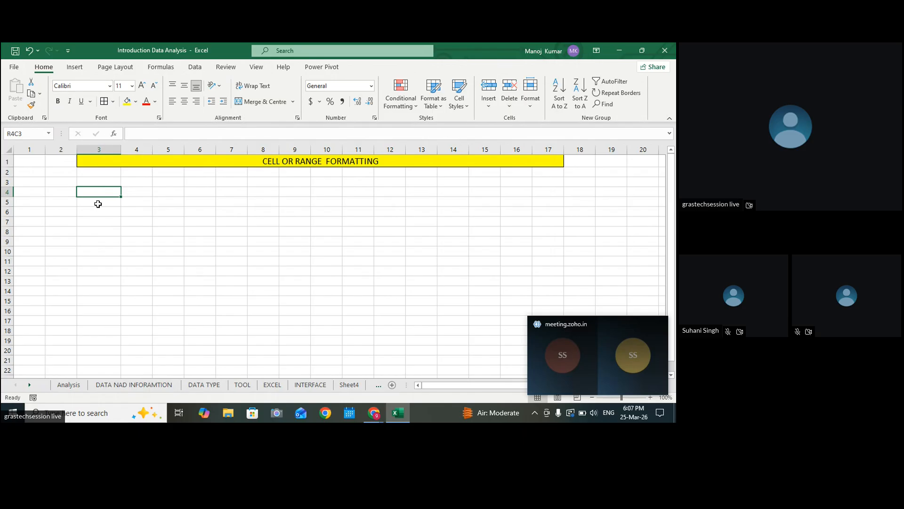
{"action": "type", "text": "O"}
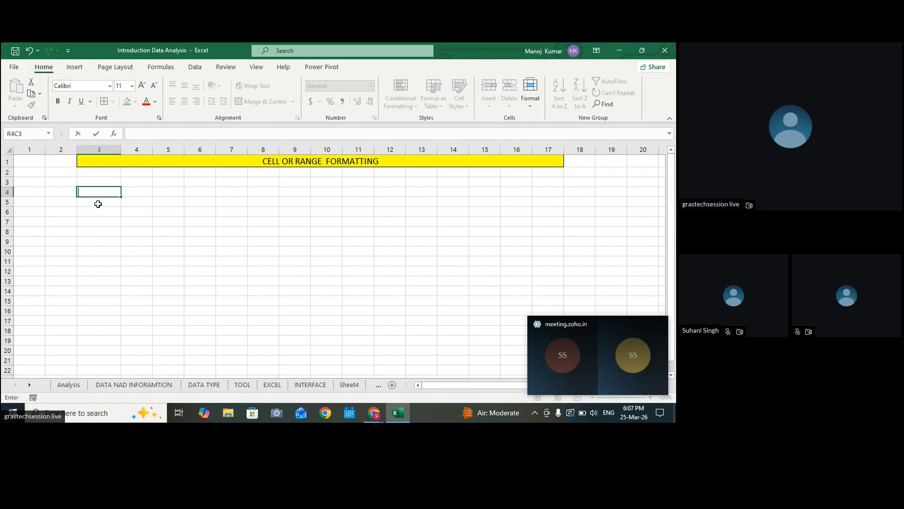
{"action": "type", "text": "FONT"}
{"action": "key", "text": "Tab"}
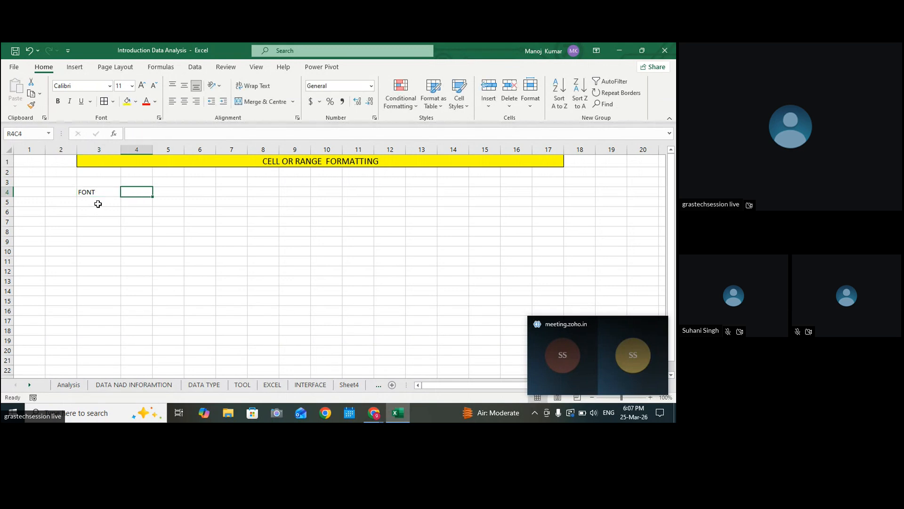
Step: Look through the list of available fonts without changing the current font
{"action": "left_click", "coordinate": [145, 149]}
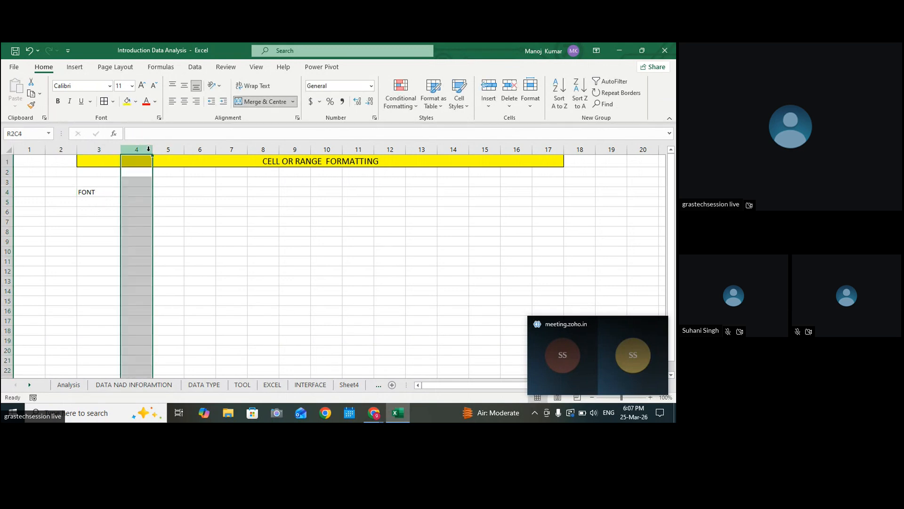
{"action": "left_click", "coordinate": [111, 86]}
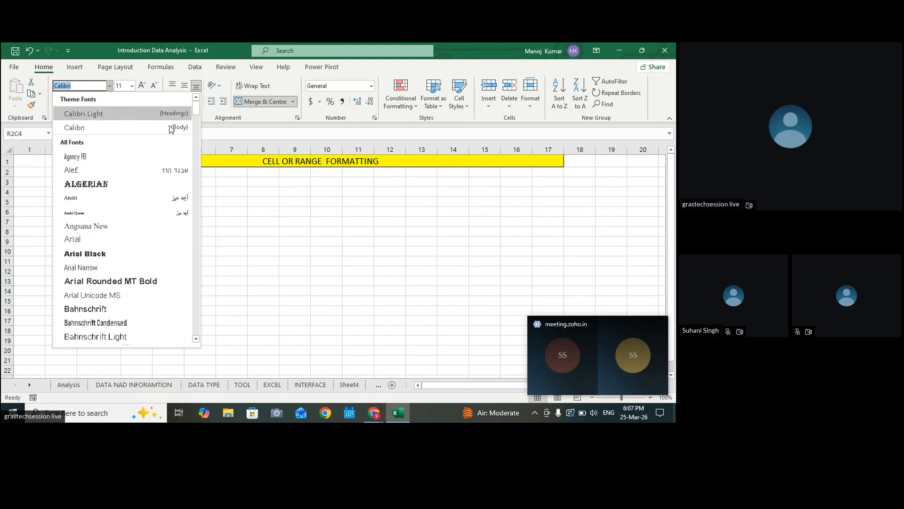
{"action": "scroll", "coordinate": [188, 315], "scroll_direction": "down", "scroll_amount": 15}
{"action": "scroll", "coordinate": [188, 324], "scroll_direction": "down", "scroll_amount": 8}
{"action": "scroll", "coordinate": [187, 324], "scroll_direction": "up", "scroll_amount": 20}
{"action": "left_click", "coordinate": [199, 188]}
Step: Merge and centre R4C4 to R4C7 and enter TIME NEW ROMAN in the merged cell
{"action": "left_click_drag", "start_coordinate": [124, 193], "coordinate": [233, 192]}
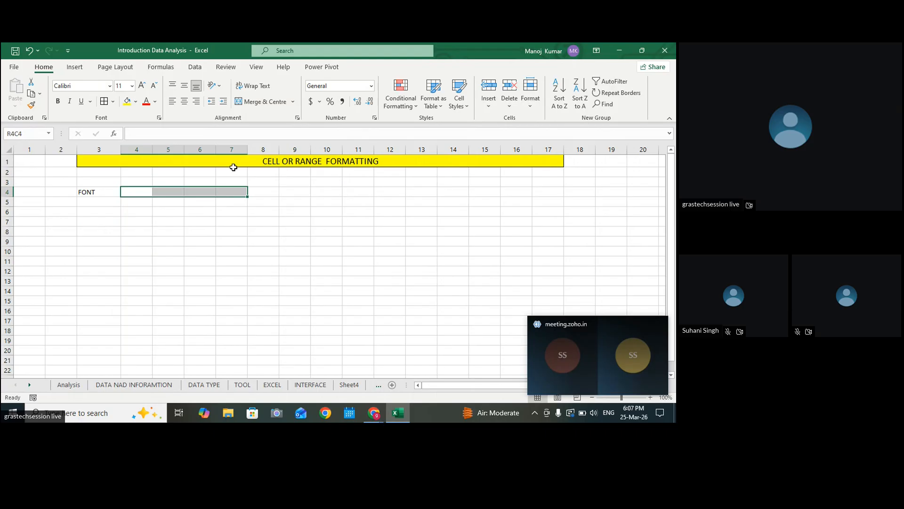
{"action": "left_click", "coordinate": [256, 105]}
{"action": "double_click", "coordinate": [185, 191]}
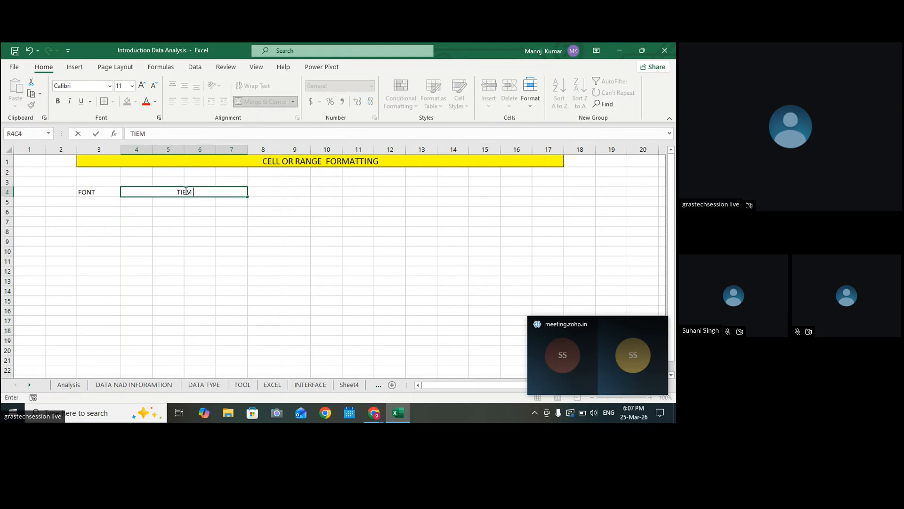
{"action": "type", "text": "TIME N"}
{"action": "key", "text": "BackSpace"}
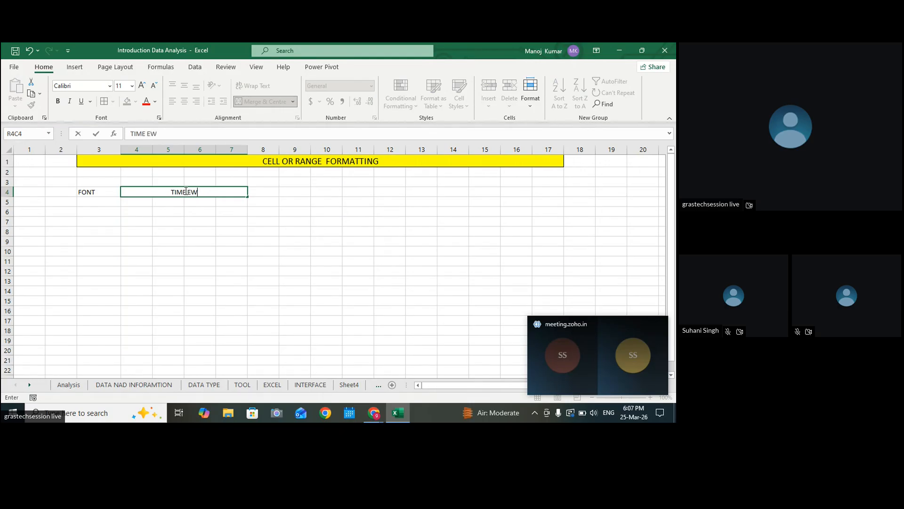
{"action": "type", "text": "EW"}
{"action": "type", "text": " ROAMN"}
{"action": "key", "text": "BackSpace"}
{"action": "key", "text": "BackSpace"}
{"action": "key", "text": "BackSpace"}
{"action": "type", "text": "NAM"}
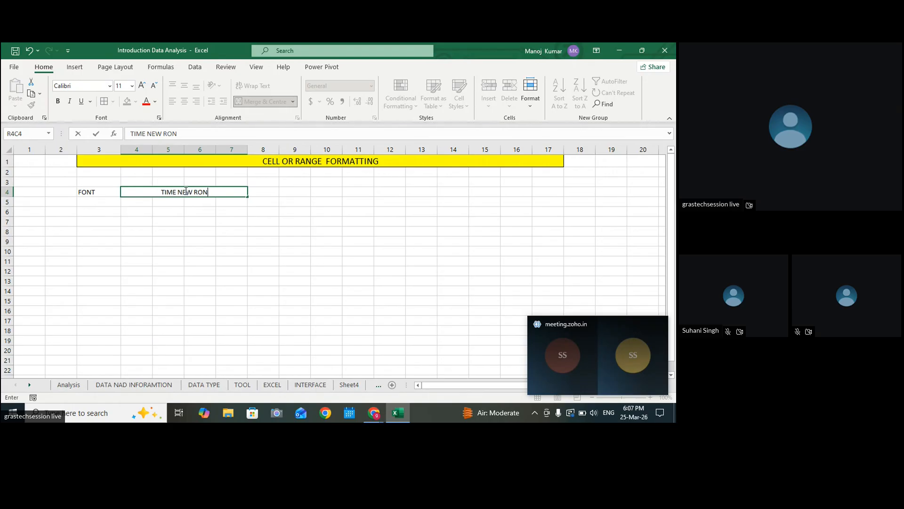
{"action": "key", "text": "BackSpace"}
{"action": "key", "text": "BackSpace"}
{"action": "key", "text": "BackSpace"}
{"action": "type", "text": "MAN"}
{"action": "left_click", "coordinate": [225, 219]}
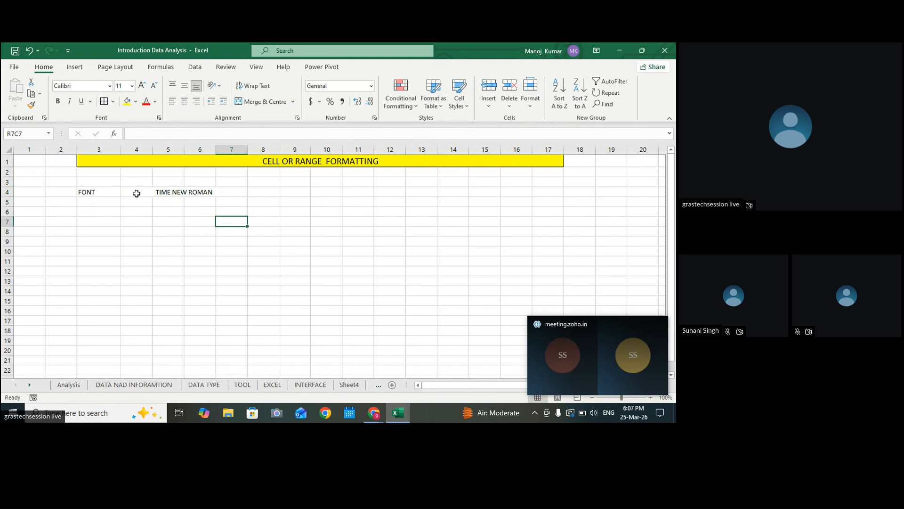
Step: Add borders to all cells of the FONT row, from column 3 to column 7
{"action": "left_click", "coordinate": [87, 192]}
{"action": "left_click", "coordinate": [136, 193]}
{"action": "left_click_drag", "start_coordinate": [108, 193], "coordinate": [137, 192]}
{"action": "left_click", "coordinate": [175, 201]}
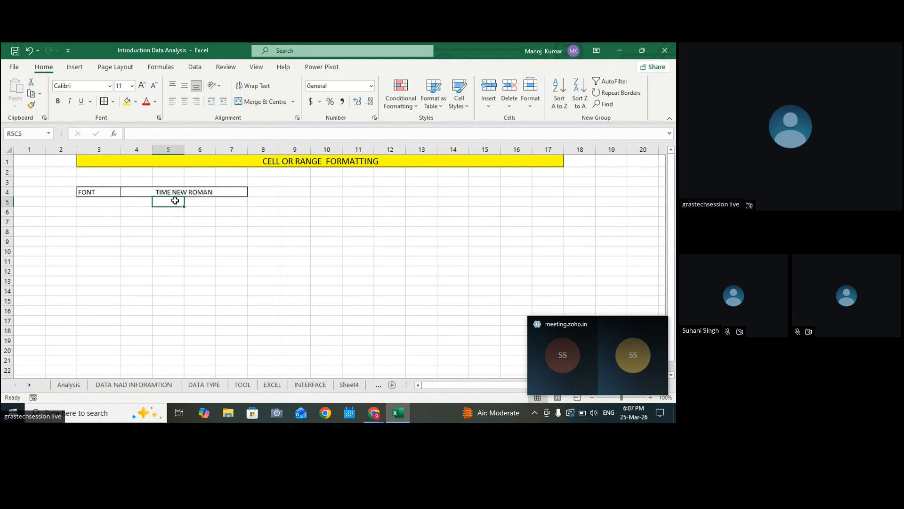
Step: Change the font of the FONT label and the TIME NEW ROMAN cell to Times New Roman
{"action": "left_click_drag", "start_coordinate": [101, 193], "coordinate": [140, 193]}
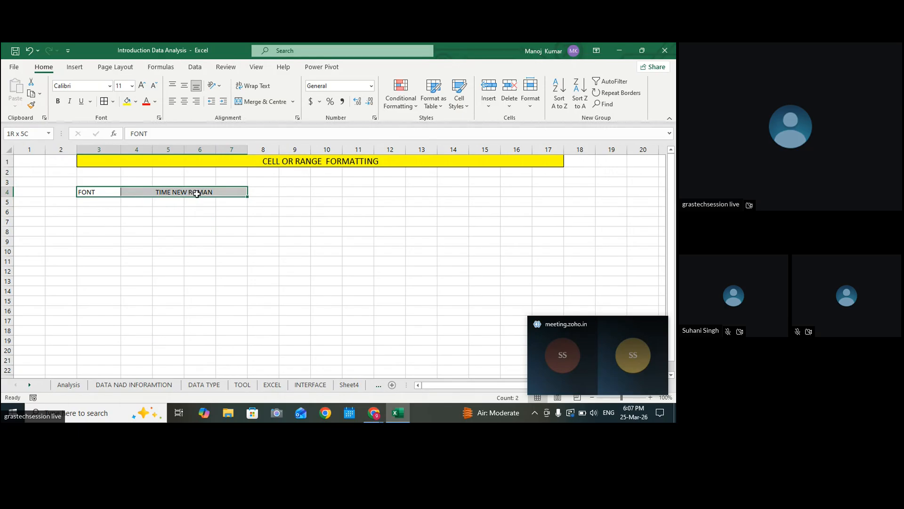
{"action": "left_click", "coordinate": [100, 192]}
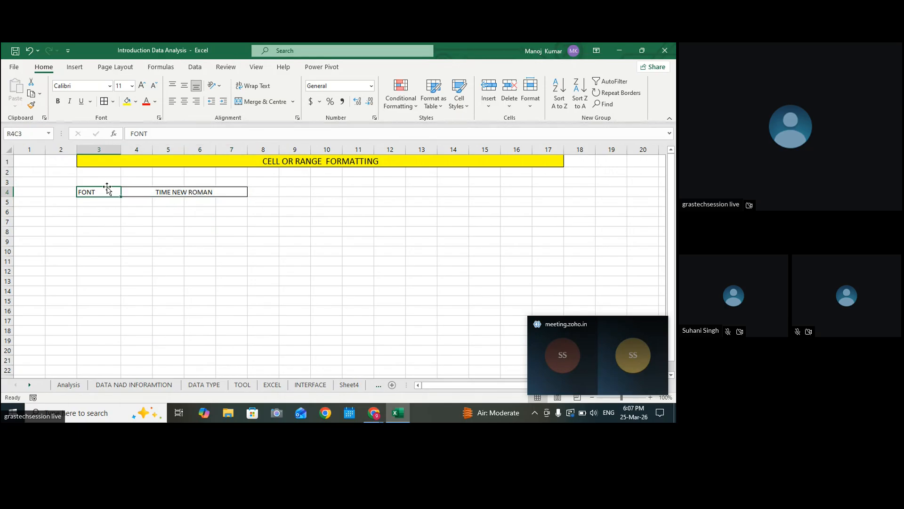
{"action": "left_click_drag", "start_coordinate": [113, 192], "coordinate": [178, 192]}
{"action": "left_click_drag", "start_coordinate": [106, 192], "coordinate": [211, 194]}
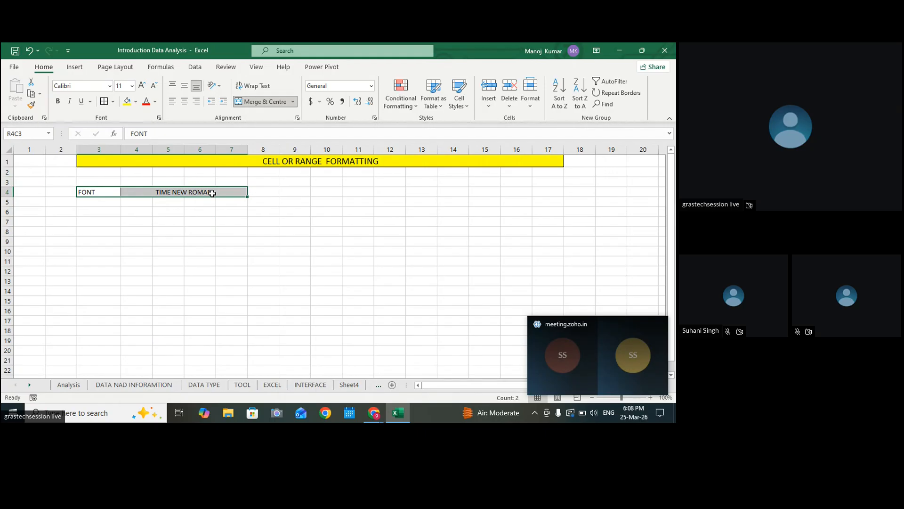
{"action": "left_click_drag", "start_coordinate": [107, 192], "coordinate": [157, 195]}
{"action": "left_click", "coordinate": [110, 86]}
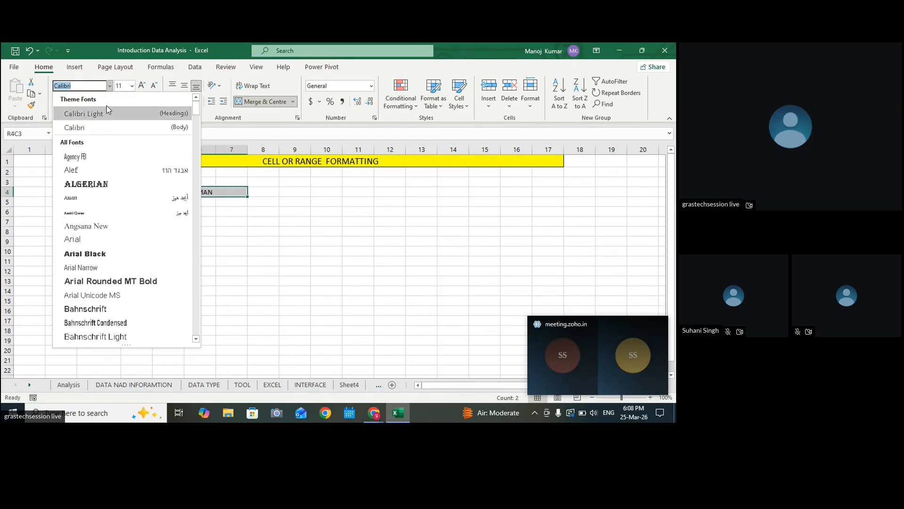
{"action": "type", "text": "ti"}
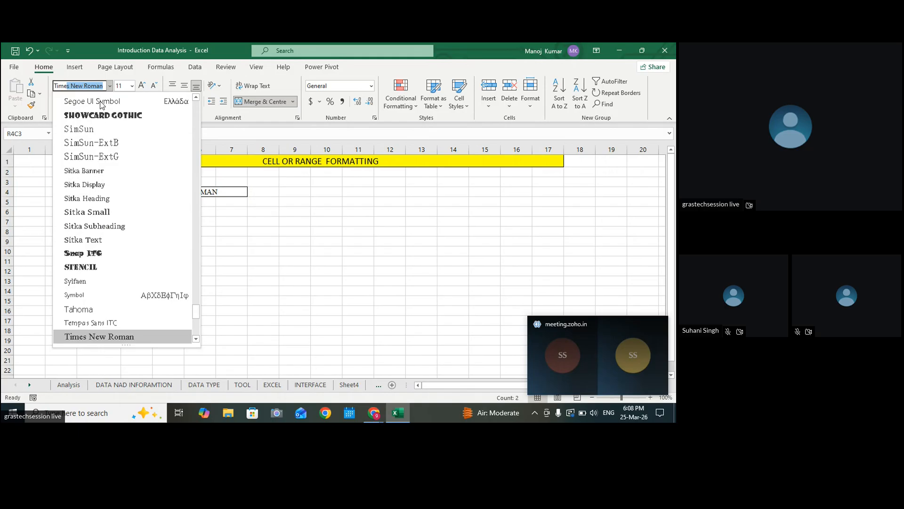
{"action": "key", "text": "Return"}
{"action": "left_click", "coordinate": [164, 161]}
{"action": "left_click", "coordinate": [188, 209]}
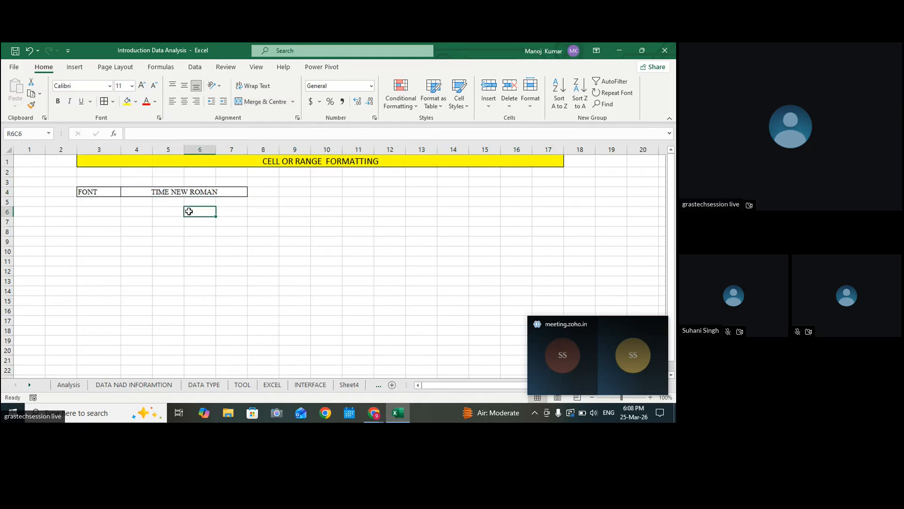
{"action": "left_click", "coordinate": [99, 192]}
{"action": "left_click_drag", "start_coordinate": [98, 192], "coordinate": [198, 192]}
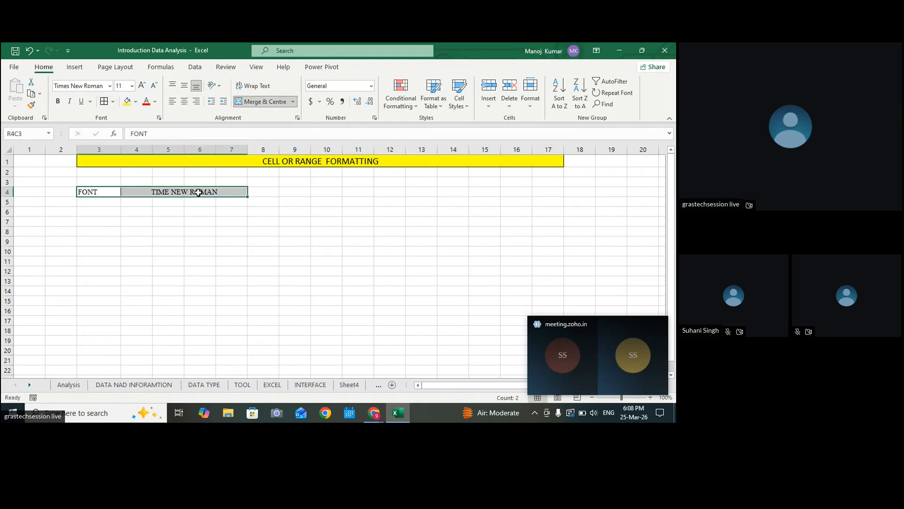
{"action": "left_click", "coordinate": [198, 192]}
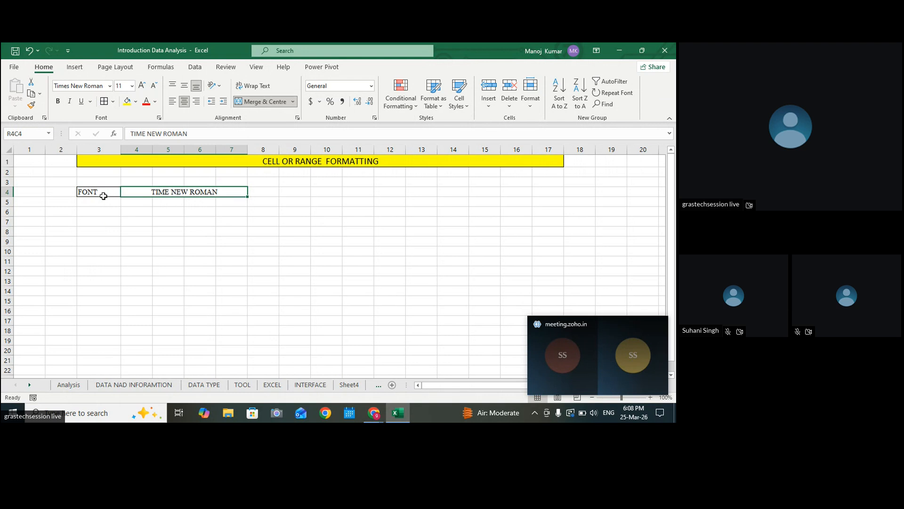
Step: Enter the label SIZE in R6C3 and the text 11,12 in R6C5
{"action": "left_click", "coordinate": [92, 210]}
{"action": "type", "text": "SIZE"}
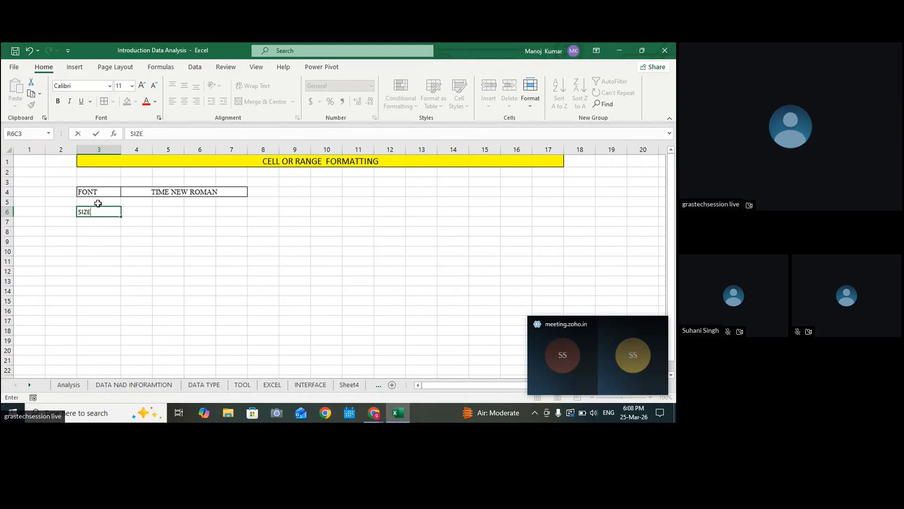
{"action": "left_click", "coordinate": [180, 226]}
{"action": "left_click", "coordinate": [163, 211]}
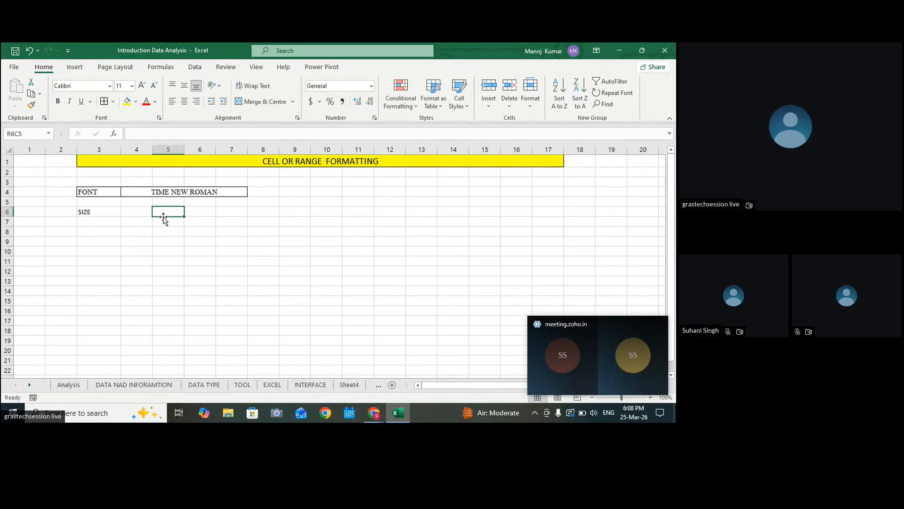
{"action": "type", "text": "11,12"}
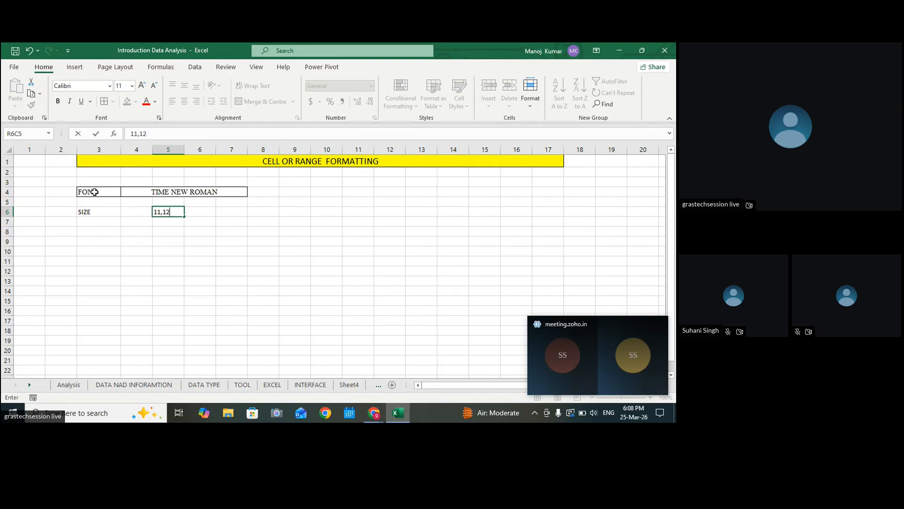
{"action": "left_click", "coordinate": [291, 239]}
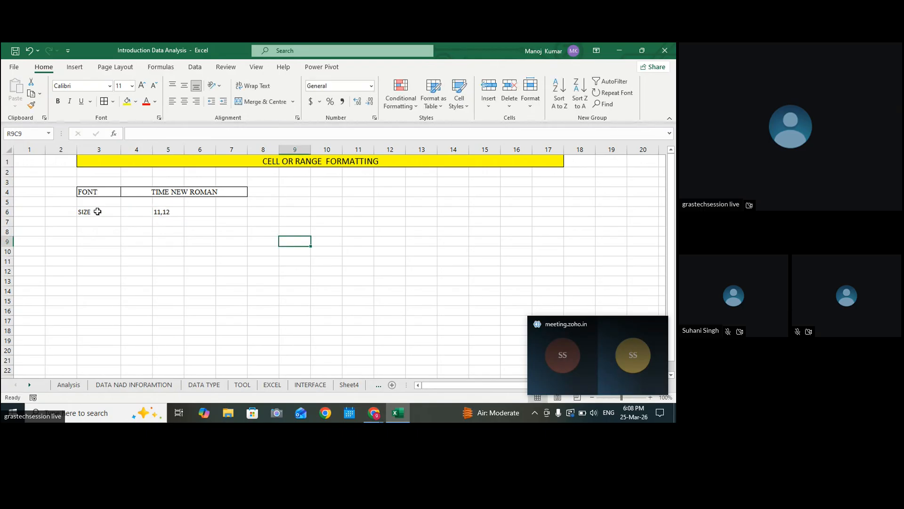
Step: Add borders to all cells from R6C3 to R6C6 and dismiss the backup notification
{"action": "left_click_drag", "start_coordinate": [95, 211], "coordinate": [196, 211]}
{"action": "left_click", "coordinate": [104, 101]}
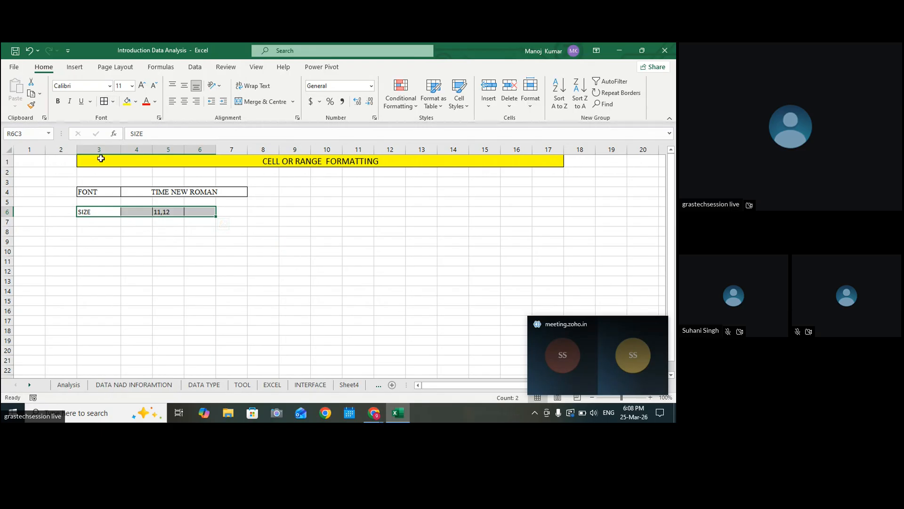
{"action": "left_click", "coordinate": [123, 221]}
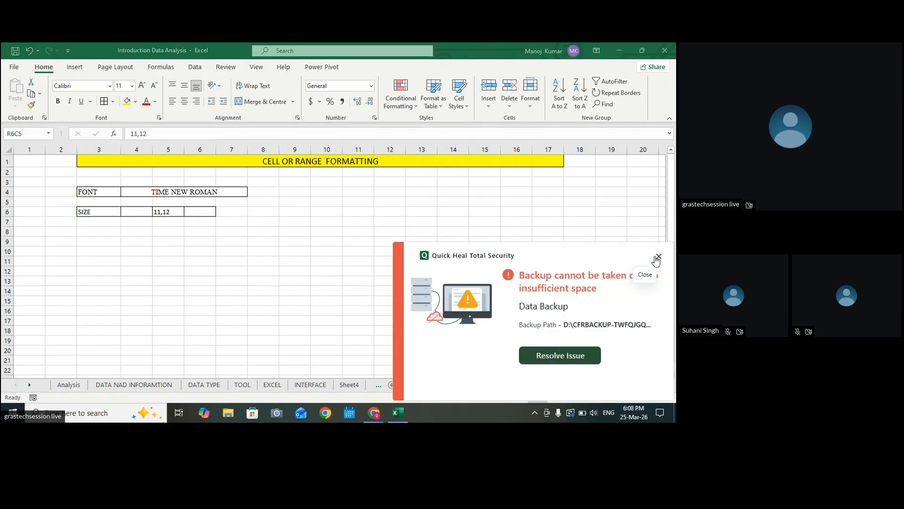
{"action": "left_click", "coordinate": [656, 259]}
{"action": "left_click", "coordinate": [221, 225]}
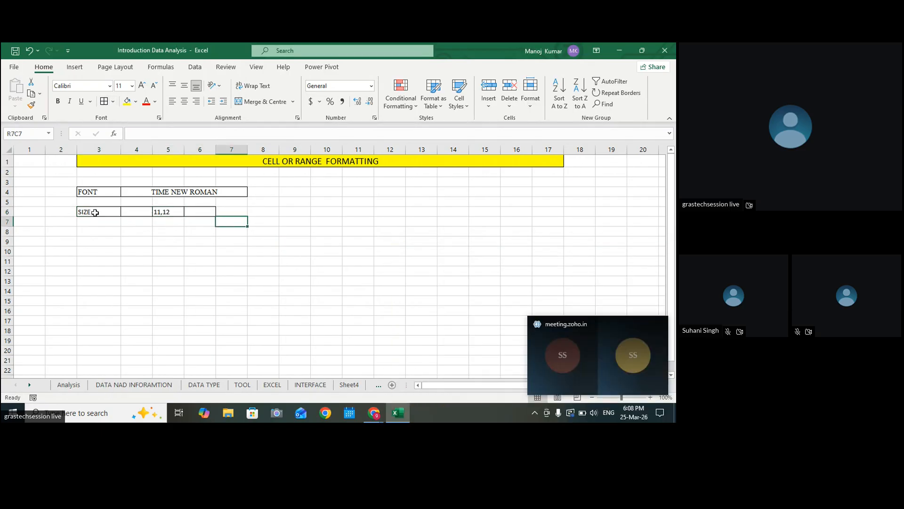
Step: Set the font size of the SIZE row, columns 3 to 6, to 12
{"action": "left_click_drag", "start_coordinate": [95, 212], "coordinate": [191, 213]}
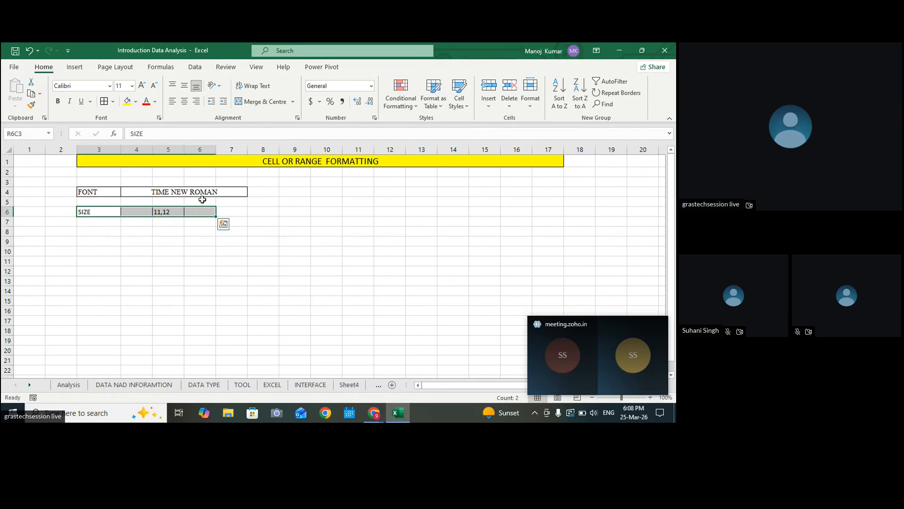
{"action": "left_click", "coordinate": [131, 87]}
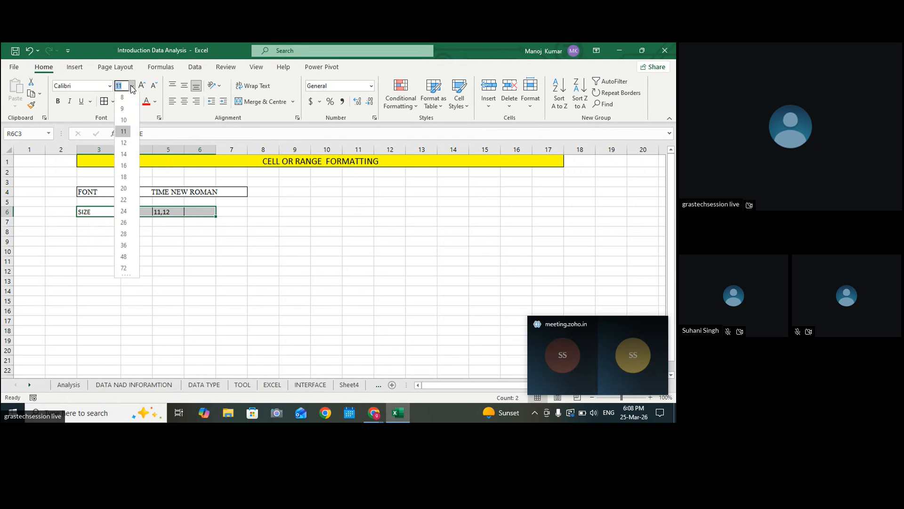
{"action": "left_click", "coordinate": [123, 144]}
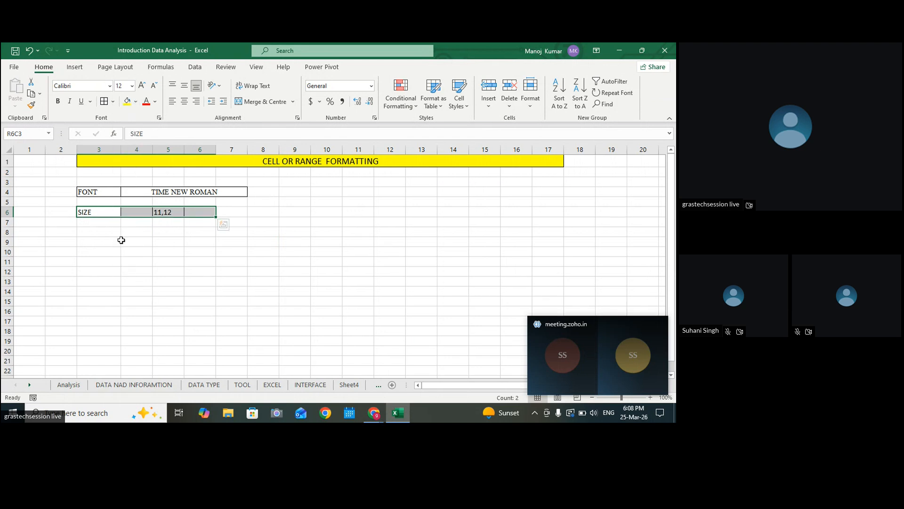
{"action": "left_click", "coordinate": [172, 237]}
{"action": "left_click_drag", "start_coordinate": [93, 213], "coordinate": [206, 213]}
Step: Enter the label BOLD in R8C3
{"action": "left_click", "coordinate": [101, 235]}
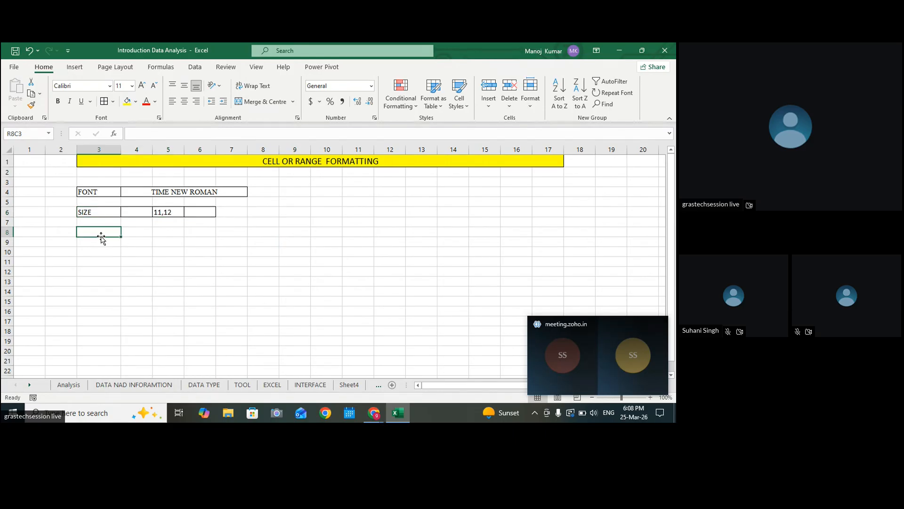
{"action": "type", "text": "BOLD"}
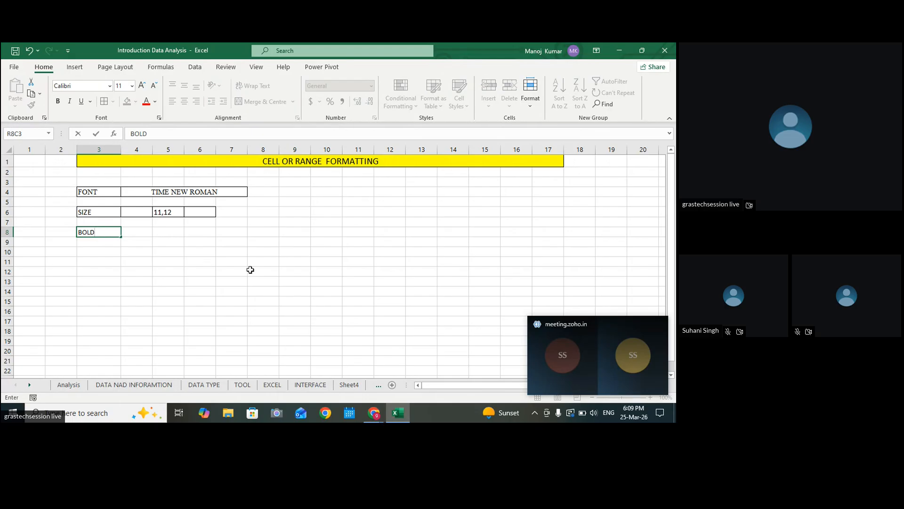
{"action": "left_click", "coordinate": [250, 269]}
{"action": "left_click", "coordinate": [93, 232]}
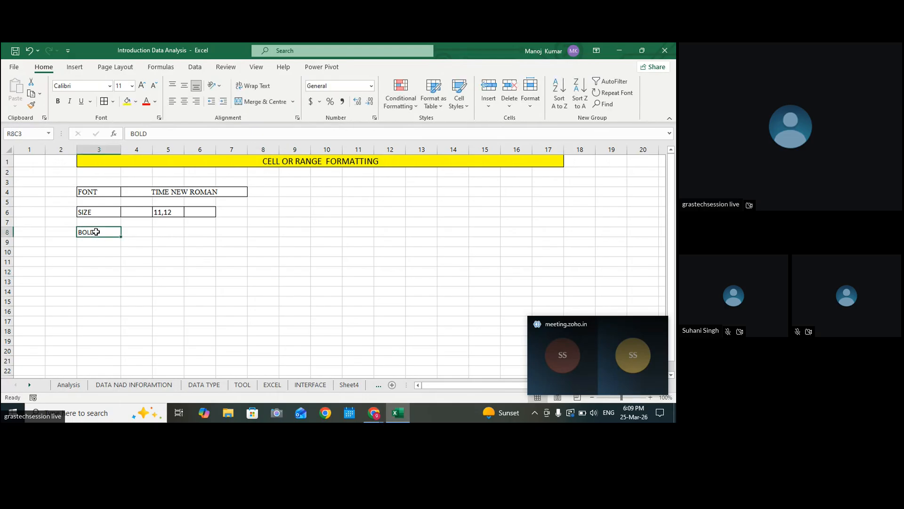
Step: Merge and centre R8C4 to R8C6 and enter HIGHLIGH in the merged cell
{"action": "left_click", "coordinate": [146, 232]}
{"action": "left_click_drag", "start_coordinate": [145, 231], "coordinate": [194, 231]}
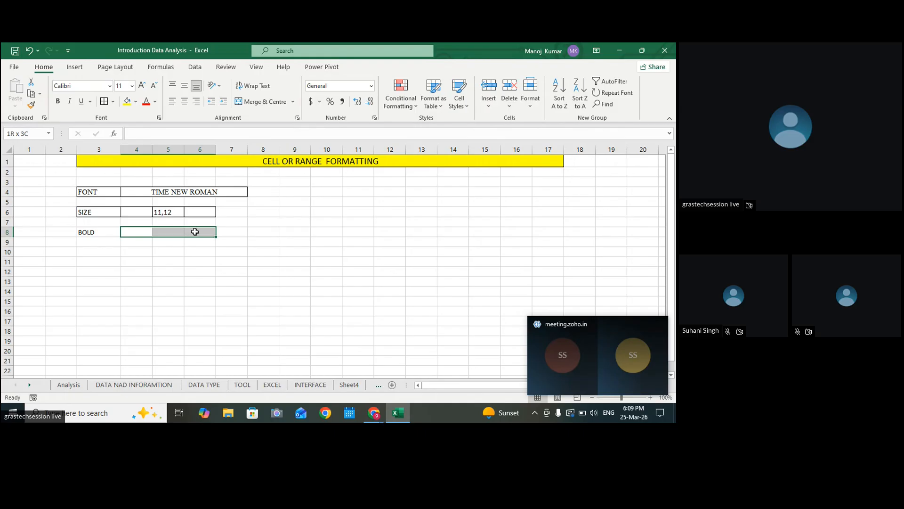
{"action": "left_click", "coordinate": [255, 101]}
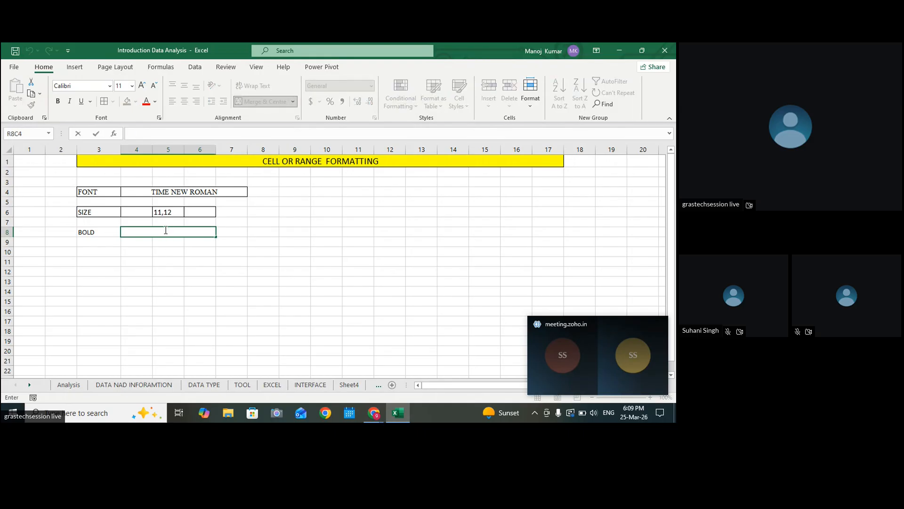
{"action": "type", "text": "HIGHLIGH"}
{"action": "left_click", "coordinate": [249, 268]}
Step: Make the BOLD label and the HIGHLIGH cell bold and add borders to both
{"action": "left_click", "coordinate": [172, 234]}
{"action": "left_click_drag", "start_coordinate": [92, 233], "coordinate": [174, 237]}
{"action": "key", "text": "ctrl+b"}
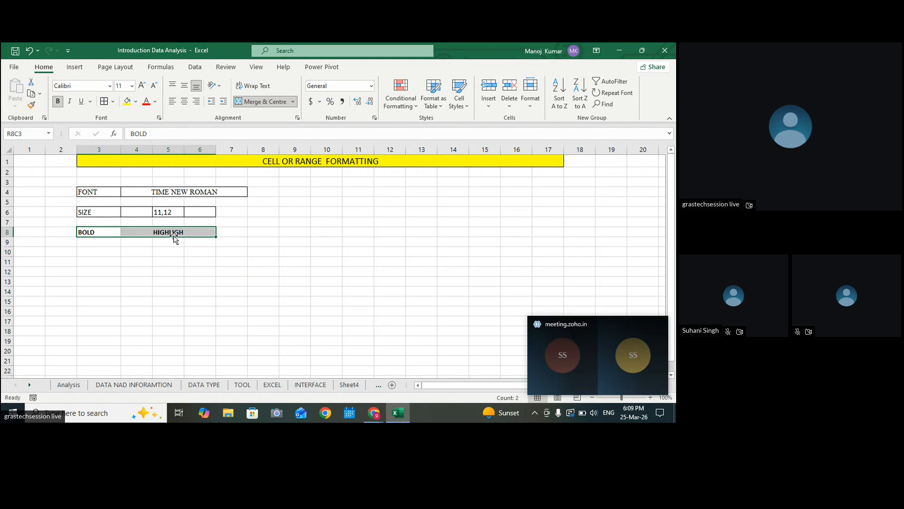
{"action": "left_click", "coordinate": [216, 247]}
{"action": "left_click_drag", "start_coordinate": [101, 233], "coordinate": [198, 233]}
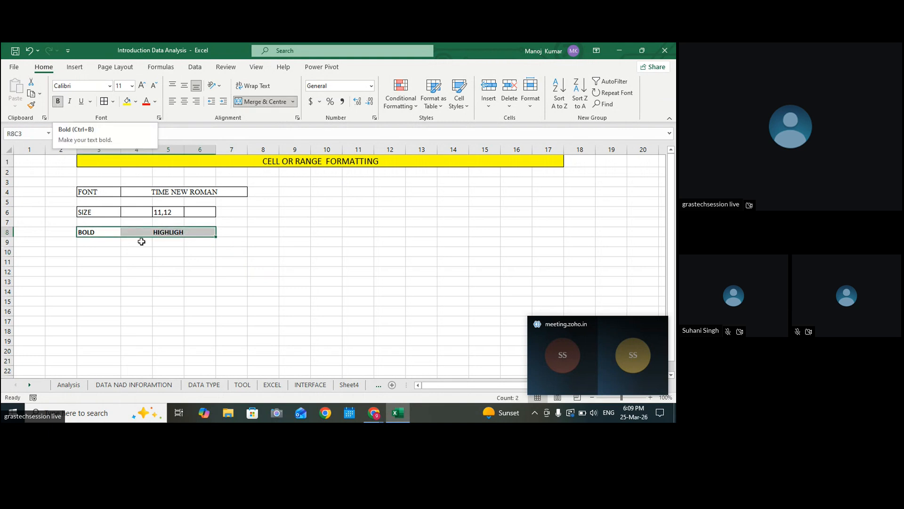
{"action": "left_click", "coordinate": [104, 100]}
Step: Enter the label ITALIC in R10C3 and merge and centre R10C4 to R10C6
{"action": "left_click", "coordinate": [97, 250]}
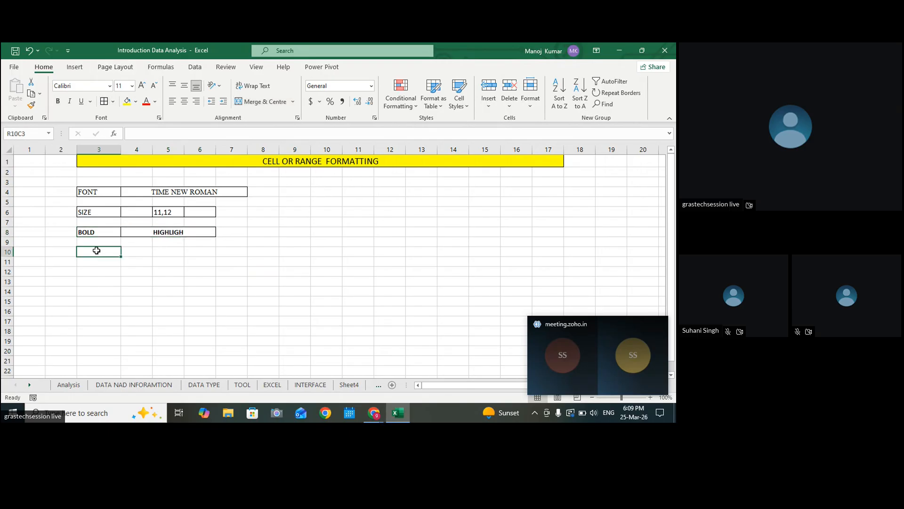
{"action": "type", "text": "ITI"}
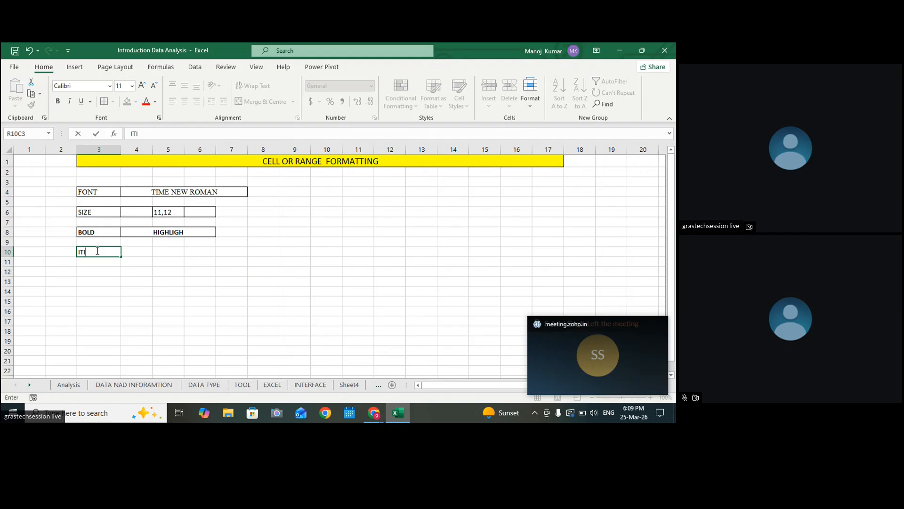
{"action": "key", "text": "BackSpace"}
{"action": "left_click", "coordinate": [142, 275]}
{"action": "left_click", "coordinate": [96, 250]}
{"action": "left_click_drag", "start_coordinate": [127, 252], "coordinate": [192, 259]}
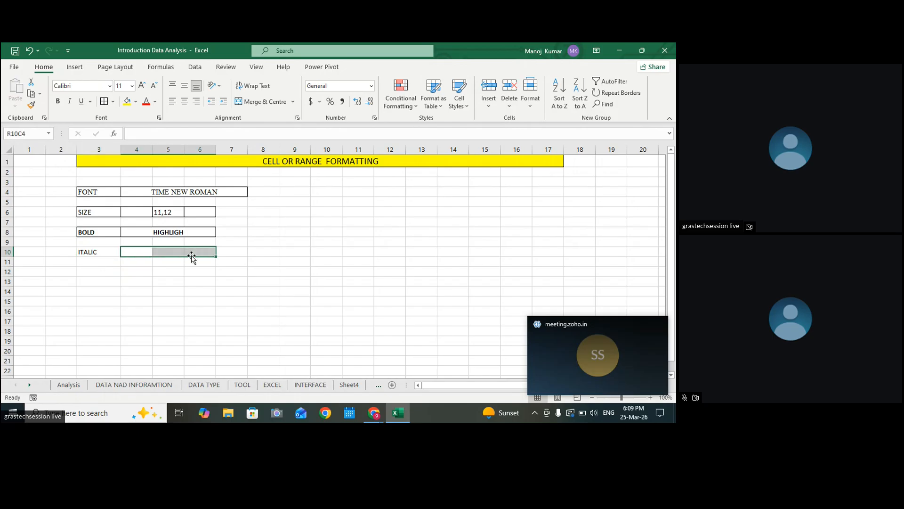
{"action": "left_click", "coordinate": [277, 105]}
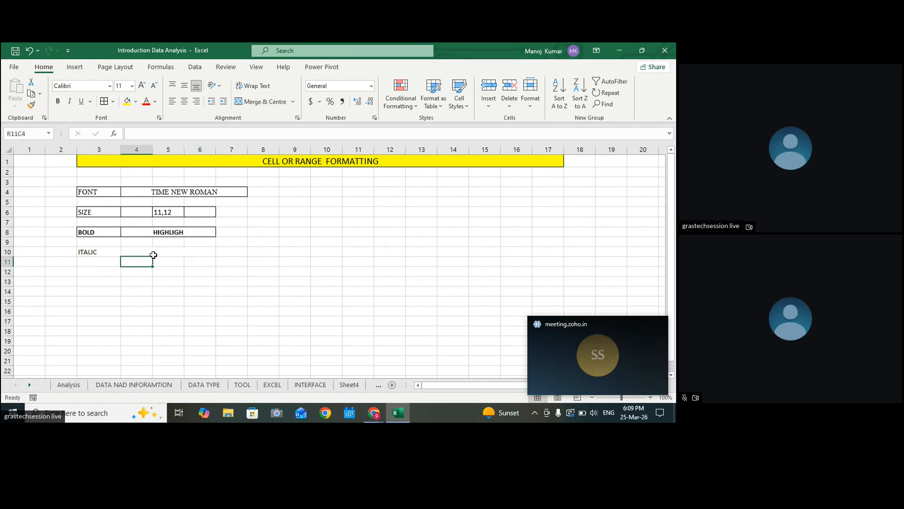
Step: Enter EXCEL in the merged cell beside the ITALIC label and make it italic
{"action": "type", "text": "EXCEL"}
{"action": "left_click", "coordinate": [272, 298]}
{"action": "left_click", "coordinate": [181, 252]}
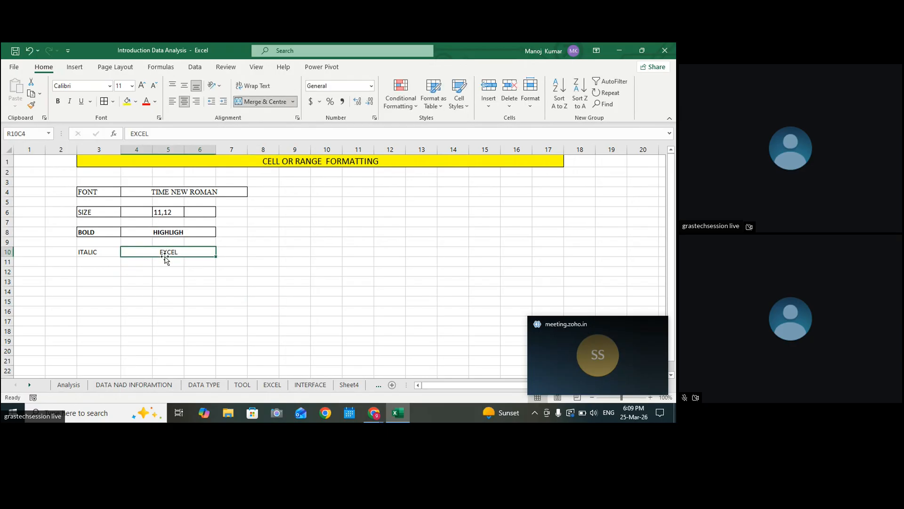
{"action": "left_click", "coordinate": [70, 102]}
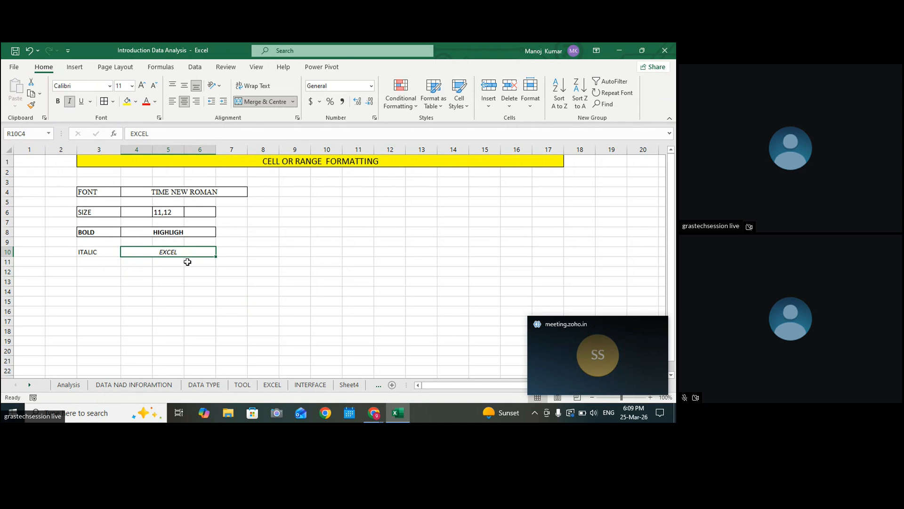
Step: Re-enter the label in R10C3 as ITALIC
{"action": "left_click_drag", "start_coordinate": [91, 252], "coordinate": [151, 251]}
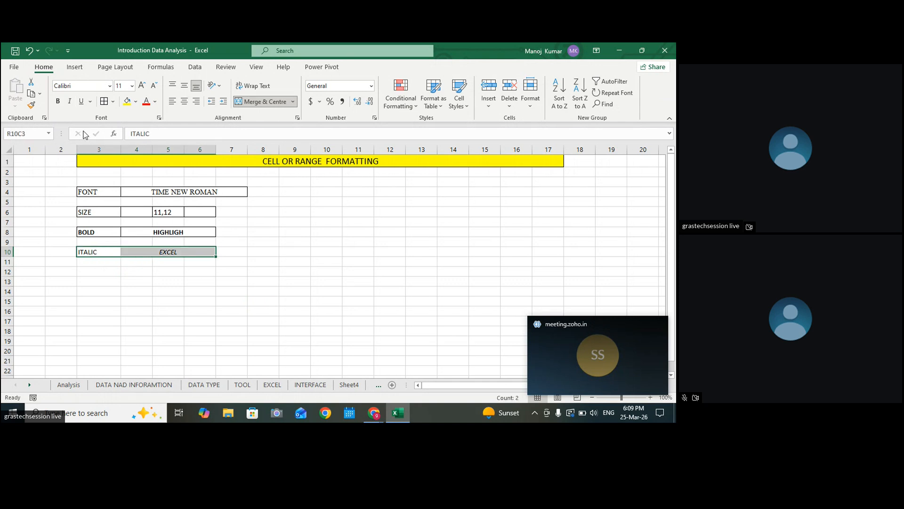
{"action": "double_click", "coordinate": [110, 252]}
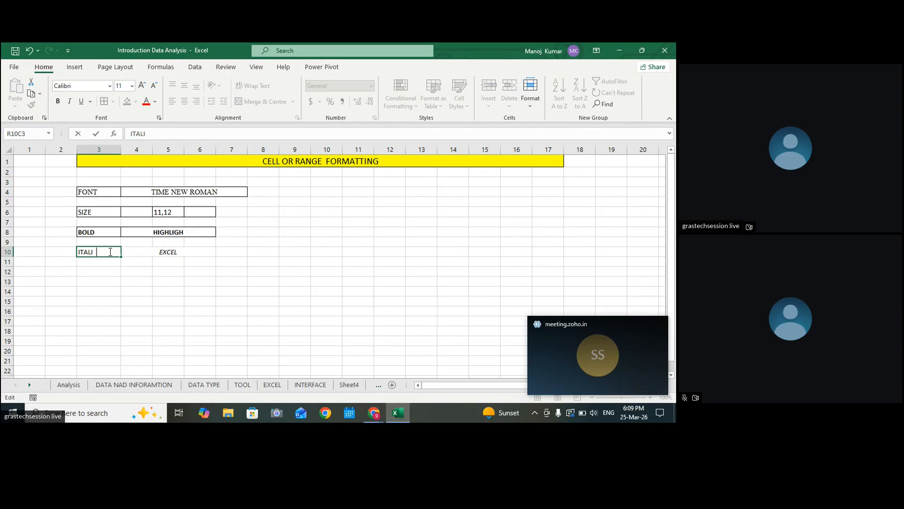
{"action": "left_click", "coordinate": [308, 262]}
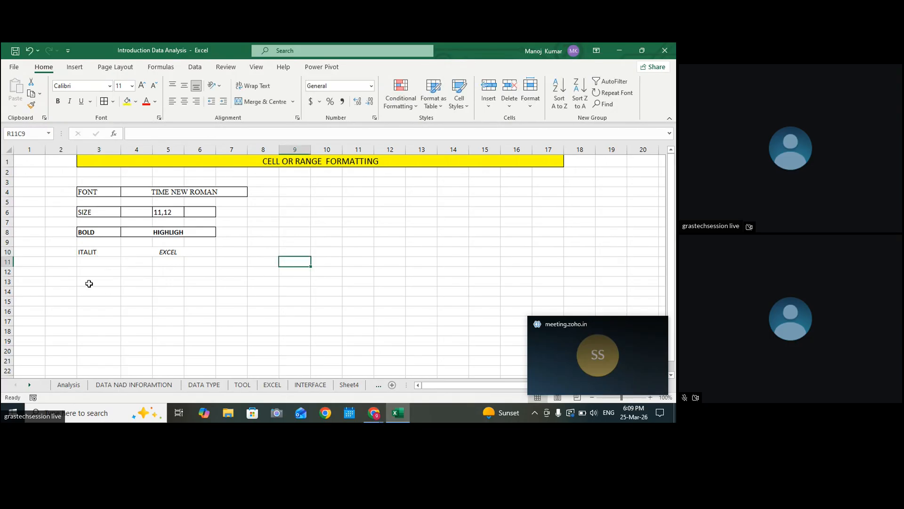
{"action": "left_click", "coordinate": [106, 252]}
{"action": "double_click", "coordinate": [115, 253]}
{"action": "left_click_drag", "start_coordinate": [116, 253], "coordinate": [65, 252]}
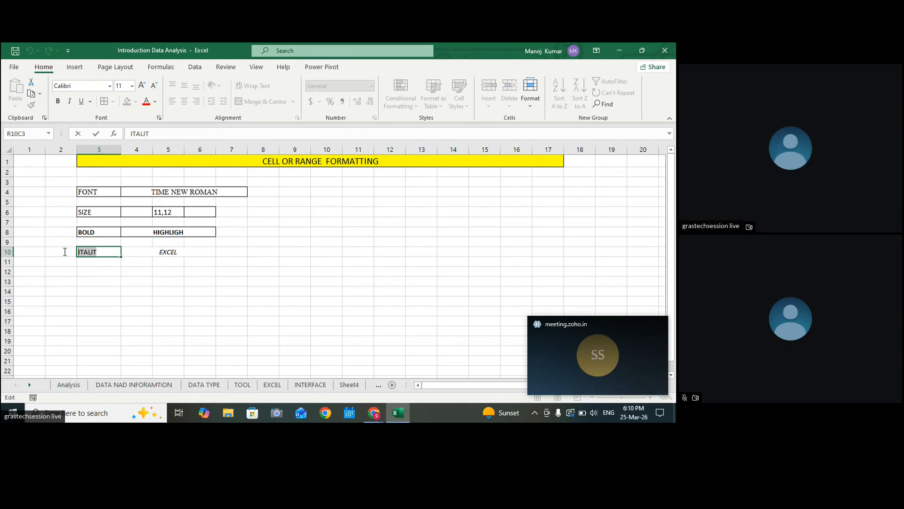
{"action": "type", "text": "TIT"}
{"action": "left_click", "coordinate": [232, 292]}
Step: Add borders to the ITALIC label and the merged EXCEL cell in row 10
{"action": "left_click_drag", "start_coordinate": [109, 252], "coordinate": [170, 252]}
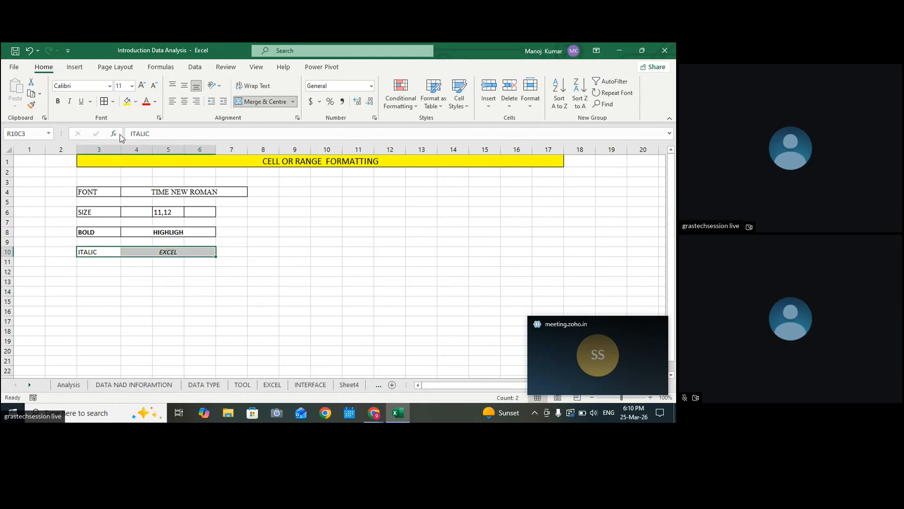
{"action": "left_click", "coordinate": [104, 101]}
{"action": "left_click", "coordinate": [136, 191]}
Step: Enter the label UNDELINE in R12C3 and add borders to that cell
{"action": "left_click", "coordinate": [102, 275]}
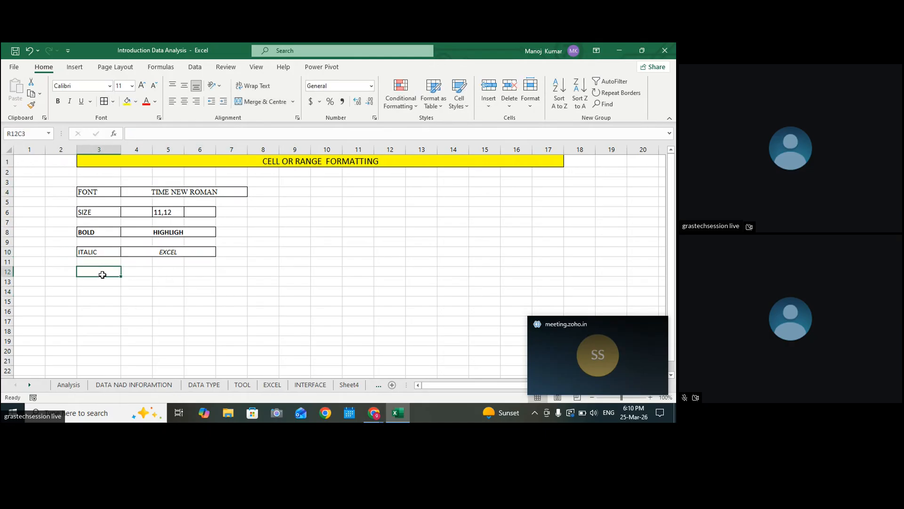
{"action": "type", "text": "UN"}
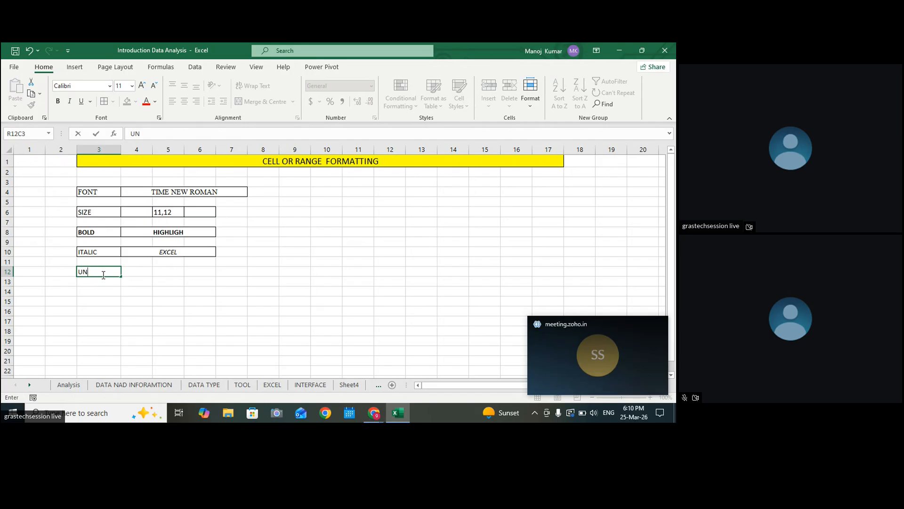
{"action": "type", "text": "DELINE"}
{"action": "left_click", "coordinate": [235, 294]}
{"action": "left_click", "coordinate": [96, 269]}
Step: Merge and centre R12C4 to R12C6 and enter EXCEL in the merged cell
{"action": "left_click_drag", "start_coordinate": [139, 269], "coordinate": [207, 271]}
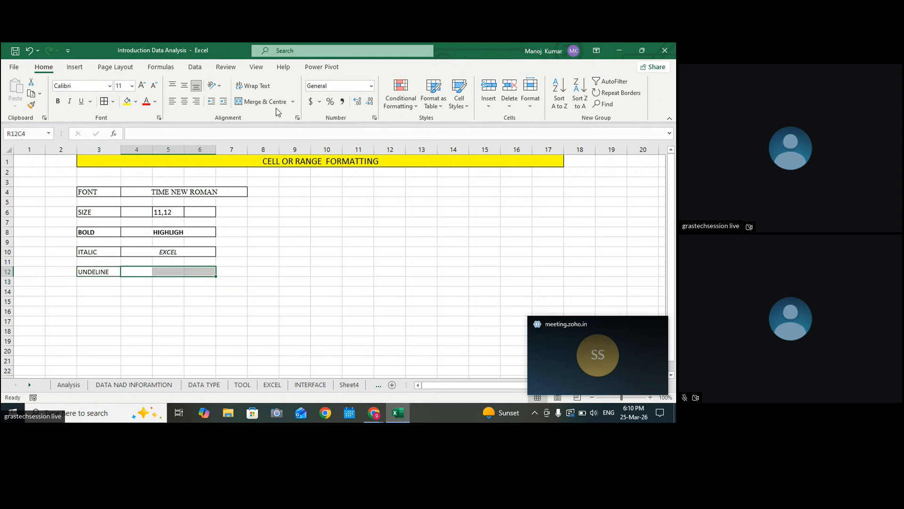
{"action": "left_click", "coordinate": [261, 101]}
{"action": "type", "text": "E"}
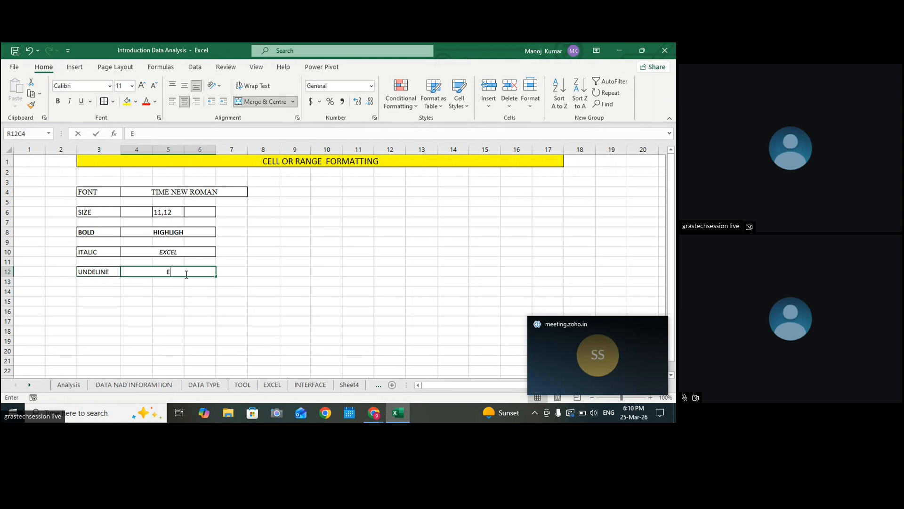
{"action": "type", "text": "XCEL"}
{"action": "key", "text": "Return"}
Step: Underline the EXCEL text in row 12 and add borders to its merged cell
{"action": "left_click", "coordinate": [193, 273]}
{"action": "left_click", "coordinate": [81, 103]}
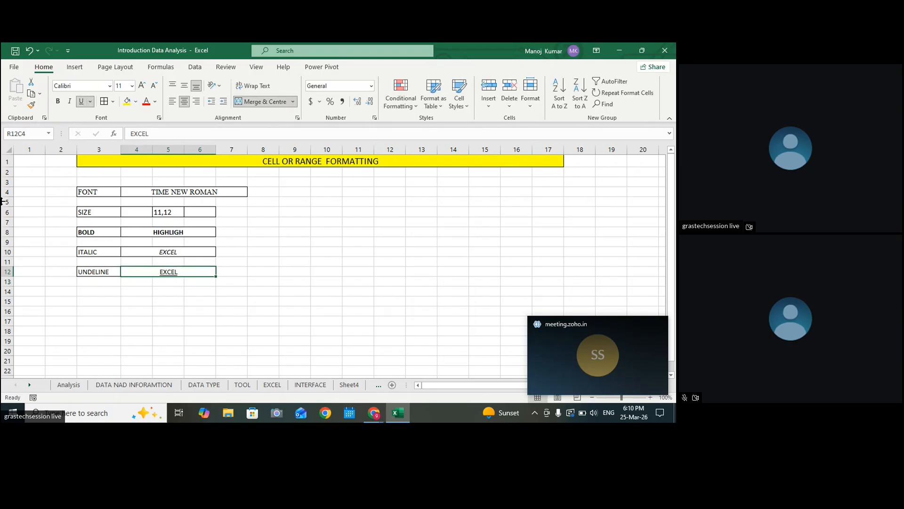
{"action": "left_click", "coordinate": [240, 298]}
{"action": "left_click", "coordinate": [157, 274]}
{"action": "left_click", "coordinate": [106, 104]}
{"action": "left_click", "coordinate": [260, 309]}
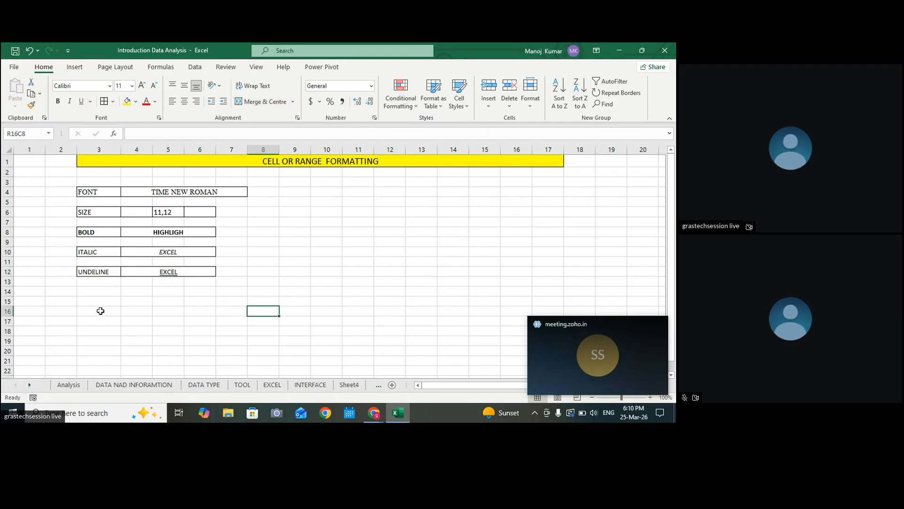
Step: Enter the label FILL in R14C3 and merge and centre R14C4 to R14C6
{"action": "left_click", "coordinate": [102, 293]}
{"action": "type", "text": "FI"}
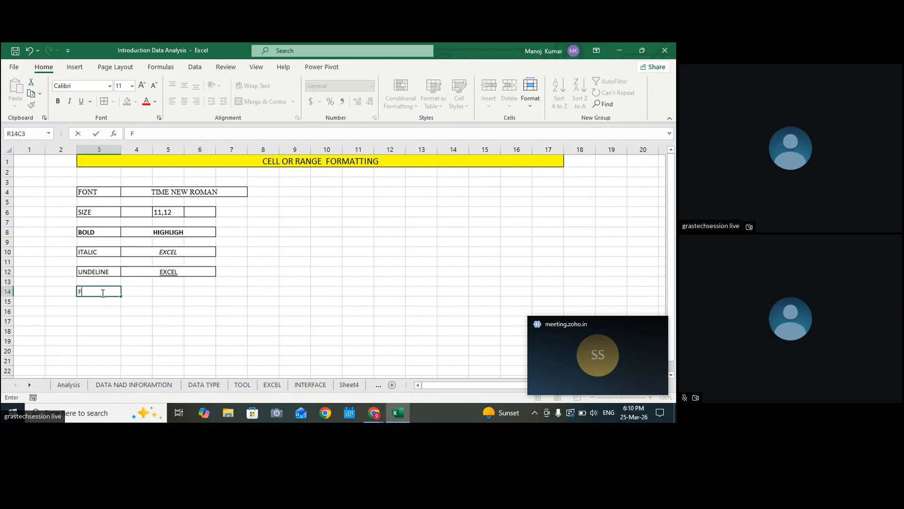
{"action": "left_click", "coordinate": [215, 315]}
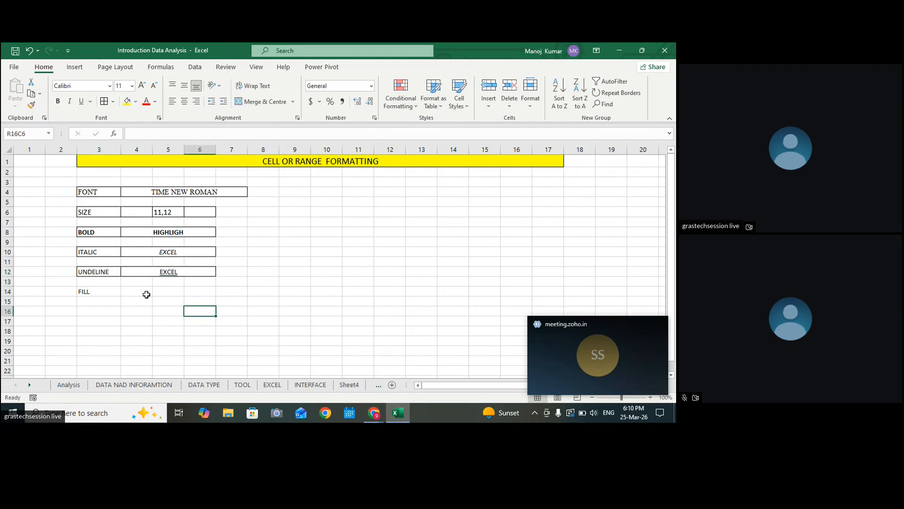
{"action": "left_click_drag", "start_coordinate": [141, 291], "coordinate": [204, 292]}
{"action": "left_click", "coordinate": [262, 102]}
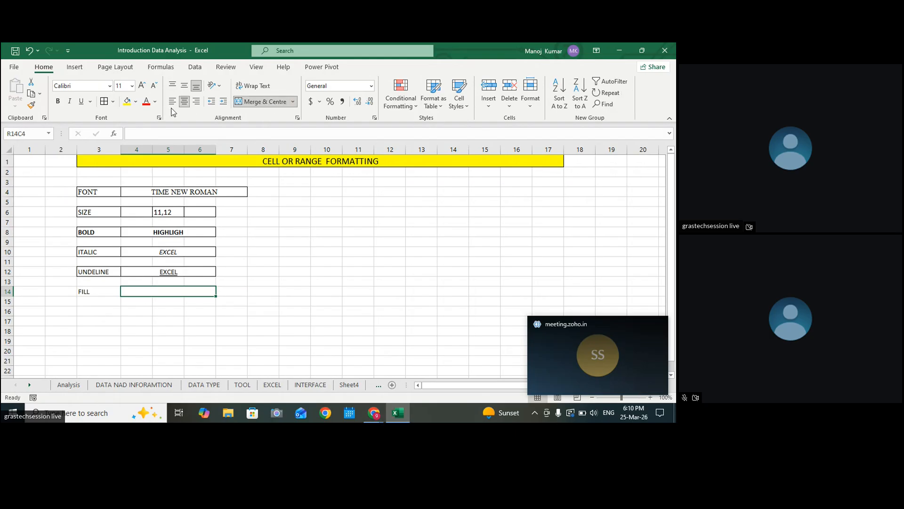
Step: Fill the merged cell in row 14 with yellow and add borders to the FILL label
{"action": "left_click", "coordinate": [126, 101]}
{"action": "left_click", "coordinate": [97, 289]}
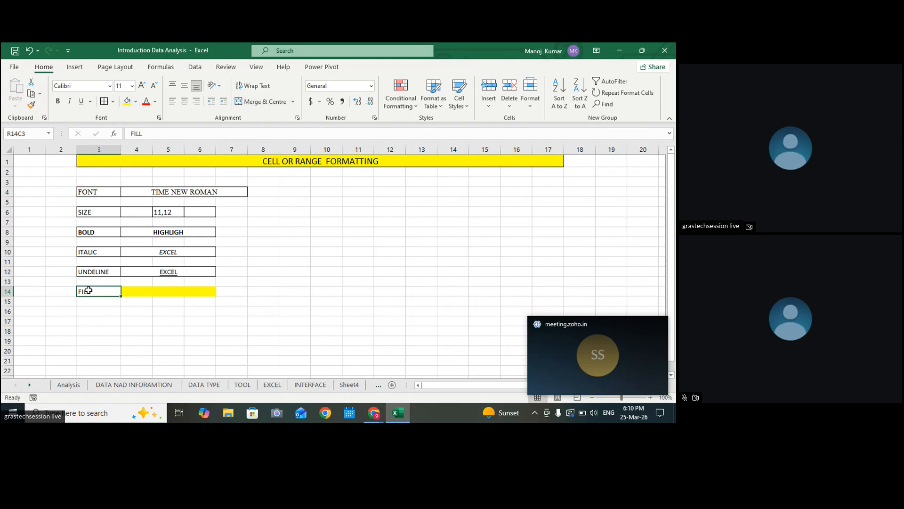
{"action": "left_click", "coordinate": [104, 101]}
Step: Enter the label FON COLOR in R16C3
{"action": "left_click", "coordinate": [99, 314]}
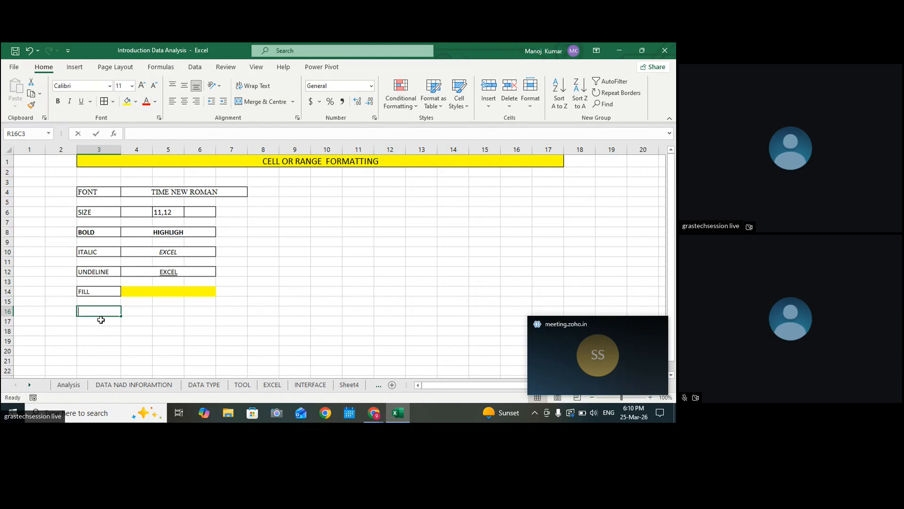
{"action": "type", "text": "FO"}
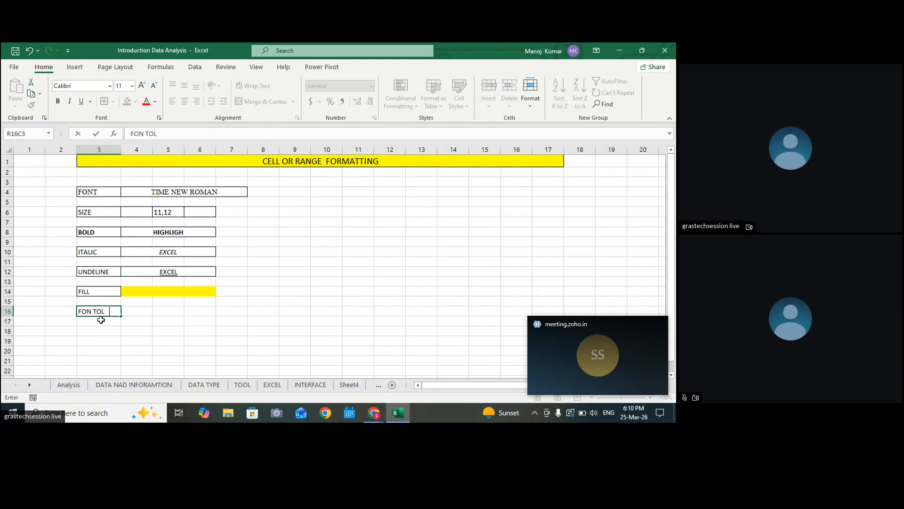
{"action": "type", "text": "N TOL"}
{"action": "key", "text": "BackSpace"}
{"action": "key", "text": "BackSpace"}
{"action": "key", "text": "BackSpace"}
{"action": "type", "text": "T"}
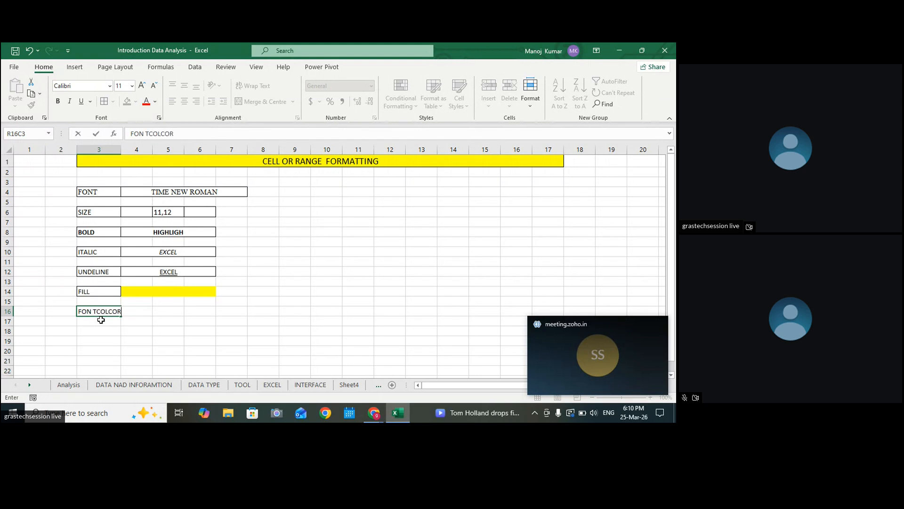
{"action": "left_click", "coordinate": [233, 322]}
{"action": "double_click", "coordinate": [98, 311]}
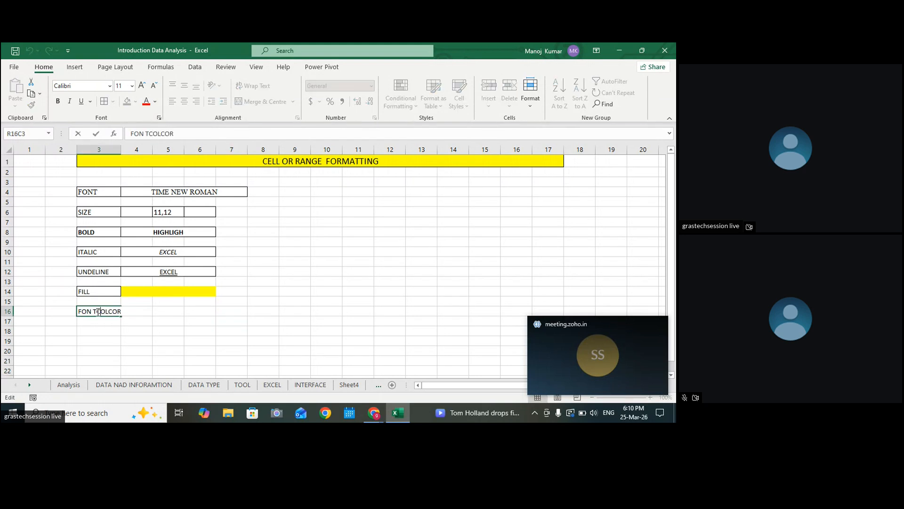
{"action": "key", "text": "BackSpace"}
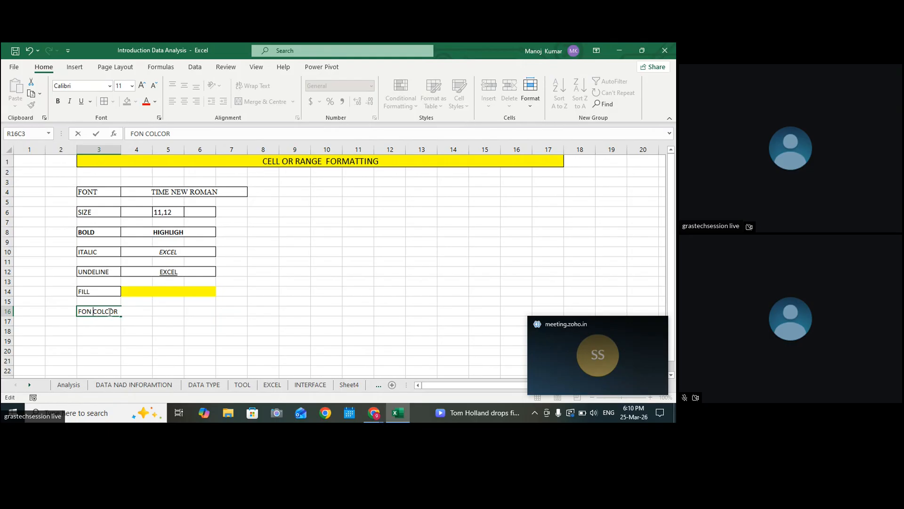
{"action": "left_click", "coordinate": [160, 325]}
Step: Merge and centre R16C4 to R16C6 and enter EXCEL in the merged cell
{"action": "left_click_drag", "start_coordinate": [140, 312], "coordinate": [187, 311]}
{"action": "left_click", "coordinate": [262, 101]}
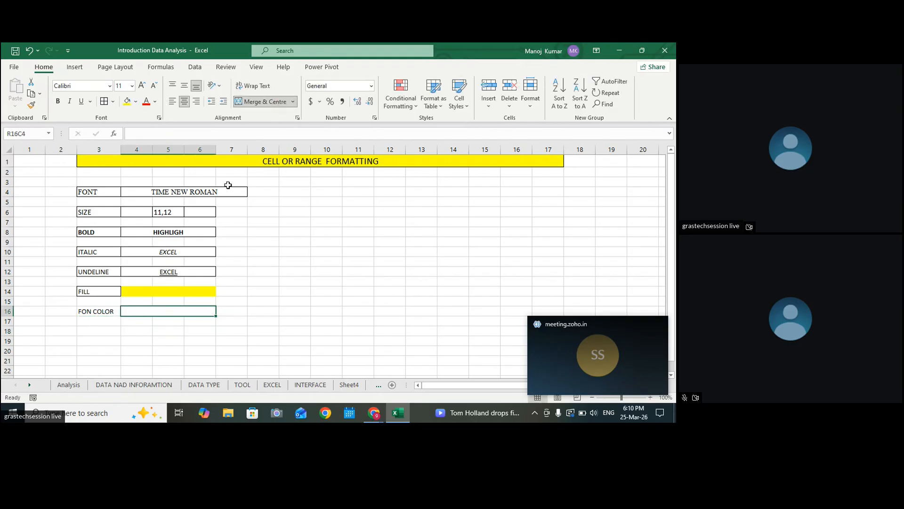
{"action": "left_click", "coordinate": [93, 314]}
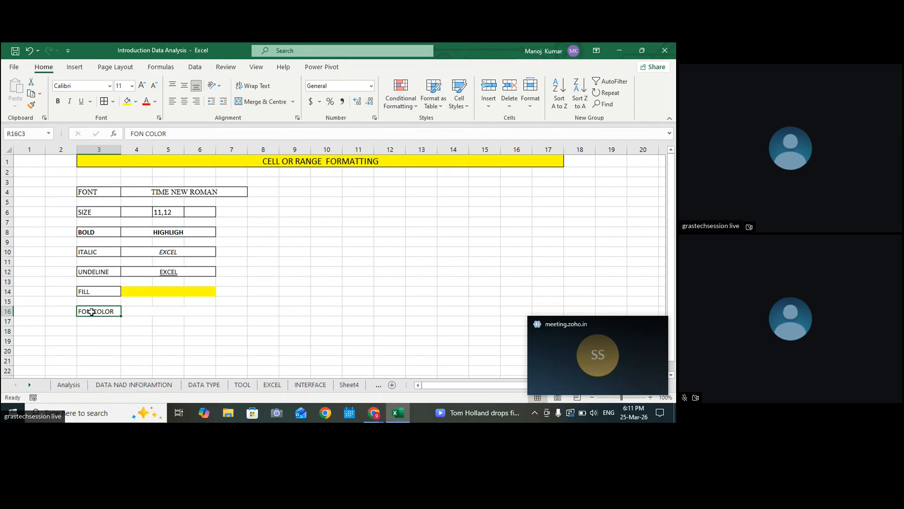
{"action": "left_click", "coordinate": [139, 313]}
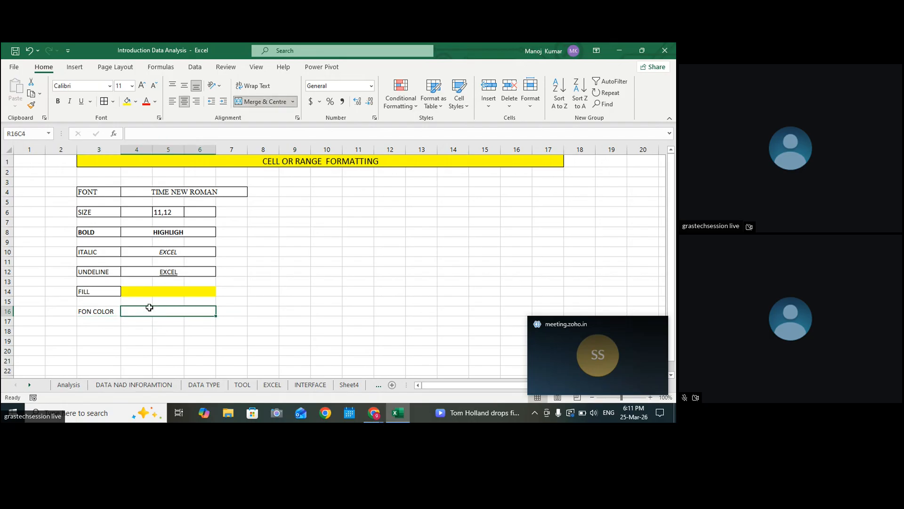
{"action": "type", "text": "EXCEL"}
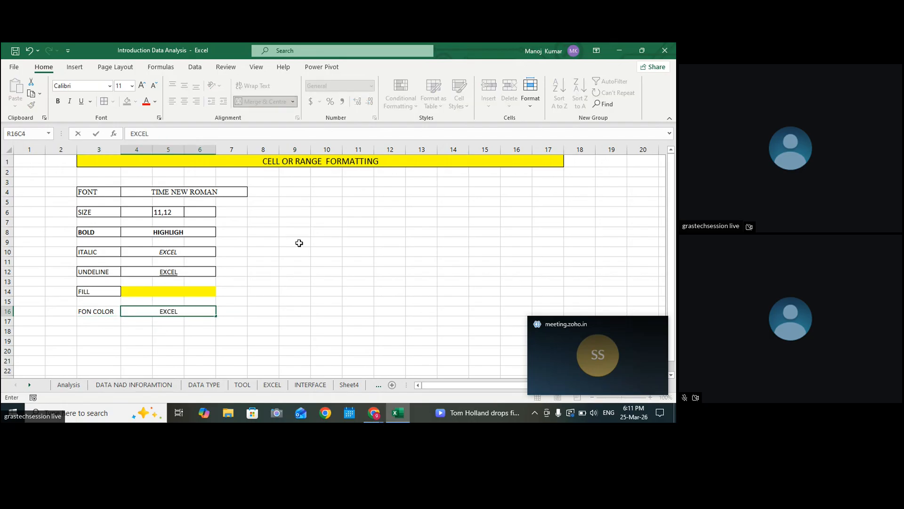
{"action": "left_click", "coordinate": [294, 243]}
Step: Set the font colour of EXCEL in row 16 to red and add borders to it and the FON COLOR label
{"action": "left_click", "coordinate": [182, 308]}
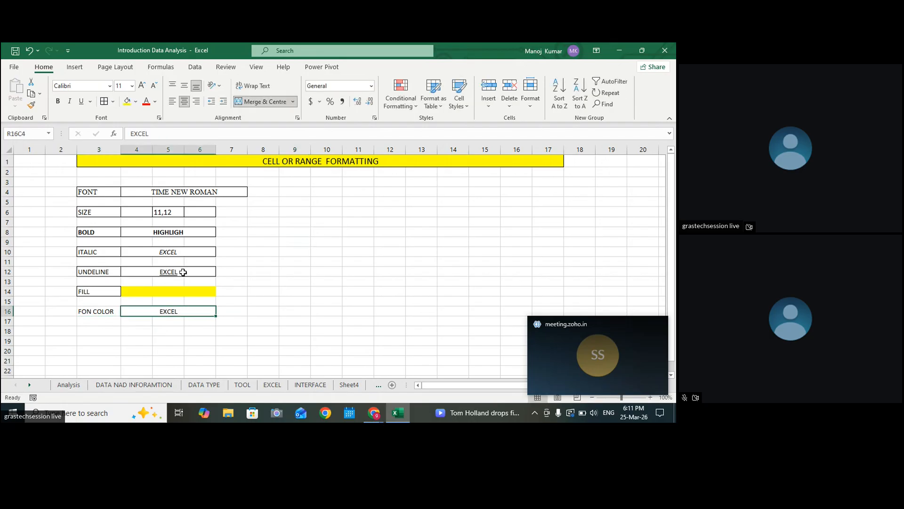
{"action": "left_click", "coordinate": [156, 102]}
{"action": "left_click", "coordinate": [155, 210]}
{"action": "left_click", "coordinate": [358, 272]}
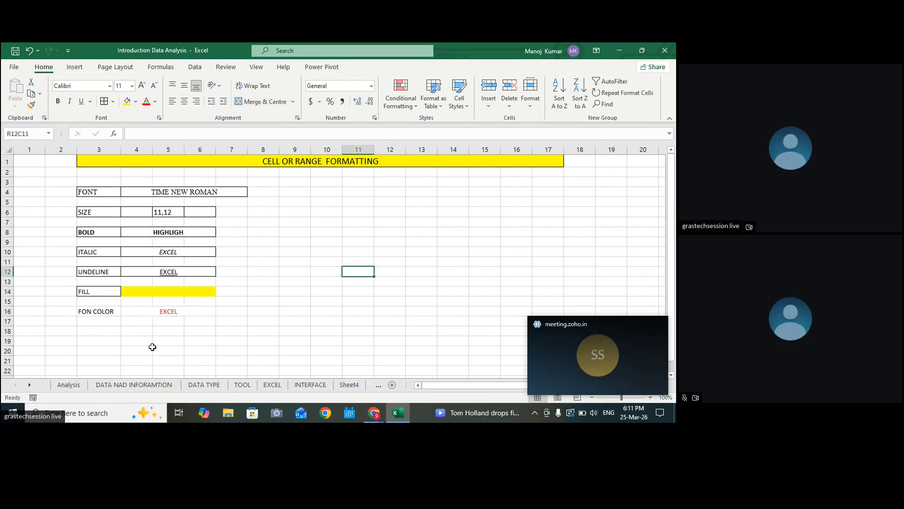
{"action": "left_click_drag", "start_coordinate": [105, 313], "coordinate": [149, 313]}
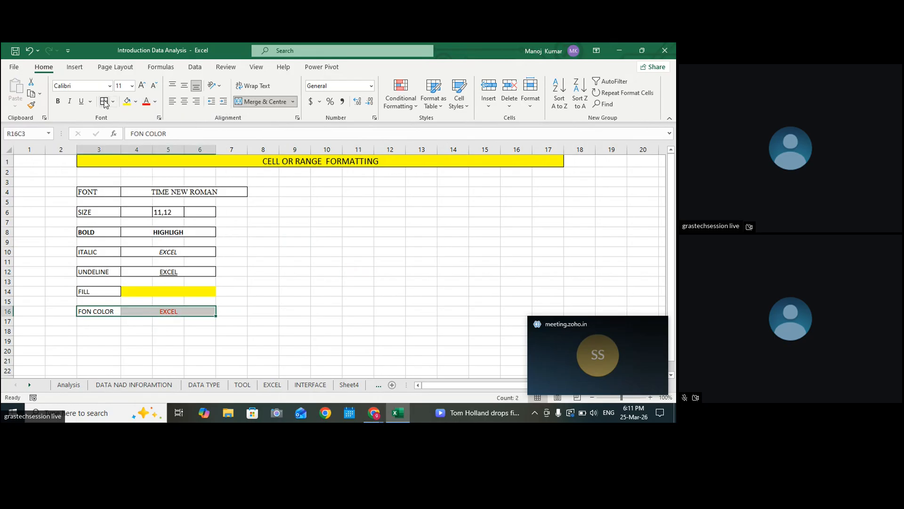
{"action": "left_click", "coordinate": [344, 204]}
{"action": "left_click_drag", "start_coordinate": [92, 191], "coordinate": [218, 311]}
{"action": "left_click", "coordinate": [332, 292]}
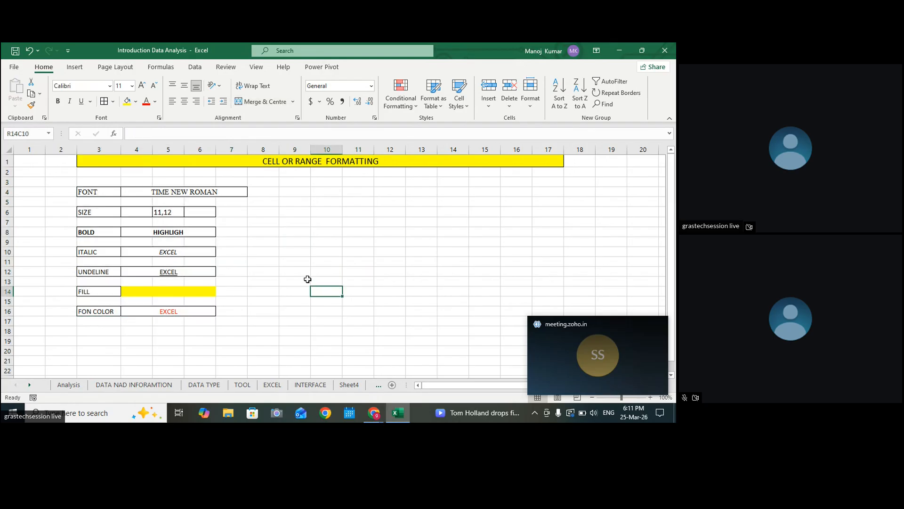
{"action": "left_click", "coordinate": [265, 193]}
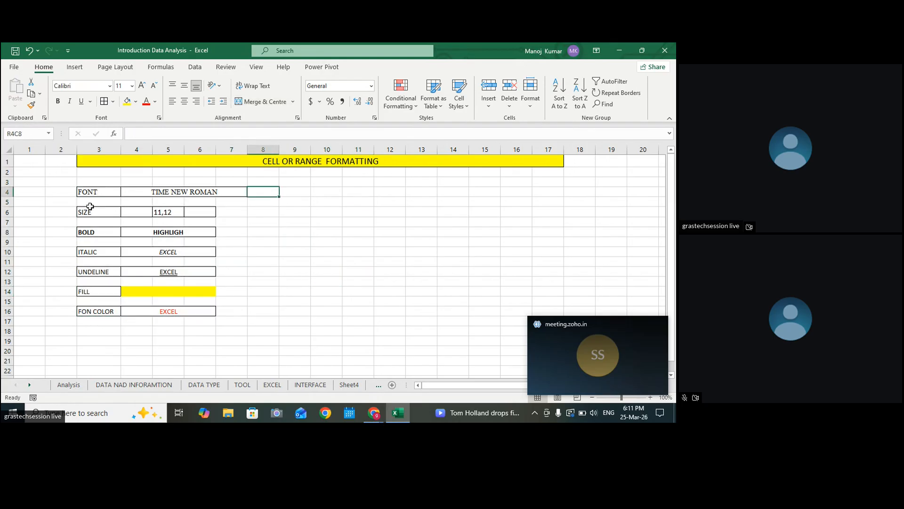
{"action": "left_click_drag", "start_coordinate": [87, 195], "coordinate": [231, 342]}
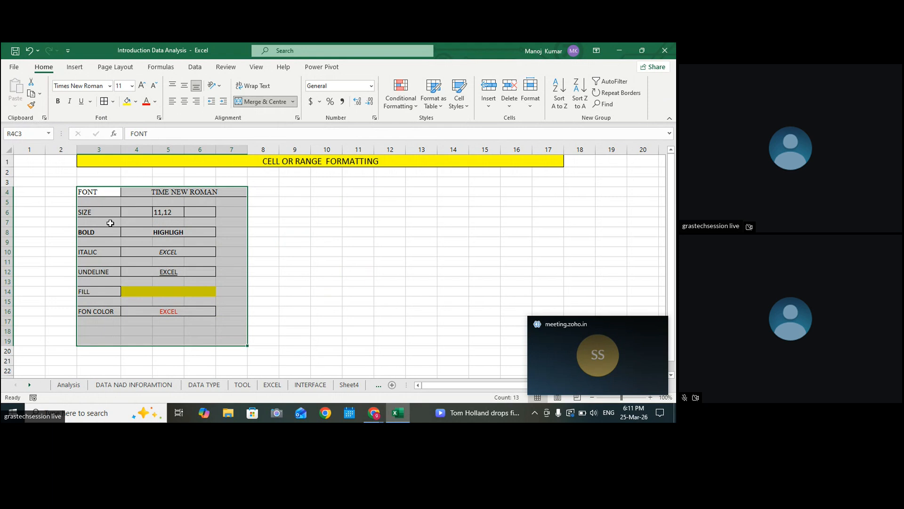
{"action": "left_click_drag", "start_coordinate": [294, 323], "coordinate": [297, 312]}
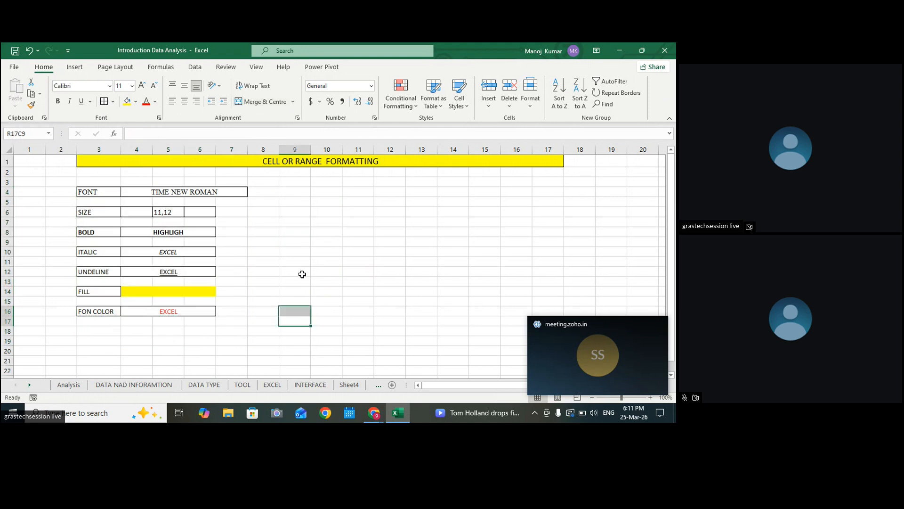
{"action": "left_click", "coordinate": [324, 194]}
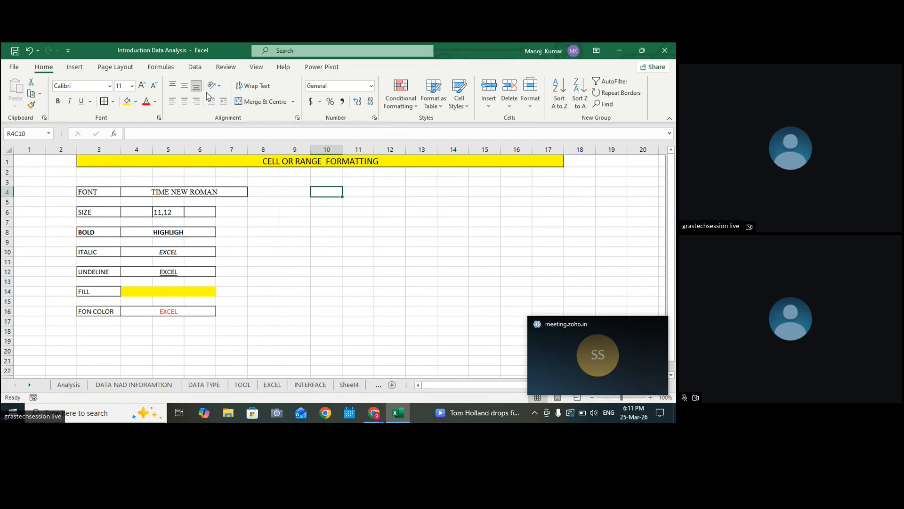
{"action": "double_click", "coordinate": [319, 190]}
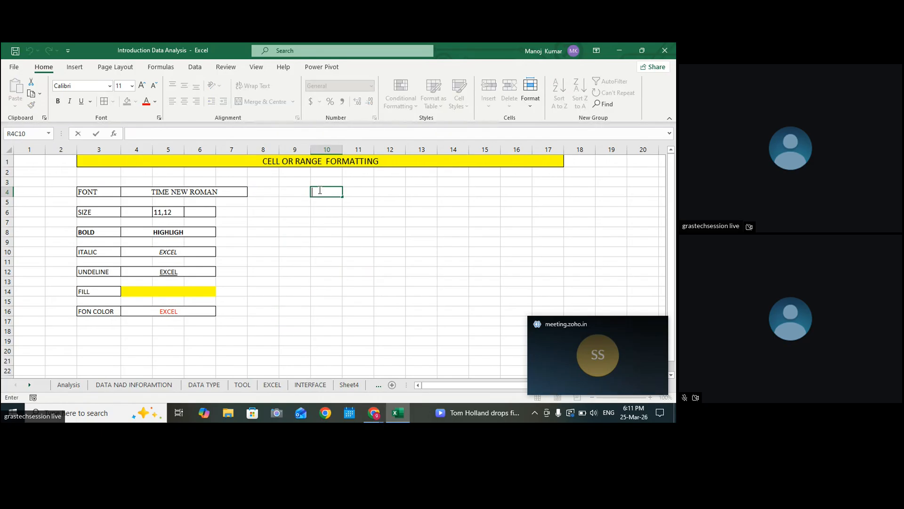
{"action": "key", "text": "Escape"}
{"action": "left_click_drag", "start_coordinate": [329, 189], "coordinate": [335, 238]}
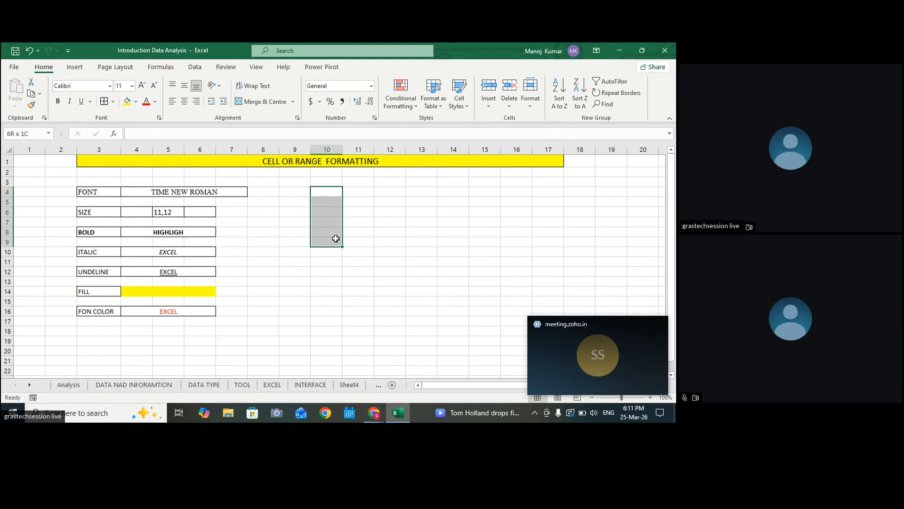
{"action": "left_click_drag", "start_coordinate": [382, 202], "coordinate": [526, 245]}
{"action": "left_click", "coordinate": [490, 251]}
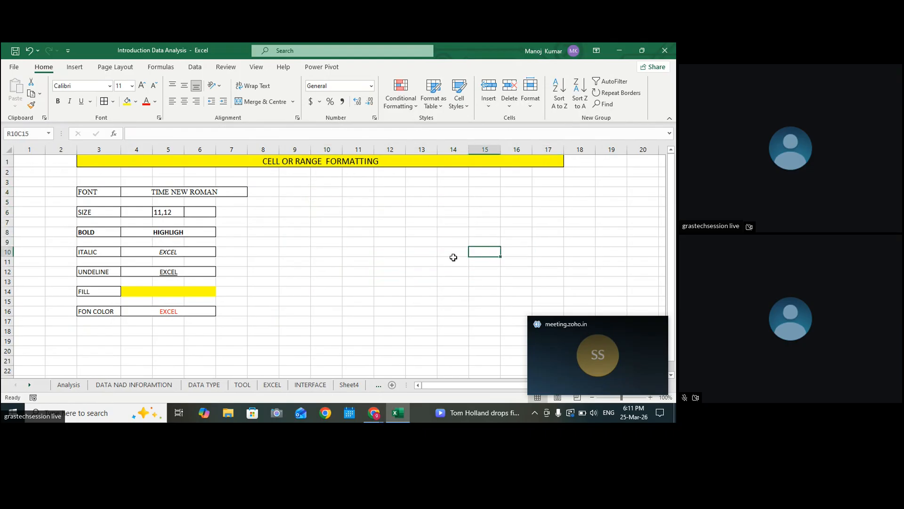
Step: Enter the label Marge and Center in R4C9 and widen column 9 to fit it
{"action": "left_click", "coordinate": [296, 189]}
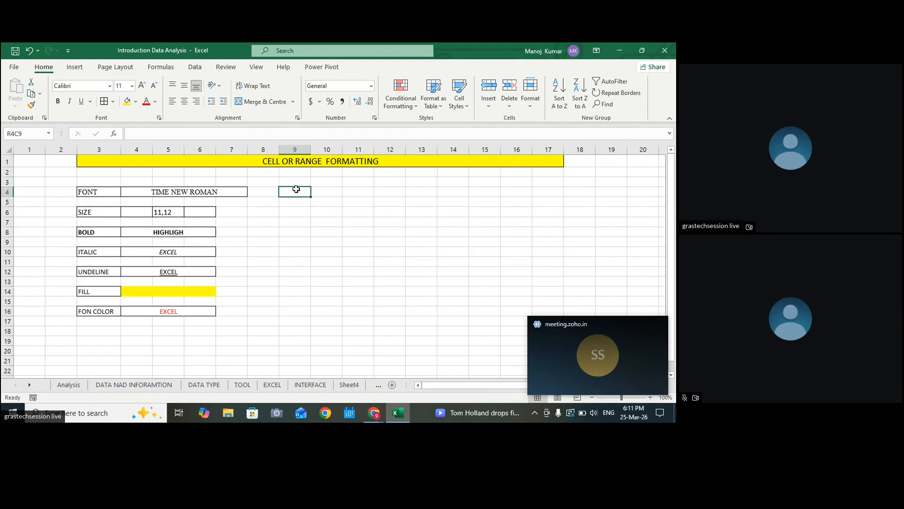
{"action": "type", "text": "Marge"}
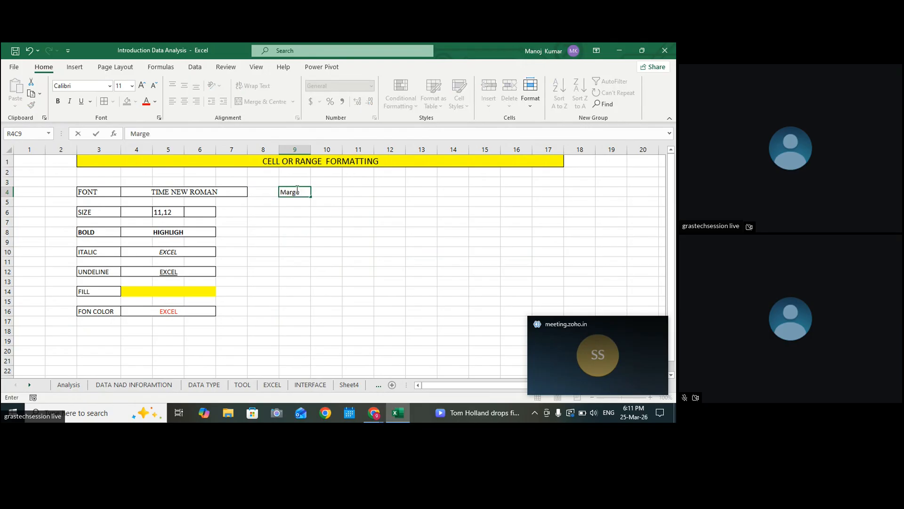
{"action": "type", "text": "ENT"}
{"action": "left_click", "coordinate": [313, 200]}
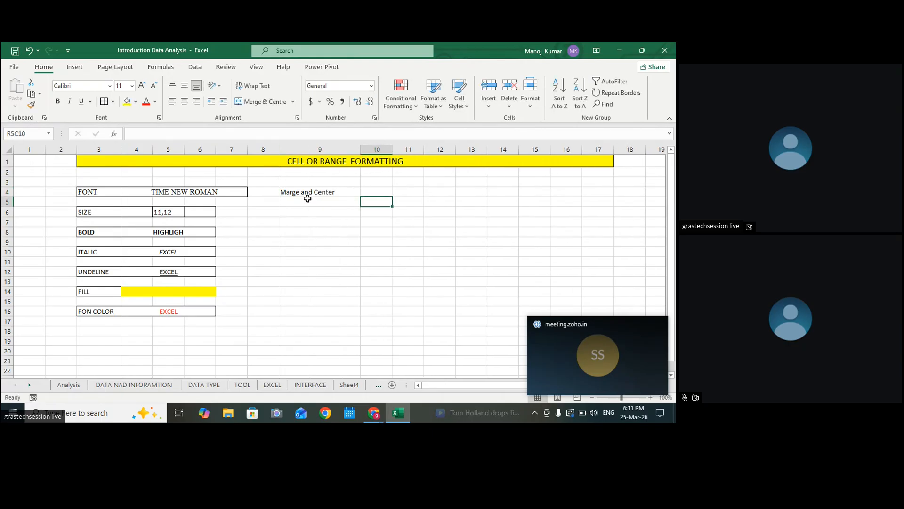
Step: Add borders to the Marge and Center label and widen column 10 slightly
{"action": "left_click", "coordinate": [313, 192]}
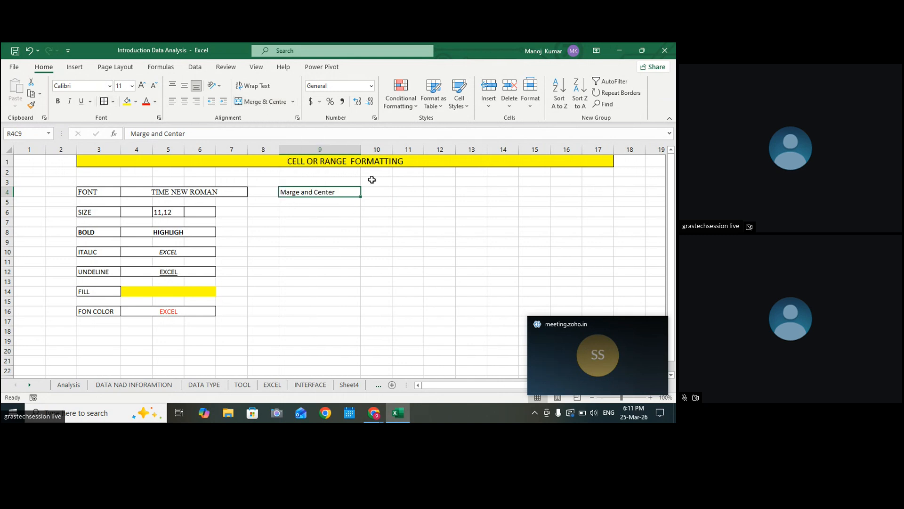
{"action": "left_click_drag", "start_coordinate": [392, 149], "coordinate": [404, 149]}
{"action": "left_click", "coordinate": [400, 207]}
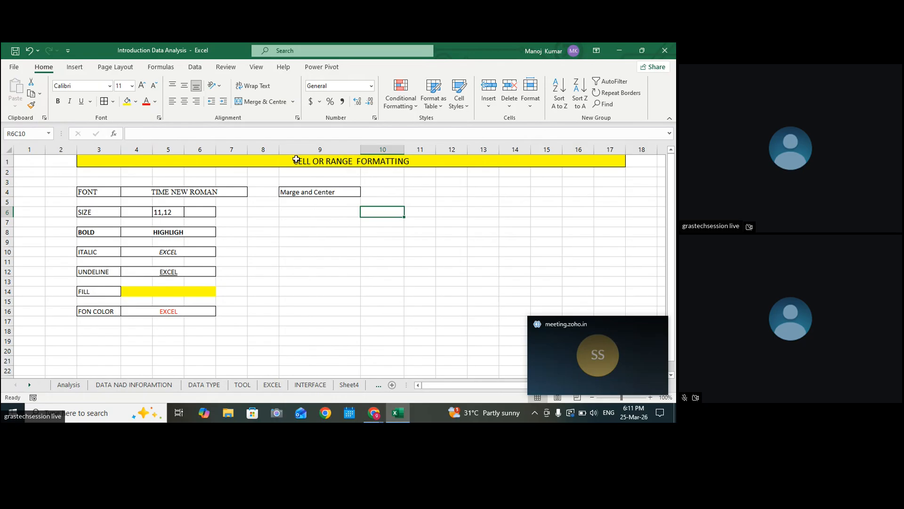
Step: Merge and centre R5C10 to R5C15 beside the Marge and Center label
{"action": "left_click", "coordinate": [296, 160]}
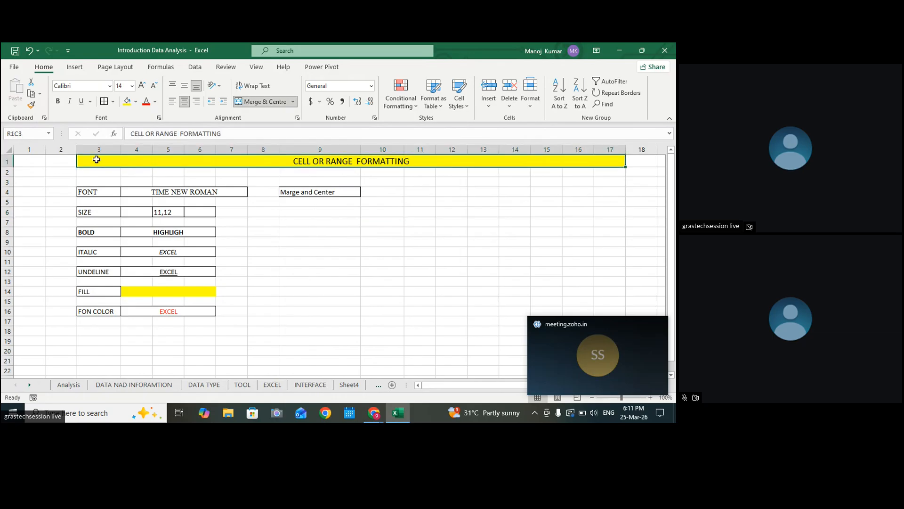
{"action": "left_click_drag", "start_coordinate": [391, 202], "coordinate": [552, 202]}
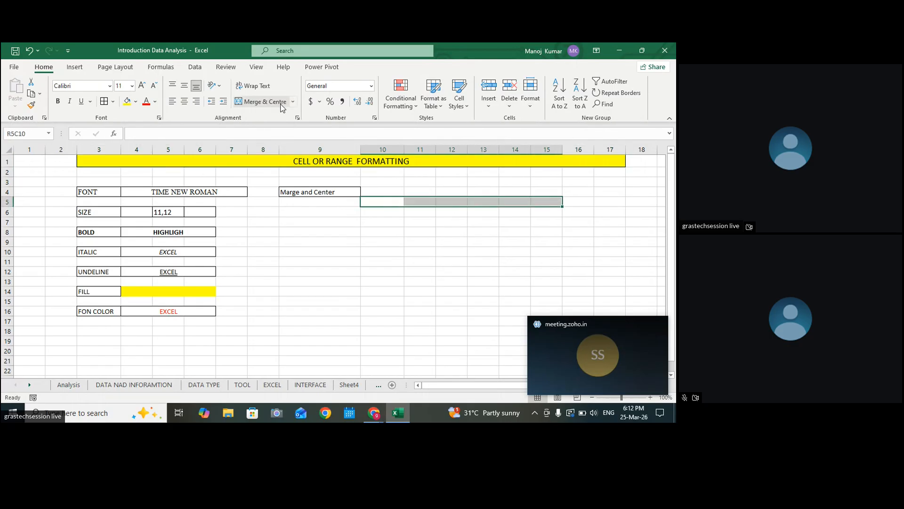
{"action": "left_click_drag", "start_coordinate": [387, 202], "coordinate": [551, 201]}
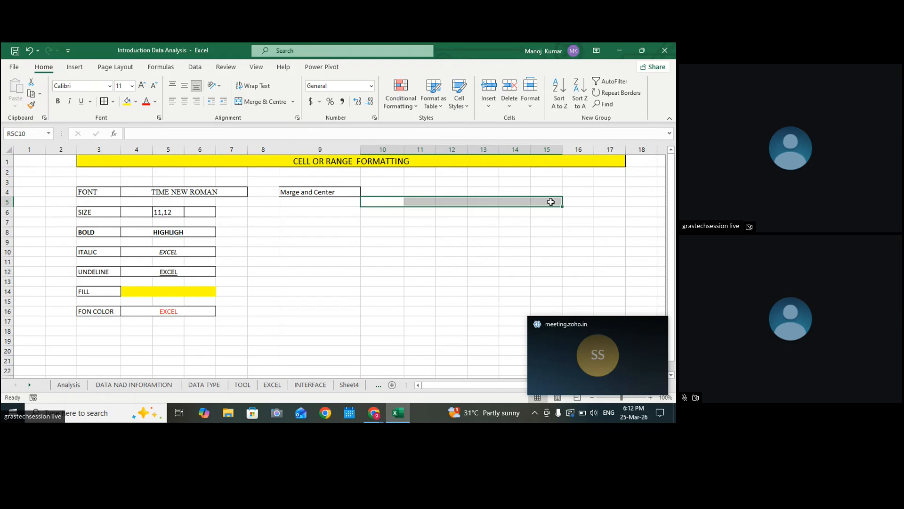
{"action": "left_click_drag", "start_coordinate": [381, 200], "coordinate": [555, 204]}
{"action": "left_click", "coordinate": [262, 101]}
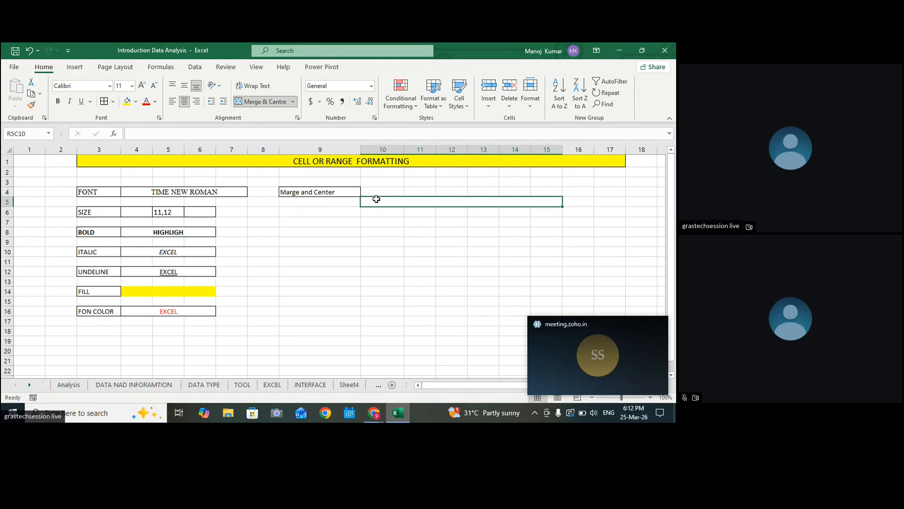
Step: Enter the explanation "all selected cell convert into one is known merge" in the merged cell in row 5
{"action": "type", "text": "all ce"}
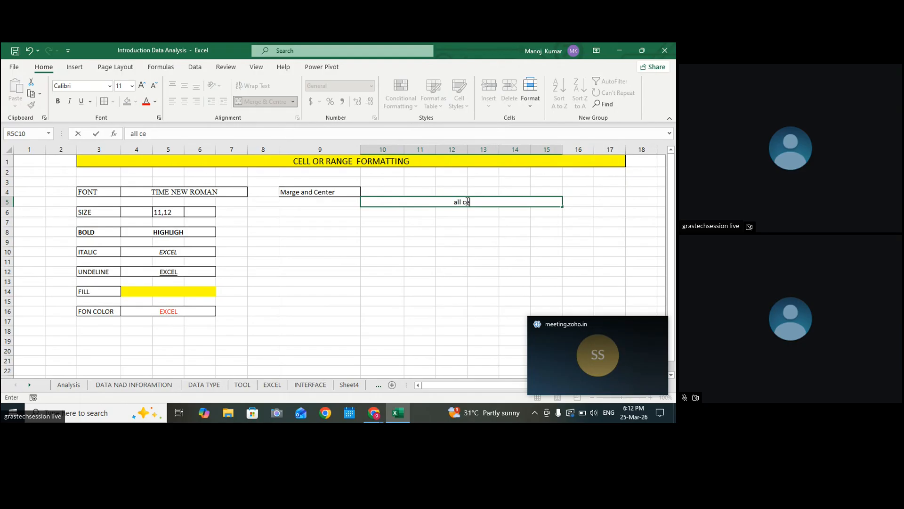
{"action": "key", "text": "BackSpace"}
{"action": "key", "text": "BackSpace"}
{"action": "key", "text": "BackSpace"}
{"action": "key", "text": "BackSpace"}
{"action": "type", "text": "selected cell convert "}
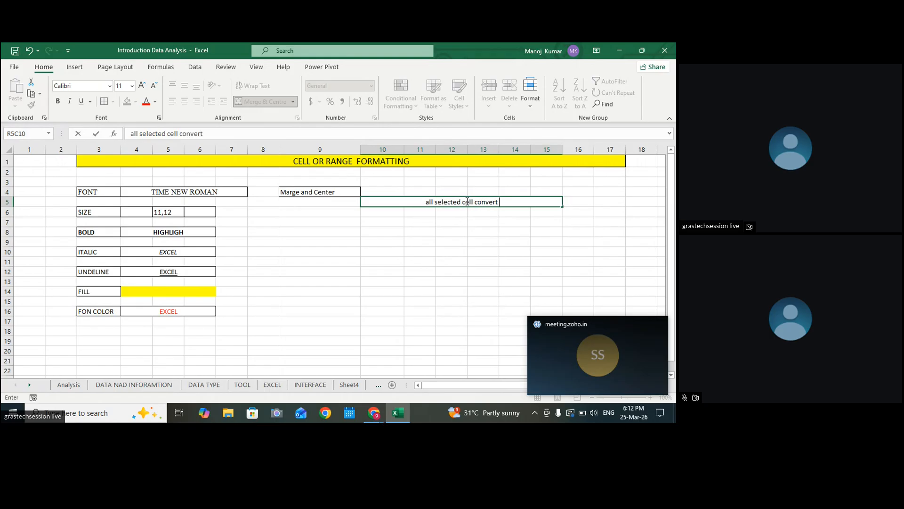
{"action": "type", "text": "into one "}
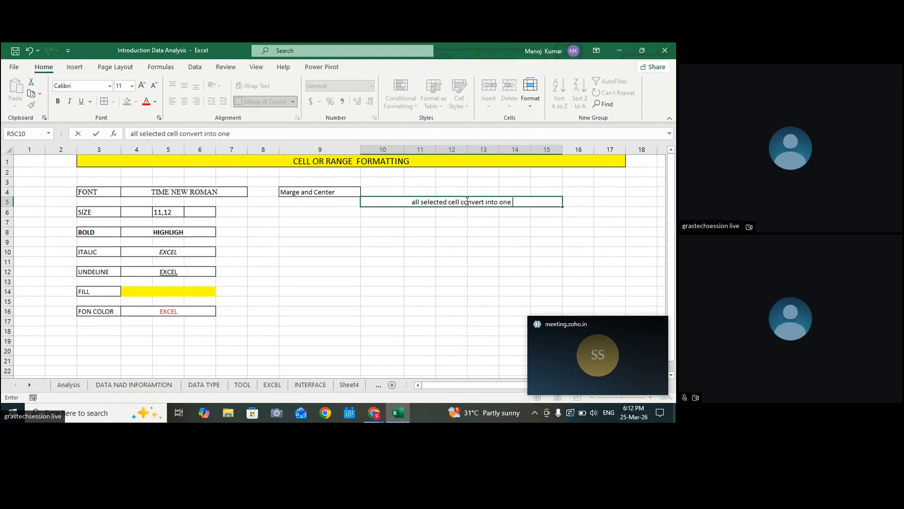
{"action": "type", "text": "is know =n"}
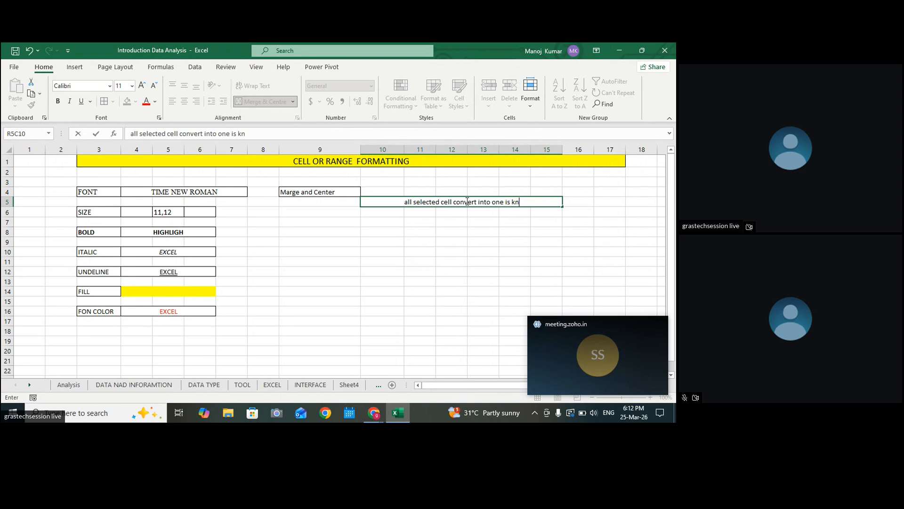
{"action": "key", "text": "BackSpace"}
{"action": "key", "text": "BackSpace"}
{"action": "type", "text": "n merge"}
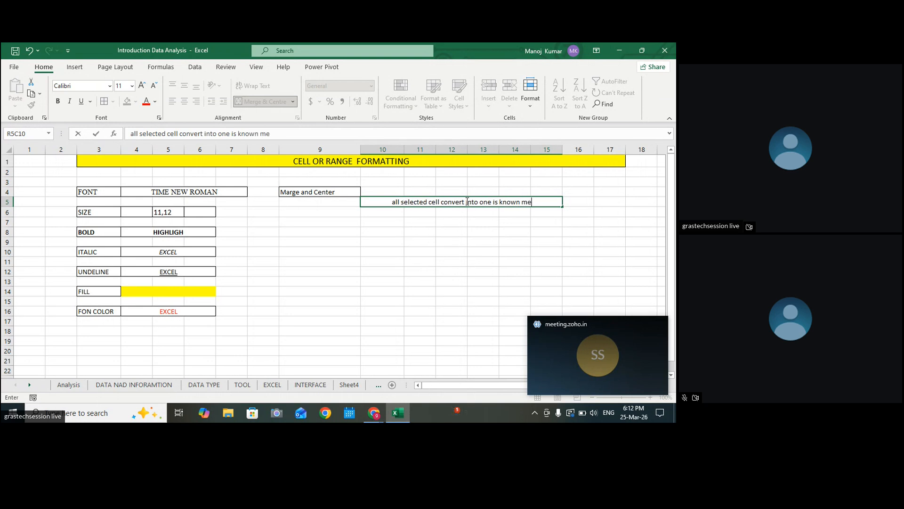
{"action": "left_click", "coordinate": [476, 213]}
Step: Add borders to the merged explanation in row 5 and set its font size to 14
{"action": "left_click", "coordinate": [395, 202]}
{"action": "left_click", "coordinate": [104, 102]}
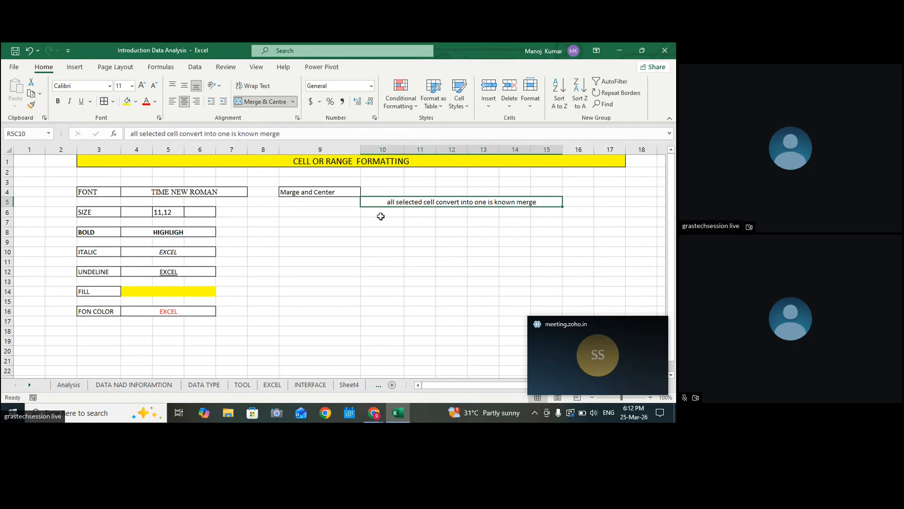
{"action": "left_click", "coordinate": [141, 85]}
{"action": "left_click", "coordinate": [142, 85]}
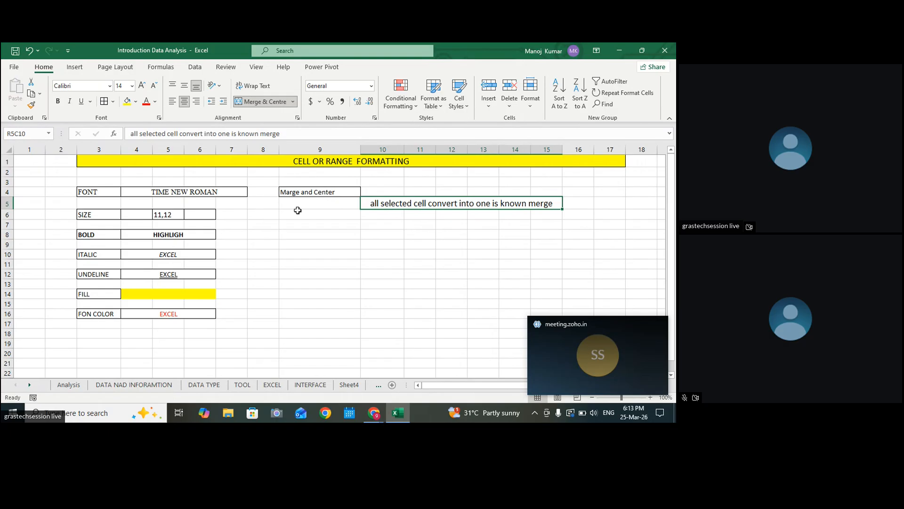
Step: Capitalise the first word of the explanation in row 5 so it starts with All
{"action": "double_click", "coordinate": [374, 202]}
{"action": "key", "text": "BackSpace"}
{"action": "type", "text": "A"}
{"action": "left_click", "coordinate": [392, 253]}
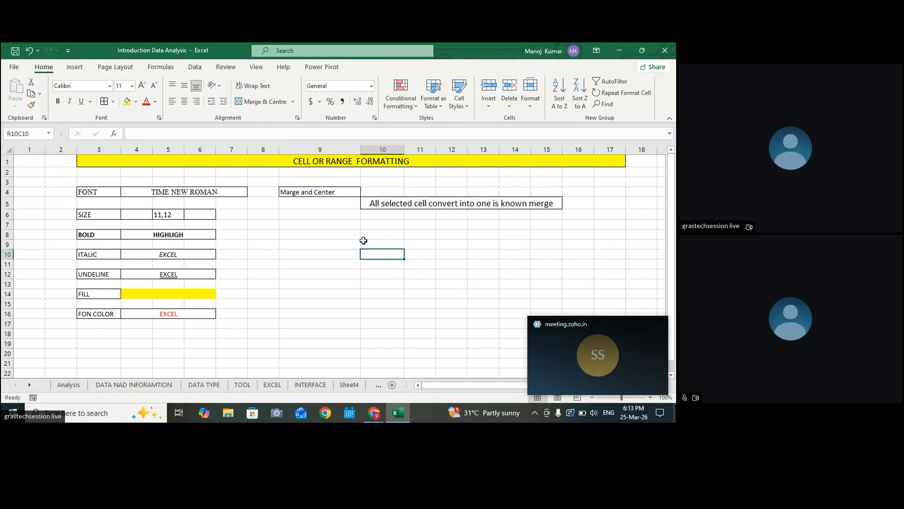
Step: Enter the label Merge and Across in R8C9 and add borders to it
{"action": "left_click", "coordinate": [292, 101]}
{"action": "left_click", "coordinate": [292, 234]}
{"action": "left_click", "coordinate": [293, 232]}
{"action": "type", "text": "maerge"}
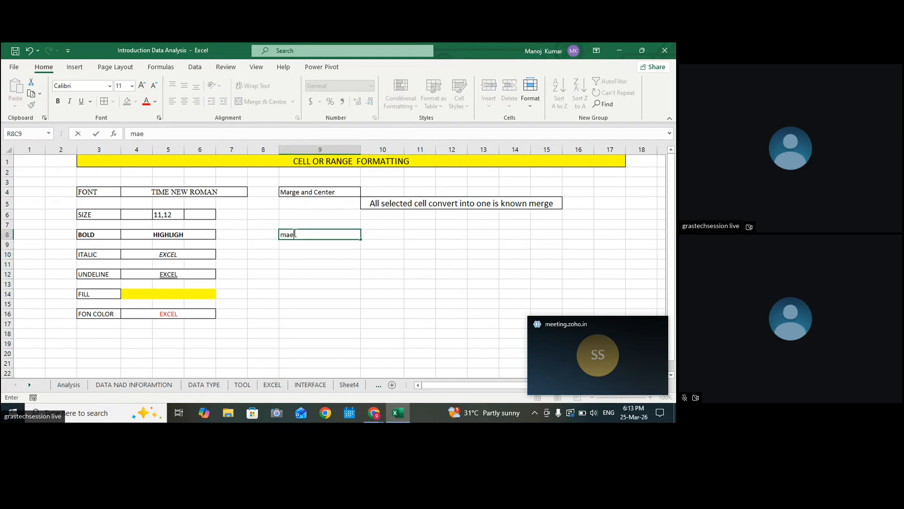
{"action": "key", "text": "BackSpace"}
{"action": "key", "text": "BackSpace"}
{"action": "key", "text": "BackSpace"}
{"action": "key", "text": "BackSpace"}
{"action": "type", "text": "Merge and Acor"}
{"action": "left_click", "coordinate": [408, 305]}
{"action": "left_click", "coordinate": [323, 234]}
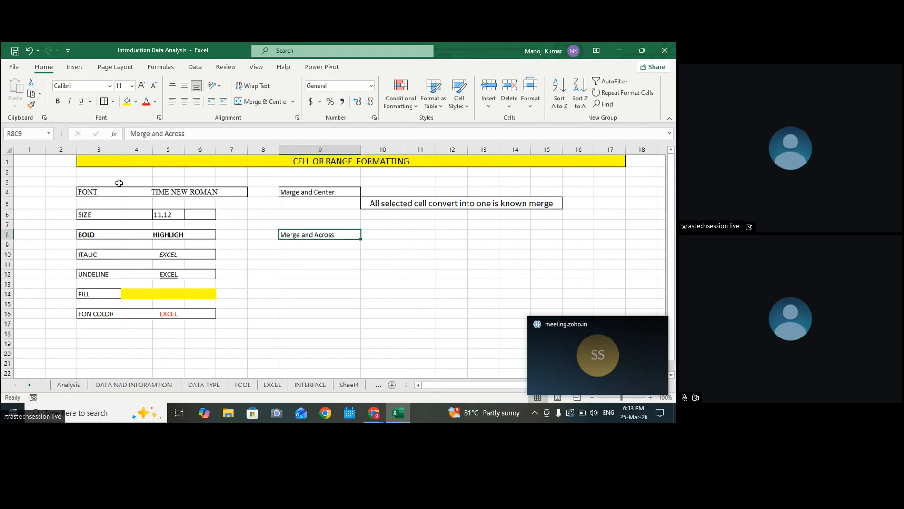
Step: Try merging and centring the block R8C10 to R13C15, and undo the merge
{"action": "left_click_drag", "start_coordinate": [395, 234], "coordinate": [548, 281]}
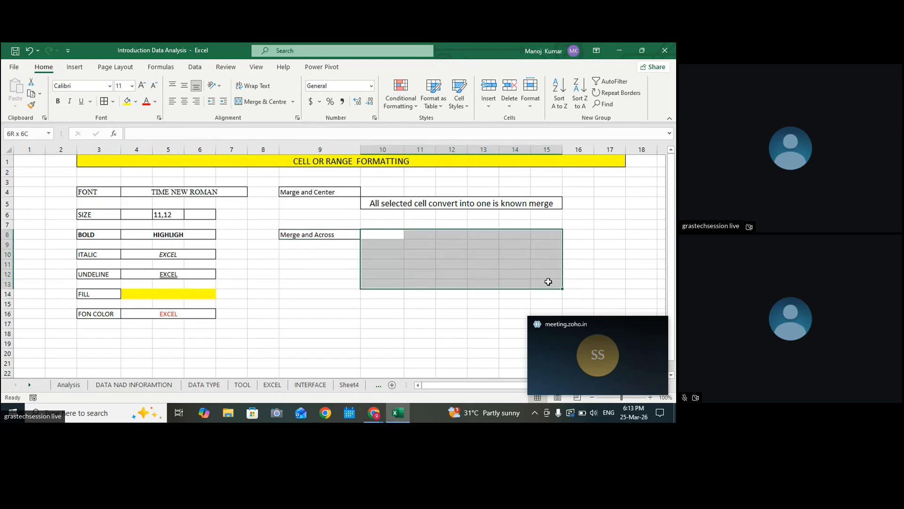
{"action": "left_click", "coordinate": [263, 101]}
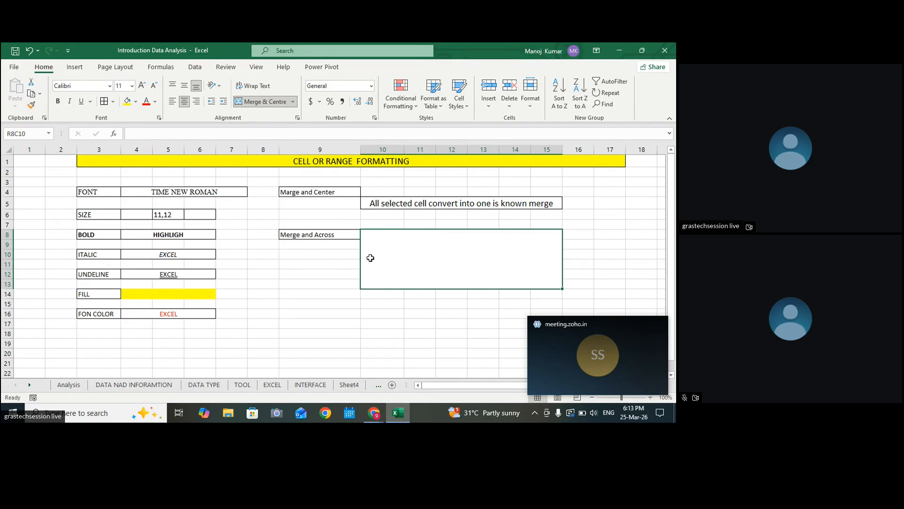
{"action": "left_click", "coordinate": [29, 50]}
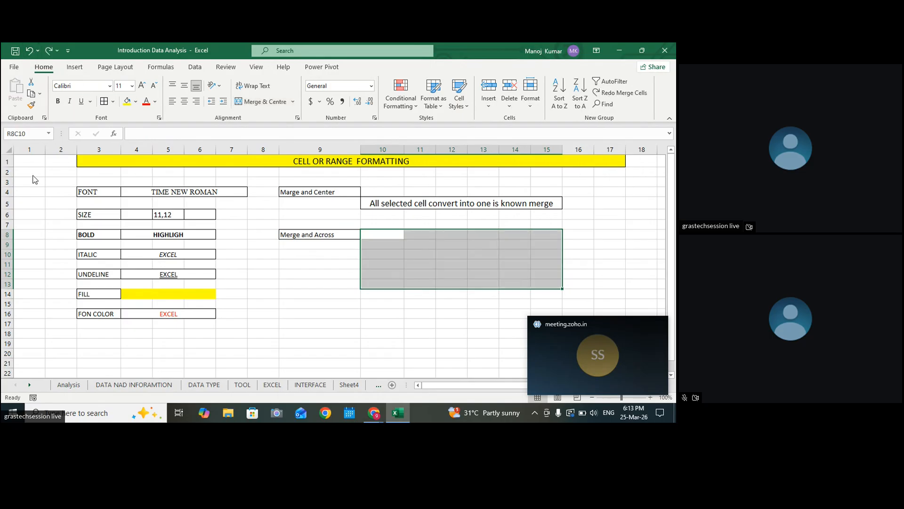
Step: Apply Merge Across to the range R8C10 to R11C15
{"action": "left_click_drag", "start_coordinate": [376, 234], "coordinate": [552, 268]}
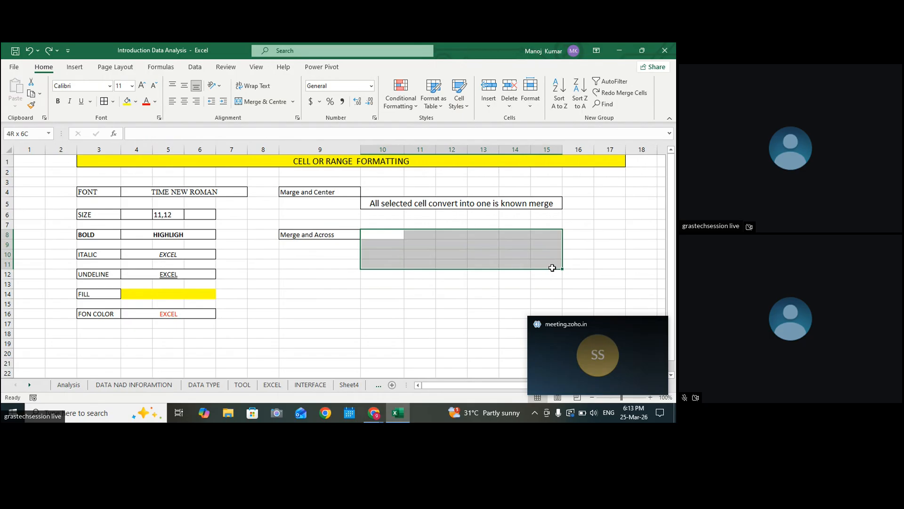
{"action": "left_click", "coordinate": [293, 101]}
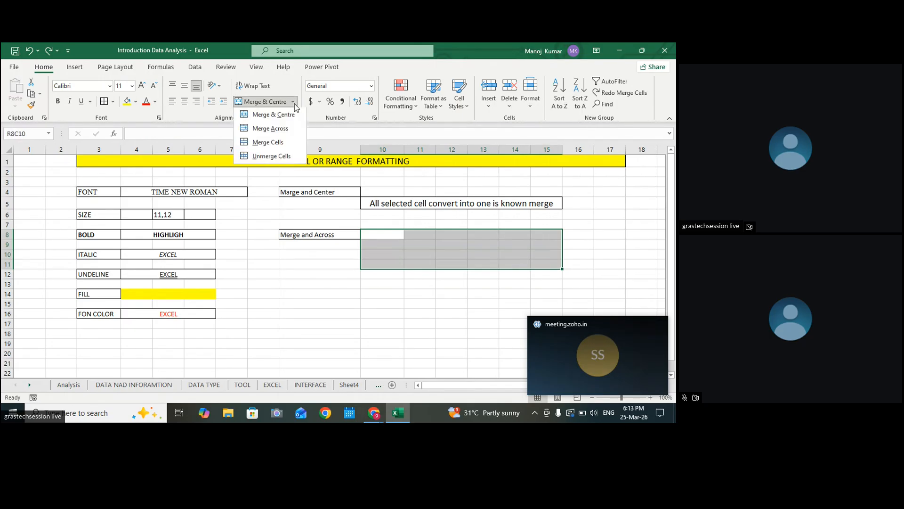
{"action": "left_click", "coordinate": [272, 130]}
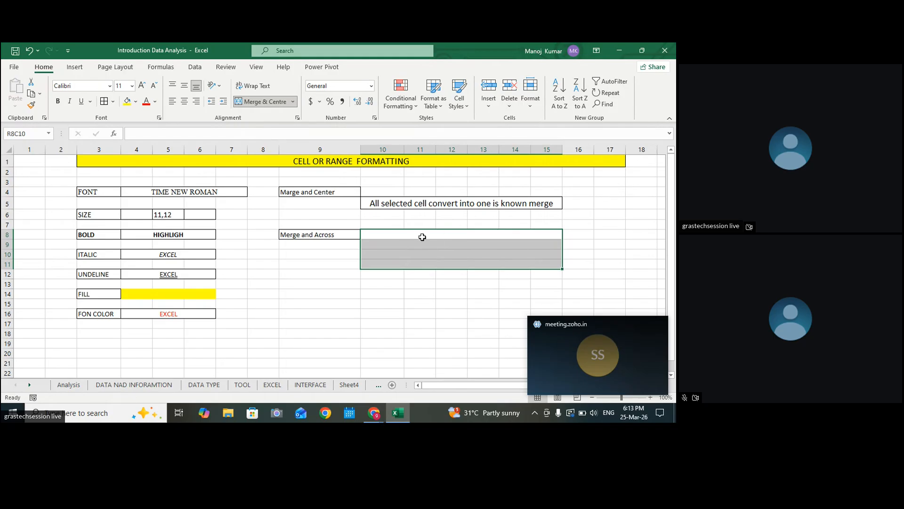
Step: Enter Row wise merge in the merged cell in row 8 and add borders to merged rows 8 to 11
{"action": "double_click", "coordinate": [422, 236]}
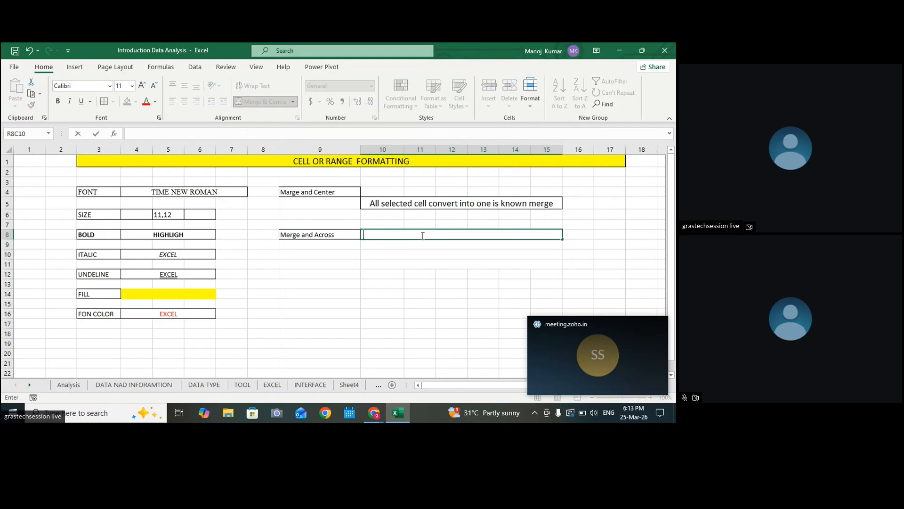
{"action": "type", "text": "row"}
{"action": "type", "text": "wise merge"}
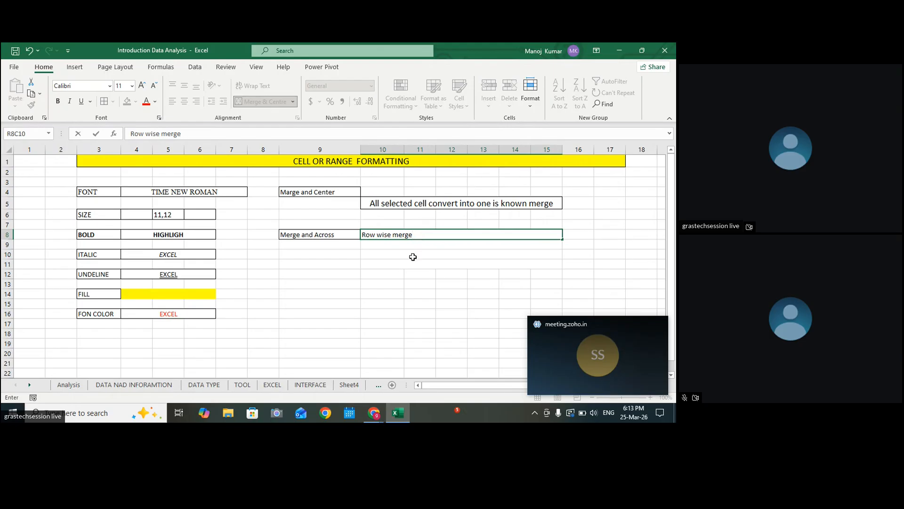
{"action": "key", "text": "Return"}
{"action": "left_click_drag", "start_coordinate": [377, 234], "coordinate": [368, 262]}
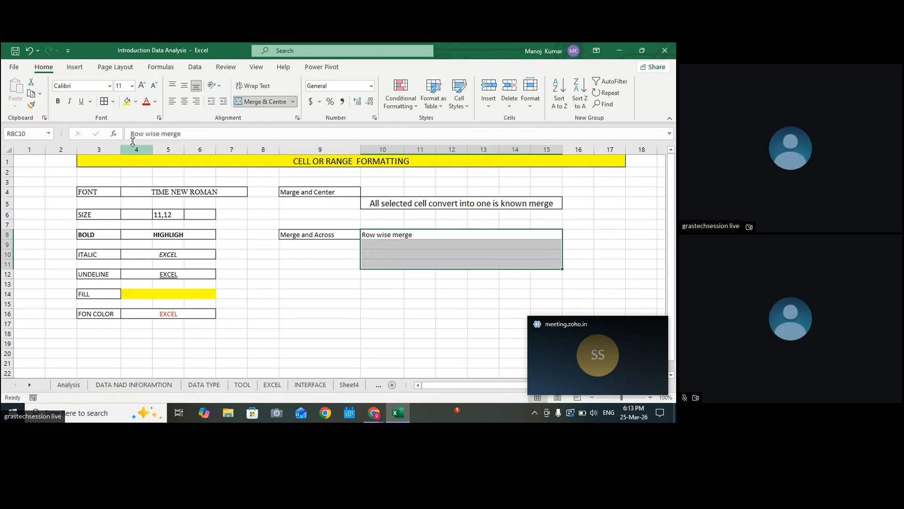
{"action": "left_click", "coordinate": [104, 101]}
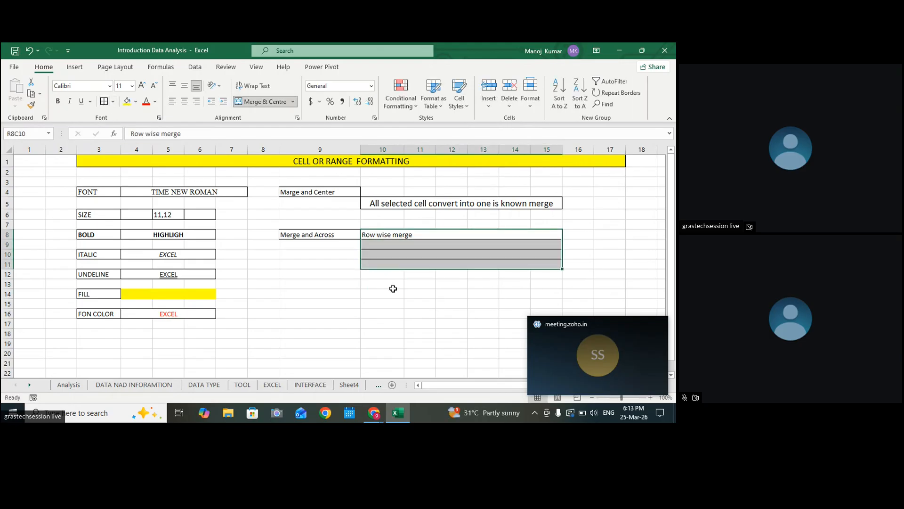
Step: Enter the label Merge Cell in R13C9 and add borders to it
{"action": "left_click", "coordinate": [347, 288]}
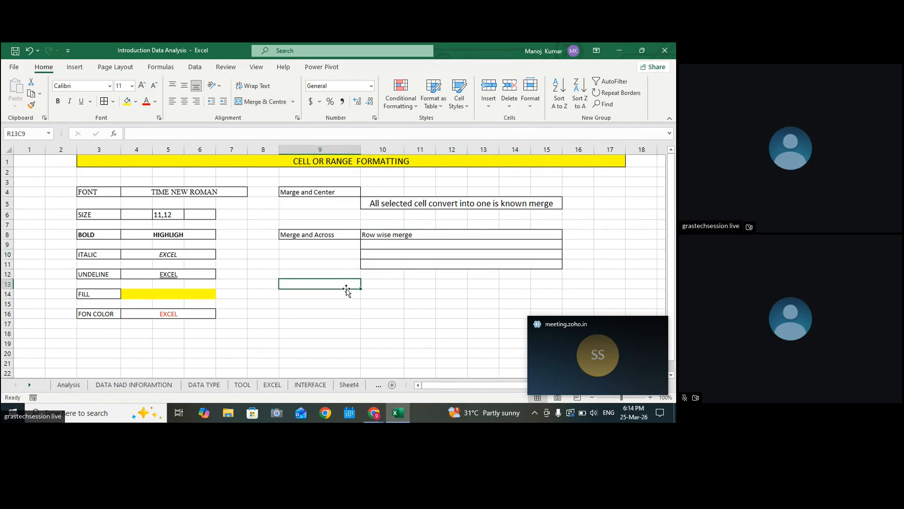
{"action": "left_click", "coordinate": [292, 102]}
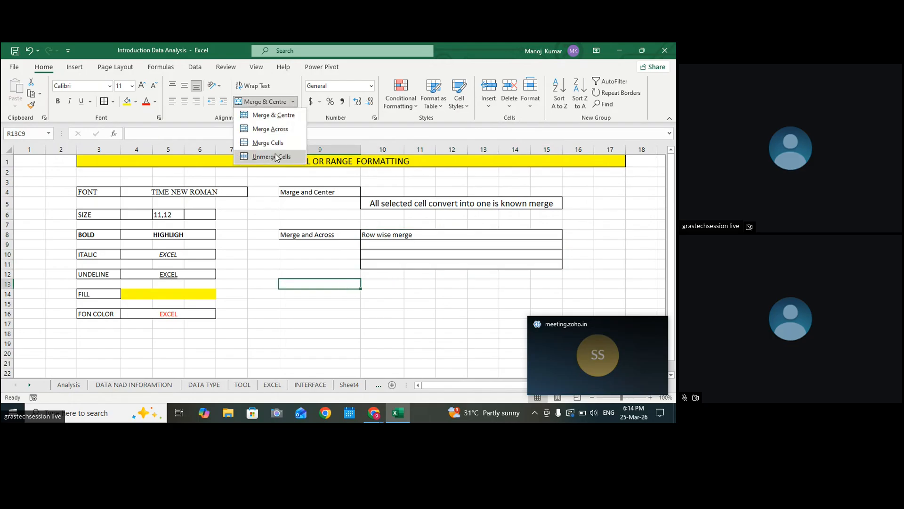
{"action": "left_click", "coordinate": [300, 283]}
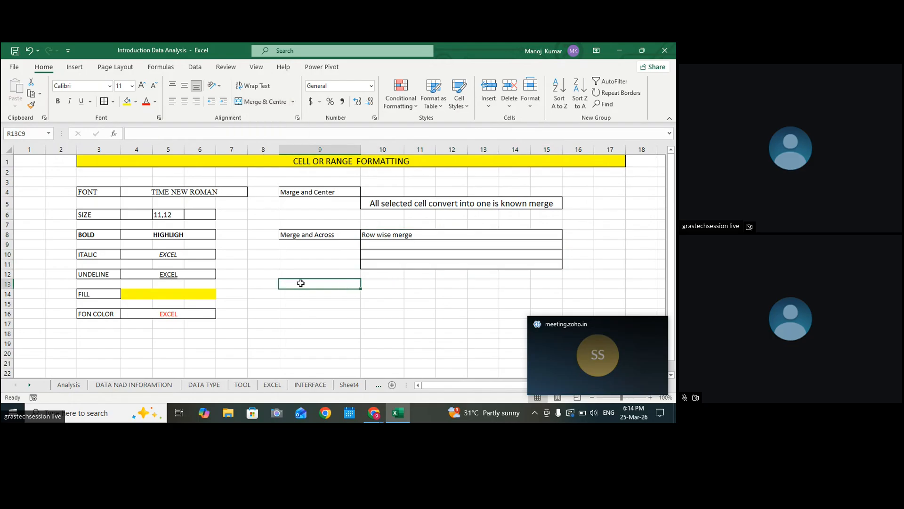
{"action": "type", "text": "AMEGR"}
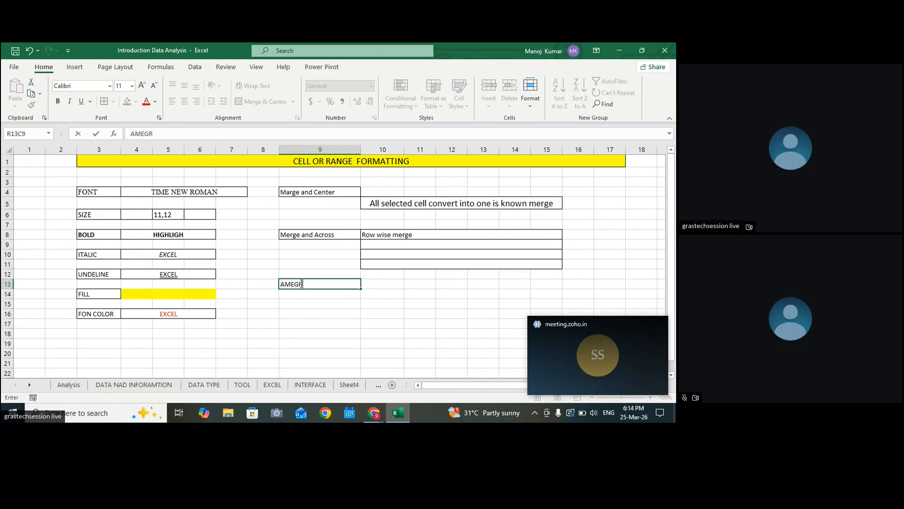
{"action": "key", "text": "BackSpace"}
{"action": "key", "text": "BackSpace"}
{"action": "key", "text": "BackSpace"}
{"action": "type", "text": "EGER"}
{"action": "key", "text": "BackSpace"}
{"action": "key", "text": "BackSpace"}
{"action": "key", "text": "BackSpace"}
{"action": "key", "text": "BackSpace"}
{"action": "type", "text": "erge C"}
{"action": "key", "text": "Return"}
{"action": "key", "text": "Up"}
Step: Merge and centre the range R13C10 to R15C15 and enter excel in it
{"action": "left_click_drag", "start_coordinate": [387, 285], "coordinate": [546, 303]}
{"action": "left_click", "coordinate": [269, 103]}
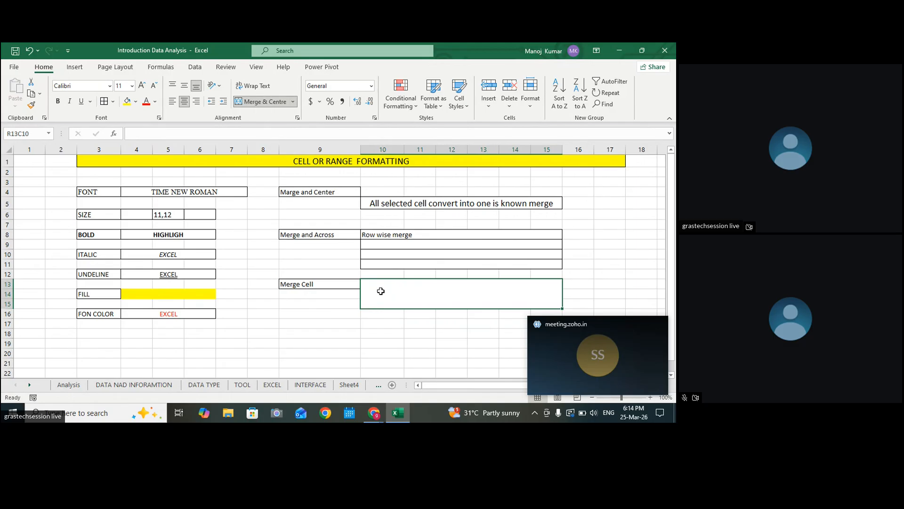
{"action": "double_click", "coordinate": [379, 289]}
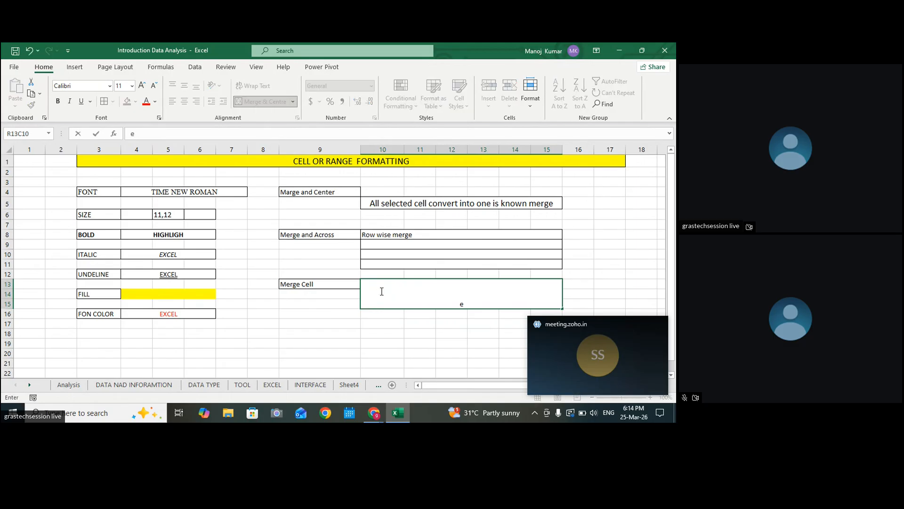
{"action": "key", "text": "Return"}
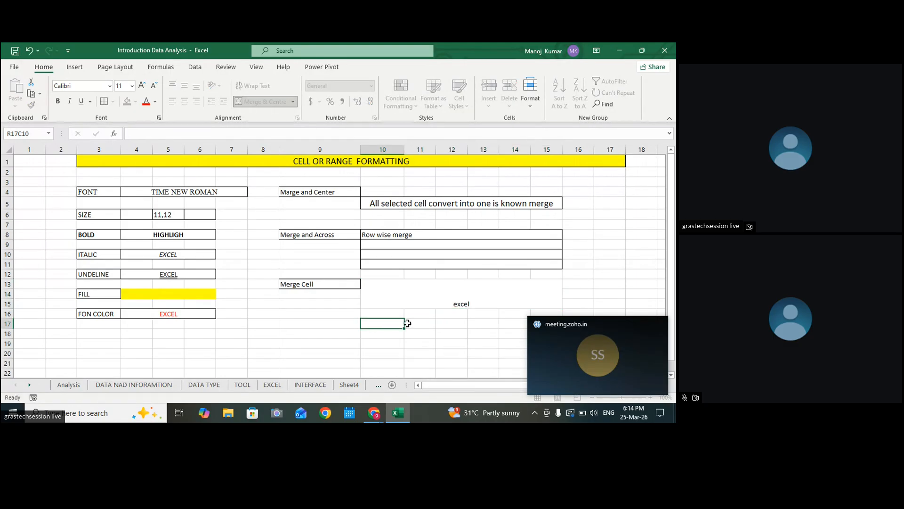
{"action": "left_click", "coordinate": [459, 300]}
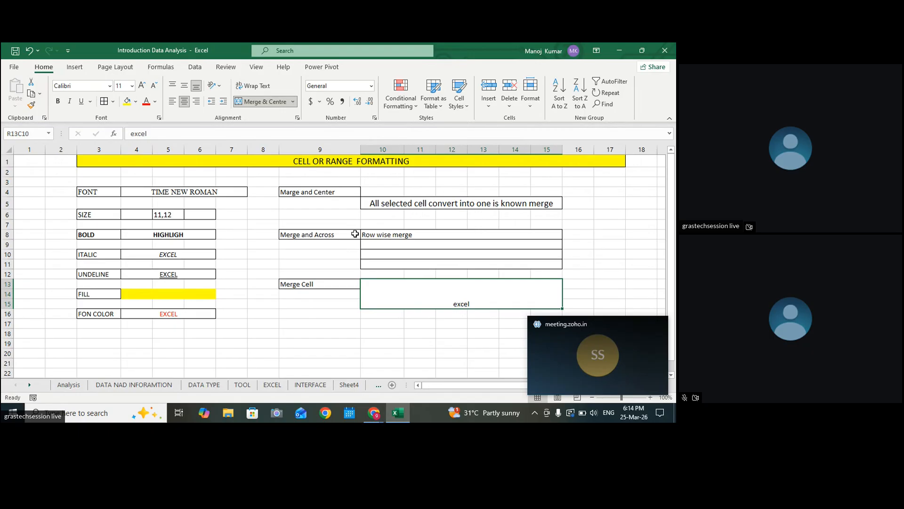
Step: Middle-align the text in merged cell R5C10 vertically and leave row 5 slightly taller than the other rows
{"action": "left_click", "coordinate": [393, 207]}
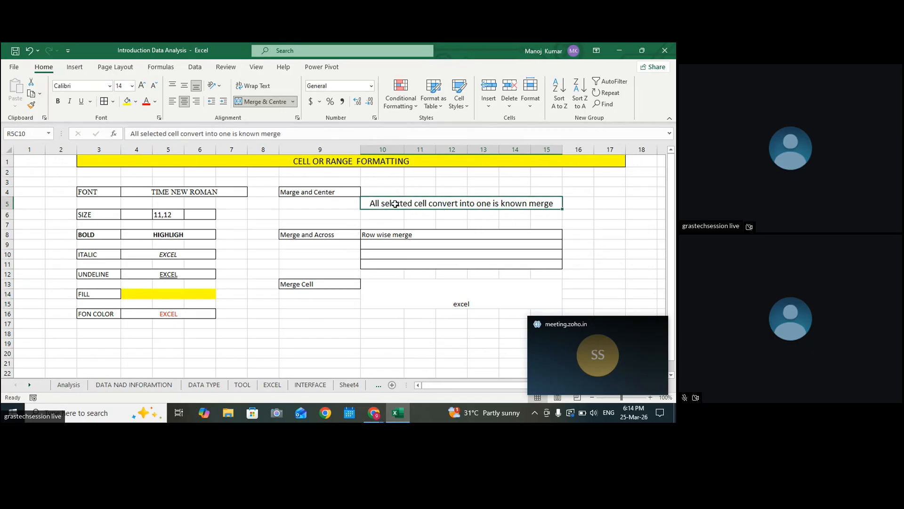
{"action": "left_click_drag", "start_coordinate": [7, 209], "coordinate": [7, 253]}
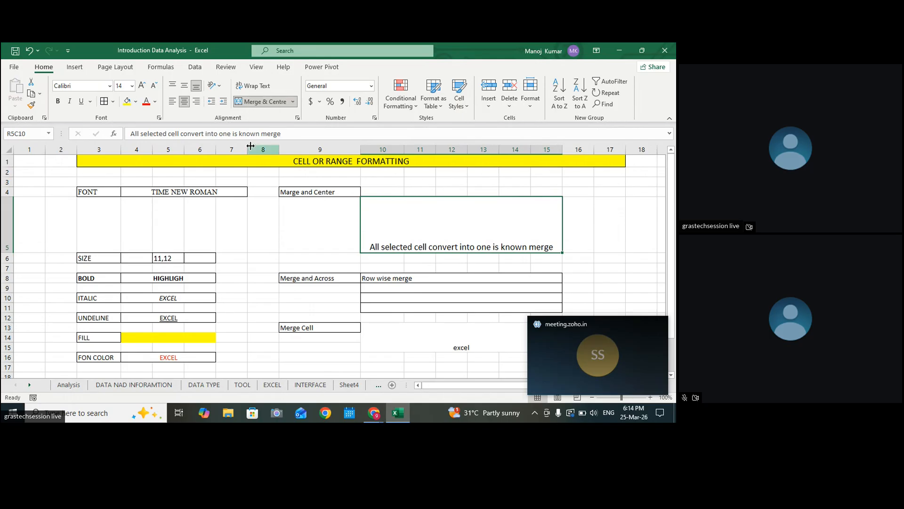
{"action": "left_click", "coordinate": [186, 90]}
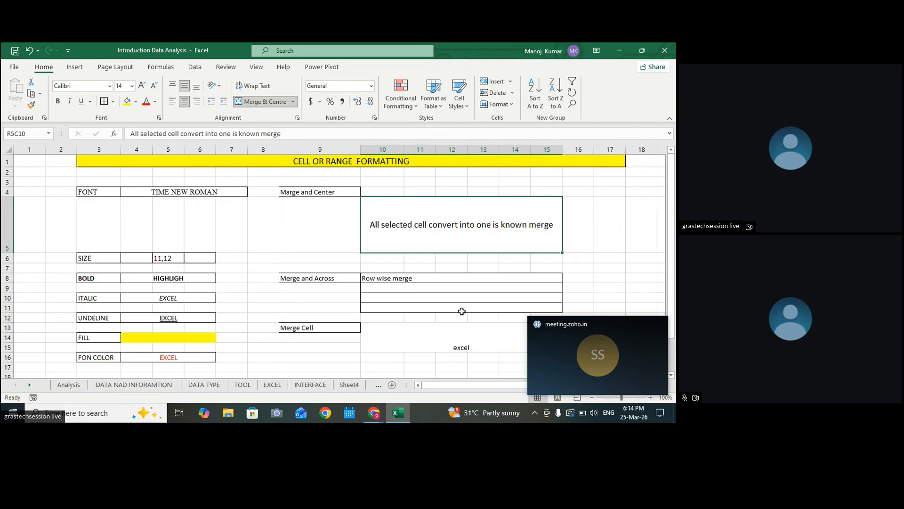
{"action": "left_click", "coordinate": [301, 328]}
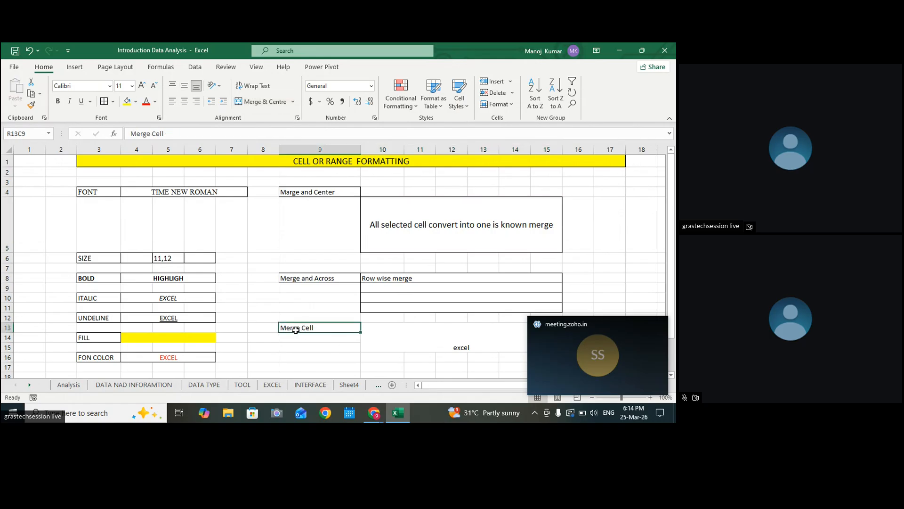
{"action": "left_click", "coordinate": [7, 249]}
{"action": "left_click_drag", "start_coordinate": [8, 255], "coordinate": [9, 217]}
{"action": "left_click", "coordinate": [263, 240]}
{"action": "left_click_drag", "start_coordinate": [306, 312], "coordinate": [306, 322]}
{"action": "left_click", "coordinate": [306, 332]}
{"action": "left_click", "coordinate": [381, 306]}
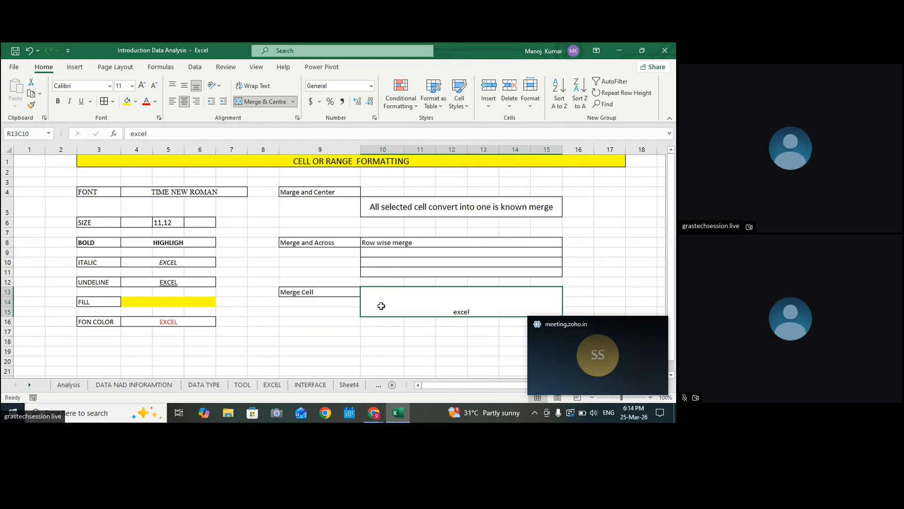
{"action": "left_click", "coordinate": [334, 343]}
Step: Close the floating meeting preview that covers part of the sheet
{"action": "left_click_drag", "start_coordinate": [382, 342], "coordinate": [533, 366]}
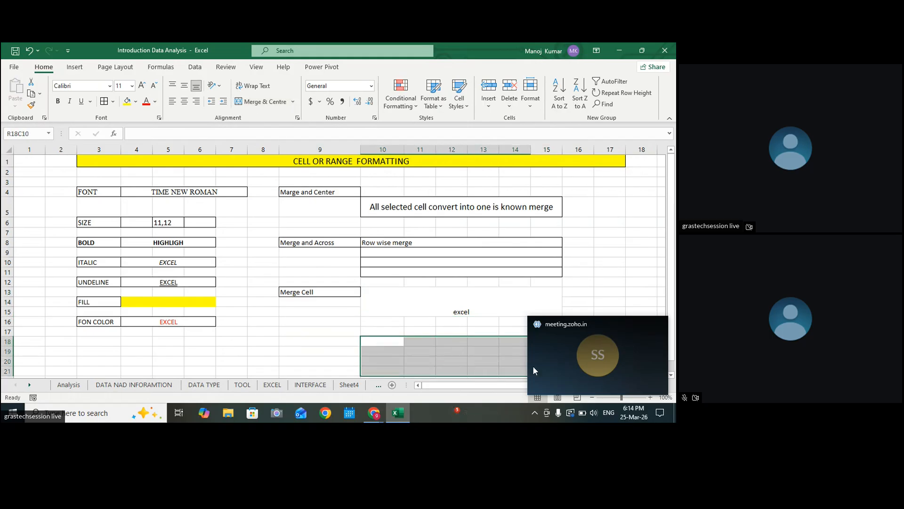
{"action": "left_click", "coordinate": [631, 329]}
{"action": "left_click", "coordinate": [635, 326]}
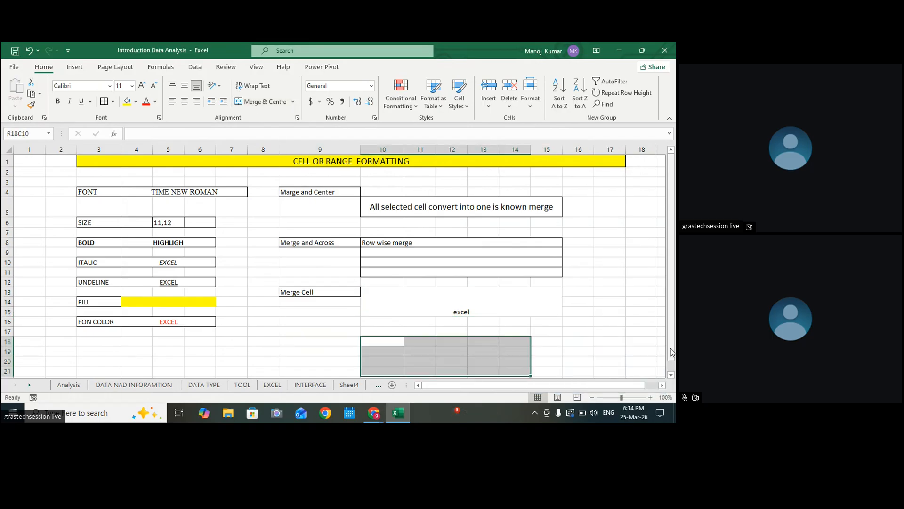
Step: Try merging and centring the block R18C10 to R20C15, and unmerge it
{"action": "left_click_drag", "start_coordinate": [394, 332], "coordinate": [549, 351]}
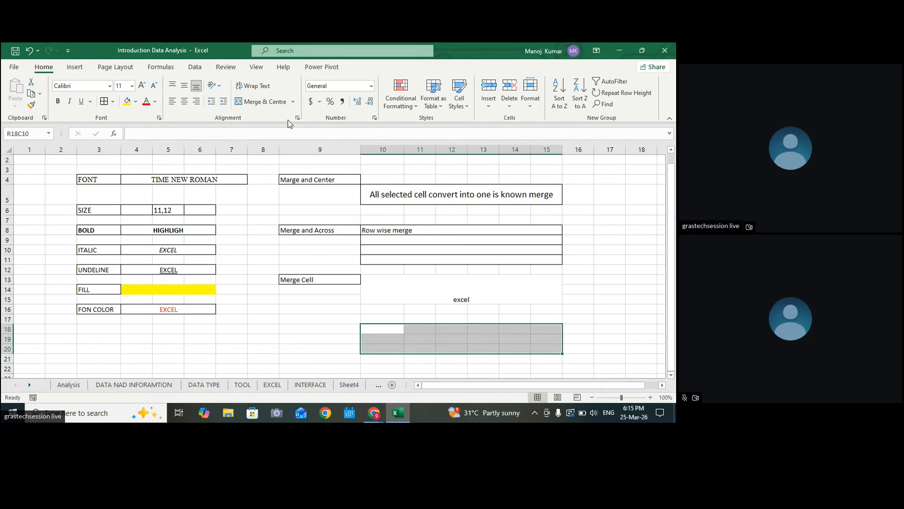
{"action": "left_click", "coordinate": [273, 102]}
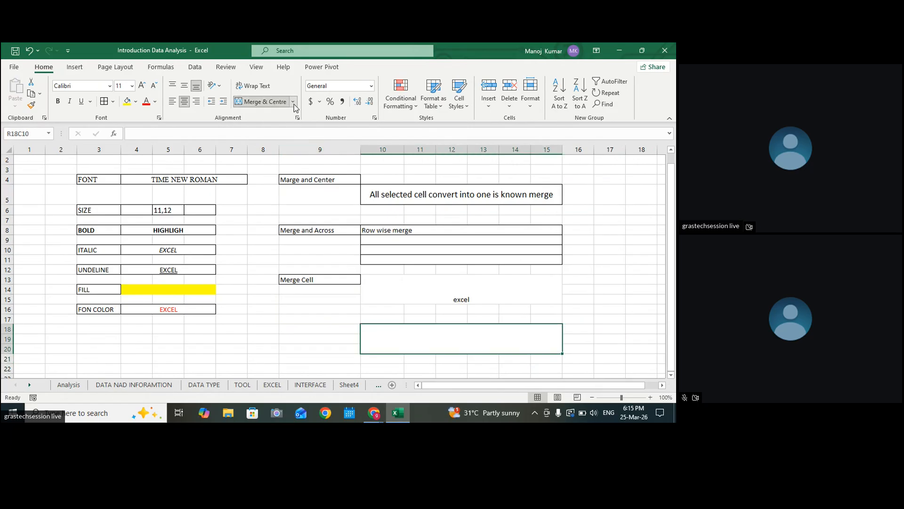
{"action": "left_click", "coordinate": [293, 102]}
{"action": "left_click", "coordinate": [272, 157]}
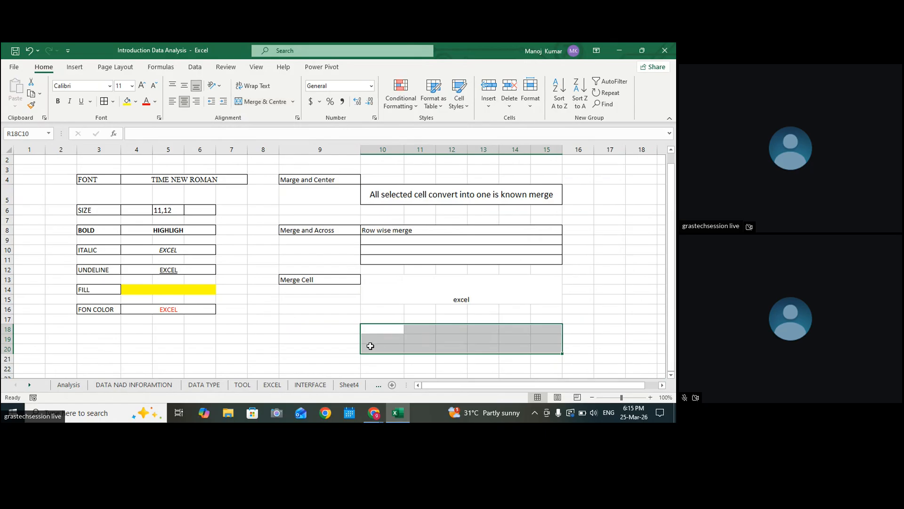
Step: Enter the label Unmerge in R18C9 and add borders to it
{"action": "left_click", "coordinate": [315, 332]}
{"action": "type", "text": "U"}
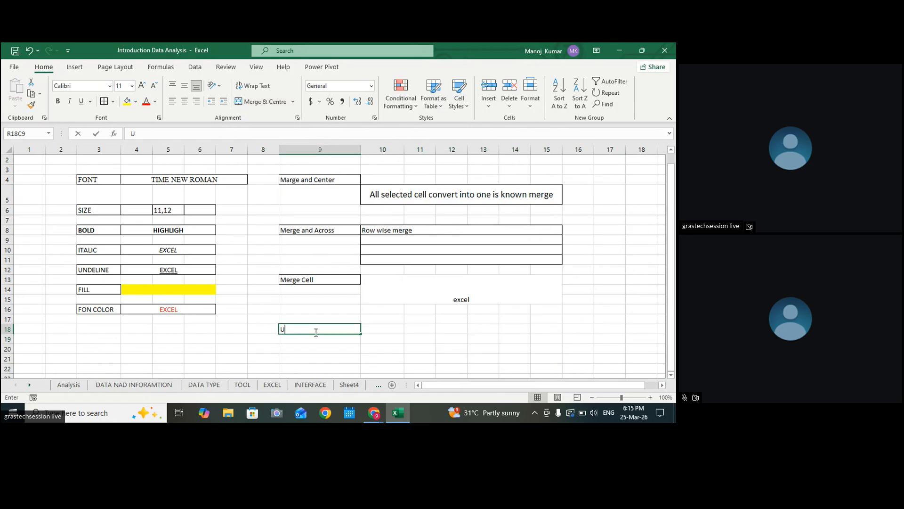
{"action": "type", "text": "NMERGE"}
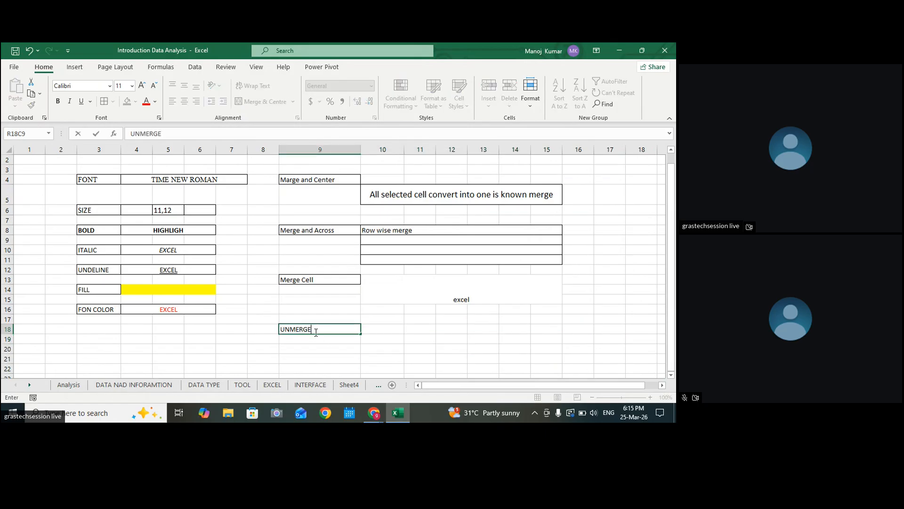
{"action": "key", "text": "BackSpace"}
{"action": "key", "text": "BackSpace"}
{"action": "key", "text": "BackSpace"}
{"action": "key", "text": "BackSpace"}
{"action": "left_click", "coordinate": [516, 328]}
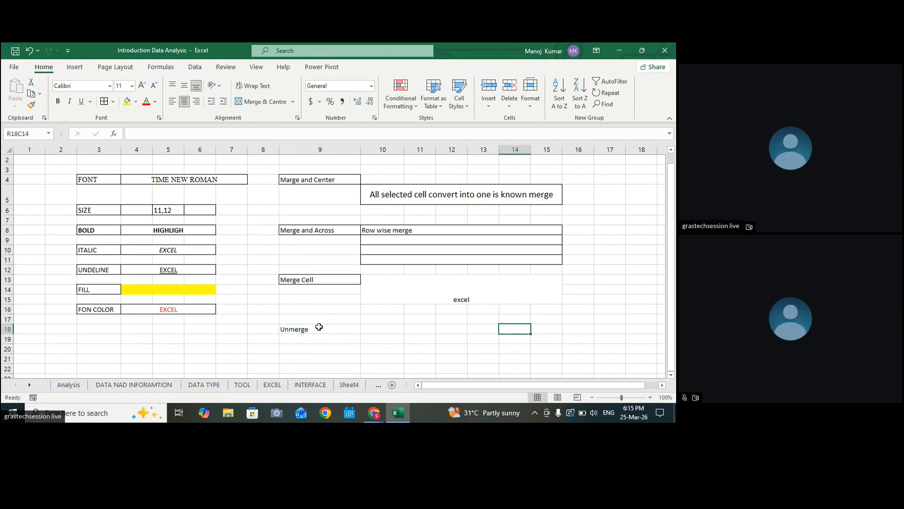
{"action": "left_click", "coordinate": [320, 326]}
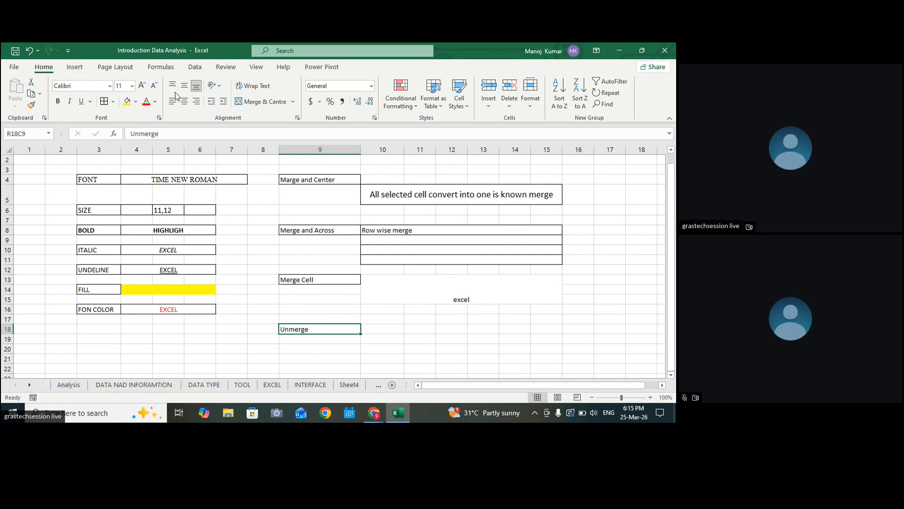
{"action": "left_click", "coordinate": [105, 101]}
Step: Enter the label ALLIGMENT in R22C9 and add borders to it
{"action": "scroll", "coordinate": [264, 234], "scroll_direction": "down", "scroll_amount": 3}
{"action": "left_click", "coordinate": [289, 267]}
{"action": "type", "text": "ALLIGMENT"}
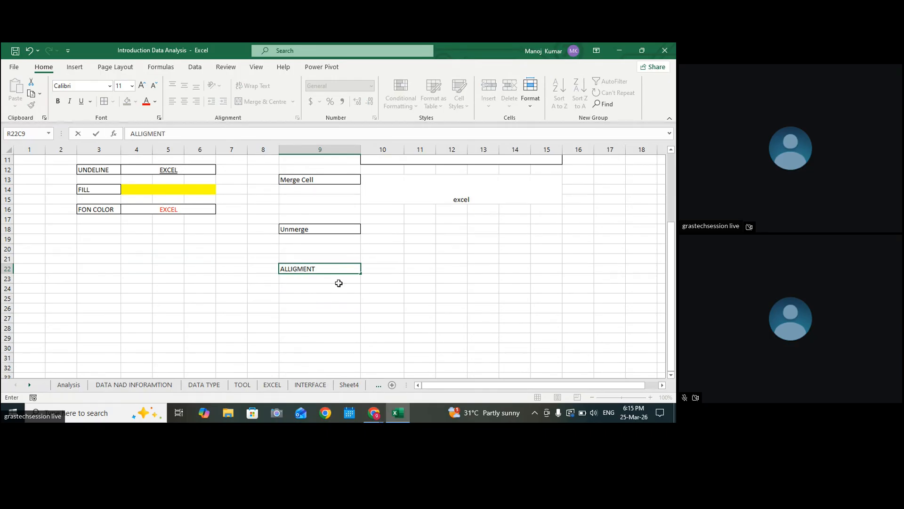
{"action": "key", "text": "Return"}
{"action": "left_click", "coordinate": [296, 269]}
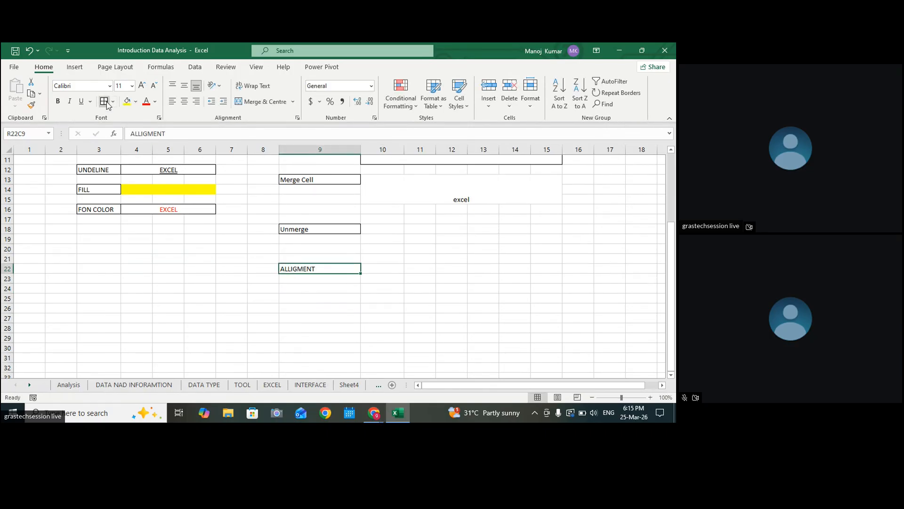
Step: Merge and centre the range R22C10 to R22C15 and enter Position of data into cell in it
{"action": "left_click_drag", "start_coordinate": [395, 269], "coordinate": [555, 273]}
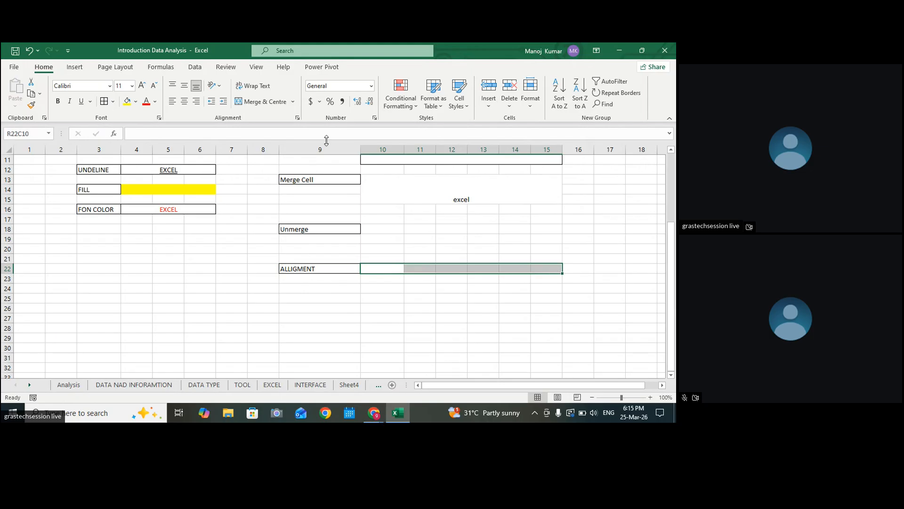
{"action": "left_click", "coordinate": [286, 105]}
{"action": "type", "text": "PP"}
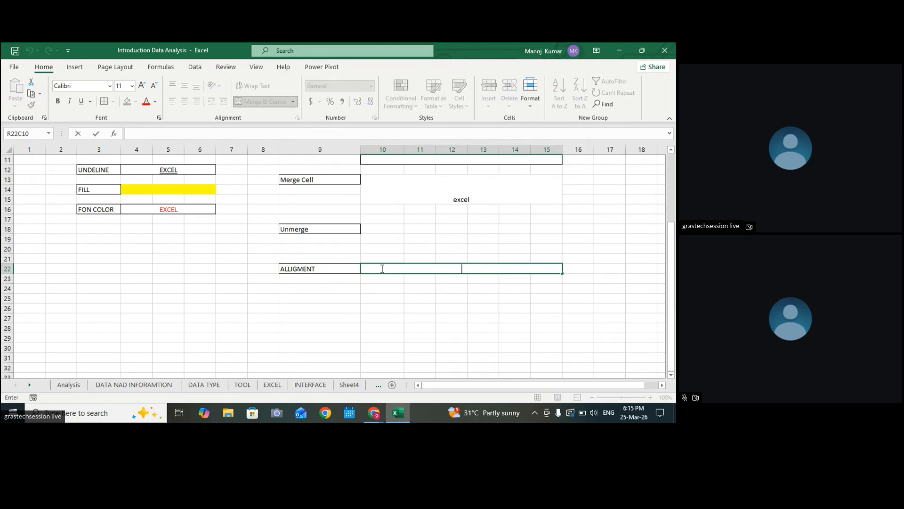
{"action": "type", "text": "SIT"}
{"action": "key", "text": "BackSpace"}
{"action": "key", "text": "BackSpace"}
{"action": "key", "text": "BackSpace"}
{"action": "key", "text": "BackSpace"}
{"action": "type", "text": "osition of data in"}
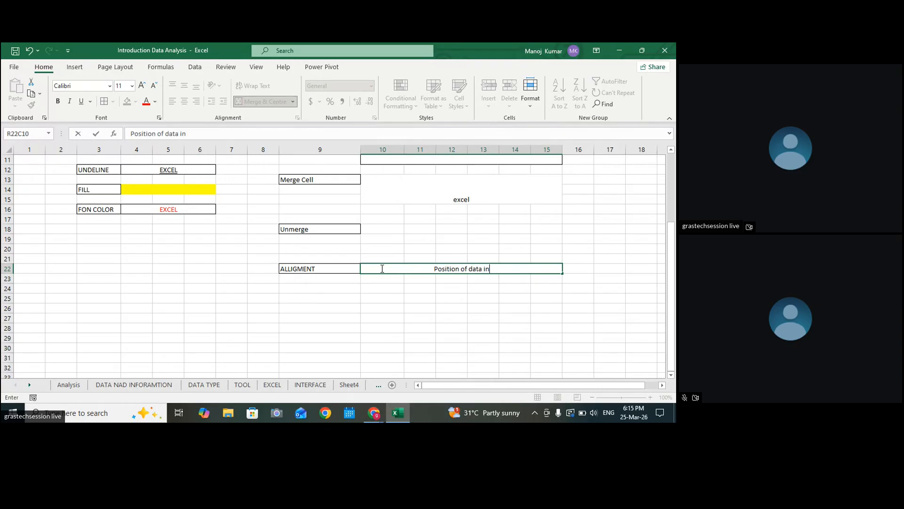
{"action": "type", "text": "to cell"}
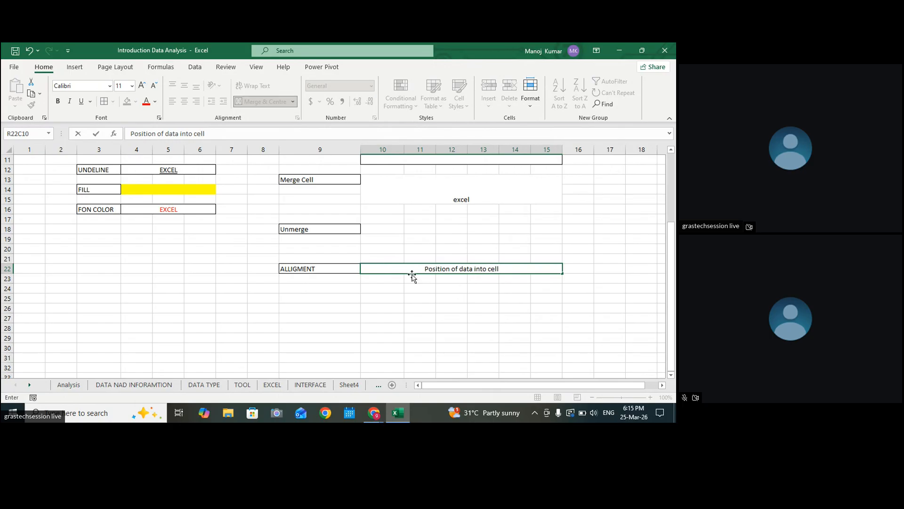
{"action": "key", "text": "Return"}
Step: Add borders to the merged description cell beside the ALLIGMENT label
{"action": "left_click", "coordinate": [427, 269]}
{"action": "left_click", "coordinate": [105, 103]}
{"action": "left_click", "coordinate": [513, 309]}
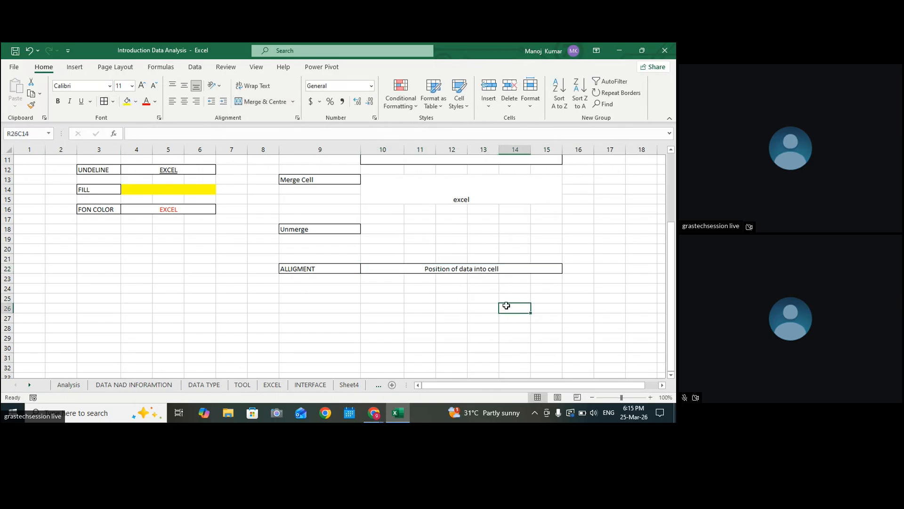
{"action": "left_click", "coordinate": [428, 272]}
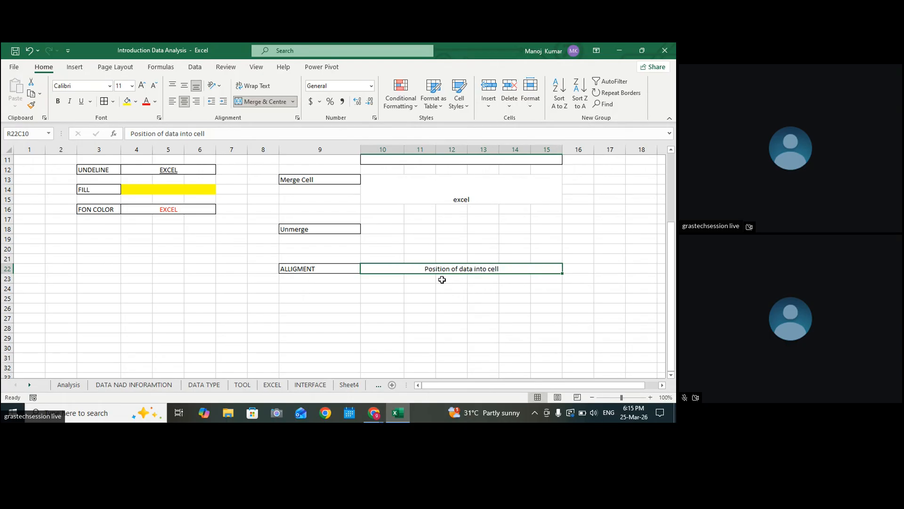
Step: List the alignment options LEFT, RIGHT, CENTER and MIDDLE in cells R24C9 to R27C9
{"action": "left_click", "coordinate": [311, 284]}
{"action": "type", "text": "le"}
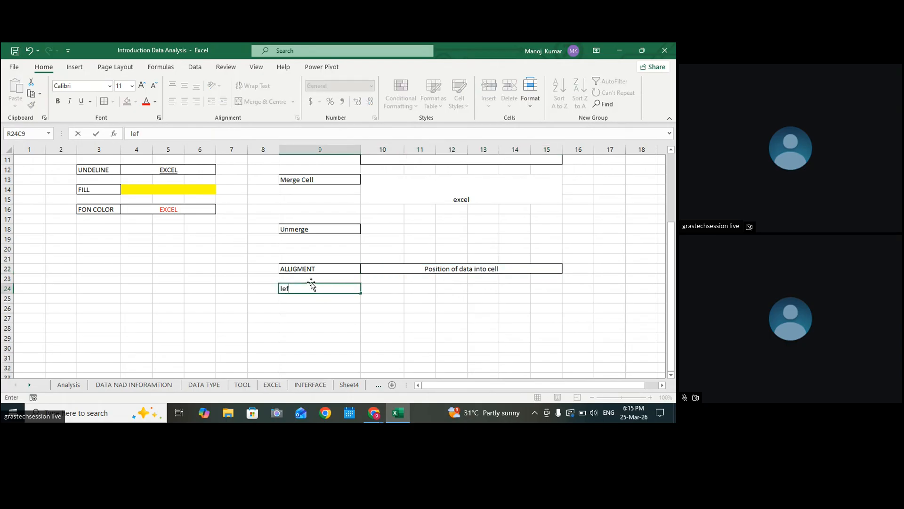
{"action": "type", "text": "FT"}
{"action": "key", "text": "Return"}
{"action": "type", "text": "RIGHT"}
{"action": "key", "text": "Return"}
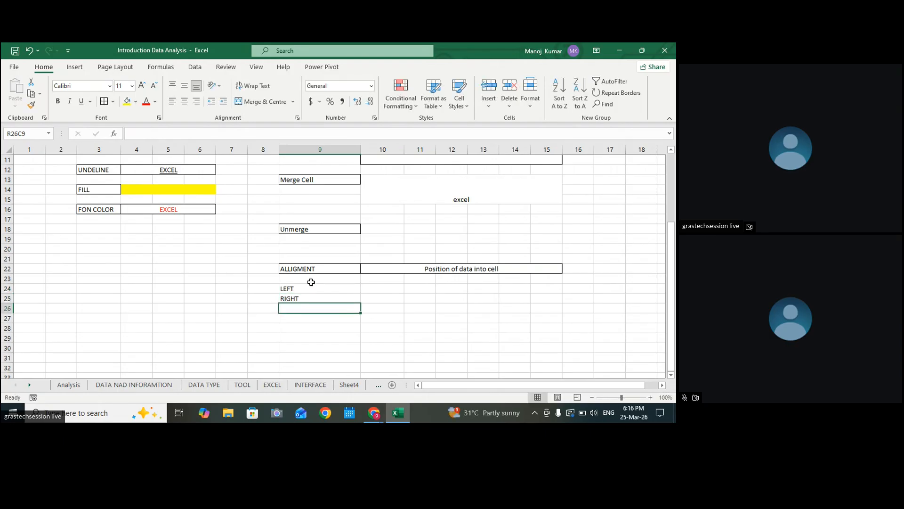
{"action": "type", "text": "E"}
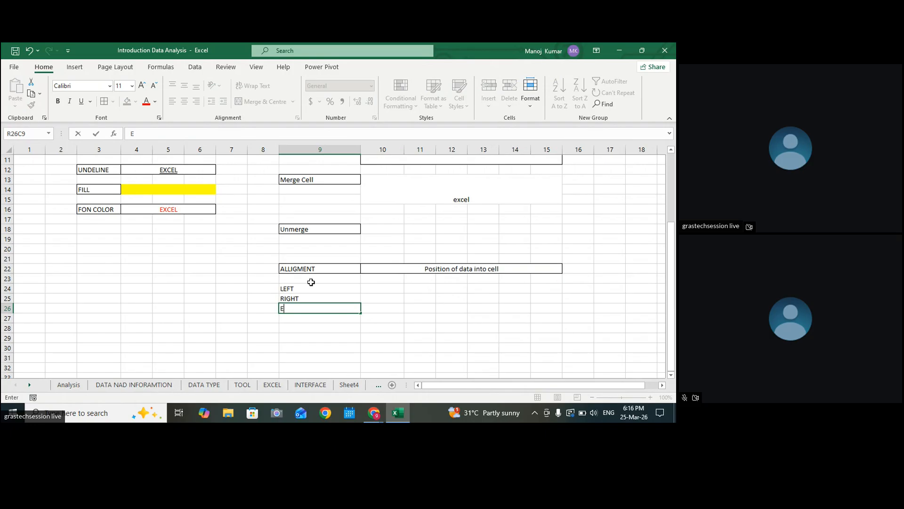
{"action": "type", "text": "NEN"}
{"action": "key", "text": "Return"}
{"action": "type", "text": "MIDDLE"}
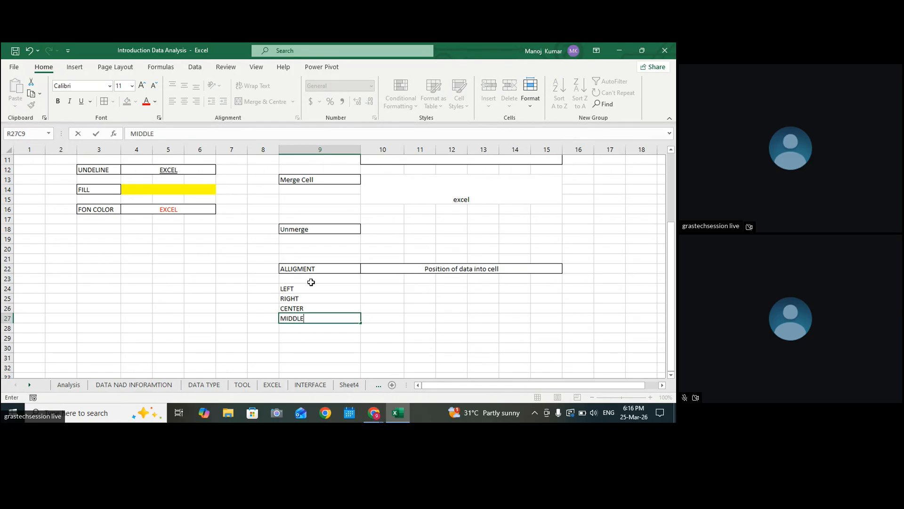
{"action": "key", "text": "Return"}
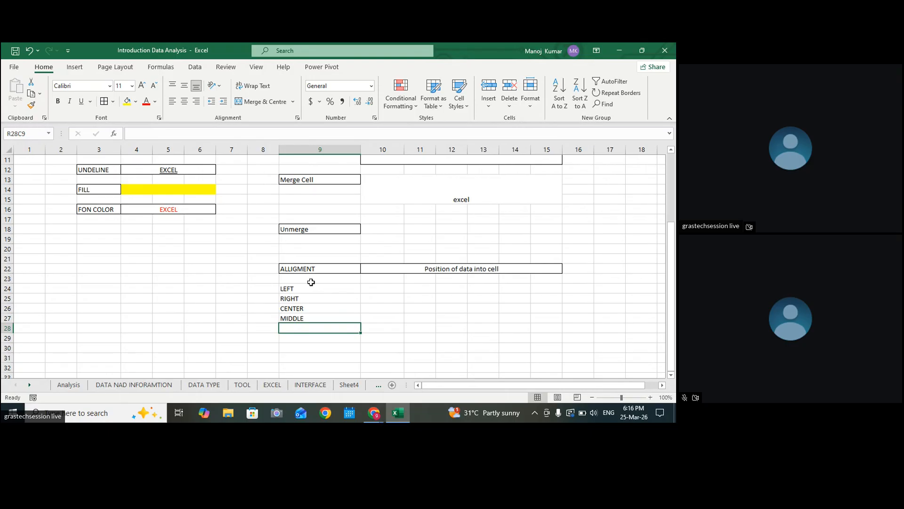
Step: Add BOTTOM and TOP to the alignment list in R28C9 and R29C9 and put borders around R24C9 to R29C9
{"action": "type", "text": "BOO"}
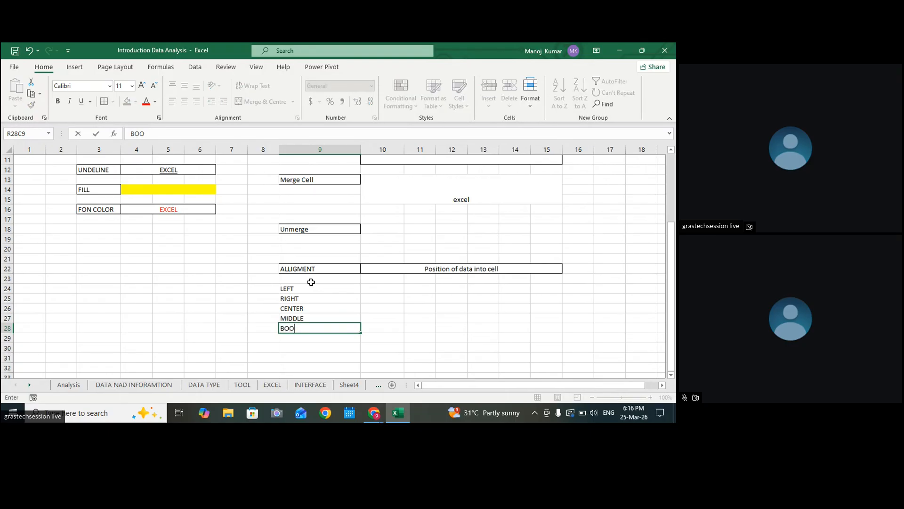
{"action": "type", "text": "TOM"}
{"action": "key", "text": "Return"}
{"action": "type", "text": "TO"}
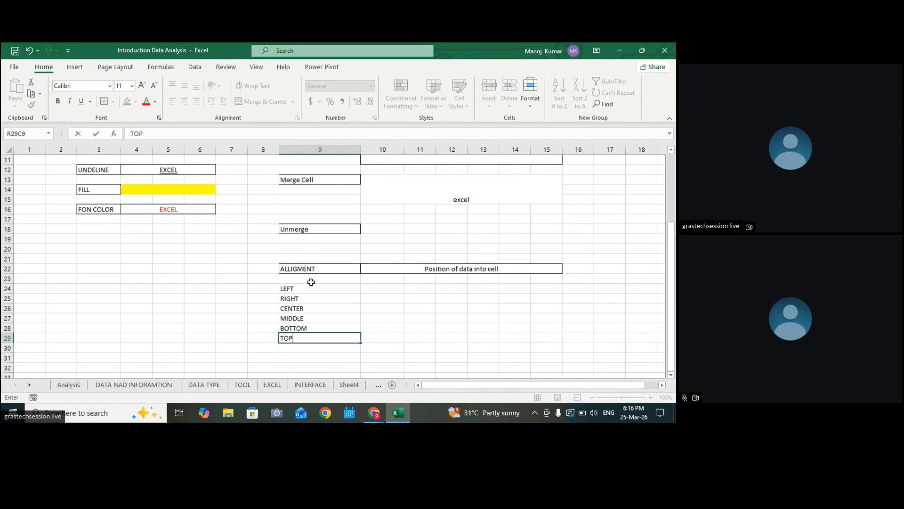
{"action": "type", "text": "P"}
{"action": "left_click", "coordinate": [387, 300]}
{"action": "left_click_drag", "start_coordinate": [285, 288], "coordinate": [284, 337]}
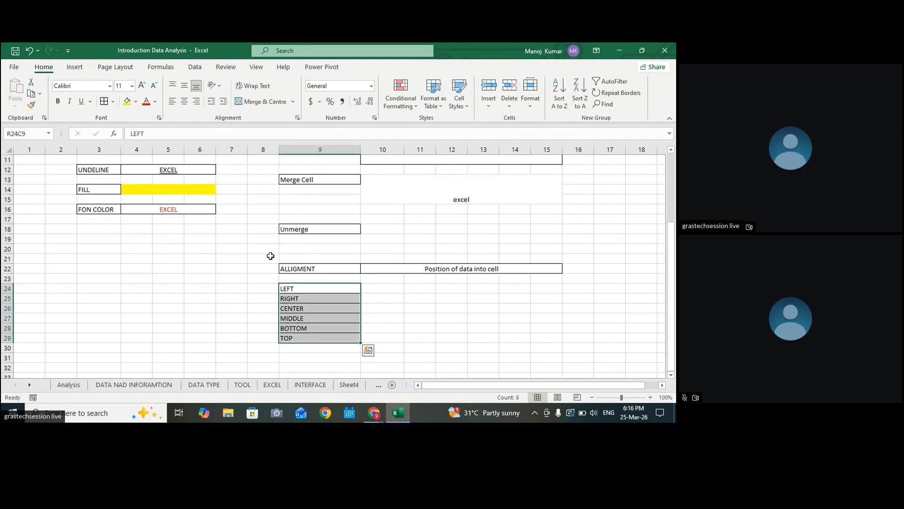
{"action": "left_click", "coordinate": [412, 289]}
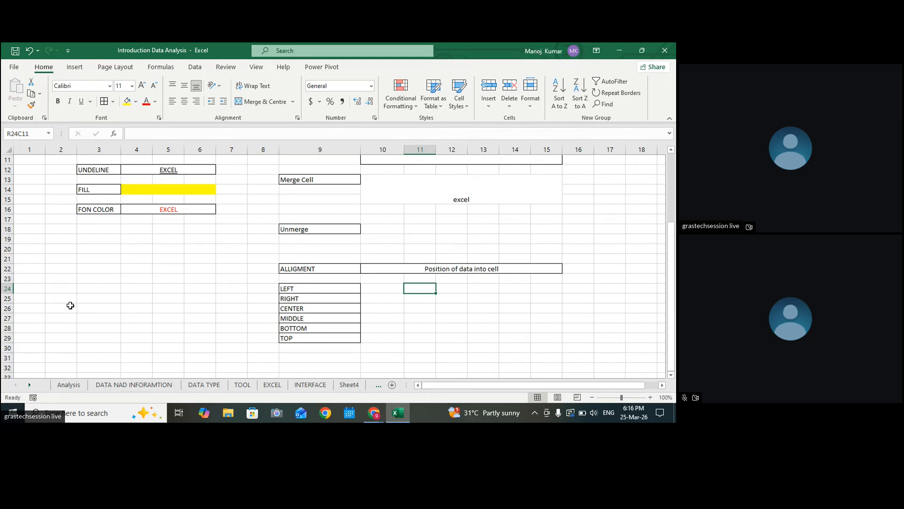
Step: Increase the height of row 22 and align its merged description text vertically, first to the top and finally to the middle
{"action": "left_click_drag", "start_coordinate": [8, 274], "coordinate": [10, 289]}
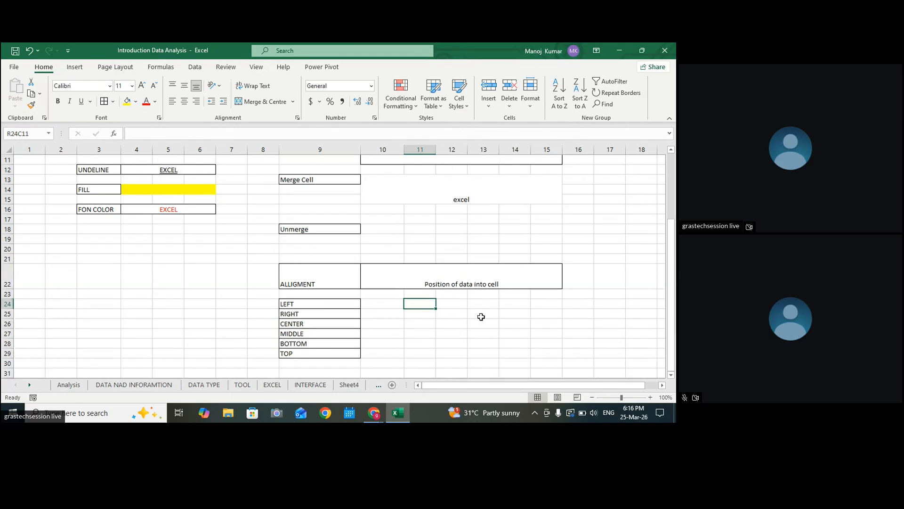
{"action": "mouse_move", "coordinate": [675, 369]}
{"action": "left_mouse_down"}
{"action": "mouse_move", "coordinate": [672, 358]}
{"action": "mouse_move", "coordinate": [671, 366]}
{"action": "left_mouse_up"}
{"action": "left_click", "coordinate": [440, 267]}
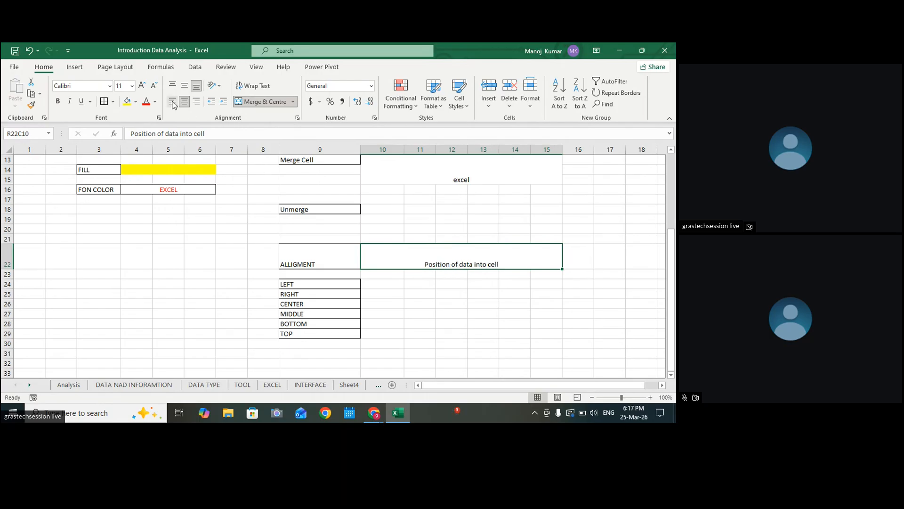
{"action": "left_click", "coordinate": [173, 86]}
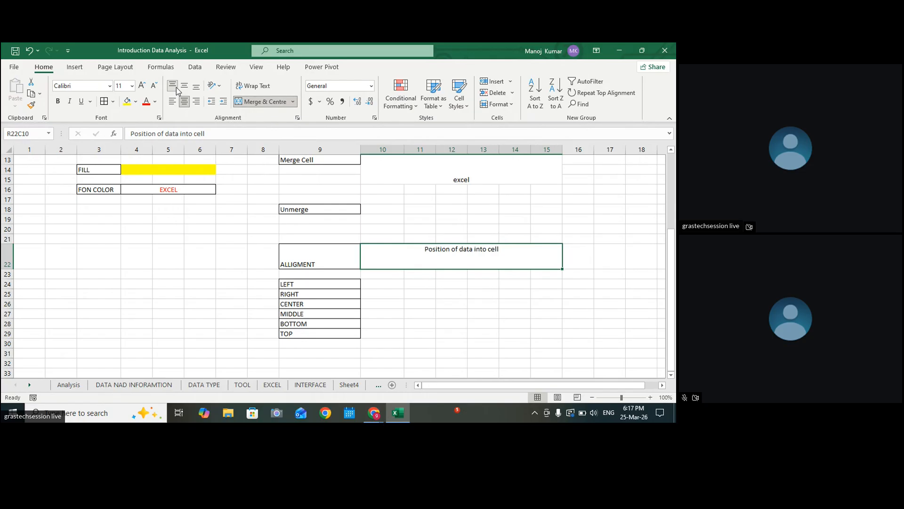
{"action": "left_click", "coordinate": [185, 87]}
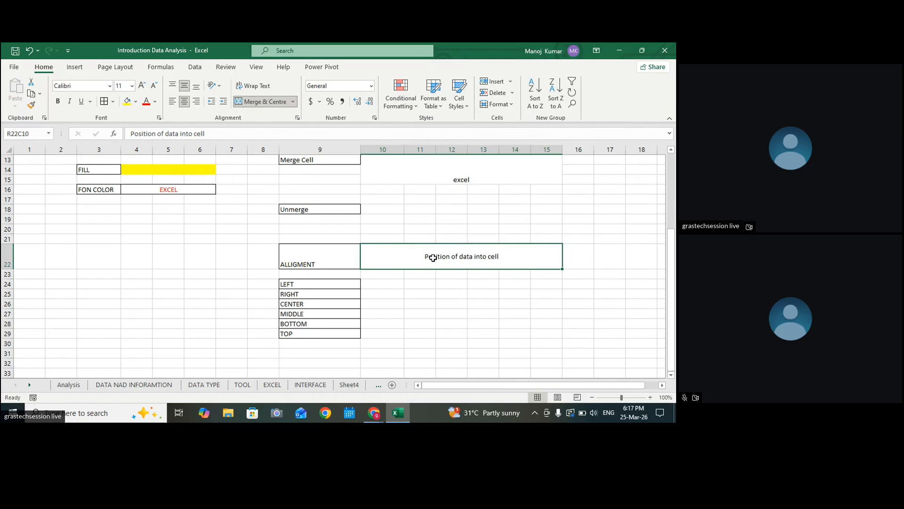
Step: Demonstrate left and right alignment on the merged description text in row 22 and return it to centre alignment
{"action": "left_click", "coordinate": [172, 101]}
{"action": "left_click", "coordinate": [197, 102]}
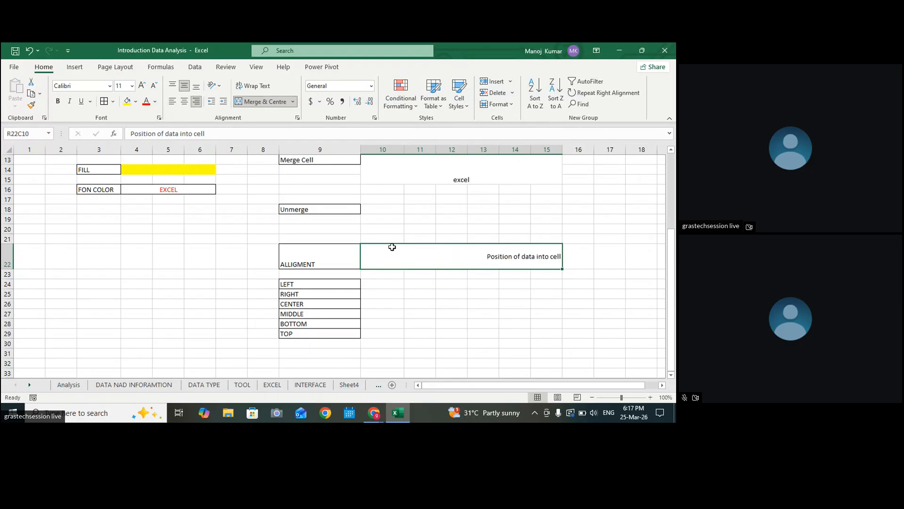
{"action": "left_click", "coordinate": [173, 102]}
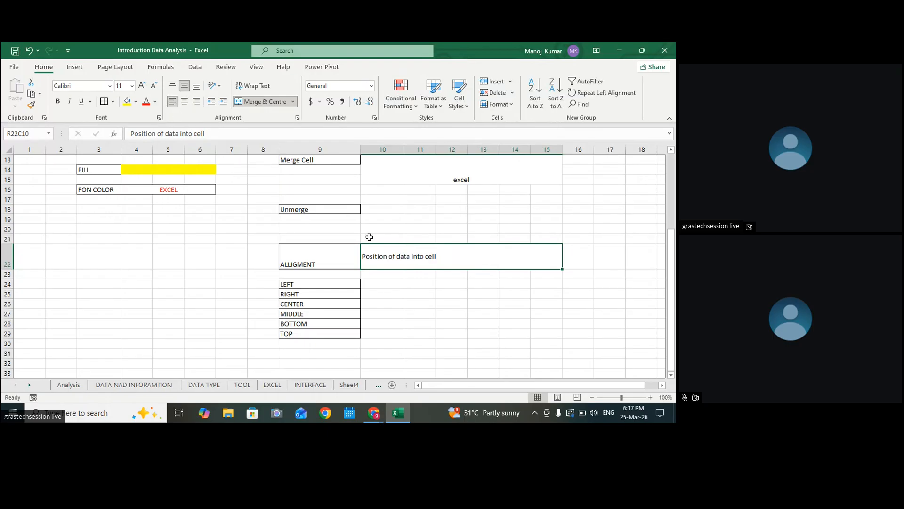
{"action": "left_click", "coordinate": [184, 101]}
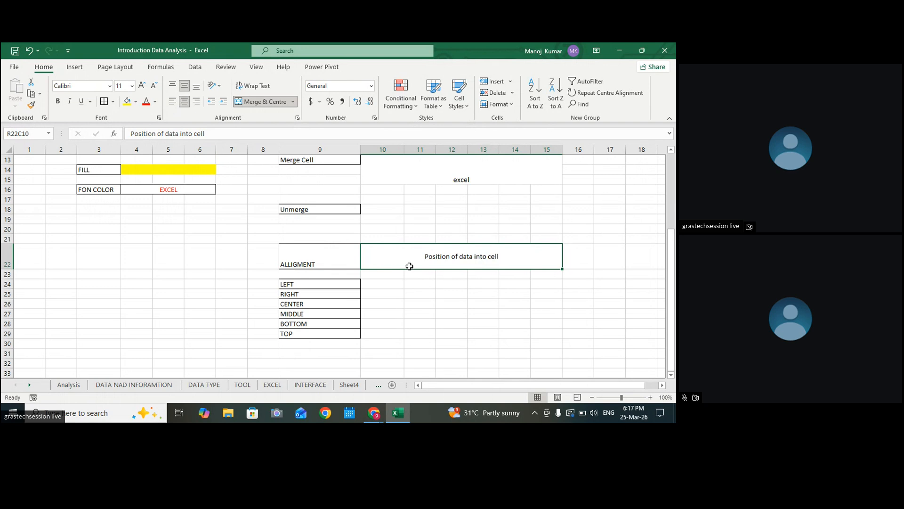
{"action": "left_click_drag", "start_coordinate": [304, 283], "coordinate": [300, 335]}
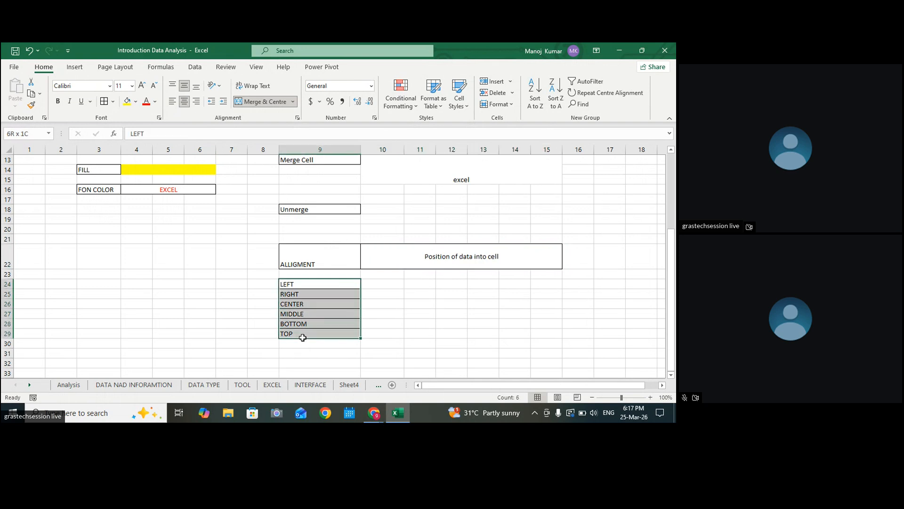
{"action": "left_click", "coordinate": [318, 298]}
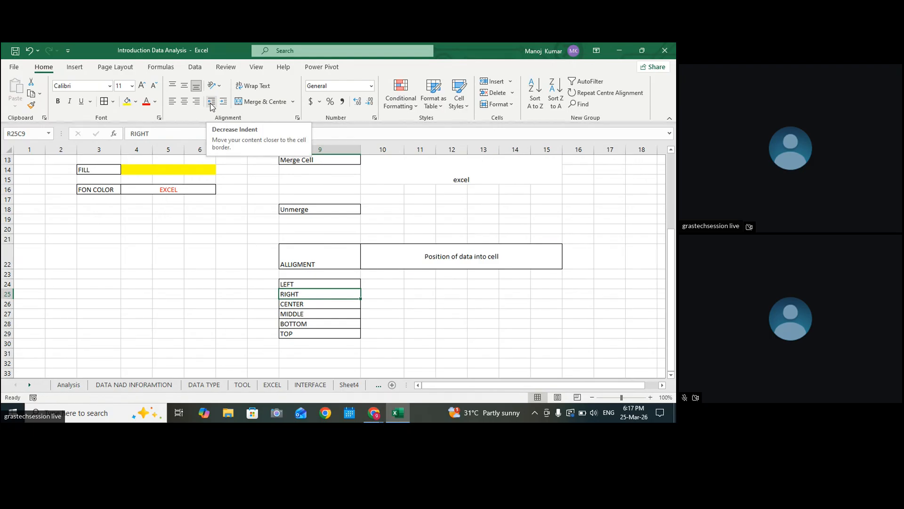
{"action": "double_click", "coordinate": [425, 257]}
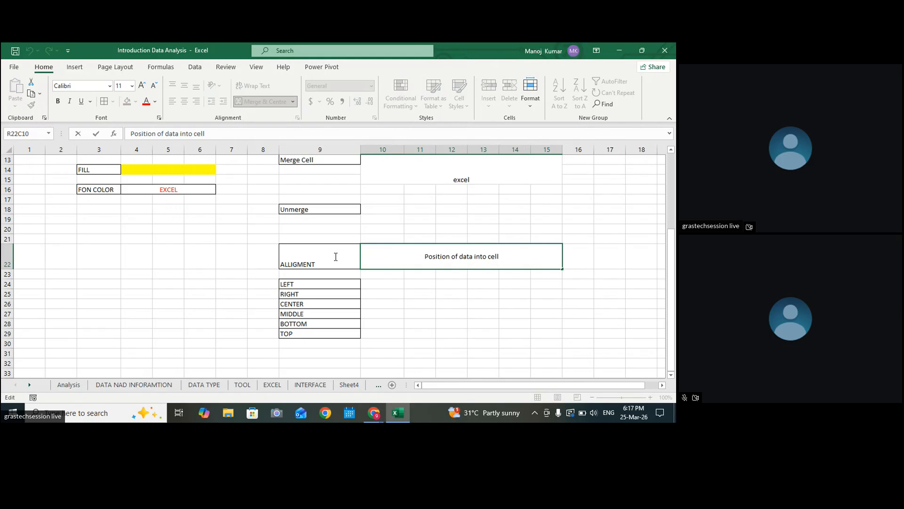
{"action": "left_click", "coordinate": [426, 285]}
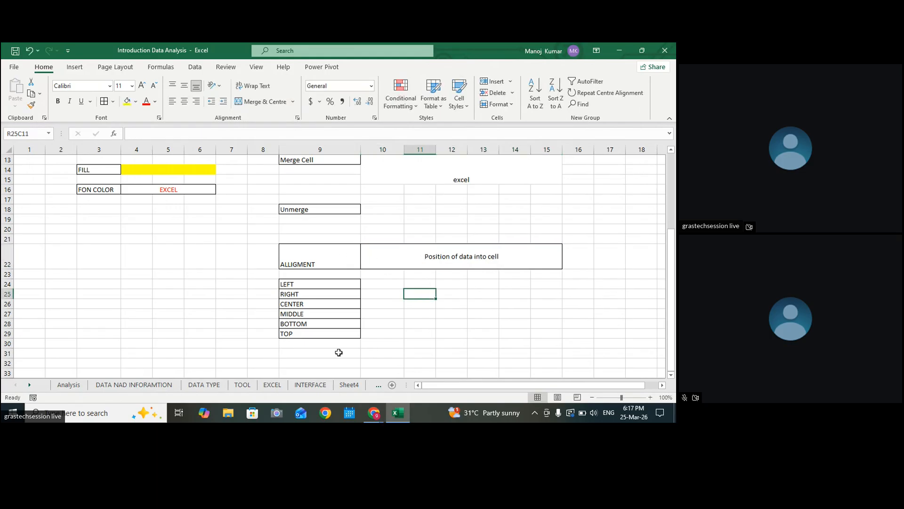
Step: Add INDENT to the alignment list in R30C9
{"action": "left_click", "coordinate": [324, 345]}
{"action": "type", "text": "INDENT"}
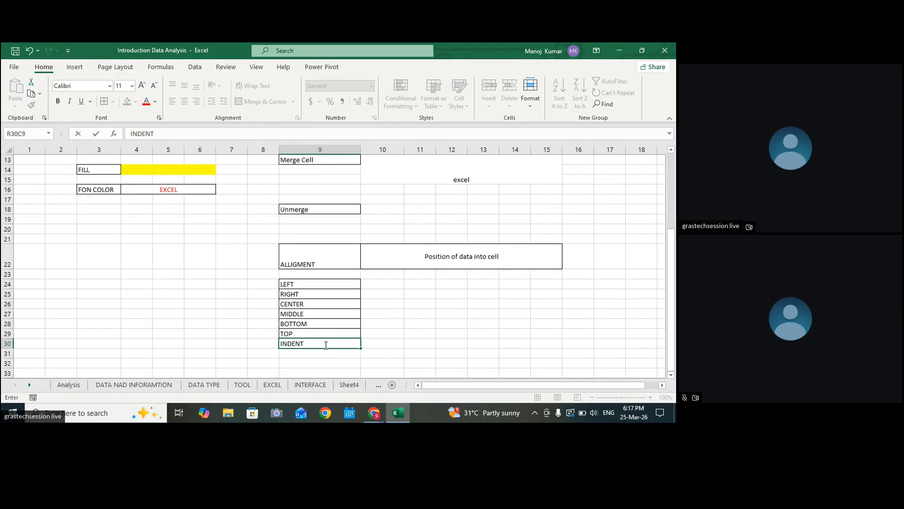
{"action": "left_click", "coordinate": [427, 334]}
{"action": "left_click", "coordinate": [338, 344]}
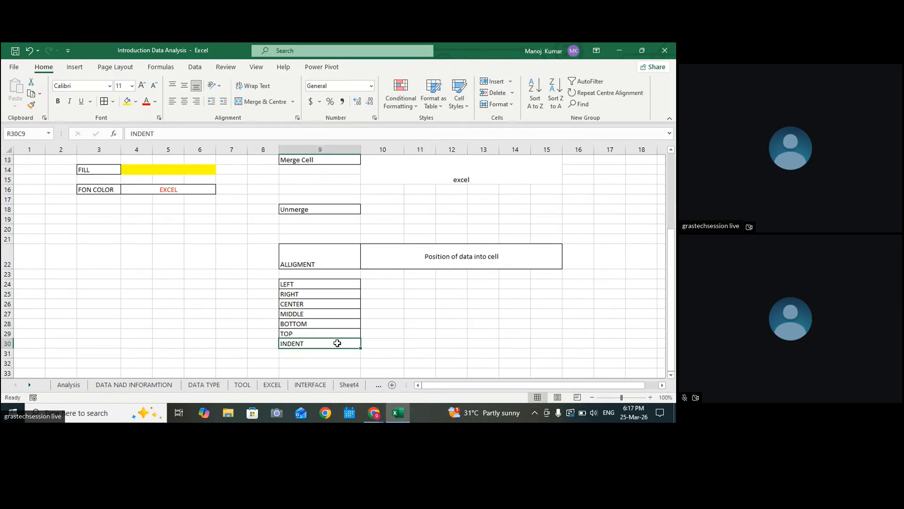
Step: Increase the indent of the merged Position of data into cell text repeatedly until it sits near the cell's right side
{"action": "left_click", "coordinate": [468, 260]}
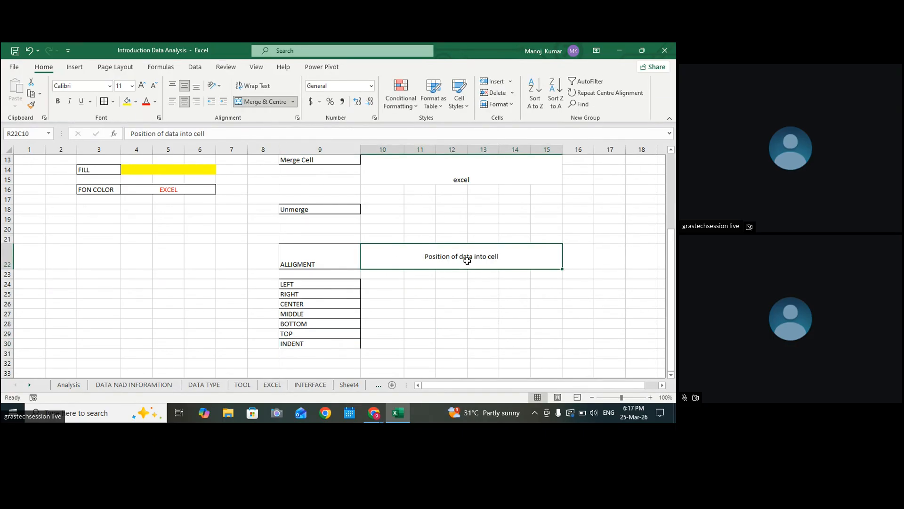
{"action": "left_click", "coordinate": [224, 102]}
{"action": "left_click", "coordinate": [224, 102]}
{"action": "left_click", "coordinate": [224, 101]}
{"action": "left_click", "coordinate": [224, 101]}
{"action": "left_click", "coordinate": [224, 102]}
{"action": "left_click", "coordinate": [225, 101]}
{"action": "left_click", "coordinate": [225, 102]}
{"action": "left_click", "coordinate": [224, 101]}
{"action": "left_click", "coordinate": [224, 101]}
{"action": "left_click", "coordinate": [224, 101]}
{"action": "left_click", "coordinate": [225, 102]}
{"action": "left_click", "coordinate": [224, 102]}
{"action": "left_click", "coordinate": [224, 101]}
{"action": "left_click", "coordinate": [224, 102]}
{"action": "left_click", "coordinate": [225, 102]}
{"action": "left_click", "coordinate": [224, 101]}
{"action": "left_click", "coordinate": [224, 102]}
{"action": "left_click", "coordinate": [224, 102]}
{"action": "left_click", "coordinate": [225, 102]}
{"action": "left_click", "coordinate": [224, 102]}
{"action": "left_click", "coordinate": [225, 101]}
{"action": "left_click", "coordinate": [225, 102]}
{"action": "left_click", "coordinate": [224, 102]}
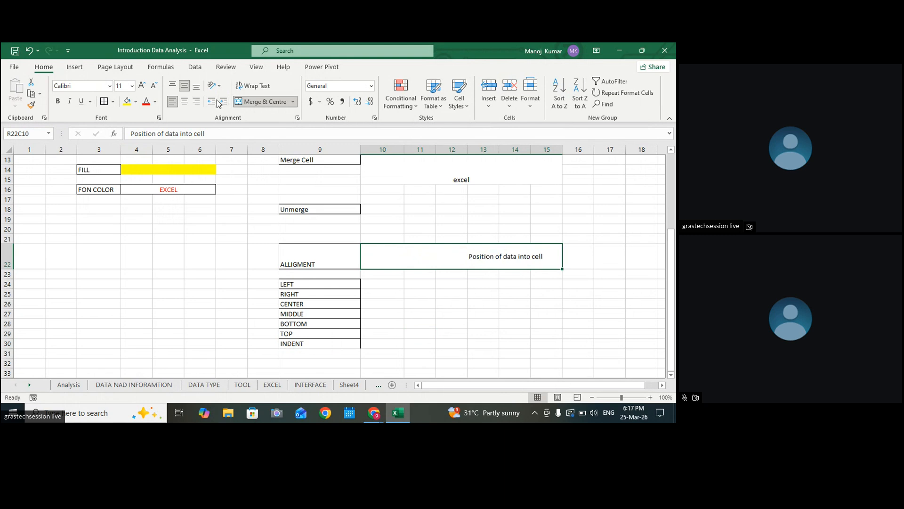
Step: Decrease the indent of the merged description text repeatedly until it sits near the middle of the cell
{"action": "left_click", "coordinate": [217, 102]}
{"action": "left_click", "coordinate": [217, 102]}
{"action": "left_click", "coordinate": [217, 102]}
{"action": "left_click", "coordinate": [216, 102]}
{"action": "left_click", "coordinate": [217, 103]}
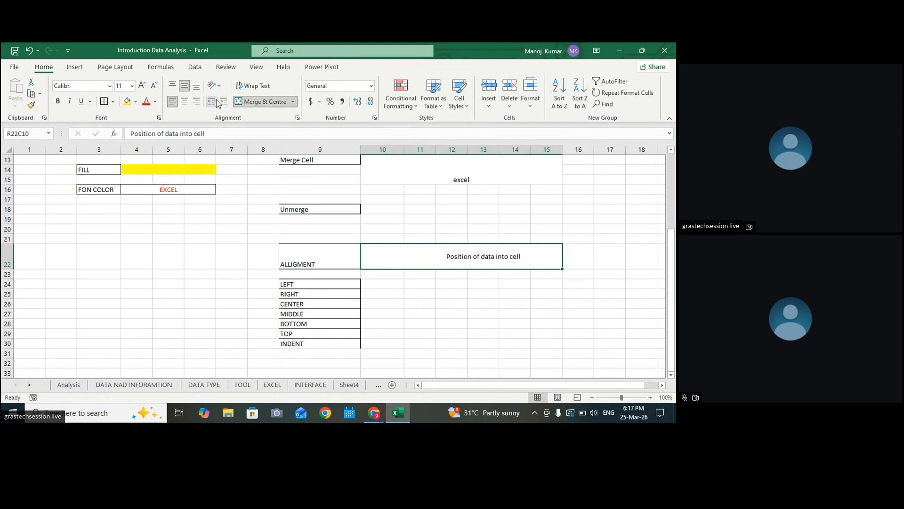
{"action": "left_click", "coordinate": [214, 104]}
{"action": "left_click", "coordinate": [214, 104]}
{"action": "left_click", "coordinate": [214, 105]}
{"action": "left_click", "coordinate": [215, 104]}
{"action": "left_click", "coordinate": [214, 105]}
{"action": "left_click", "coordinate": [214, 105]}
{"action": "left_click", "coordinate": [214, 105]}
Step: Add borders to the INDENT cell in R30C9
{"action": "left_click", "coordinate": [302, 341]}
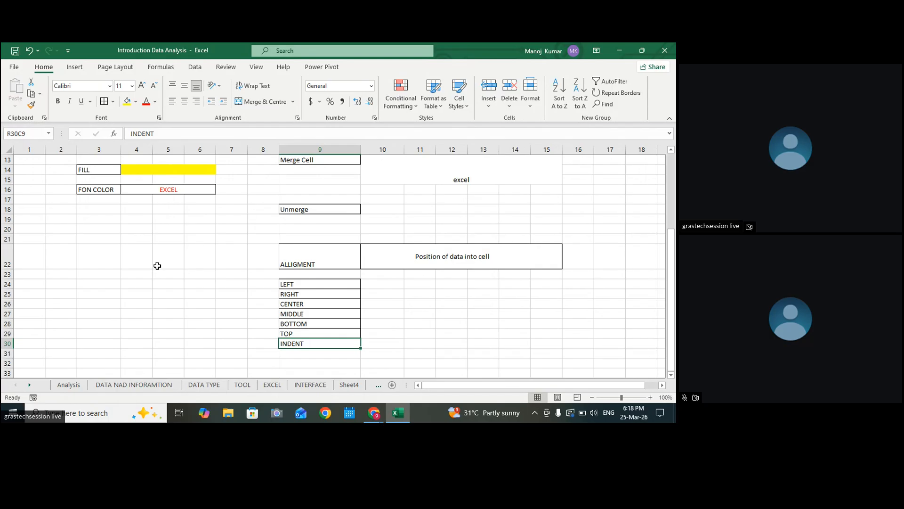
{"action": "scroll", "coordinate": [179, 264], "scroll_direction": "up", "scroll_amount": 4}
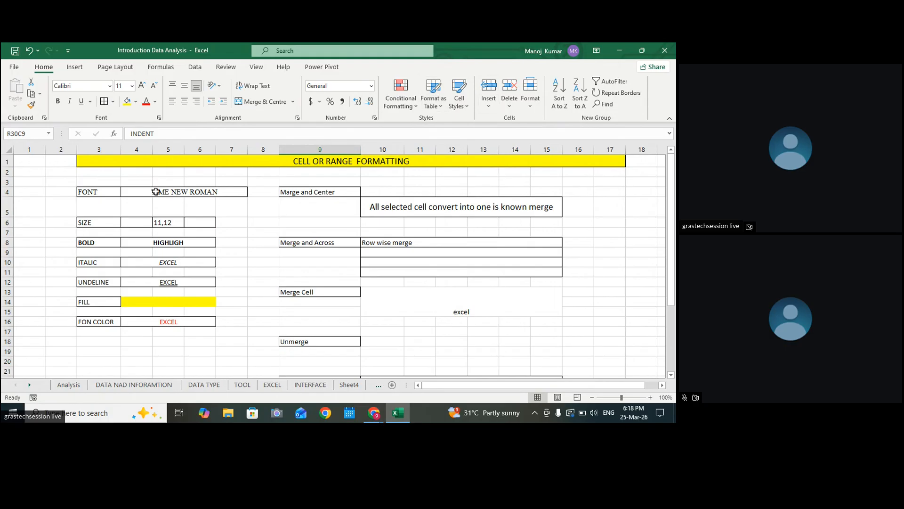
{"action": "scroll", "coordinate": [155, 192], "scroll_direction": "down", "scroll_amount": 4}
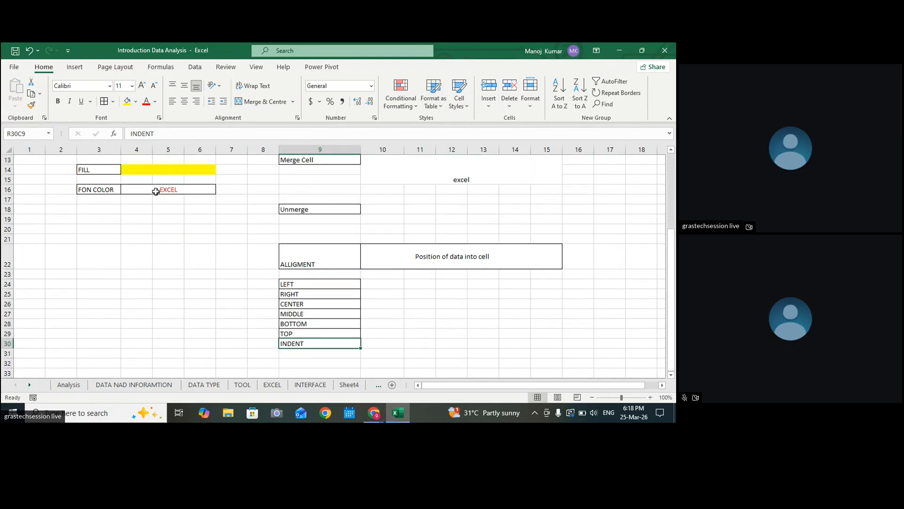
{"action": "scroll", "coordinate": [182, 241], "scroll_direction": "down", "scroll_amount": 1}
Step: Enter the label BORDER in R18C3 below the FON COLOR label
{"action": "scroll", "coordinate": [182, 241], "scroll_direction": "up", "scroll_amount": 3}
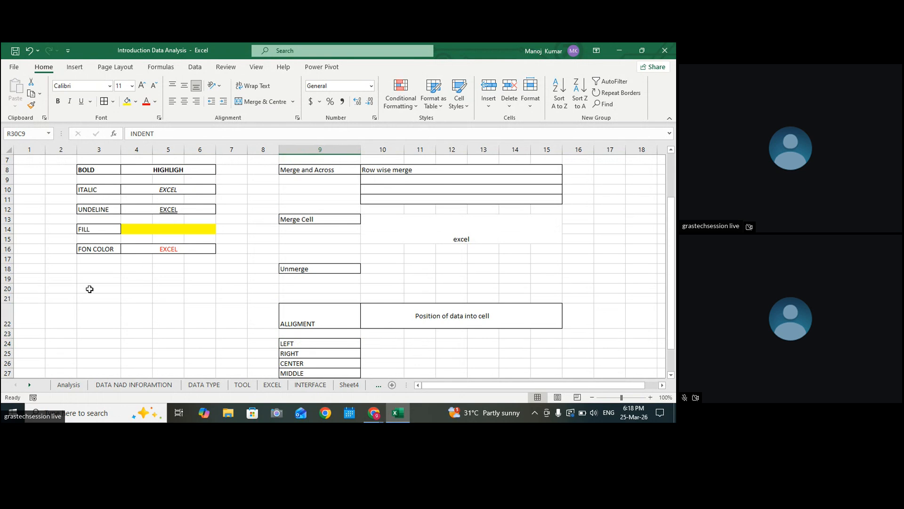
{"action": "left_click", "coordinate": [94, 267]}
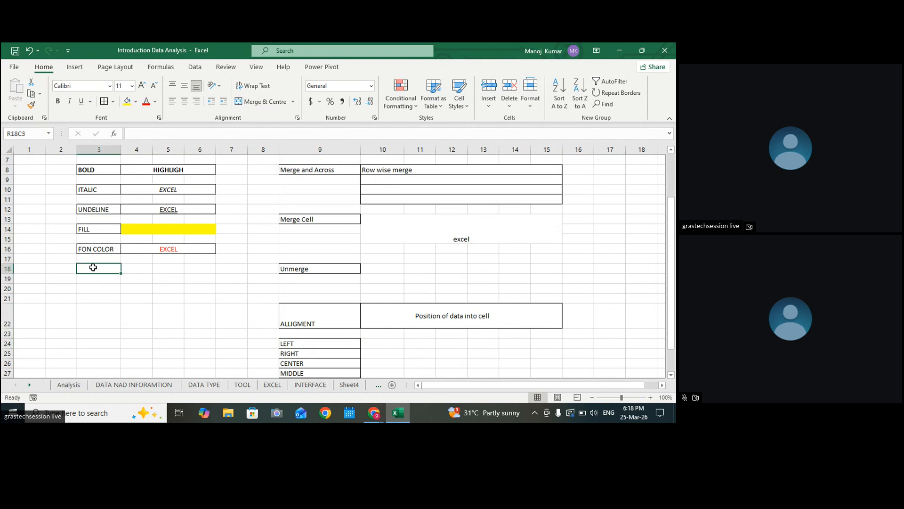
{"action": "type", "text": "BORDER"}
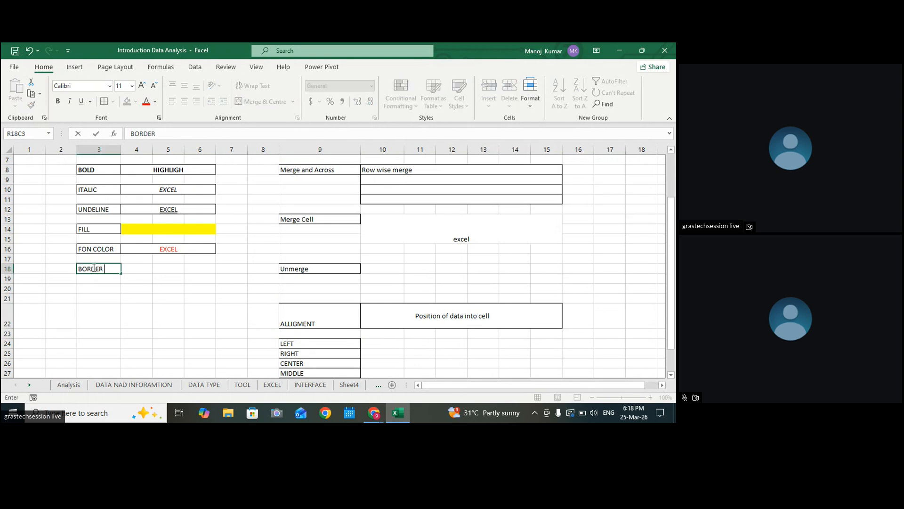
Step: Merge and centre the range R18C4 to R18C6 and add borders to the BORDER label cell
{"action": "left_click_drag", "start_coordinate": [142, 269], "coordinate": [198, 268]}
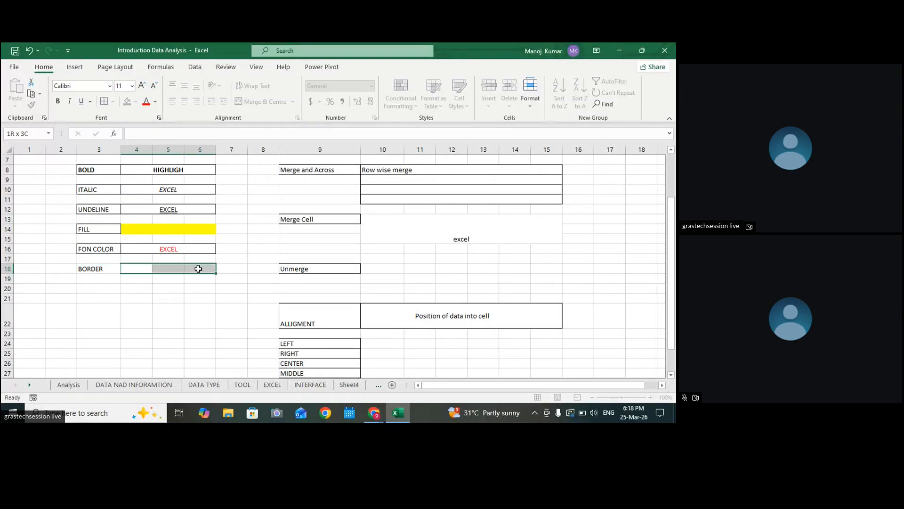
{"action": "left_click", "coordinate": [263, 101]}
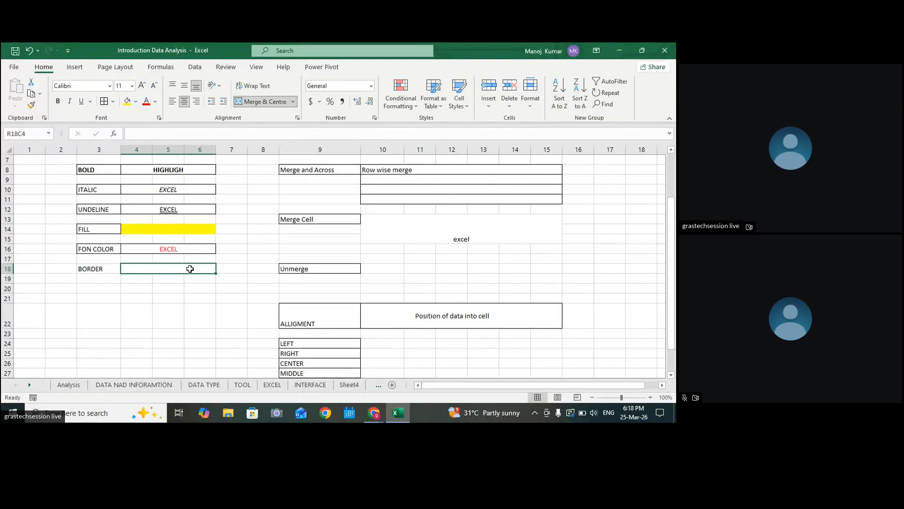
{"action": "left_click", "coordinate": [98, 268]}
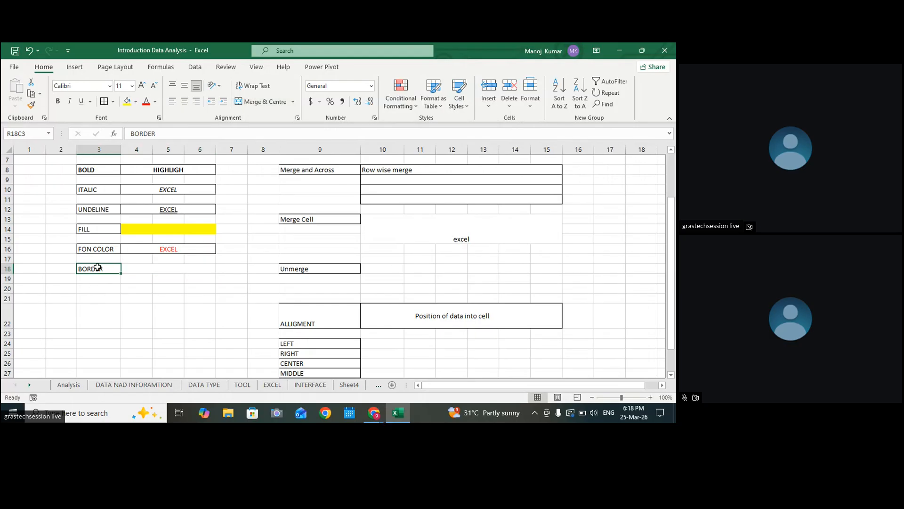
{"action": "left_click", "coordinate": [104, 102]}
Step: Enter the table heading S.NO in R33C3 below the formatting examples
{"action": "scroll", "coordinate": [202, 264], "scroll_direction": "down", "scroll_amount": 8}
{"action": "left_click", "coordinate": [166, 260]}
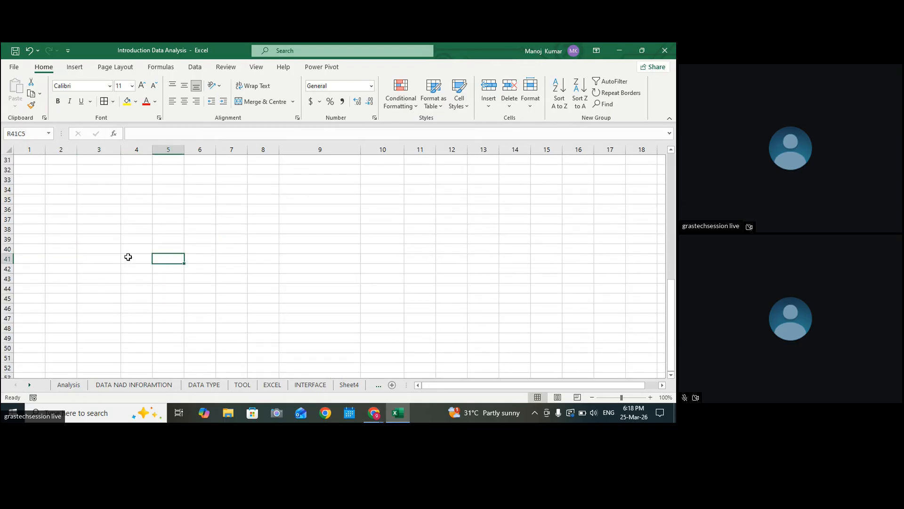
{"action": "left_click_drag", "start_coordinate": [669, 358], "coordinate": [669, 350]}
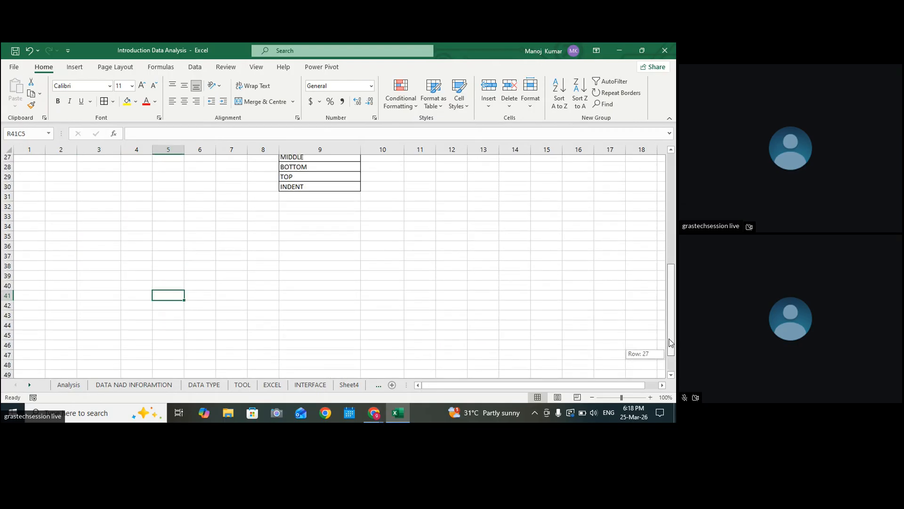
{"action": "left_click", "coordinate": [85, 217]}
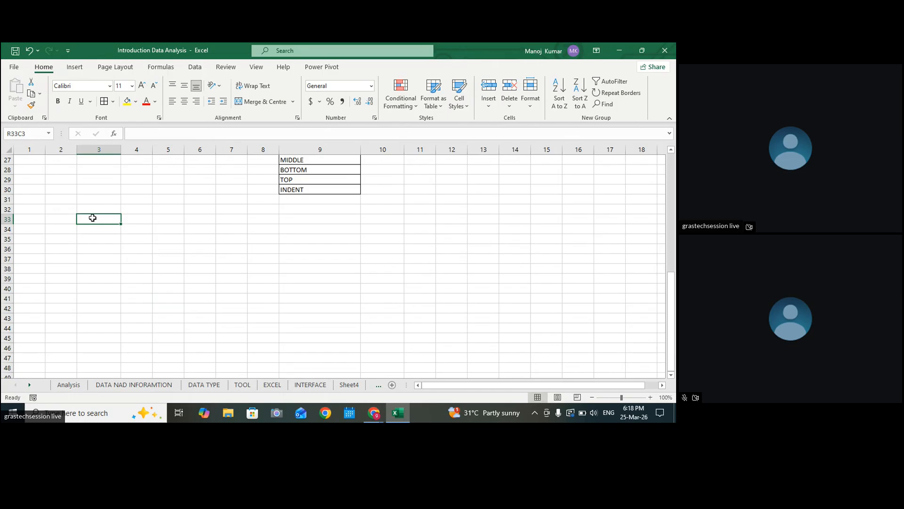
{"action": "type", "text": "s.no"}
{"action": "key", "text": "BackSpace"}
{"action": "key", "text": "BackSpace"}
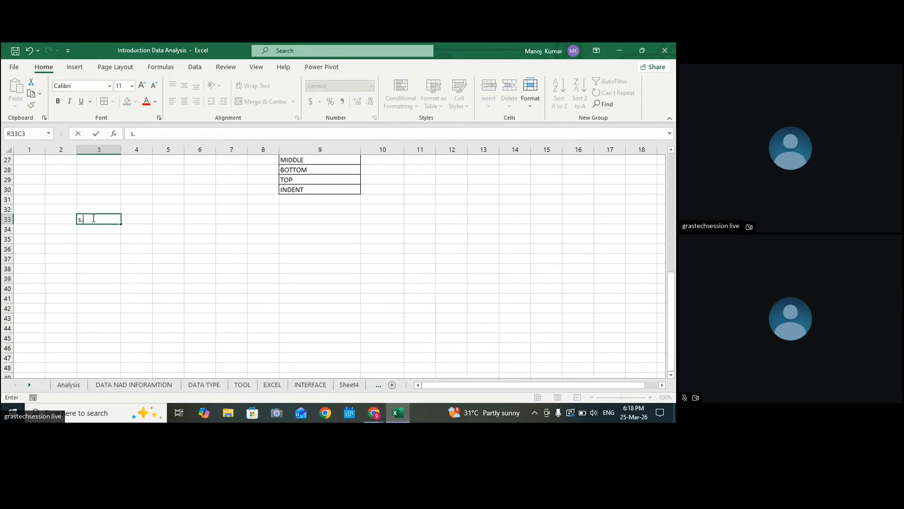
{"action": "key", "text": "BackSpace"}
{"action": "type", "text": "S.NO"}
{"action": "left_click", "coordinate": [195, 230]}
Step: Enter the value 1 in R34C3 directly below the S.NO heading
{"action": "left_click", "coordinate": [104, 231]}
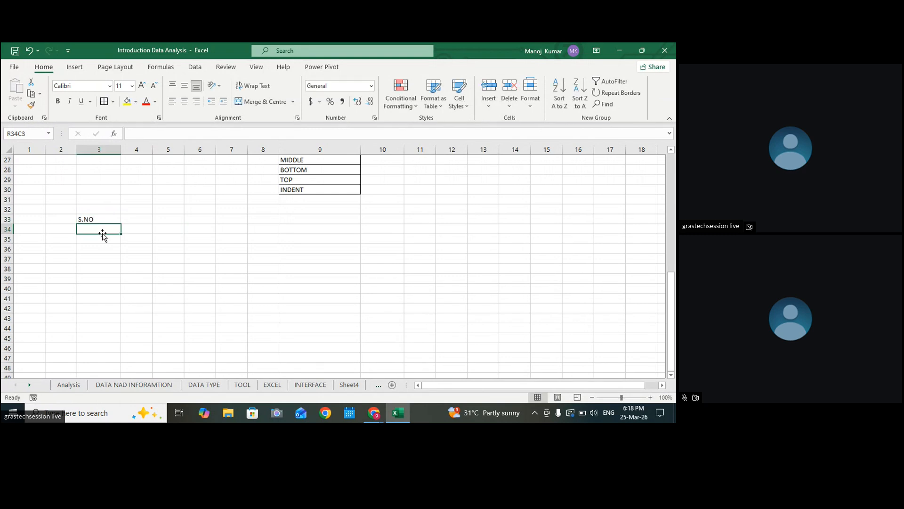
{"action": "left_click_drag", "start_coordinate": [107, 230], "coordinate": [109, 303]}
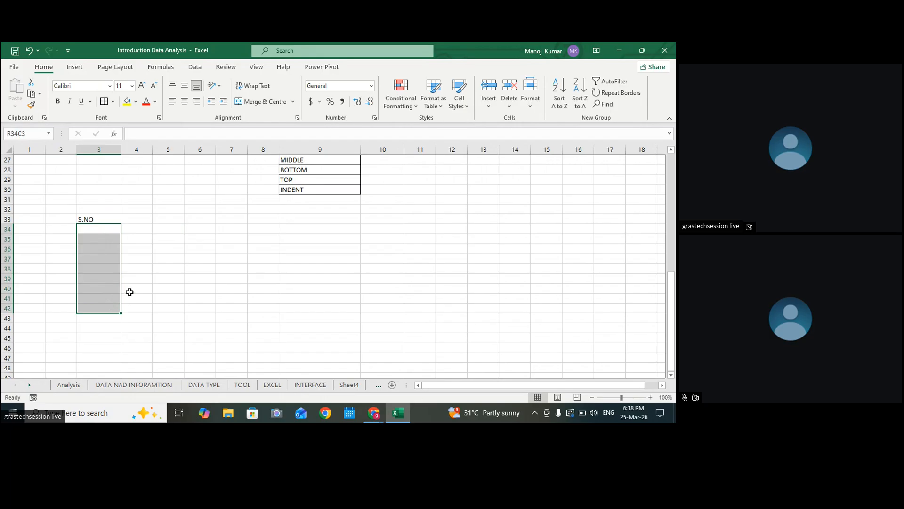
{"action": "left_click", "coordinate": [164, 280]}
{"action": "left_click", "coordinate": [100, 229]}
{"action": "type", "text": "1"}
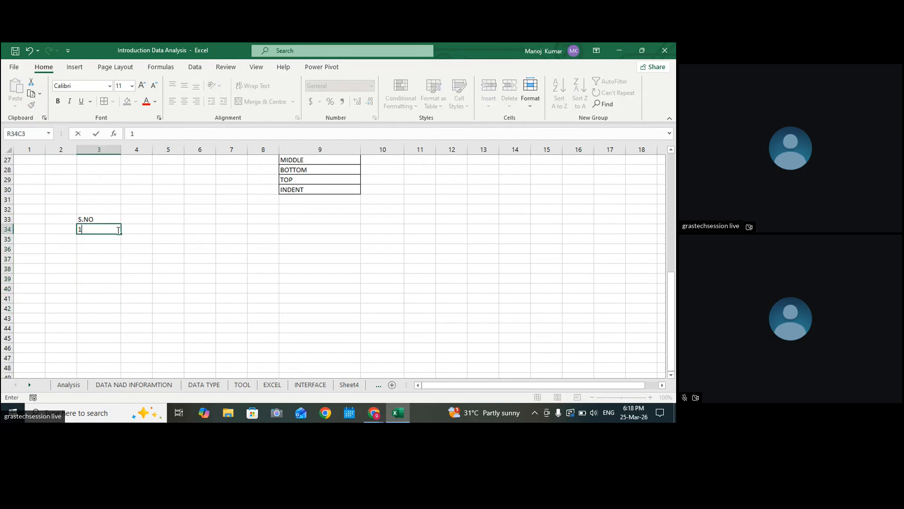
{"action": "left_click", "coordinate": [189, 230]}
{"action": "left_click", "coordinate": [103, 228]}
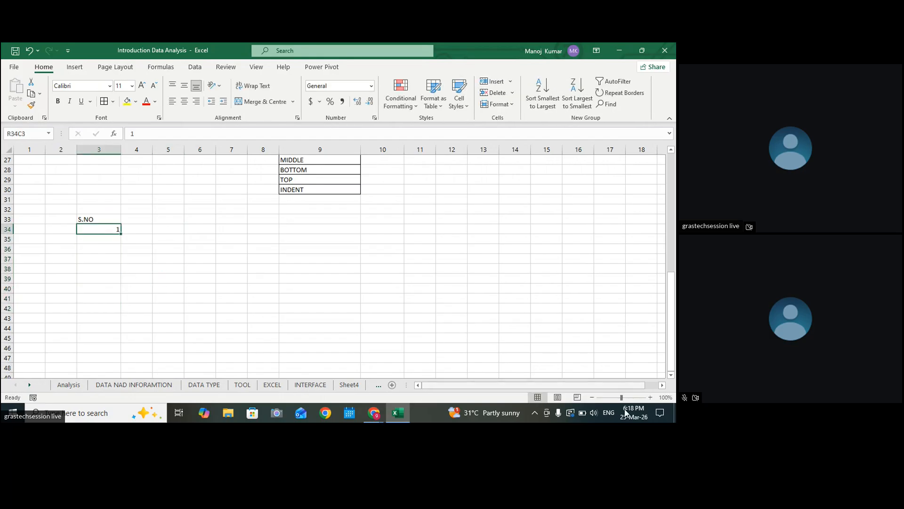
Step: Copy the 1 in R34C3 down to R42C3 by autofilling and view the available Auto Fill options
{"action": "left_click", "coordinate": [650, 397]}
{"action": "left_click", "coordinate": [650, 397]}
{"action": "left_click", "coordinate": [650, 397]}
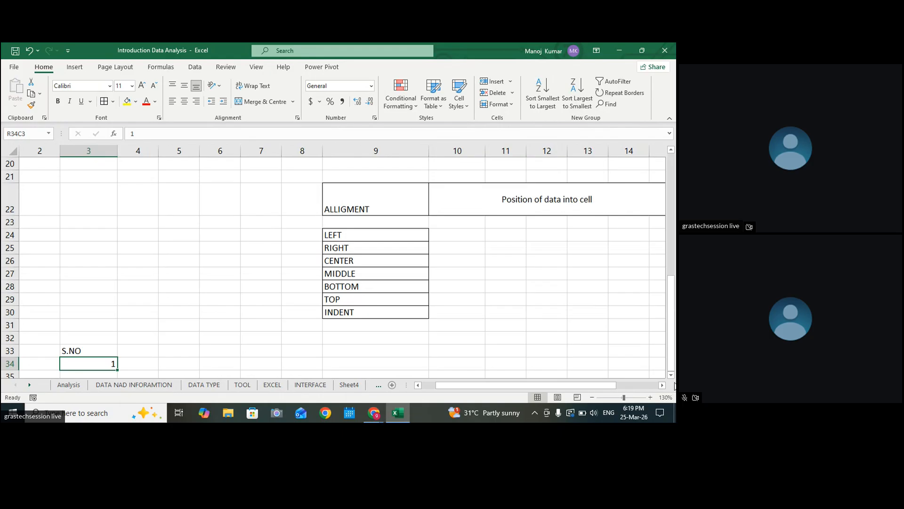
{"action": "scroll", "coordinate": [672, 377], "scroll_direction": "down", "scroll_amount": 2}
{"action": "scroll", "coordinate": [674, 380], "scroll_direction": "down", "scroll_amount": 1}
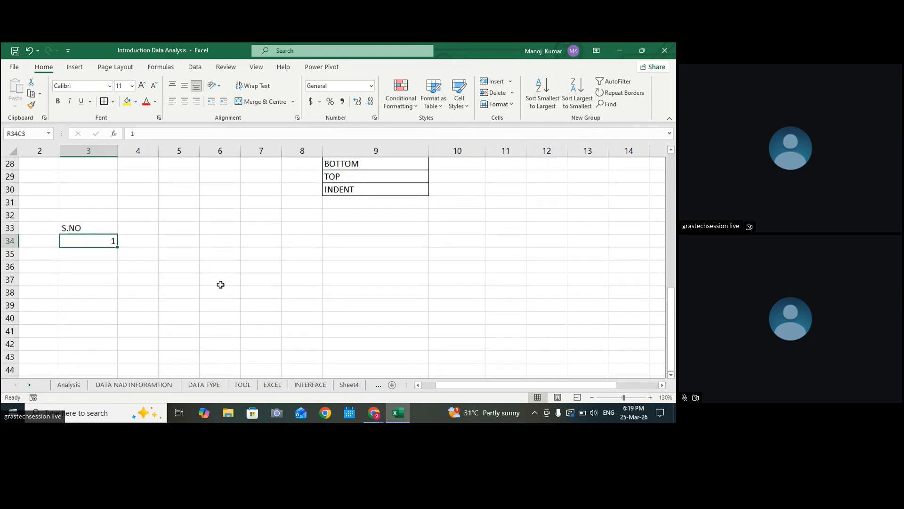
{"action": "left_click", "coordinate": [220, 283]}
{"action": "left_click", "coordinate": [100, 241]}
{"action": "left_click_drag", "start_coordinate": [118, 248], "coordinate": [116, 346]}
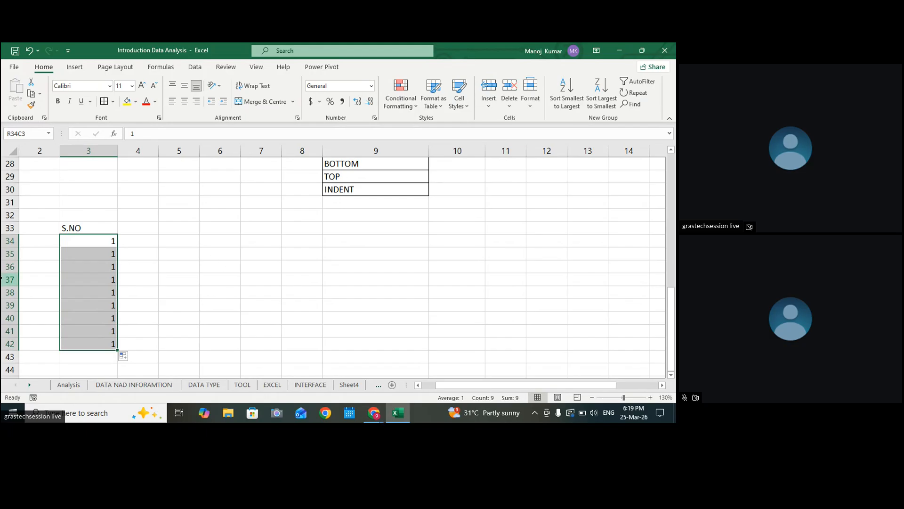
{"action": "left_click", "coordinate": [132, 358]}
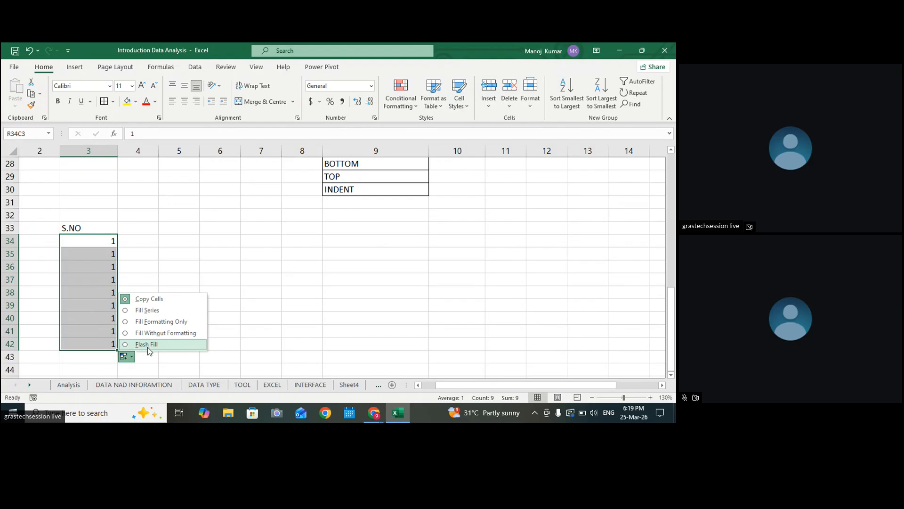
{"action": "left_click", "coordinate": [223, 345]}
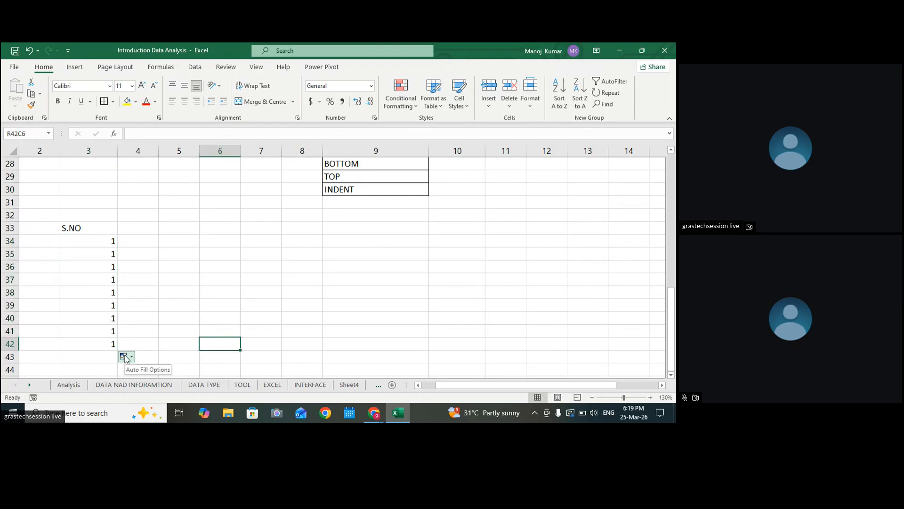
Step: Enter the label AUTO FILL OPTIONS in R33C10 and widen column 10 to fit the text
{"action": "left_click", "coordinate": [360, 229]}
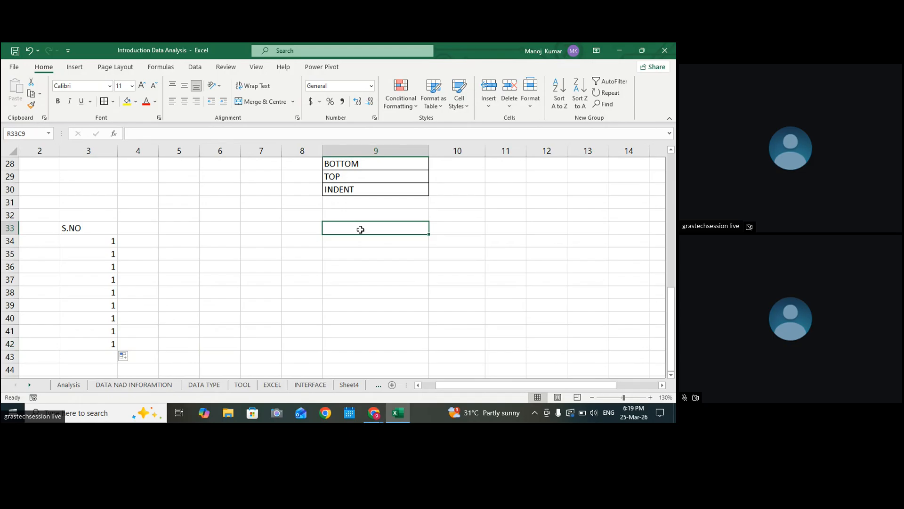
{"action": "left_click", "coordinate": [441, 232]}
{"action": "type", "text": "AUTO F"}
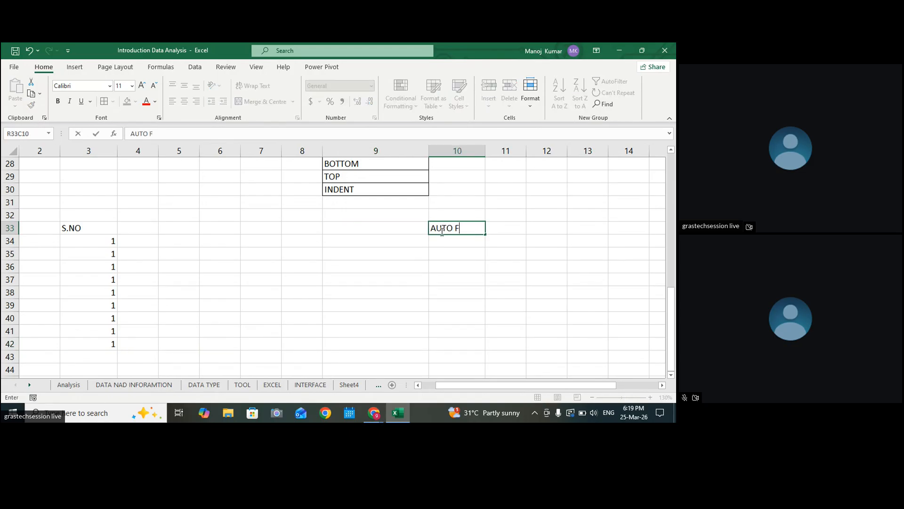
{"action": "type", "text": "ILL OPTIONS"}
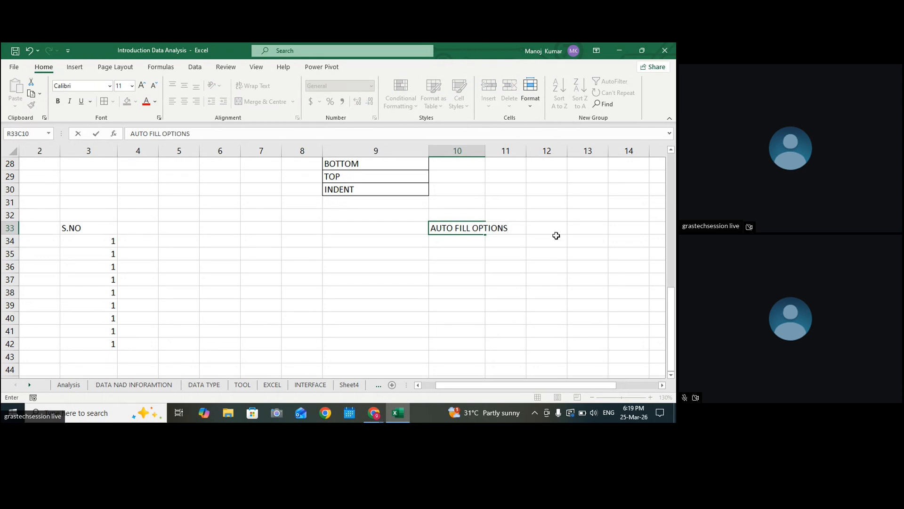
{"action": "left_click", "coordinate": [581, 240]}
{"action": "left_click_drag", "start_coordinate": [485, 150], "coordinate": [516, 150]}
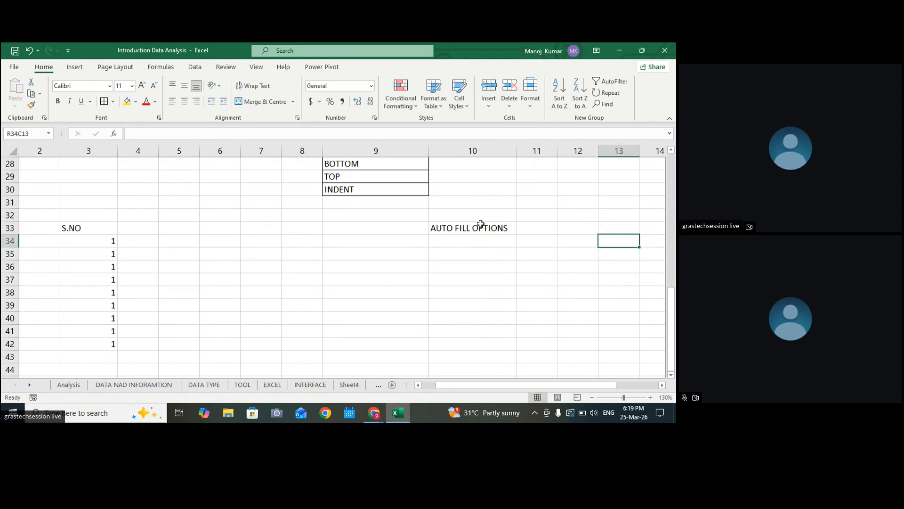
Step: Add borders to the AUTO FILL OPTIONS cell in R33C10
{"action": "left_click", "coordinate": [481, 224]}
{"action": "left_click", "coordinate": [113, 101]}
{"action": "left_click", "coordinate": [108, 103]}
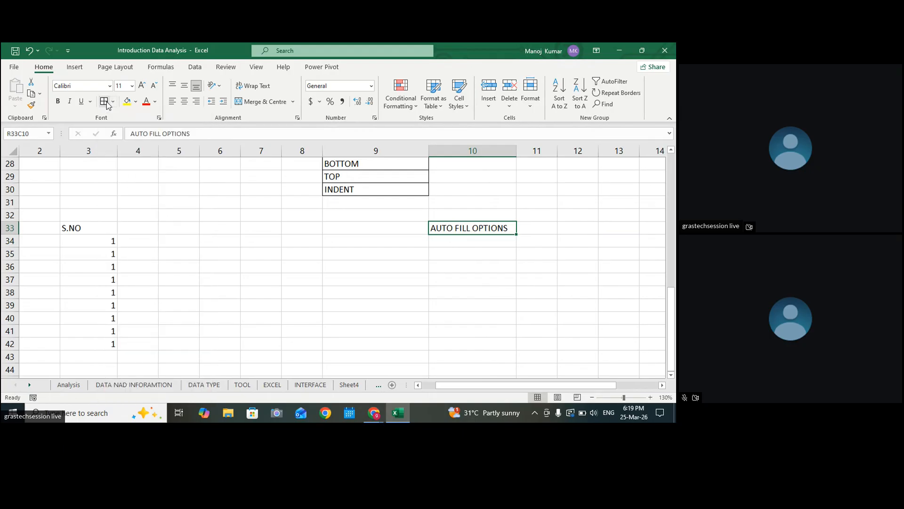
{"action": "left_click_drag", "start_coordinate": [107, 243], "coordinate": [109, 344]}
Step: List NUMBER with 5 in row 34 and TEXT with 4 in row 35, beneath the AUTO FILL OPTIONS label
{"action": "left_click", "coordinate": [463, 244]}
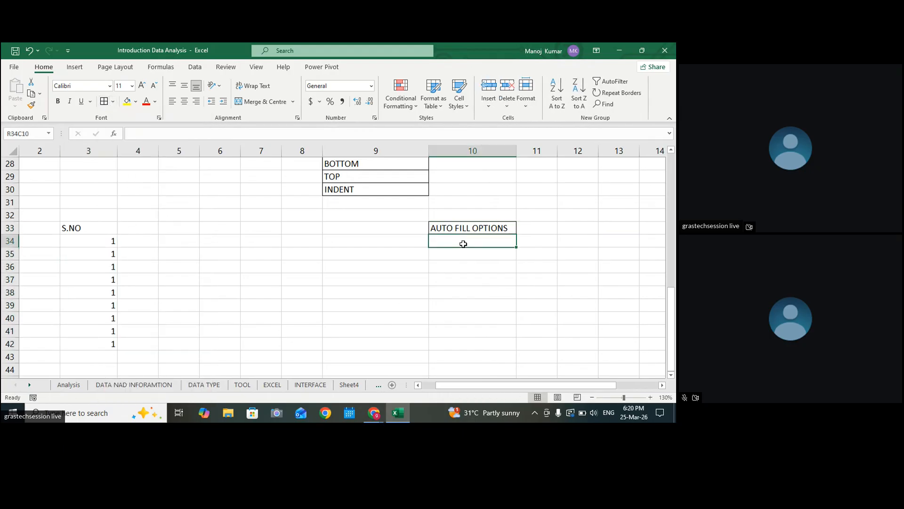
{"action": "left_click", "coordinate": [524, 241]}
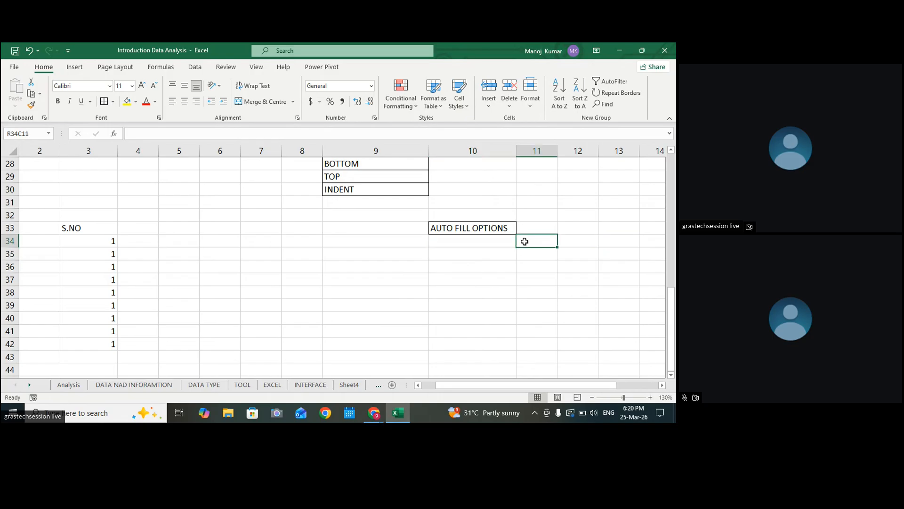
{"action": "left_click", "coordinate": [475, 241]}
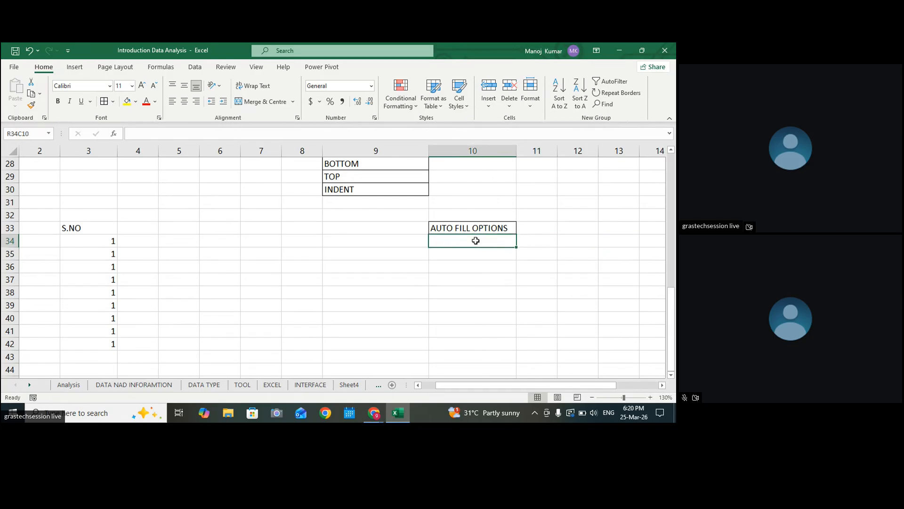
{"action": "type", "text": "5"}
{"action": "type", "text": "UMBER"}
{"action": "left_click", "coordinate": [534, 243]}
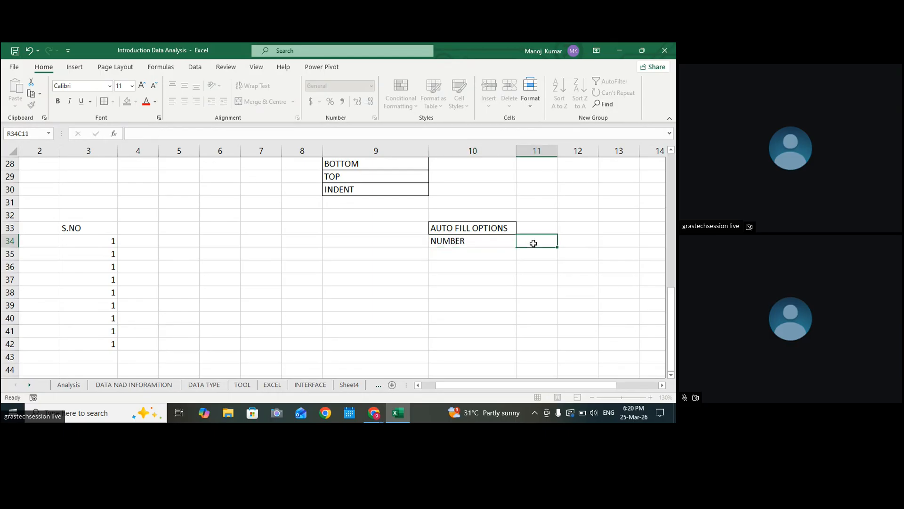
{"action": "type", "text": "5"}
{"action": "left_click", "coordinate": [454, 257]}
{"action": "type", "text": "TEXT"}
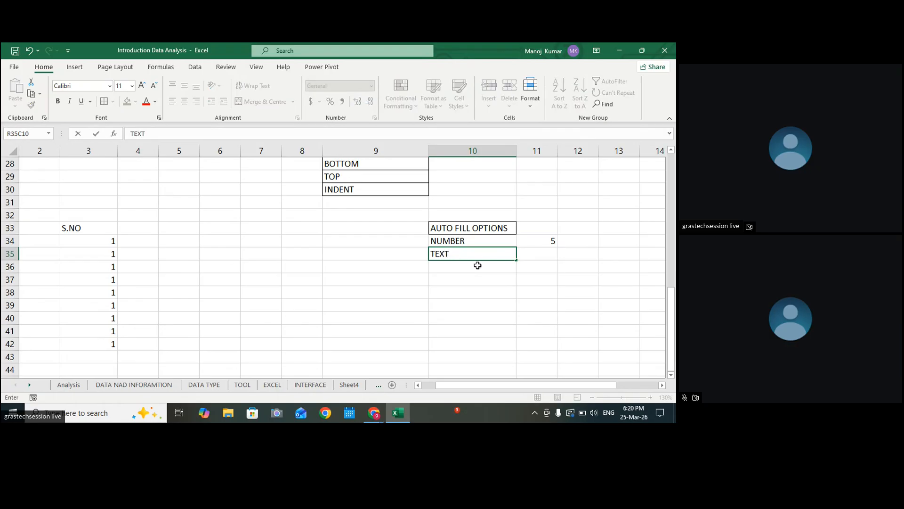
{"action": "left_click", "coordinate": [534, 254]}
{"action": "type", "text": "4"}
{"action": "key", "text": "Return"}
Step: Apply borders to the auto fill options table in R33C10 to R35C11
{"action": "left_click", "coordinate": [464, 241]}
{"action": "left_click", "coordinate": [462, 227]}
{"action": "left_click_drag", "start_coordinate": [462, 228], "coordinate": [537, 254]}
{"action": "left_click", "coordinate": [511, 257]}
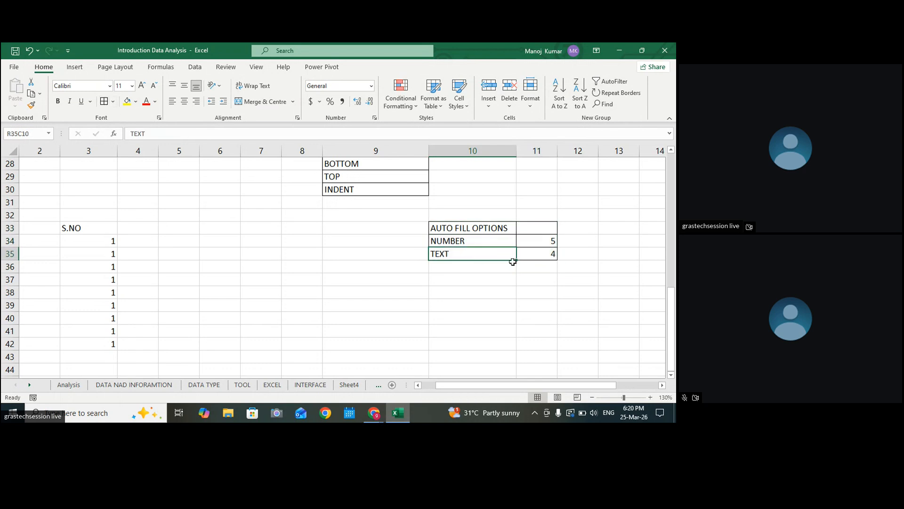
{"action": "left_click_drag", "start_coordinate": [478, 241], "coordinate": [541, 254]}
{"action": "left_click", "coordinate": [464, 280]}
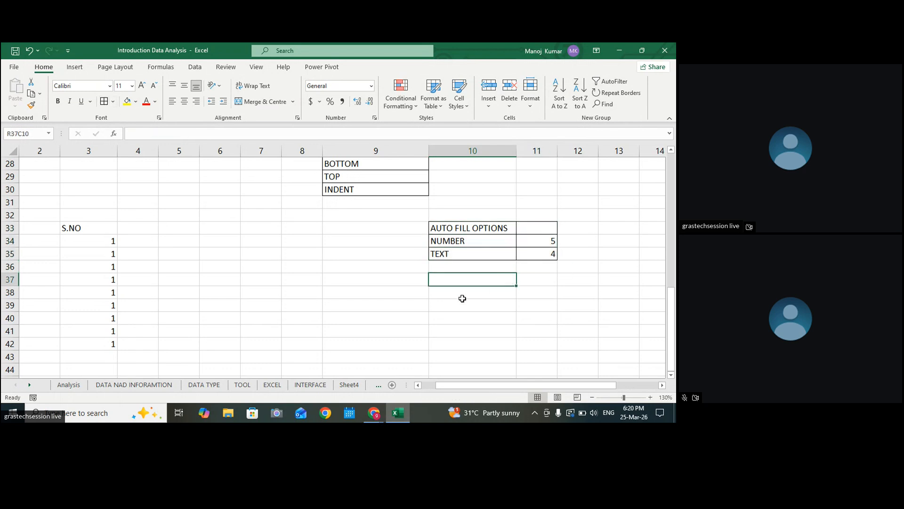
Step: Repeat the autofill of the 1 in R34C3 down to R42C3
{"action": "left_click", "coordinate": [89, 239]}
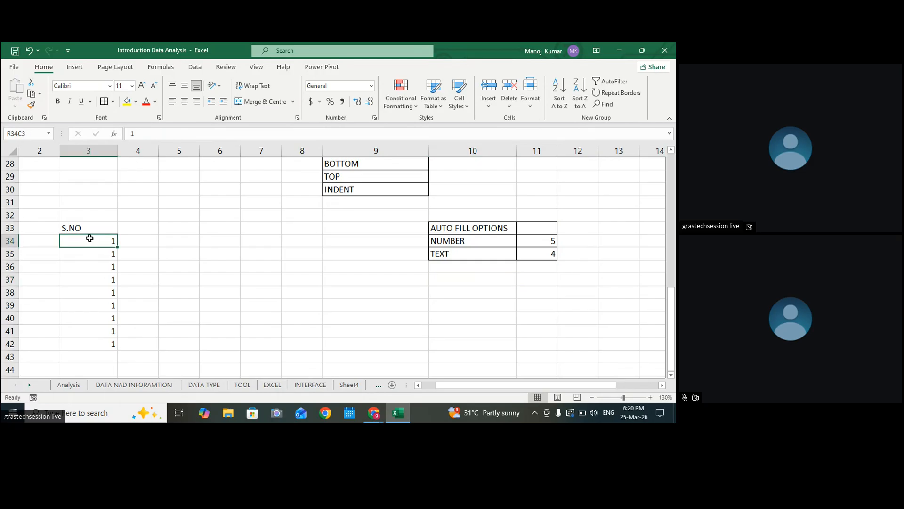
{"action": "left_click_drag", "start_coordinate": [119, 248], "coordinate": [119, 351]}
{"action": "left_click", "coordinate": [510, 317]}
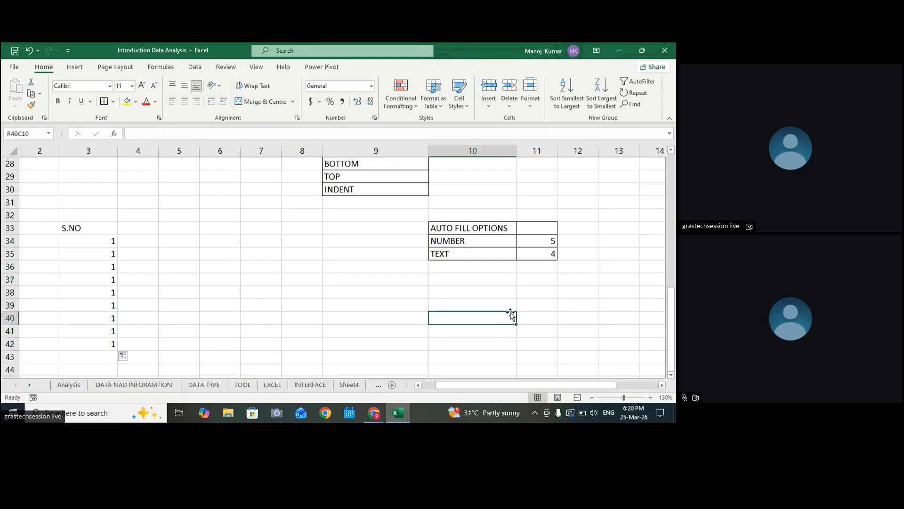
Step: Enter the label COPY in R37C10 below the auto fill options table
{"action": "left_click", "coordinate": [462, 280]}
{"action": "type", "text": "COPY"}
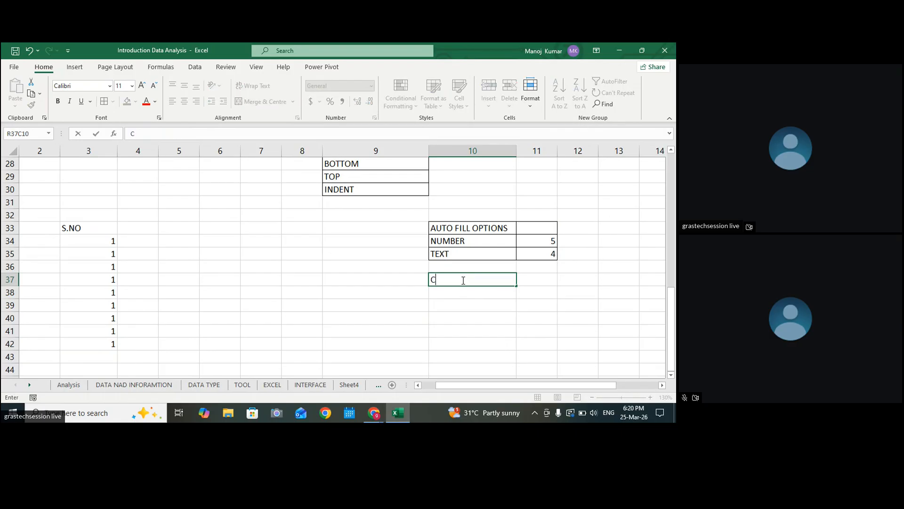
{"action": "left_click", "coordinate": [424, 280]}
Step: Clear the copied values in R35C3 to R42C3, keeping the first 1 in R34C3
{"action": "left_click", "coordinate": [98, 241]}
{"action": "left_click_drag", "start_coordinate": [101, 255], "coordinate": [106, 342]}
{"action": "key", "text": "Delete"}
Step: Autofill from R34C3 with the Fill Series option and extend the numbering to 10 in R43C3
{"action": "left_click", "coordinate": [89, 236]}
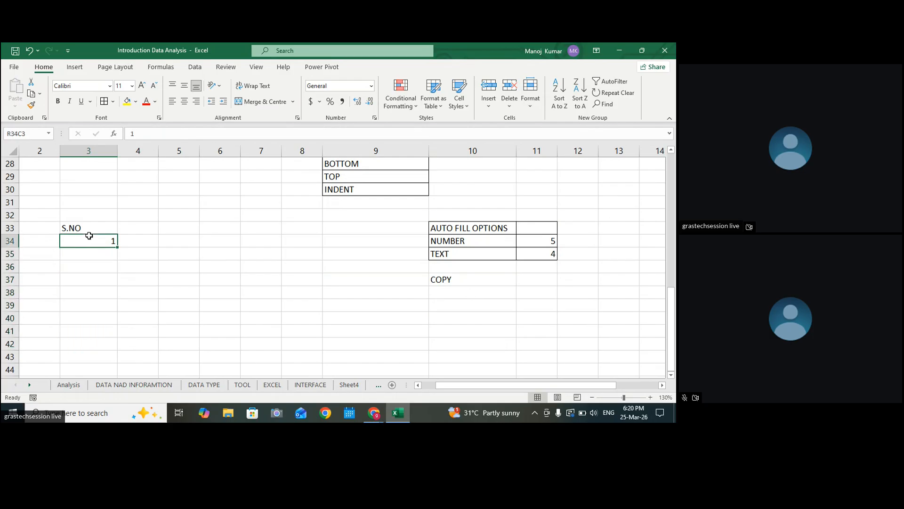
{"action": "left_click_drag", "start_coordinate": [118, 248], "coordinate": [116, 340]}
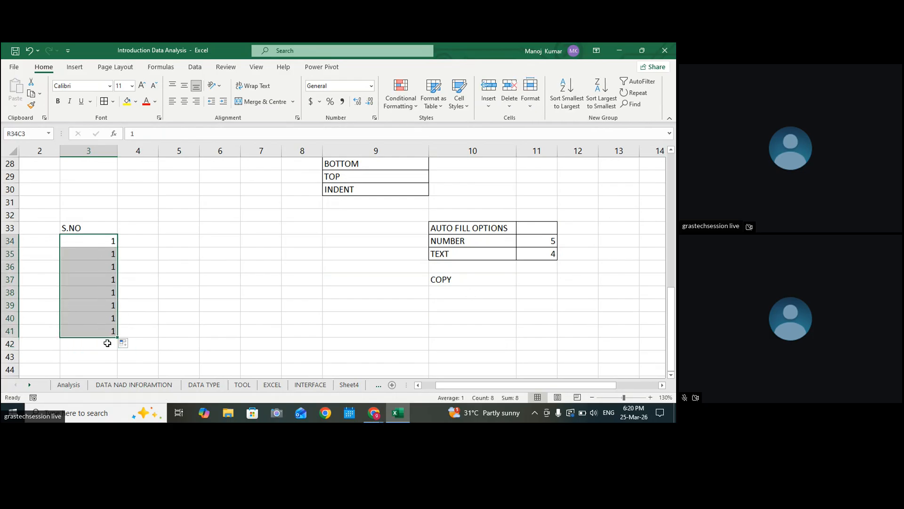
{"action": "left_click", "coordinate": [127, 343]}
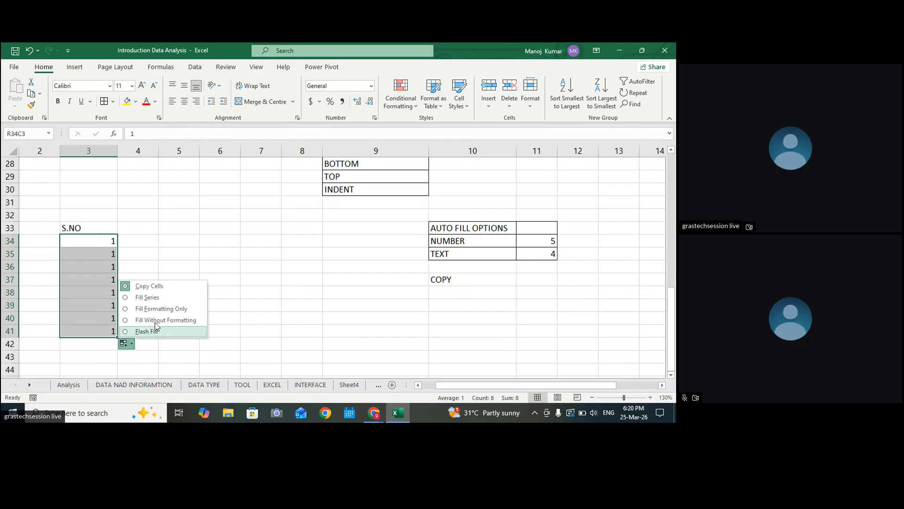
{"action": "left_click", "coordinate": [147, 297]}
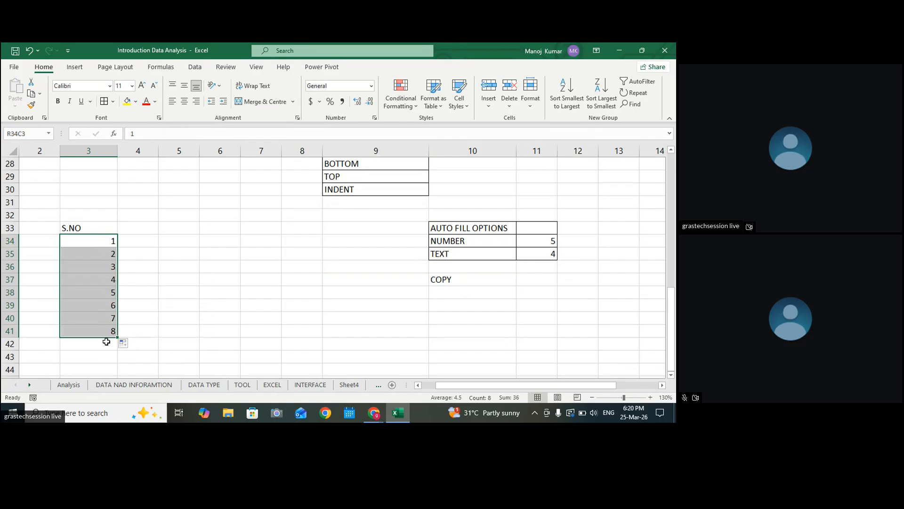
{"action": "left_click_drag", "start_coordinate": [118, 338], "coordinate": [118, 363]}
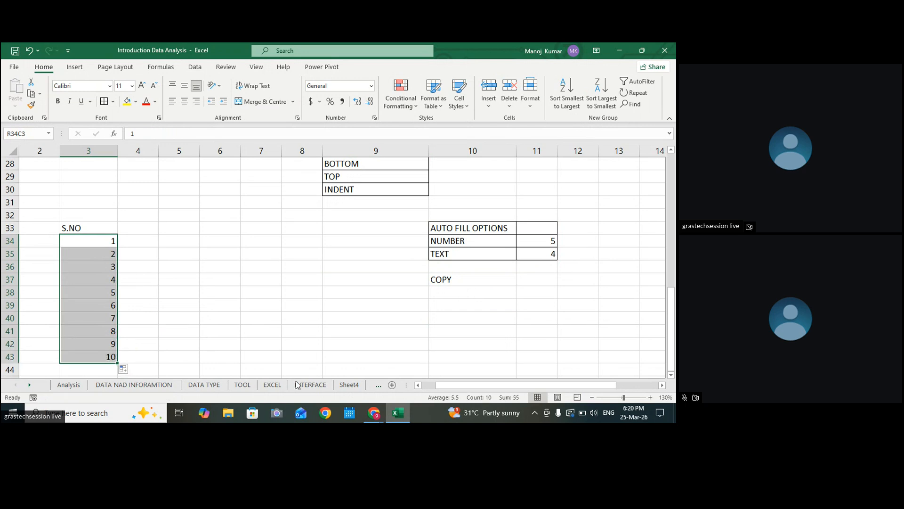
Step: Enter the label SERIES in R38C10 below the COPY label
{"action": "left_click", "coordinate": [441, 296]}
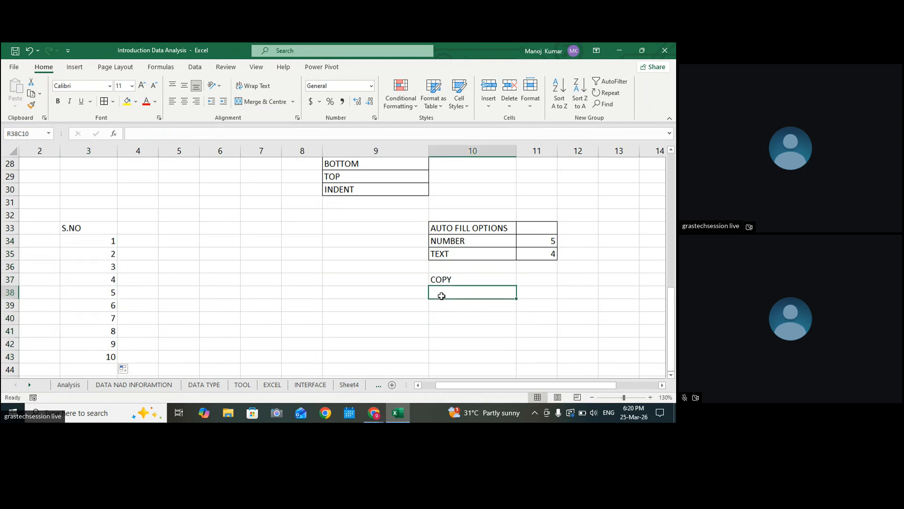
{"action": "type", "text": "SERIES"}
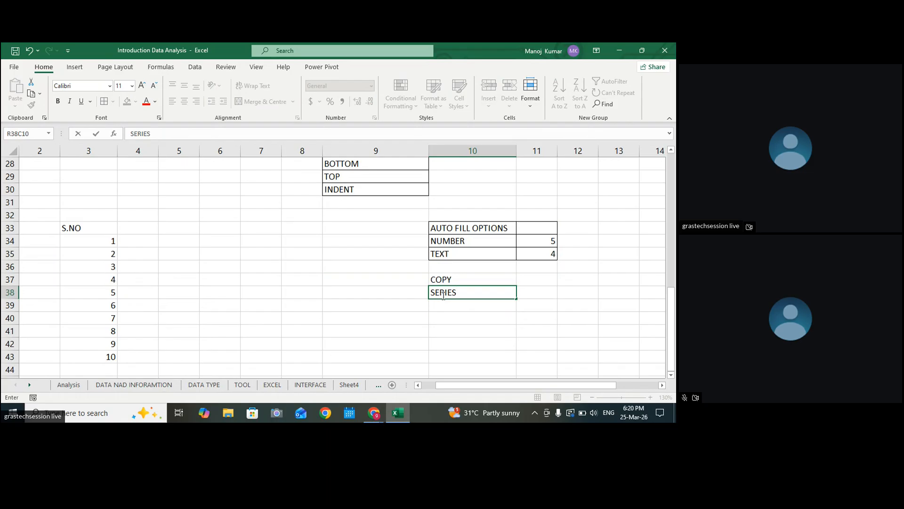
{"action": "left_click", "coordinate": [535, 307]}
Step: Add borders to the S.NO column from R33C3 to R43C3
{"action": "left_click_drag", "start_coordinate": [71, 228], "coordinate": [87, 351]}
{"action": "left_click", "coordinate": [104, 102]}
Step: Enter the heading UNIT in R33C4 beside the S.NO heading
{"action": "left_click", "coordinate": [137, 228]}
{"action": "type", "text": "P"}
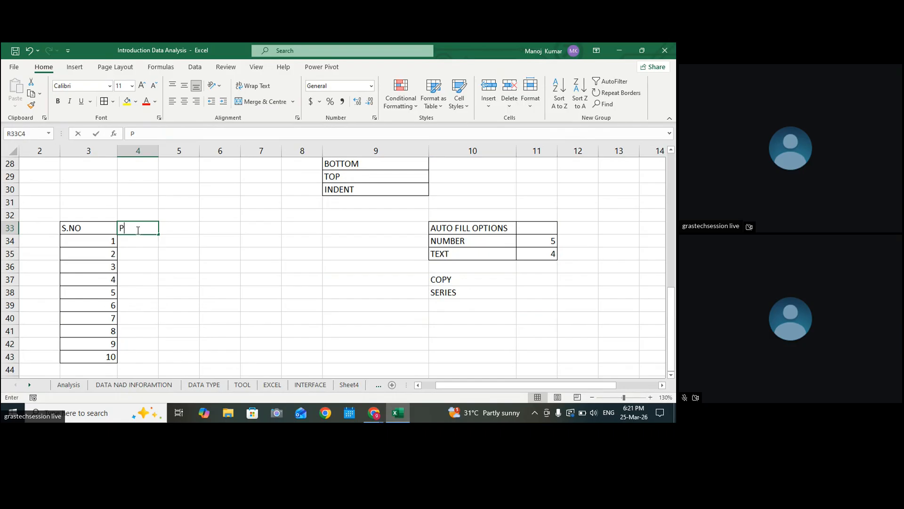
{"action": "type", "text": "RO"}
{"action": "key", "text": "BackSpace"}
{"action": "key", "text": "BackSpace"}
{"action": "key", "text": "BackSpace"}
{"action": "key", "text": "BackSpace"}
{"action": "key", "text": "BackSpace"}
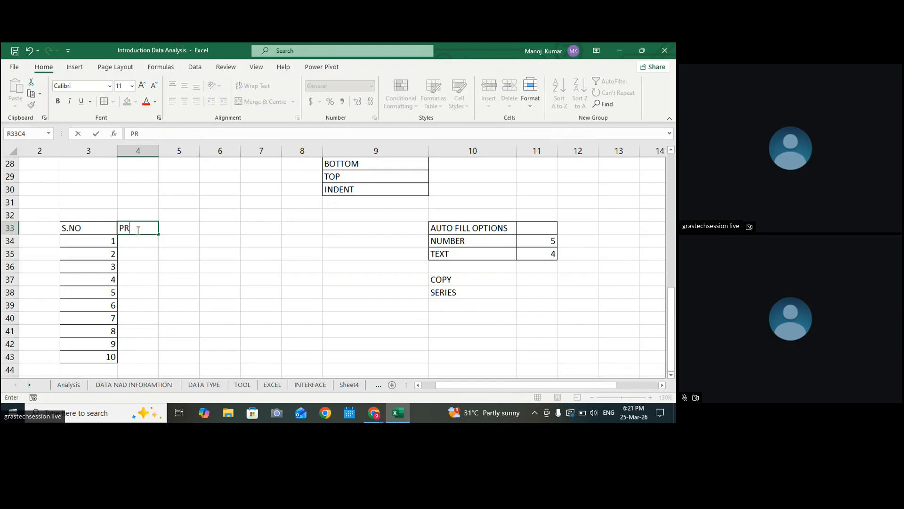
{"action": "type", "text": "PRO"}
{"action": "key", "text": "BackSpace"}
{"action": "key", "text": "BackSpace"}
{"action": "key", "text": "BackSpace"}
{"action": "type", "text": "UNI"}
{"action": "left_click", "coordinate": [261, 258]}
{"action": "left_click", "coordinate": [133, 234]}
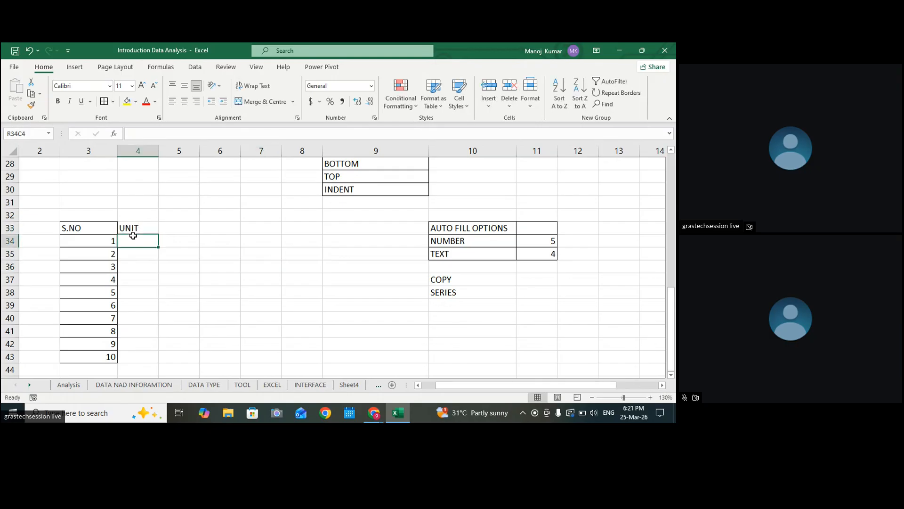
{"action": "left_click", "coordinate": [135, 243]}
{"action": "type", "text": "100"}
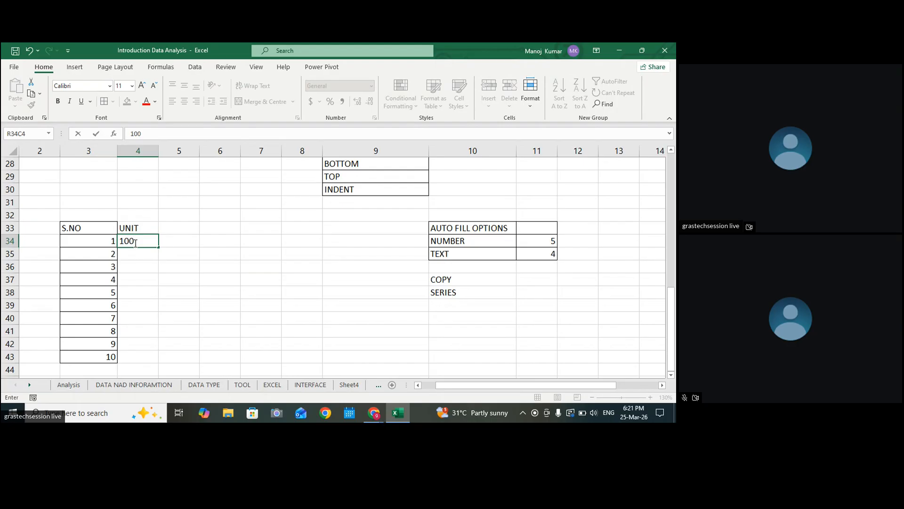
{"action": "key", "text": "BackSpace"}
{"action": "key", "text": "BackSpace"}
{"action": "key", "text": "BackSpace"}
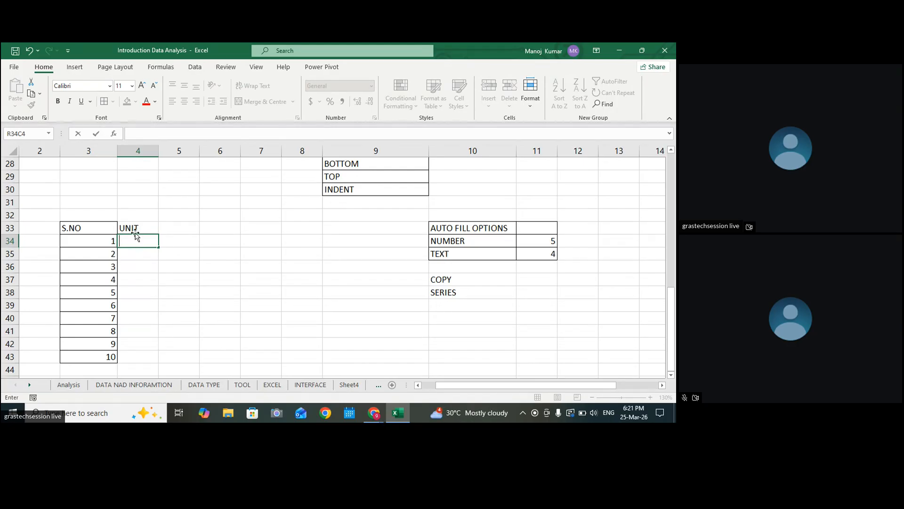
Step: Replace the heading in R33C4 with PRODUCT and widen column 4 slightly to fit it
{"action": "left_click", "coordinate": [137, 230]}
{"action": "type", "text": "PROD"}
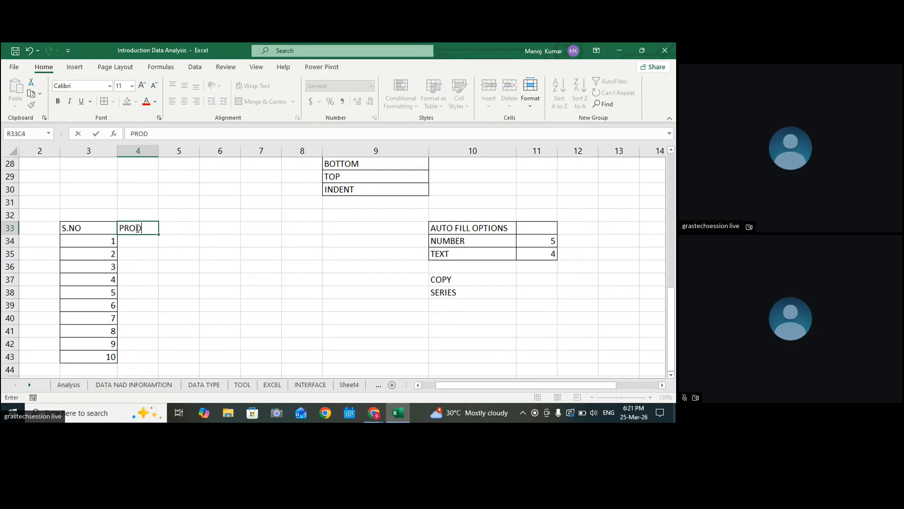
{"action": "key", "text": "BackSpace"}
{"action": "key", "text": "BackSpace"}
{"action": "type", "text": "UCT"}
{"action": "left_click", "coordinate": [229, 238]}
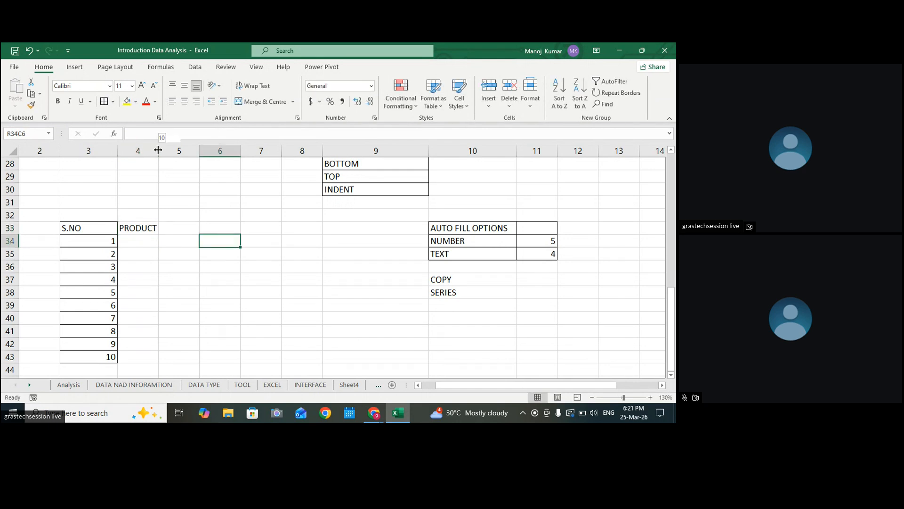
{"action": "left_click_drag", "start_coordinate": [159, 150], "coordinate": [170, 151]}
Step: Enter LAPTOP in R34C4 under the PRODUCT heading and set its font colour to red
{"action": "left_click", "coordinate": [139, 243]}
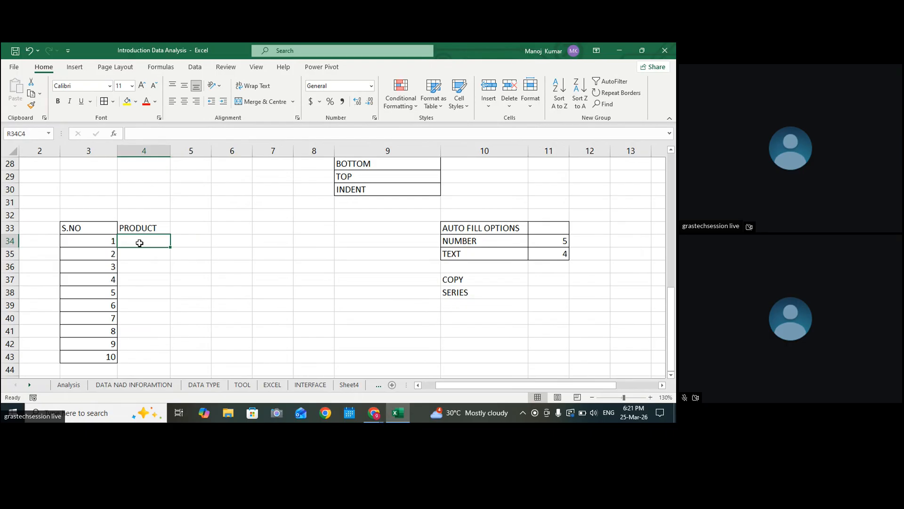
{"action": "type", "text": "LAPTOP"}
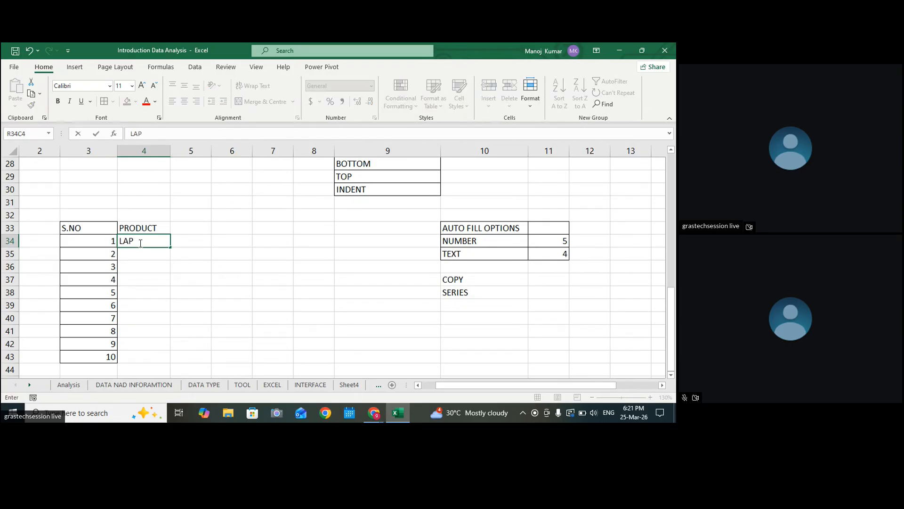
{"action": "left_click", "coordinate": [215, 262]}
{"action": "left_click", "coordinate": [142, 240]}
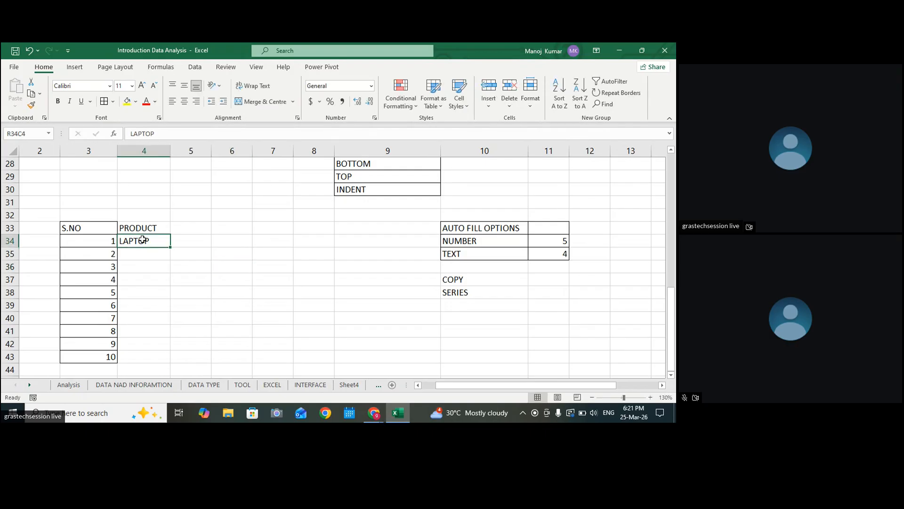
{"action": "left_click", "coordinate": [146, 101]}
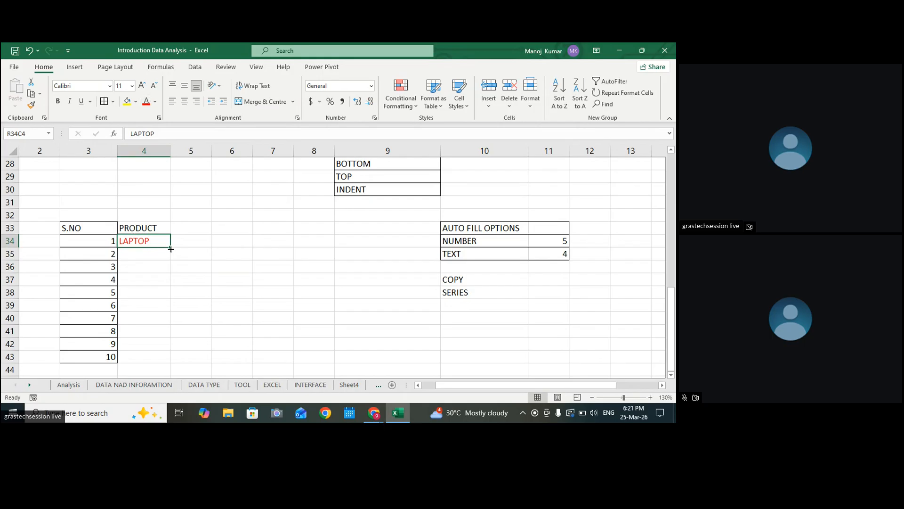
Step: Autofill LAPTOP from R34C4 down to R43C4 and show the auto fill options for the filled range
{"action": "left_click_drag", "start_coordinate": [171, 248], "coordinate": [170, 250]}
{"action": "left_click_drag", "start_coordinate": [169, 348], "coordinate": [169, 362]}
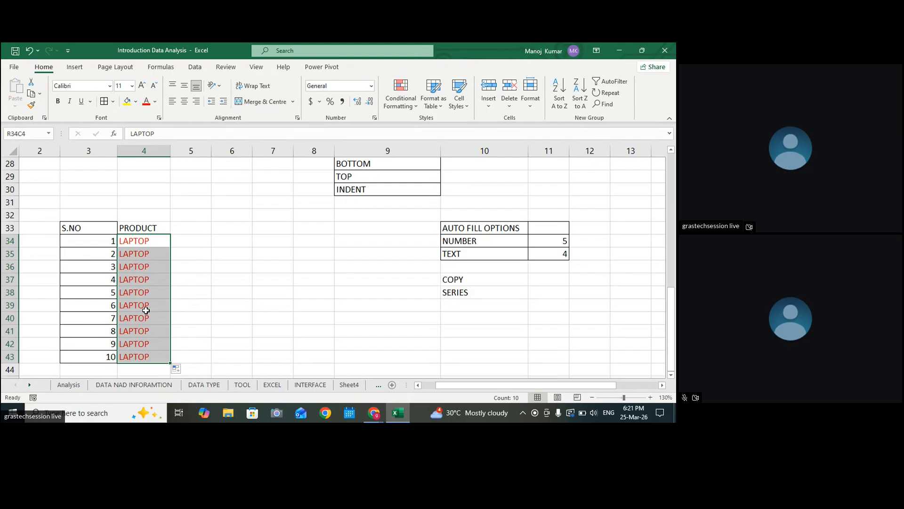
{"action": "left_click", "coordinate": [179, 369]}
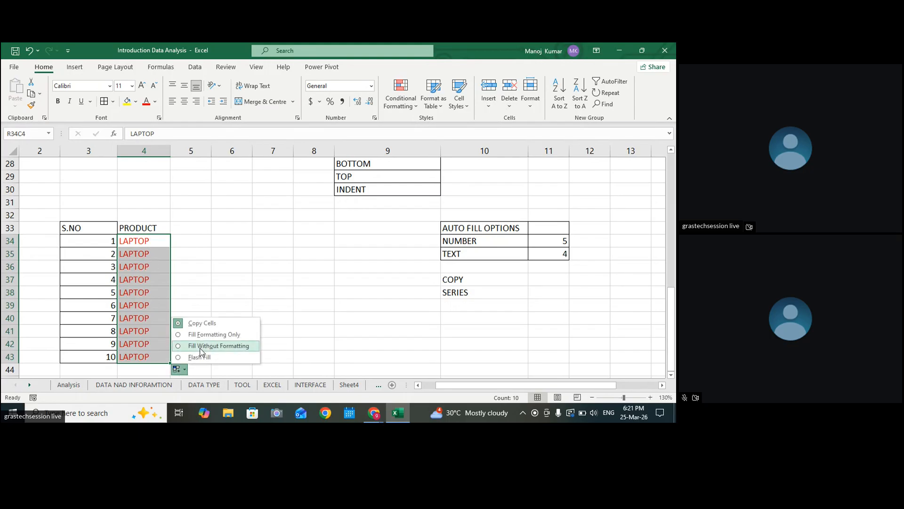
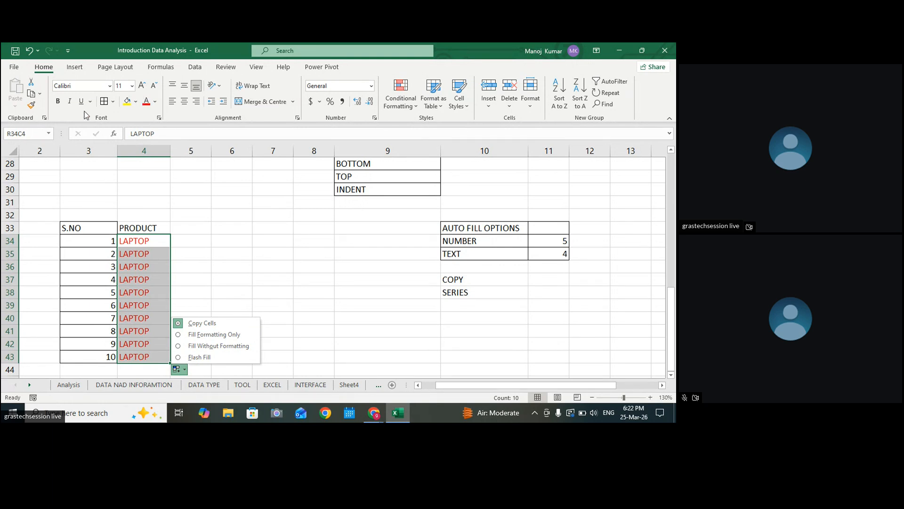
Step: Make the LAPTOP cells in the PRODUCT column bold and clear the copies from R35C4 to R43C4
{"action": "left_click", "coordinate": [58, 101]}
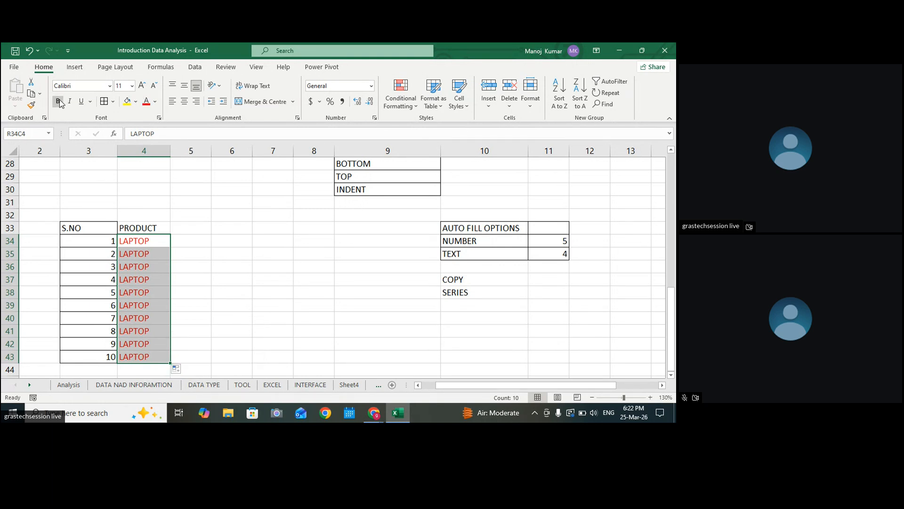
{"action": "left_click", "coordinate": [162, 258]}
{"action": "left_click", "coordinate": [151, 242]}
{"action": "left_click", "coordinate": [149, 256]}
{"action": "left_click_drag", "start_coordinate": [149, 257], "coordinate": [138, 355]}
{"action": "key", "text": "Delete"}
{"action": "left_click", "coordinate": [251, 330]}
Step: Autofill from R34C4 down to R43C4 using the Fill Formatting Only option
{"action": "left_click", "coordinate": [136, 236]}
{"action": "left_click_drag", "start_coordinate": [171, 249], "coordinate": [158, 362]}
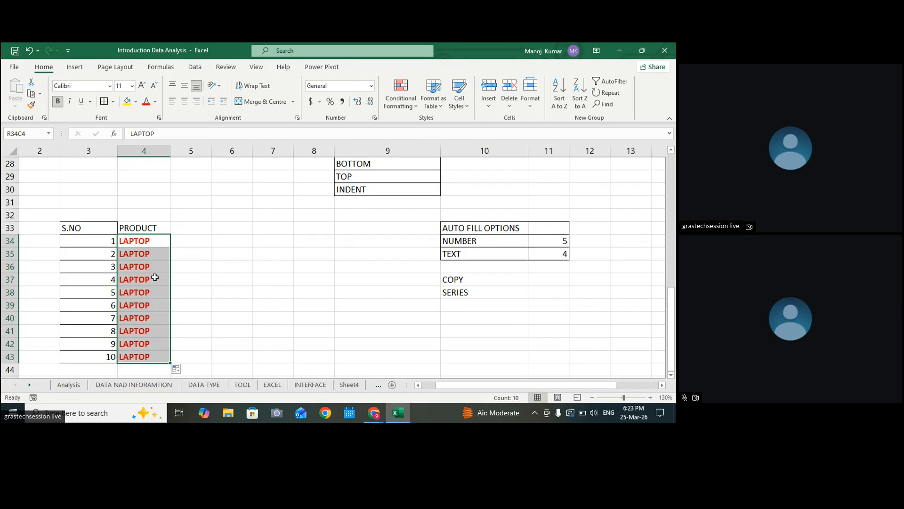
{"action": "left_click", "coordinate": [177, 369]}
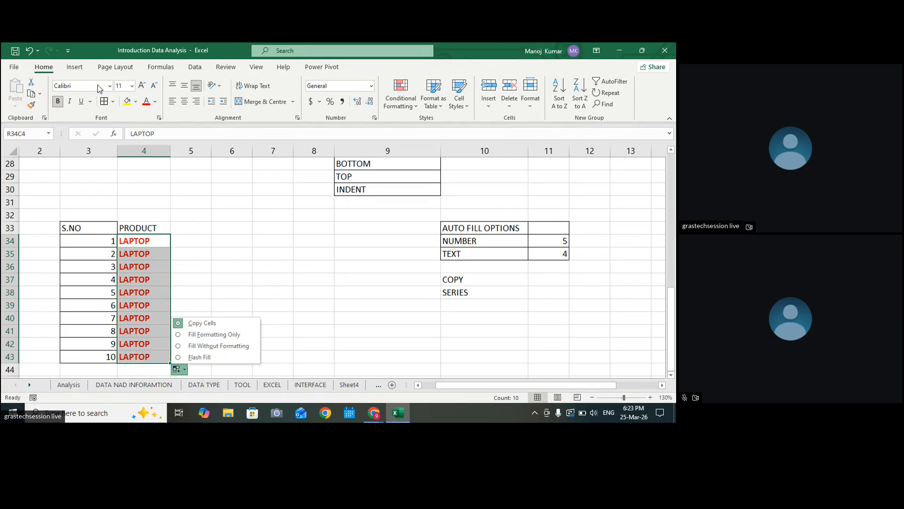
{"action": "left_click", "coordinate": [197, 335]}
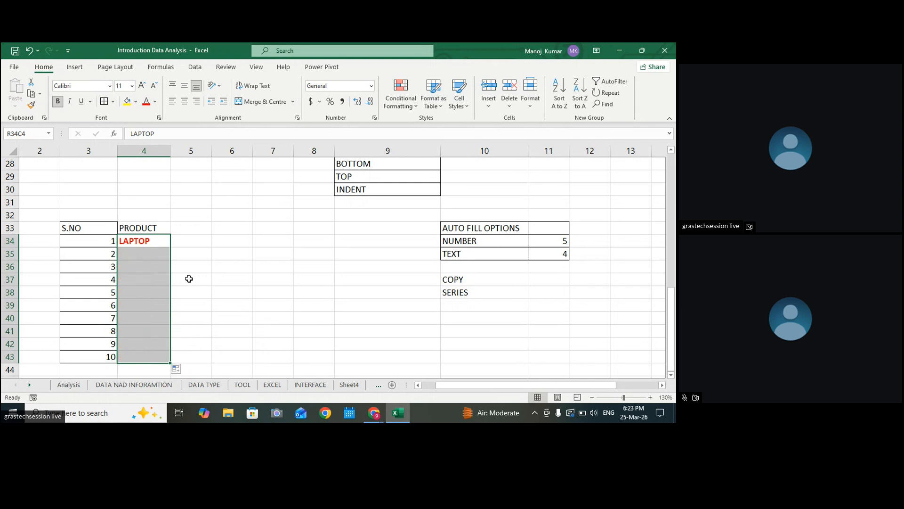
Step: Enter the products MOUSE, TV and PENDIVE in R35C4 to R37C4 below LAPTOP
{"action": "left_click", "coordinate": [135, 238]}
{"action": "left_click", "coordinate": [138, 255]}
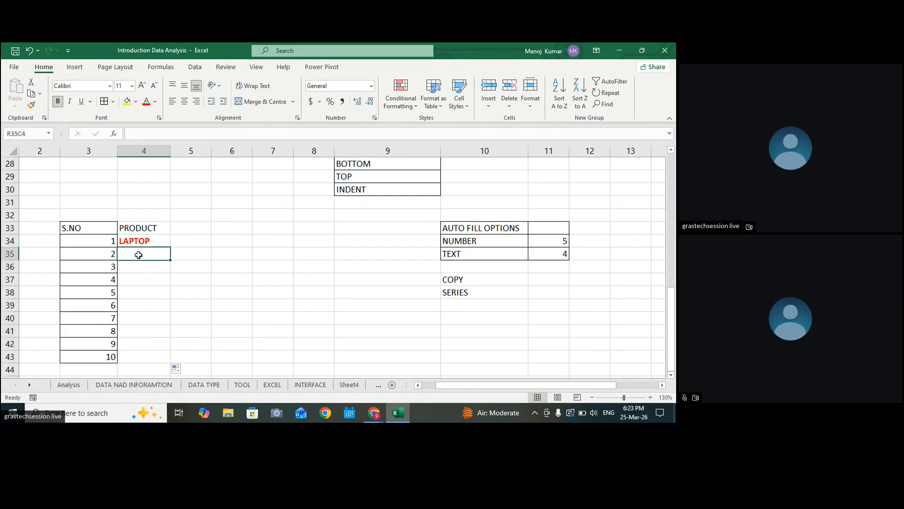
{"action": "type", "text": "MO"}
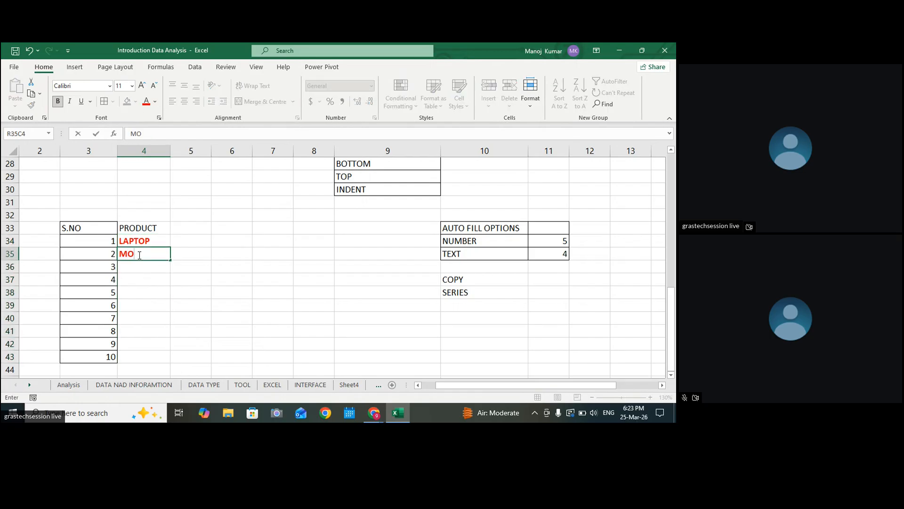
{"action": "type", "text": "USE"}
{"action": "key", "text": "Return"}
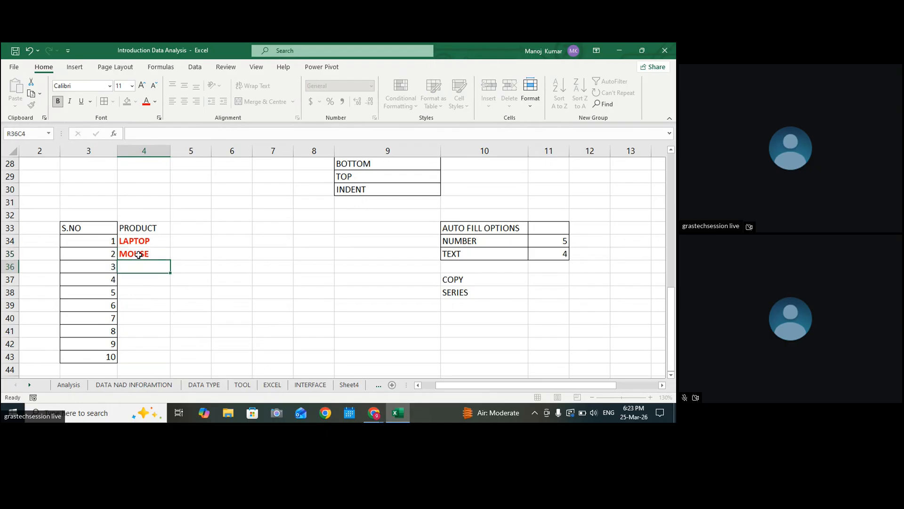
{"action": "type", "text": "TV"}
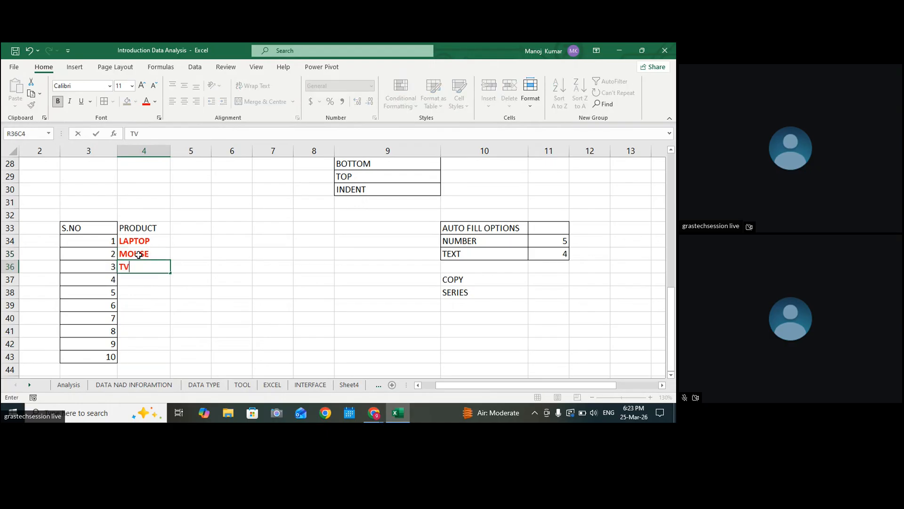
{"action": "key", "text": "Return"}
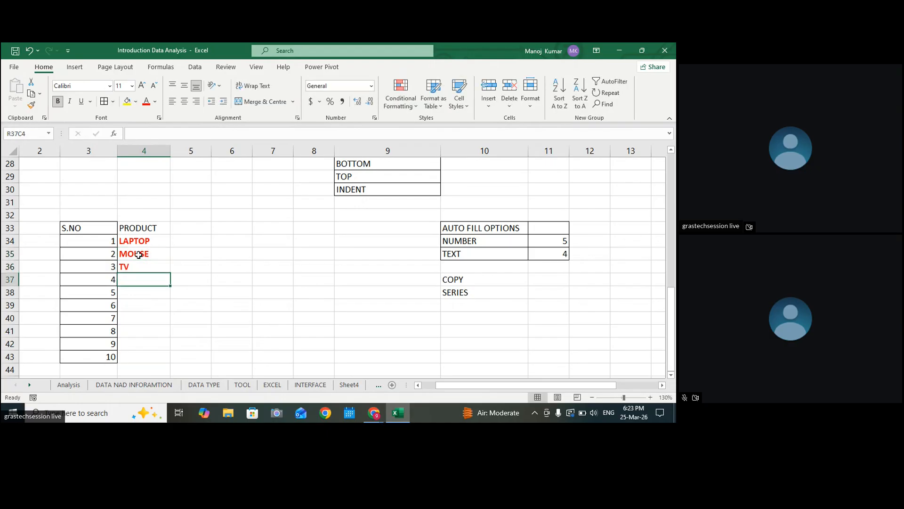
{"action": "type", "text": "PENDIVE"}
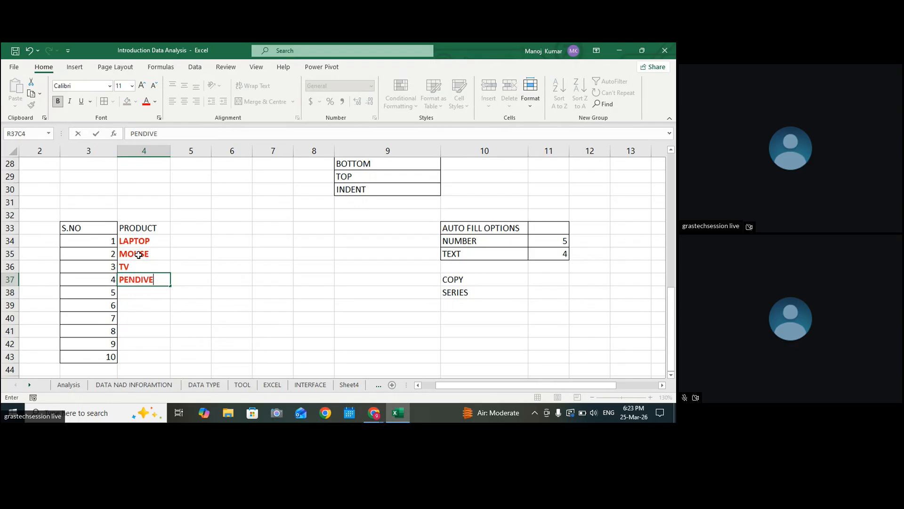
{"action": "key", "text": "Return"}
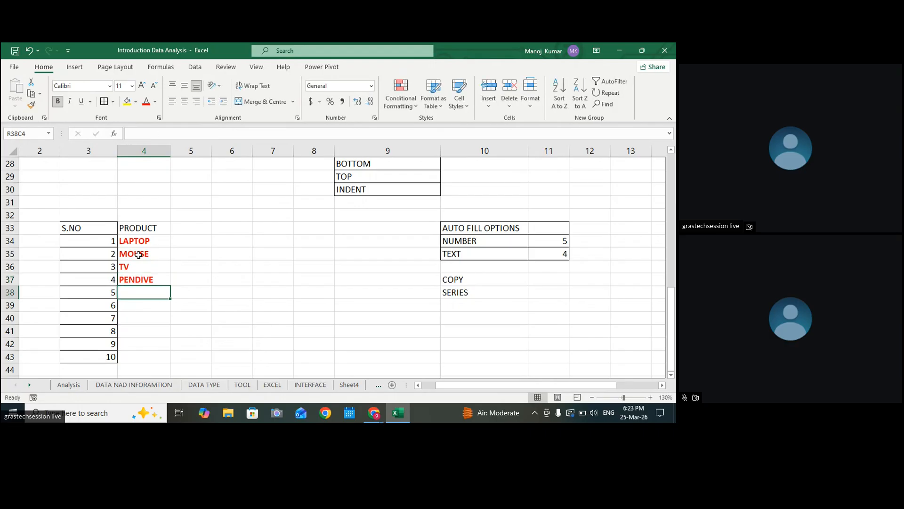
Step: Copy the four products in R34C4 to R37C4 and paste them starting at R38C4
{"action": "left_click_drag", "start_coordinate": [139, 240], "coordinate": [146, 279]}
{"action": "left_click_drag", "start_coordinate": [147, 240], "coordinate": [144, 288]}
{"action": "key", "text": "ctrl+c"}
{"action": "left_click", "coordinate": [136, 293]}
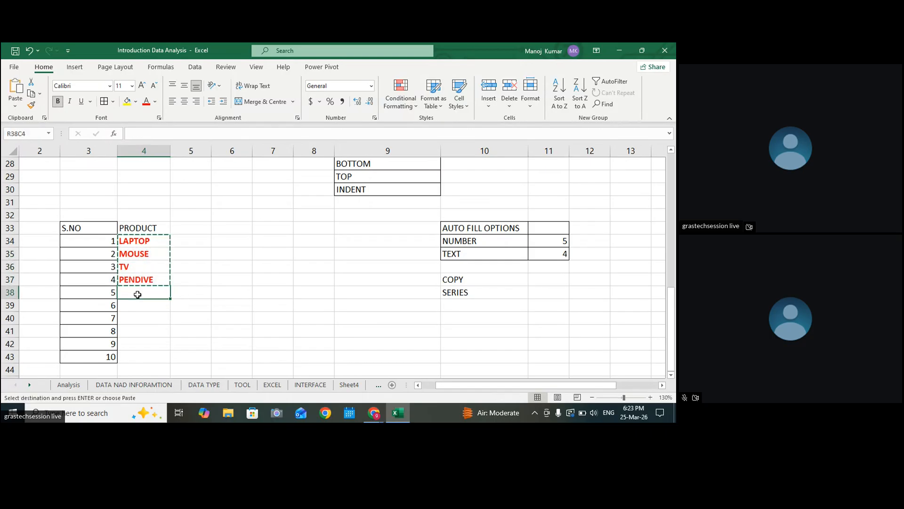
{"action": "key", "text": "ctrl+v"}
Step: Enter KEYBOARD in R42C4 and PEN in R43C4 to complete the PRODUCT column
{"action": "left_click", "coordinate": [137, 345]}
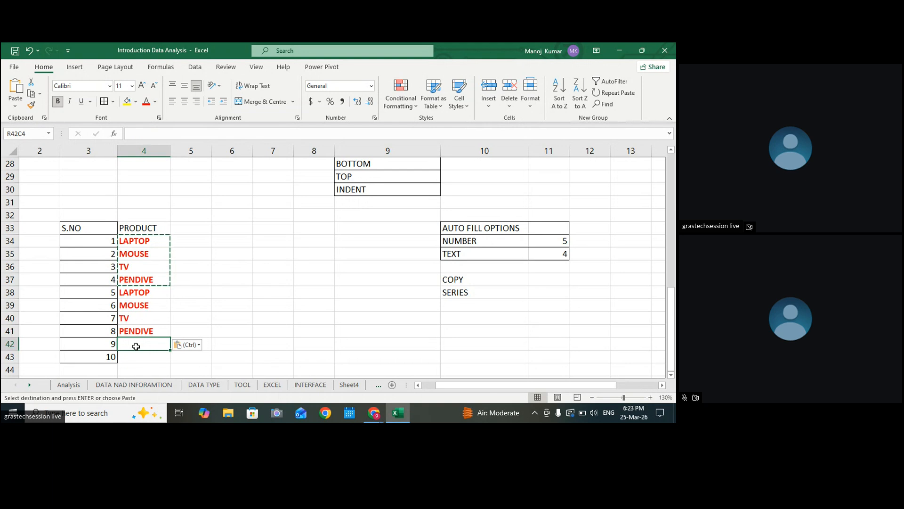
{"action": "type", "text": "K"}
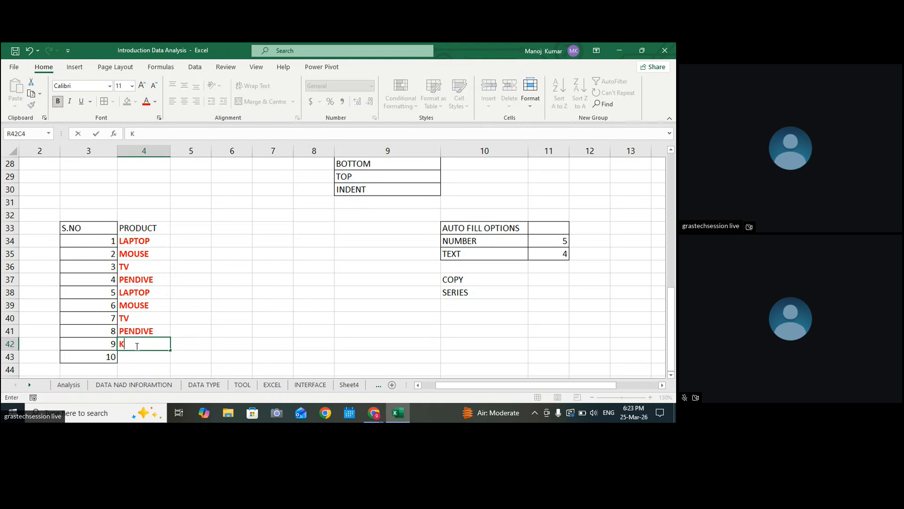
{"action": "type", "text": "EYBOARD"}
{"action": "key", "text": "Return"}
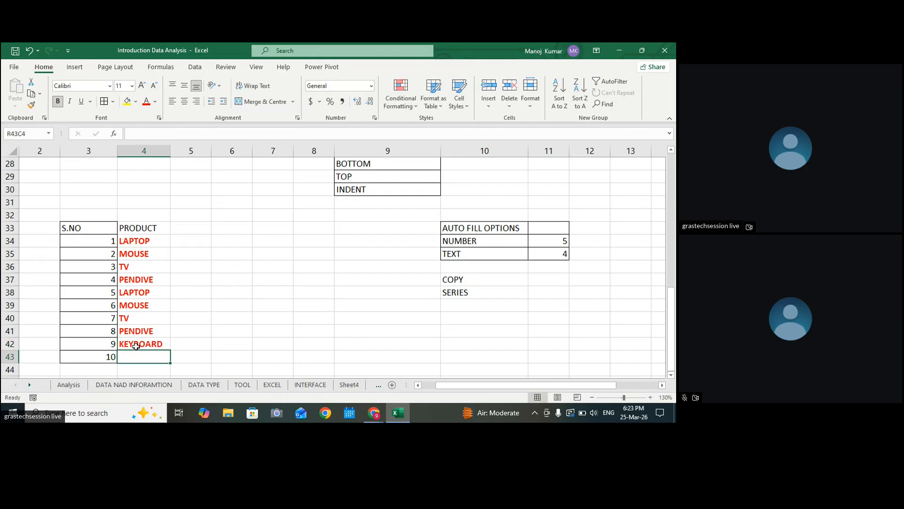
{"action": "type", "text": "PEN"}
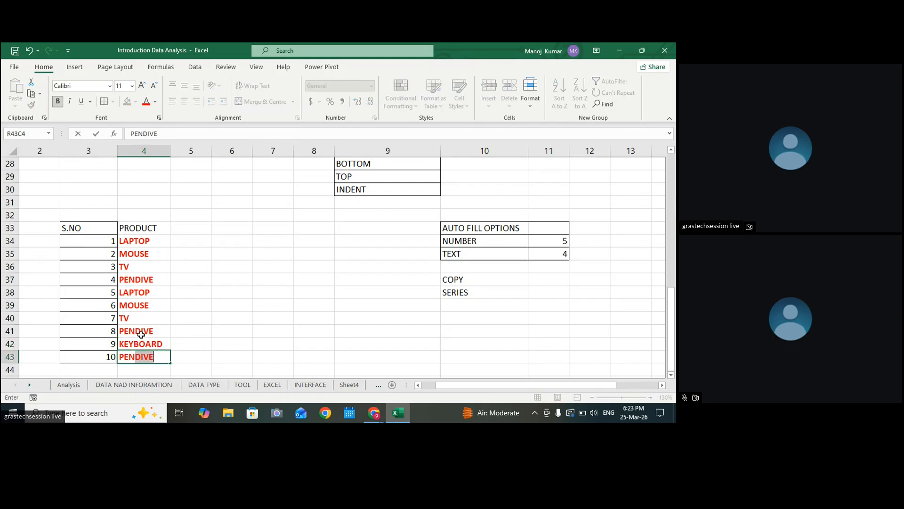
{"action": "key", "text": "BackSpace"}
{"action": "left_click", "coordinate": [301, 317]}
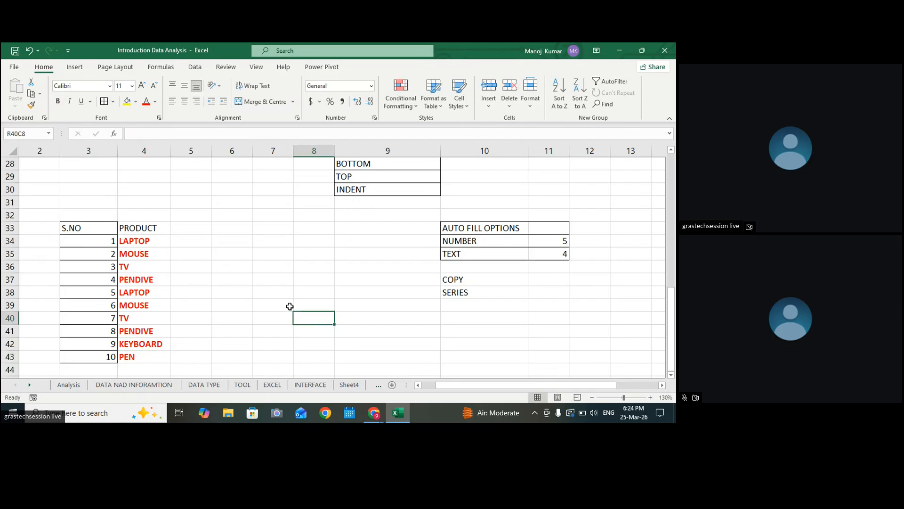
Step: Add borders to the PRODUCT column from R33C4 to R43C4
{"action": "left_click", "coordinate": [172, 227]}
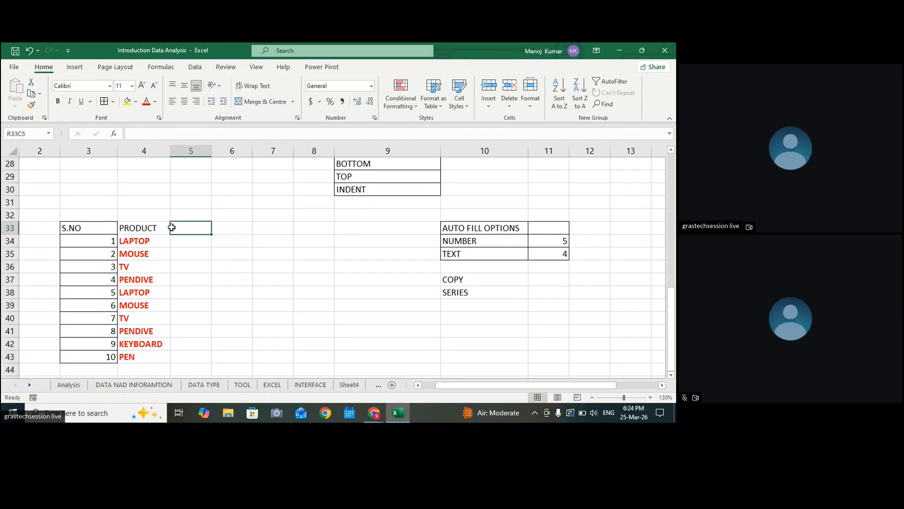
{"action": "left_click_drag", "start_coordinate": [142, 227], "coordinate": [140, 354]}
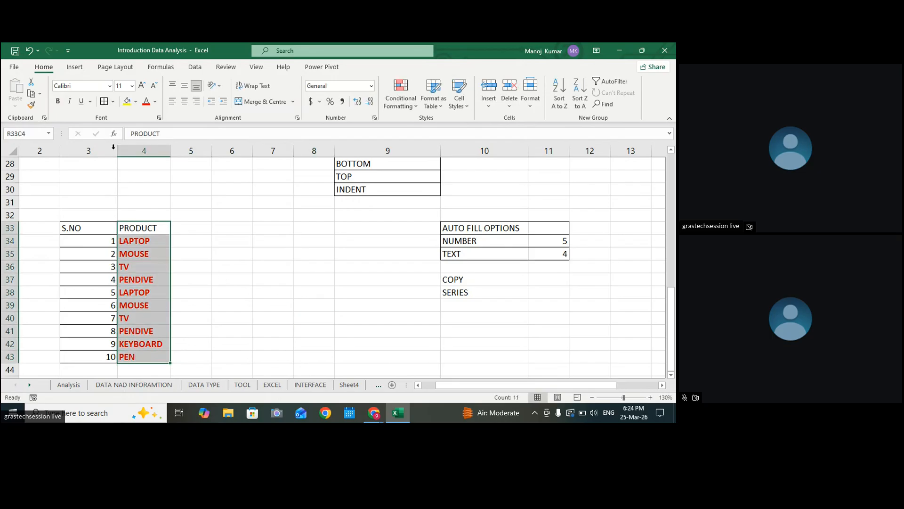
{"action": "left_click", "coordinate": [104, 100]}
Step: Enter the heading GRAD in R33C5 beside the PRODUCT heading
{"action": "left_click", "coordinate": [190, 230]}
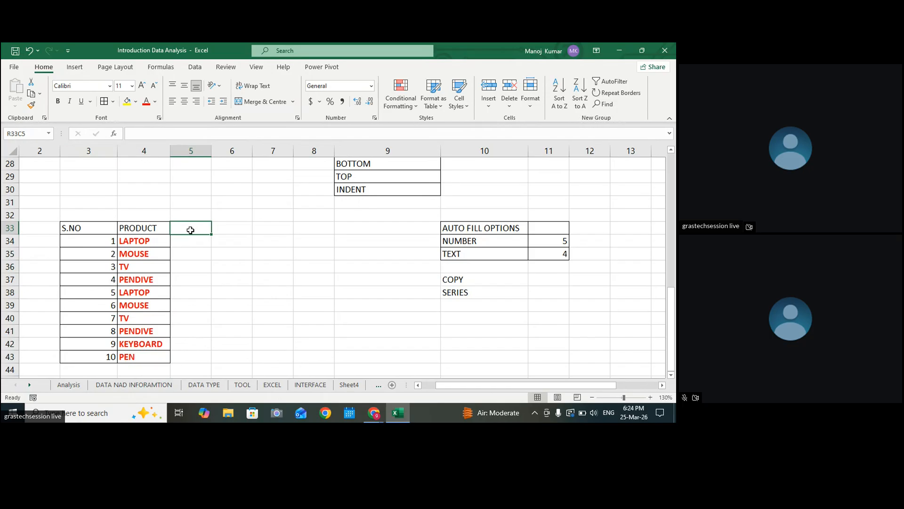
{"action": "type", "text": "GRAD"}
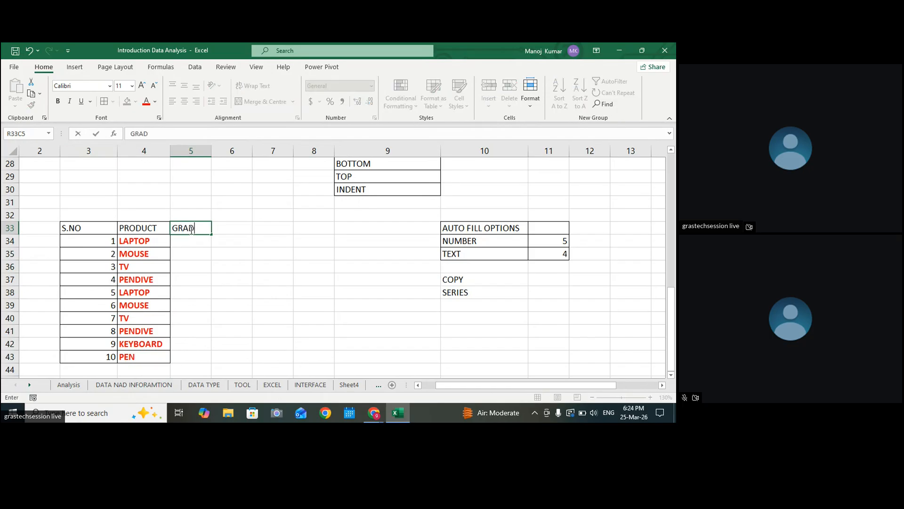
{"action": "left_click", "coordinate": [267, 242]}
{"action": "left_click", "coordinate": [198, 240]}
{"action": "left_click", "coordinate": [192, 229]}
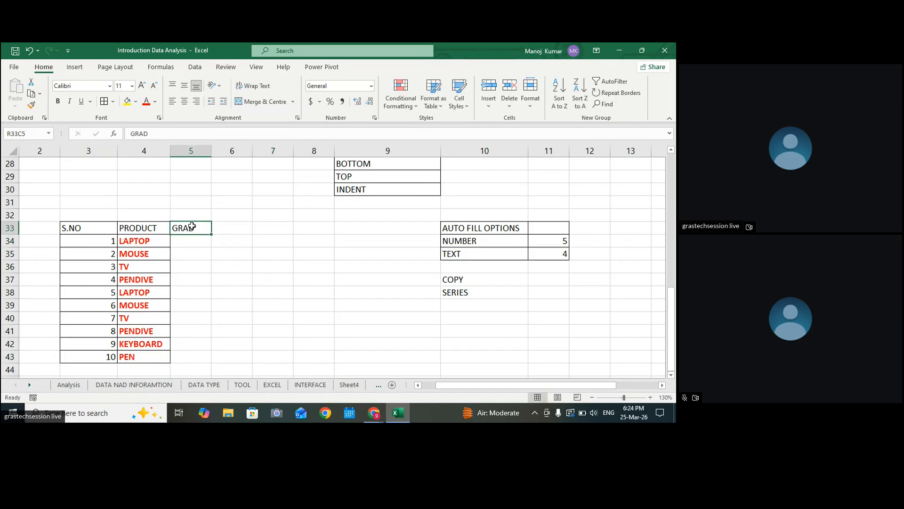
{"action": "left_click", "coordinate": [184, 239]}
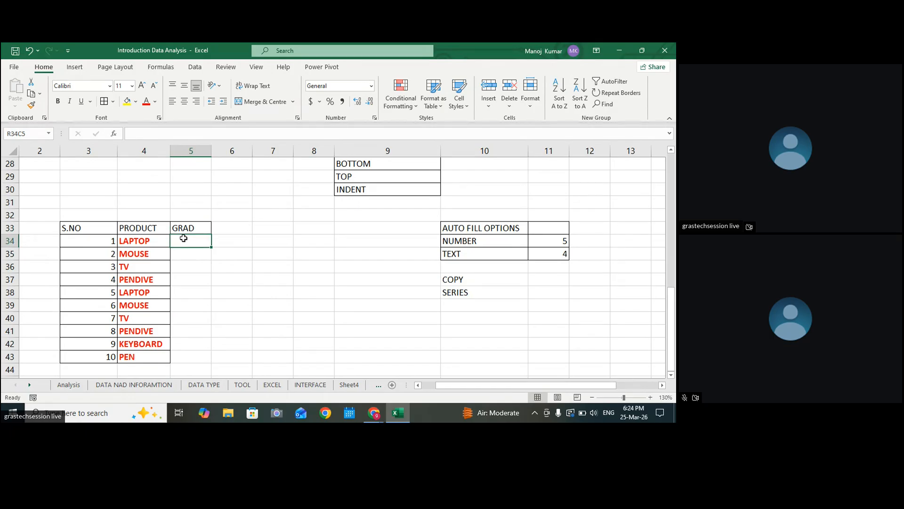
Step: Enter A in R34C5 under GRAD and format it in red, bold, italic and underlined
{"action": "type", "text": "A"}
{"action": "left_click", "coordinate": [310, 266]}
{"action": "left_click", "coordinate": [178, 241]}
{"action": "left_click", "coordinate": [147, 104]}
{"action": "key", "text": "ctrl+b"}
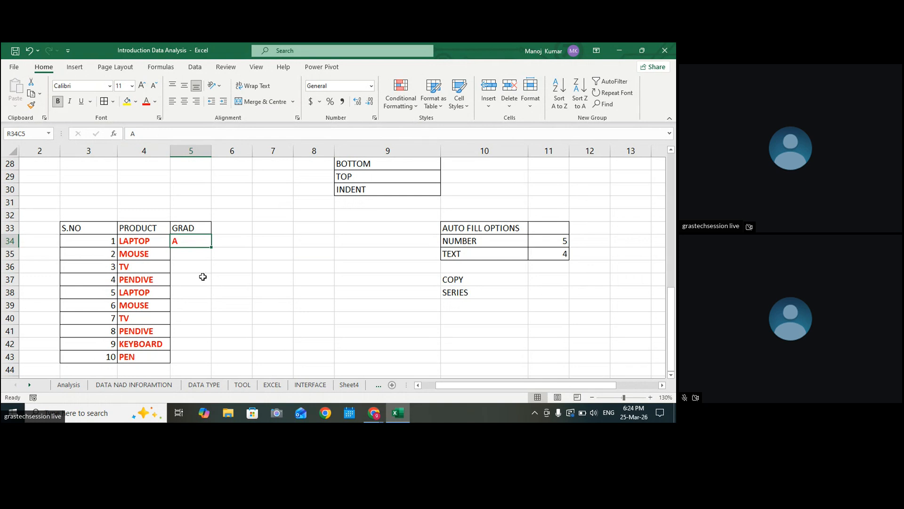
{"action": "left_click", "coordinate": [69, 101]}
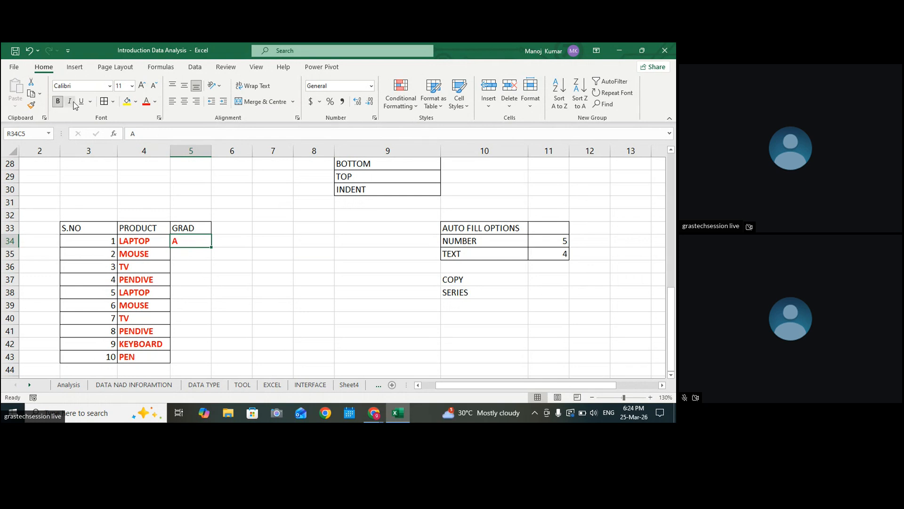
{"action": "left_click", "coordinate": [81, 101]}
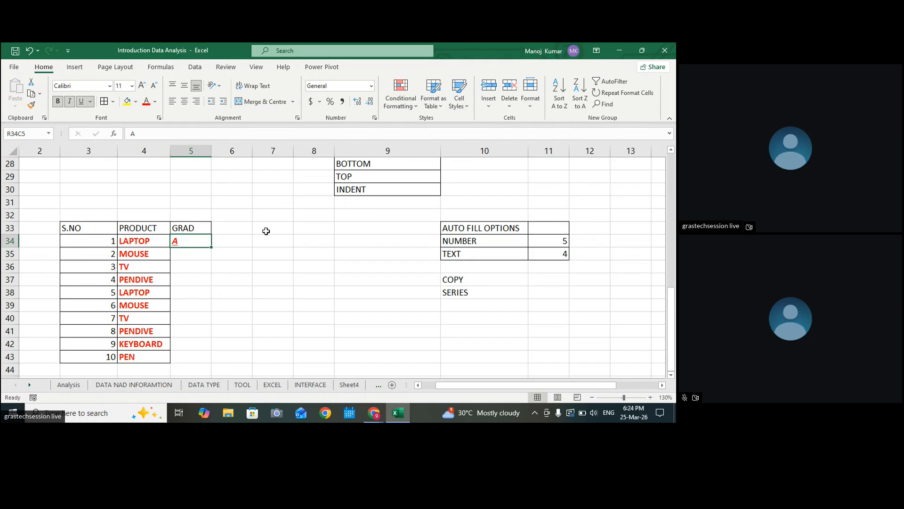
Step: Auto fill the grade from R34C5 down to R43C5 using the Fill Without Formatting option
{"action": "left_click_drag", "start_coordinate": [213, 247], "coordinate": [212, 362]}
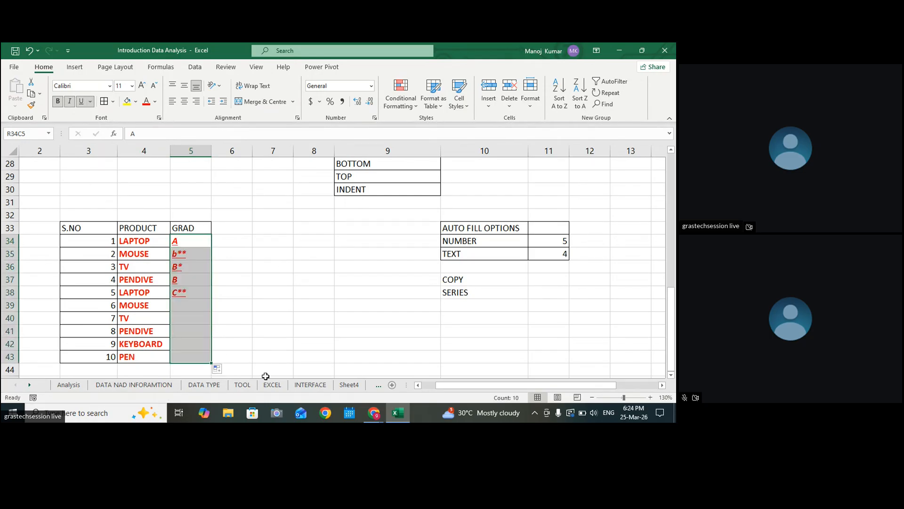
{"action": "left_click", "coordinate": [218, 370]}
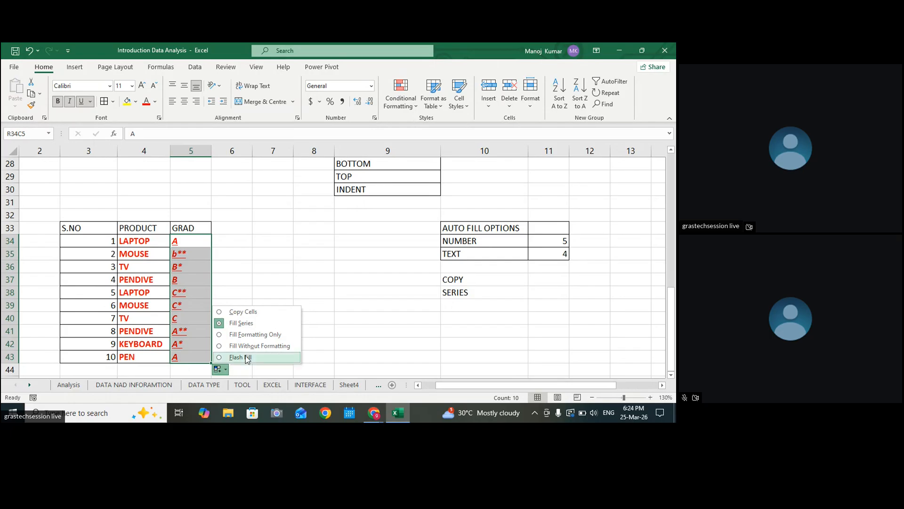
{"action": "left_click", "coordinate": [220, 347]}
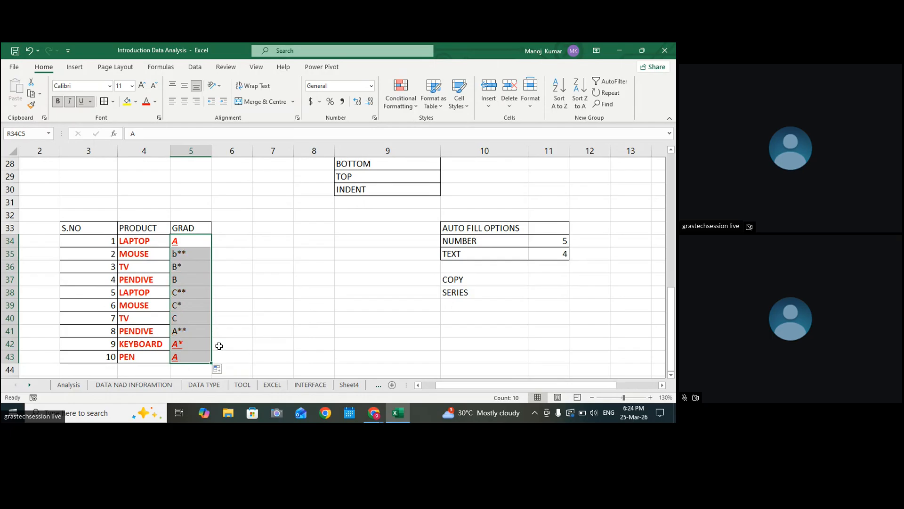
{"action": "left_click", "coordinate": [296, 342]}
Step: Add borders to the GRAD cells from R35C5 to R43C5
{"action": "left_click_drag", "start_coordinate": [192, 255], "coordinate": [192, 352]}
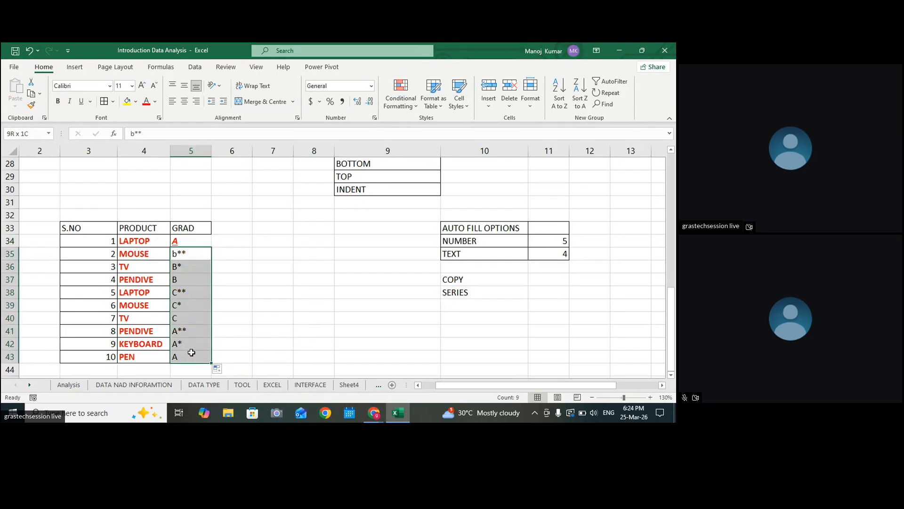
{"action": "left_click", "coordinate": [104, 101]}
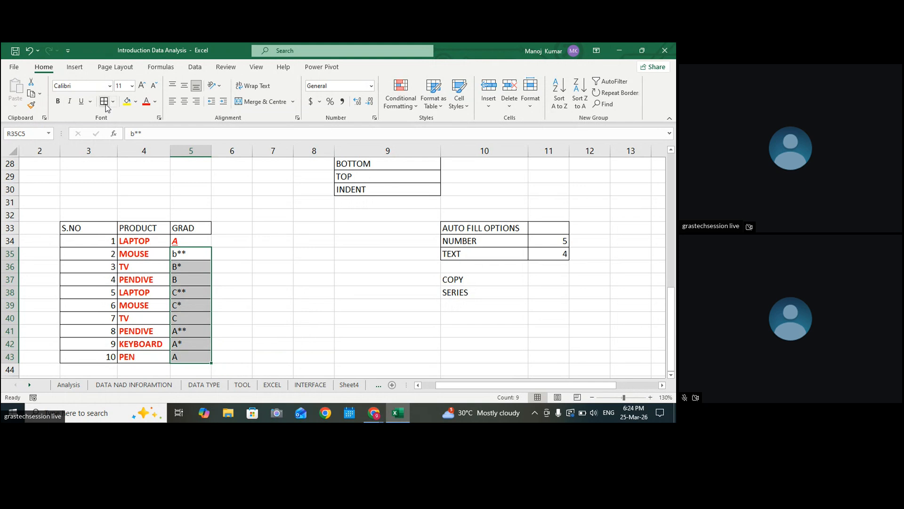
{"action": "left_click", "coordinate": [227, 251]}
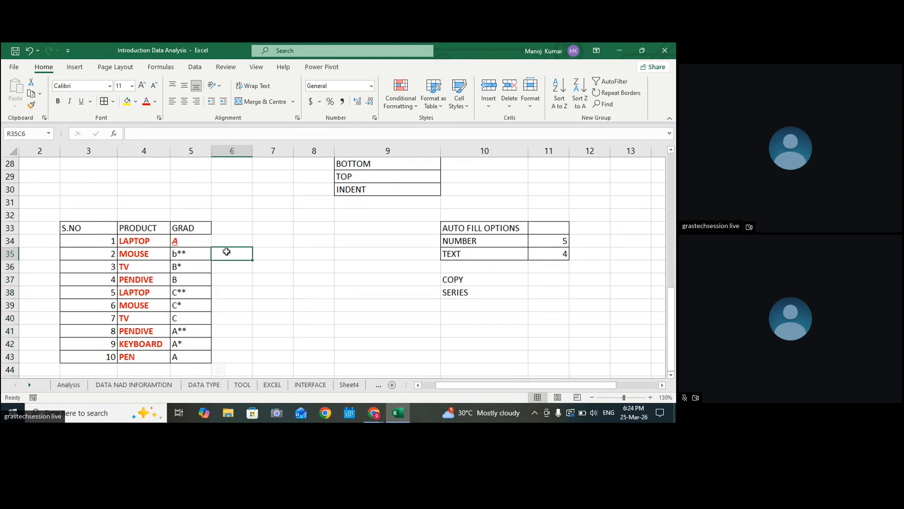
Step: Enter FILL FORMATTING ONLY in R39C10 below SERIES in the auto fill options list
{"action": "left_click", "coordinate": [459, 281]}
{"action": "left_click", "coordinate": [455, 293]}
{"action": "left_click", "coordinate": [455, 304]}
{"action": "left_click", "coordinate": [456, 293]}
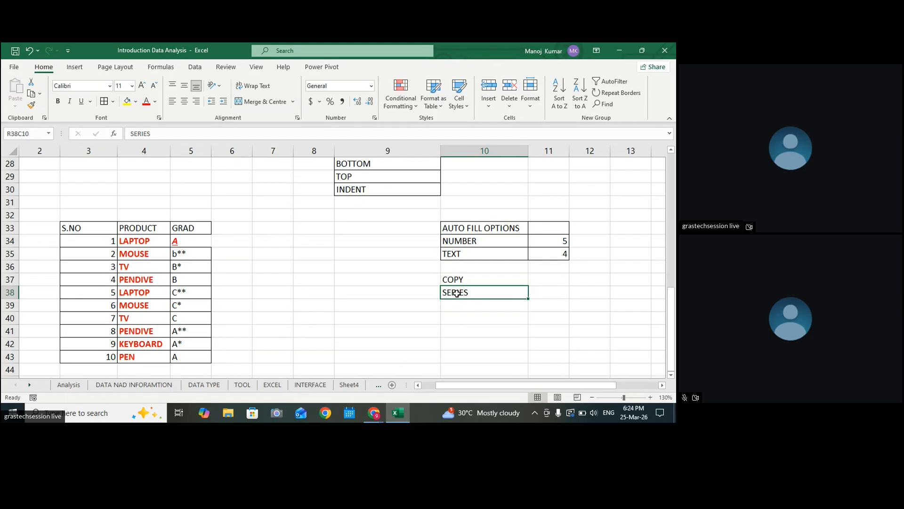
{"action": "left_click", "coordinate": [457, 304]}
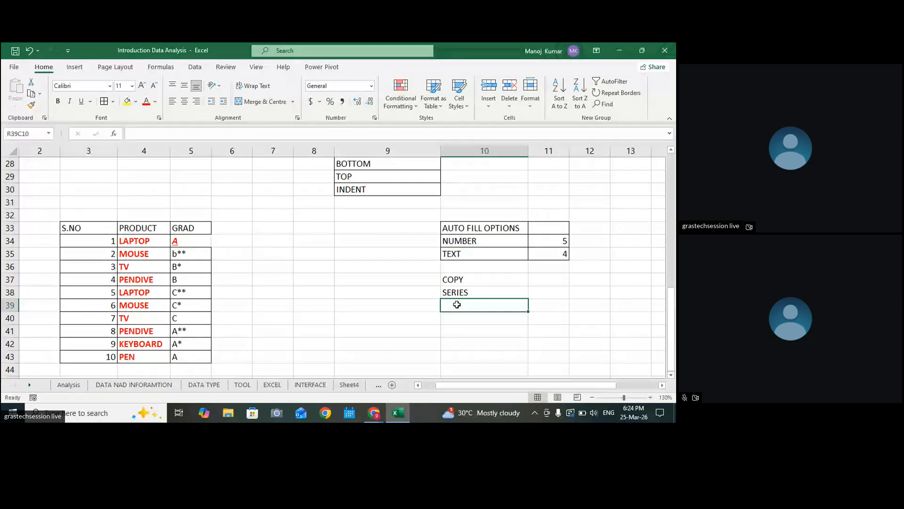
{"action": "type", "text": "FILL FOR"}
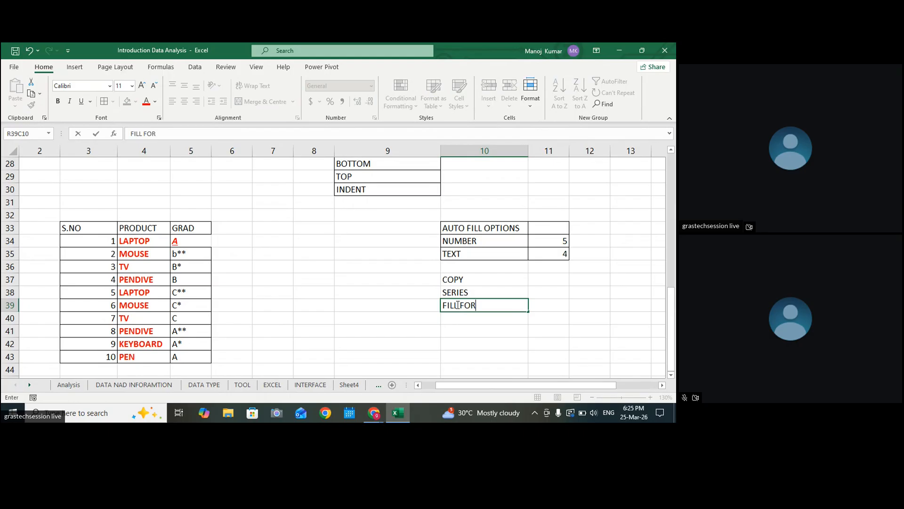
{"action": "type", "text": "ING"}
{"action": "type", "text": "ONLY"}
{"action": "key", "text": "Return"}
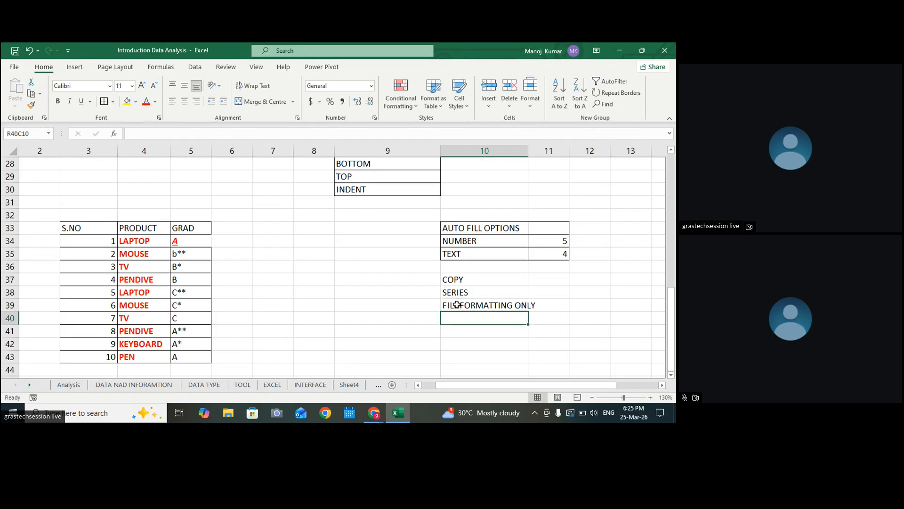
Step: Enter FILL WITHOUT FORMATTING in R40C10 as the next auto fill option
{"action": "type", "text": "W"}
{"action": "key", "text": "BackSpace"}
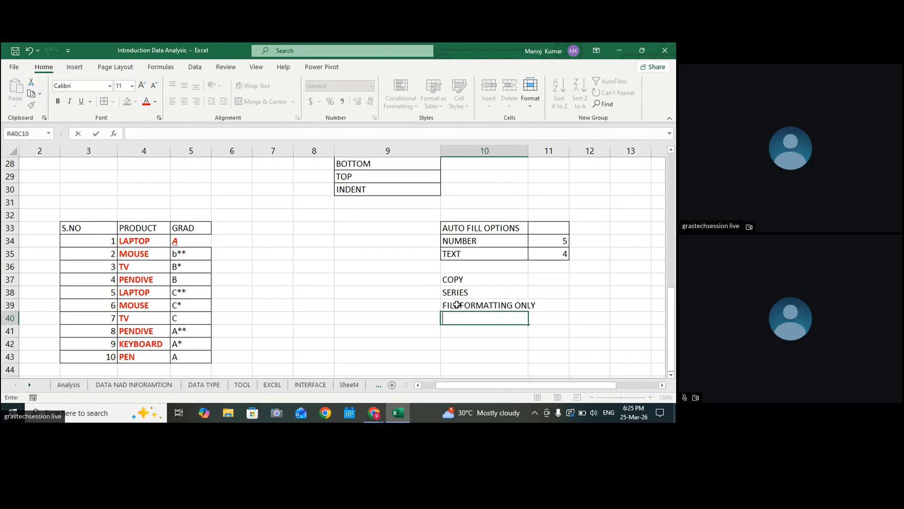
{"action": "type", "text": "FILL "}
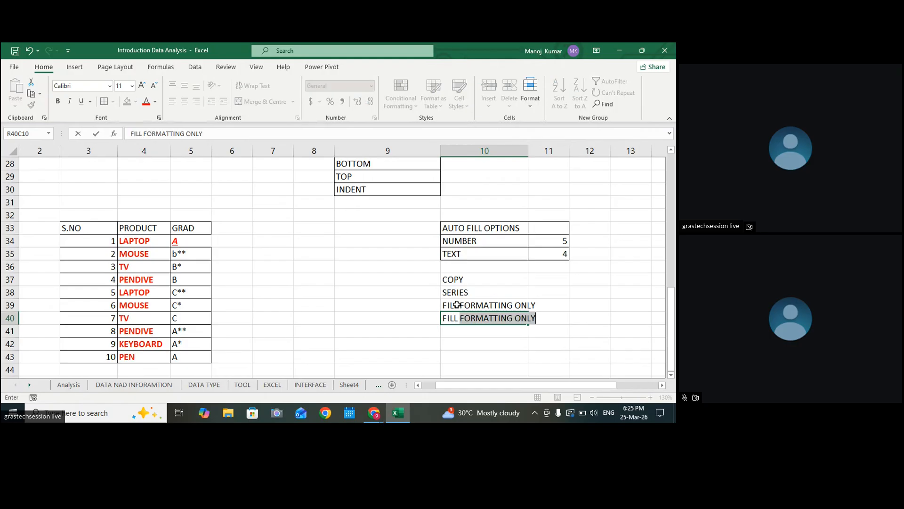
{"action": "type", "text": "WOT"}
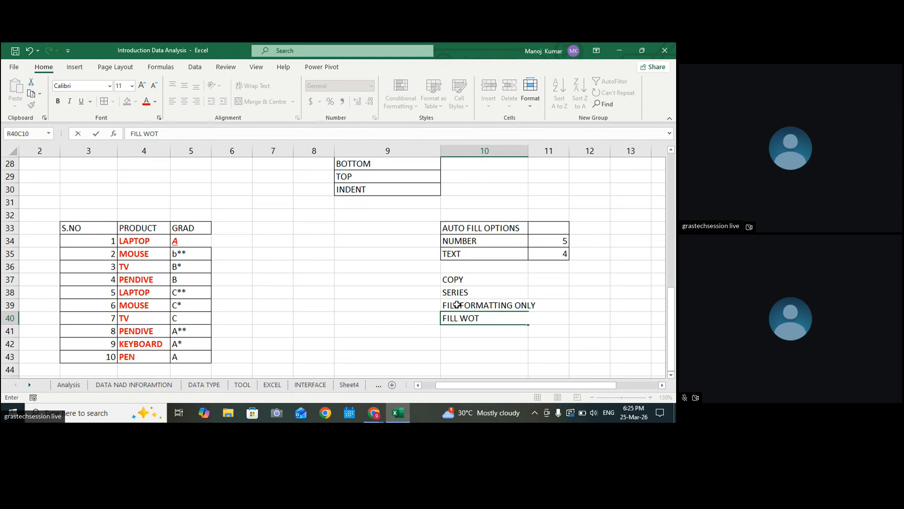
{"action": "key", "text": "BackSpace"}
{"action": "type", "text": "IOU"}
{"action": "key", "text": "BackSpace"}
{"action": "key", "text": "BackSpace"}
{"action": "type", "text": "THOUT FORMATTING"}
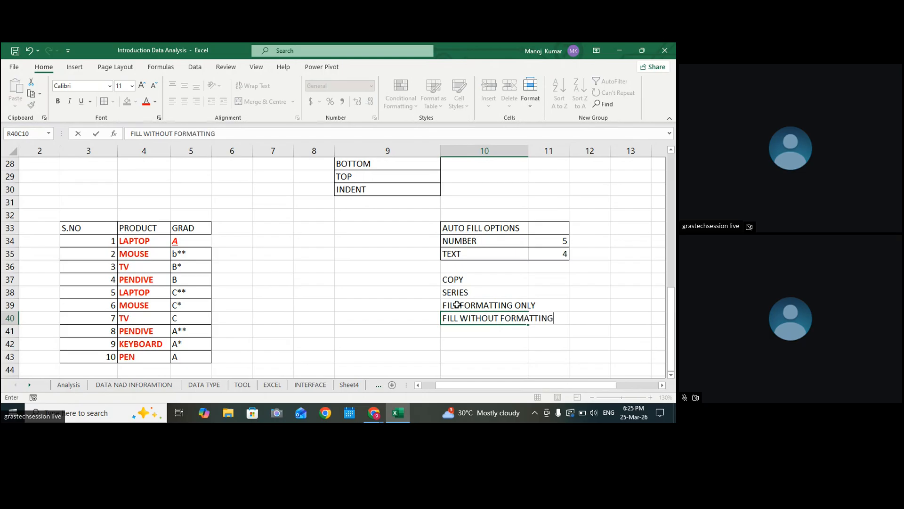
{"action": "left_click", "coordinate": [574, 320]}
Step: Enter FLASH FILL in R41C10 to complete the auto fill options list
{"action": "left_click", "coordinate": [474, 333]}
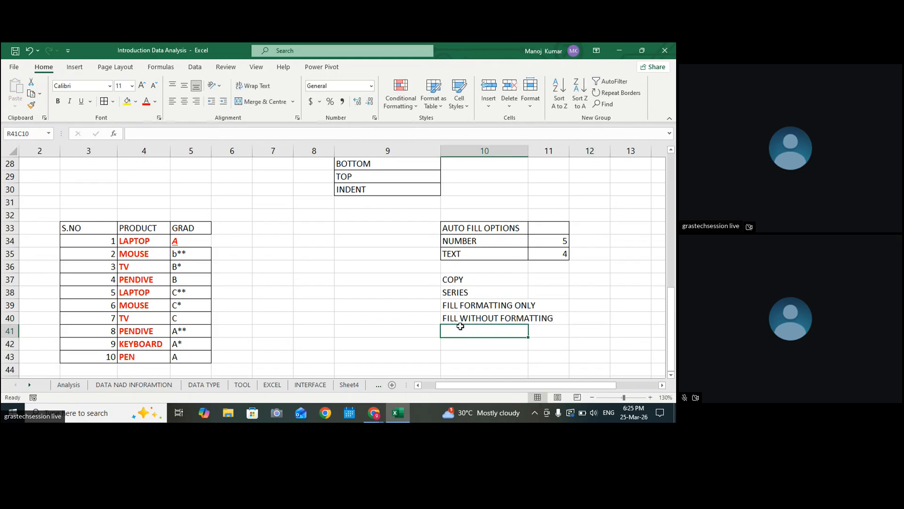
{"action": "type", "text": "FLAS"}
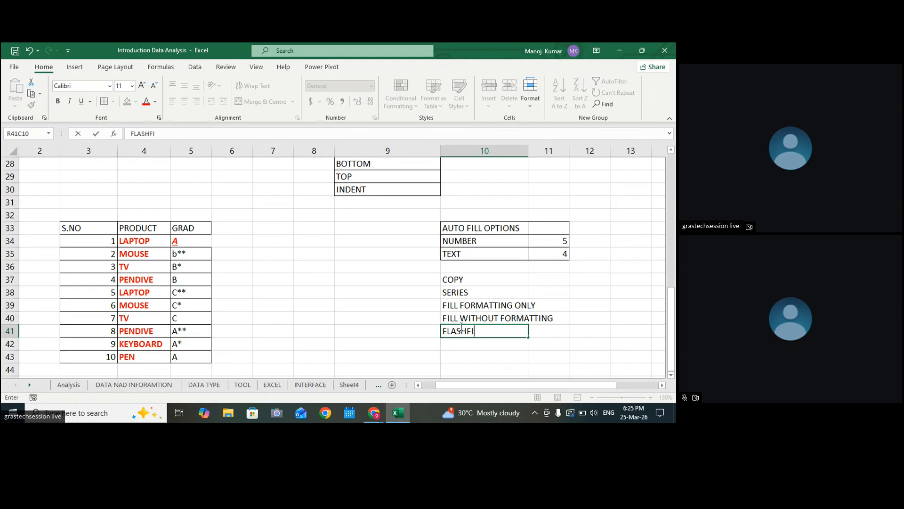
{"action": "type", "text": "H FILL"}
Step: Apply borders to the whole table from R33C3 to R43C5 and widen column 6 slightly
{"action": "left_click_drag", "start_coordinate": [102, 228], "coordinate": [190, 353]}
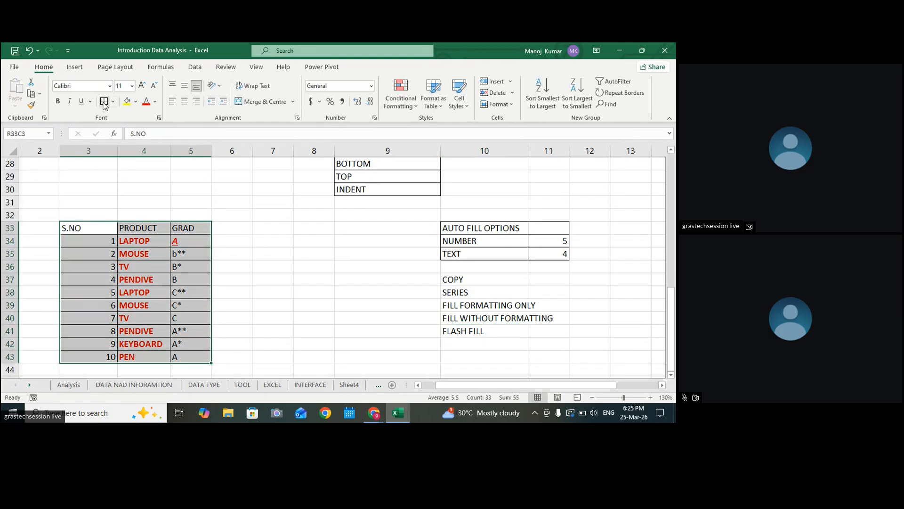
{"action": "left_click", "coordinate": [298, 219]}
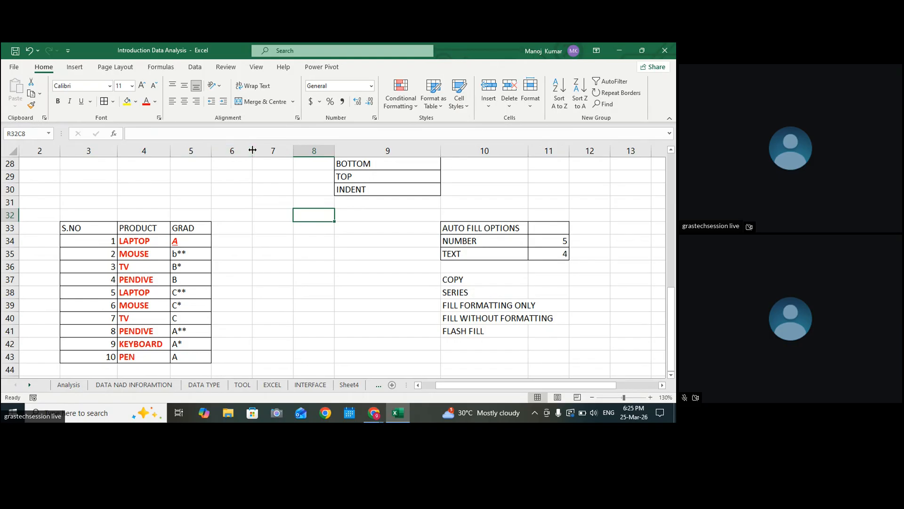
{"action": "left_click_drag", "start_coordinate": [252, 150], "coordinate": [267, 151]}
Step: Enter the heading PCODE in R33C6 beside the GRAD heading
{"action": "left_click", "coordinate": [217, 228]}
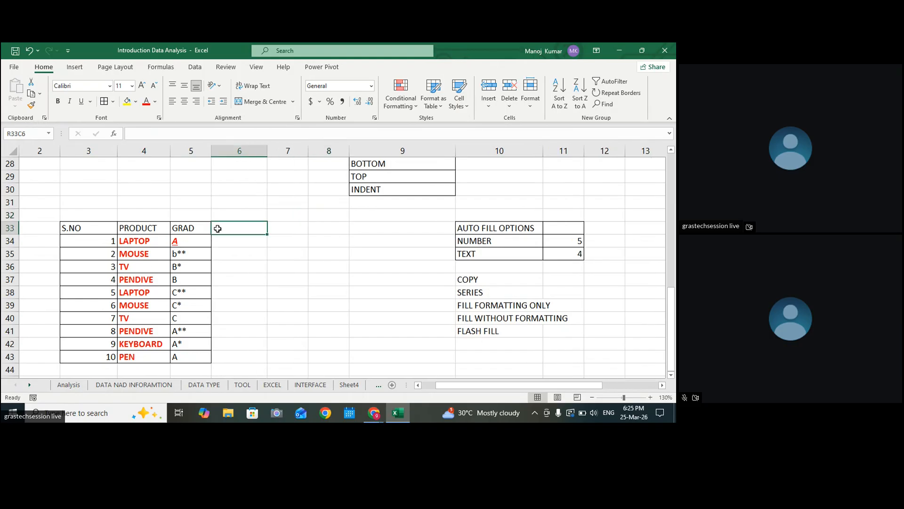
{"action": "type", "text": "DOEE"}
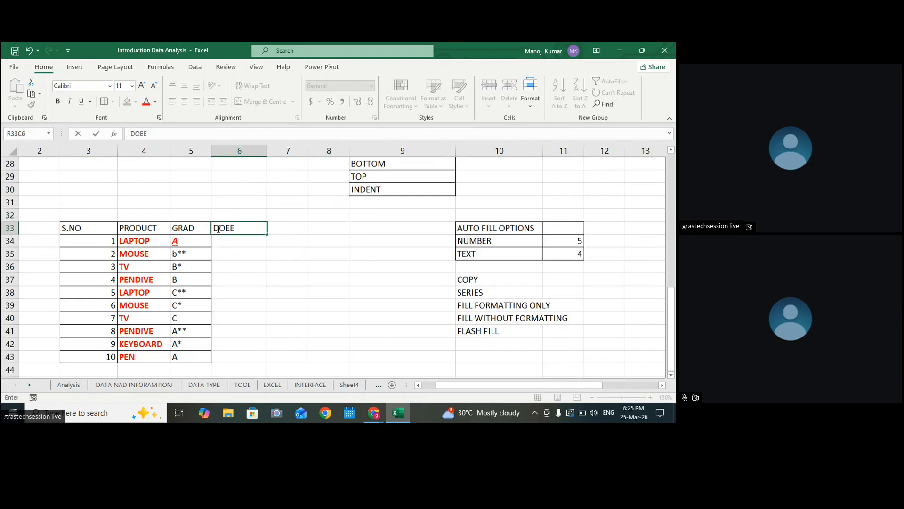
{"action": "key", "text": "BackSpace"}
{"action": "key", "text": "BackSpace"}
{"action": "key", "text": "BackSpace"}
{"action": "type", "text": "P"}
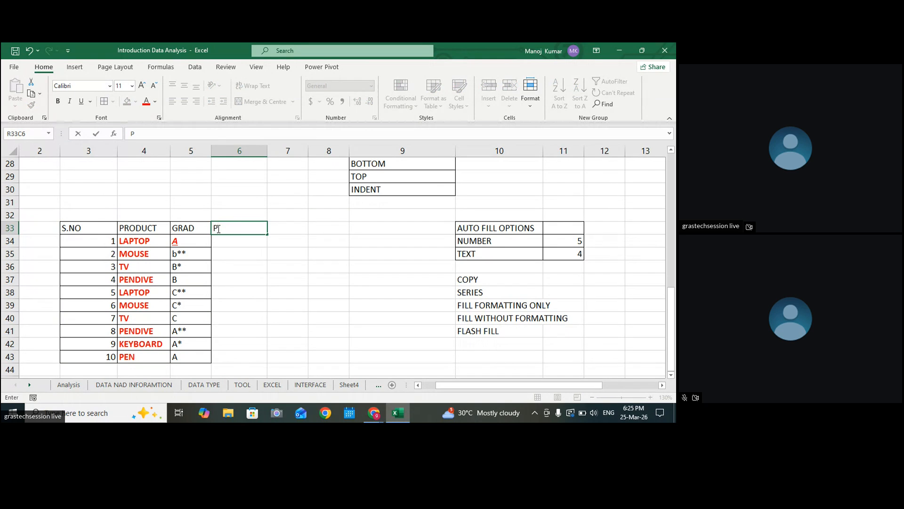
{"action": "type", "text": "CODE"}
{"action": "left_click", "coordinate": [367, 256]}
Step: Add borders to the empty PCODE cells from R34C6 to R43C6
{"action": "left_click", "coordinate": [218, 243]}
{"action": "left_click_drag", "start_coordinate": [224, 242], "coordinate": [223, 359]}
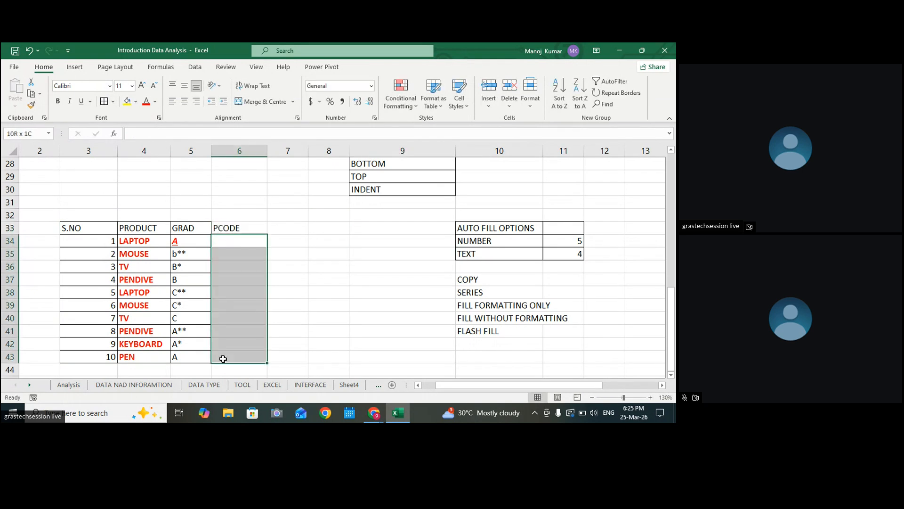
{"action": "left_click", "coordinate": [258, 219]}
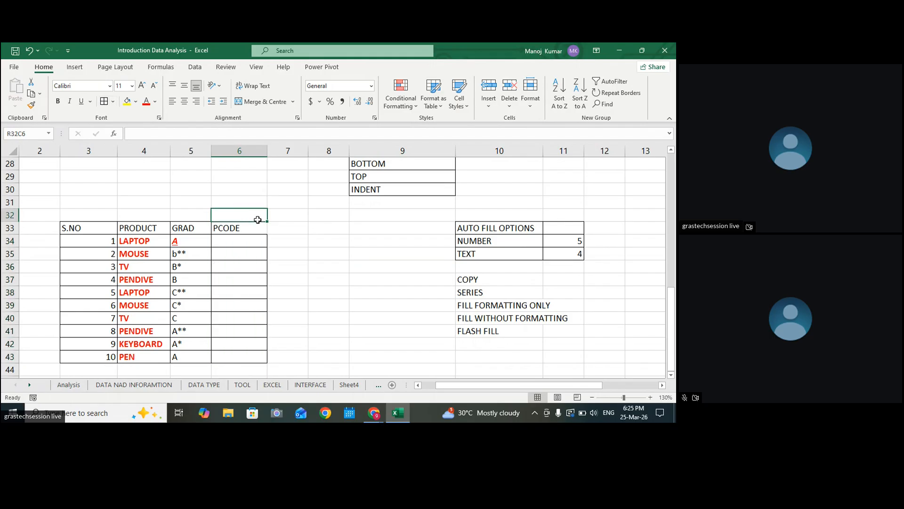
Step: Review the S.NO, PRODUCT and GRAD values in rows 34 to 43 as the parts of the product code
{"action": "left_click", "coordinate": [232, 265]}
{"action": "left_click", "coordinate": [105, 246]}
{"action": "left_click_drag", "start_coordinate": [105, 245], "coordinate": [110, 355]}
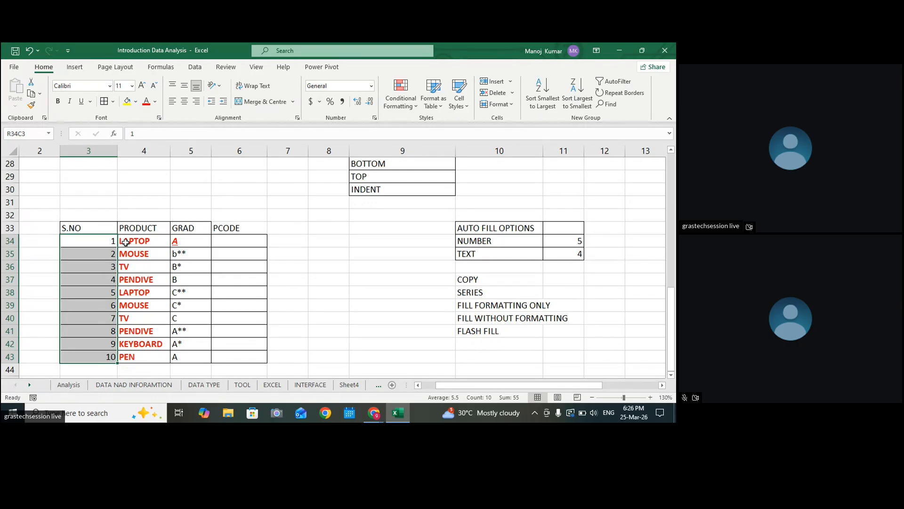
{"action": "left_click", "coordinate": [122, 242]}
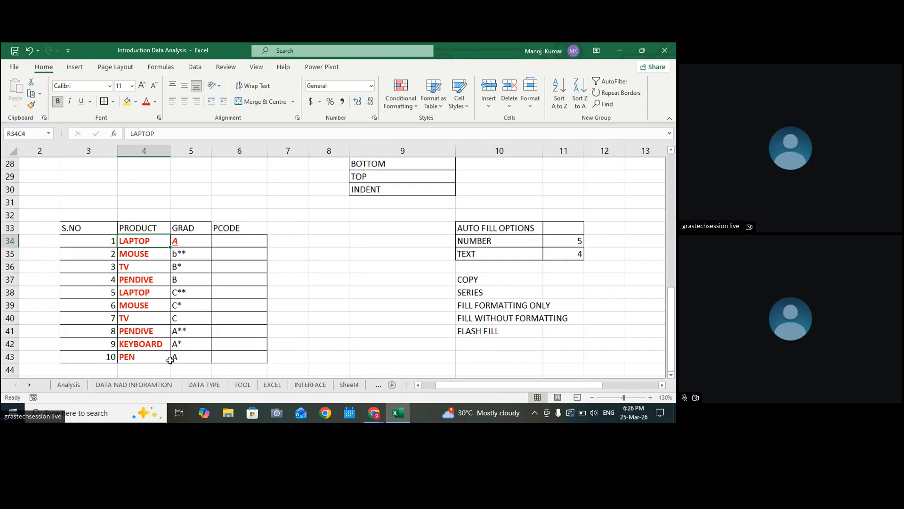
{"action": "scroll", "coordinate": [106, 354], "scroll_direction": "down", "scroll_amount": 1}
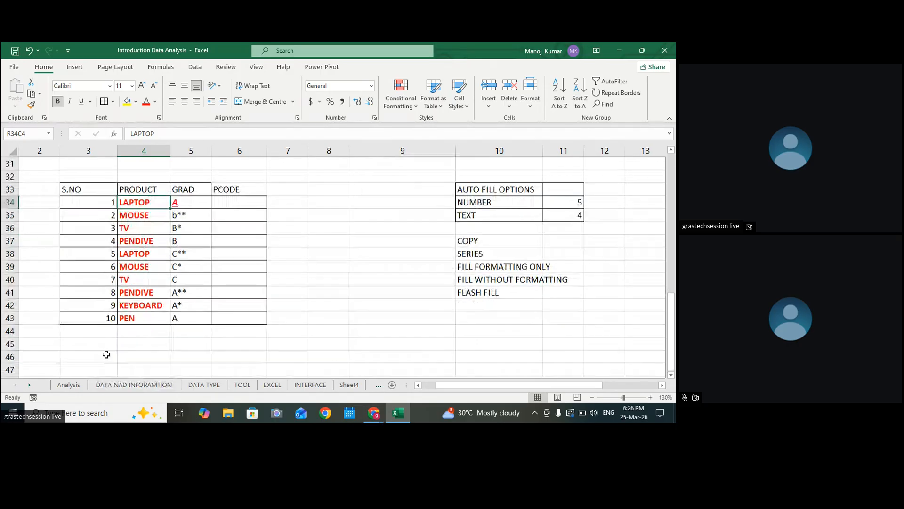
{"action": "left_click", "coordinate": [106, 332]}
{"action": "left_click_drag", "start_coordinate": [105, 202], "coordinate": [106, 315]}
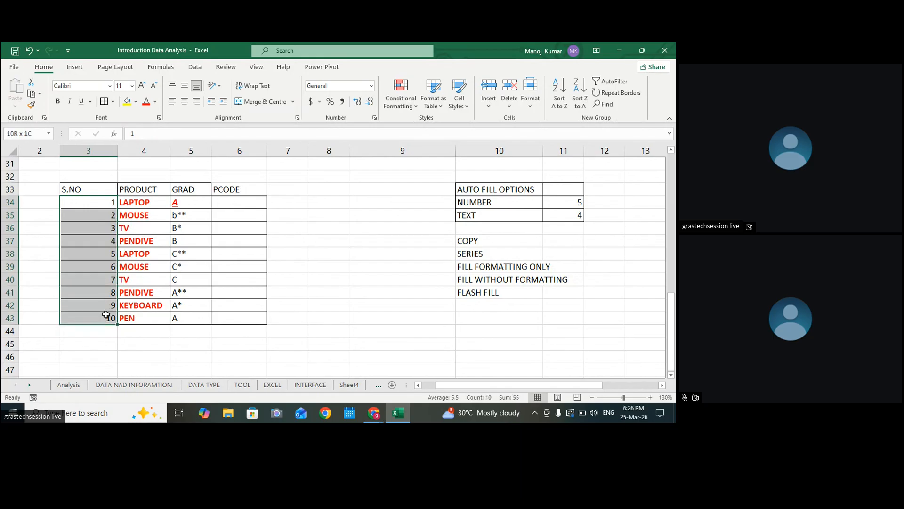
{"action": "left_click_drag", "start_coordinate": [132, 205], "coordinate": [128, 315]}
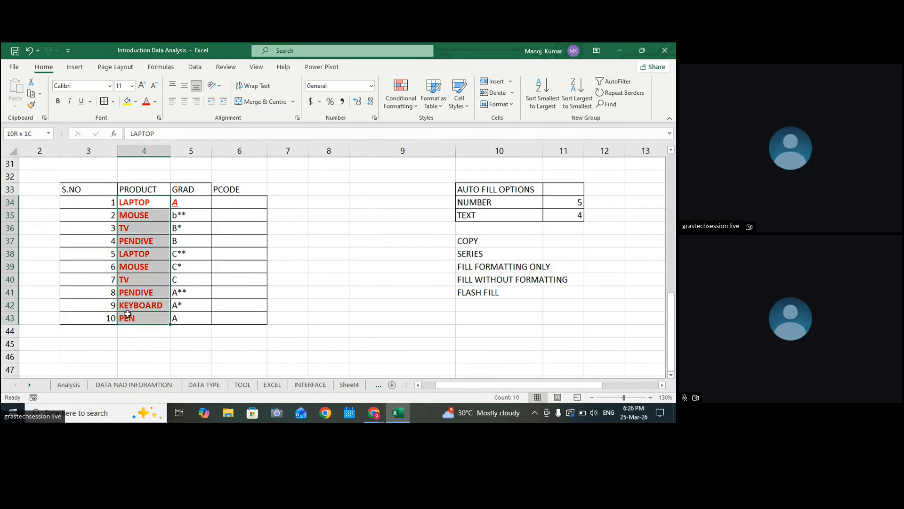
{"action": "left_click_drag", "start_coordinate": [191, 204], "coordinate": [193, 313]}
Step: Enter the sample product code 1-LP-A in R34C6 for the LAPTOP row
{"action": "left_click", "coordinate": [236, 201]}
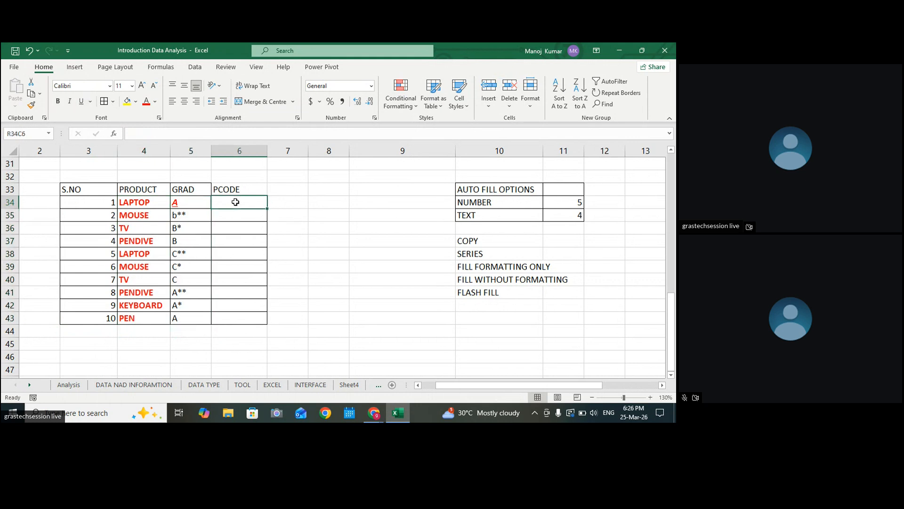
{"action": "type", "text": "1-LP-A"}
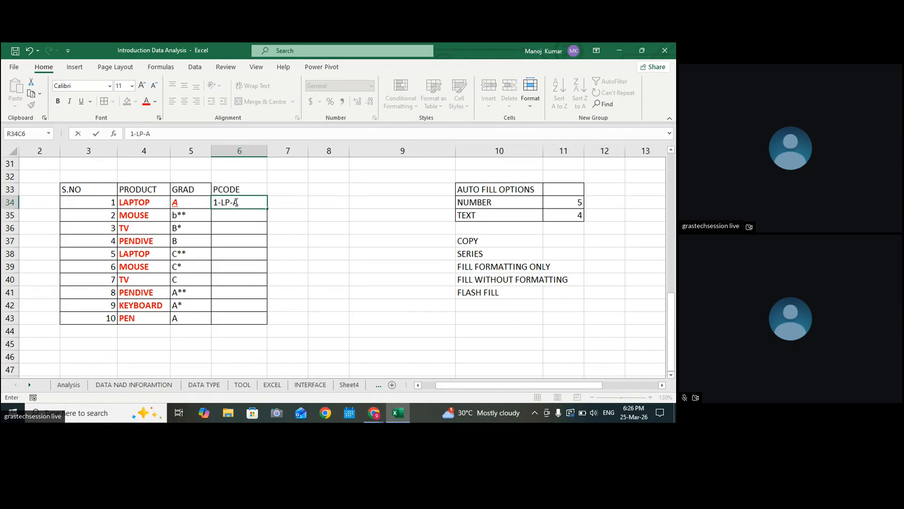
{"action": "left_click", "coordinate": [280, 203]}
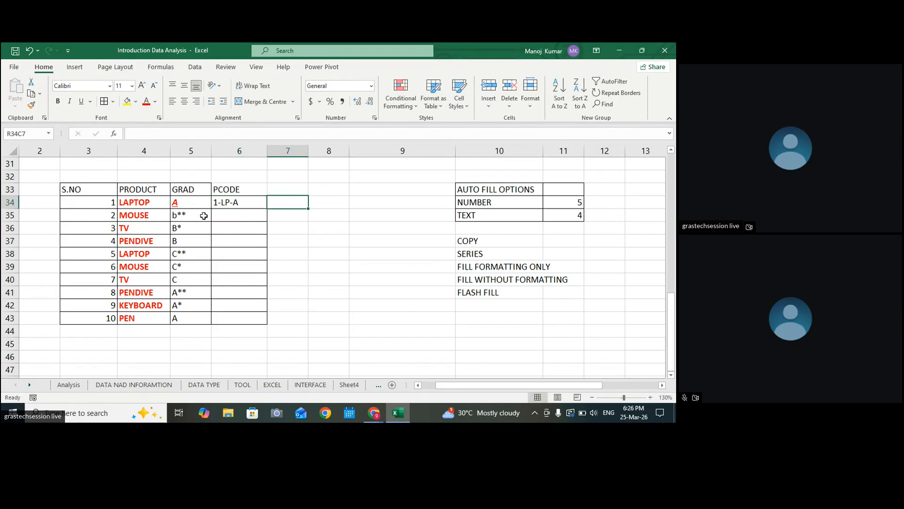
{"action": "left_click", "coordinate": [242, 203]}
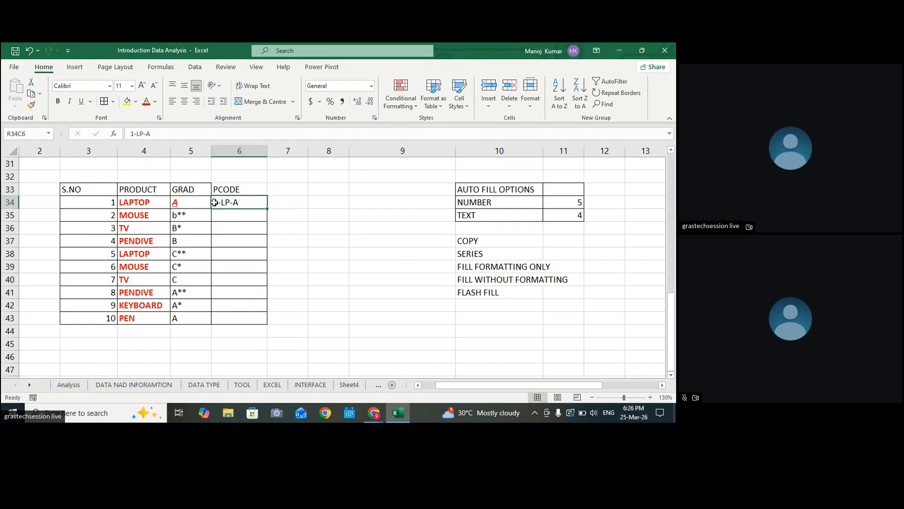
Step: Fill the product code from R34C6 down to R43C6 using the Flash Fill option
{"action": "left_click_drag", "start_coordinate": [268, 208], "coordinate": [259, 320]}
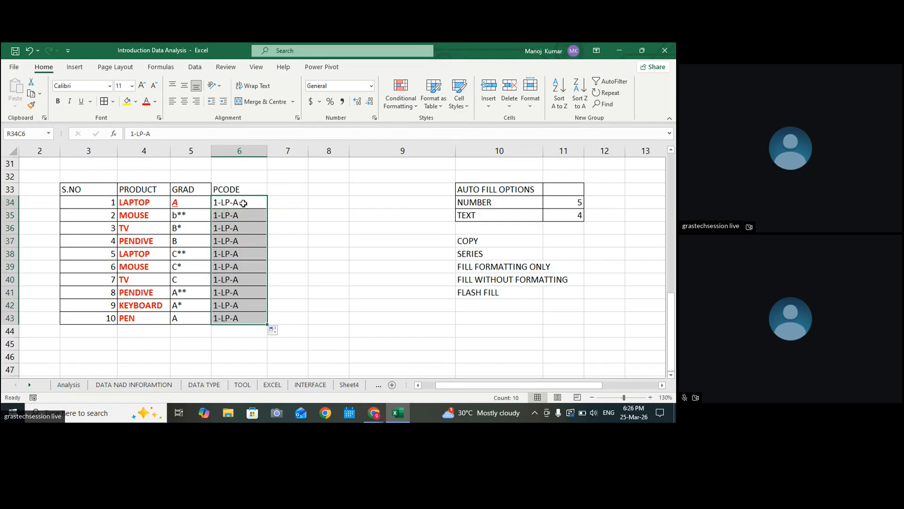
{"action": "left_click", "coordinate": [274, 331]}
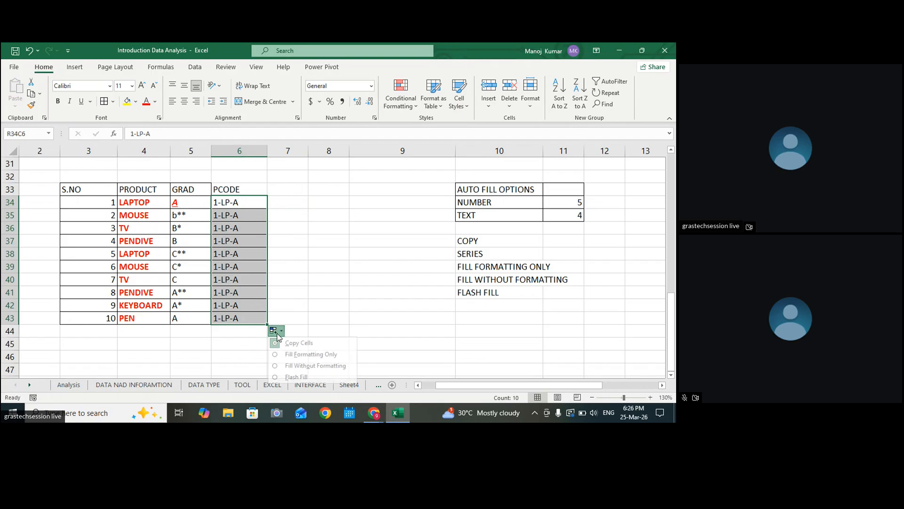
{"action": "left_click", "coordinate": [304, 381]}
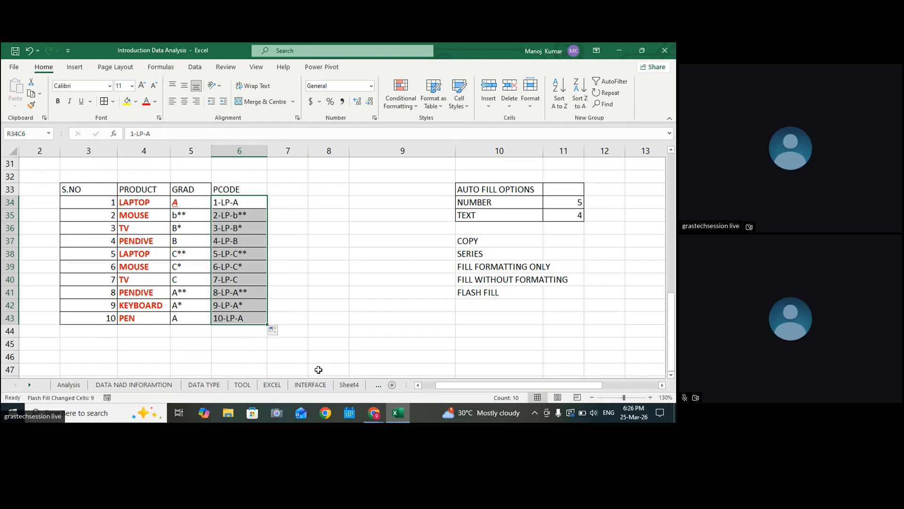
{"action": "left_click", "coordinate": [354, 330]}
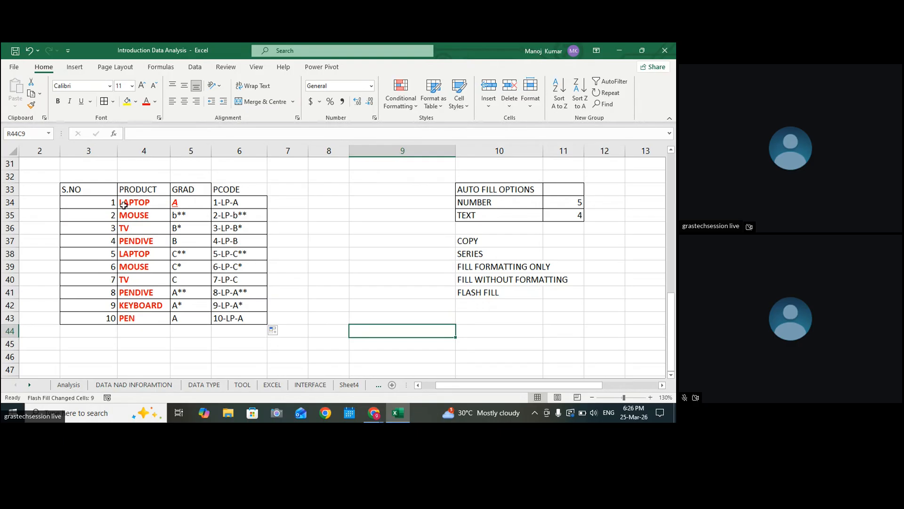
Step: Change the LAPTOP row's product code in R34C6 to 1-LA-A so Flash Fill follows the product's first two letters
{"action": "double_click", "coordinate": [229, 202]}
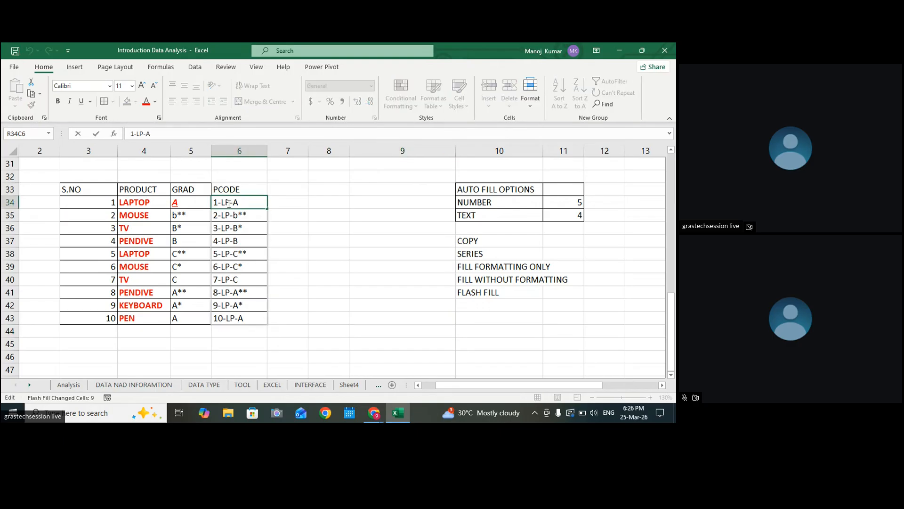
{"action": "key", "text": "BackSpace"}
{"action": "type", "text": "A"}
{"action": "left_click", "coordinate": [315, 216]}
{"action": "left_click", "coordinate": [237, 202]}
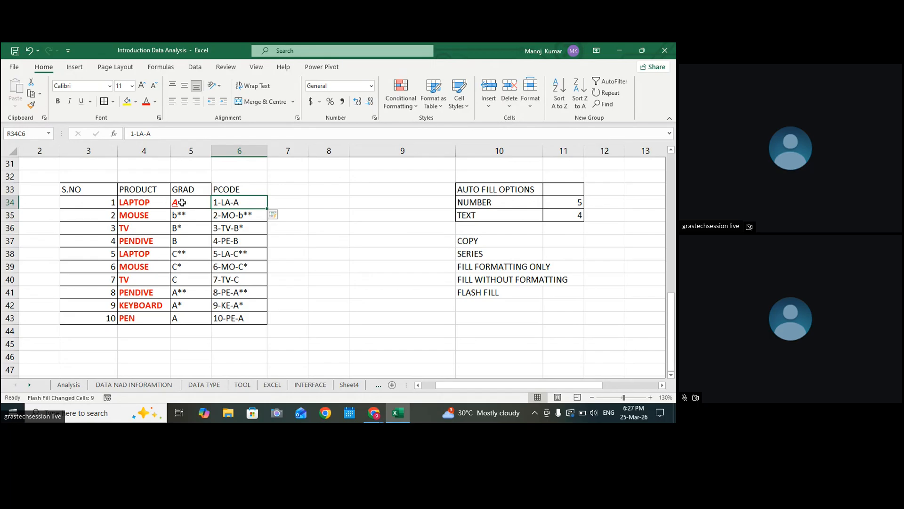
Step: Open the MOUSE row's product code in R35C6 for editing
{"action": "double_click", "coordinate": [256, 215]}
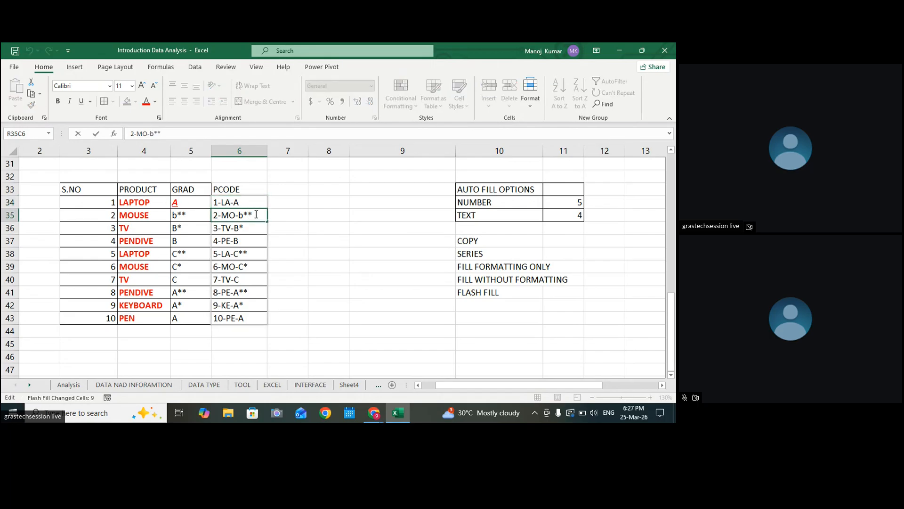
Step: Correct the MOUSE row's PCODE to 2-MO-B so Flash Fill drops the asterisks from the other codes
{"action": "key", "text": "BackSpace"}
{"action": "key", "text": "BackSpace"}
{"action": "type", "text": "B"}
{"action": "key", "text": "Return"}
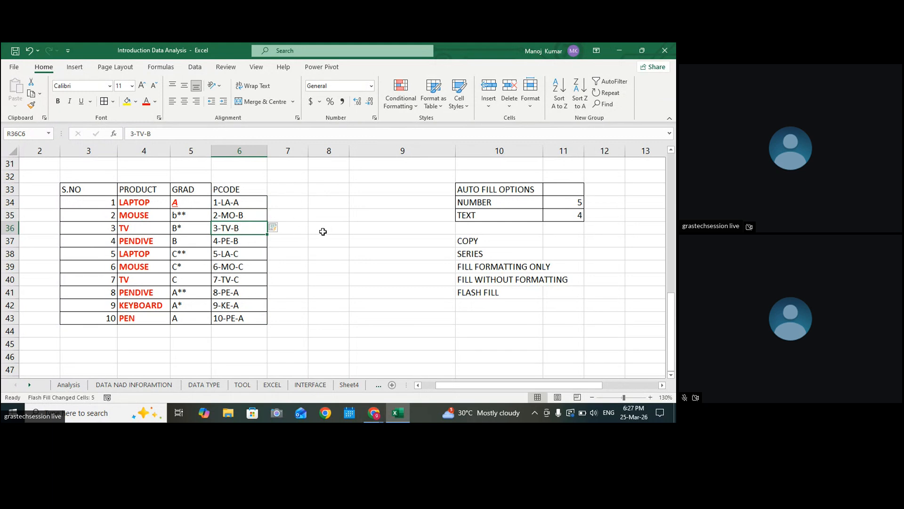
Step: Examine how the PCODE values combine the S.NO, PRODUCT and GRAD columns, using the LAPTOP row as the pattern
{"action": "left_click_drag", "start_coordinate": [230, 202], "coordinate": [233, 318]}
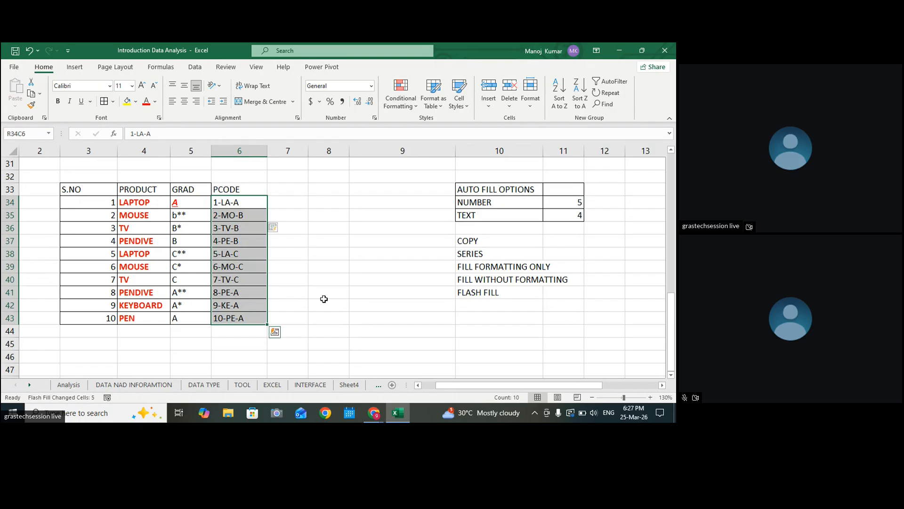
{"action": "left_click", "coordinate": [496, 293]}
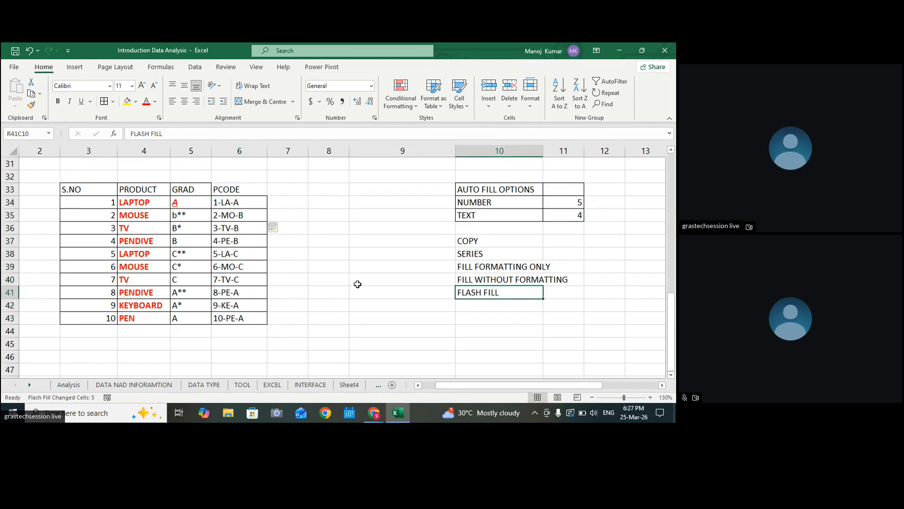
{"action": "left_click", "coordinate": [233, 203]}
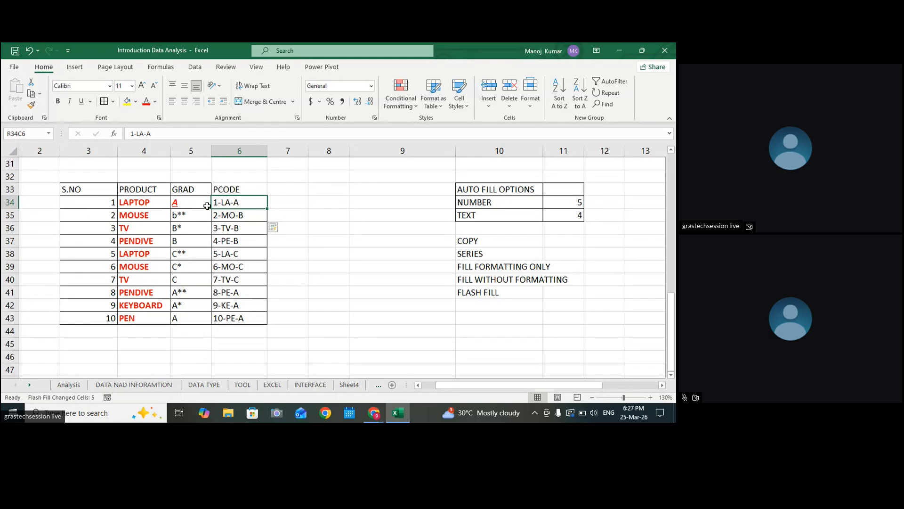
{"action": "left_click", "coordinate": [478, 290]}
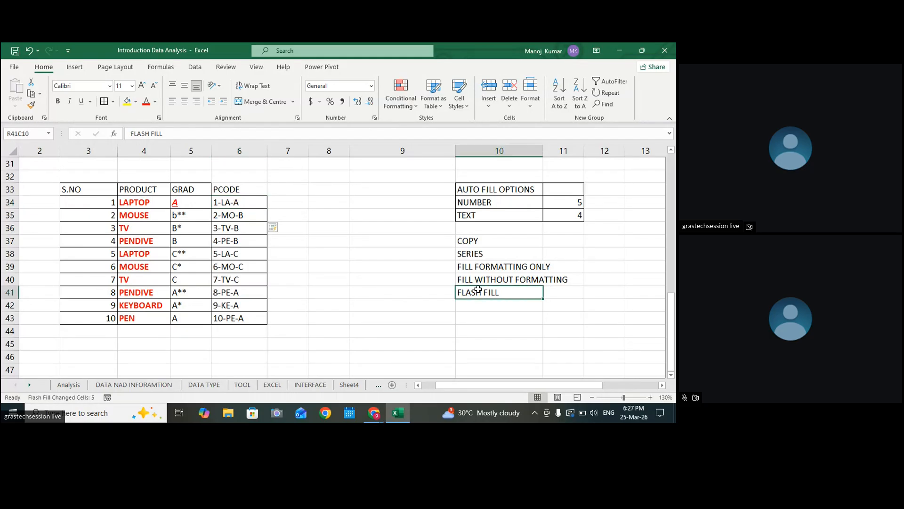
{"action": "left_click", "coordinate": [242, 207]}
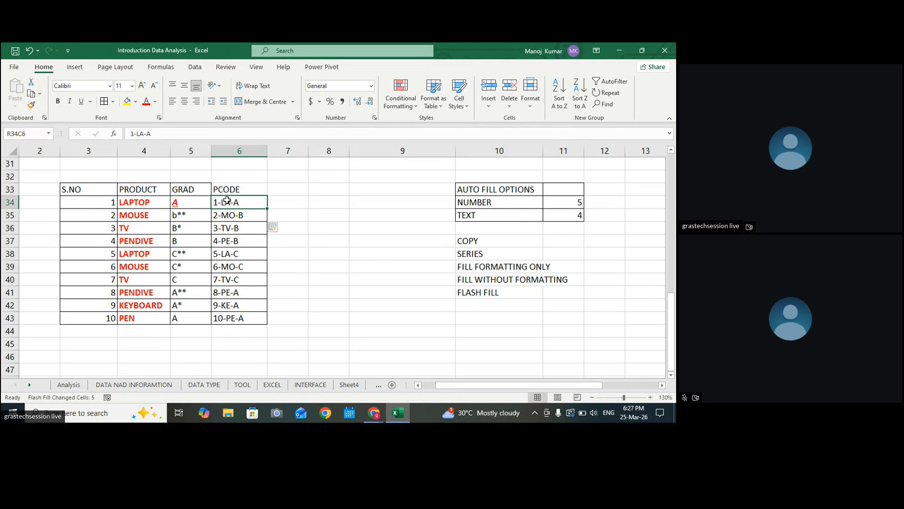
{"action": "left_click", "coordinate": [323, 193]}
{"action": "left_click", "coordinate": [236, 203]}
{"action": "left_click_drag", "start_coordinate": [103, 204], "coordinate": [195, 203]}
{"action": "left_click", "coordinate": [238, 203]}
{"action": "left_click", "coordinate": [108, 200]}
{"action": "left_click", "coordinate": [124, 203]}
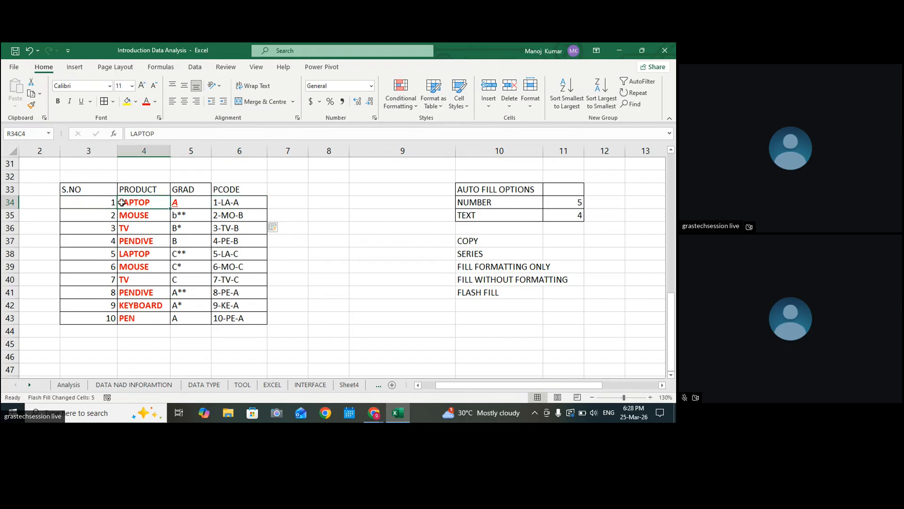
{"action": "left_click", "coordinate": [175, 203]}
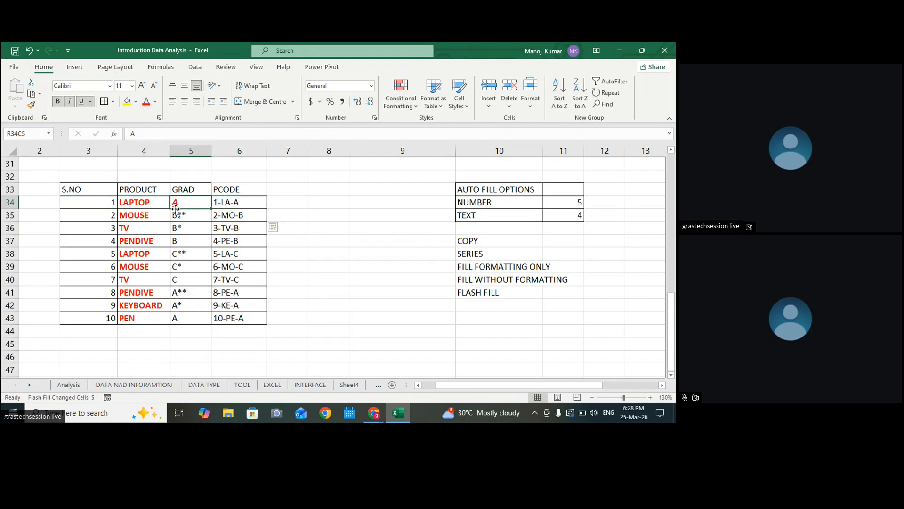
{"action": "left_click", "coordinate": [245, 202]}
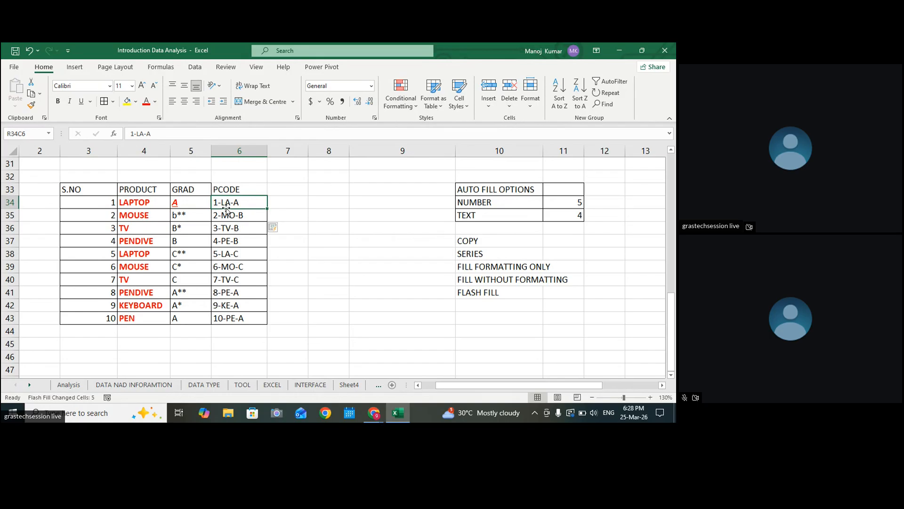
{"action": "left_click_drag", "start_coordinate": [243, 202], "coordinate": [111, 200]}
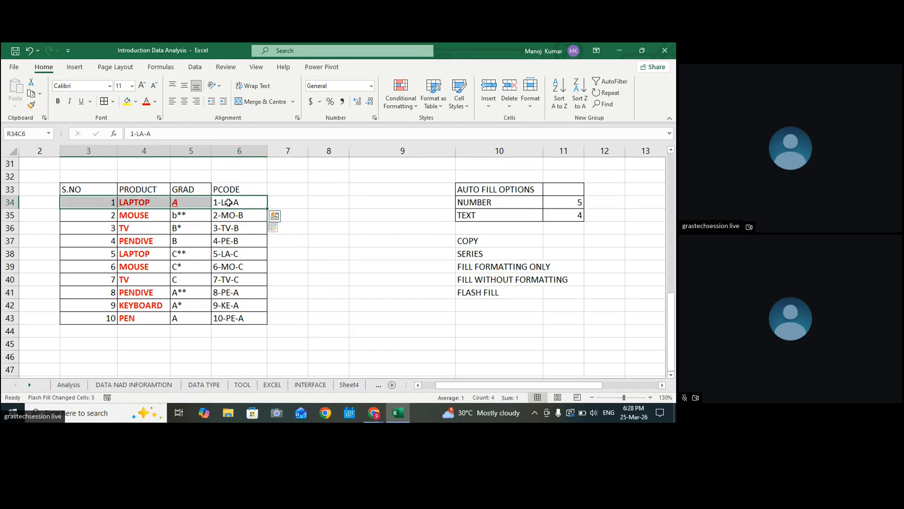
{"action": "left_click_drag", "start_coordinate": [227, 217], "coordinate": [226, 318]}
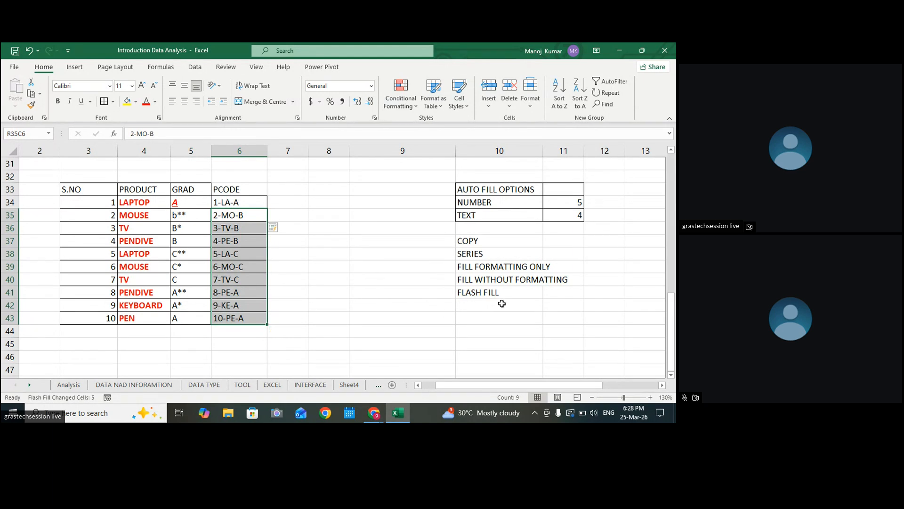
Step: Apply all borders to the COPY to FLASH FILL list and to the product table extended through column 8
{"action": "left_click", "coordinate": [497, 293]}
{"action": "left_click_drag", "start_coordinate": [490, 257], "coordinate": [490, 293]}
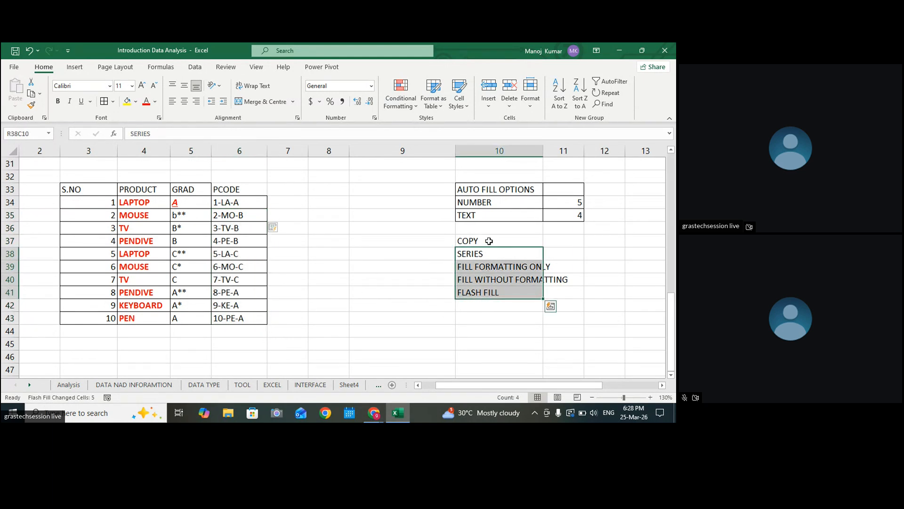
{"action": "left_click_drag", "start_coordinate": [490, 240], "coordinate": [485, 292]}
{"action": "left_click", "coordinate": [105, 102]}
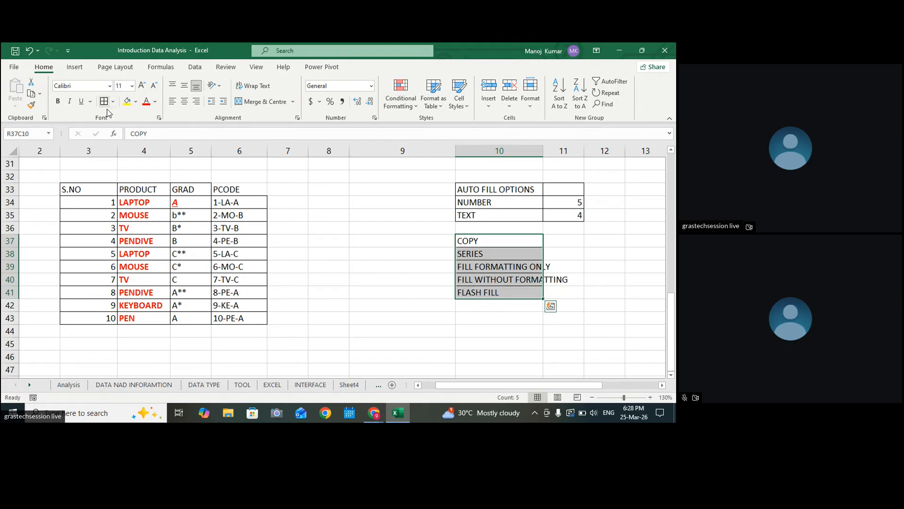
{"action": "left_click_drag", "start_coordinate": [87, 190], "coordinate": [329, 311]}
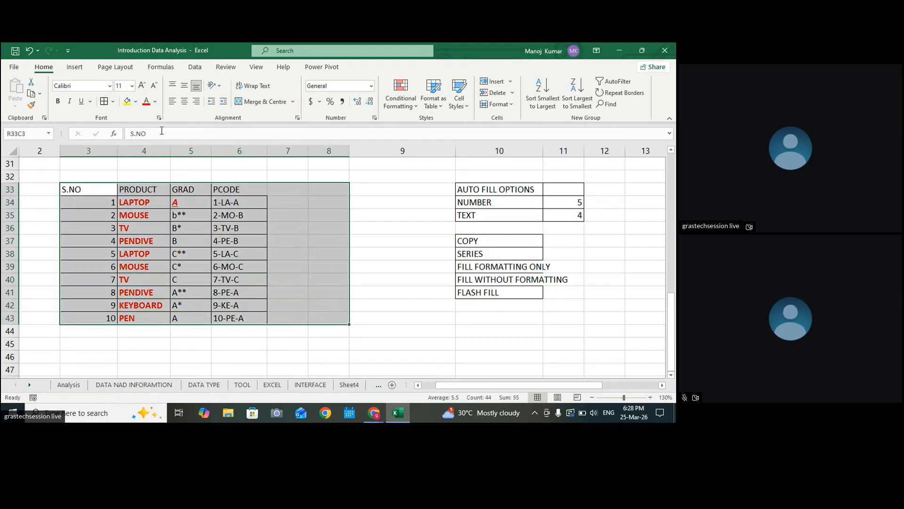
{"action": "left_click", "coordinate": [104, 102]}
Step: Add a UNIT header in column 7 and enter 100 and 200 in the first two rows below it
{"action": "left_click", "coordinate": [289, 196]}
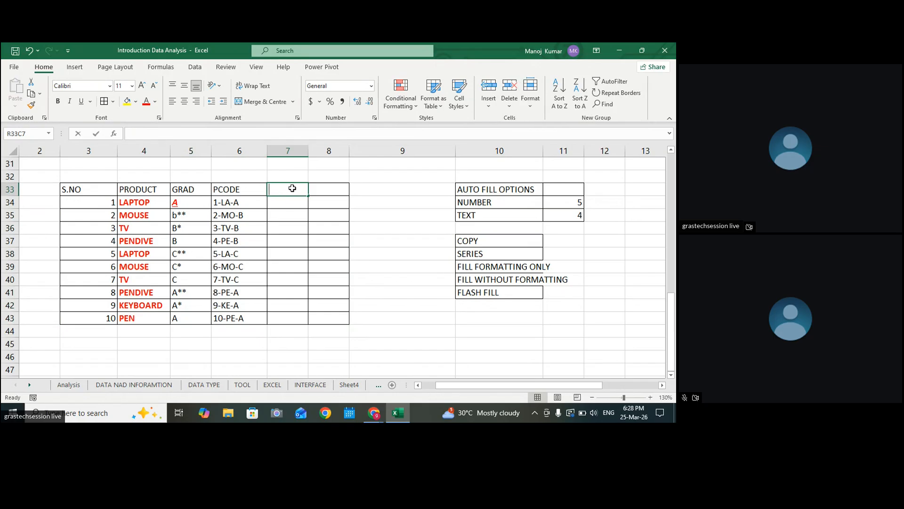
{"action": "type", "text": "UNIT"}
{"action": "left_click", "coordinate": [288, 203]}
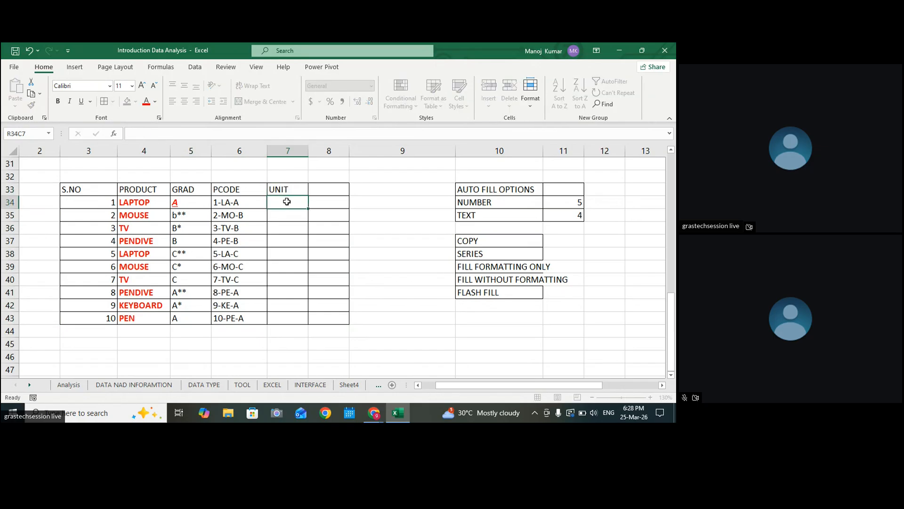
{"action": "type", "text": "100"}
{"action": "key", "text": "Return"}
{"action": "type", "text": "200"}
{"action": "key", "text": "Return"}
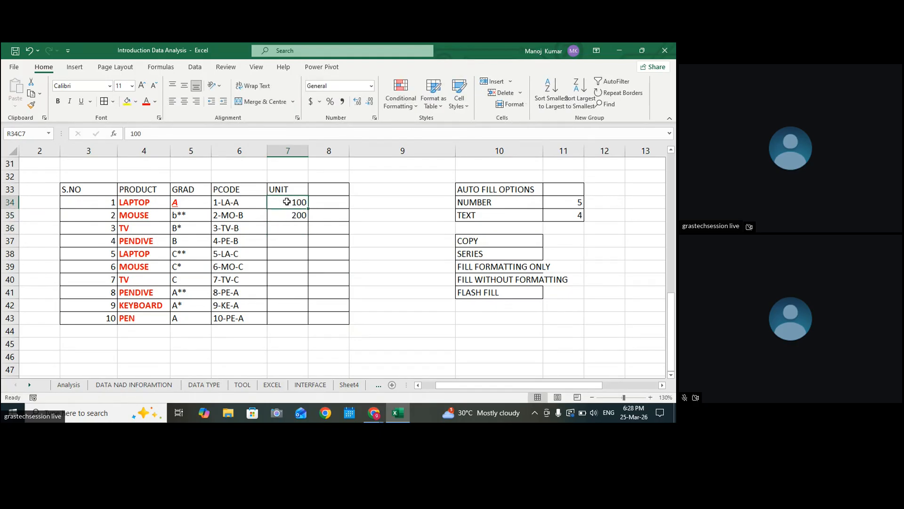
Step: Try filling 100 down column 8 to row 43 as a series, and clear the trial values
{"action": "left_click", "coordinate": [315, 201]}
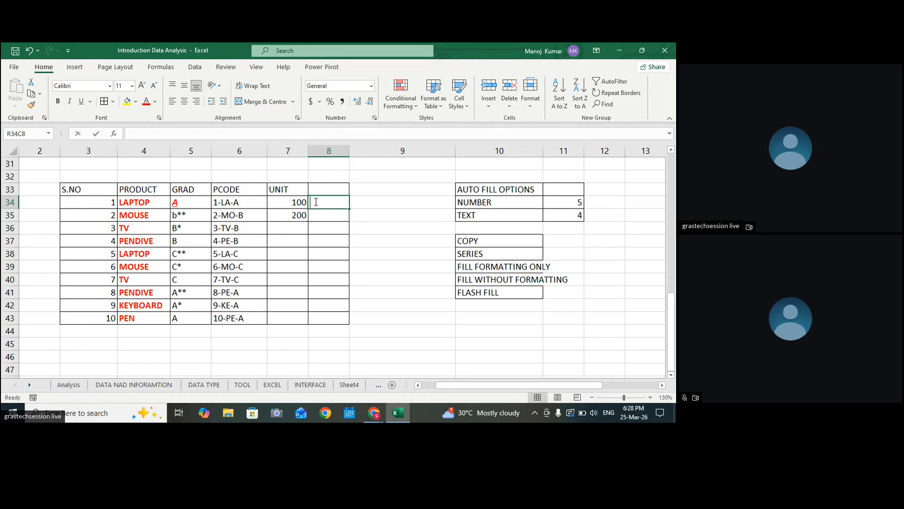
{"action": "type", "text": "00"}
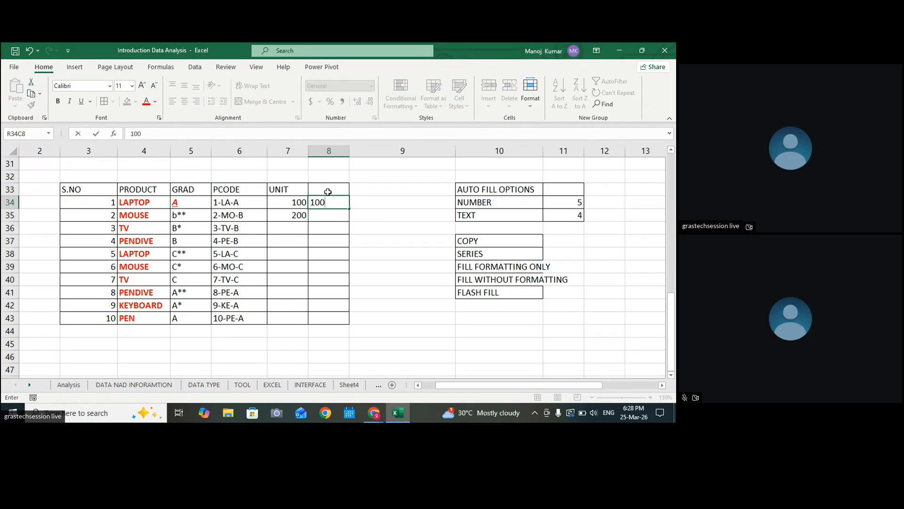
{"action": "left_click_drag", "start_coordinate": [399, 212], "coordinate": [348, 325]}
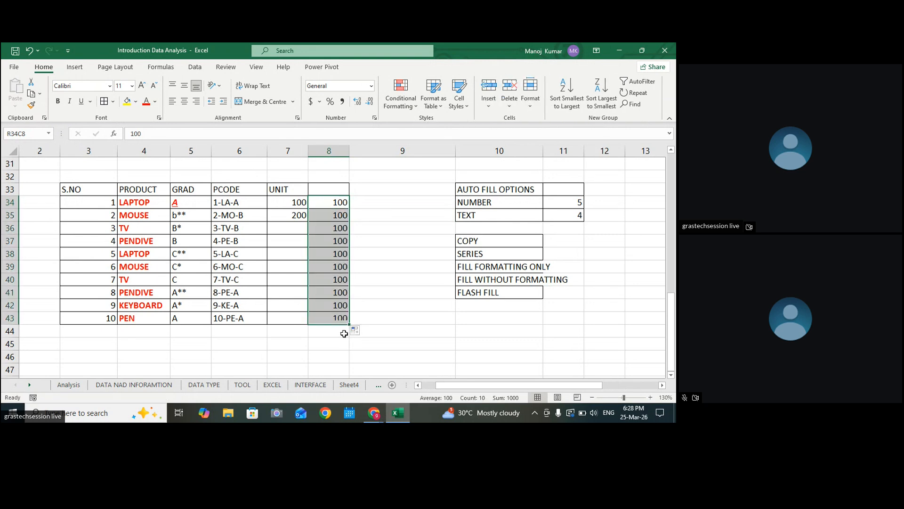
{"action": "left_click", "coordinate": [354, 329]}
{"action": "left_click", "coordinate": [382, 354]}
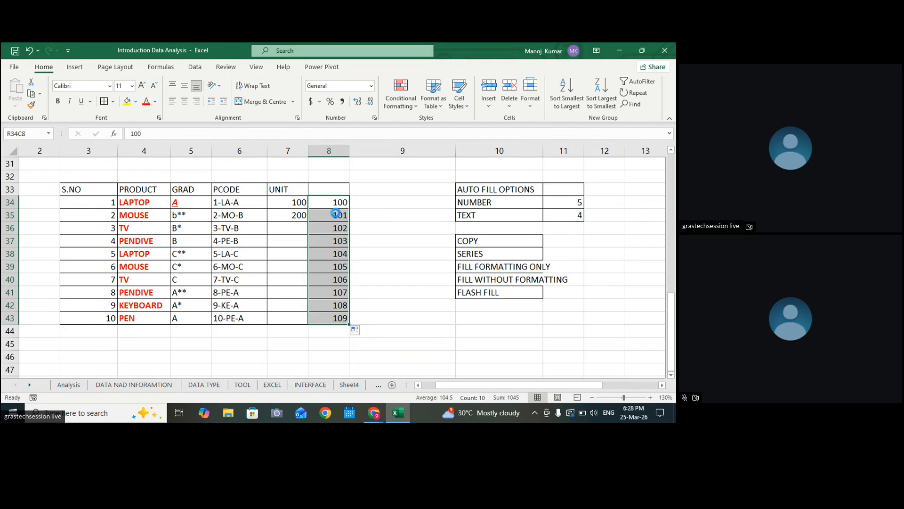
{"action": "key", "text": "Delete"}
{"action": "left_click", "coordinate": [406, 213]}
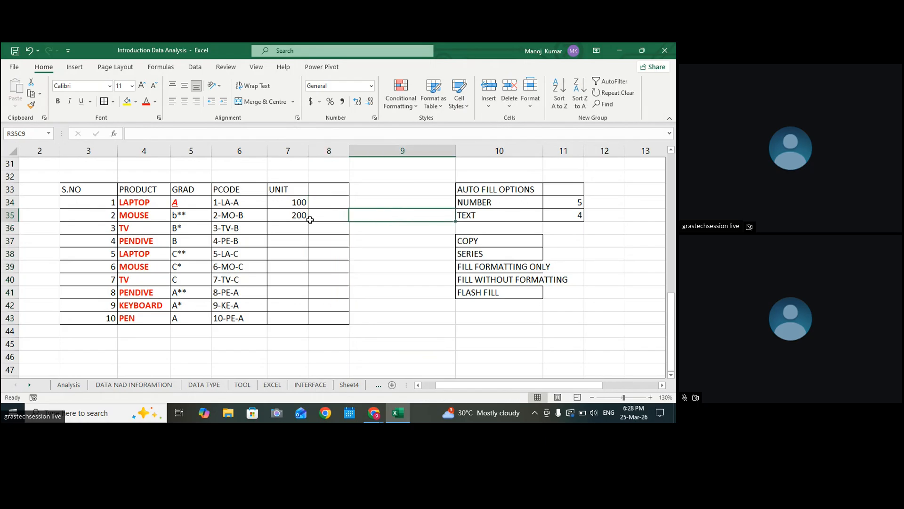
Step: Auto fill the UNIT column down to row 43, continuing the pattern of 100 and 200
{"action": "left_click_drag", "start_coordinate": [296, 203], "coordinate": [296, 216]}
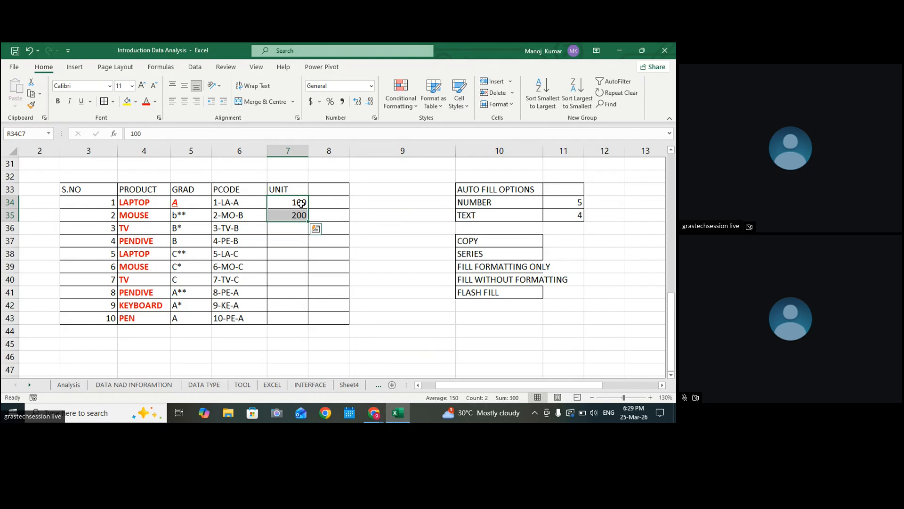
{"action": "left_click", "coordinate": [391, 204]}
{"action": "left_click_drag", "start_coordinate": [298, 202], "coordinate": [304, 319]}
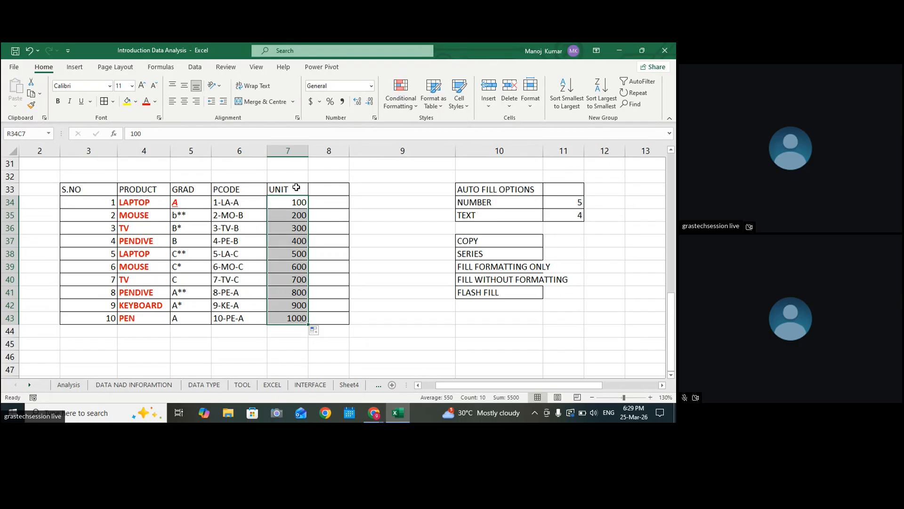
{"action": "left_click", "coordinate": [295, 216]}
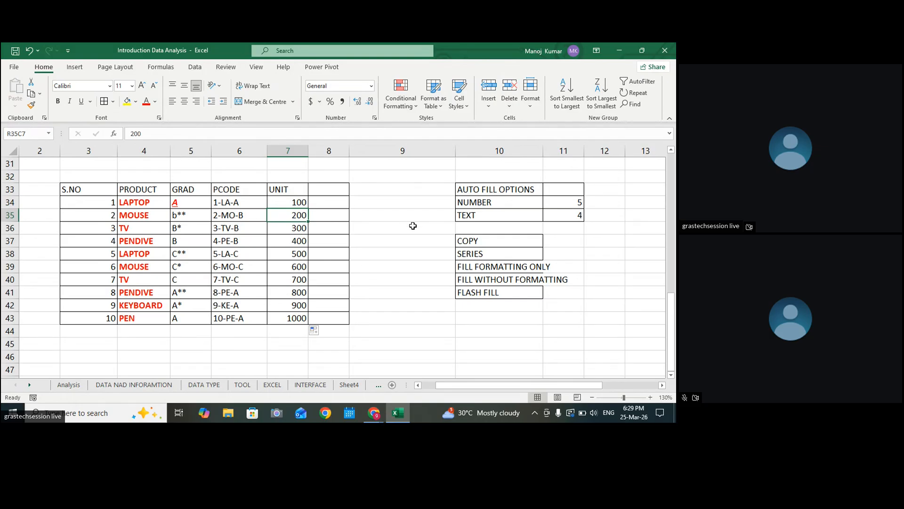
Step: Add a PRICE header in column 8 and enter 100 and 120 in the first two rows below it
{"action": "left_click", "coordinate": [323, 189]}
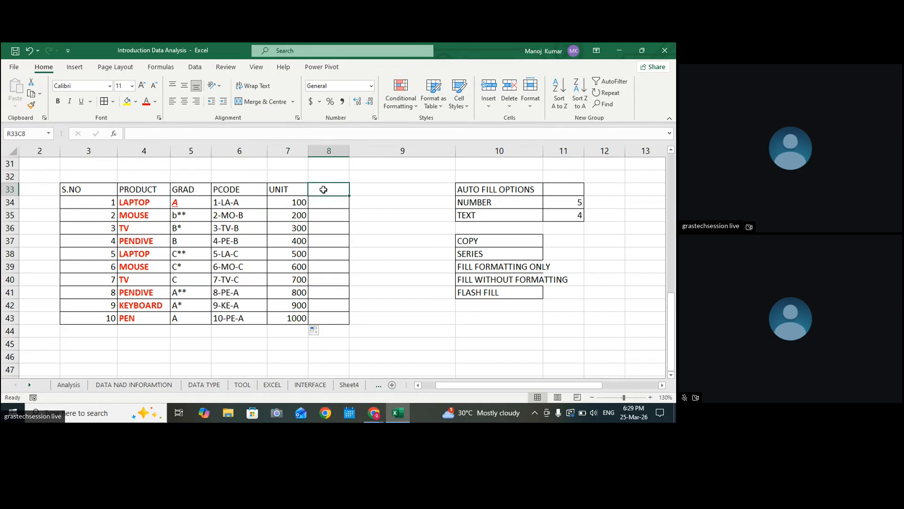
{"action": "type", "text": "PRI"}
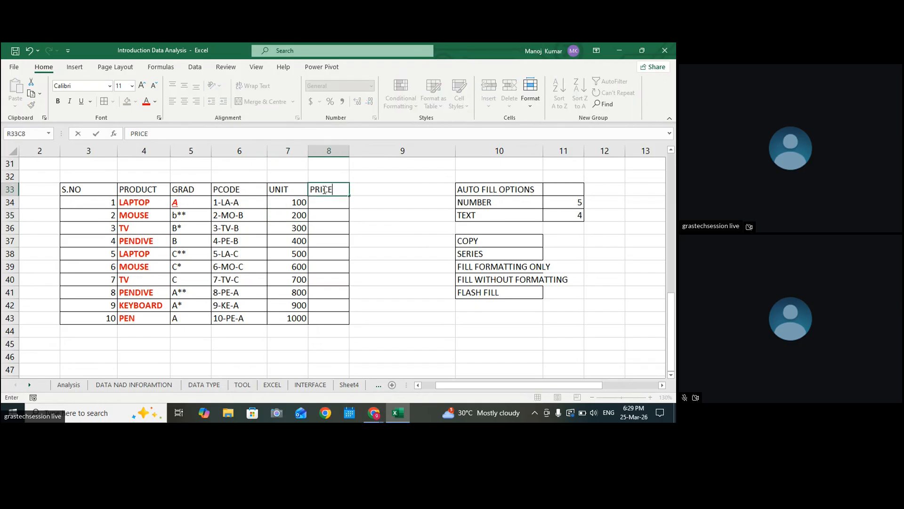
{"action": "type", "text": "CE"}
{"action": "key", "text": "Return"}
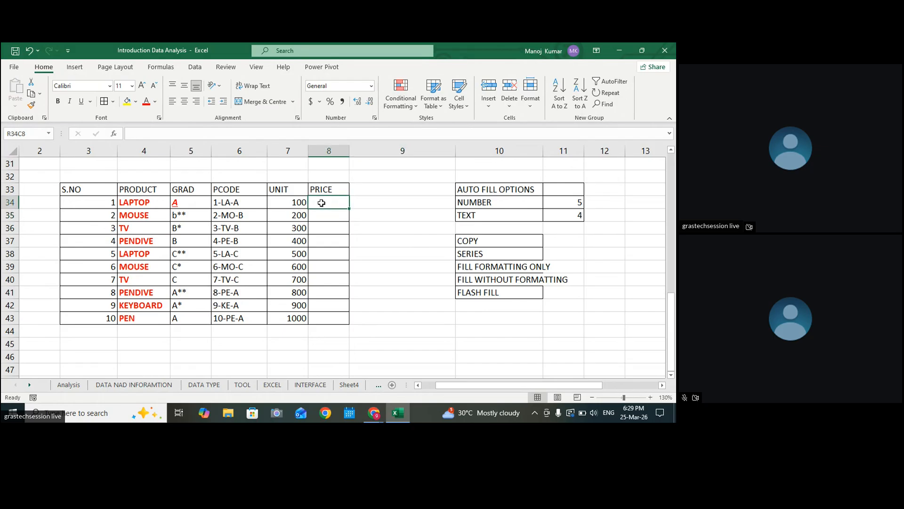
{"action": "type", "text": "100"}
{"action": "key", "text": "Return"}
{"action": "type", "text": "120"}
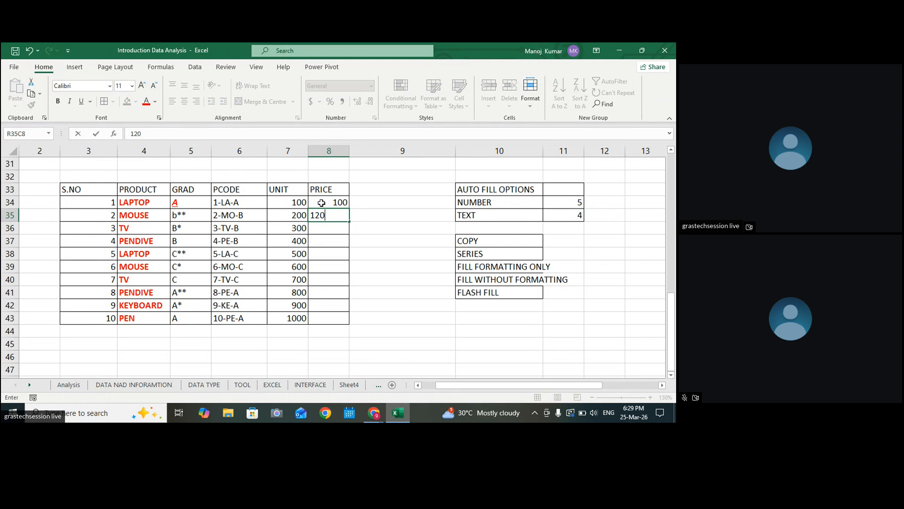
{"action": "key", "text": "BackSpace"}
{"action": "key", "text": "BackSpace"}
{"action": "key", "text": "Return"}
Step: Enter 150 as the TV row's price and auto fill the PRICE column to row 43 from the first three values
{"action": "type", "text": "`5"}
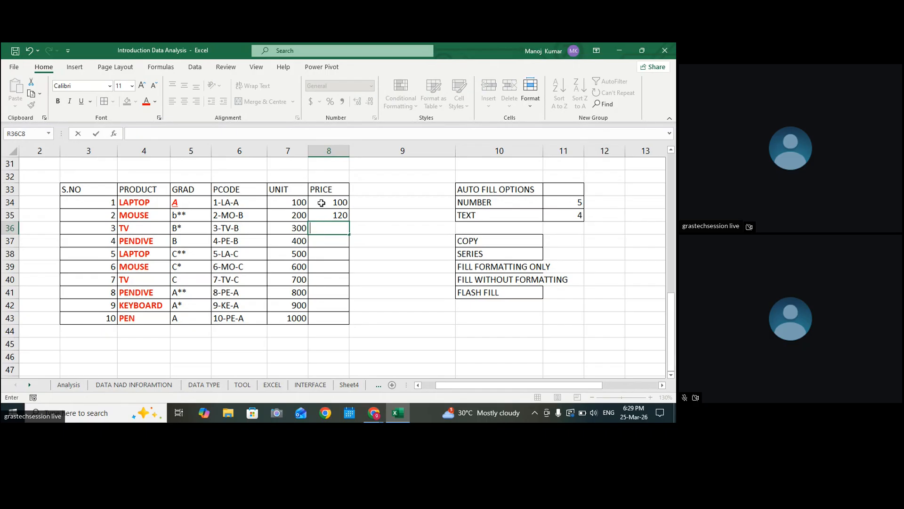
{"action": "key", "text": "BackSpace"}
{"action": "key", "text": "BackSpace"}
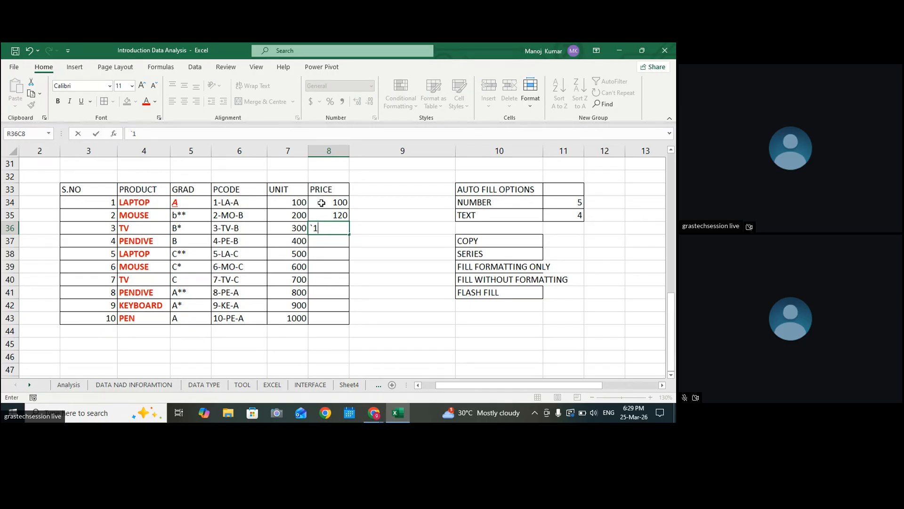
{"action": "left_click", "coordinate": [322, 202]}
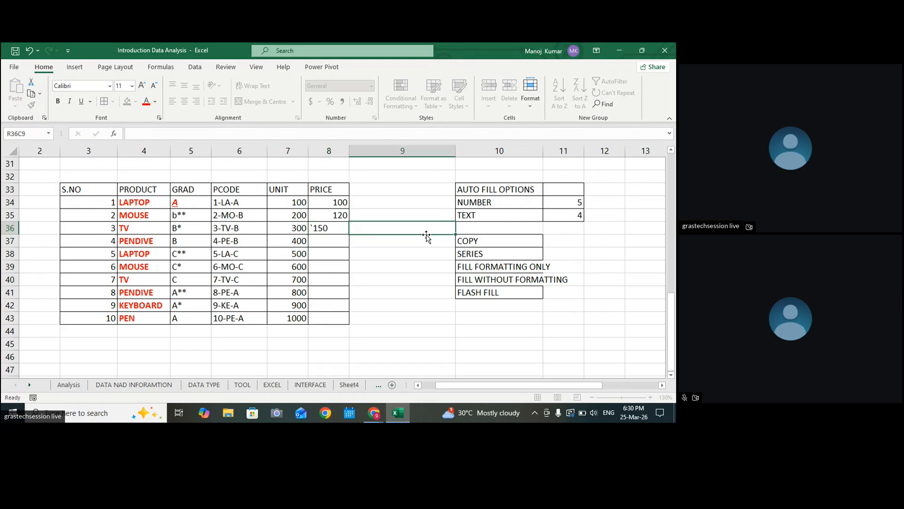
{"action": "double_click", "coordinate": [314, 227]}
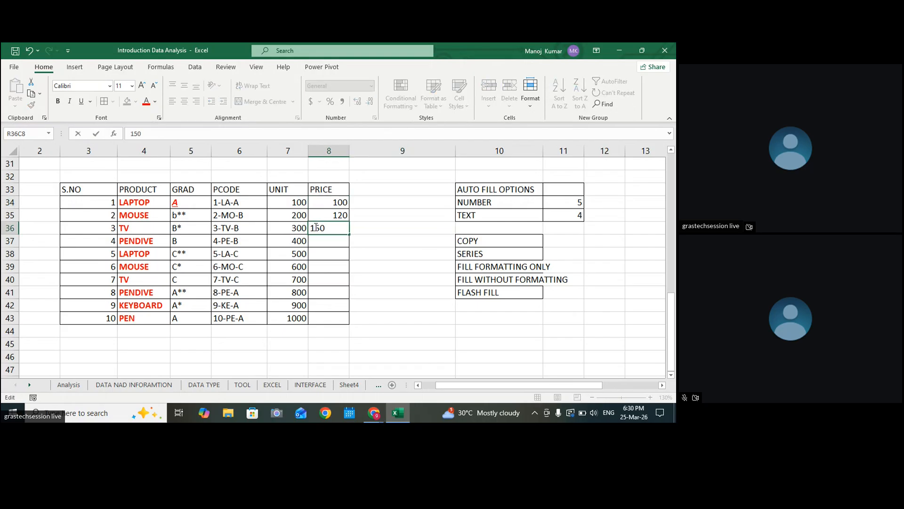
{"action": "key", "text": "Return"}
{"action": "left_click_drag", "start_coordinate": [339, 202], "coordinate": [339, 228]}
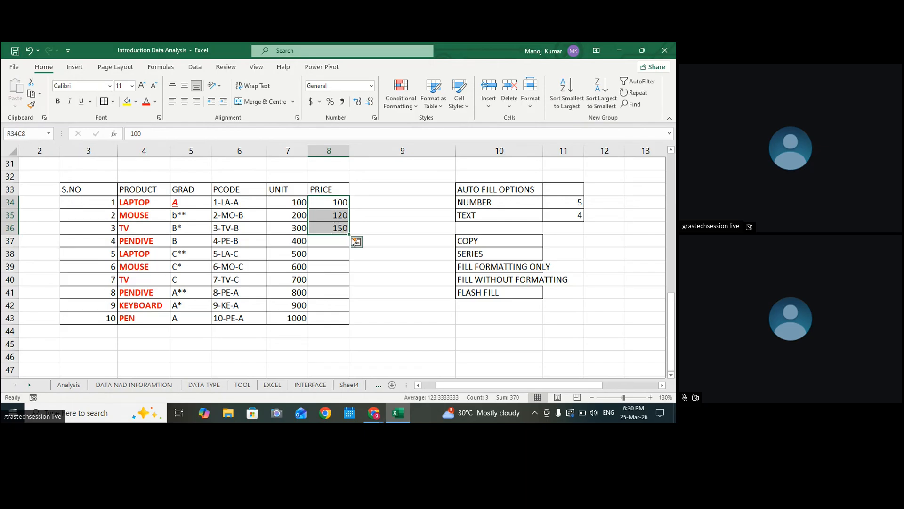
{"action": "left_click_drag", "start_coordinate": [349, 234], "coordinate": [349, 323]}
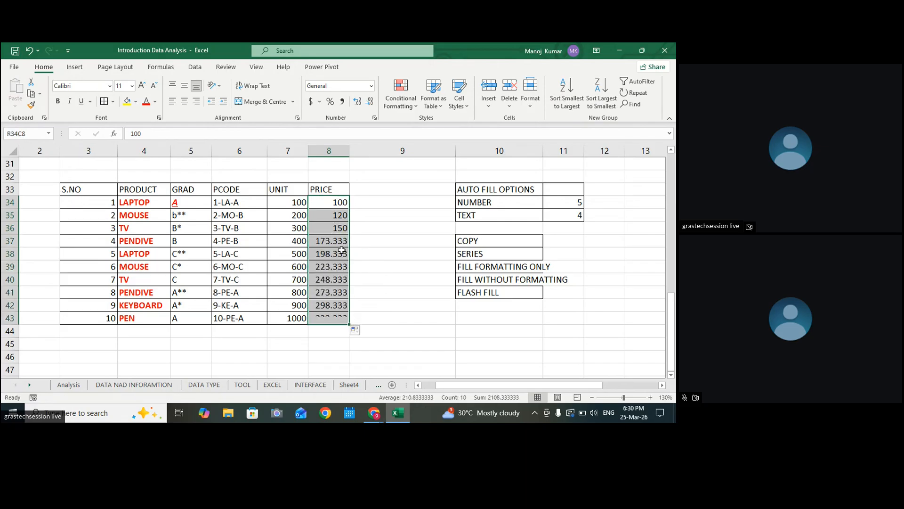
Step: Format the PRICE column values in rows 34 to 43 to one decimal place
{"action": "left_click", "coordinate": [371, 103]}
{"action": "left_click", "coordinate": [371, 102]}
{"action": "left_click", "coordinate": [370, 102]}
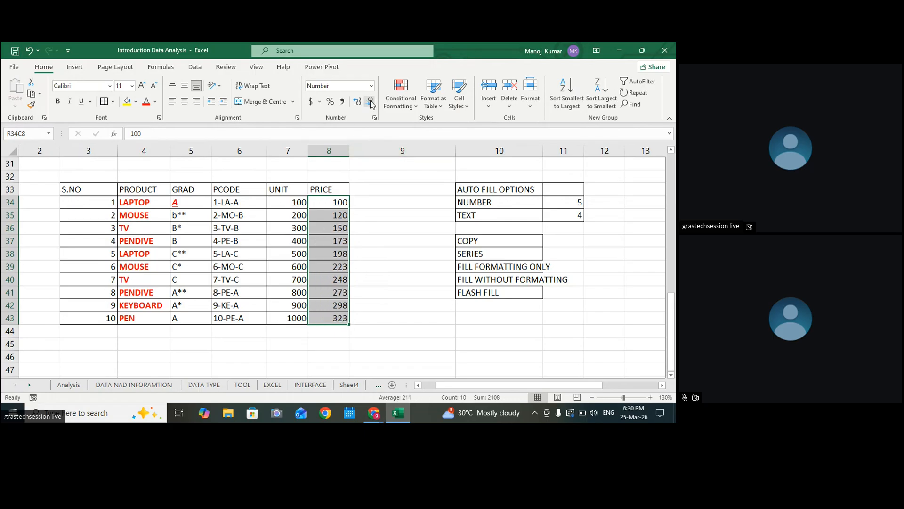
{"action": "left_click", "coordinate": [357, 102]}
{"action": "left_click", "coordinate": [372, 189]}
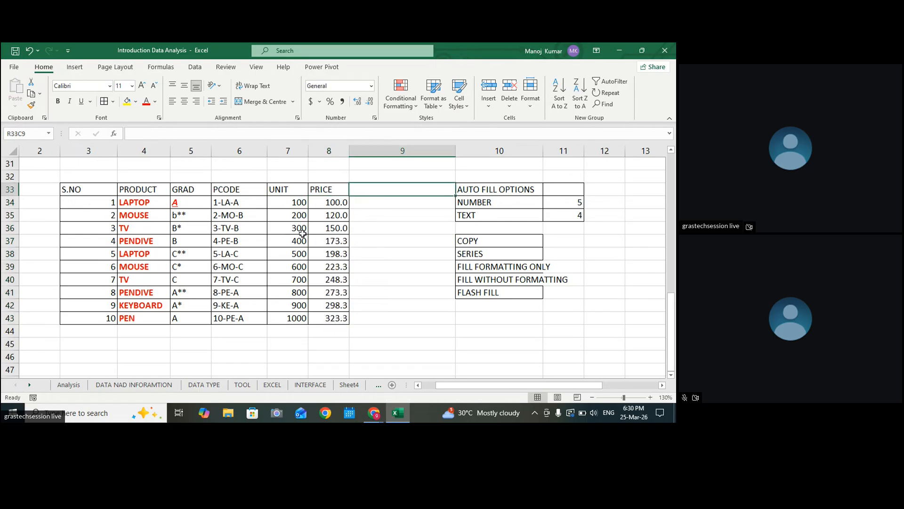
Step: Try a yellow fill on the product table's header row, and undo it
{"action": "left_click_drag", "start_coordinate": [106, 193], "coordinate": [329, 190]}
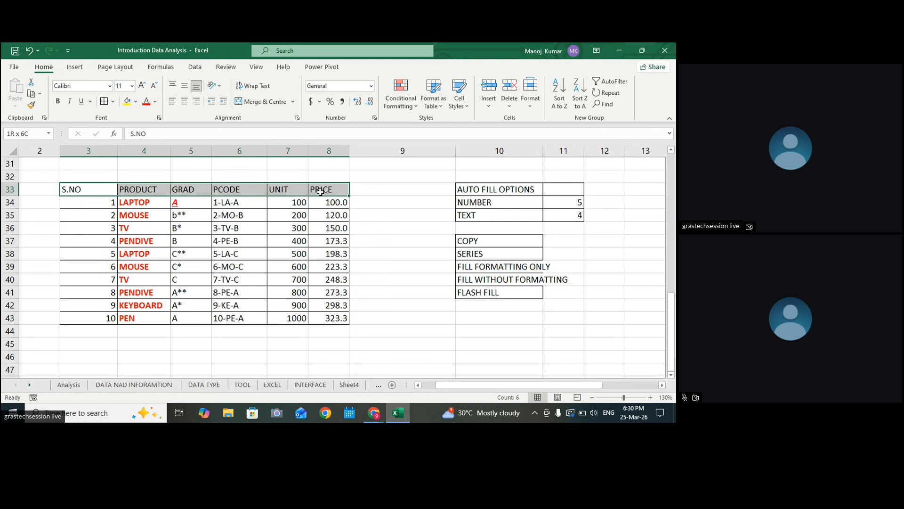
{"action": "left_click", "coordinate": [127, 102]}
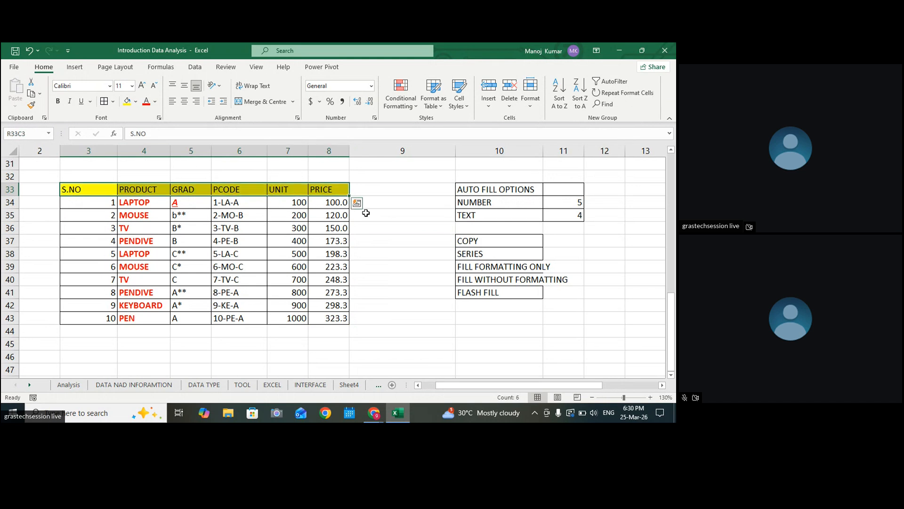
{"action": "left_click", "coordinate": [383, 216]}
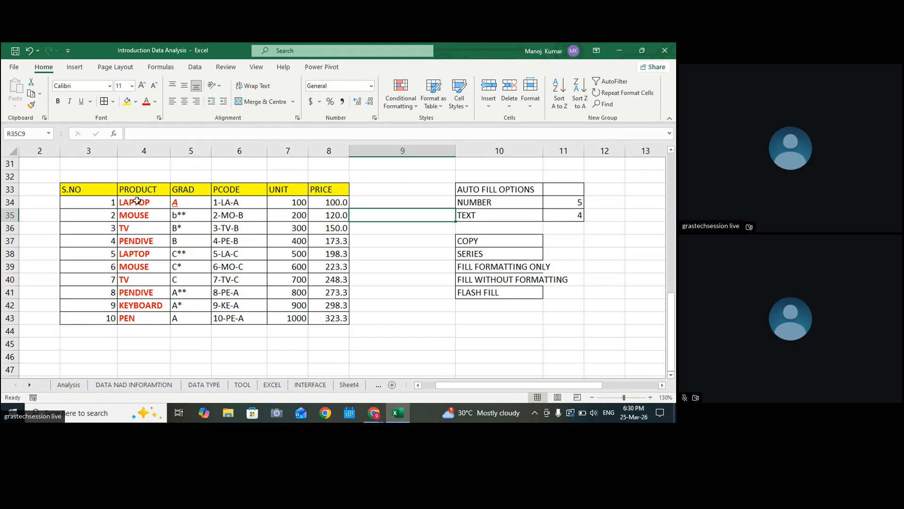
{"action": "left_click", "coordinate": [29, 50]}
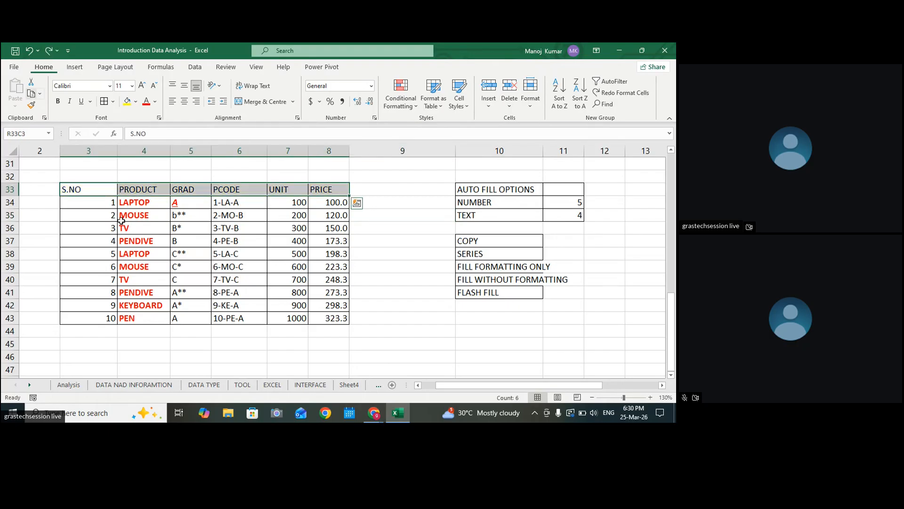
Step: Apply borders to the merged yellow sample cell beside the FILL label in row 14
{"action": "left_click", "coordinate": [226, 238]}
{"action": "scroll", "coordinate": [389, 247], "scroll_direction": "up", "scroll_amount": 1}
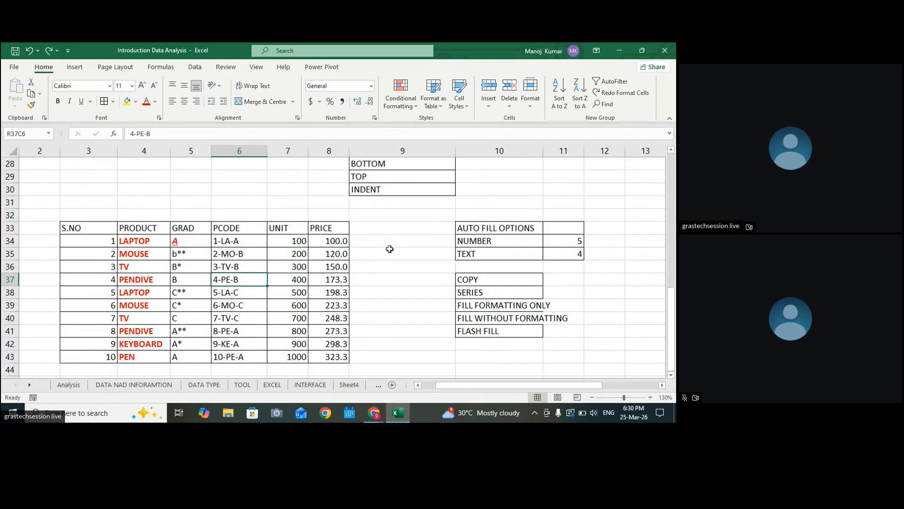
{"action": "scroll", "coordinate": [390, 248], "scroll_direction": "up", "scroll_amount": 8}
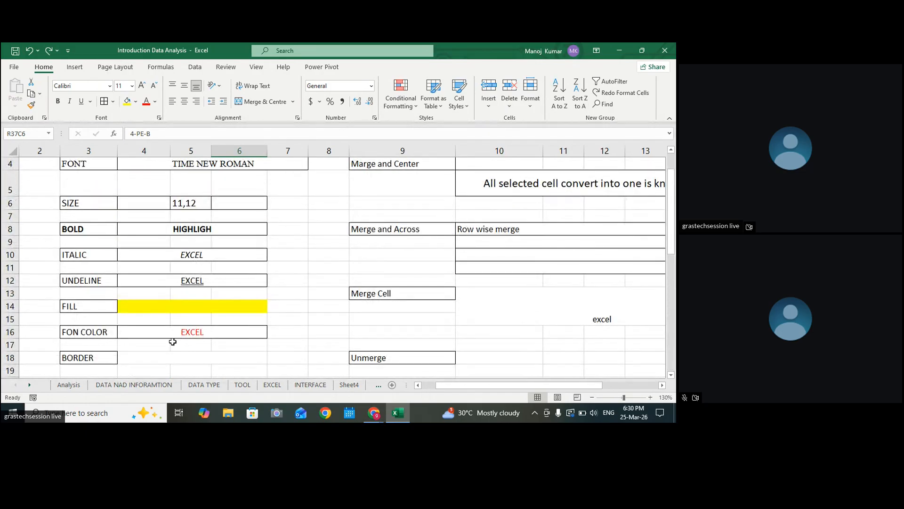
{"action": "left_click", "coordinate": [179, 307]}
{"action": "left_click", "coordinate": [105, 104]}
{"action": "scroll", "coordinate": [408, 222], "scroll_direction": "up", "scroll_amount": 1}
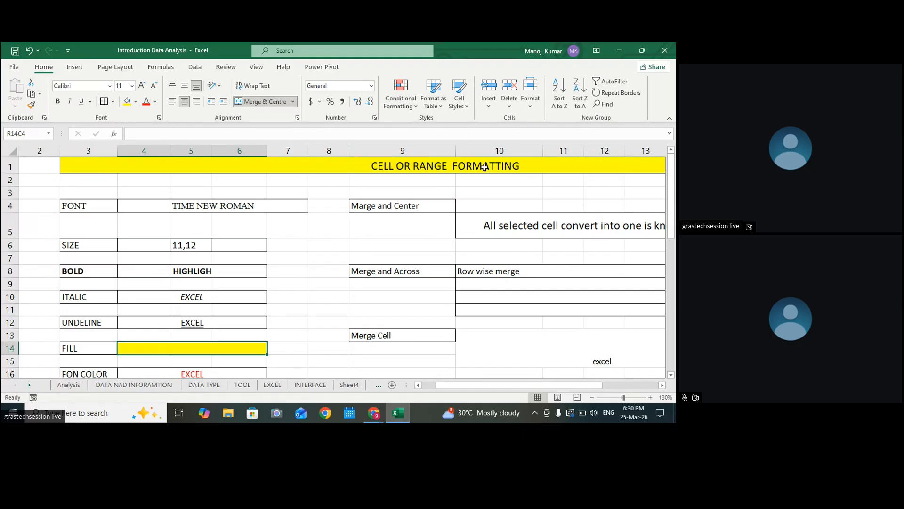
{"action": "scroll", "coordinate": [484, 167], "scroll_direction": "down", "scroll_amount": 10}
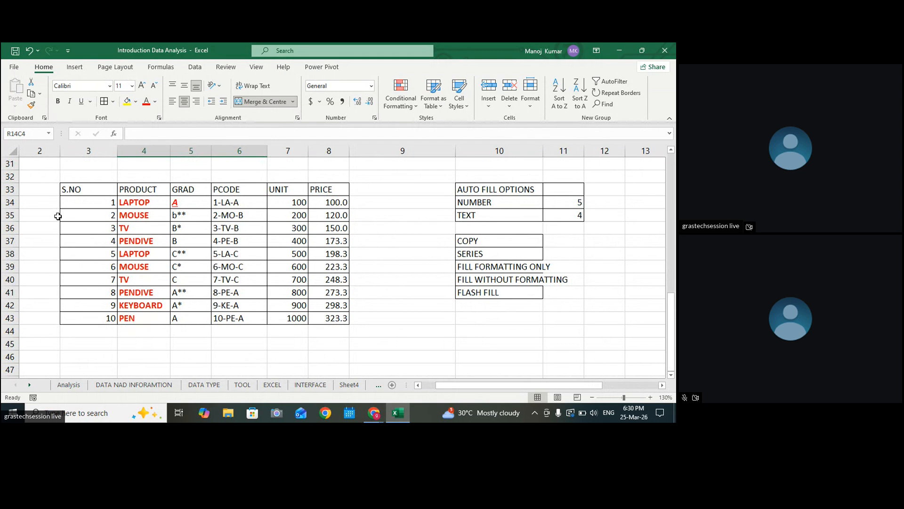
Step: Slightly widen the UNIT and PRICE columns of the product table
{"action": "left_click_drag", "start_coordinate": [349, 150], "coordinate": [308, 150]}
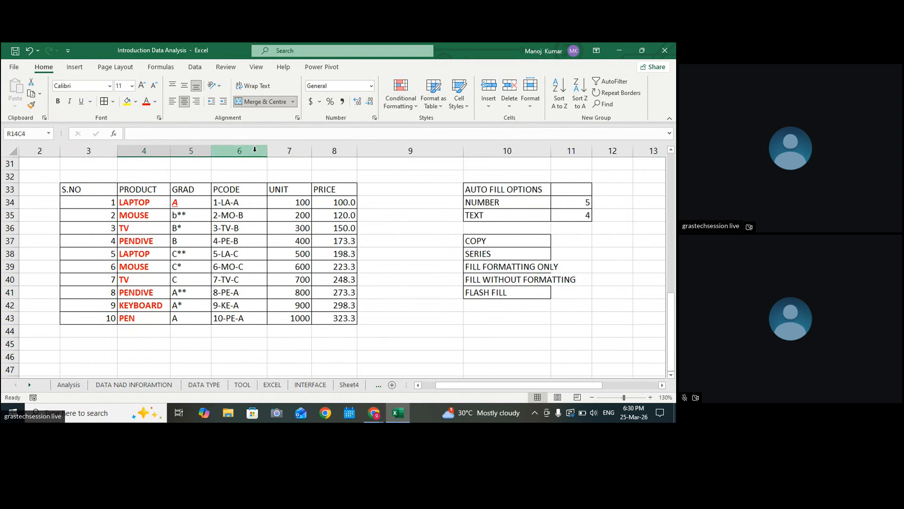
{"action": "left_click", "coordinate": [264, 149]}
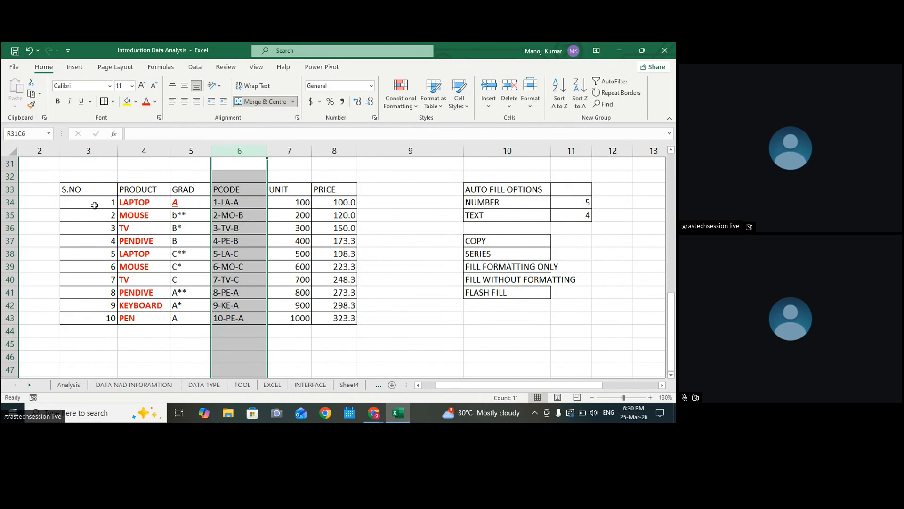
{"action": "left_click", "coordinate": [97, 189]}
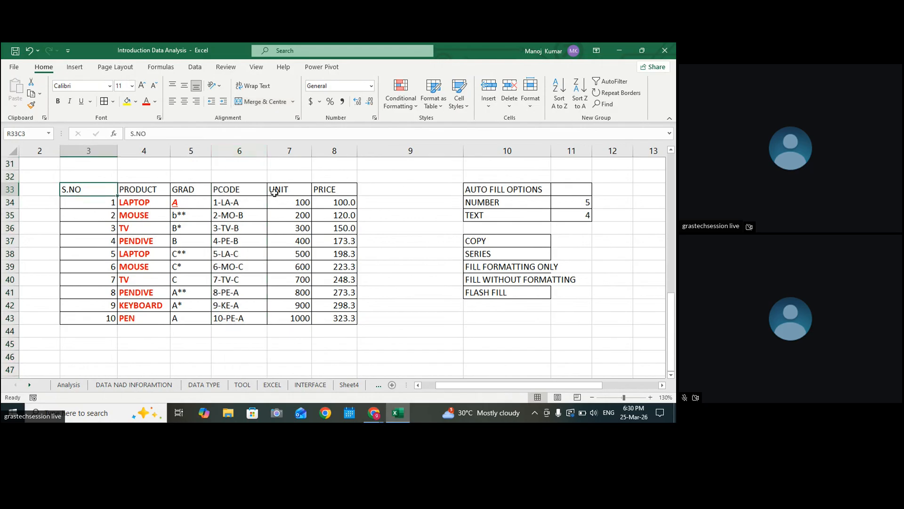
Step: Fill the table's header row from S.NO to PRICE with the lightest gold theme colour and apply borders to it
{"action": "left_click_drag", "start_coordinate": [90, 187], "coordinate": [330, 190]}
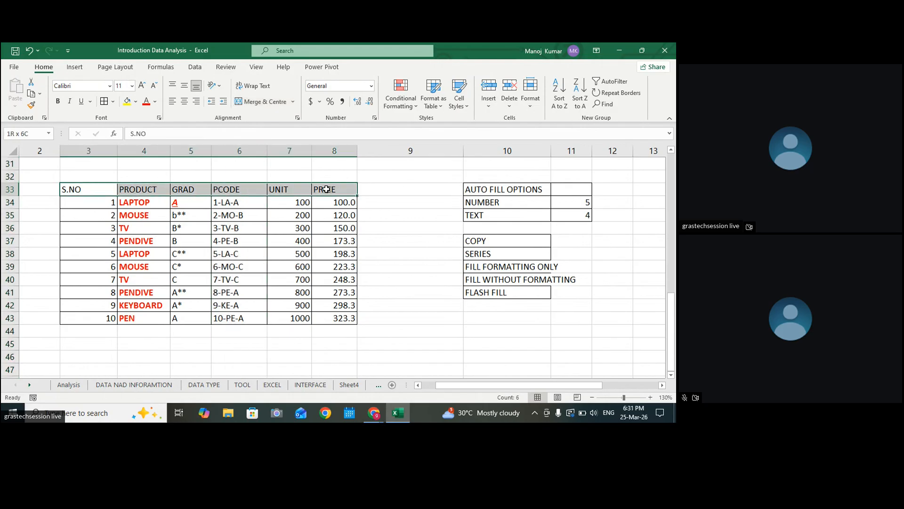
{"action": "left_click", "coordinate": [136, 101]}
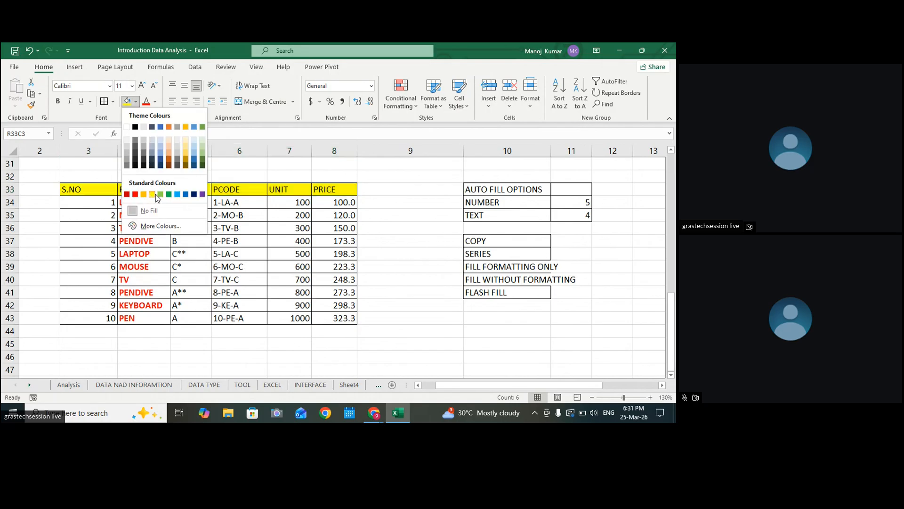
{"action": "left_click", "coordinate": [186, 140]}
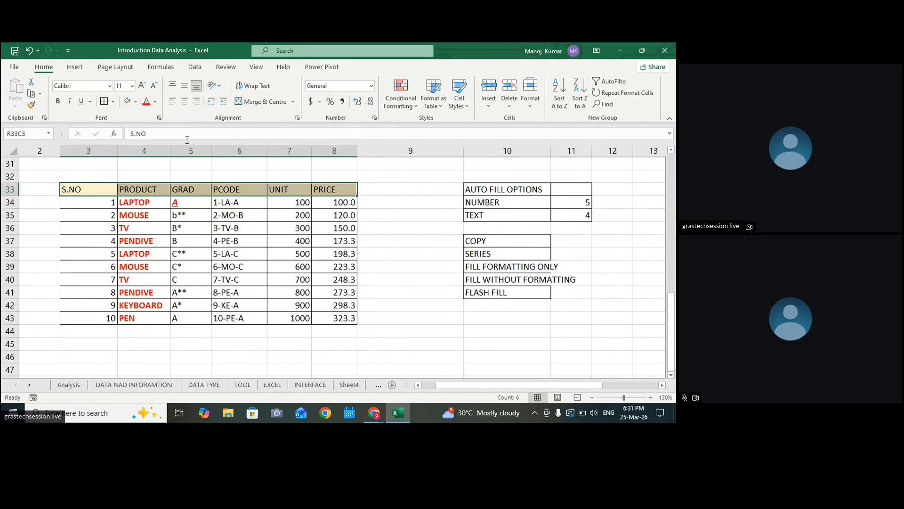
{"action": "left_click", "coordinate": [195, 214]}
{"action": "left_click_drag", "start_coordinate": [96, 189], "coordinate": [325, 190]}
{"action": "left_click", "coordinate": [104, 101]}
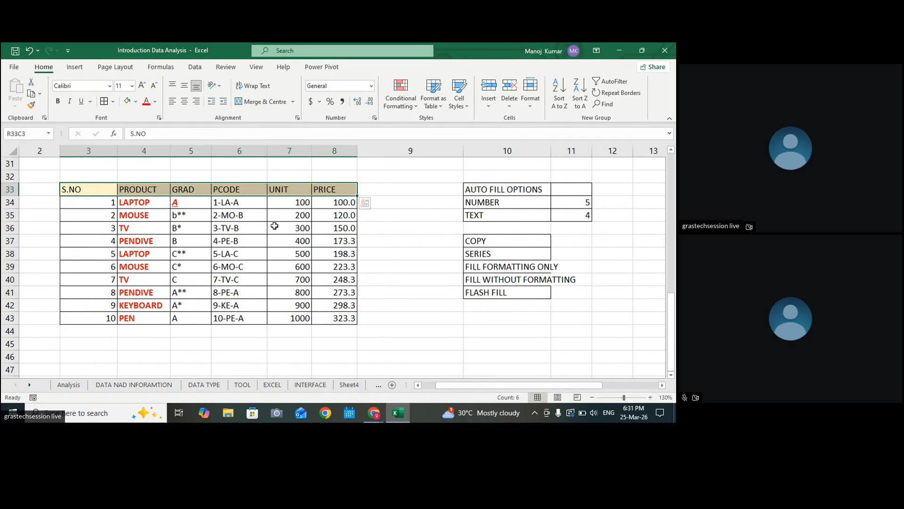
Step: Merge and centre columns 3 to 5 of row 30 above the table and enter THEME in the merged cell
{"action": "scroll", "coordinate": [365, 203], "scroll_direction": "up", "scroll_amount": 1}
{"action": "left_click", "coordinate": [126, 199]}
{"action": "left_click_drag", "start_coordinate": [75, 189], "coordinate": [188, 186]}
{"action": "left_click", "coordinate": [262, 101]}
{"action": "double_click", "coordinate": [133, 186]}
{"action": "type", "text": "THEM"}
{"action": "key", "text": "BackSpace"}
{"action": "key", "text": "BackSpace"}
{"action": "type", "text": "HEME"}
{"action": "left_click", "coordinate": [302, 218]}
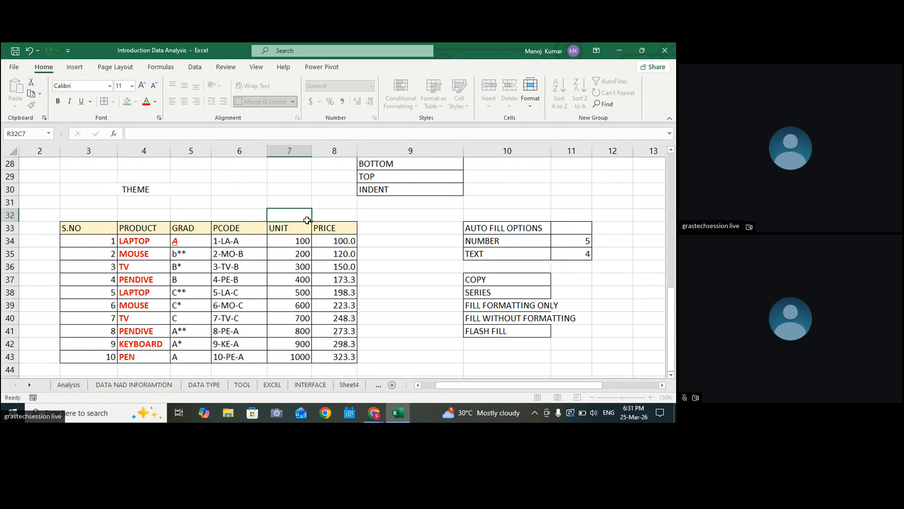
Step: Apply borders to the merged THEME cell, and give it thick outside borders
{"action": "left_click", "coordinate": [168, 193]}
{"action": "left_click", "coordinate": [103, 101]}
{"action": "left_click", "coordinate": [263, 177]}
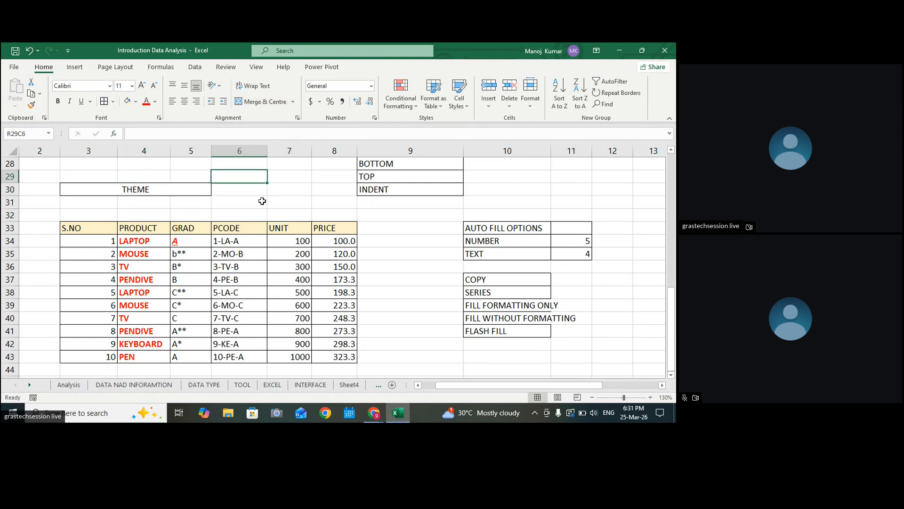
{"action": "left_click", "coordinate": [207, 192]}
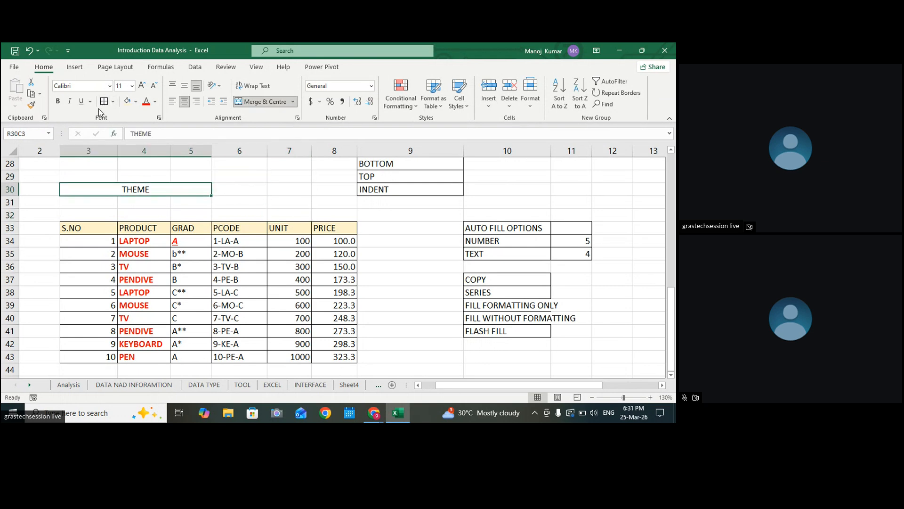
{"action": "left_click", "coordinate": [115, 104]}
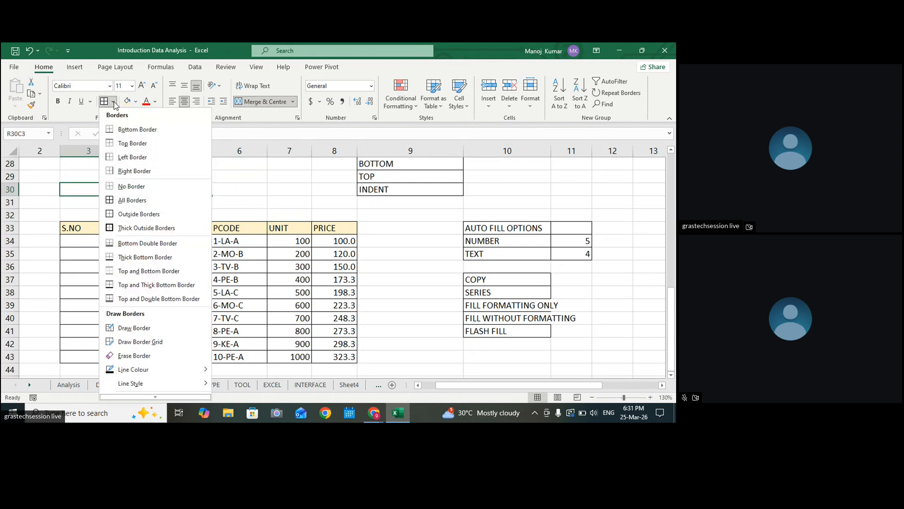
{"action": "left_click", "coordinate": [111, 229]}
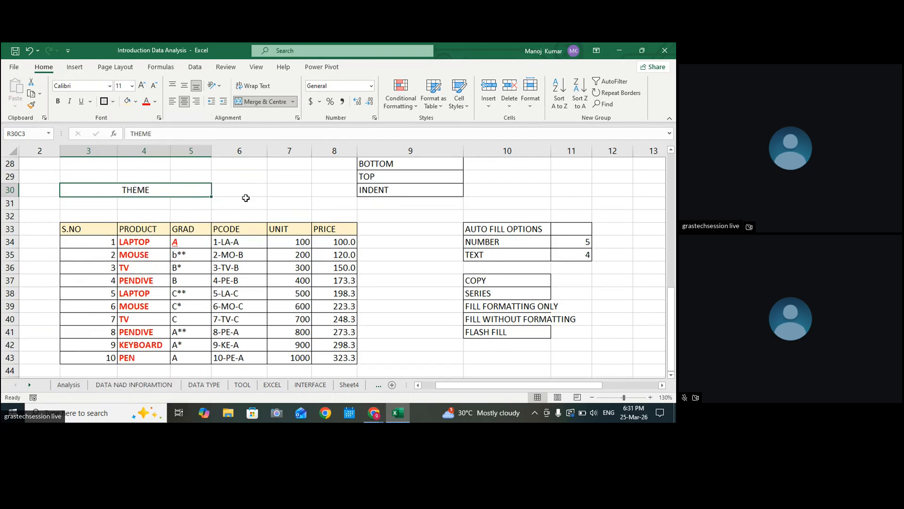
{"action": "left_click", "coordinate": [244, 194]}
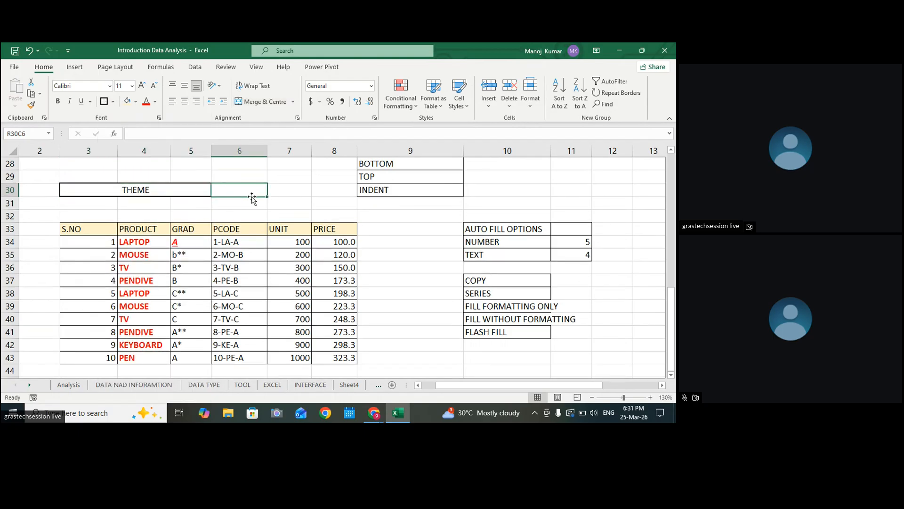
{"action": "left_click", "coordinate": [174, 191]}
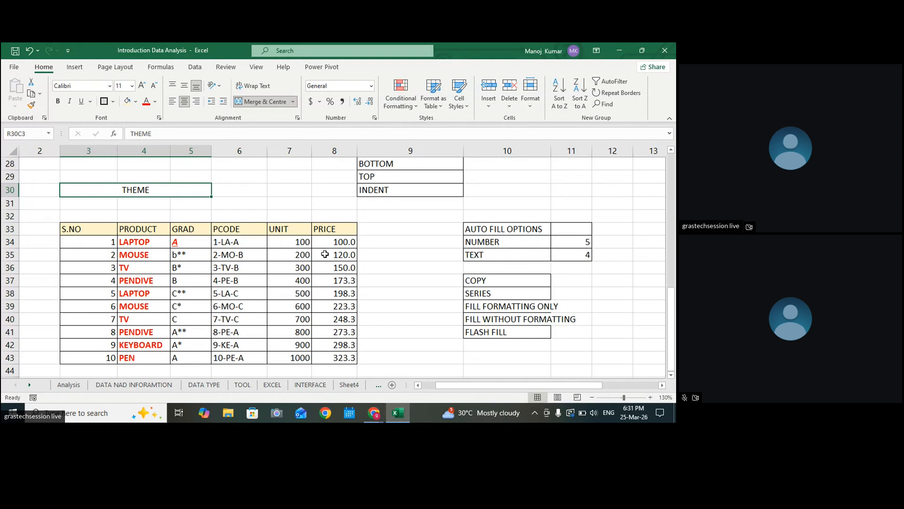
{"action": "left_click", "coordinate": [377, 216]}
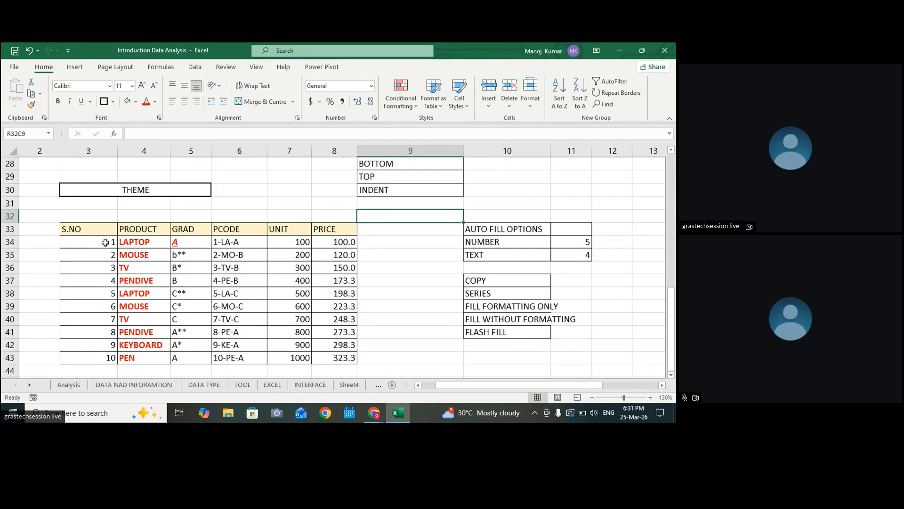
Step: Centre the product table's header row from S.NO to PRICE and make it bold
{"action": "scroll", "coordinate": [127, 268], "scroll_direction": "down", "scroll_amount": 1}
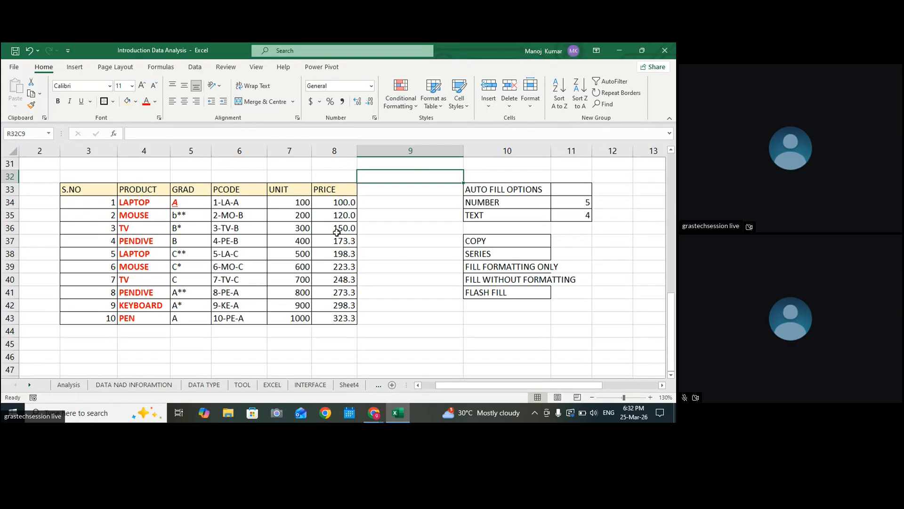
{"action": "left_click_drag", "start_coordinate": [92, 189], "coordinate": [333, 188]}
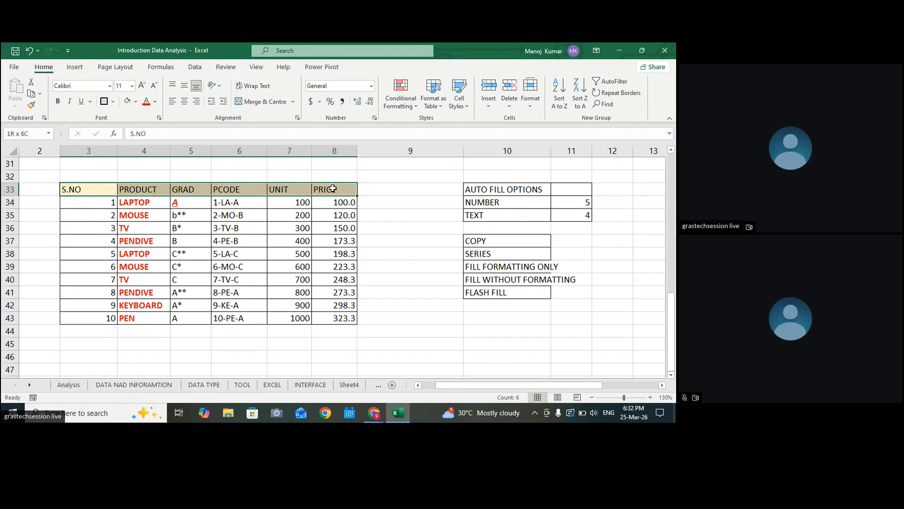
{"action": "left_click", "coordinate": [184, 101]}
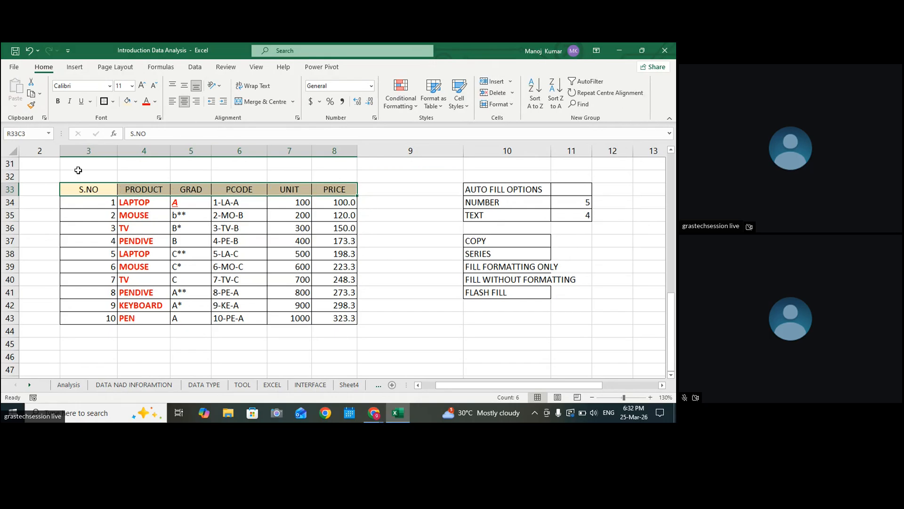
{"action": "left_click", "coordinate": [58, 102]}
{"action": "left_click", "coordinate": [237, 307]}
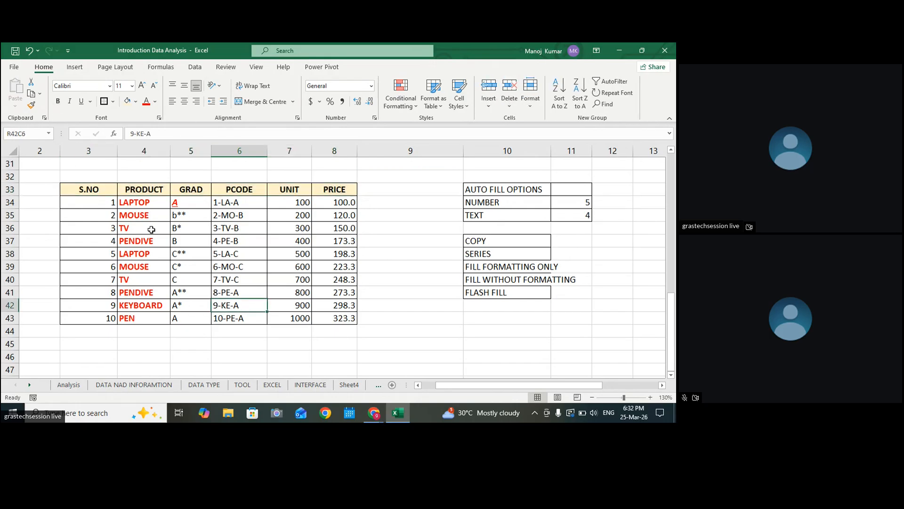
Step: Apply thick outside borders around the table's data rows 34 to 43, from S.NO to PRICE
{"action": "left_click_drag", "start_coordinate": [80, 202], "coordinate": [332, 318]}
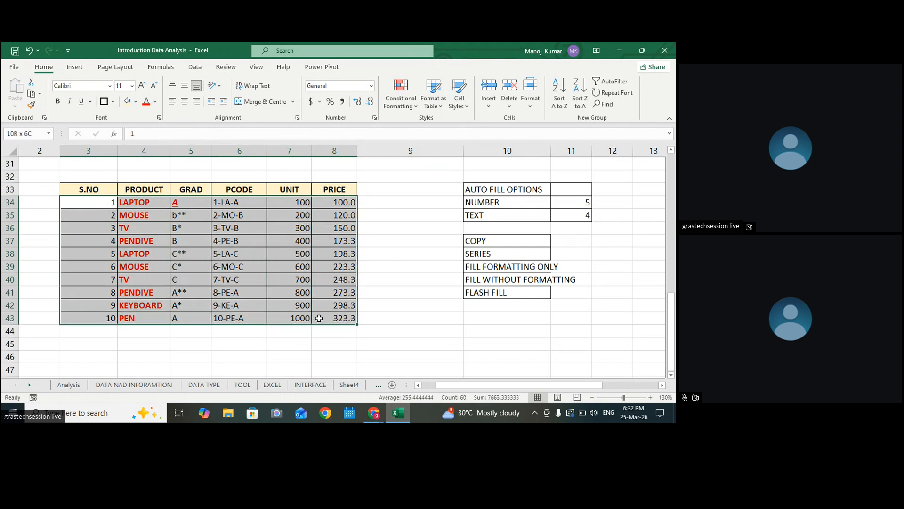
{"action": "left_click", "coordinate": [104, 101]}
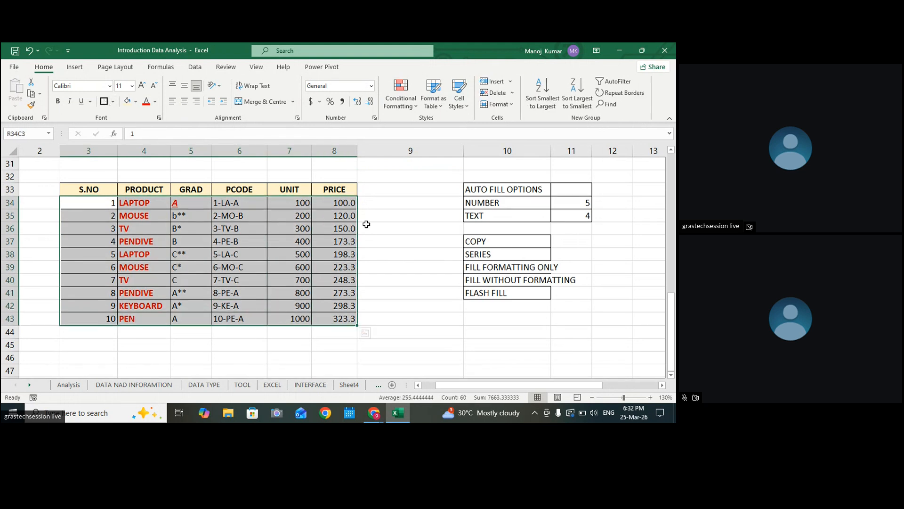
{"action": "left_click", "coordinate": [410, 219]}
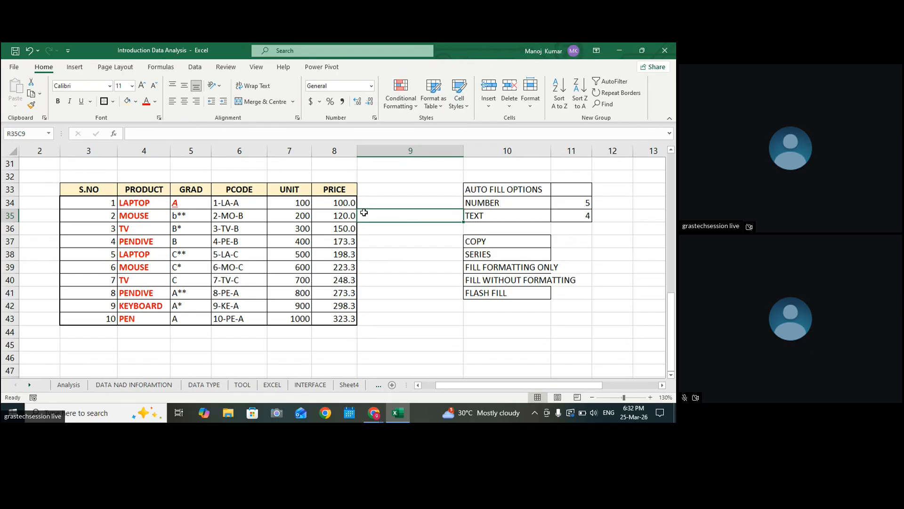
Step: Centre the serial numbers in the S.NO column, rows 34 to 43
{"action": "left_click_drag", "start_coordinate": [88, 204], "coordinate": [101, 319]}
{"action": "left_click", "coordinate": [184, 101]}
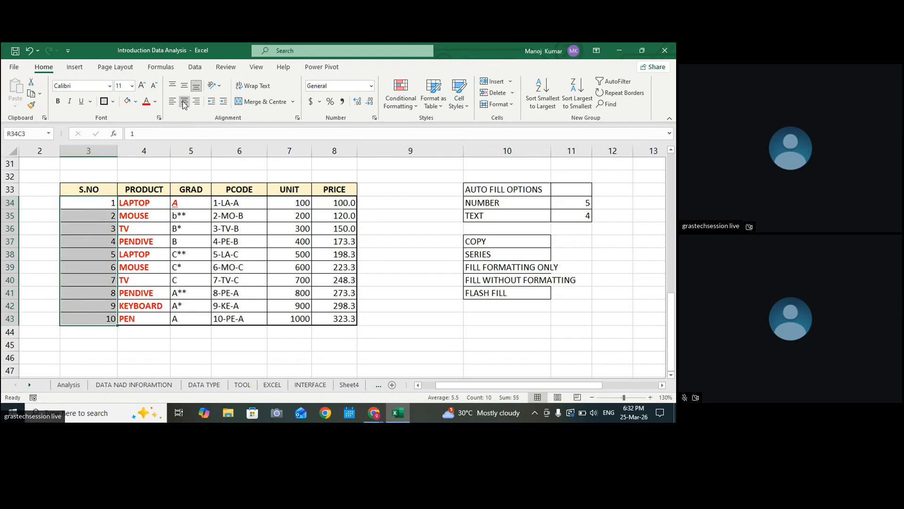
{"action": "left_click", "coordinate": [292, 186]}
{"action": "scroll", "coordinate": [376, 209], "scroll_direction": "up", "scroll_amount": 3}
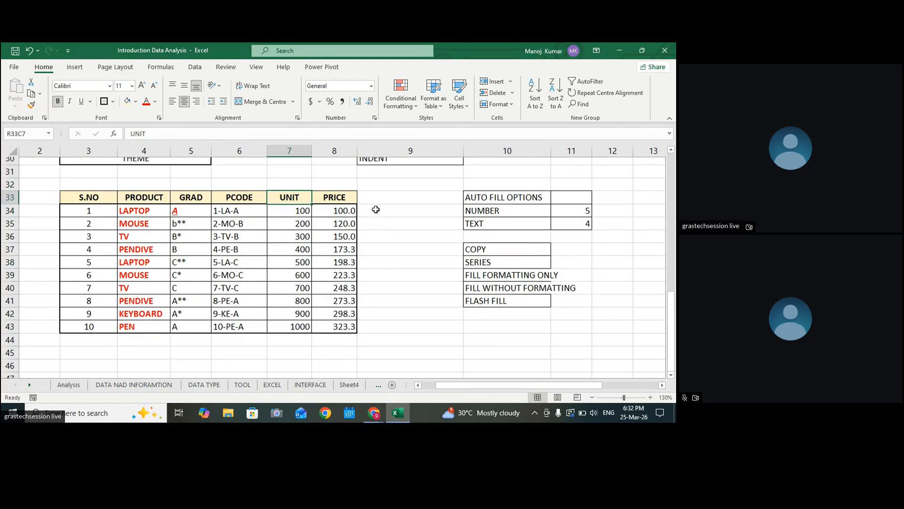
{"action": "scroll", "coordinate": [376, 209], "scroll_direction": "up", "scroll_amount": 7}
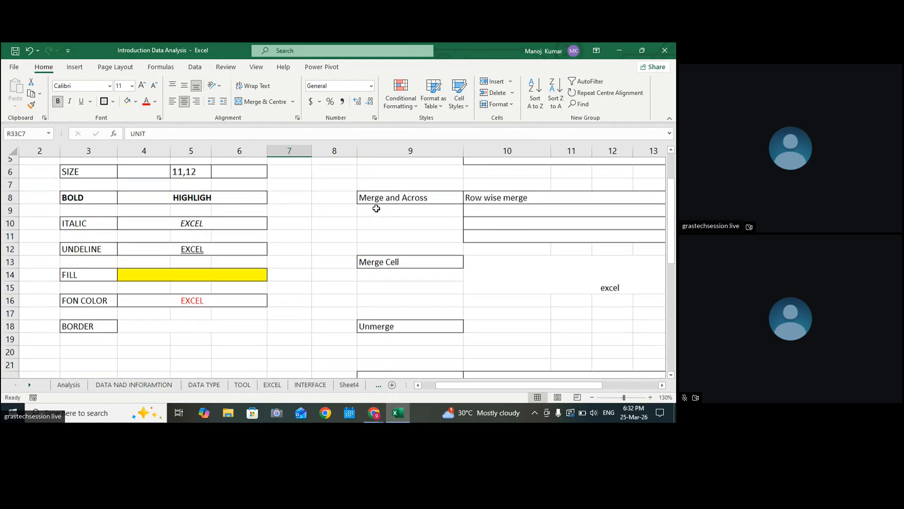
{"action": "left_click", "coordinate": [412, 167]}
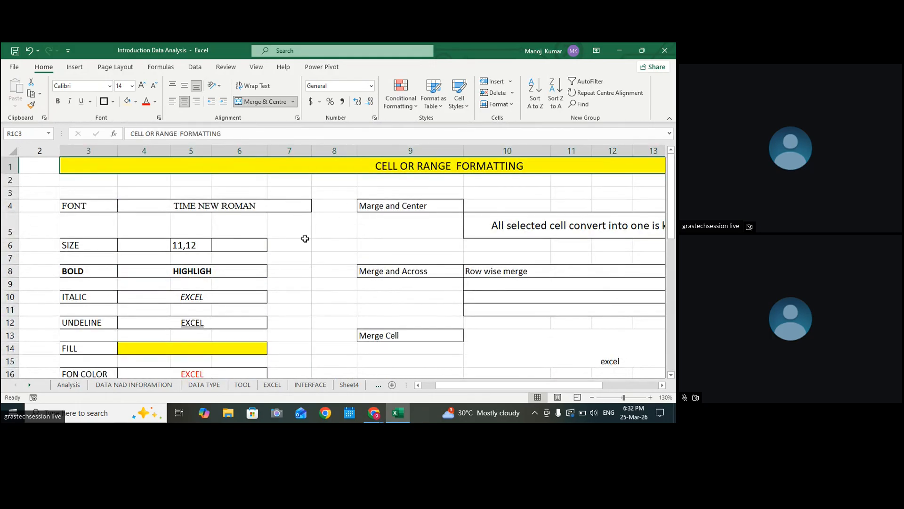
{"action": "left_click", "coordinate": [75, 273]}
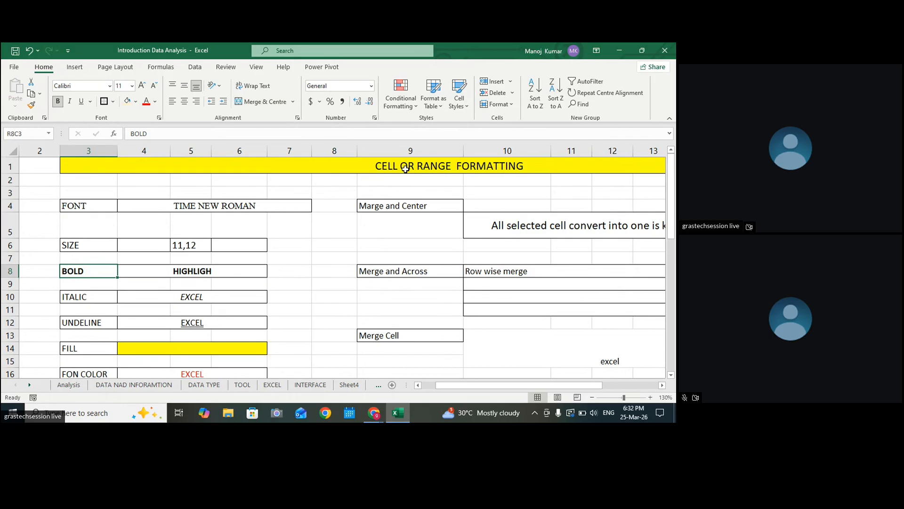
{"action": "scroll", "coordinate": [405, 168], "scroll_direction": "down", "scroll_amount": 9}
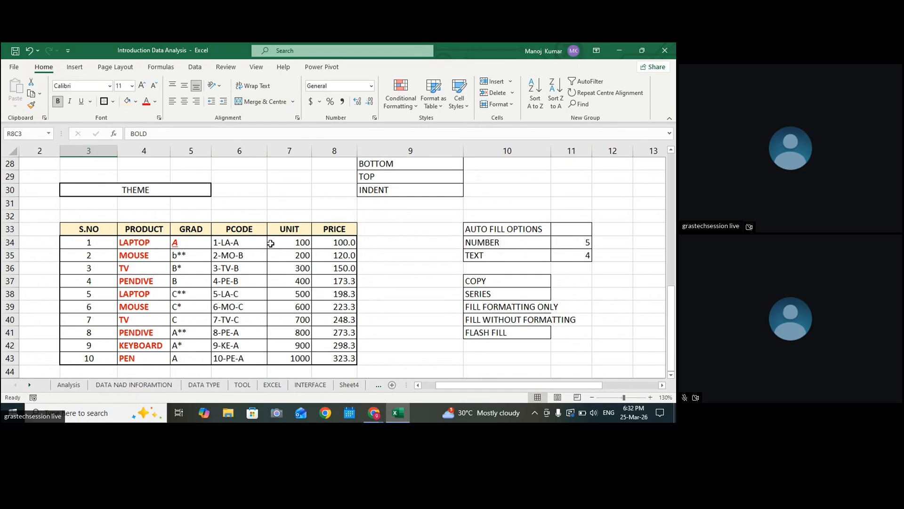
{"action": "scroll", "coordinate": [271, 244], "scroll_direction": "down", "scroll_amount": 1}
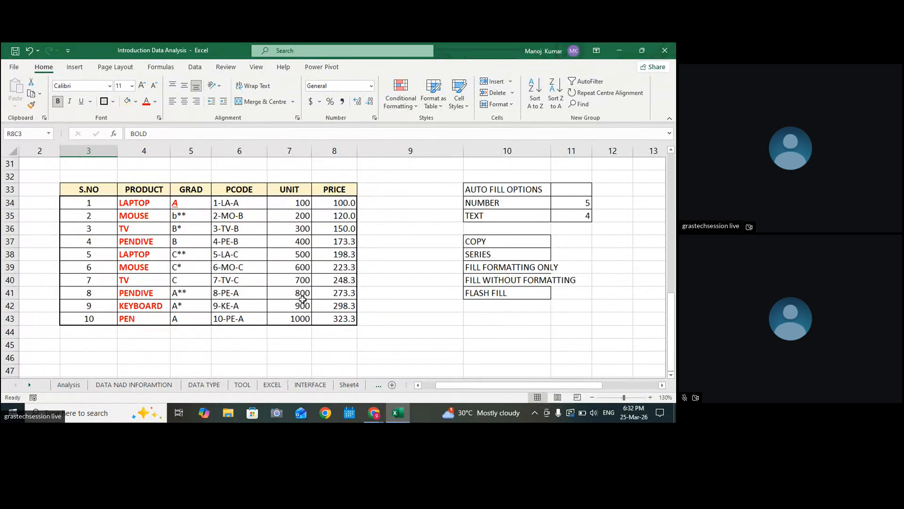
Step: Copy the whole product table, from the S.NO header through PRICE in row 43, and paste it starting at row 48, column 3
{"action": "left_click", "coordinate": [334, 319]}
{"action": "key", "text": "ctrl+Up"}
{"action": "key", "text": "ctrl+Left"}
{"action": "key", "text": "shift+Down"}
{"action": "left_click_drag", "start_coordinate": [269, 270], "coordinate": [347, 320]}
{"action": "key", "text": "ctrl+c"}
{"action": "scroll", "coordinate": [347, 319], "scroll_direction": "down", "scroll_amount": 2}
{"action": "left_click", "coordinate": [82, 305]}
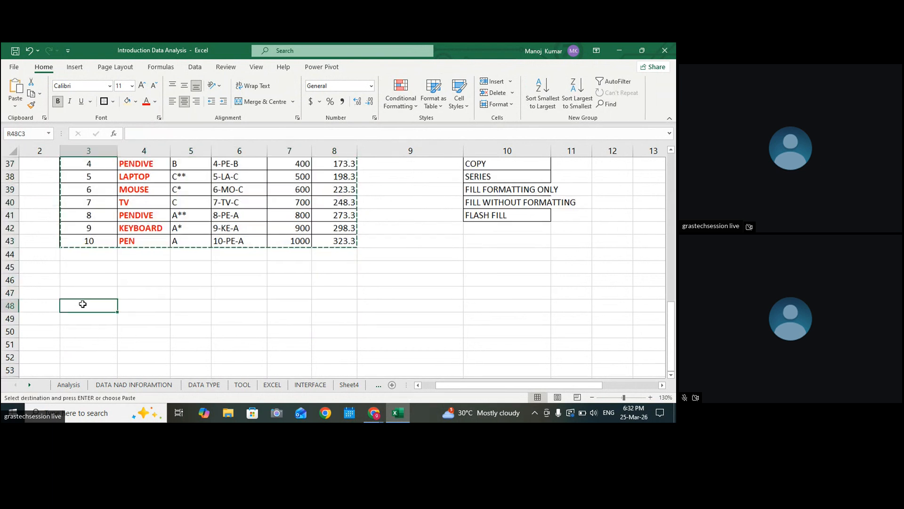
{"action": "key", "text": "ctrl+v"}
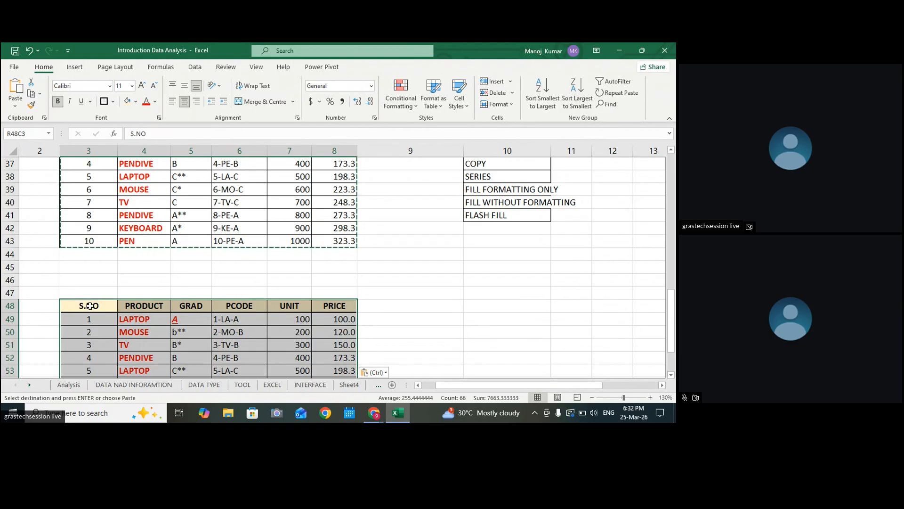
{"action": "scroll", "coordinate": [89, 306], "scroll_direction": "down", "scroll_amount": 2}
{"action": "left_click", "coordinate": [410, 243]}
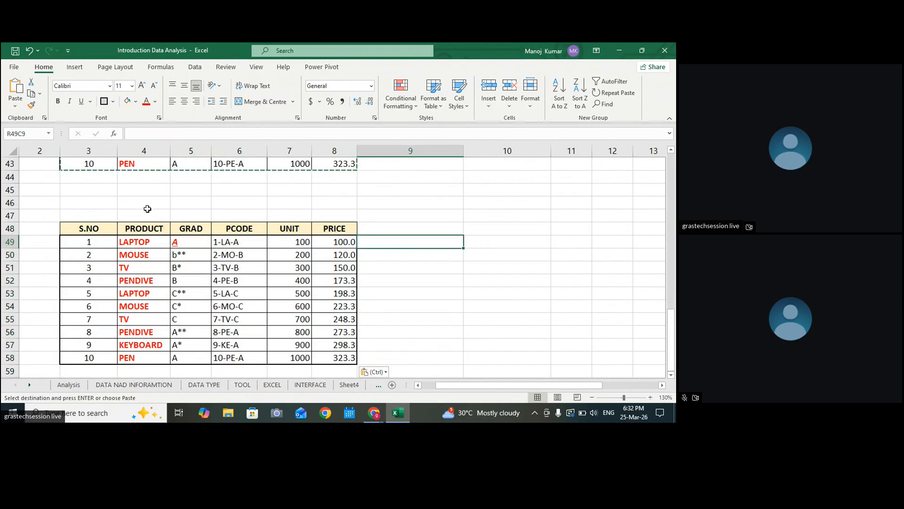
Step: Merge and centre columns 3 to 5 of row 46 above the copied table and enter the title RANGE
{"action": "left_click_drag", "start_coordinate": [77, 202], "coordinate": [189, 201]}
{"action": "left_click", "coordinate": [263, 101]}
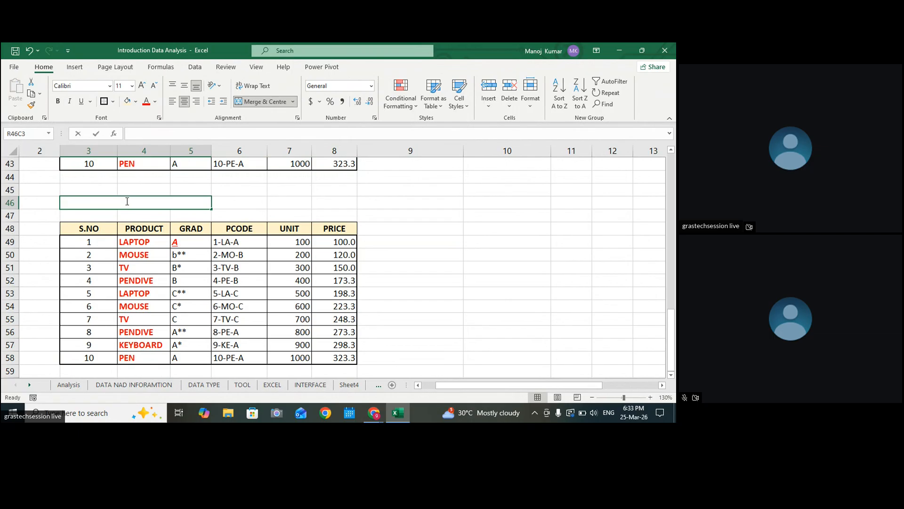
{"action": "type", "text": "RANGE"}
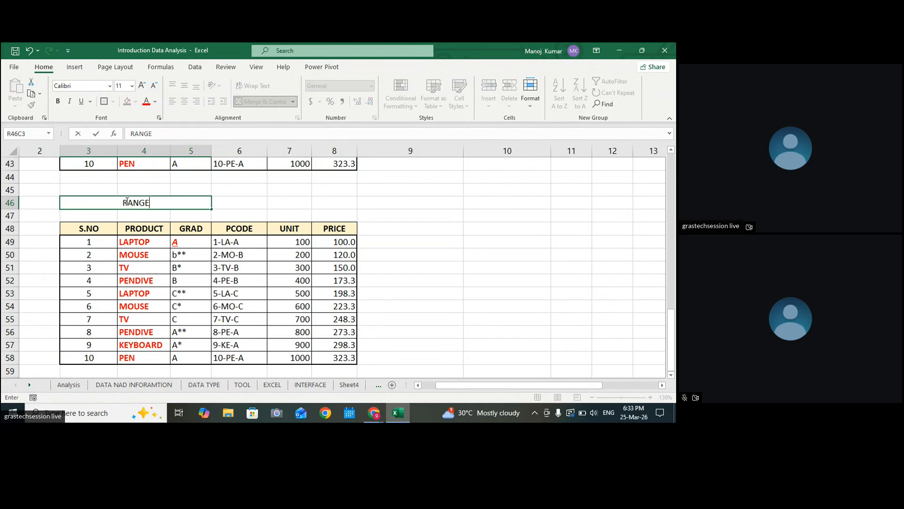
{"action": "left_click", "coordinate": [359, 202]}
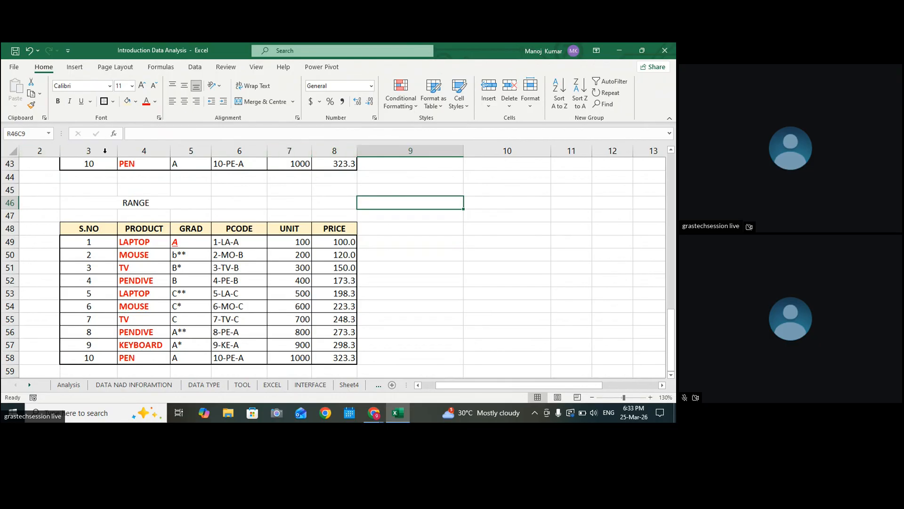
Step: Turn off the R1C1 reference style in the formula options so columns use letters
{"action": "left_click", "coordinate": [14, 69]}
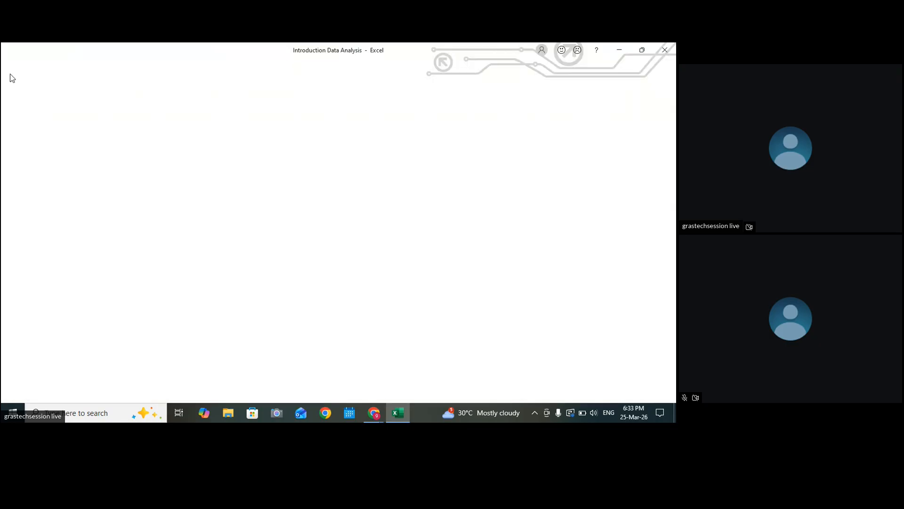
{"action": "left_click", "coordinate": [37, 365]}
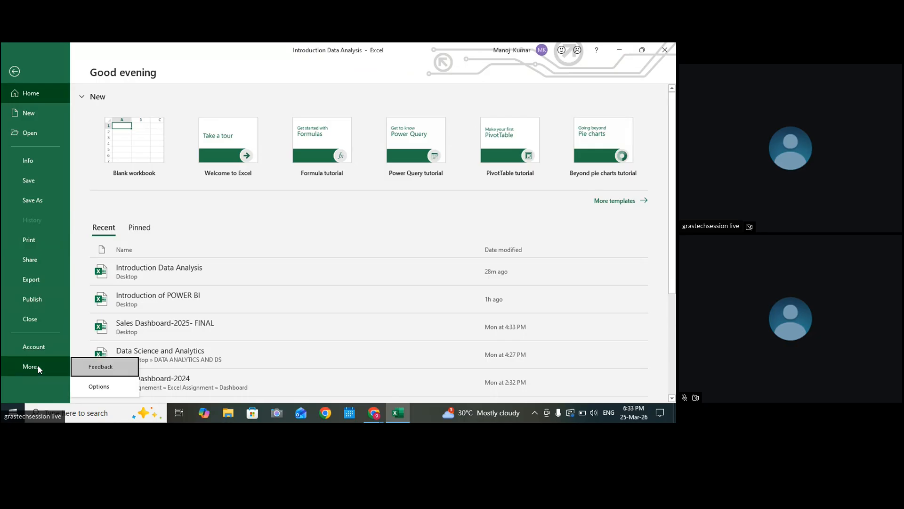
{"action": "left_click", "coordinate": [98, 382]}
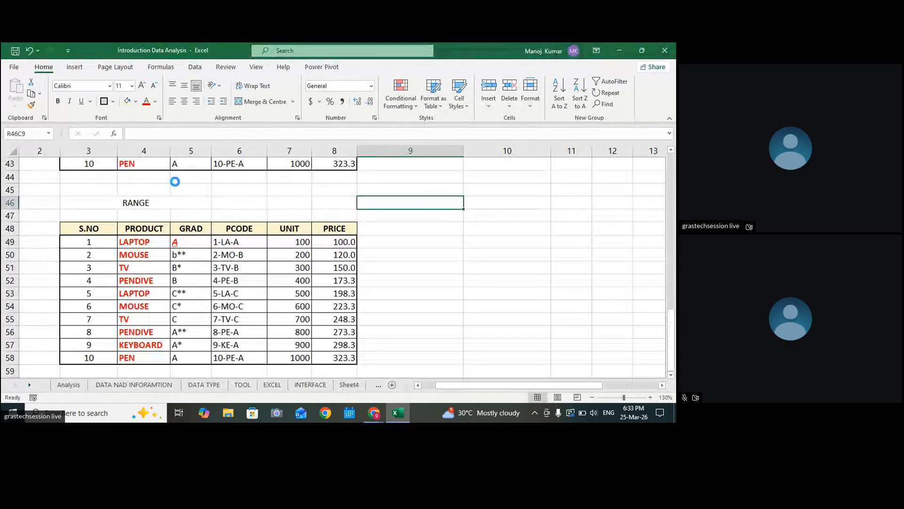
{"action": "left_click", "coordinate": [157, 95]}
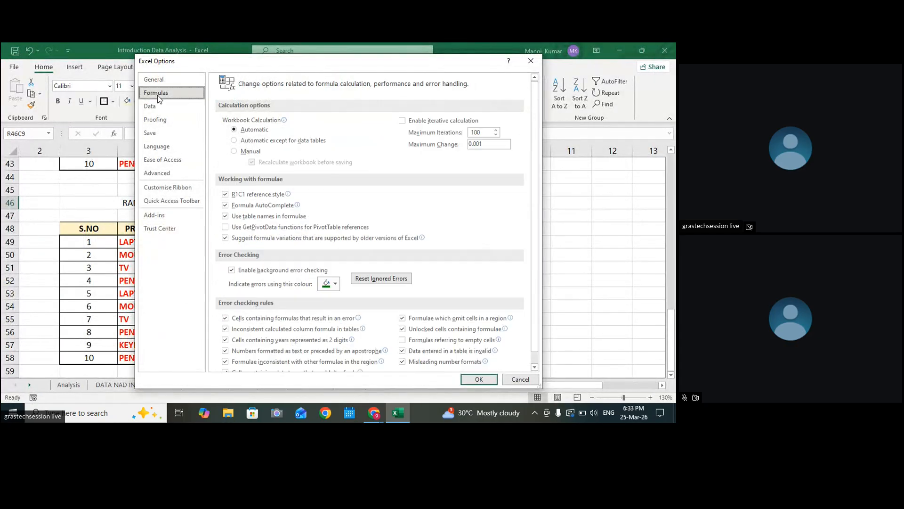
{"action": "left_click", "coordinate": [225, 195]}
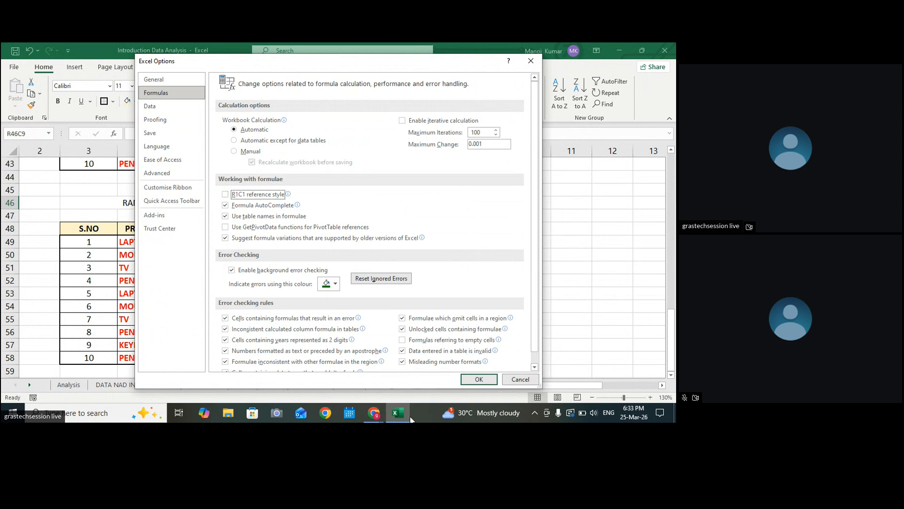
{"action": "left_click", "coordinate": [479, 379]}
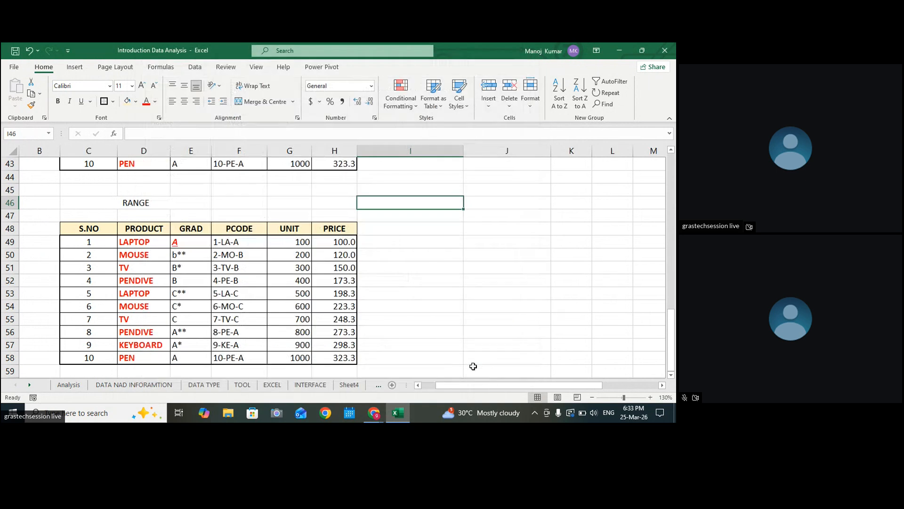
Step: Apply thick outside borders to the merged RANGE cell in row 46
{"action": "left_click_drag", "start_coordinate": [447, 385], "coordinate": [434, 385]}
{"action": "left_click", "coordinate": [256, 278]}
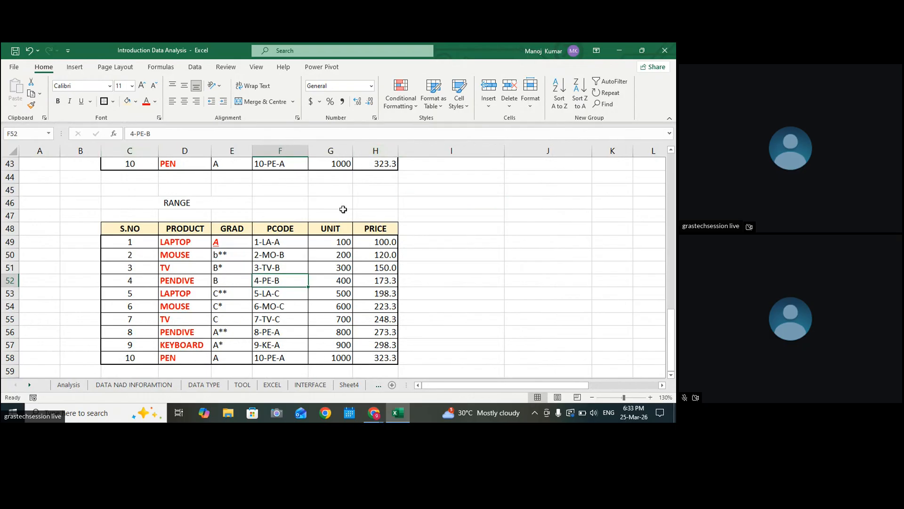
{"action": "left_click", "coordinate": [184, 202]}
{"action": "left_click", "coordinate": [104, 102]}
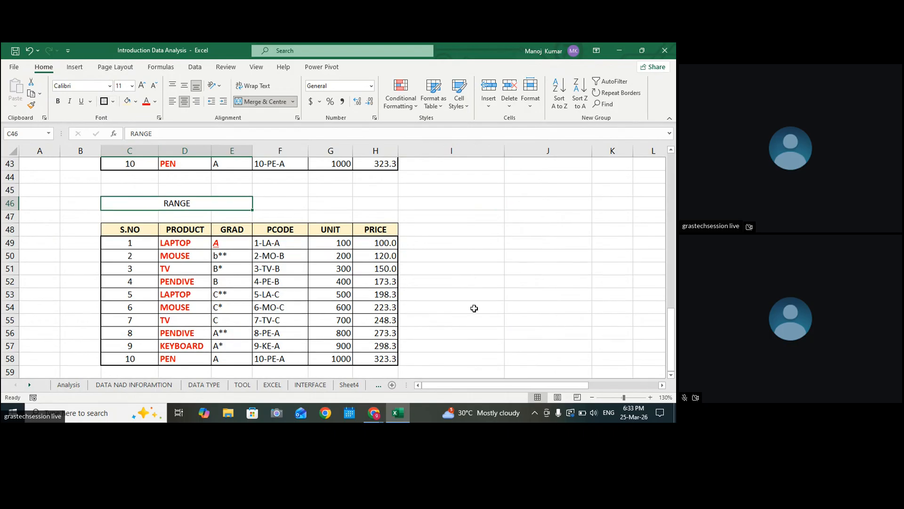
{"action": "left_click", "coordinate": [452, 229]}
Step: Enter the range syntax note RANGE(START , END) in cell J49 beside the copied table
{"action": "scroll", "coordinate": [283, 309], "scroll_direction": "down", "scroll_amount": 2}
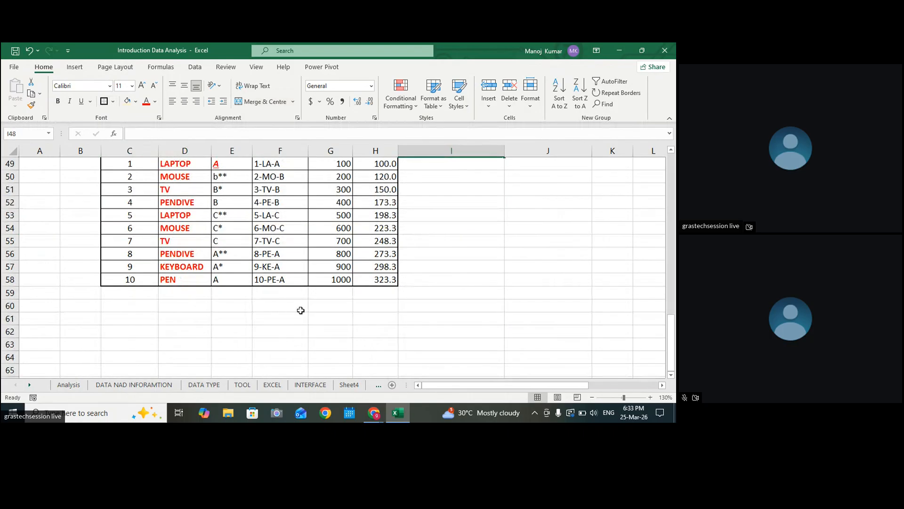
{"action": "left_click", "coordinate": [128, 320]}
{"action": "scroll", "coordinate": [351, 313], "scroll_direction": "up", "scroll_amount": 2}
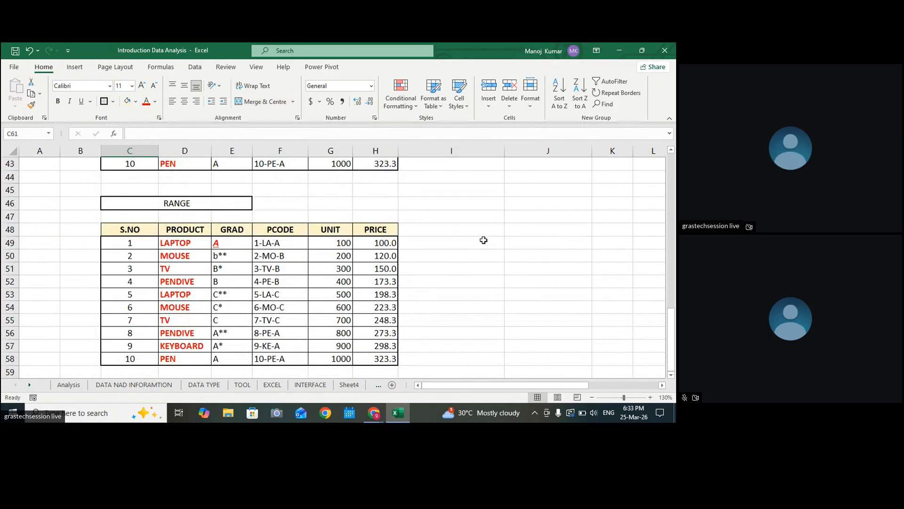
{"action": "left_click", "coordinate": [515, 240]}
{"action": "type", "text": "RA"}
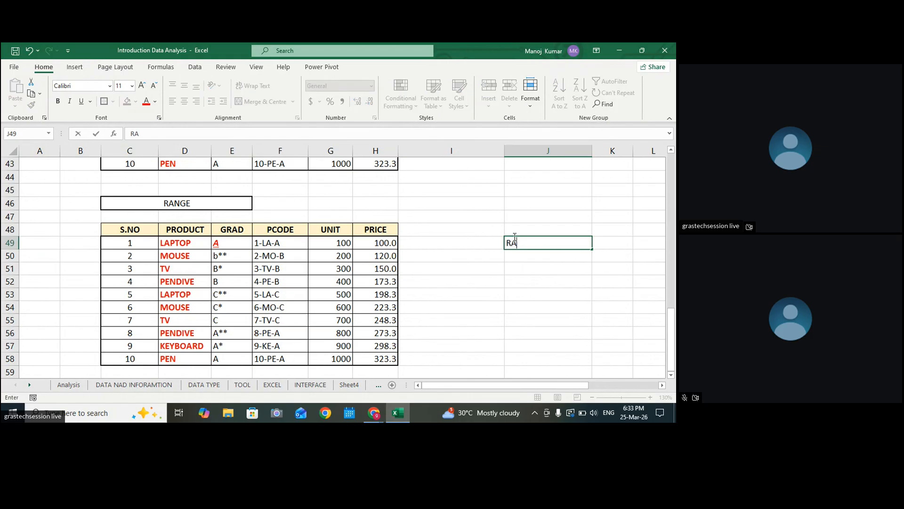
{"action": "type", "text": "NGE(STAT"}
{"action": "key", "text": "BackSpace"}
{"action": "key", "text": "BackSpace"}
{"action": "type", "text": "RT , END"}
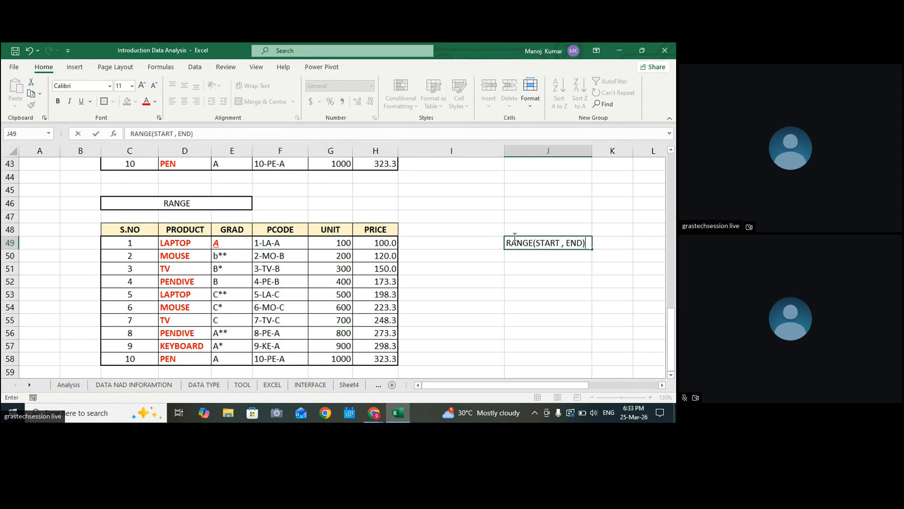
{"action": "type", "text": ")"}
{"action": "key", "text": "Return"}
Step: Trace the copied table's range from its start cell C48 to its end cell H58
{"action": "left_click", "coordinate": [525, 243]}
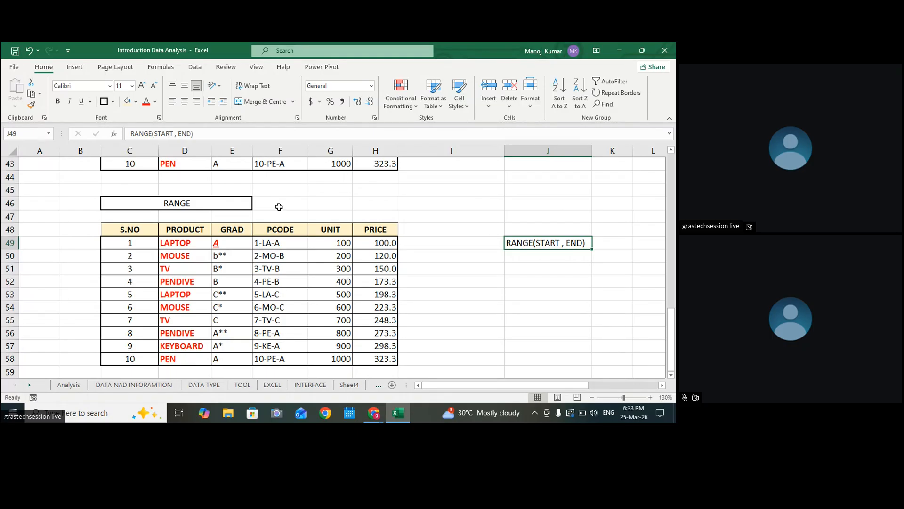
{"action": "left_click_drag", "start_coordinate": [278, 203], "coordinate": [359, 203]}
{"action": "left_click", "coordinate": [128, 232]}
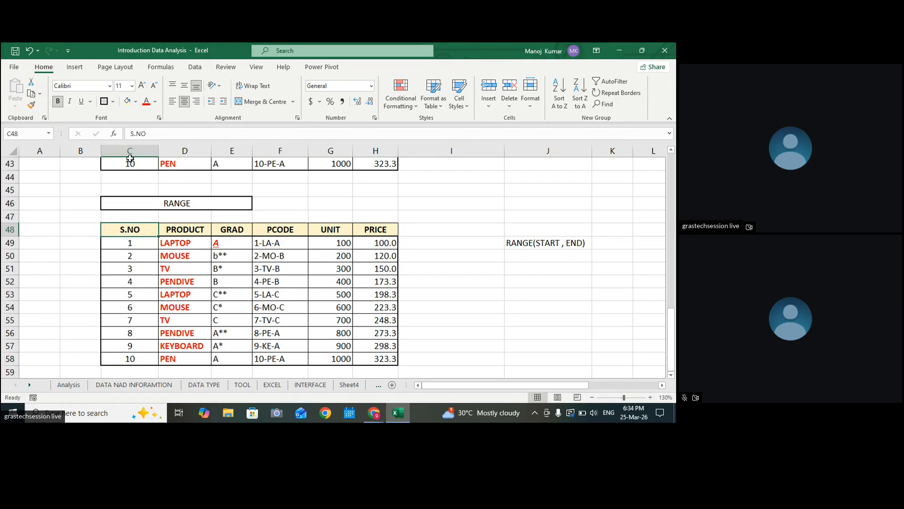
{"action": "key", "text": "ctrl+Up"}
{"action": "key", "text": "ctrl+space"}
{"action": "left_click", "coordinate": [114, 231]}
{"action": "left_click", "coordinate": [378, 359]}
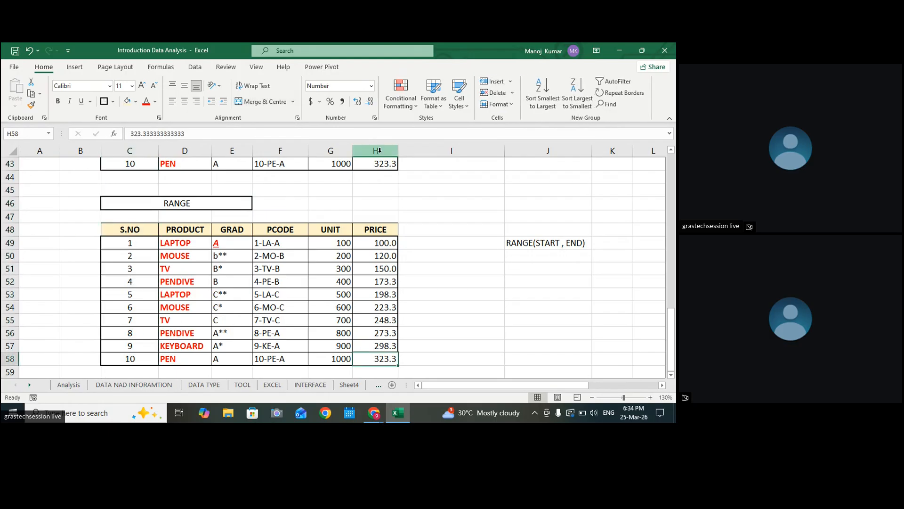
{"action": "left_click", "coordinate": [523, 260]}
{"action": "left_click_drag", "start_coordinate": [134, 232], "coordinate": [365, 355]}
Step: Enter the example range address C48:H58 in cell J50 beneath the syntax note
{"action": "double_click", "coordinate": [522, 256]}
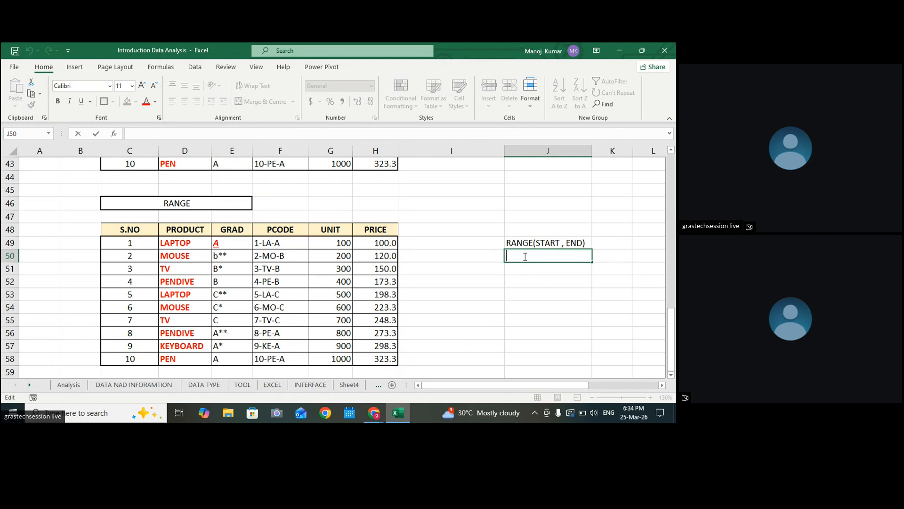
{"action": "type", "text": "C"}
{"action": "key", "text": "BackSpace"}
{"action": "key", "text": "BackSpace"}
{"action": "type", "text": "48:H58"}
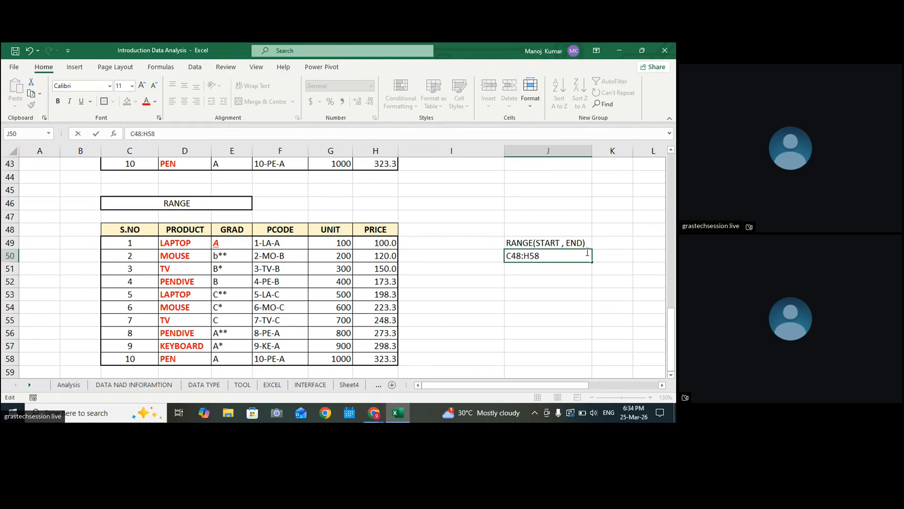
{"action": "left_click", "coordinate": [589, 307]}
{"action": "left_click", "coordinate": [513, 255]}
Step: Build the reference =C48:H58 in cell J52 by picking the copied table, and prefix it with a comma to keep it as text
{"action": "left_click", "coordinate": [514, 290]}
{"action": "double_click", "coordinate": [518, 282]}
{"action": "type", "text": "="}
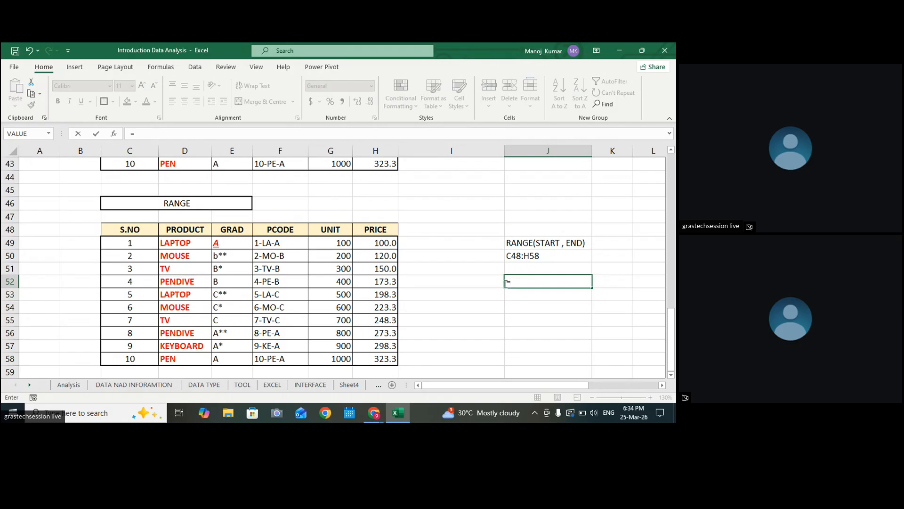
{"action": "left_click_drag", "start_coordinate": [118, 234], "coordinate": [382, 360]}
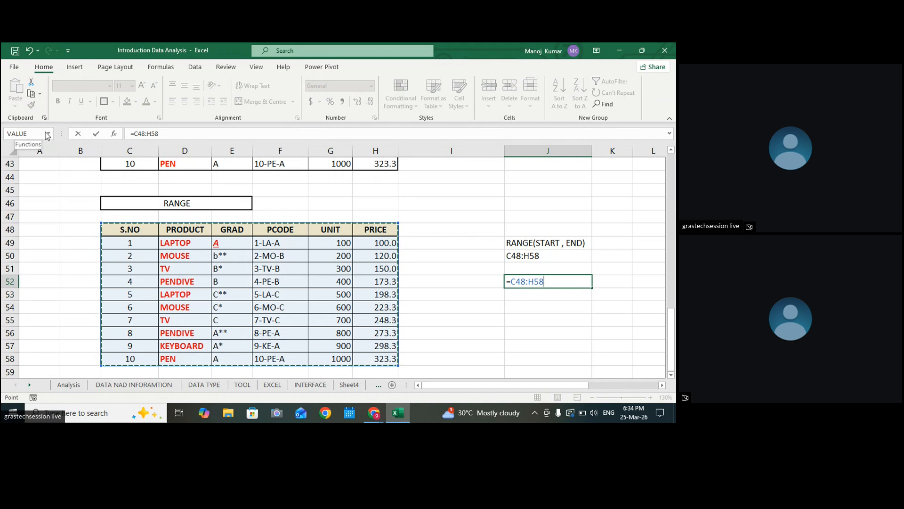
{"action": "left_click_drag", "start_coordinate": [135, 133], "coordinate": [162, 134]}
{"action": "left_click", "coordinate": [162, 134]}
{"action": "left_click", "coordinate": [510, 281]}
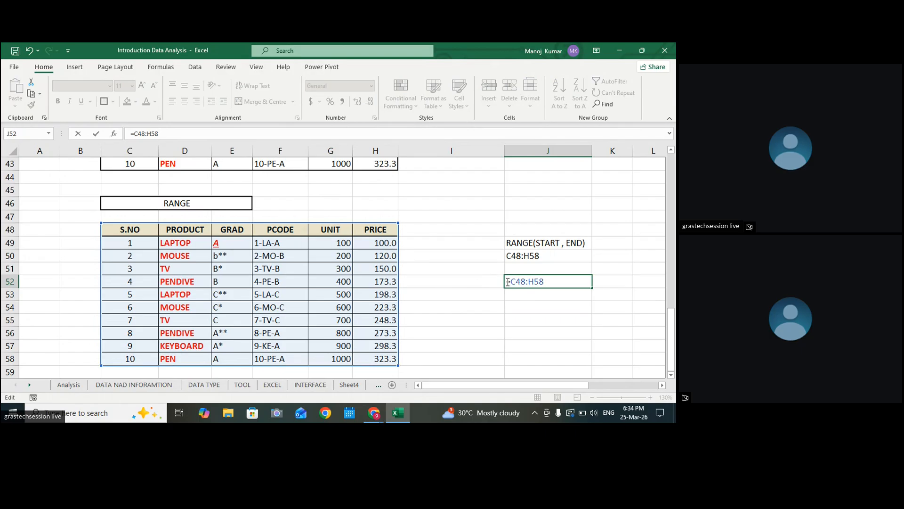
{"action": "type", "text": ","}
{"action": "left_click", "coordinate": [537, 329]}
{"action": "left_click", "coordinate": [537, 332]}
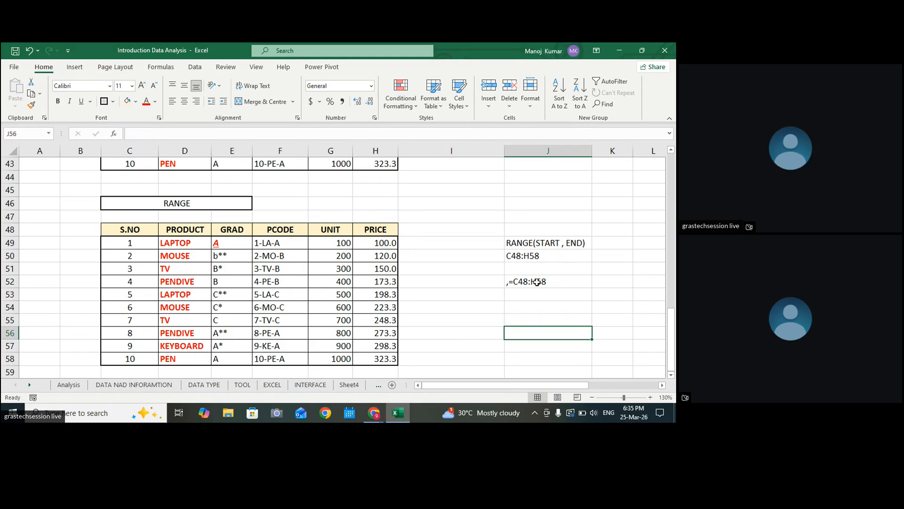
Step: Review the notes on the INTERFACE sheet and on Sheet4, down to the Extension list
{"action": "left_click_drag", "start_coordinate": [672, 360], "coordinate": [672, 162]}
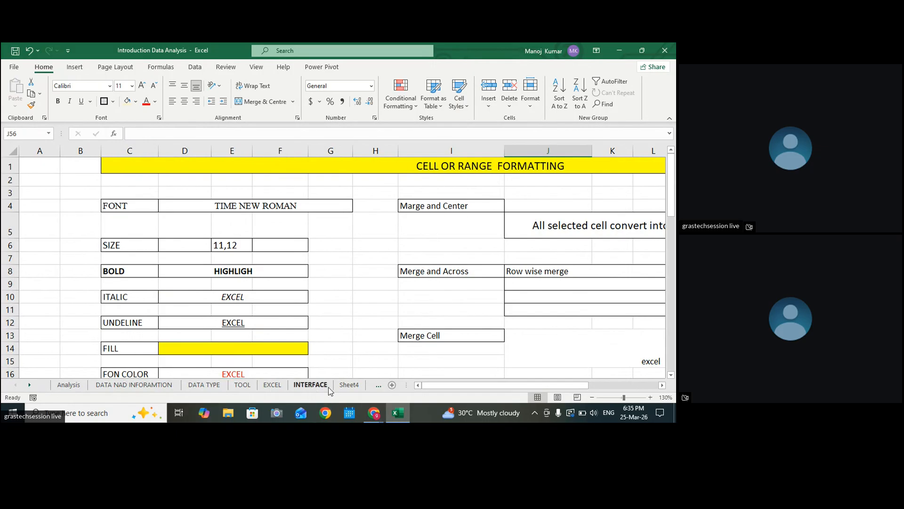
{"action": "left_click", "coordinate": [354, 386]}
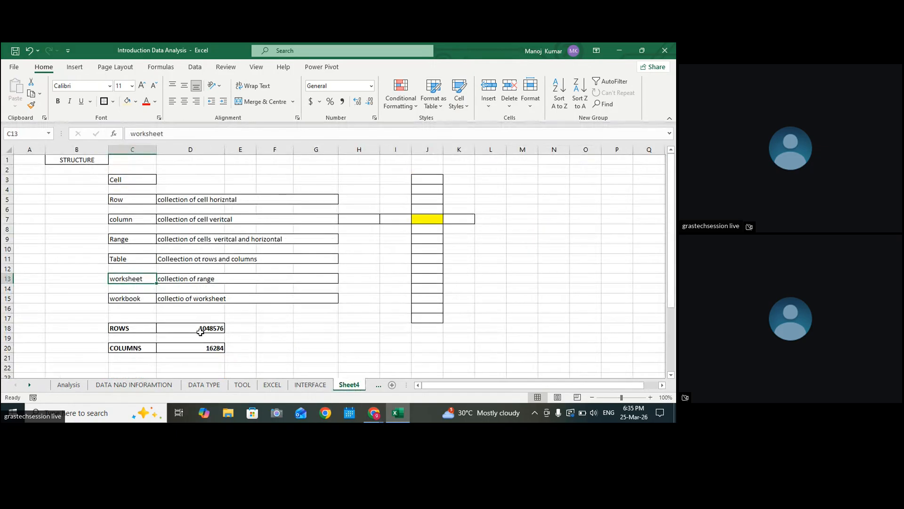
{"action": "left_click", "coordinate": [311, 385]}
{"action": "scroll", "coordinate": [275, 322], "scroll_direction": "down", "scroll_amount": 6}
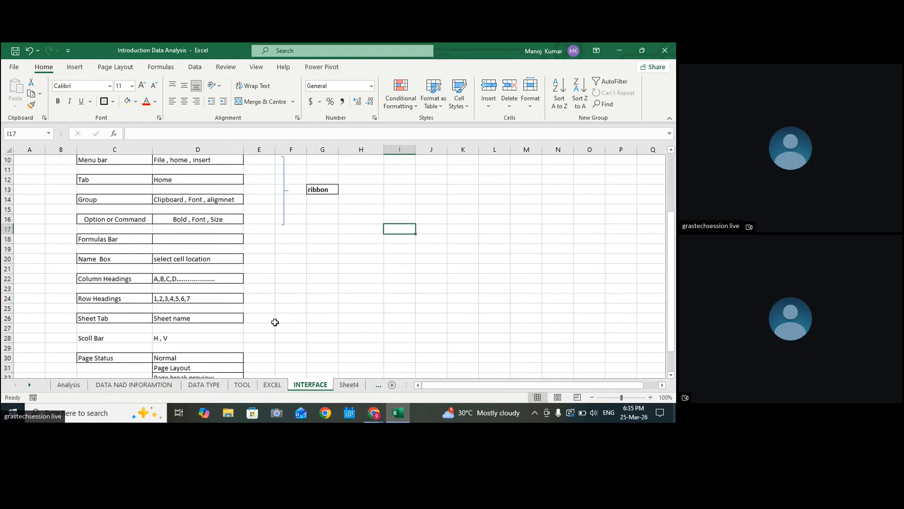
{"action": "left_click", "coordinate": [347, 386]}
{"action": "scroll", "coordinate": [328, 343], "scroll_direction": "down", "scroll_amount": 6}
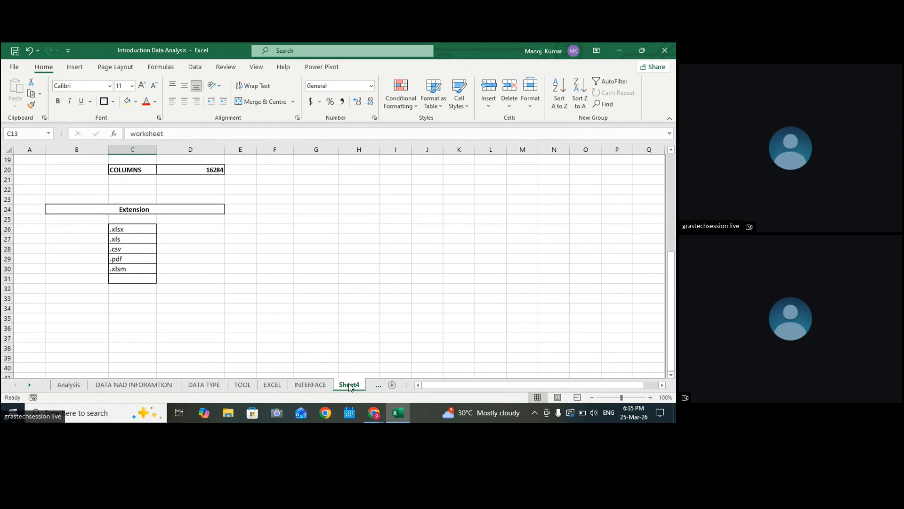
Step: Copy the TABLE FORMATTING entry from Sheet2 cell D4 into cells D1:P1 of Sheet1
{"action": "scroll", "coordinate": [348, 350], "scroll_direction": "up", "scroll_amount": 6}
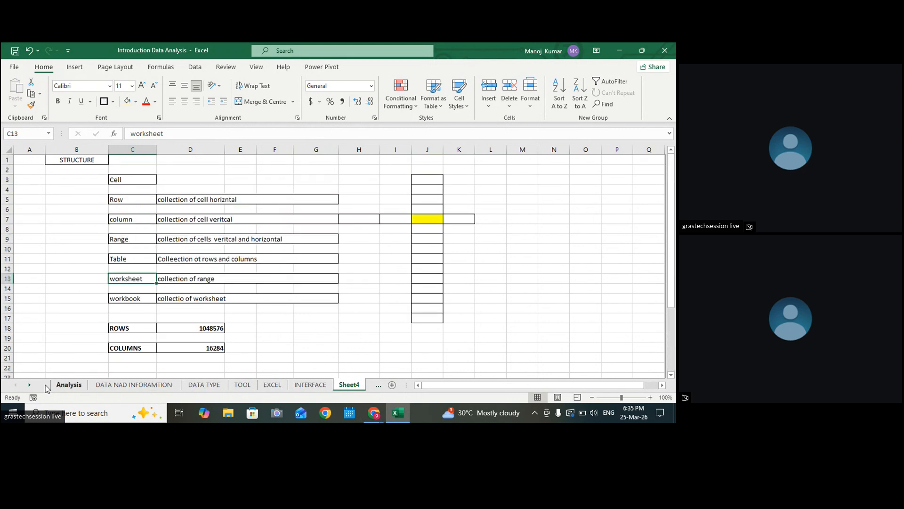
{"action": "left_click", "coordinate": [29, 385]}
{"action": "left_click", "coordinate": [30, 385]}
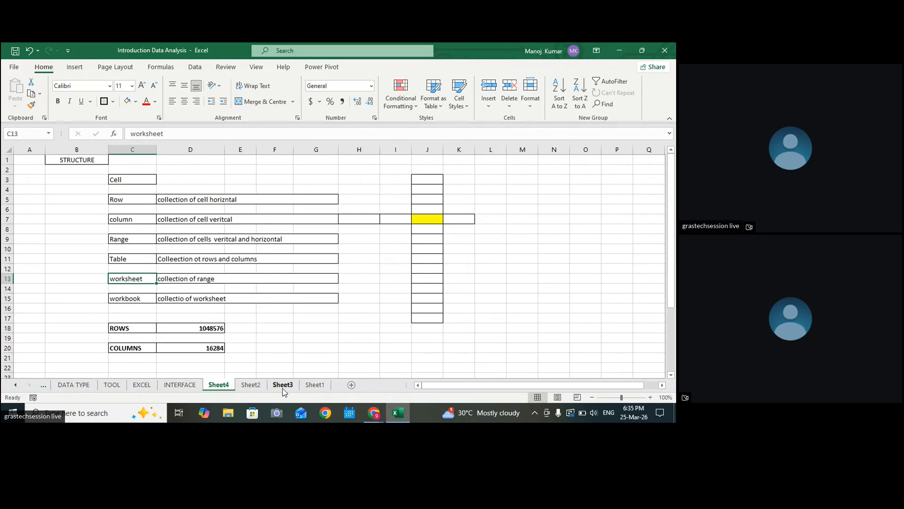
{"action": "left_click", "coordinate": [283, 385]}
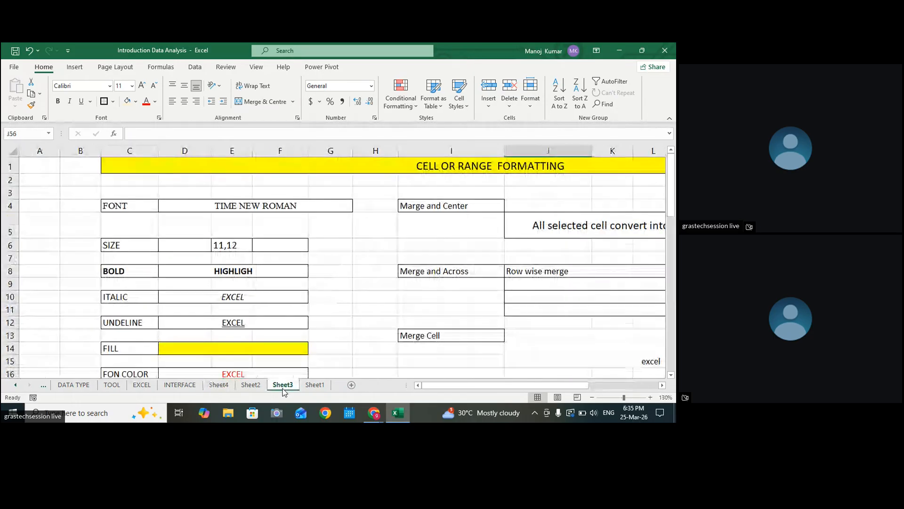
{"action": "left_click", "coordinate": [250, 385]}
{"action": "left_click", "coordinate": [161, 193]}
{"action": "key", "text": "ctrl+c"}
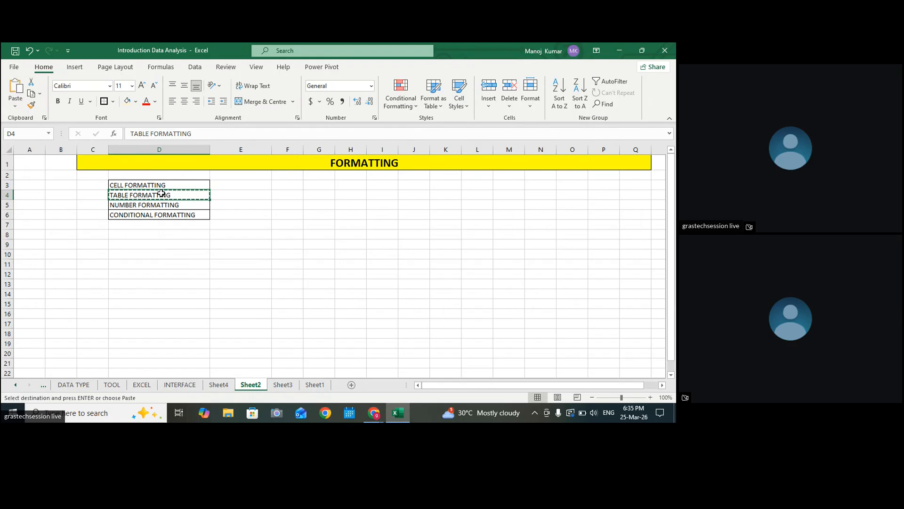
{"action": "left_click", "coordinate": [314, 385]}
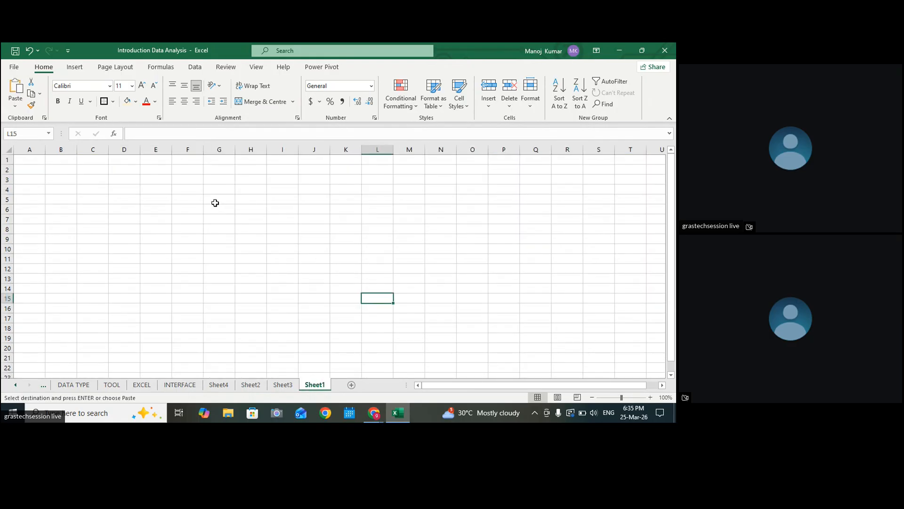
{"action": "left_click_drag", "start_coordinate": [124, 157], "coordinate": [511, 159]}
{"action": "key", "text": "ctrl+v"}
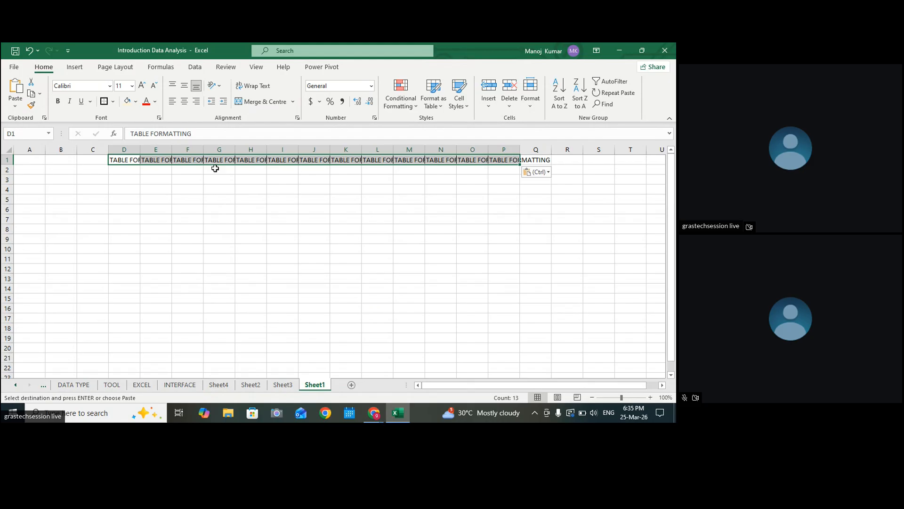
Step: Clear the duplicate TABLE FORMATTING entries from E1 onward, and merge and centre D1:O1 on Sheet1
{"action": "left_click", "coordinate": [147, 161]}
{"action": "left_click_drag", "start_coordinate": [148, 161], "coordinate": [571, 162]}
{"action": "key", "text": "Delete"}
{"action": "left_click_drag", "start_coordinate": [125, 159], "coordinate": [477, 159]}
{"action": "left_click", "coordinate": [245, 102]}
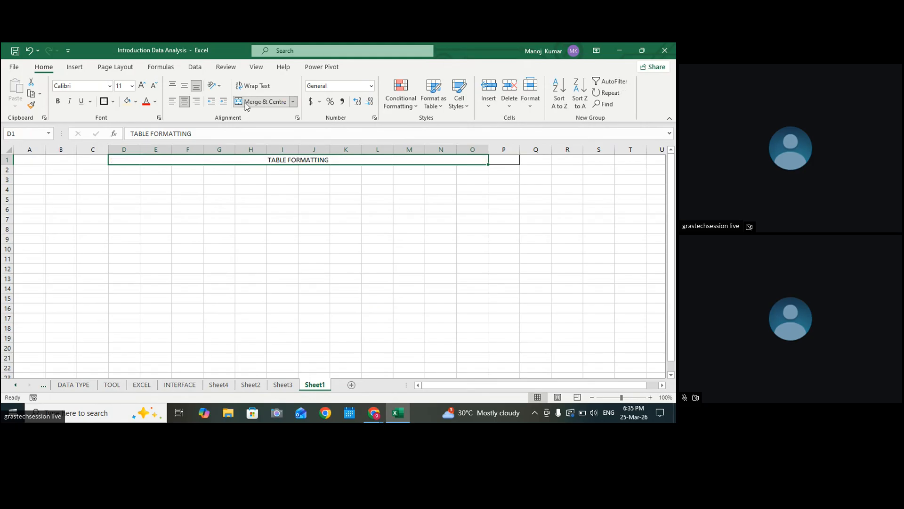
Step: Format the merged TABLE FORMATTING heading in bold, font size 16, with a light gold fill
{"action": "left_click", "coordinate": [141, 86]}
{"action": "left_click", "coordinate": [142, 86]}
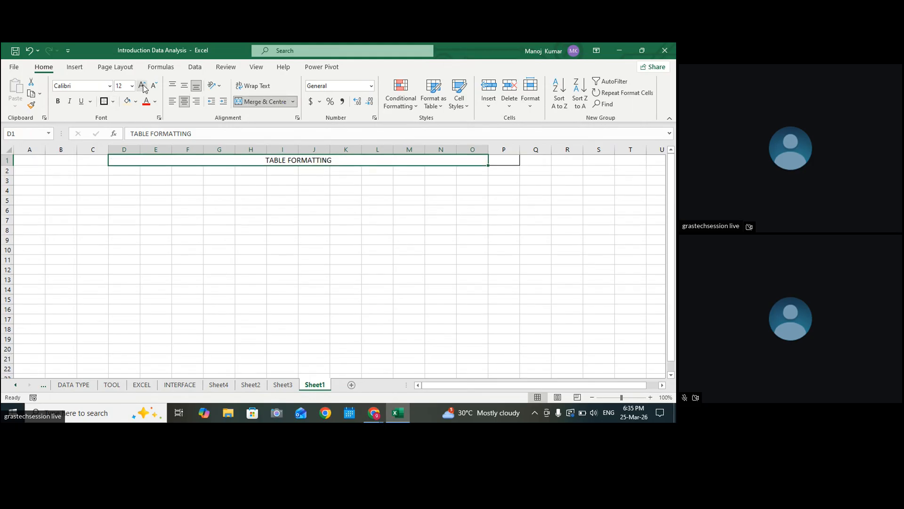
{"action": "left_click", "coordinate": [142, 85]}
{"action": "left_click", "coordinate": [129, 104]}
{"action": "left_click", "coordinate": [57, 101]}
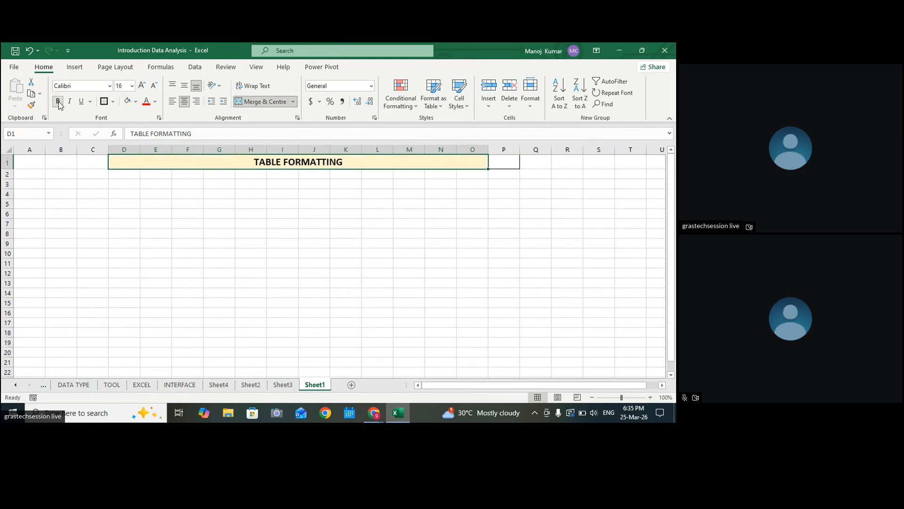
{"action": "left_click", "coordinate": [314, 194]}
Step: Enter 3400 in cell G59 on Sheet3, directly below the UNIT column of the copied table
{"action": "left_click", "coordinate": [282, 384]}
{"action": "scroll", "coordinate": [278, 311], "scroll_direction": "down", "scroll_amount": 7}
{"action": "scroll", "coordinate": [285, 305], "scroll_direction": "down", "scroll_amount": 9}
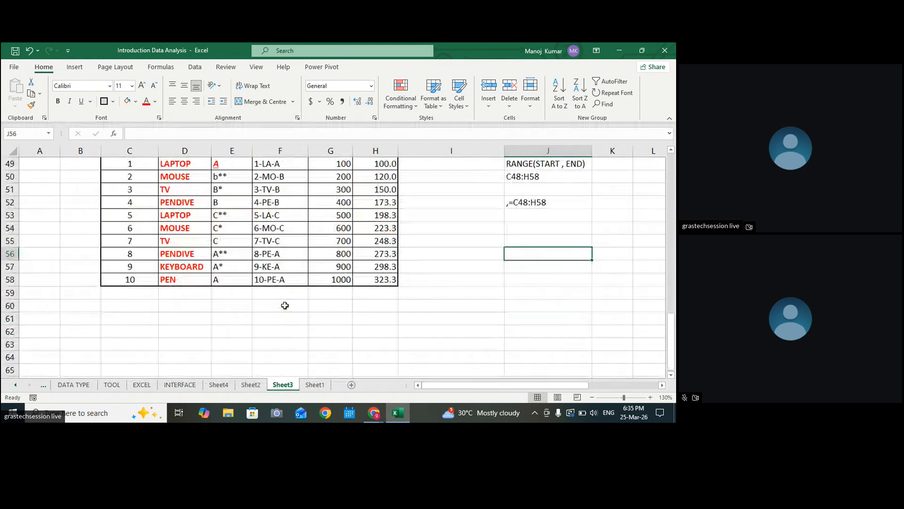
{"action": "scroll", "coordinate": [377, 257], "scroll_direction": "up", "scroll_amount": 1}
{"action": "left_click", "coordinate": [431, 291]}
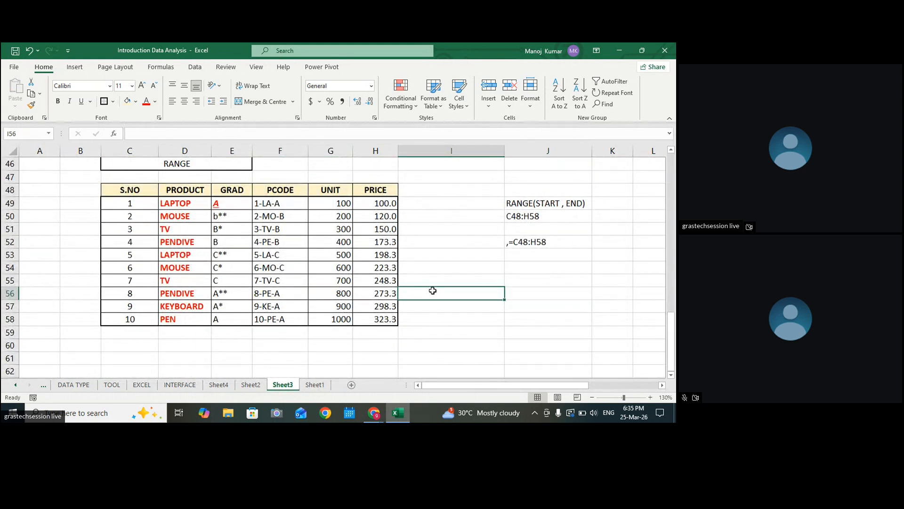
{"action": "left_click", "coordinate": [336, 331]}
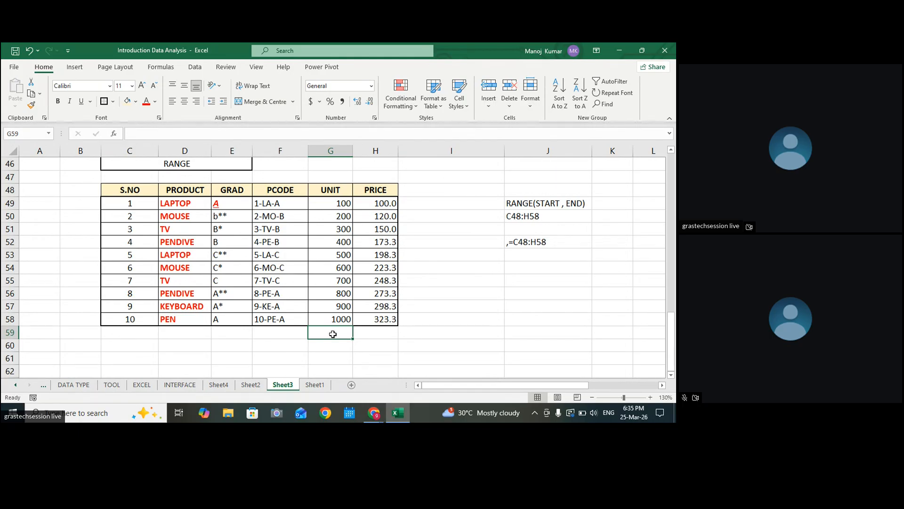
{"action": "type", "text": "3400"}
{"action": "key", "text": "Return"}
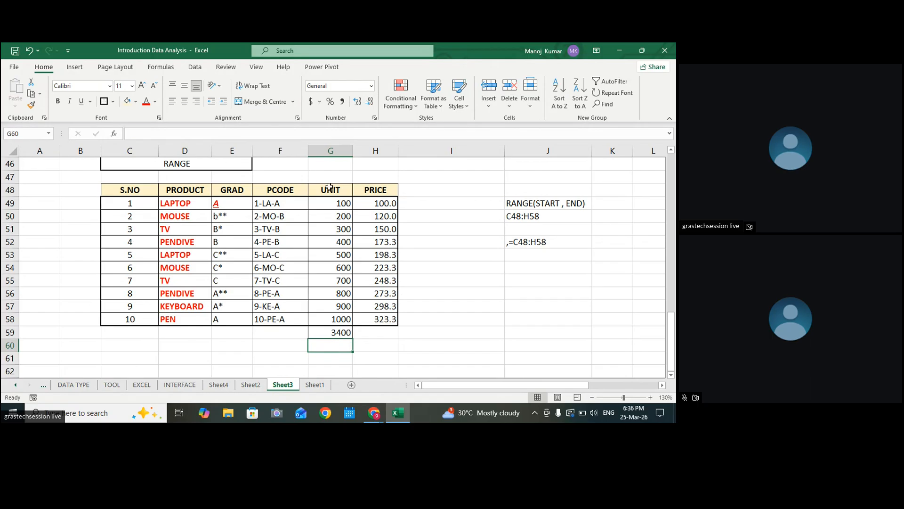
Step: Add serial number 11 in C59 and product FAN in D59 below the copied table
{"action": "key", "text": "Up"}
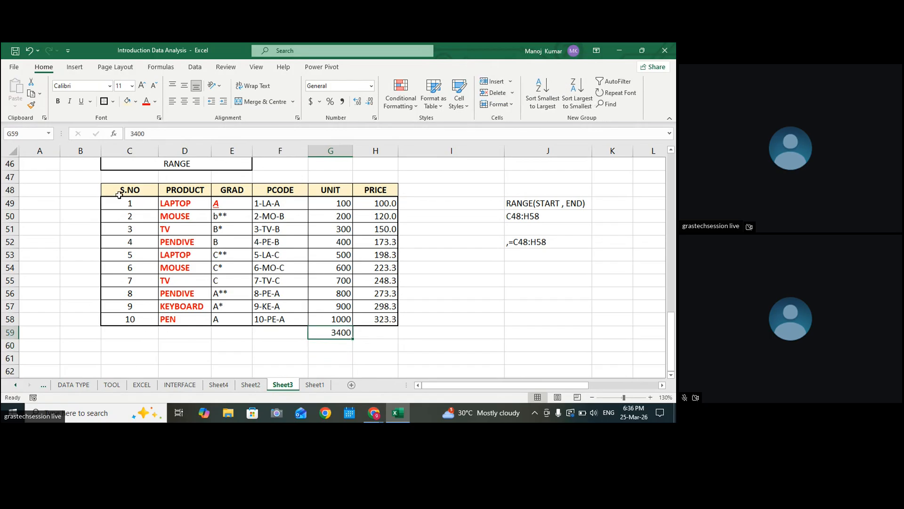
{"action": "left_click", "coordinate": [127, 330]}
{"action": "type", "text": "11"}
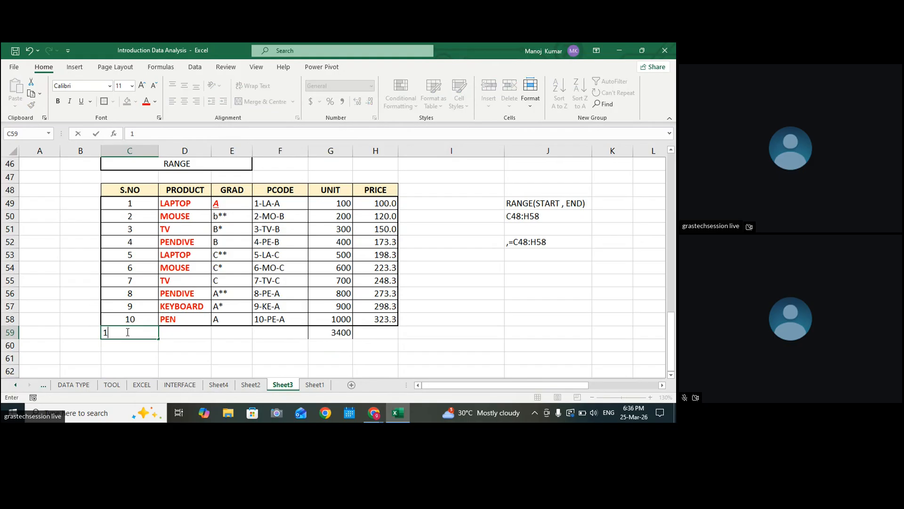
{"action": "left_click", "coordinate": [425, 324]}
{"action": "left_click", "coordinate": [285, 350]}
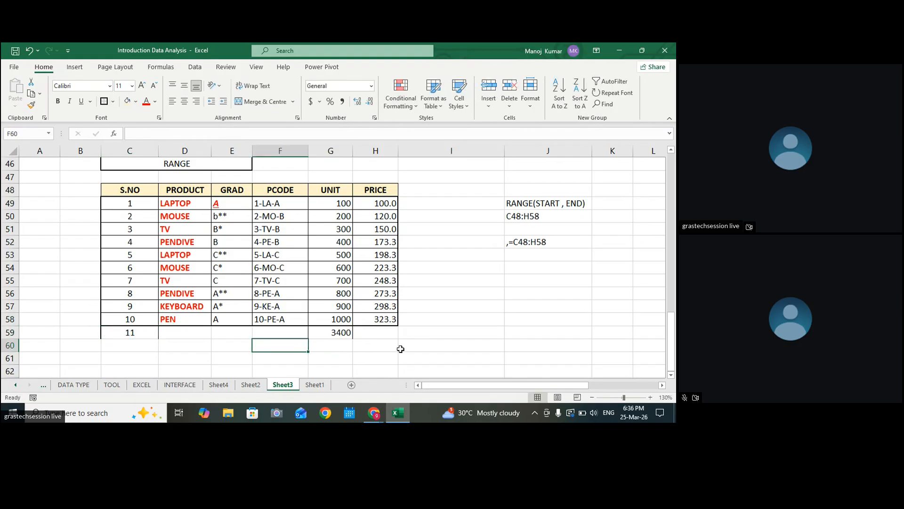
{"action": "left_click", "coordinate": [170, 331]}
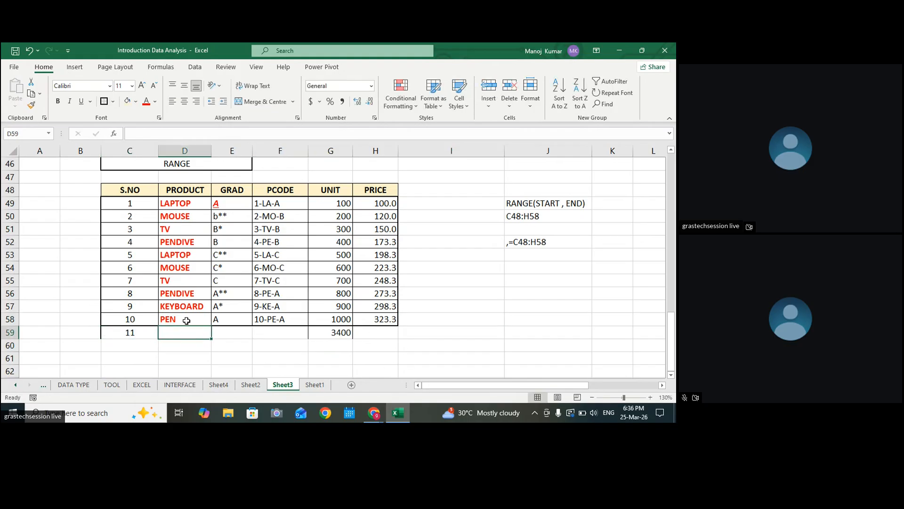
{"action": "type", "text": "FN"}
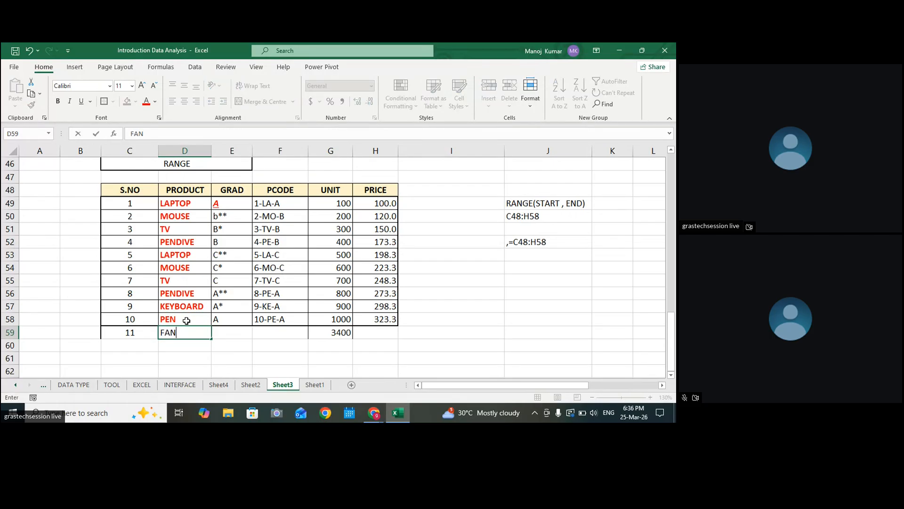
{"action": "left_click", "coordinate": [429, 323]}
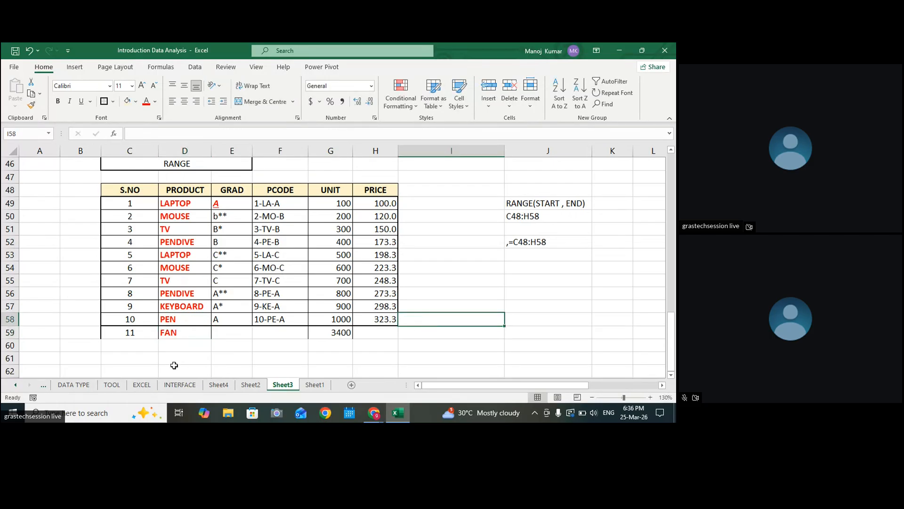
Step: Point out the new row C59:H59, and delete its unit, product and serial number entries
{"action": "left_click", "coordinate": [136, 334]}
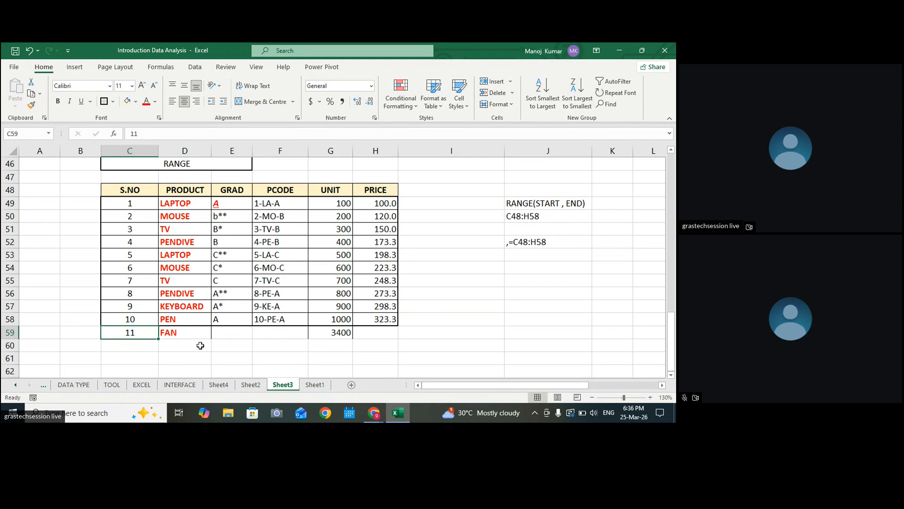
{"action": "left_click", "coordinate": [280, 345]}
{"action": "left_click_drag", "start_coordinate": [134, 333], "coordinate": [377, 332]}
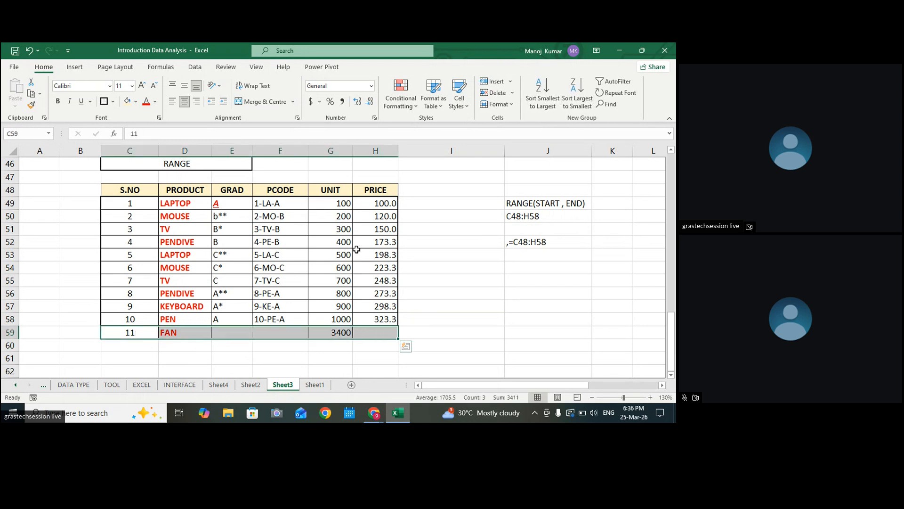
{"action": "left_click", "coordinate": [342, 334]}
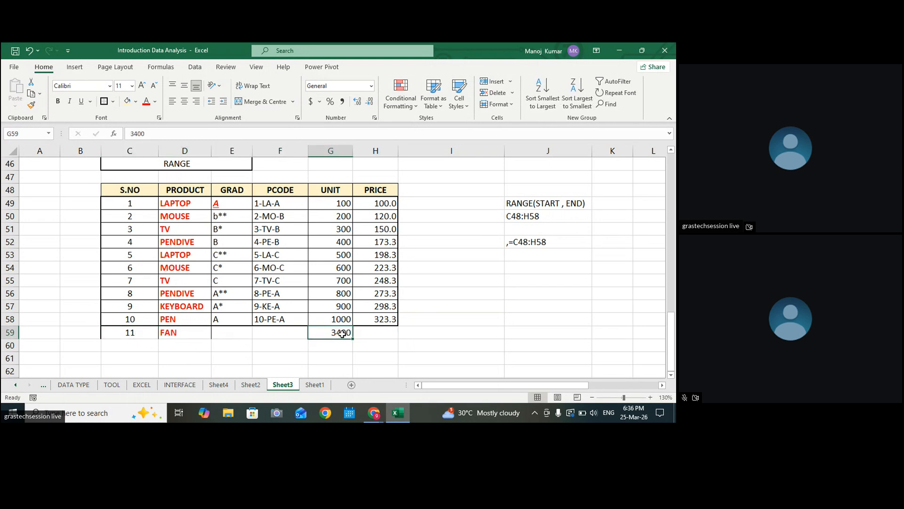
{"action": "key", "text": "Delete"}
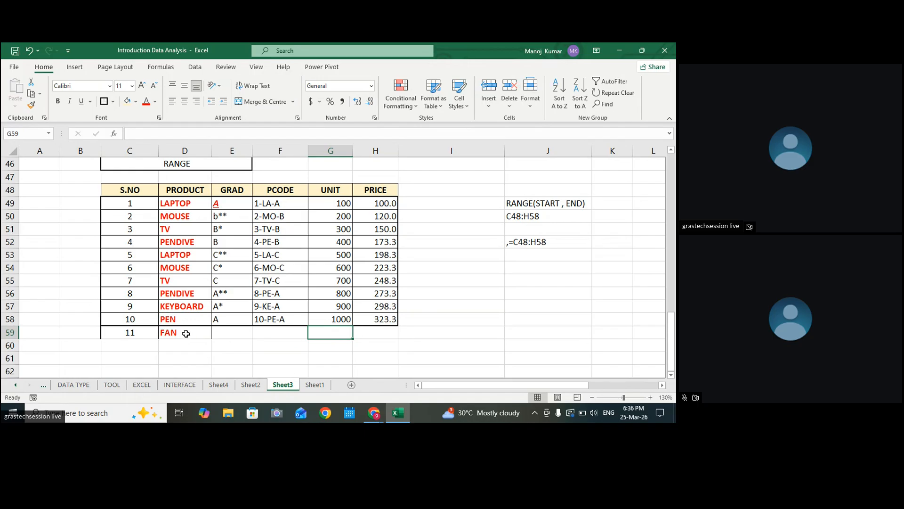
{"action": "left_click", "coordinate": [186, 334]}
{"action": "key", "text": "Delete"}
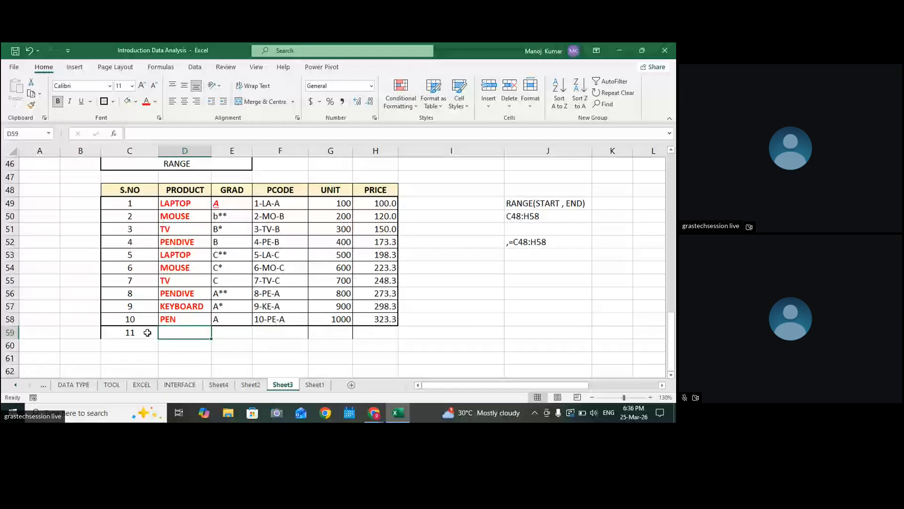
Step: Total the UNIT values in cell G61 with a SUM formula over the range G49:G58
{"action": "left_click", "coordinate": [332, 357]}
{"action": "type", "text": "=SUM("}
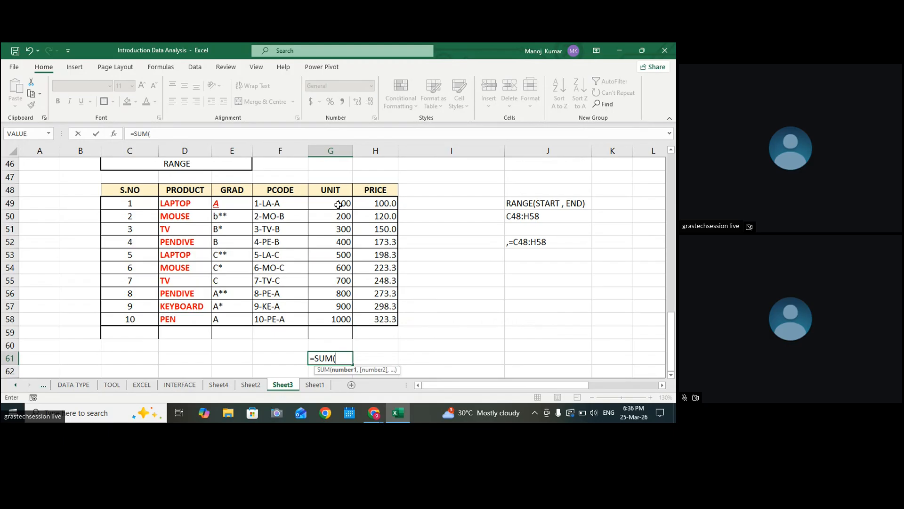
{"action": "left_click_drag", "start_coordinate": [339, 204], "coordinate": [341, 319]}
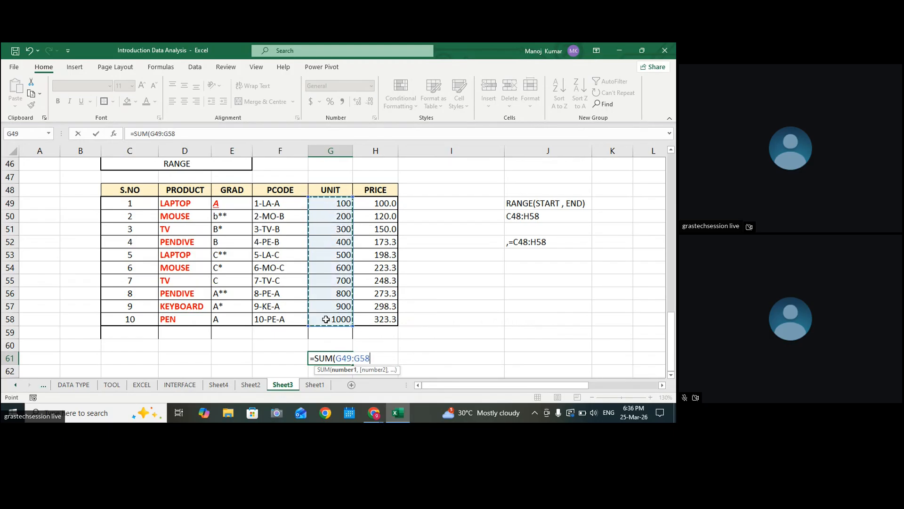
{"action": "key", "text": "Return"}
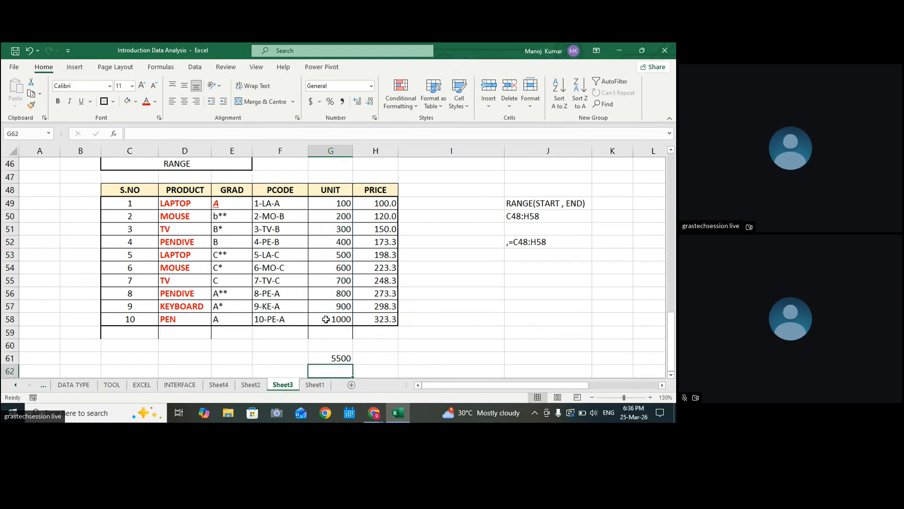
Step: Enter 45000 in G59 below the UNIT values to test the SUM range, and delete it again
{"action": "left_click", "coordinate": [344, 361]}
{"action": "left_click", "coordinate": [341, 332]}
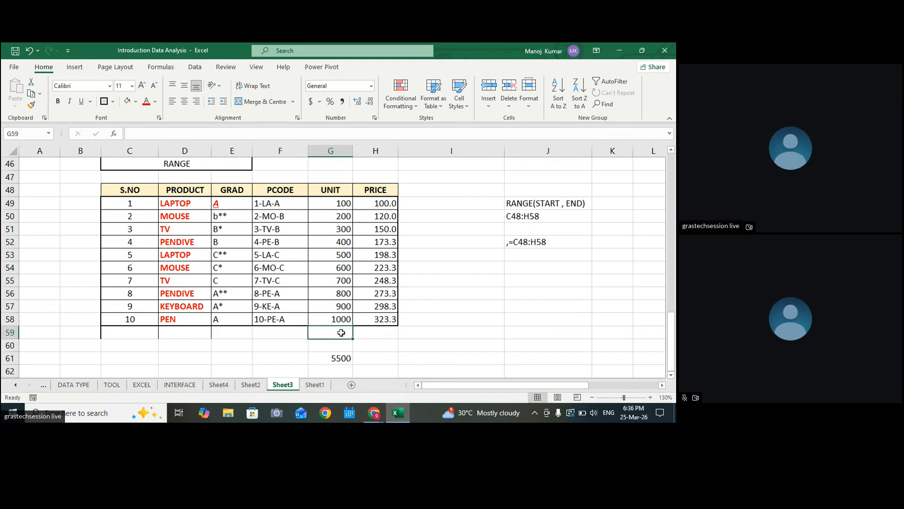
{"action": "type", "text": "45000"}
{"action": "key", "text": "Return"}
{"action": "left_click", "coordinate": [342, 332]}
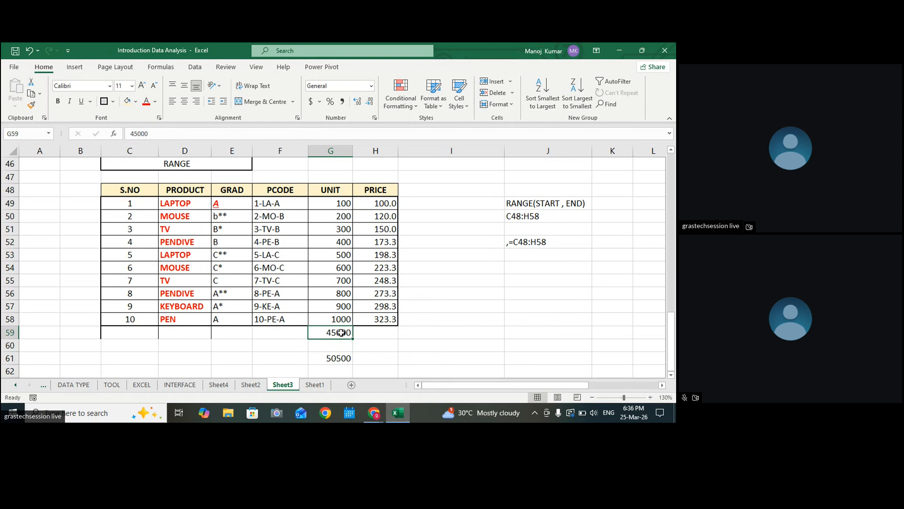
{"action": "key", "text": "Delete"}
{"action": "left_click", "coordinate": [418, 333]}
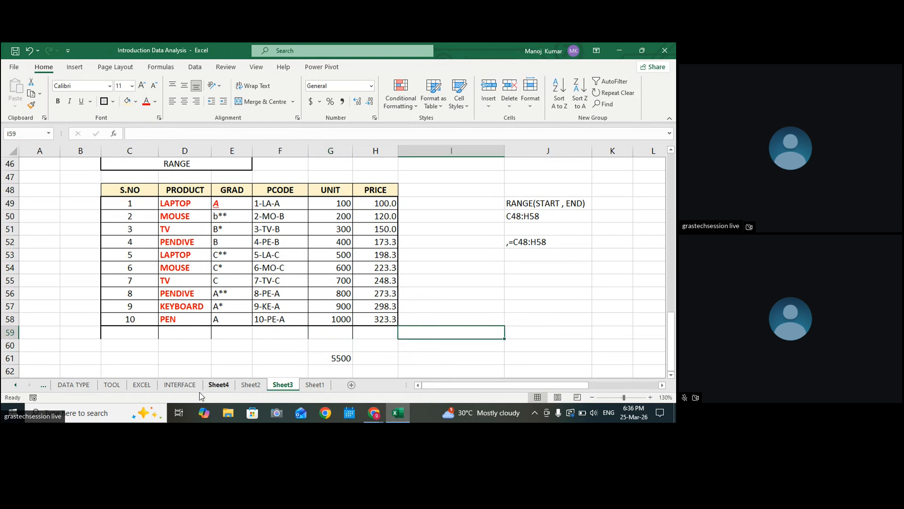
Step: Browse the lesson sheets back to EXCEL and forward through Sheet4, Sheet2 and Sheet3 to Sheet1
{"action": "key", "text": "ctrl+Page_Up"}
{"action": "key", "text": "ctrl+Page_Up"}
{"action": "key", "text": "ctrl+Page_Up"}
{"action": "key", "text": "ctrl+Page_Up"}
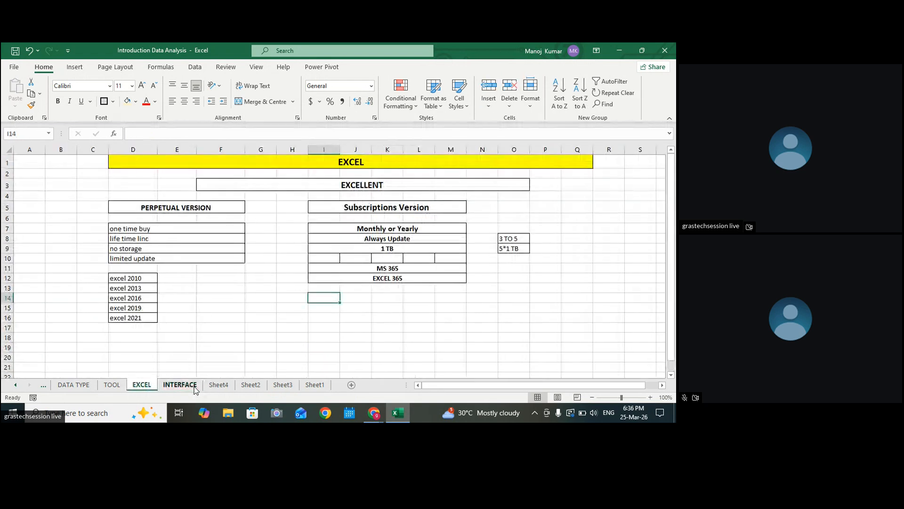
{"action": "left_click", "coordinate": [222, 388]}
{"action": "left_click", "coordinate": [250, 384]}
{"action": "left_click", "coordinate": [283, 385]}
{"action": "left_click", "coordinate": [316, 386]}
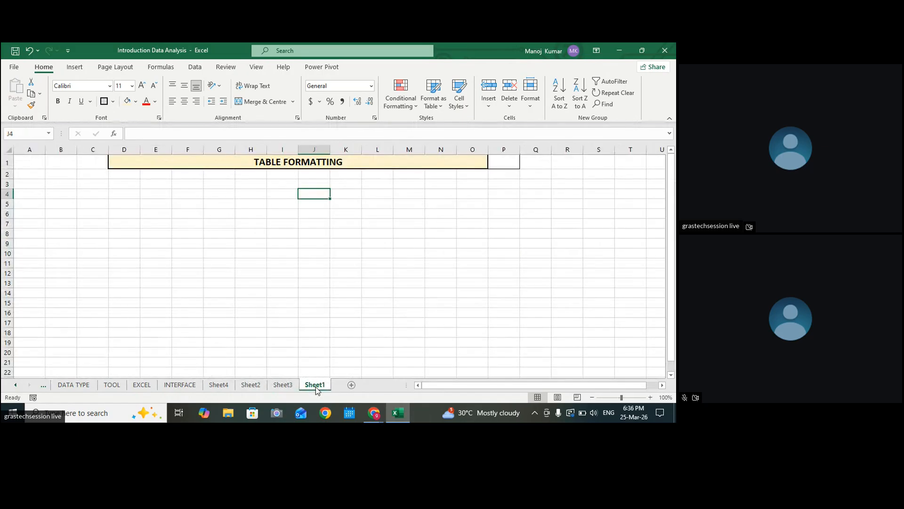
{"action": "left_click", "coordinate": [107, 418]}
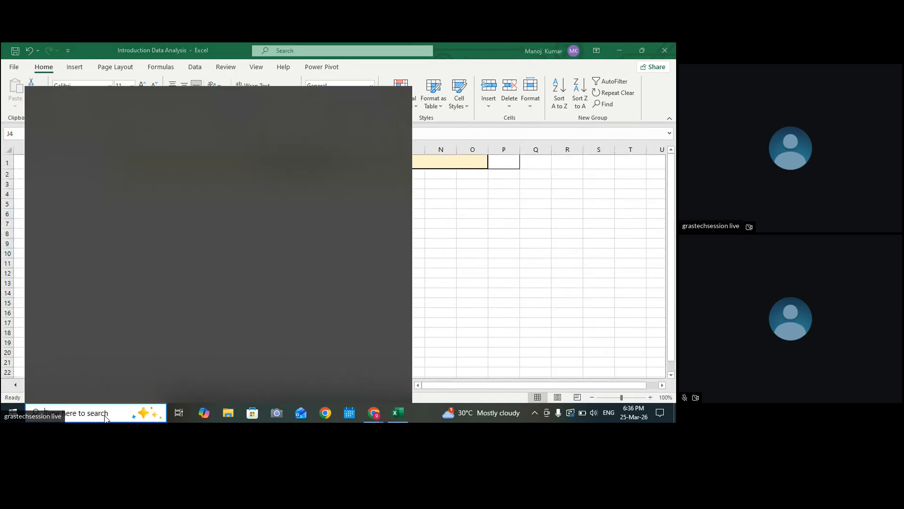
{"action": "type", "text": "excel"}
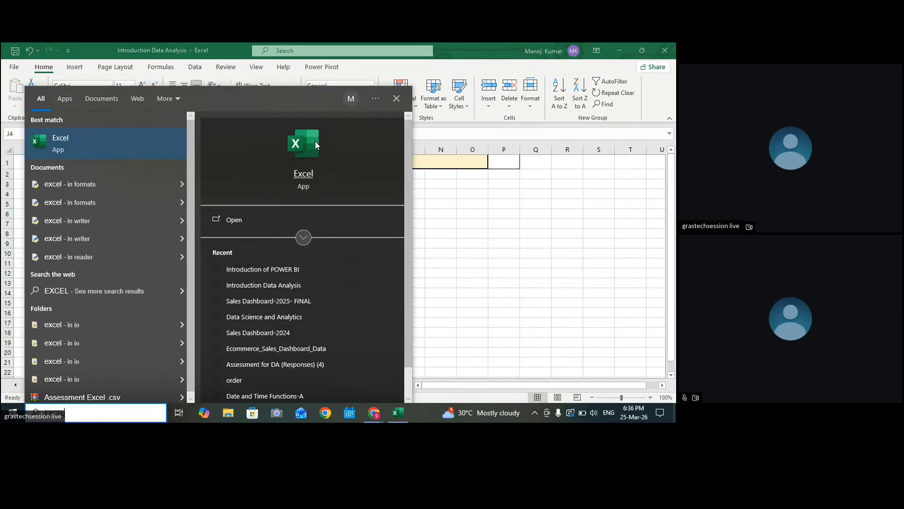
{"action": "key", "text": "Escape"}
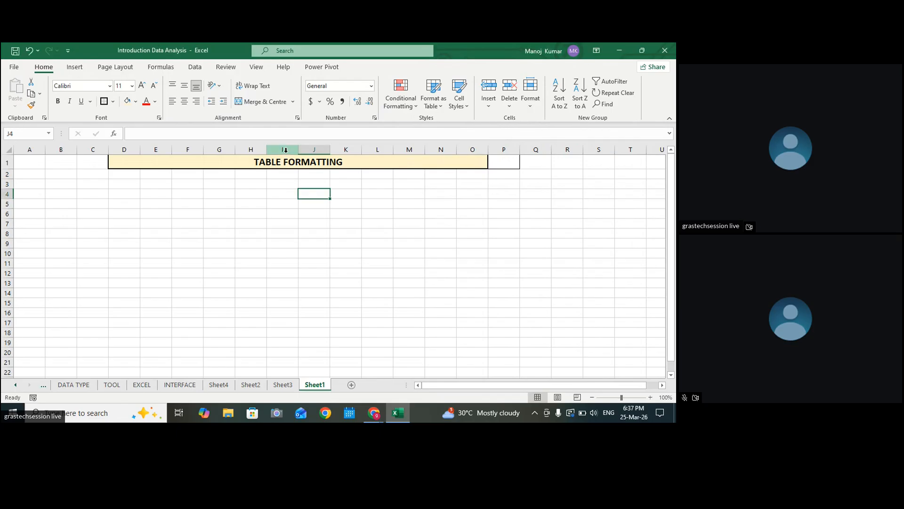
Step: Open a blank workbook and fill I4:I16 with a number series from 100 to 1300 in steps of 100
{"action": "left_click", "coordinate": [310, 206]}
{"action": "left_click", "coordinate": [270, 187]}
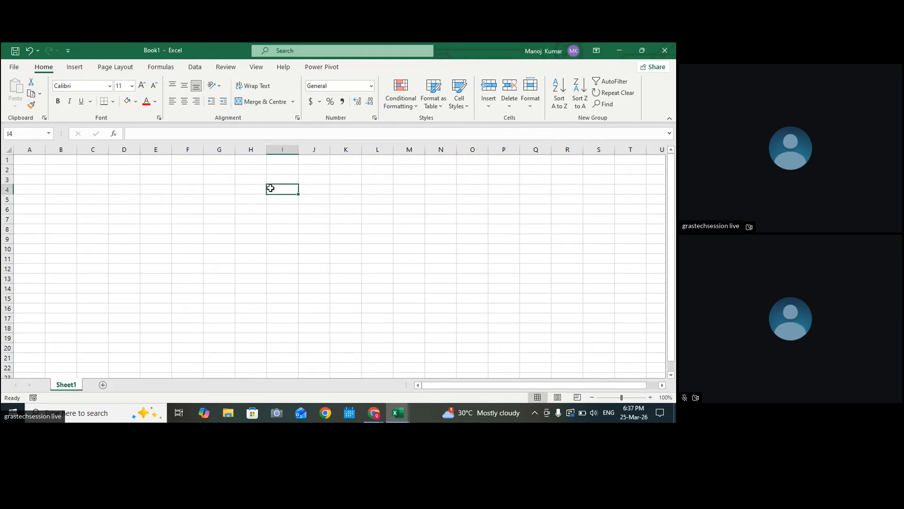
{"action": "type", "text": "100"}
{"action": "key", "text": "Return"}
{"action": "type", "text": "200"}
{"action": "key", "text": "Return"}
{"action": "left_click_drag", "start_coordinate": [277, 188], "coordinate": [296, 311]}
{"action": "left_click", "coordinate": [377, 259]}
Step: Total the number series in cell L8 with a SUM formula over the range I4:I16
{"action": "left_click", "coordinate": [380, 229]}
{"action": "type", "text": "=SUM("}
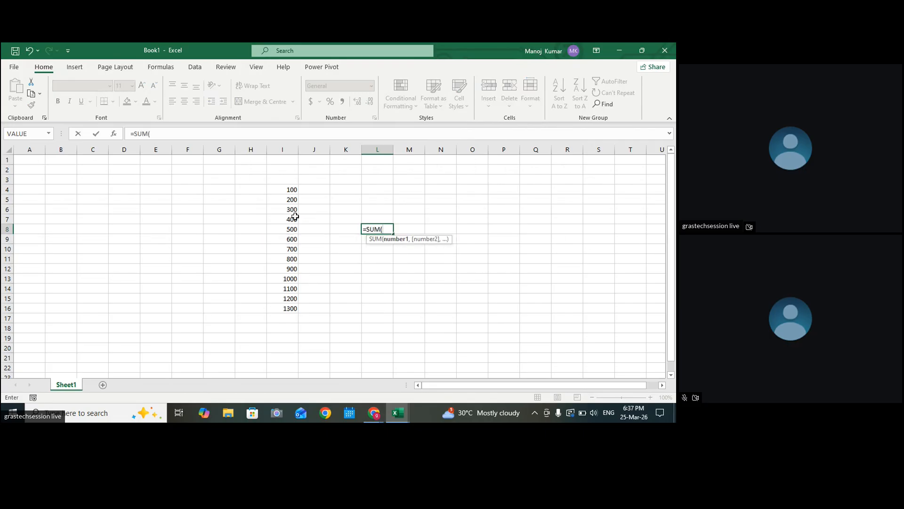
{"action": "left_click_drag", "start_coordinate": [283, 190], "coordinate": [279, 306]}
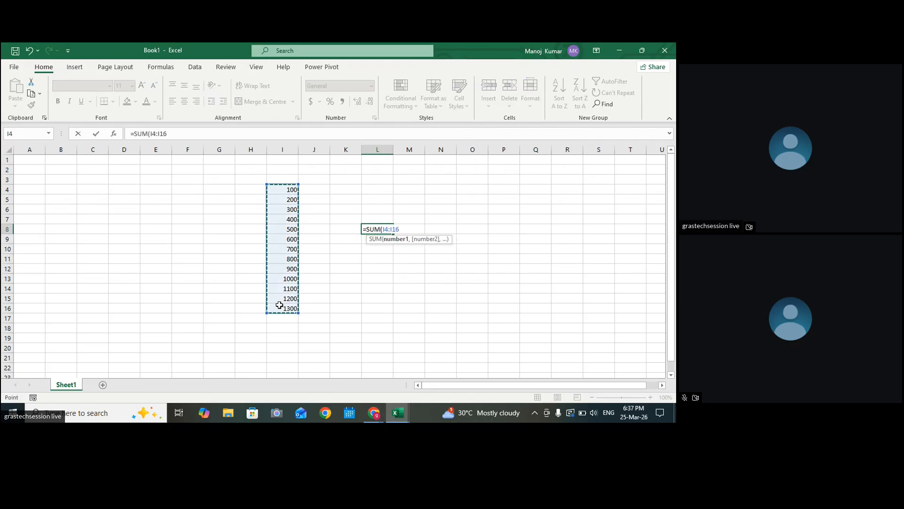
{"action": "type", "text": ")"}
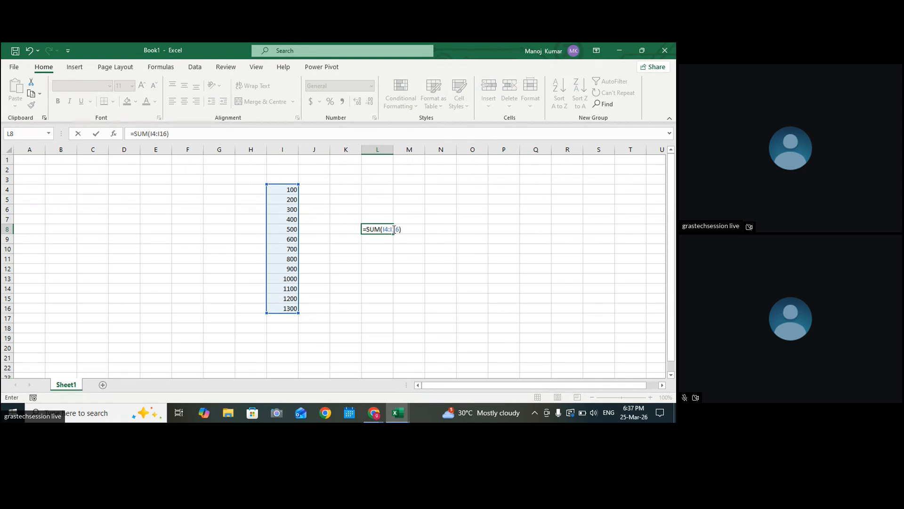
{"action": "key", "text": "Return"}
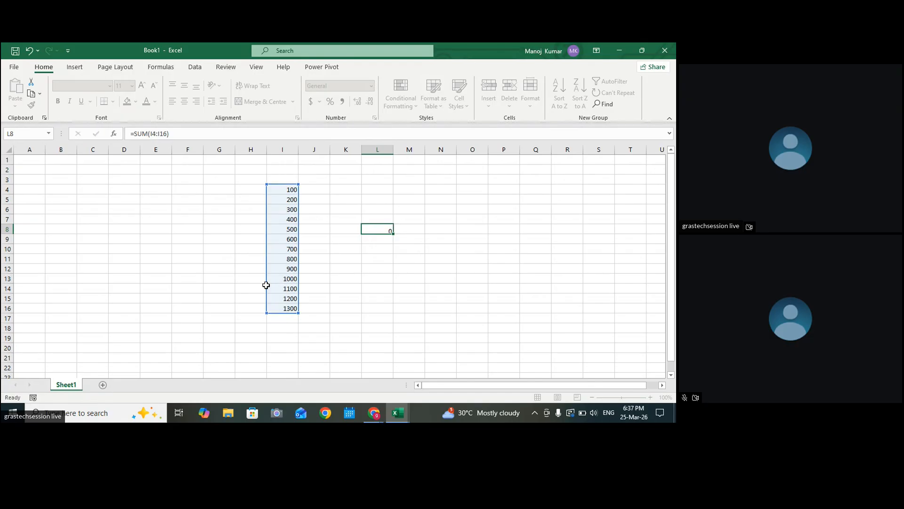
Step: Enter 4567, 5678 and 56789 in I17:I19, directly below the summed number series
{"action": "left_click", "coordinate": [277, 314]}
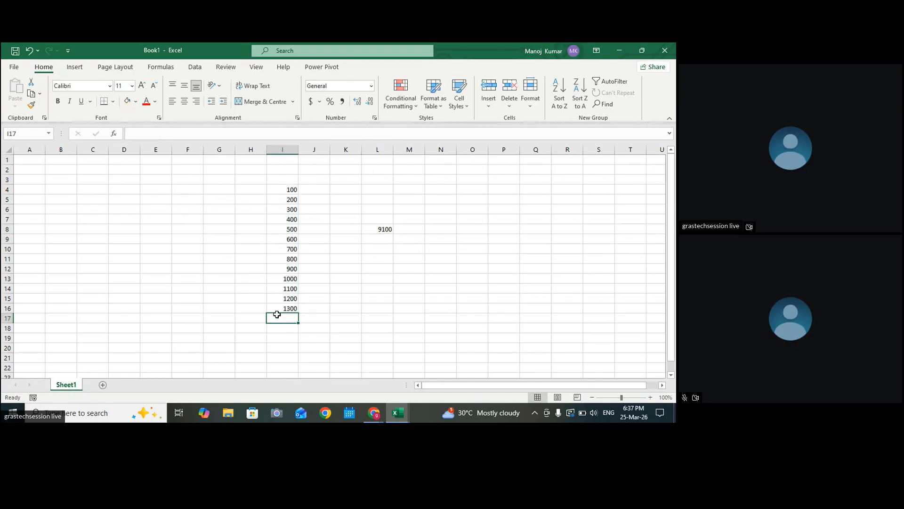
{"action": "type", "text": "45"}
{"action": "left_click", "coordinate": [438, 308]}
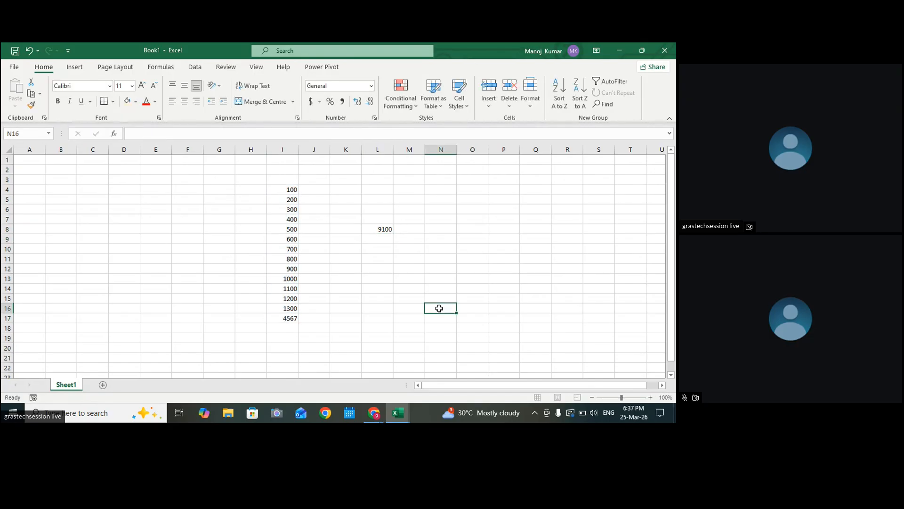
{"action": "left_click", "coordinate": [289, 327]}
{"action": "type", "text": "567"}
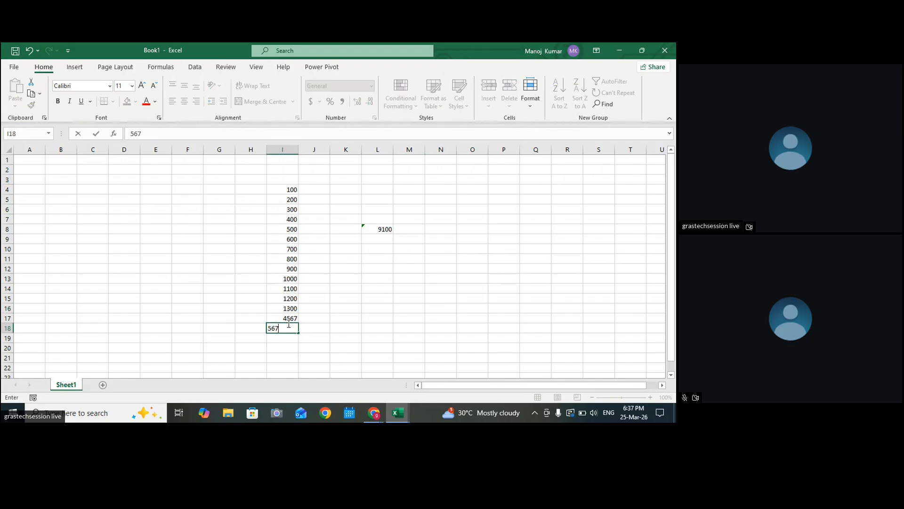
{"action": "left_click", "coordinate": [405, 300]}
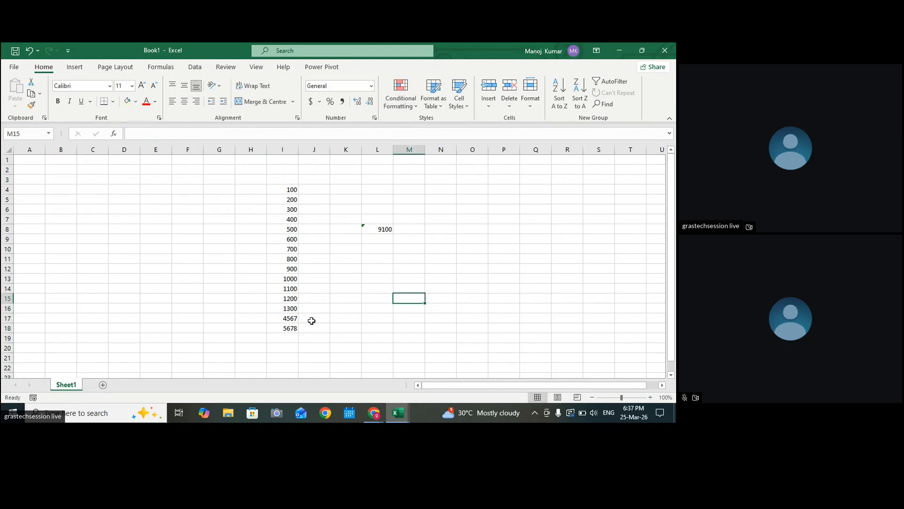
{"action": "left_click", "coordinate": [277, 335]}
{"action": "type", "text": "56789"}
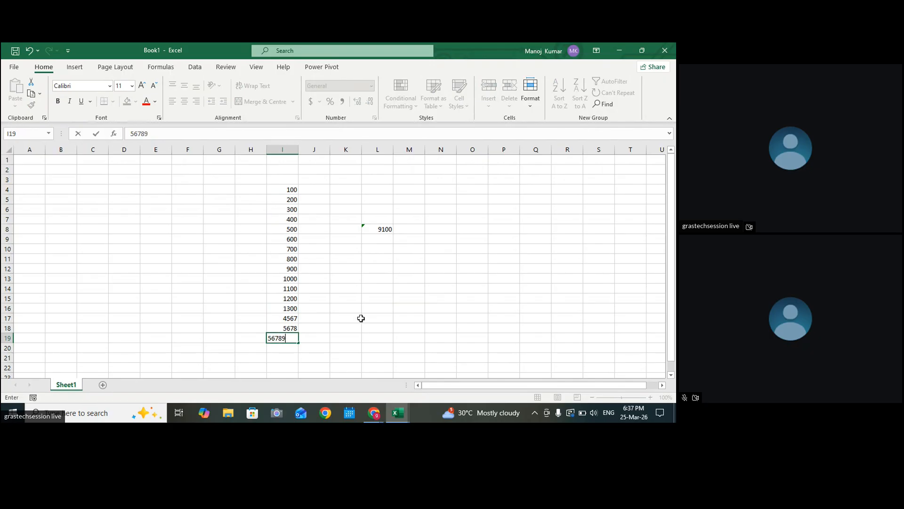
{"action": "left_click", "coordinate": [360, 318]}
Step: Apply all borders to I4:I18 and check the SUM formula in L8
{"action": "left_click_drag", "start_coordinate": [289, 189], "coordinate": [289, 328]}
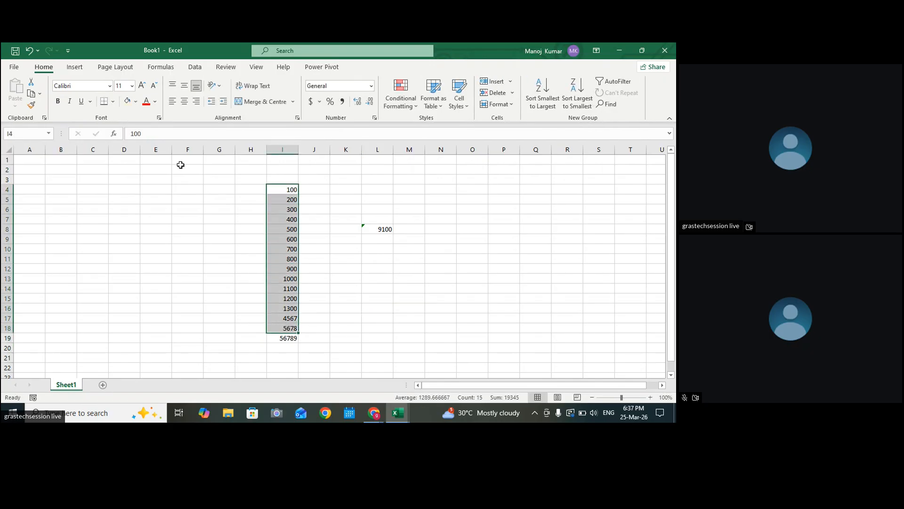
{"action": "left_click", "coordinate": [109, 102]}
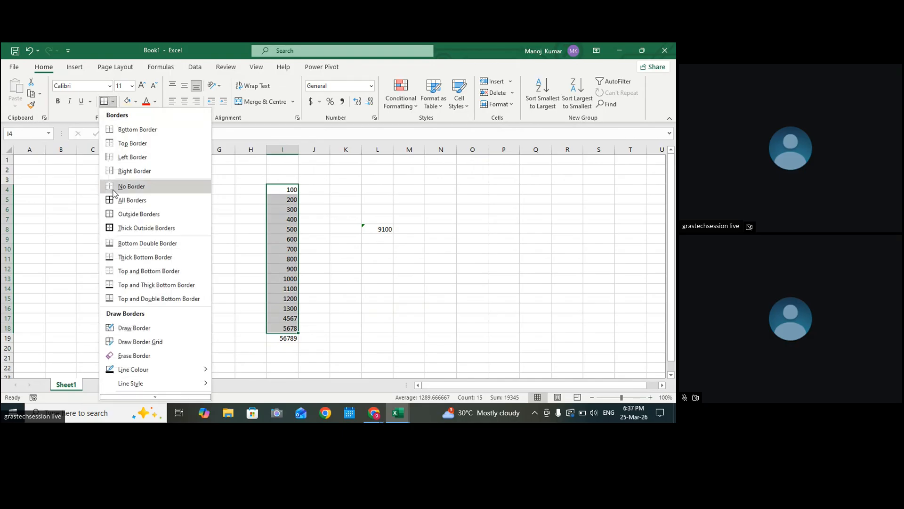
{"action": "left_click", "coordinate": [112, 199]}
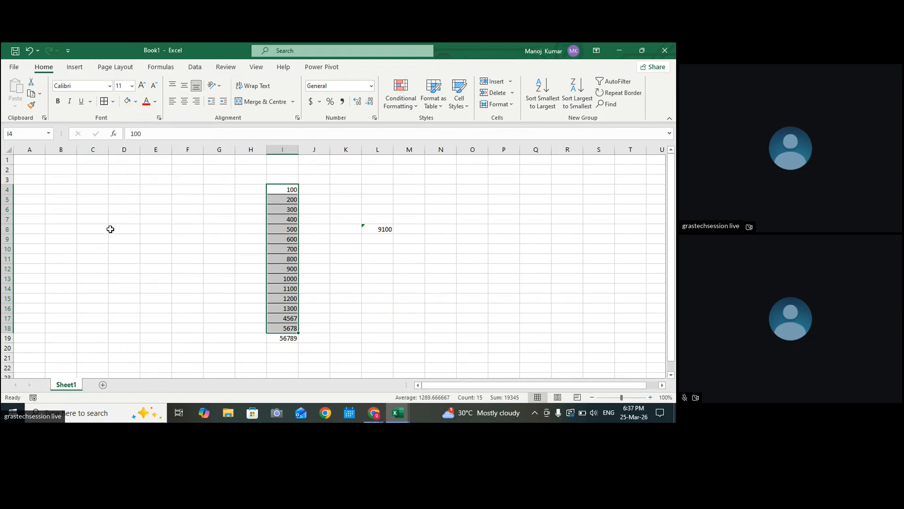
{"action": "left_click", "coordinate": [373, 230]}
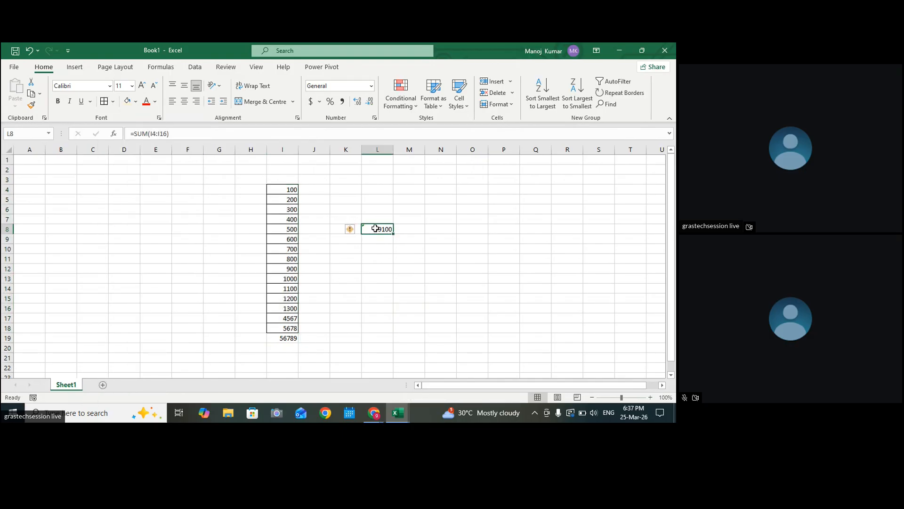
{"action": "left_click", "coordinate": [411, 280]}
{"action": "left_click", "coordinate": [349, 327]}
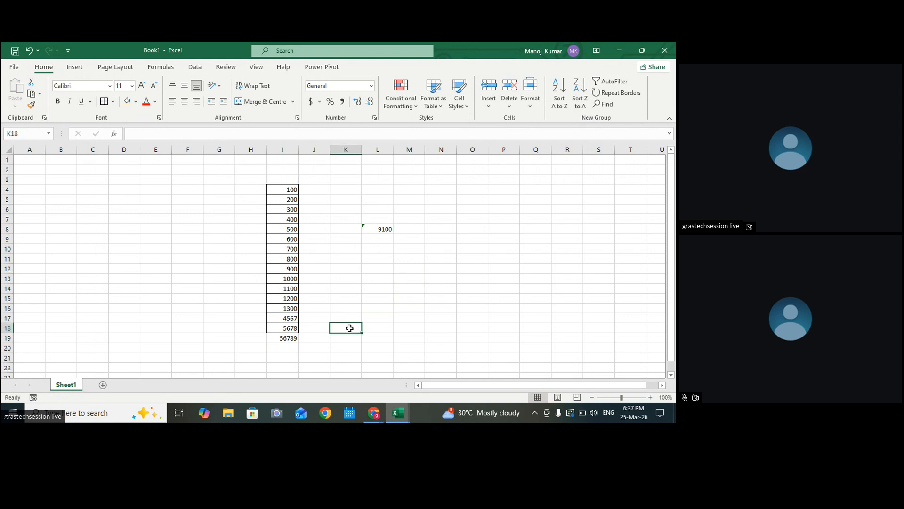
Step: Enter 57 in I20 and 45667 in I21, below the bordered numbers
{"action": "left_click", "coordinate": [280, 350]}
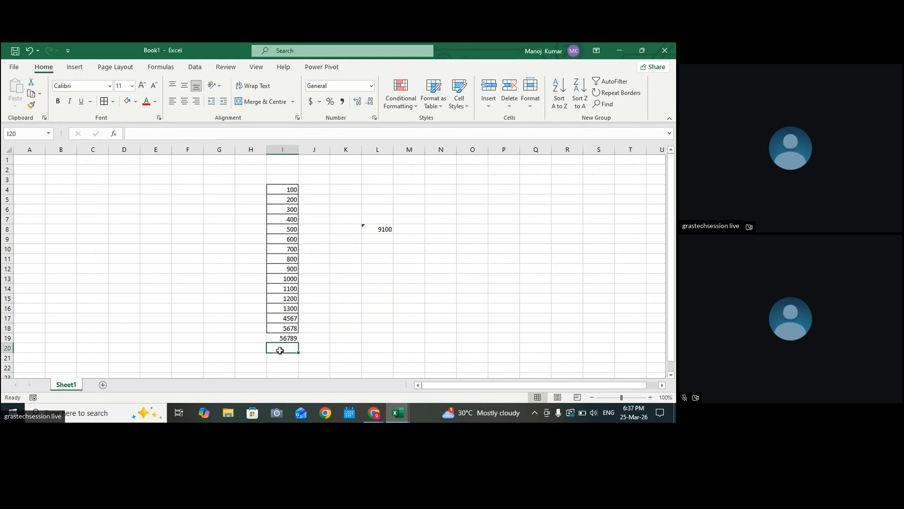
{"action": "type", "text": "57"}
{"action": "left_click", "coordinate": [422, 347]}
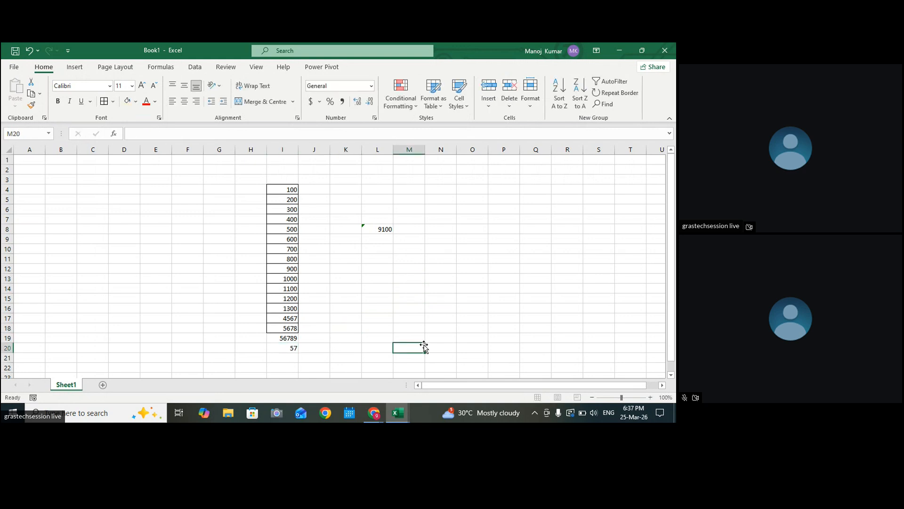
{"action": "left_click", "coordinate": [283, 357]}
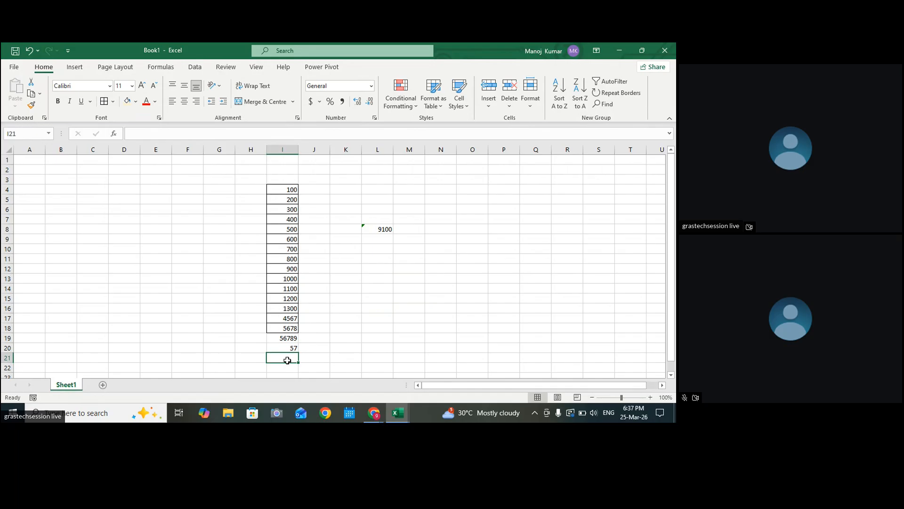
{"action": "type", "text": "45667"}
{"action": "left_click", "coordinate": [370, 357]}
Step: Delete columns I to L with the demonstration numbers and the SUM formula
{"action": "left_click_drag", "start_coordinate": [285, 190], "coordinate": [285, 358]}
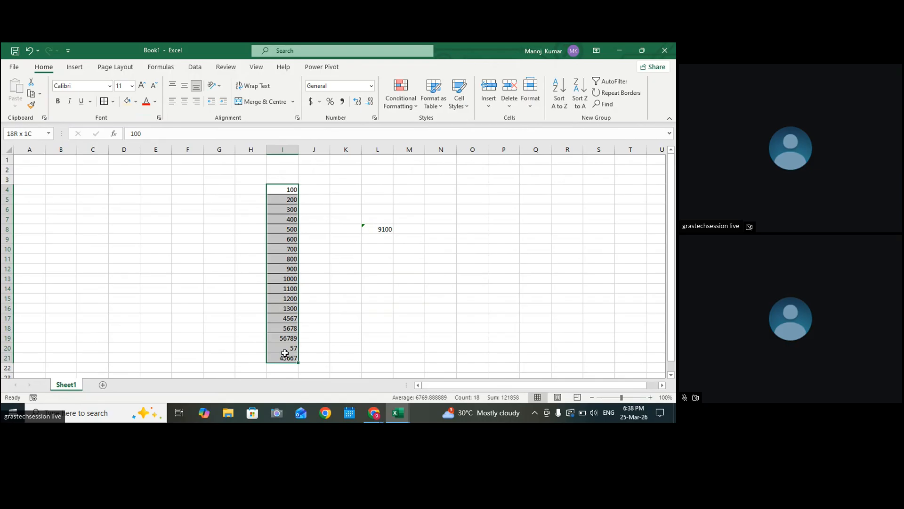
{"action": "left_click_drag", "start_coordinate": [283, 150], "coordinate": [392, 150]}
{"action": "right_click", "coordinate": [382, 150]}
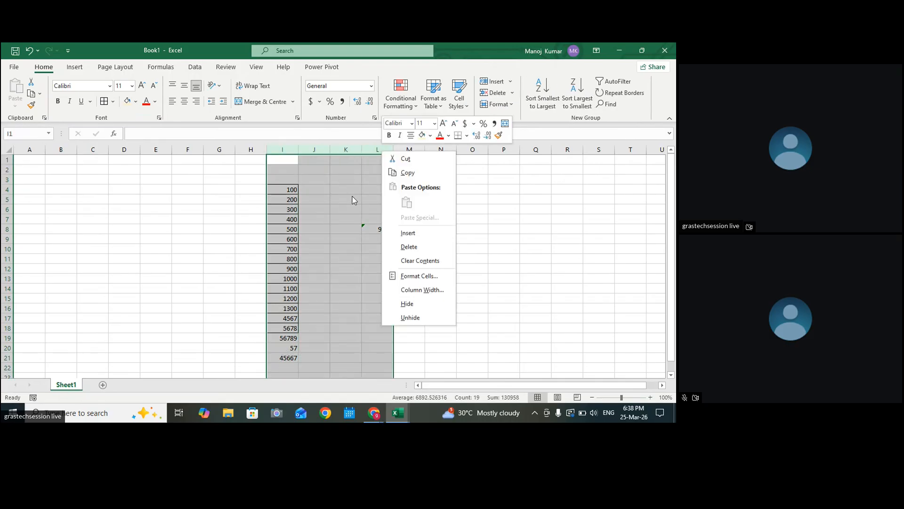
{"action": "left_click", "coordinate": [409, 247]}
{"action": "left_click", "coordinate": [408, 250]}
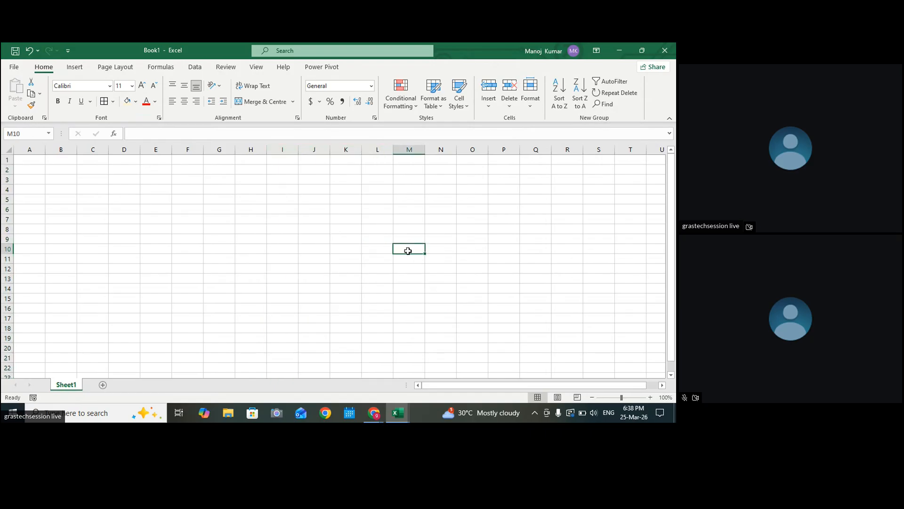
Step: Return to the Introduction Data Analysis workbook and enter the note TABLE CAN EXTEND THE STRUCTURE, merged and centred across D3:G3
{"action": "left_click", "coordinate": [618, 49]}
{"action": "left_click", "coordinate": [512, 203]}
{"action": "left_click", "coordinate": [282, 263]}
{"action": "left_click", "coordinate": [269, 244]}
{"action": "left_click", "coordinate": [130, 185]}
{"action": "left_click", "coordinate": [141, 148]}
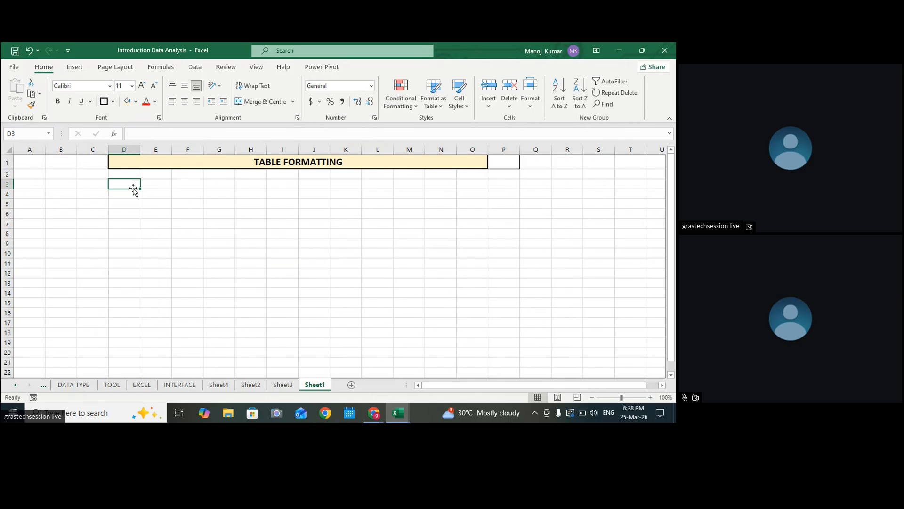
{"action": "type", "text": "tab"}
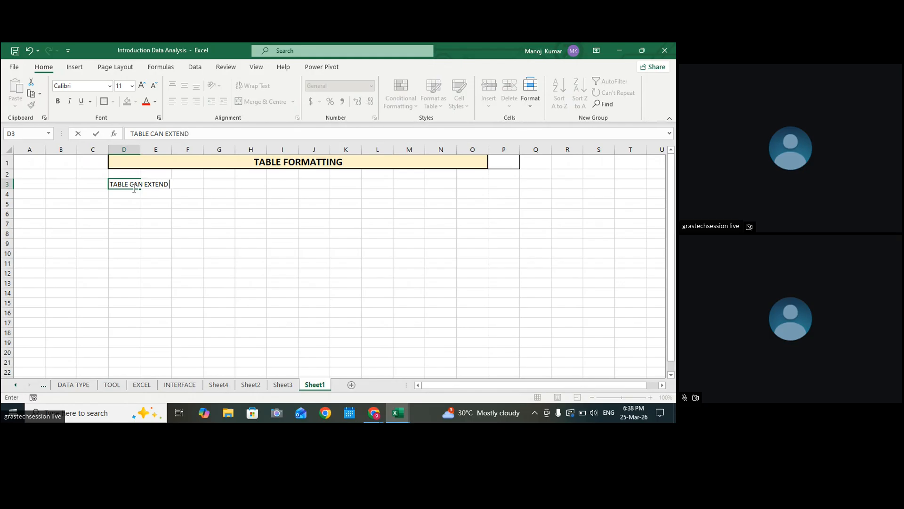
{"action": "type", "text": "THE STRUCTURE"}
{"action": "left_click", "coordinate": [240, 233]}
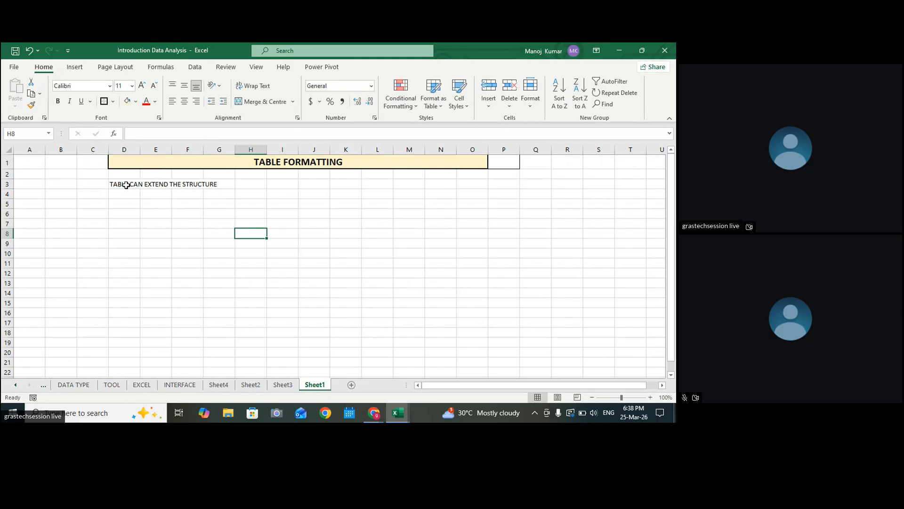
{"action": "left_click_drag", "start_coordinate": [117, 184], "coordinate": [219, 187]}
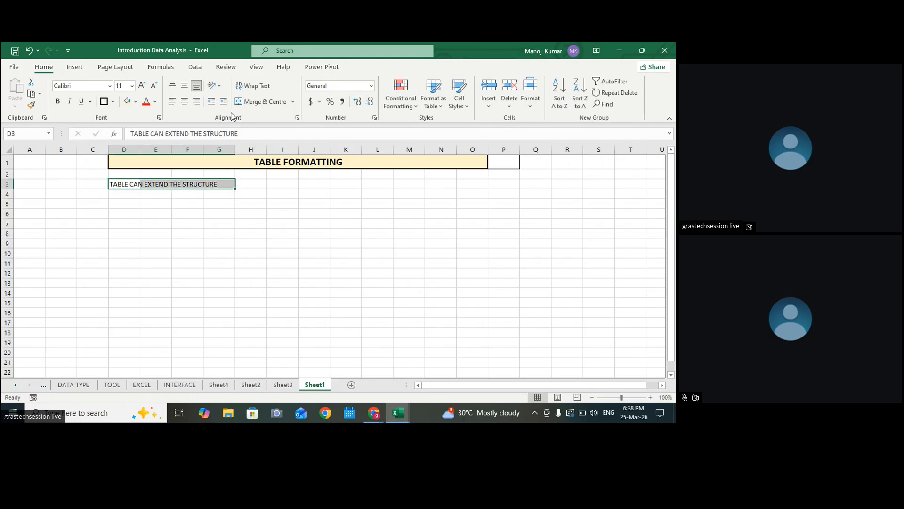
{"action": "left_click", "coordinate": [261, 101]}
Step: Merge and centre D4:G4 and enter the note FORMATTING EXTENDED there
{"action": "left_click", "coordinate": [129, 196]}
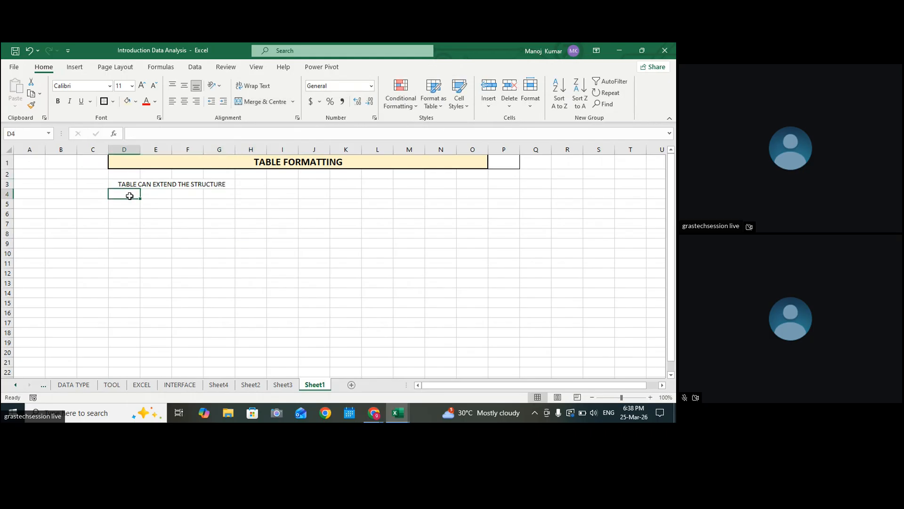
{"action": "left_click", "coordinate": [220, 198]}
{"action": "left_click_drag", "start_coordinate": [128, 193], "coordinate": [218, 192]}
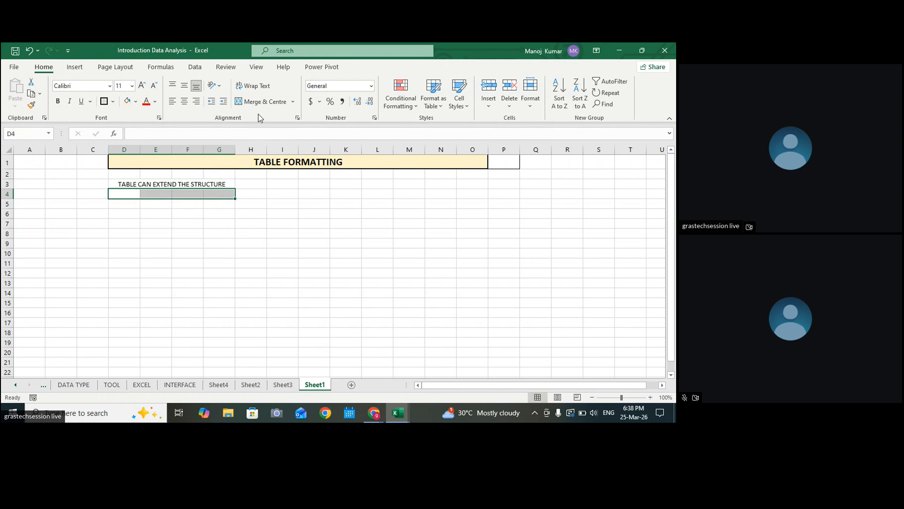
{"action": "left_click", "coordinate": [262, 101]}
{"action": "type", "text": "f"}
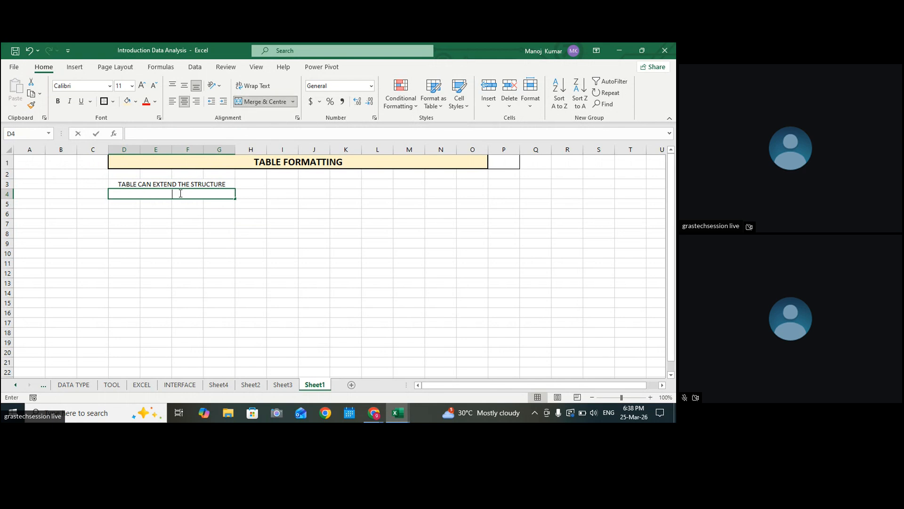
{"action": "key", "text": "BackSpace"}
{"action": "key", "text": "BackSpace"}
{"action": "key", "text": "BackSpace"}
{"action": "type", "text": "ORMAAINT"}
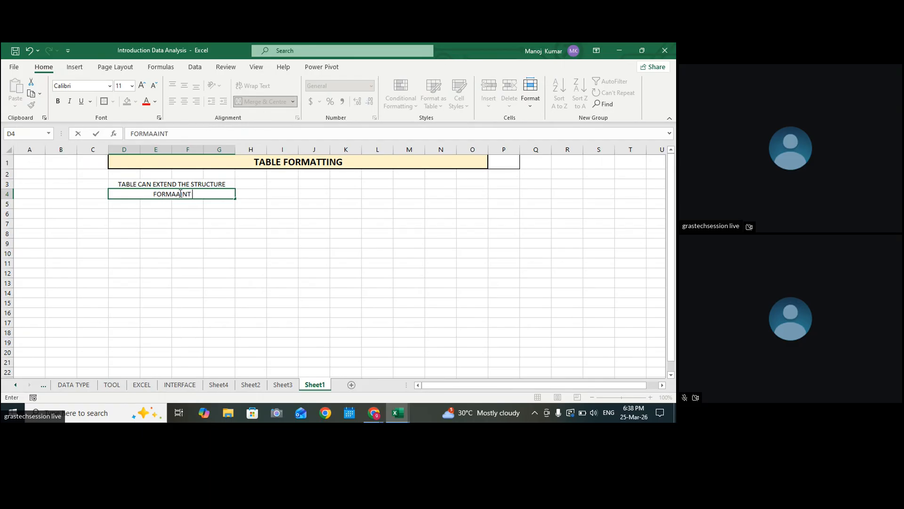
{"action": "key", "text": "BackSpace"}
{"action": "key", "text": "BackSpace"}
{"action": "key", "text": "BackSpace"}
{"action": "key", "text": "BackSpace"}
{"action": "key", "text": "BackSpace"}
{"action": "type", "text": "TTING EXTENDED"}
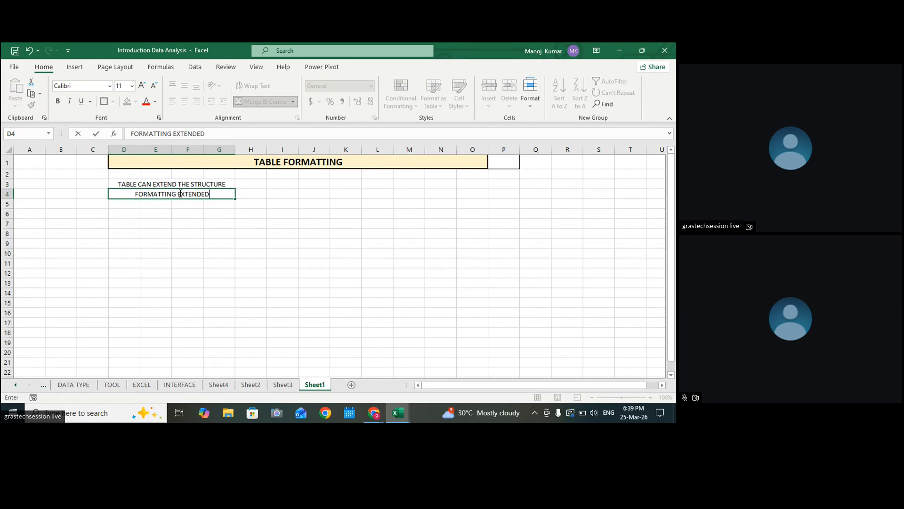
{"action": "left_click", "coordinate": [283, 234]}
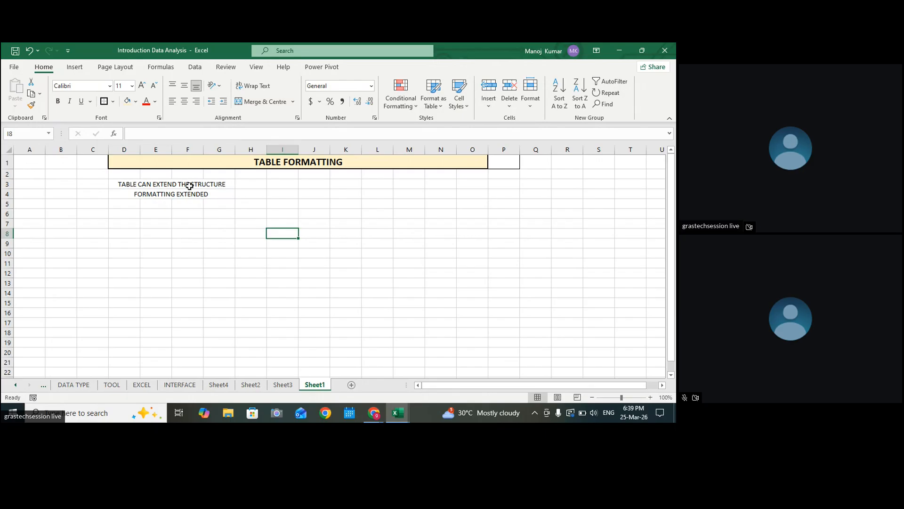
Step: Apply all borders to the two notes in D3:G4
{"action": "left_click_drag", "start_coordinate": [188, 184], "coordinate": [189, 194]}
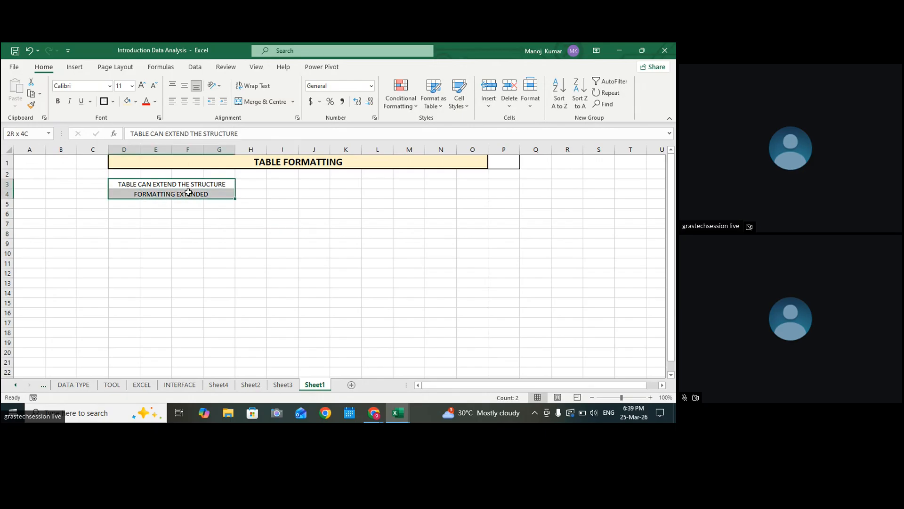
{"action": "left_click", "coordinate": [113, 102]}
{"action": "left_click", "coordinate": [113, 201]}
{"action": "left_click", "coordinate": [333, 250]}
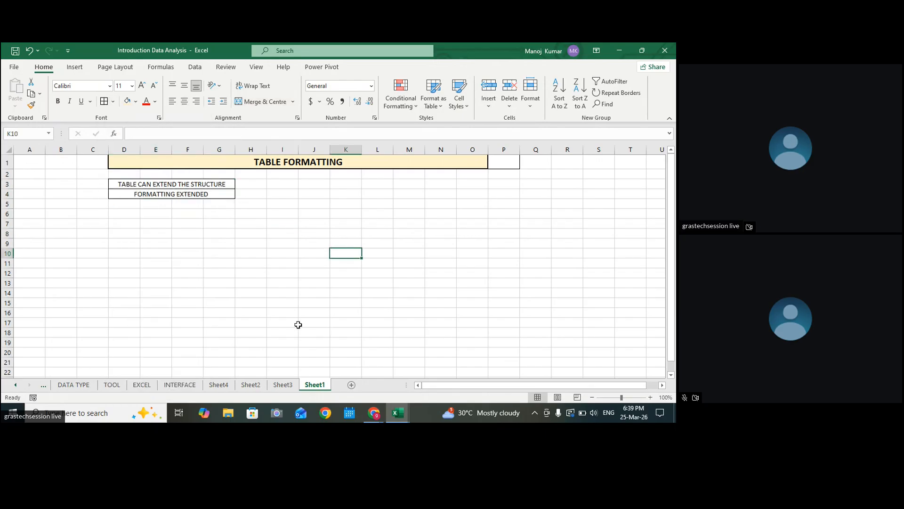
Step: Copy the product table from Sheet3 and paste it into Sheet1 starting at cell D8
{"action": "left_click", "coordinate": [282, 385]}
{"action": "left_click_drag", "start_coordinate": [123, 188], "coordinate": [375, 320]}
{"action": "key", "text": "ctrl+c"}
{"action": "left_click", "coordinate": [314, 384]}
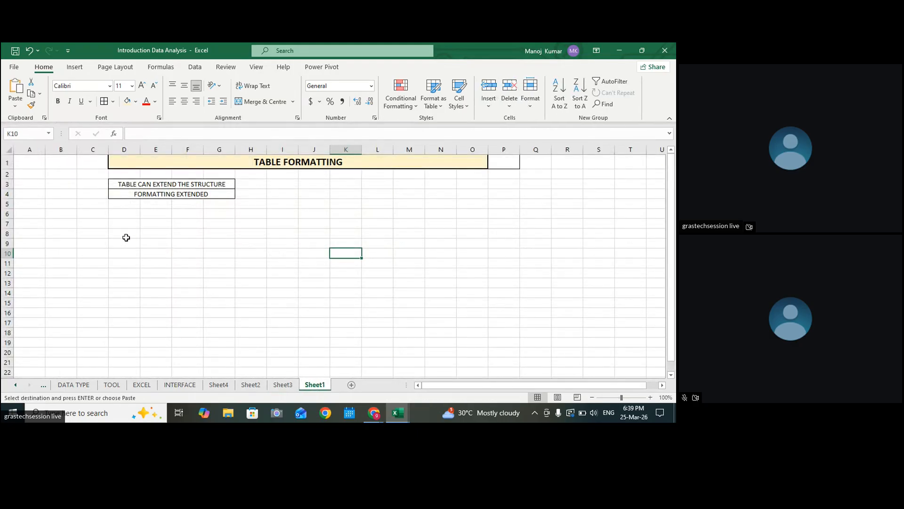
{"action": "left_click", "coordinate": [125, 235]}
{"action": "key", "text": "ctrl+v"}
{"action": "left_click", "coordinate": [495, 272]}
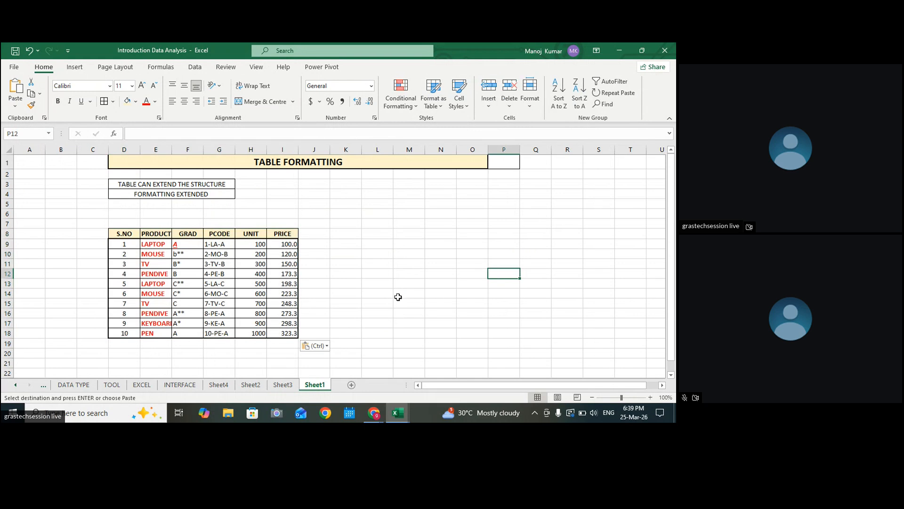
Step: Widen columns D to I of the pasted product table, and widen the PRODUCT column further so that KEYBOARD fits
{"action": "left_click_drag", "start_coordinate": [296, 149], "coordinate": [146, 151]}
{"action": "left_click", "coordinate": [440, 243]}
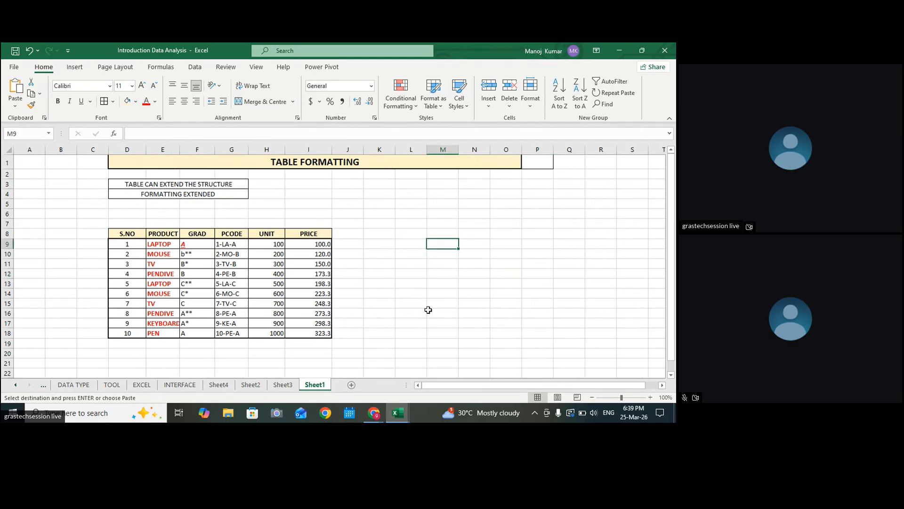
{"action": "left_click_drag", "start_coordinate": [119, 234], "coordinate": [124, 333]}
{"action": "key", "text": "ctrl+v"}
{"action": "left_click_drag", "start_coordinate": [134, 234], "coordinate": [307, 235]}
{"action": "key", "text": "ctrl+v"}
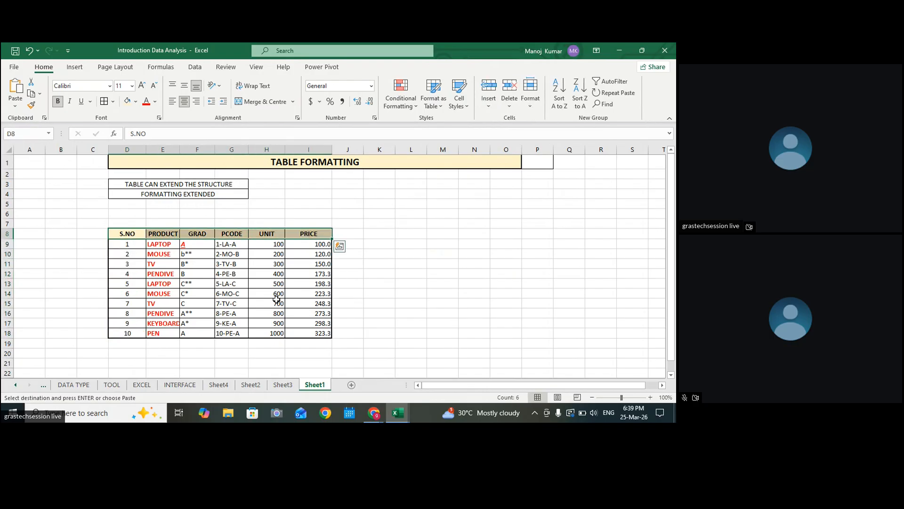
{"action": "left_click", "coordinate": [334, 313]}
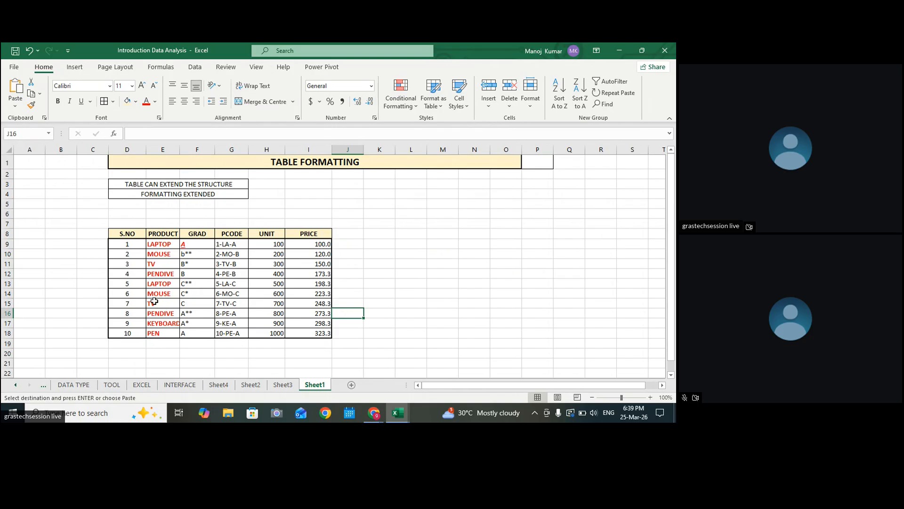
{"action": "left_click", "coordinate": [256, 336]}
{"action": "left_click_drag", "start_coordinate": [179, 149], "coordinate": [206, 150]}
{"action": "left_click", "coordinate": [190, 194]}
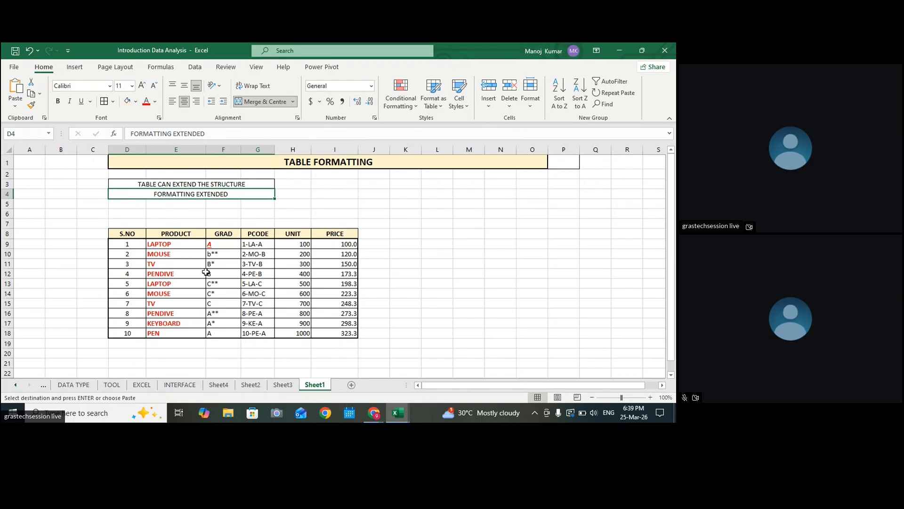
Step: Reapply borders to the two notes in D3:G4, trying a thick outside border around them
{"action": "left_click_drag", "start_coordinate": [211, 184], "coordinate": [210, 193]}
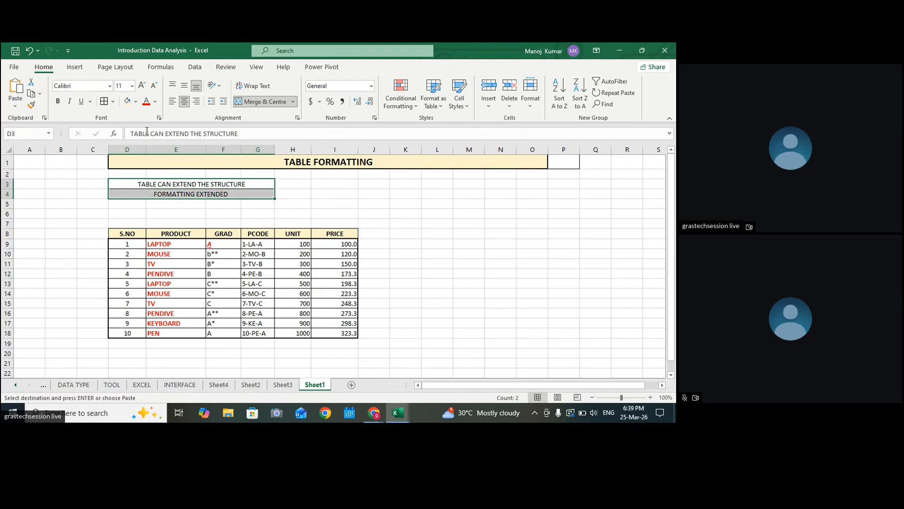
{"action": "left_click", "coordinate": [113, 101]}
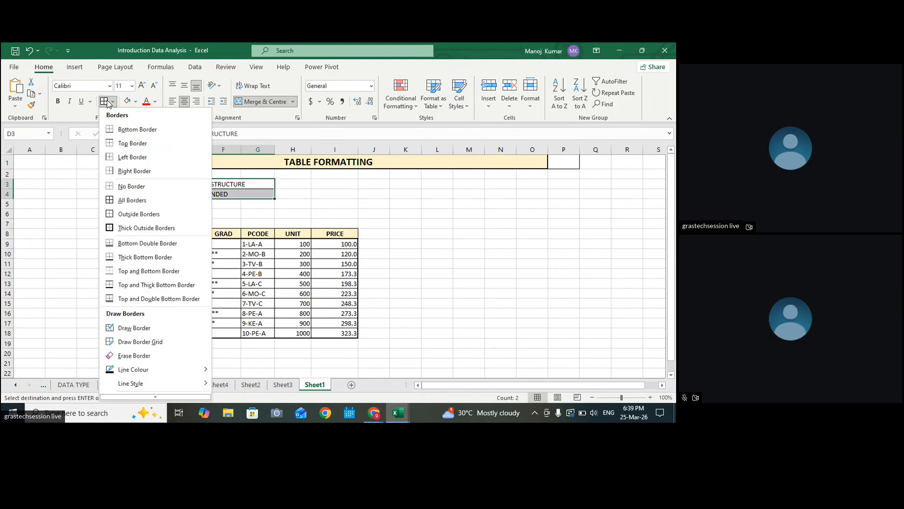
{"action": "left_click", "coordinate": [105, 101]}
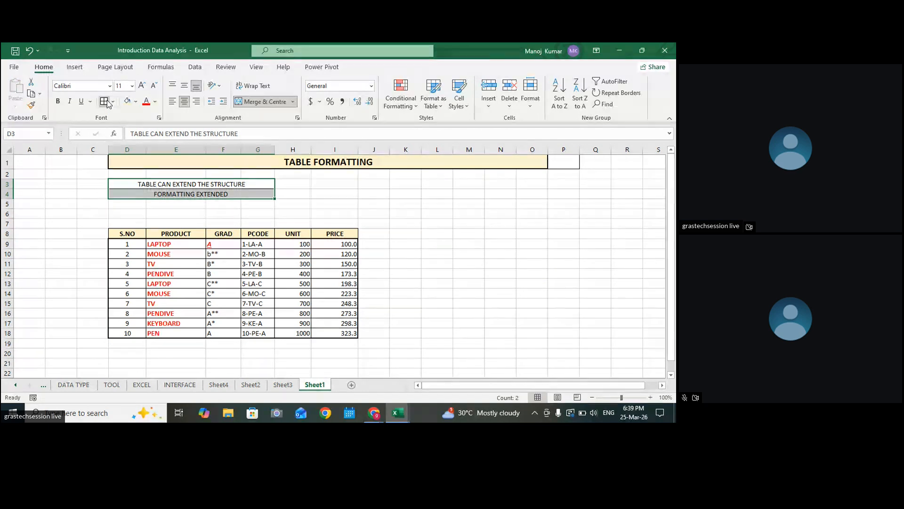
{"action": "left_click", "coordinate": [113, 101]}
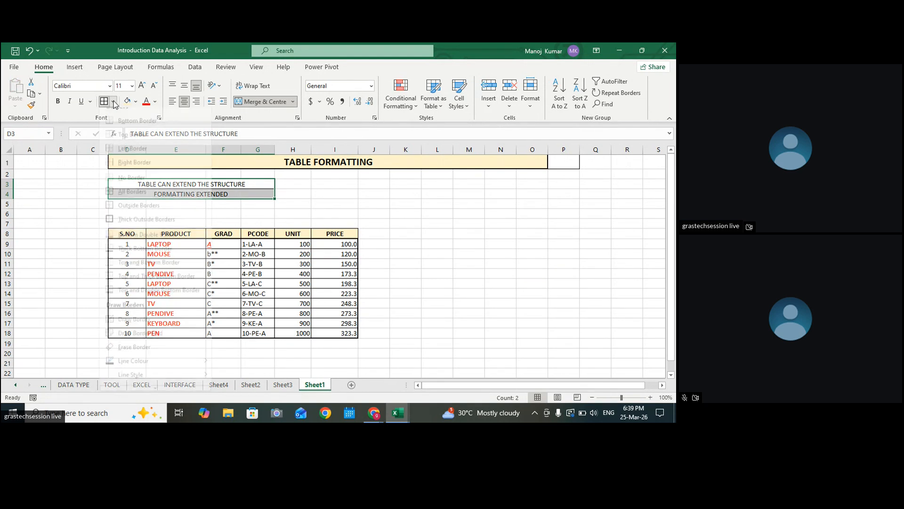
{"action": "left_click", "coordinate": [110, 229]}
{"action": "left_click", "coordinate": [404, 254]}
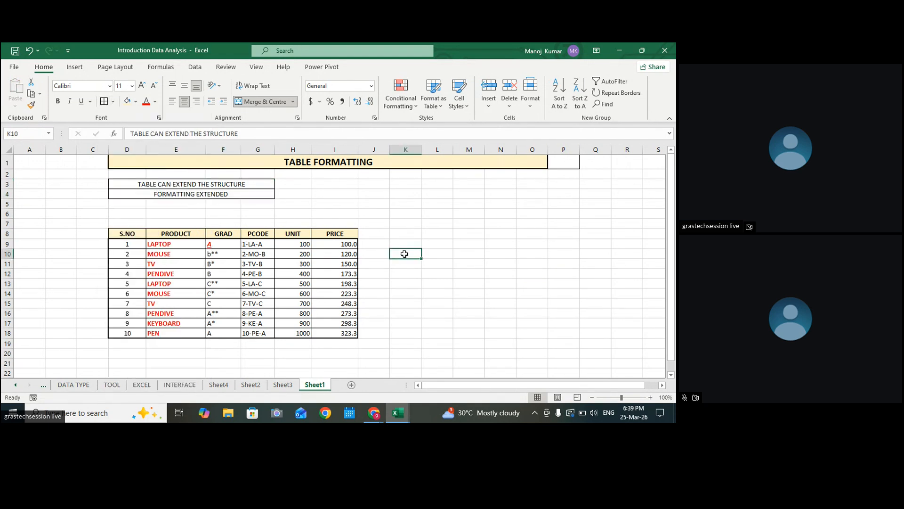
Step: Start the list of table creation steps by entering INSERT in K5 and TABLE in L6
{"action": "left_click", "coordinate": [436, 202]}
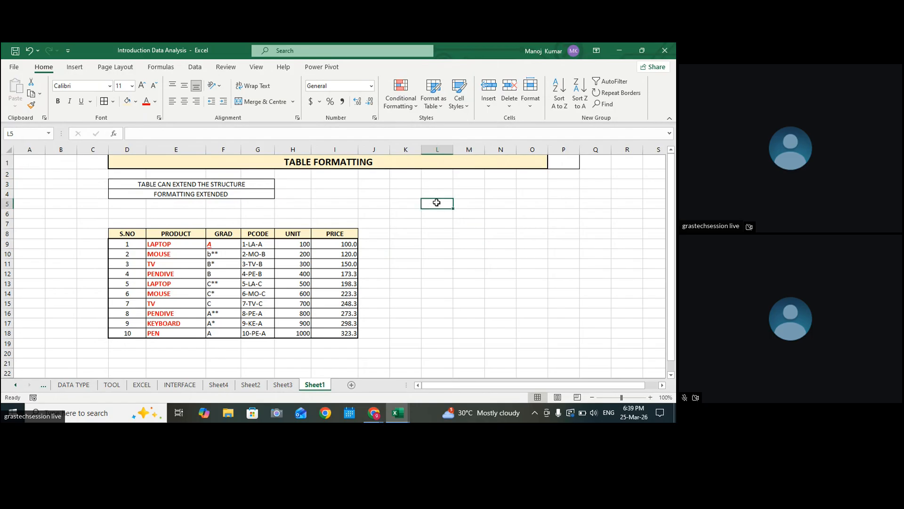
{"action": "left_click", "coordinate": [365, 163]}
{"action": "left_click", "coordinate": [414, 204]}
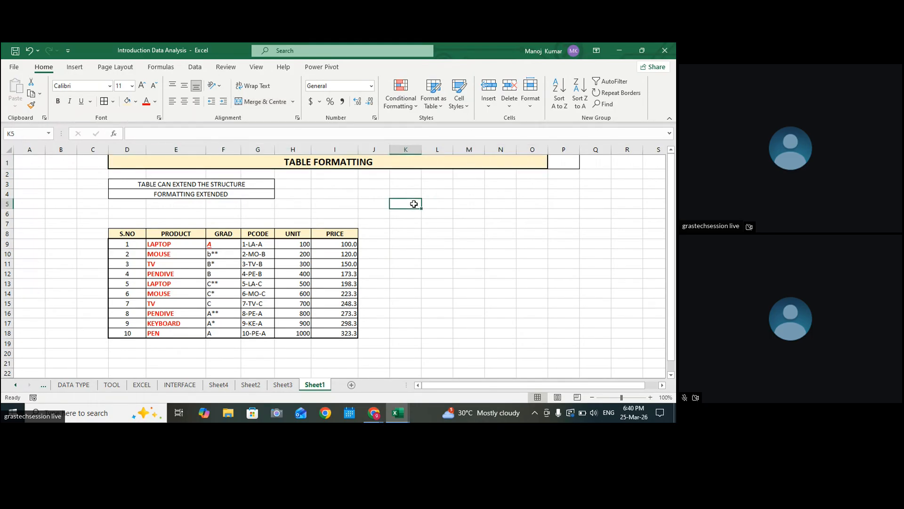
{"action": "type", "text": "INSE"}
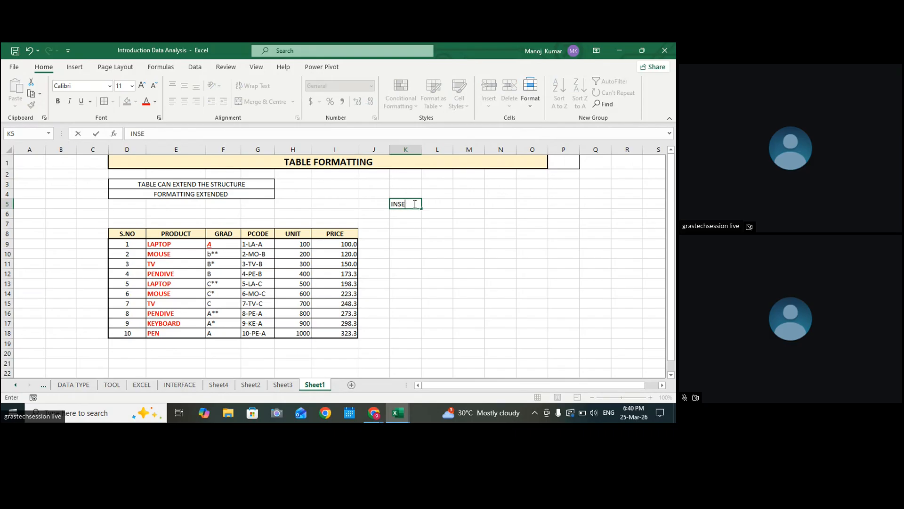
{"action": "type", "text": "RT"}
{"action": "left_click", "coordinate": [431, 214]}
{"action": "type", "text": "TABL"}
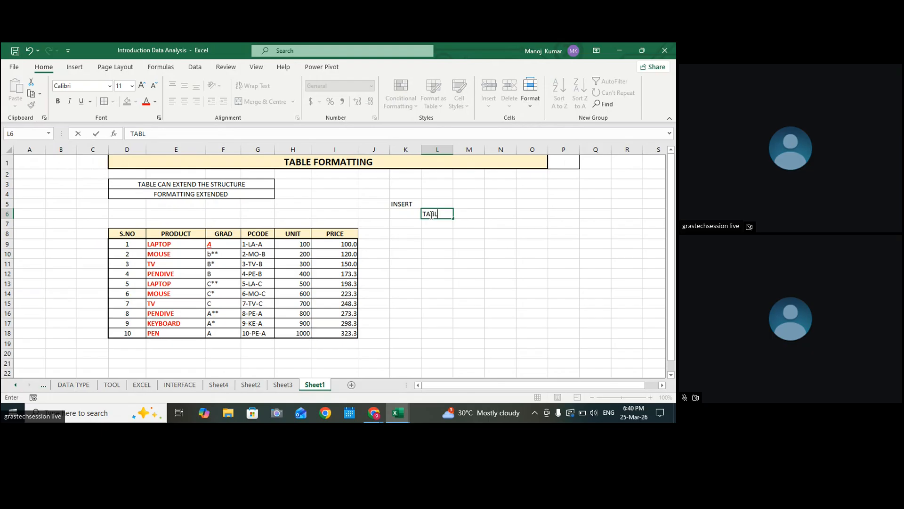
{"action": "type", "text": "E"}
{"action": "left_click", "coordinate": [496, 243]}
Step: Continue the list of table creation steps with SELECTED RANGE in M7 and OK, moved to cell O8
{"action": "left_click", "coordinate": [464, 225]}
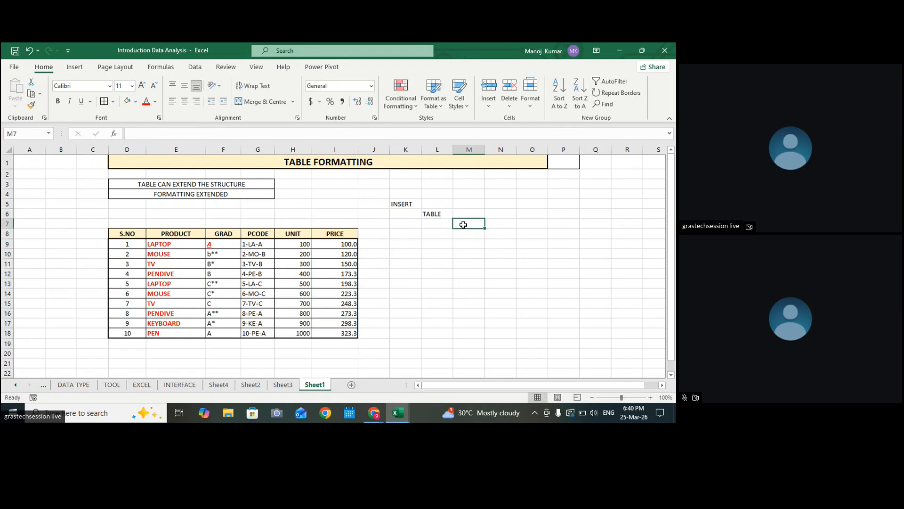
{"action": "type", "text": "SELECTE"}
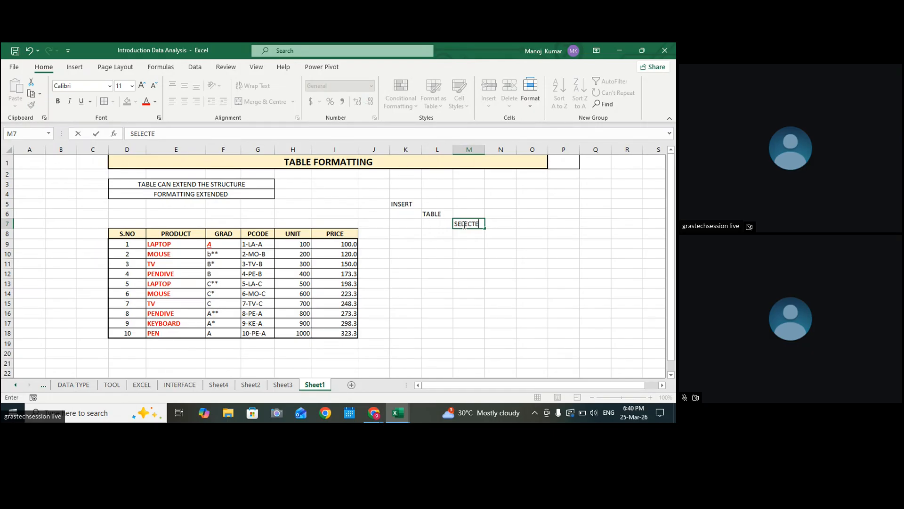
{"action": "type", "text": "D RANGE"}
{"action": "key", "text": "Return"}
{"action": "key", "text": "Return"}
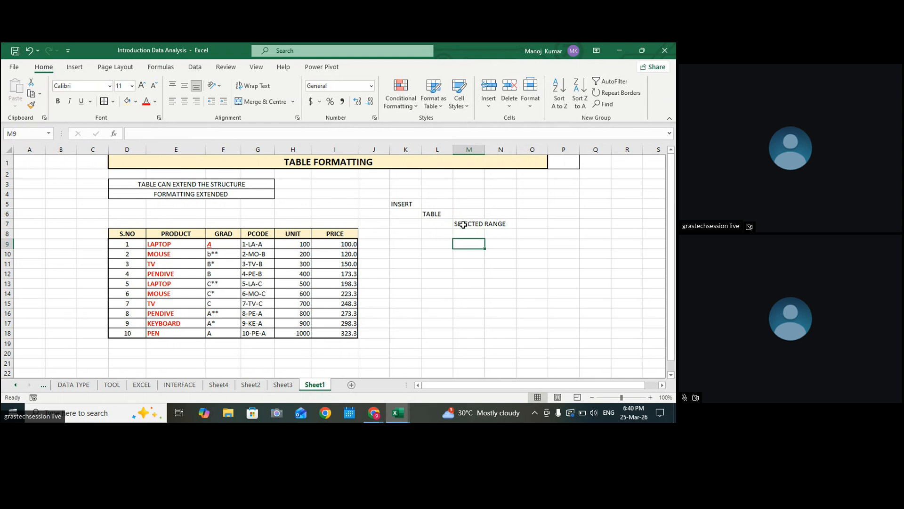
{"action": "type", "text": "OK"}
{"action": "left_click", "coordinate": [558, 254]}
{"action": "left_click", "coordinate": [470, 243]}
{"action": "left_click_drag", "start_coordinate": [484, 242], "coordinate": [528, 234]}
{"action": "left_click_drag", "start_coordinate": [412, 203], "coordinate": [525, 234]}
{"action": "left_click", "coordinate": [506, 262]}
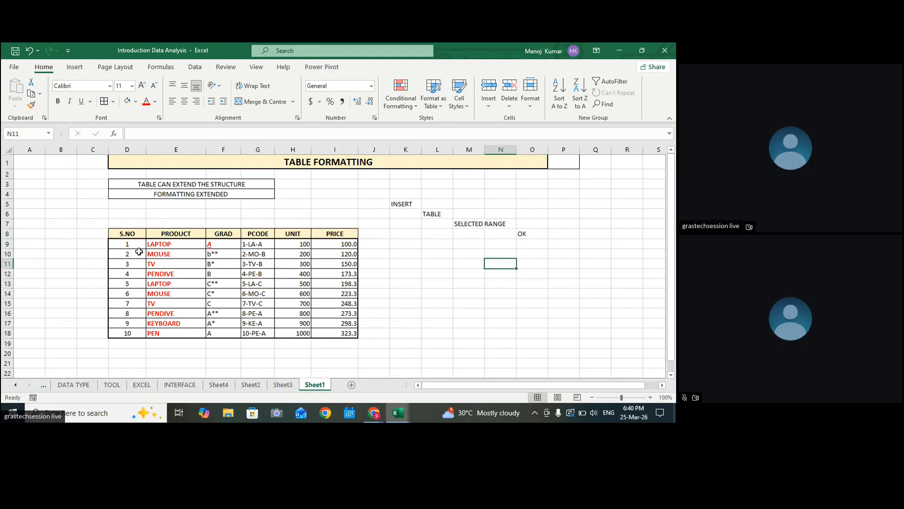
{"action": "left_click", "coordinate": [471, 271]}
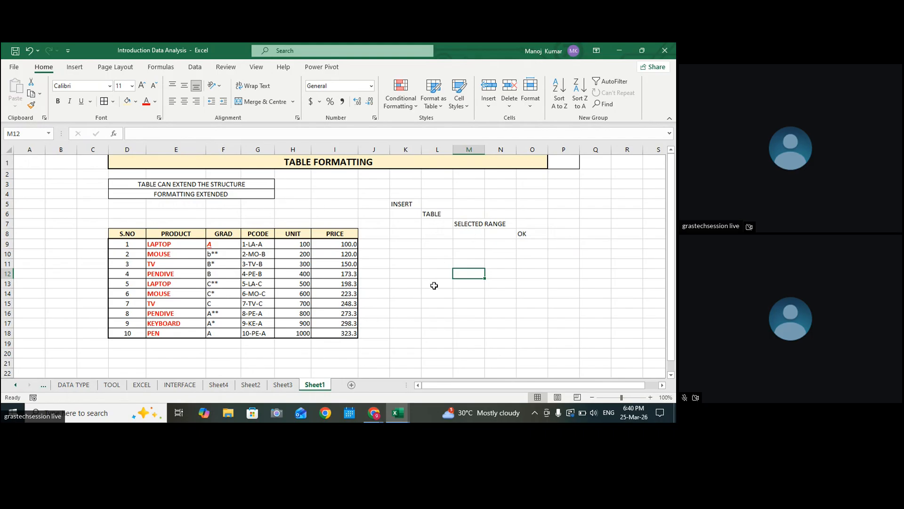
{"action": "left_click_drag", "start_coordinate": [126, 234], "coordinate": [345, 337]}
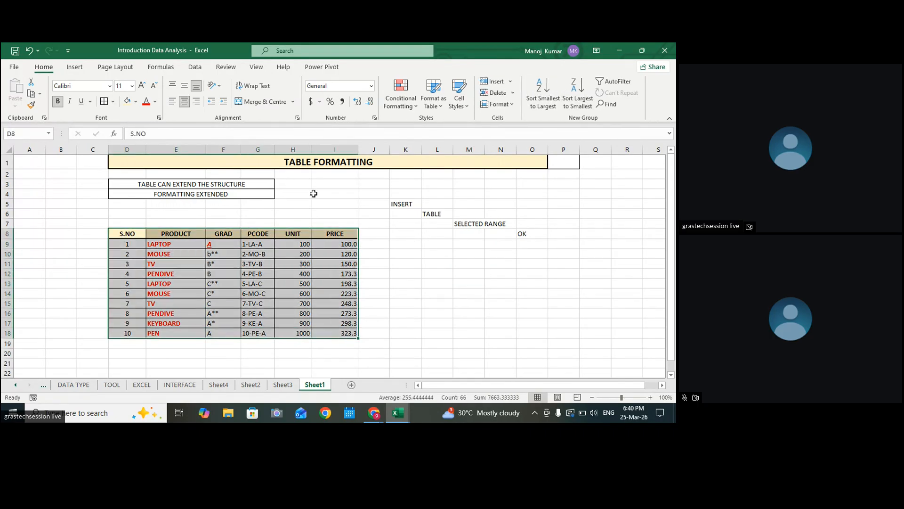
{"action": "left_click", "coordinate": [74, 66]}
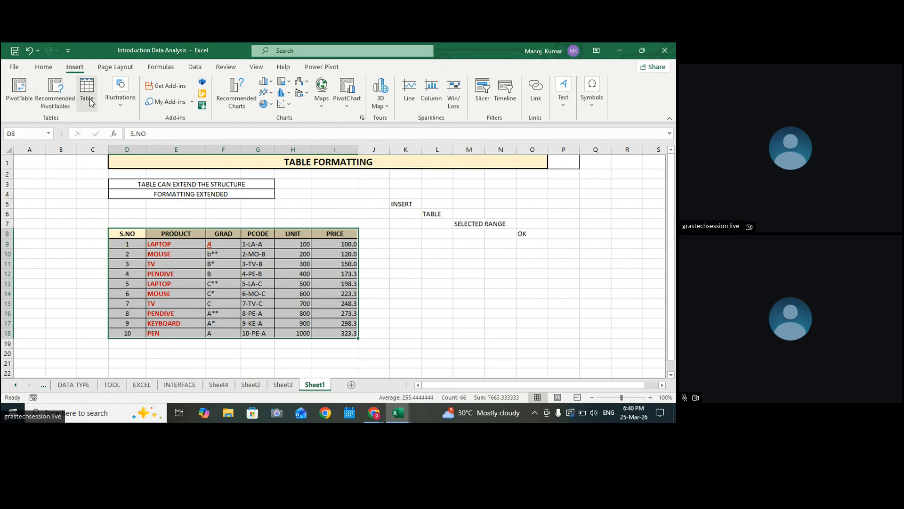
{"action": "left_click", "coordinate": [87, 92]}
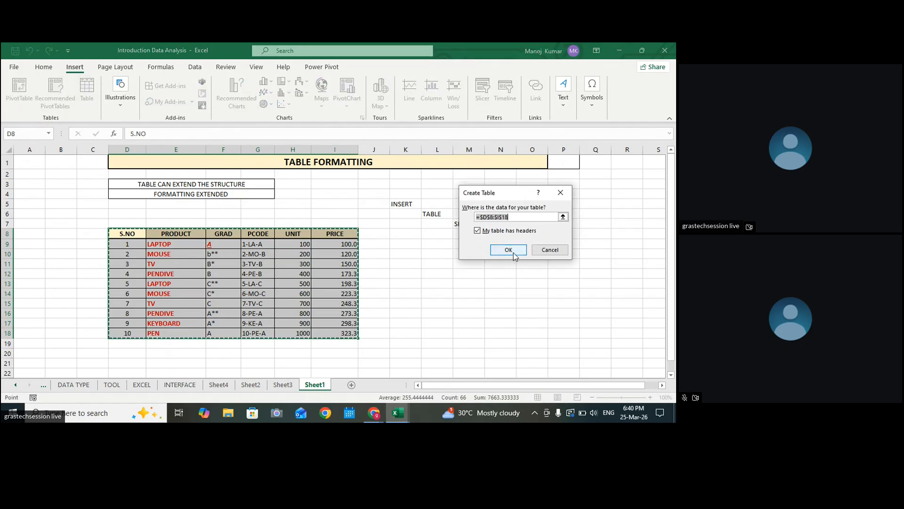
{"action": "left_click", "coordinate": [484, 217]}
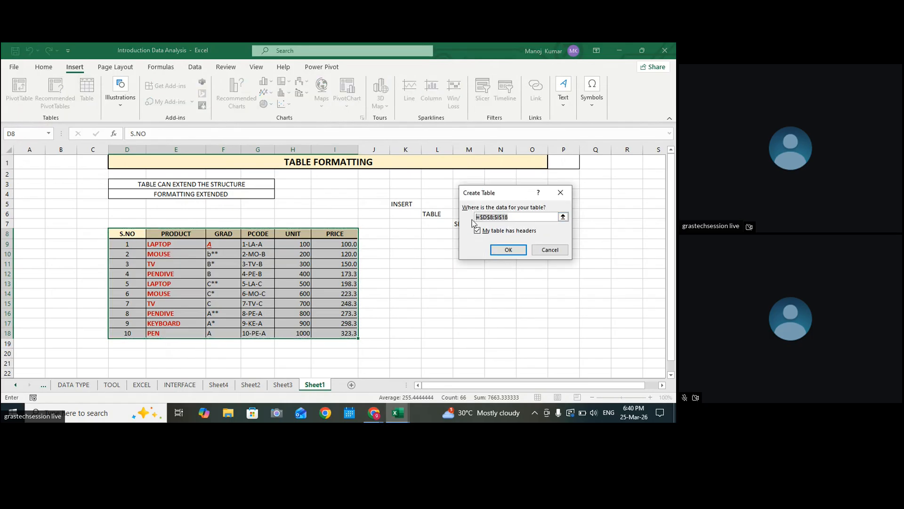
{"action": "left_click", "coordinate": [560, 192]}
{"action": "left_click", "coordinate": [437, 293]}
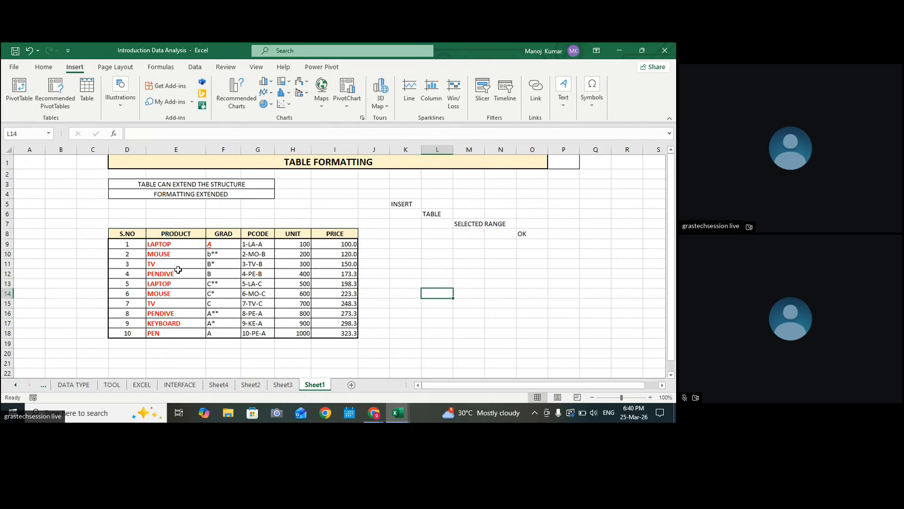
Step: Create a table from the range D8:I18 without marking that it has headers, and undo the table creation
{"action": "left_click", "coordinate": [87, 90]}
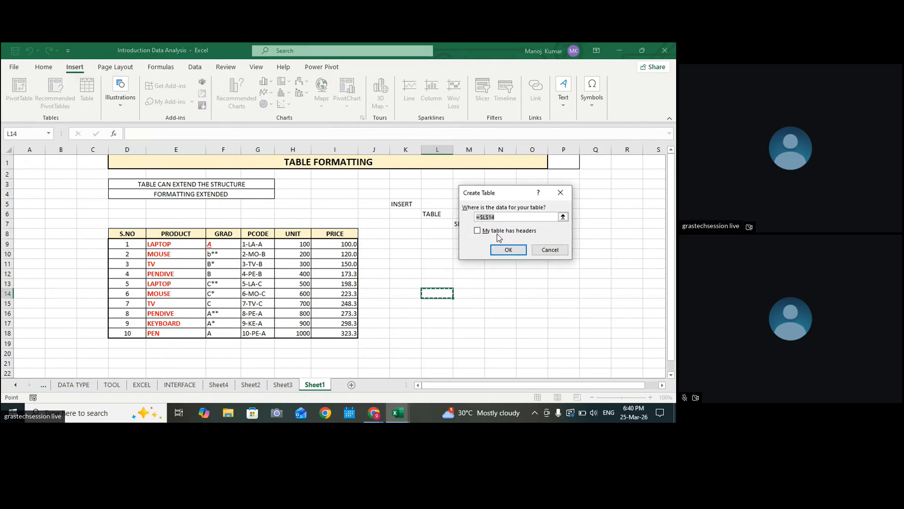
{"action": "left_click_drag", "start_coordinate": [126, 234], "coordinate": [347, 333]}
{"action": "left_click", "coordinate": [508, 248]}
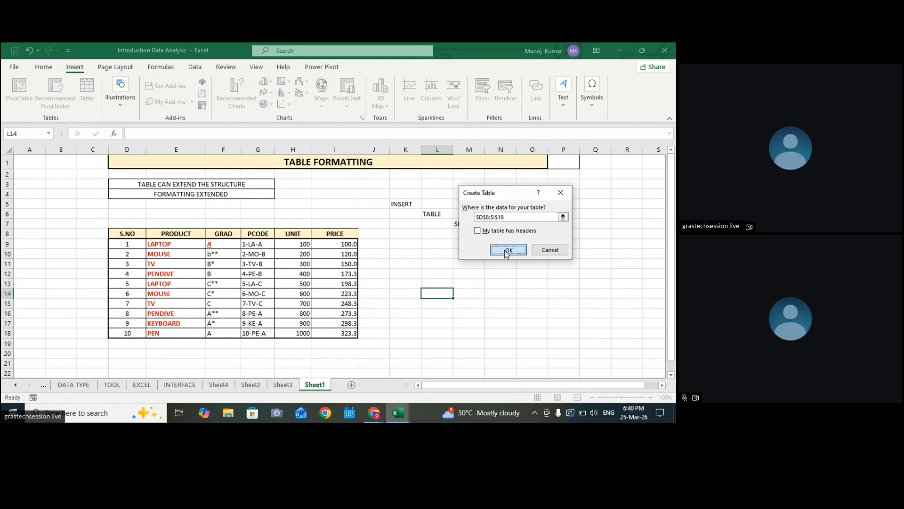
{"action": "left_click", "coordinate": [445, 305]}
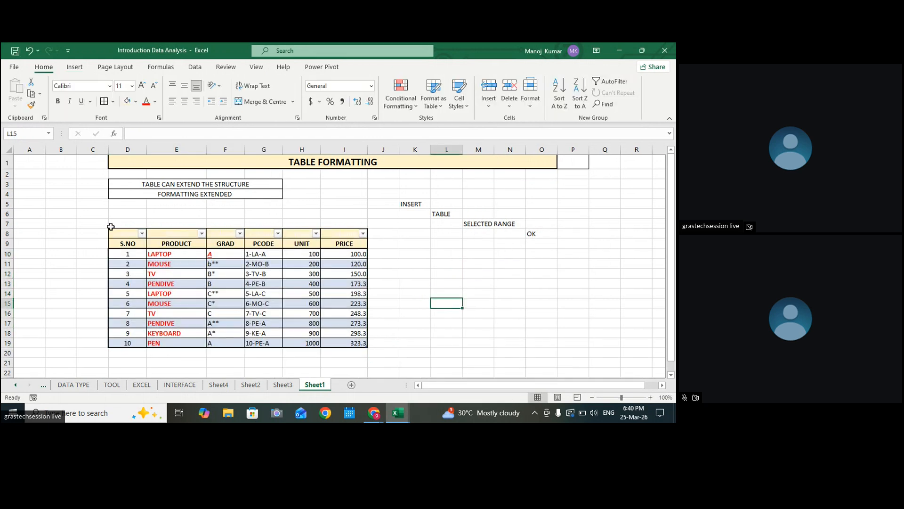
{"action": "left_click", "coordinate": [30, 50]}
{"action": "left_click", "coordinate": [213, 313]}
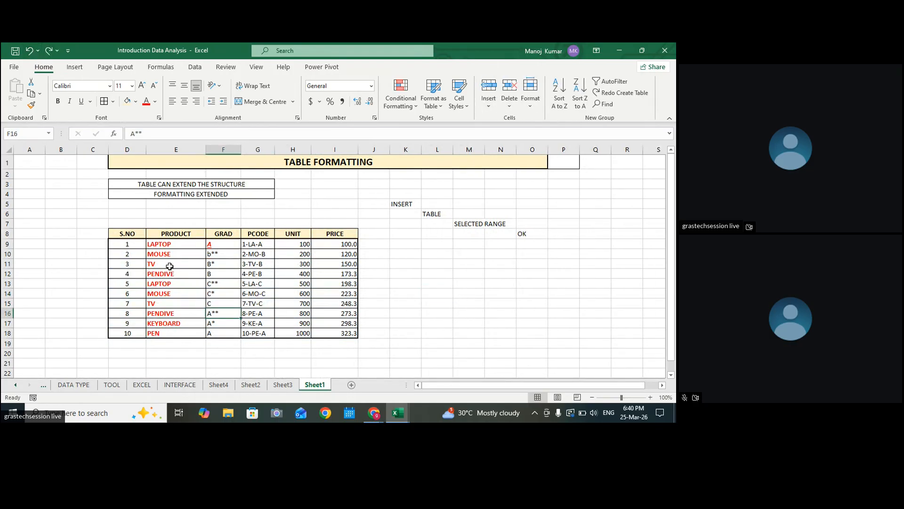
Step: Convert the product range D8:I18 into an Excel table, using its first row as headers
{"action": "left_click_drag", "start_coordinate": [130, 234], "coordinate": [357, 334]}
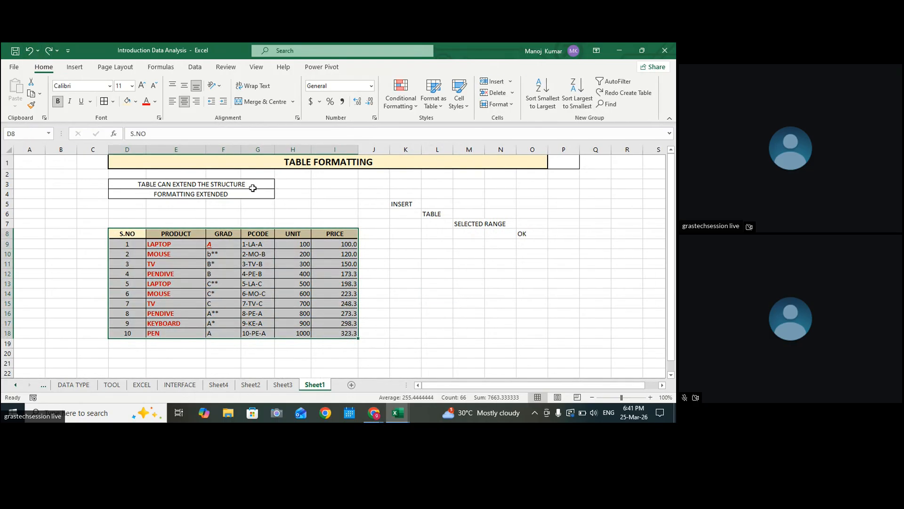
{"action": "left_click", "coordinate": [74, 67]}
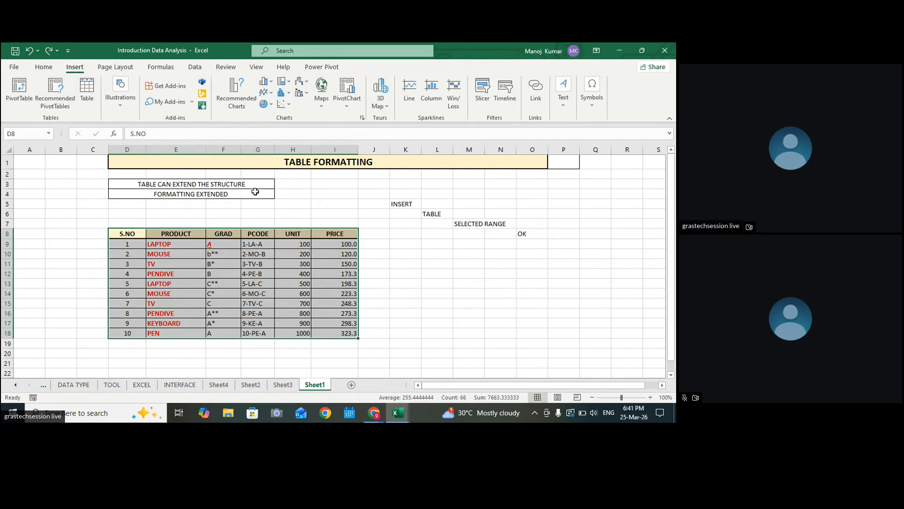
{"action": "left_click", "coordinate": [87, 91]}
{"action": "left_click", "coordinate": [508, 249]}
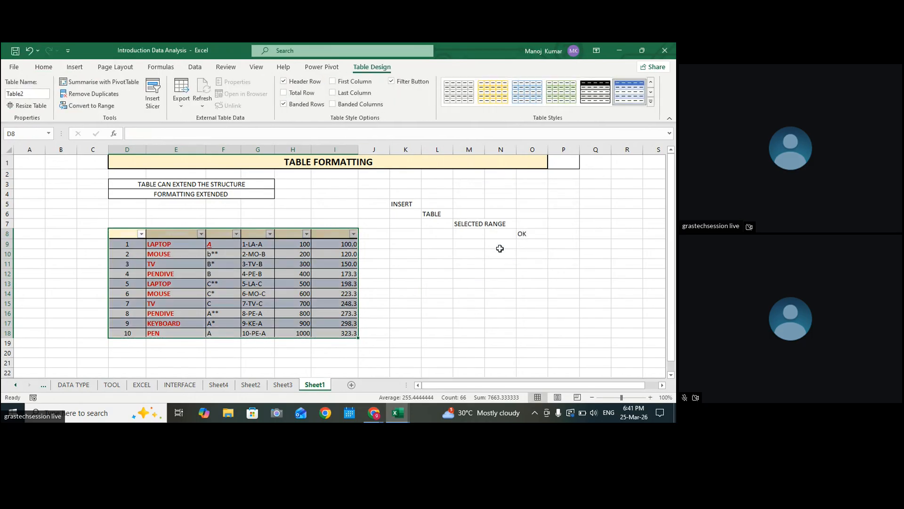
{"action": "left_click", "coordinate": [469, 293]}
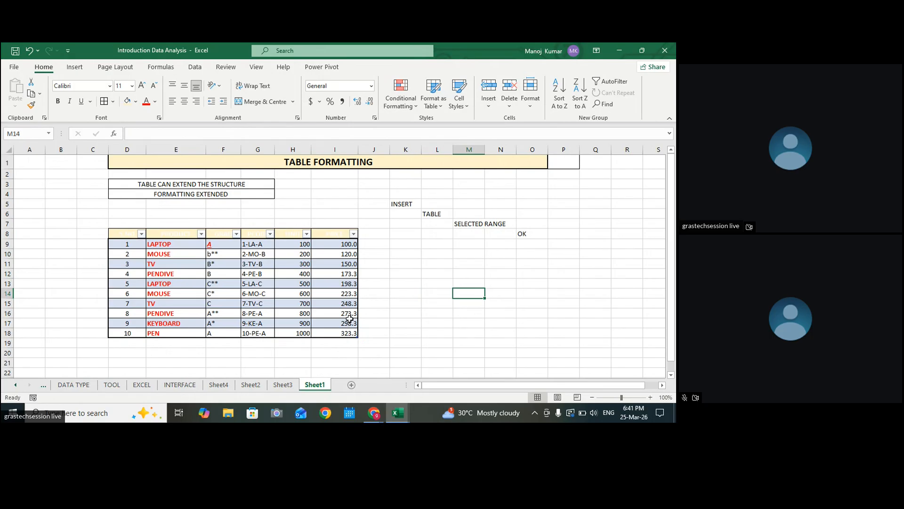
{"action": "left_click", "coordinate": [315, 286]}
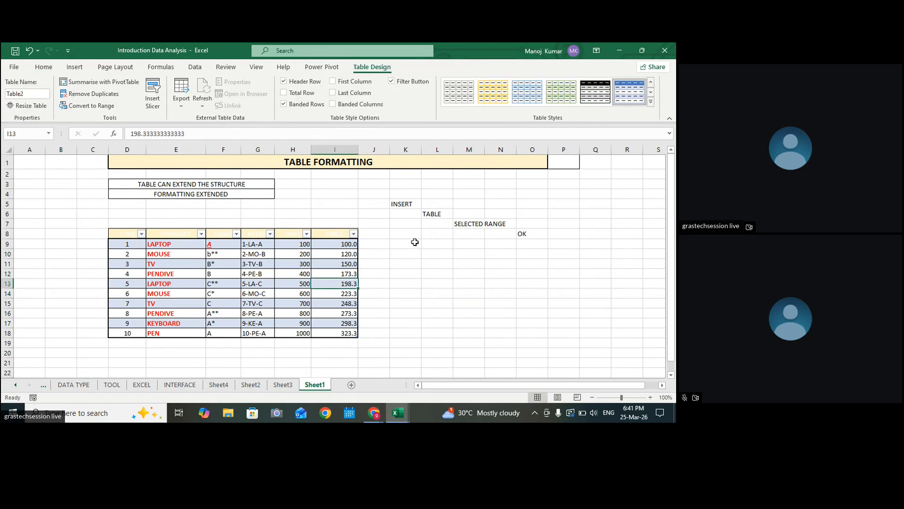
{"action": "left_click", "coordinate": [413, 242]}
Step: Switch to Sheet3 and set the font colour of the PCODE values in F49:F58 to red
{"action": "left_click", "coordinate": [283, 385]}
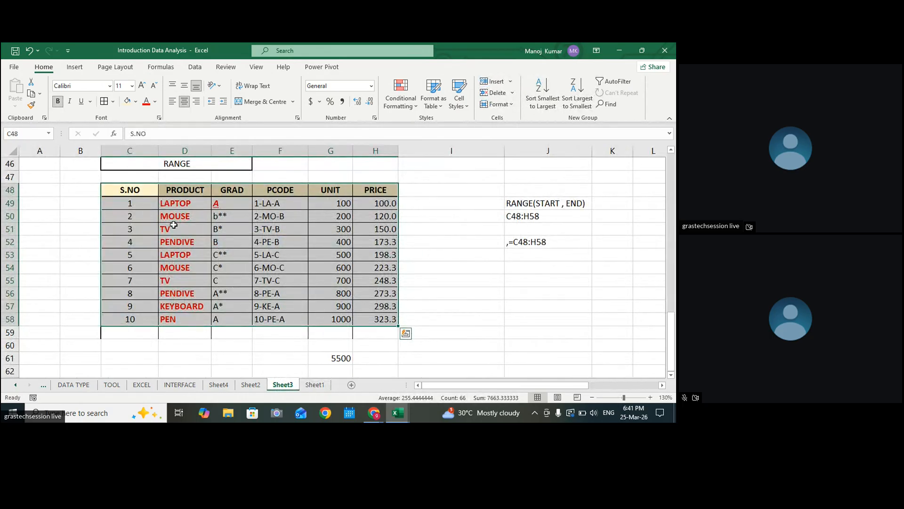
{"action": "left_click", "coordinate": [491, 239]}
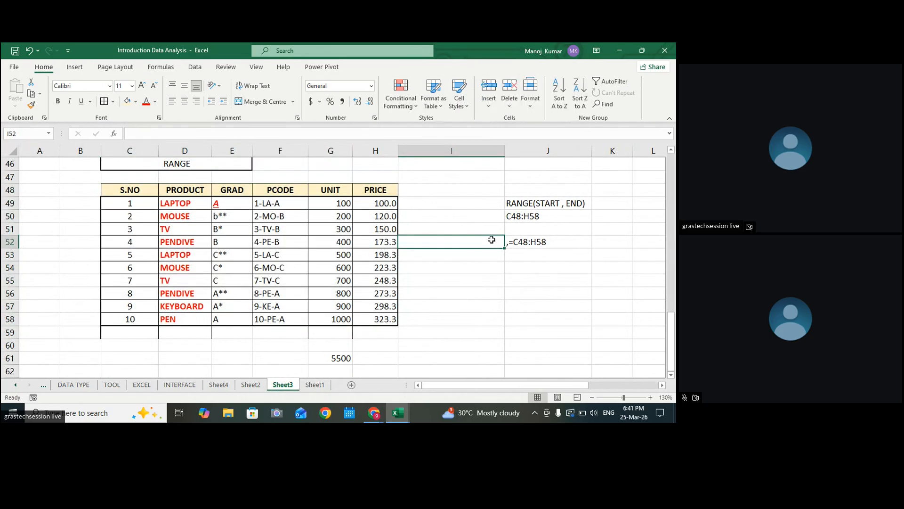
{"action": "left_click", "coordinate": [465, 282]}
{"action": "left_click_drag", "start_coordinate": [272, 204], "coordinate": [275, 321]}
{"action": "left_click", "coordinate": [146, 104]}
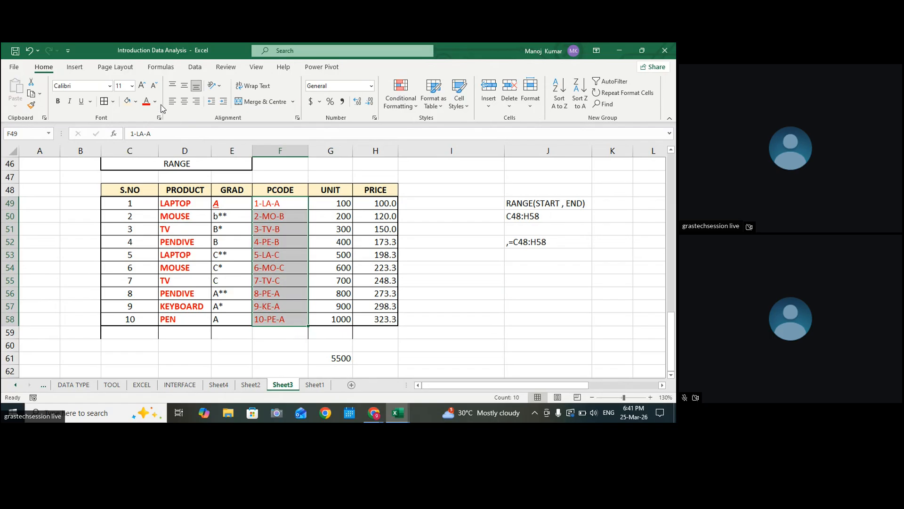
Step: Change the font colour of the PCODE values in F49:F58 to light green
{"action": "left_click", "coordinate": [154, 101]}
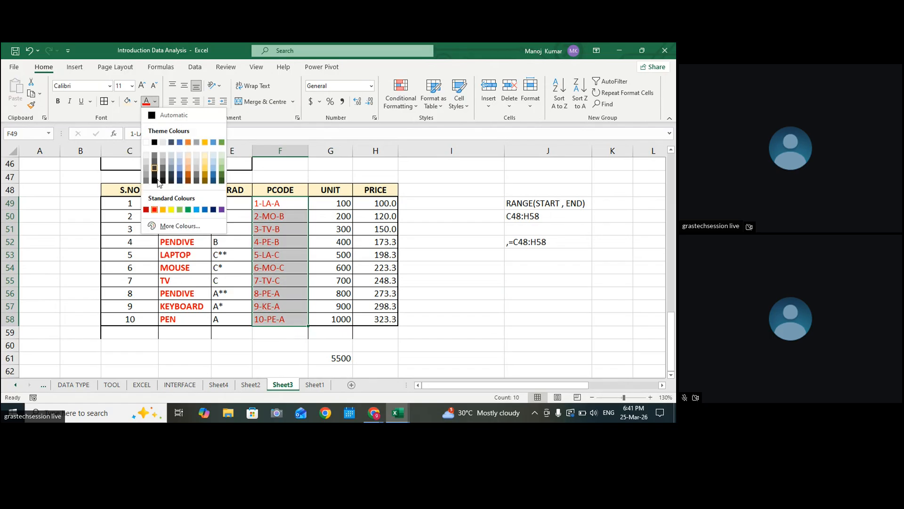
{"action": "left_click", "coordinate": [180, 210]}
{"action": "left_click", "coordinate": [327, 215]}
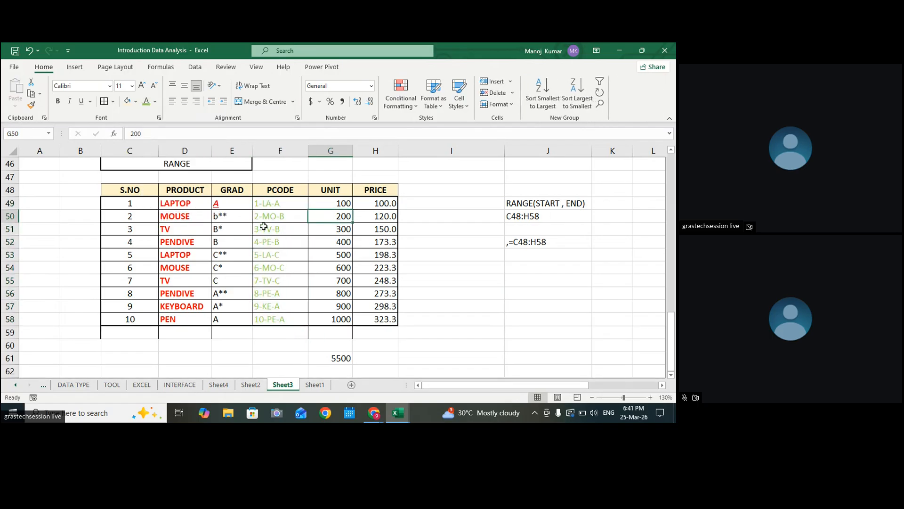
Step: Left-align the PRICE values in H49:H53 and give those cells a gold fill
{"action": "left_click_drag", "start_coordinate": [381, 203], "coordinate": [381, 251]}
{"action": "left_click", "coordinate": [176, 103]}
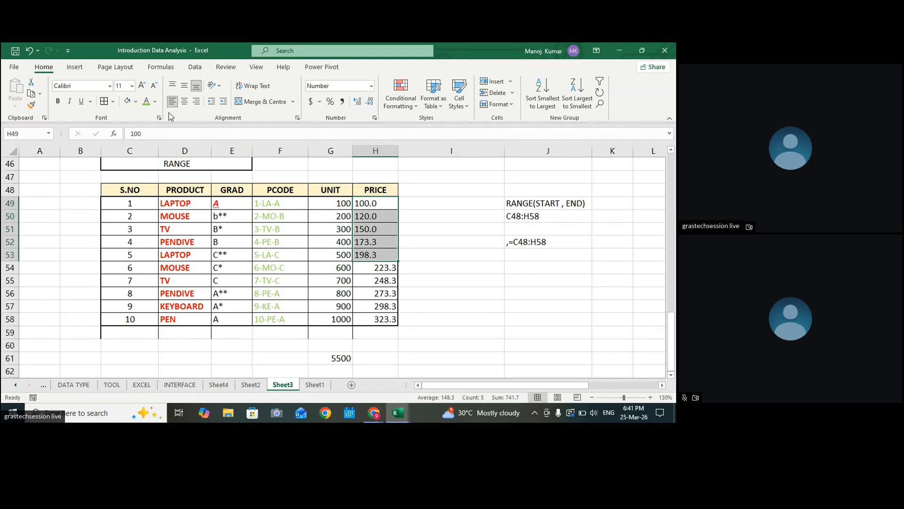
{"action": "left_click", "coordinate": [136, 102]}
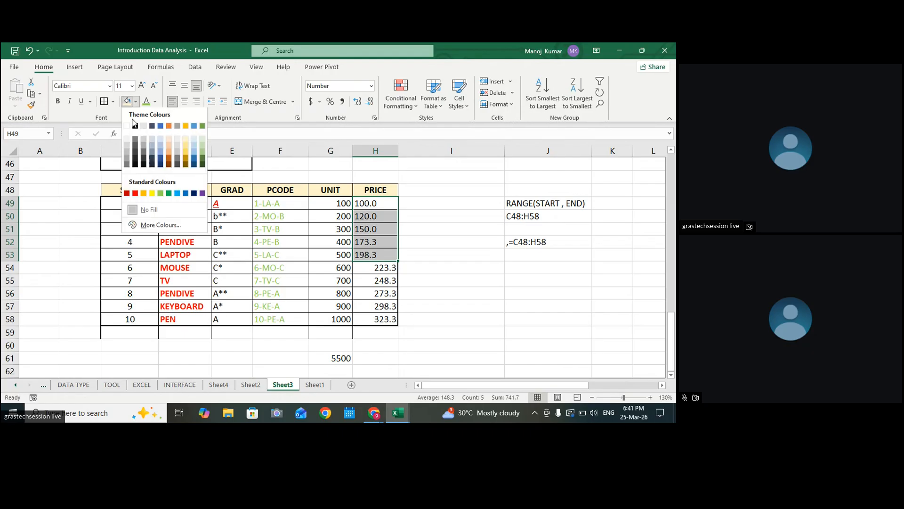
{"action": "left_click", "coordinate": [186, 158]}
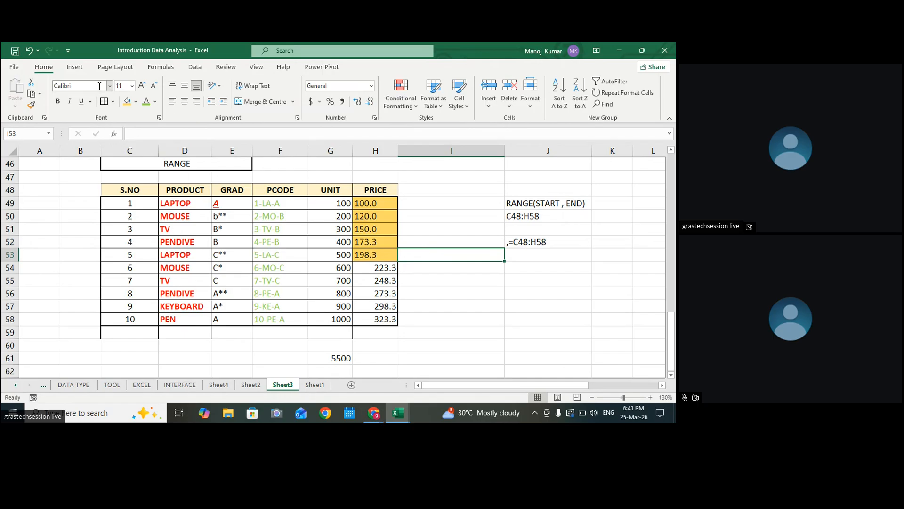
Step: Compare the formatted table on Sheet1 with the manually coloured range on Sheet3, ending on Sheet1
{"action": "left_click", "coordinate": [315, 384]}
{"action": "left_click", "coordinate": [376, 340]}
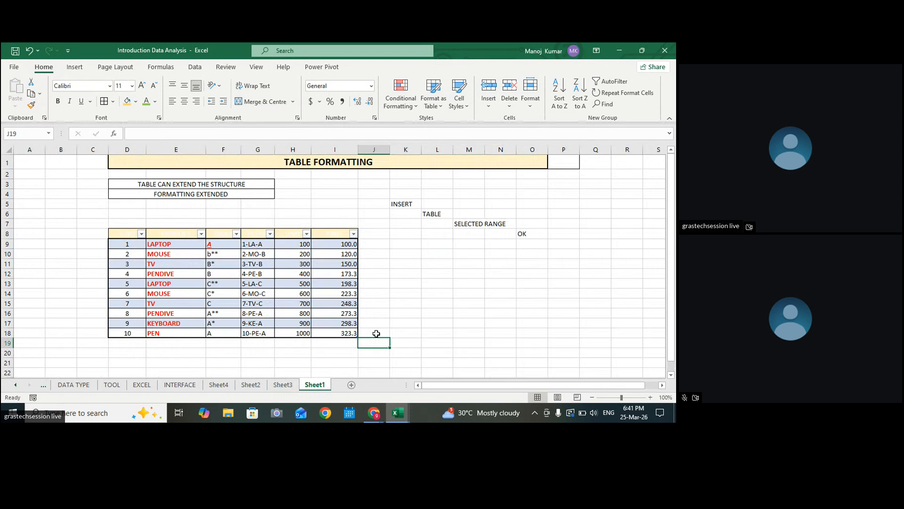
{"action": "left_click", "coordinate": [438, 291]}
{"action": "left_click", "coordinate": [283, 384]}
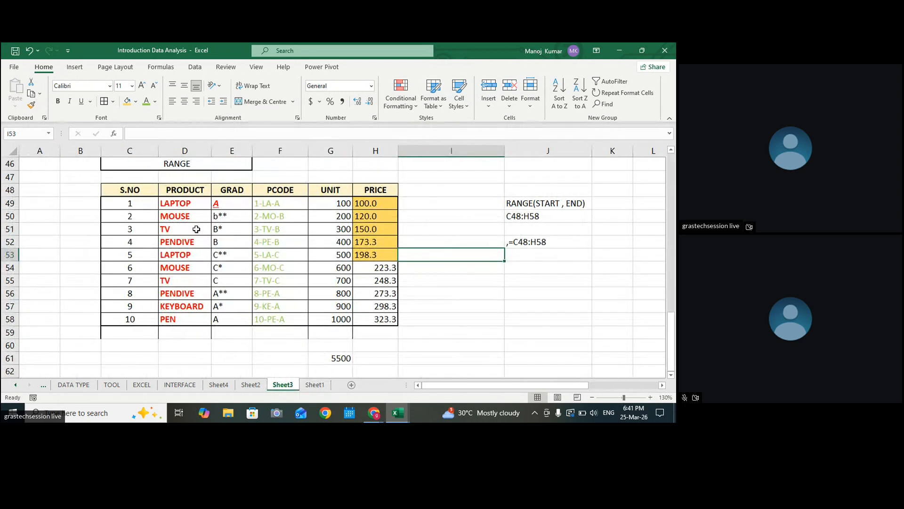
{"action": "left_click", "coordinate": [319, 386]}
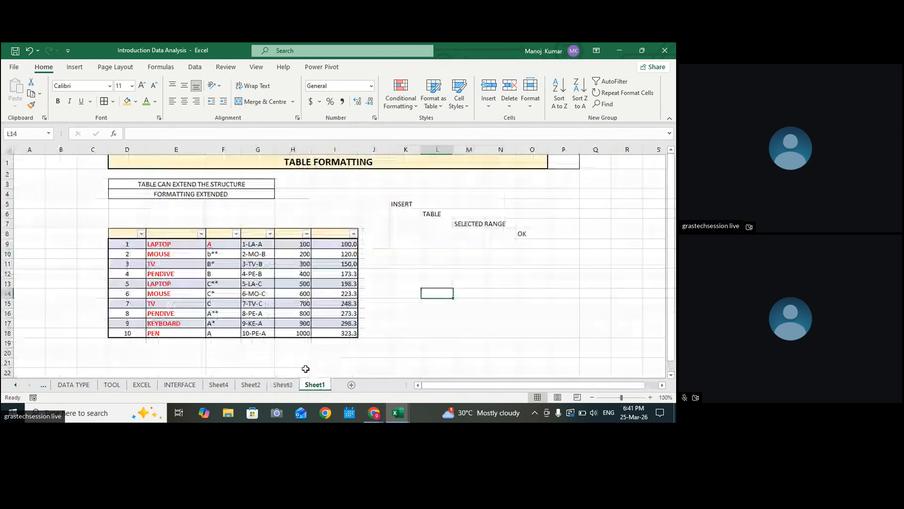
Step: Begin a new note in cell L9 of Sheet1 with the letters DE
{"action": "left_click", "coordinate": [411, 263]}
{"action": "left_click", "coordinate": [437, 244]}
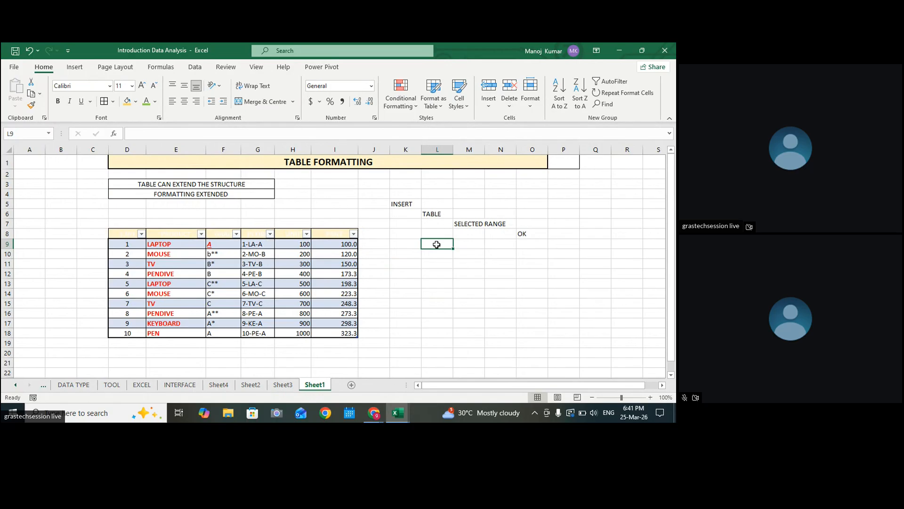
{"action": "type", "text": "DES"}
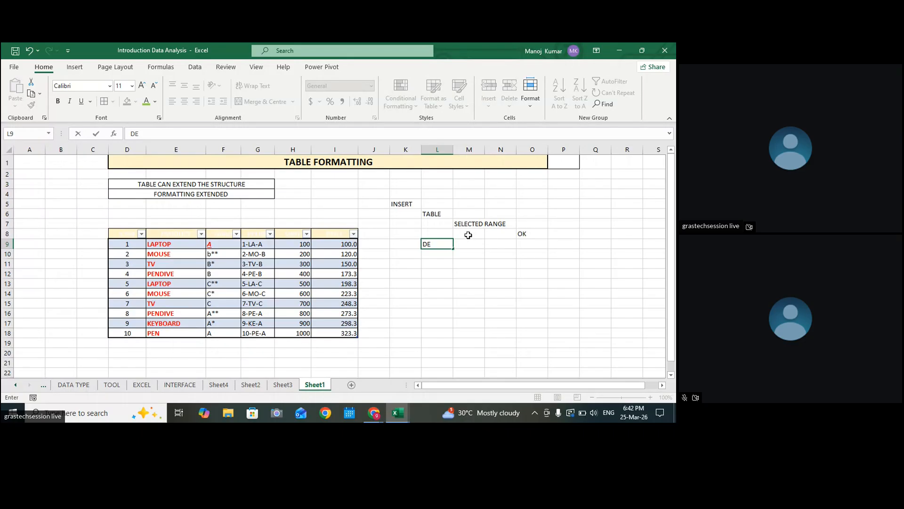
Step: Alternate between cells inside and outside the product table to check when the table design tools are available
{"action": "left_click", "coordinate": [217, 300]}
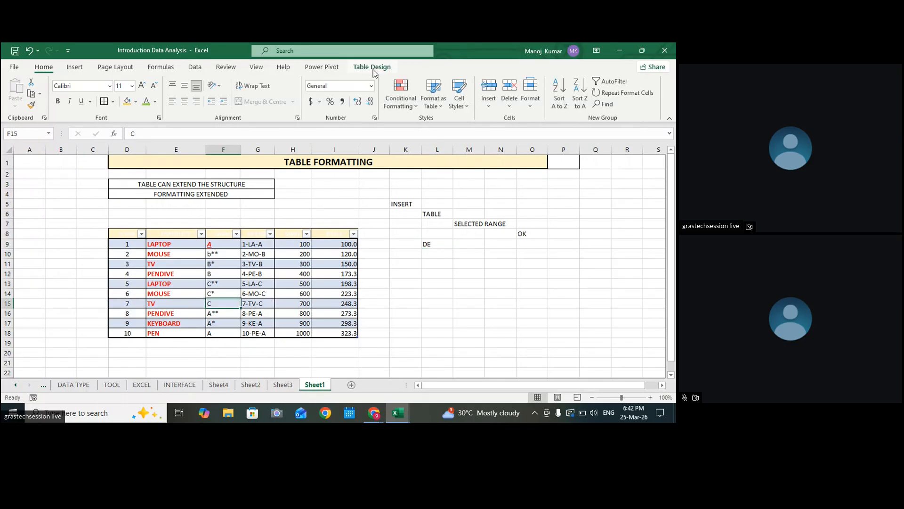
{"action": "left_click", "coordinate": [429, 299]}
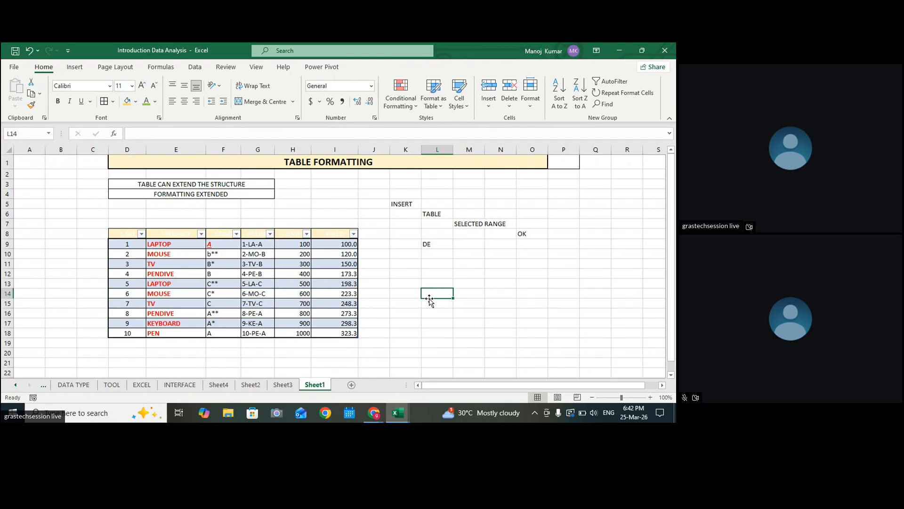
{"action": "left_click", "coordinate": [258, 273]}
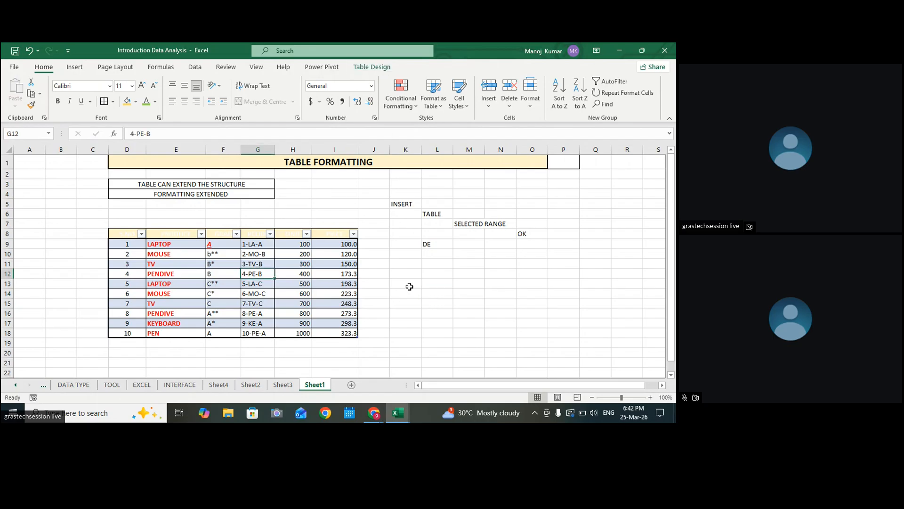
{"action": "left_click", "coordinate": [434, 322]}
{"action": "left_click", "coordinate": [269, 307]}
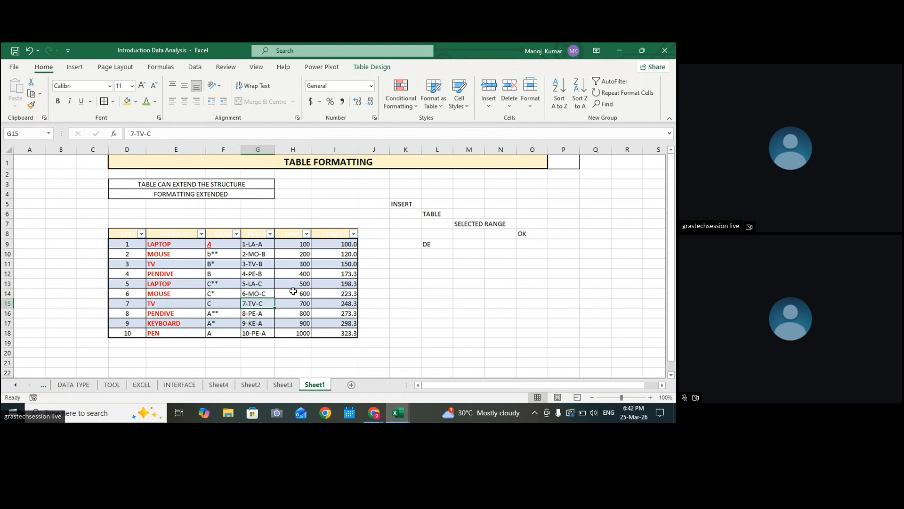
{"action": "left_click", "coordinate": [440, 244]}
{"action": "double_click", "coordinate": [440, 245]}
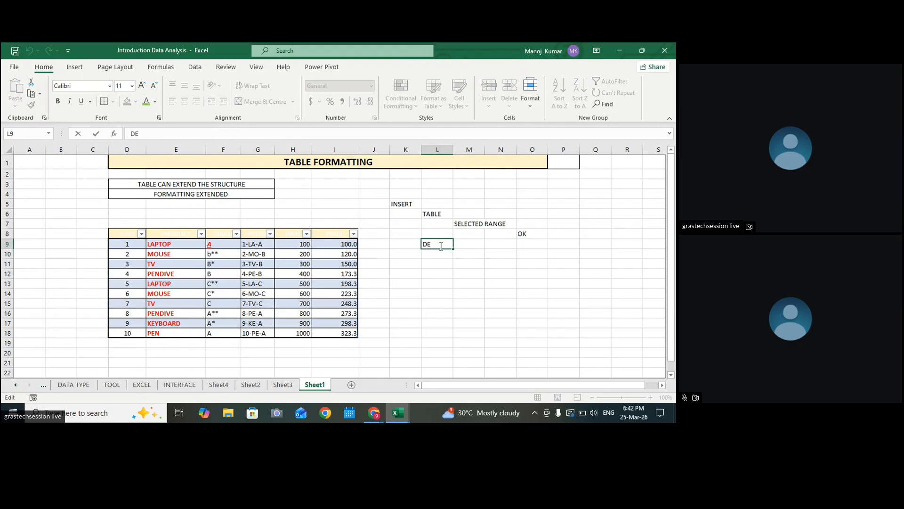
{"action": "left_click", "coordinate": [236, 312]}
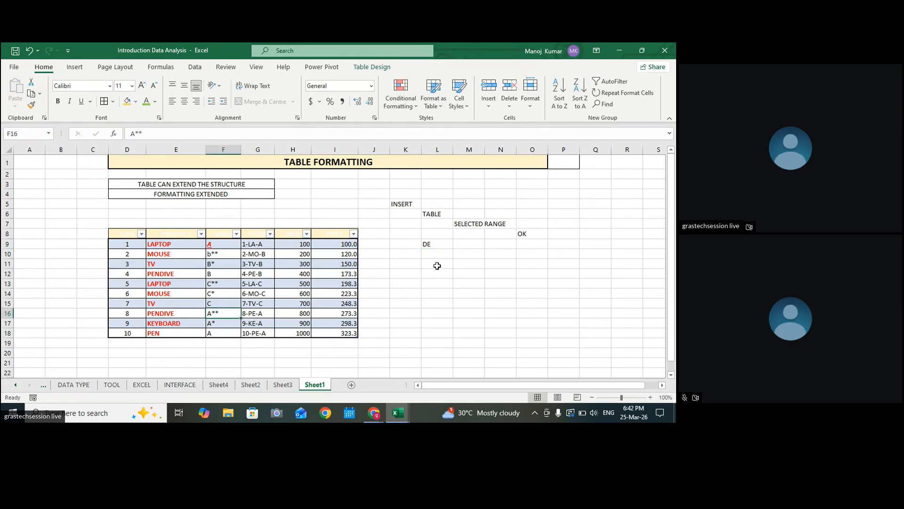
Step: Complete the note in cell L9 so that it reads DESIGN
{"action": "double_click", "coordinate": [438, 244]}
{"action": "type", "text": "SI"}
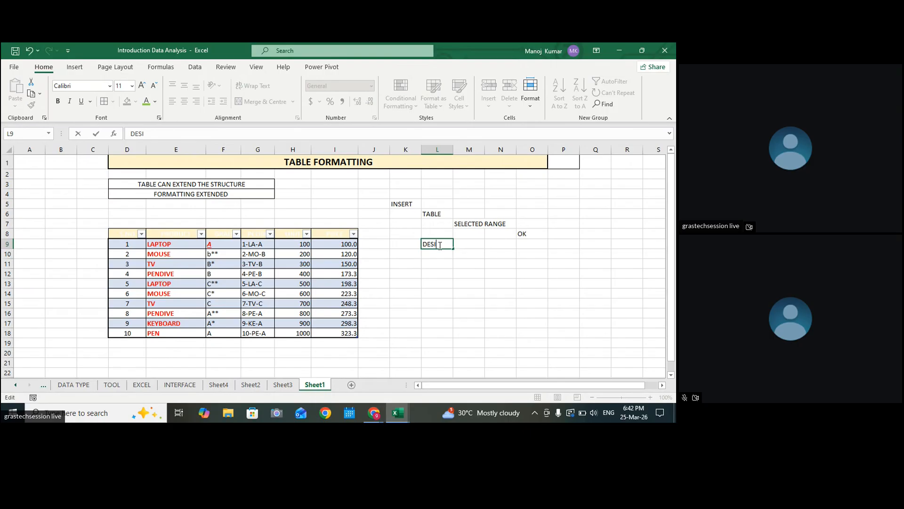
{"action": "type", "text": "GN"}
{"action": "left_click", "coordinate": [455, 266]}
{"action": "double_click", "coordinate": [448, 244]}
{"action": "key", "text": "BackSpace"}
{"action": "type", "text": "GN"}
Step: Add the note STYLE in cell M10, below and to the right of DESIGN
{"action": "left_click", "coordinate": [491, 273]}
{"action": "left_click", "coordinate": [472, 256]}
{"action": "type", "text": "STYLE"}
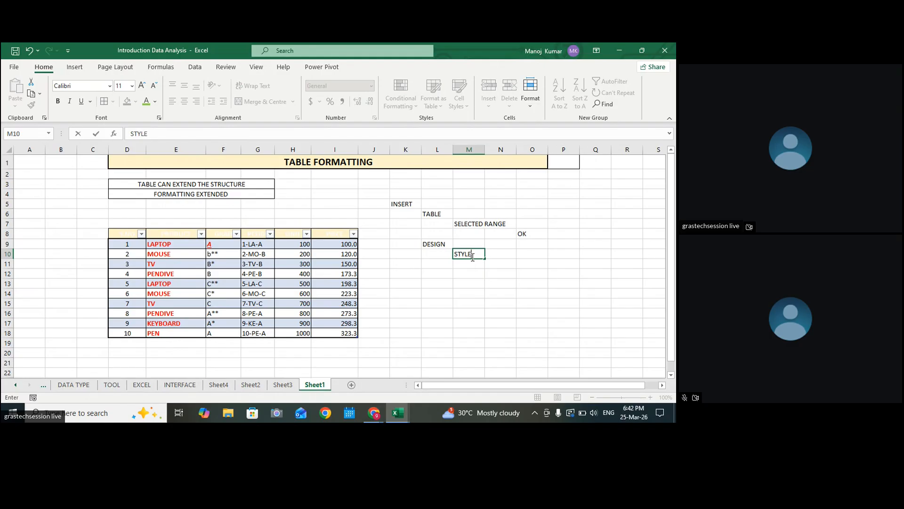
{"action": "left_click", "coordinate": [517, 271]}
Step: Examine the table design options and the gallery of table styles for the product table without applying one
{"action": "left_click", "coordinate": [257, 283]}
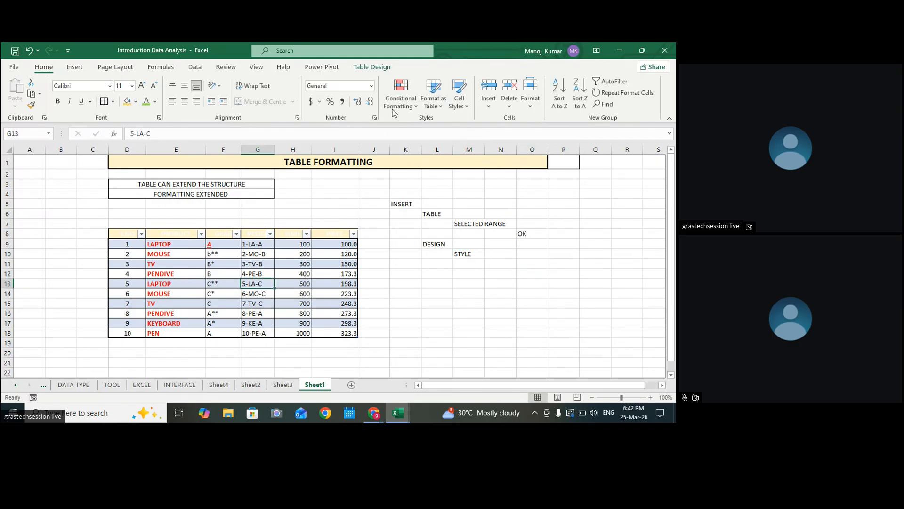
{"action": "left_click", "coordinate": [383, 67]}
{"action": "left_click", "coordinate": [269, 304]}
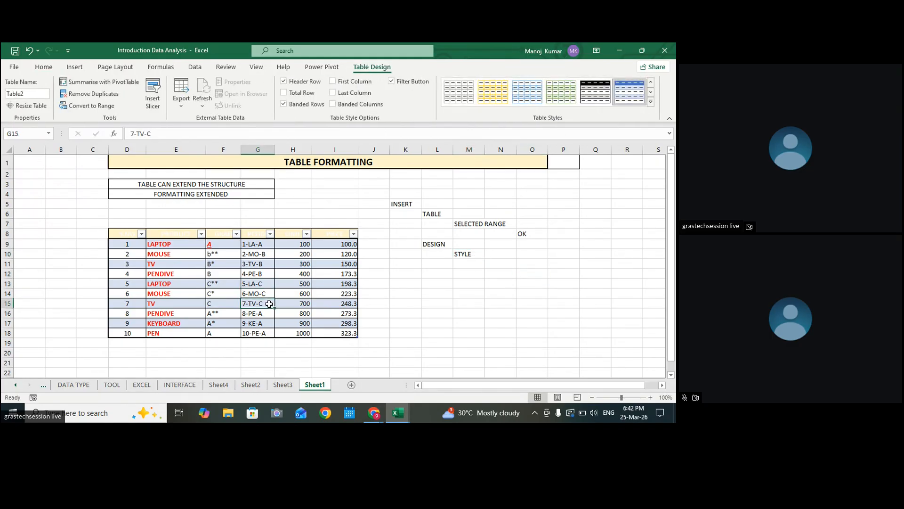
{"action": "left_click_drag", "start_coordinate": [130, 246], "coordinate": [356, 336]}
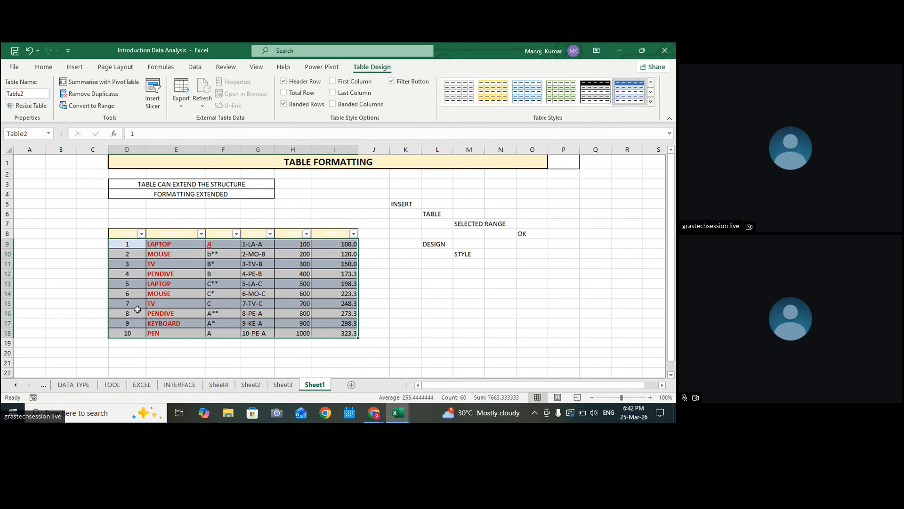
{"action": "left_click", "coordinate": [271, 305]}
{"action": "left_click", "coordinate": [199, 313]}
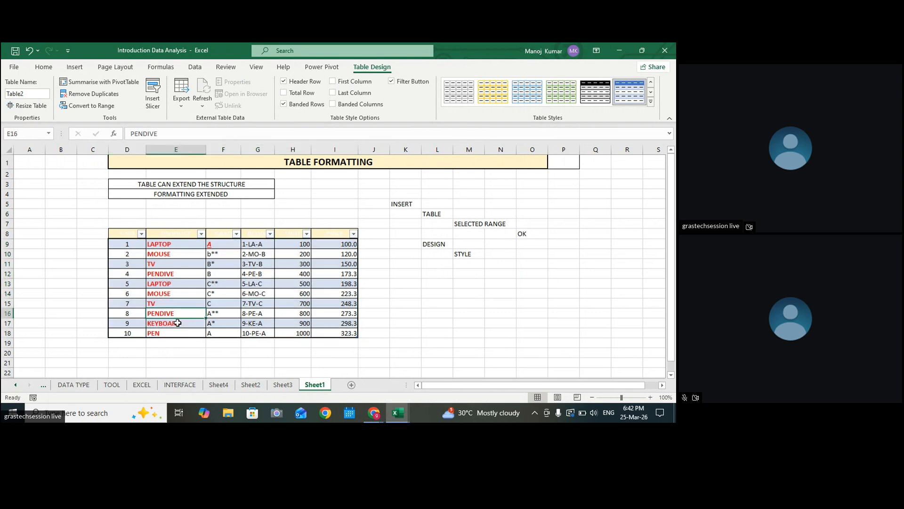
{"action": "left_click", "coordinate": [119, 305]}
{"action": "left_click", "coordinate": [209, 257]}
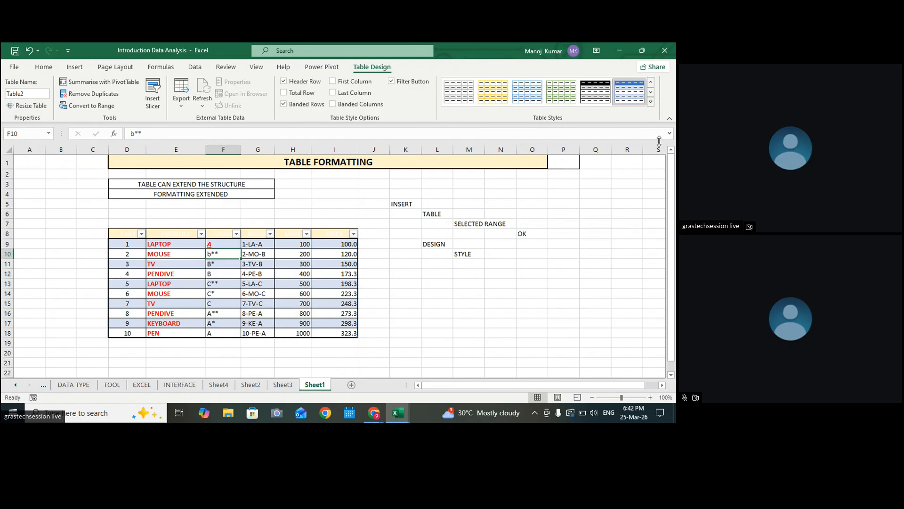
{"action": "left_click", "coordinate": [652, 105]}
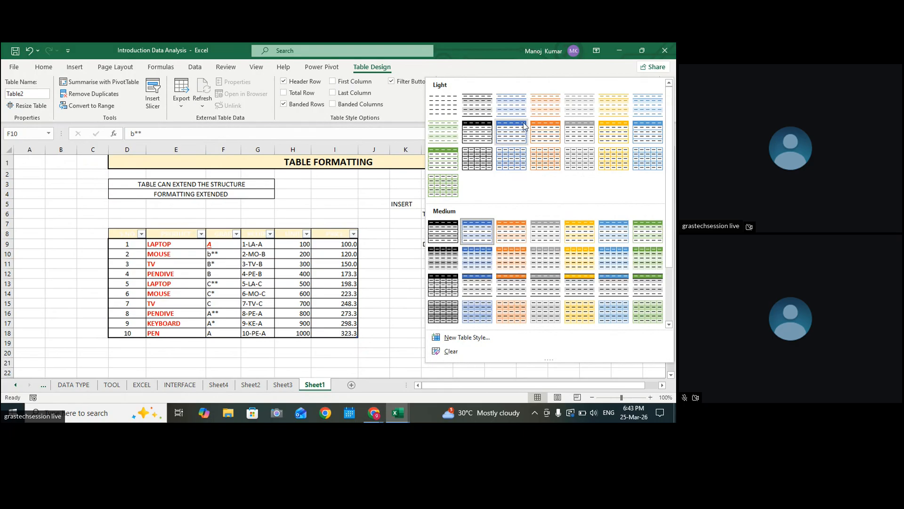
{"action": "left_click", "coordinate": [372, 247]}
Step: Set the font colour of the product table's data rows D9:I18 to black
{"action": "left_click", "coordinate": [165, 264]}
{"action": "left_click_drag", "start_coordinate": [135, 247], "coordinate": [339, 333]}
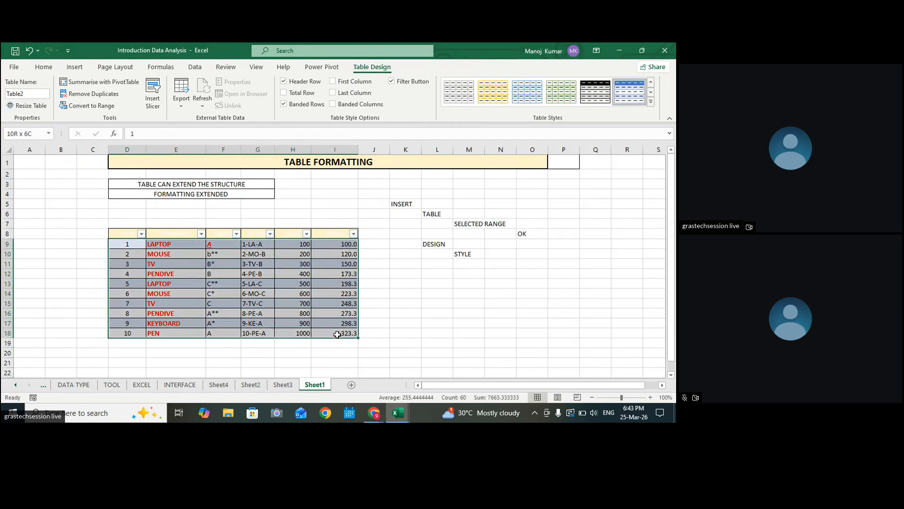
{"action": "left_click", "coordinate": [44, 67]}
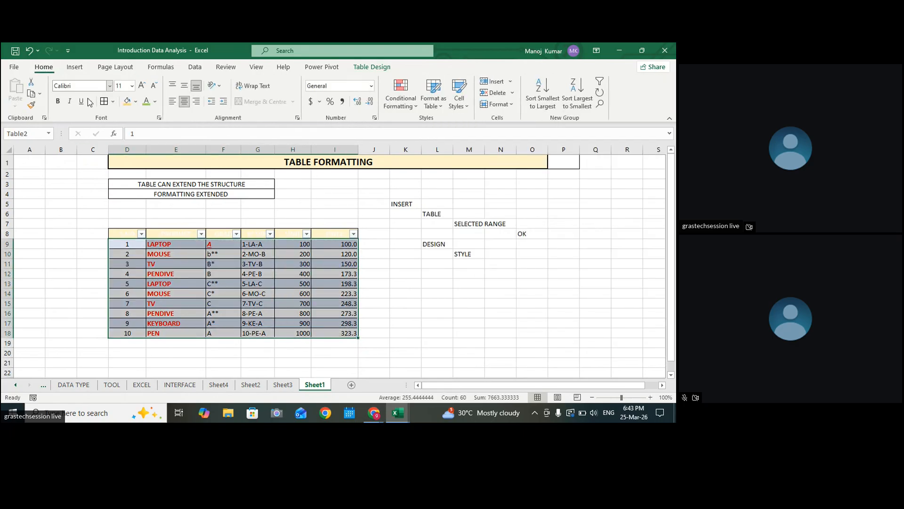
{"action": "left_click", "coordinate": [158, 102]}
{"action": "left_click", "coordinate": [158, 137]}
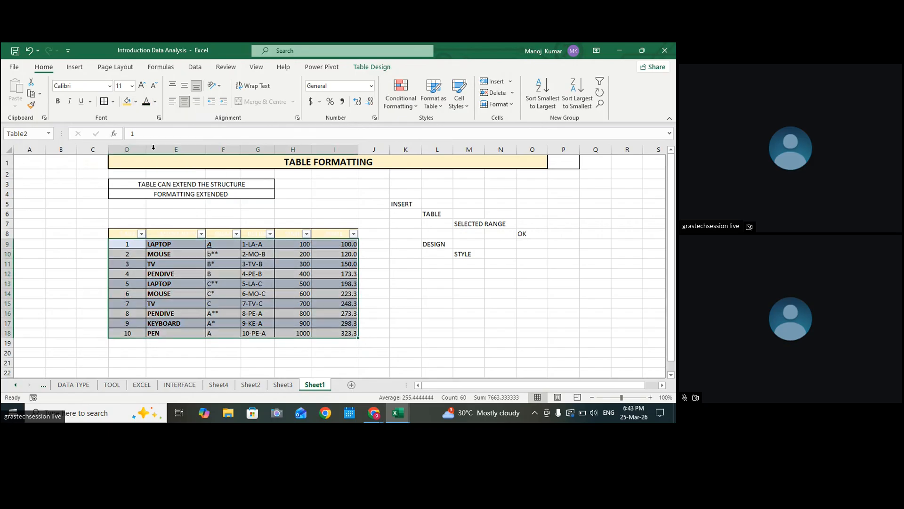
Step: Apply the light orange-header table style from the second row of the Light styles to the product table
{"action": "left_click", "coordinate": [270, 284]}
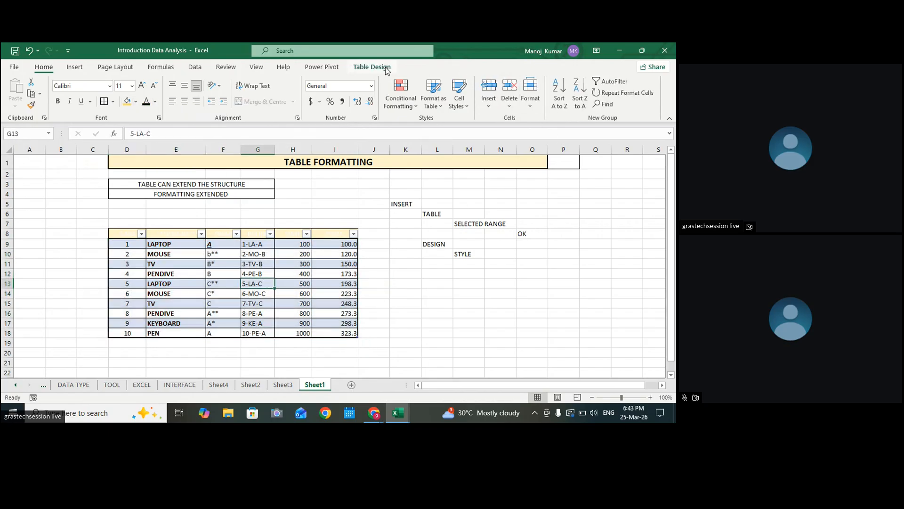
{"action": "left_click", "coordinate": [386, 66]}
{"action": "left_click", "coordinate": [650, 103]}
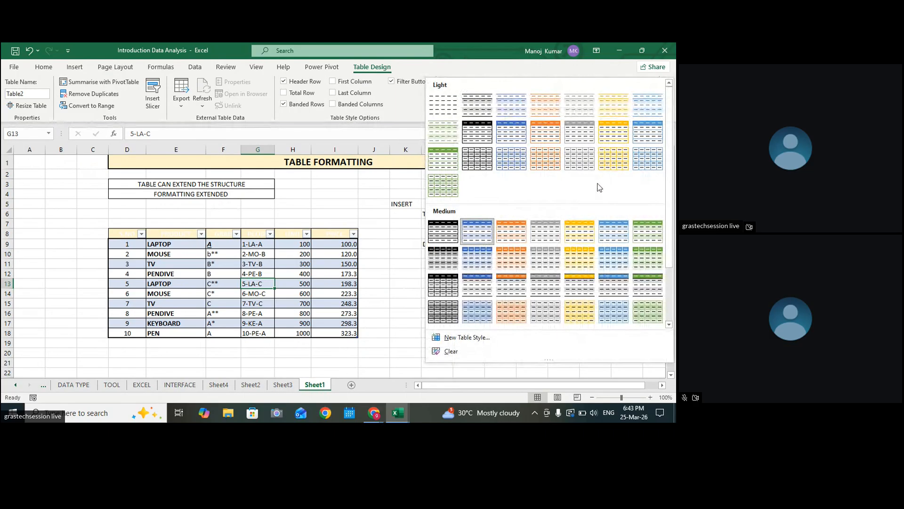
{"action": "left_click", "coordinate": [542, 136]}
{"action": "left_click", "coordinate": [437, 234]}
Step: Remove the manual fill colour from the table's header row D8:I8
{"action": "left_click_drag", "start_coordinate": [118, 232], "coordinate": [330, 233]}
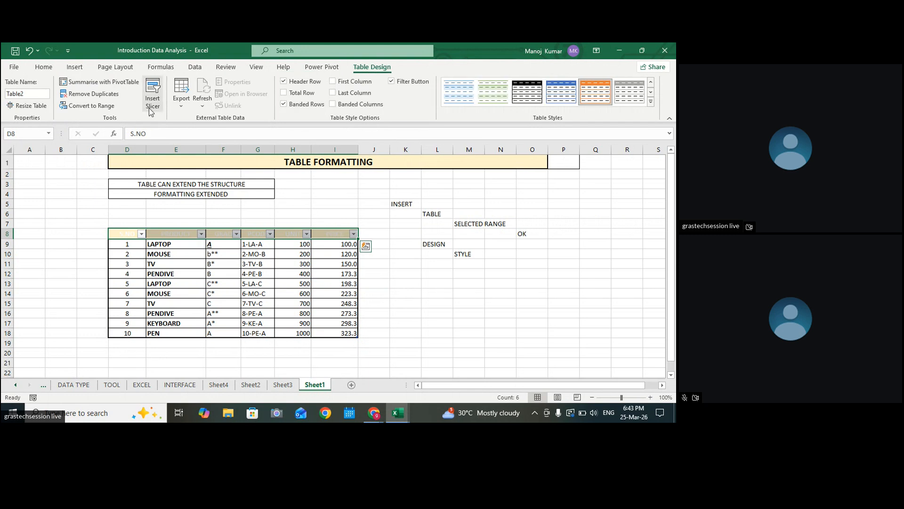
{"action": "left_click", "coordinate": [48, 68]}
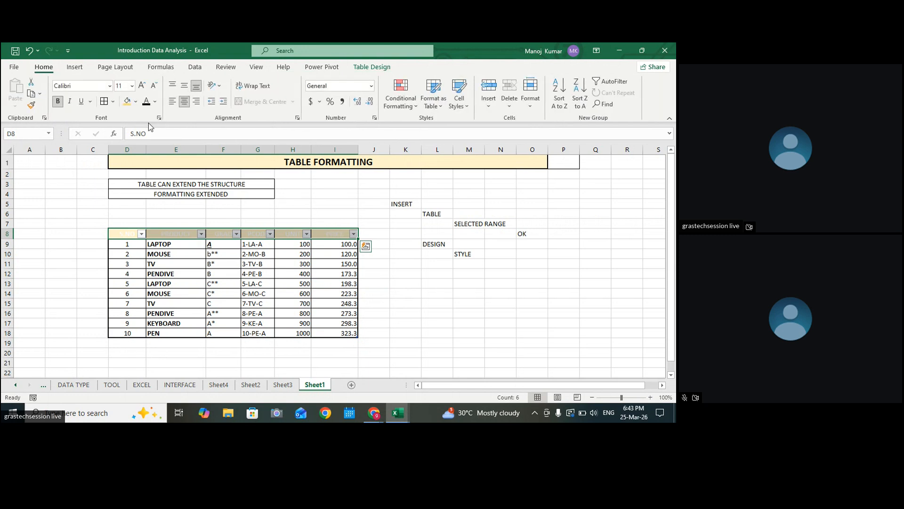
{"action": "left_click", "coordinate": [136, 101]}
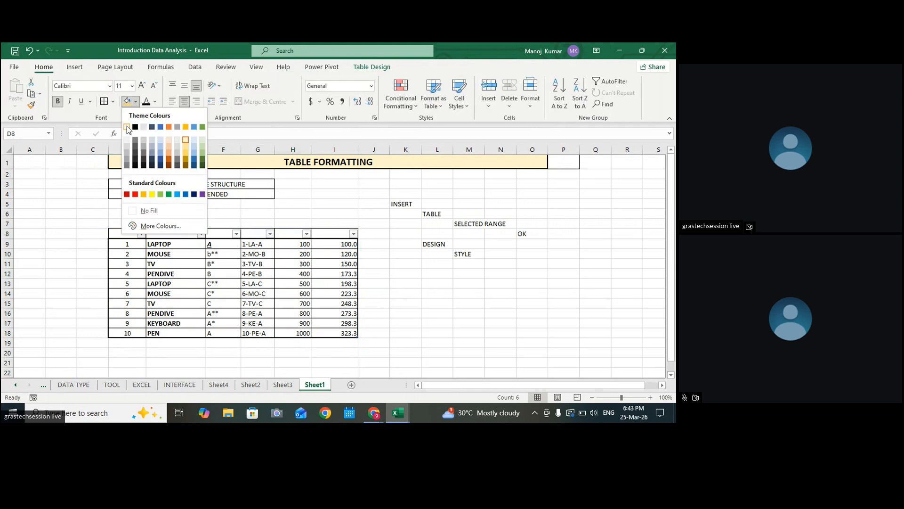
{"action": "left_click", "coordinate": [143, 194]}
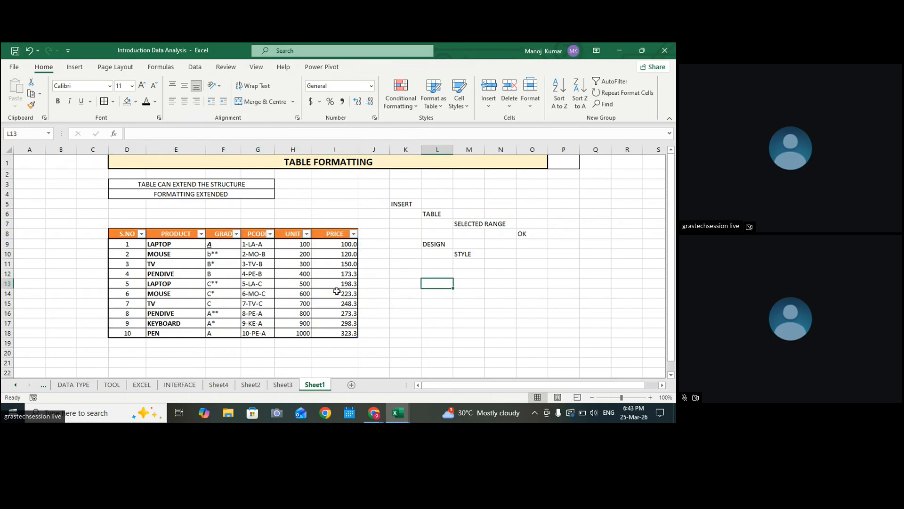
Step: Apply the light green banded table style to the product table
{"action": "left_click", "coordinate": [335, 284]}
{"action": "left_click", "coordinate": [258, 276]}
{"action": "left_click", "coordinate": [372, 67]}
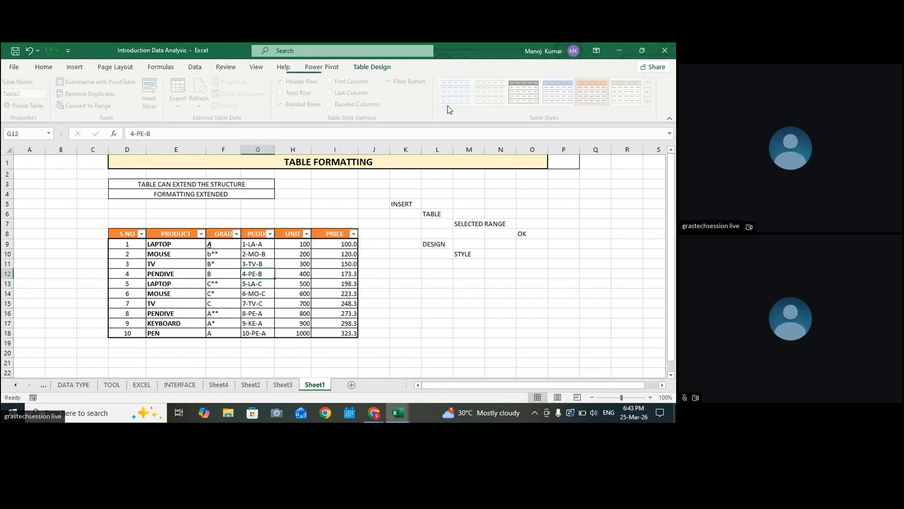
{"action": "left_click", "coordinate": [486, 95]}
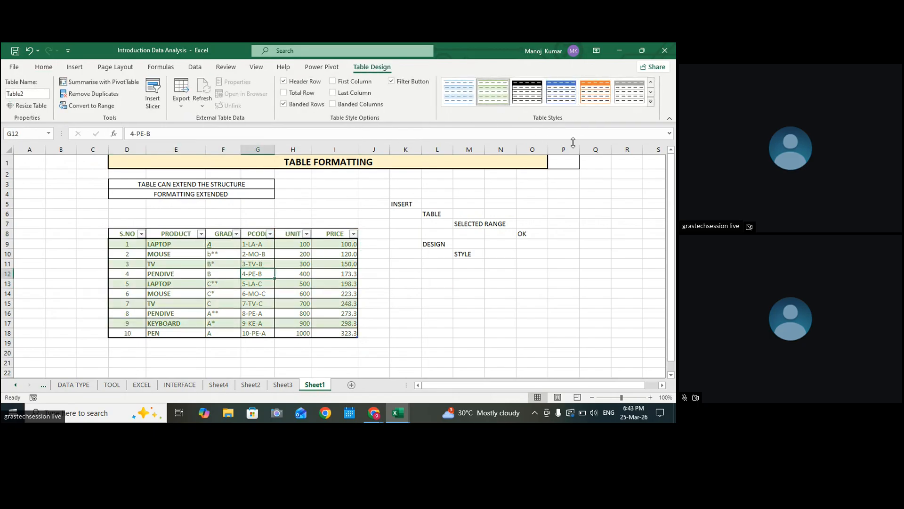
Step: Try several Light table styles on the product table, including green and black ones, ending with Blue, Table Style Light 13
{"action": "left_click", "coordinate": [651, 102]}
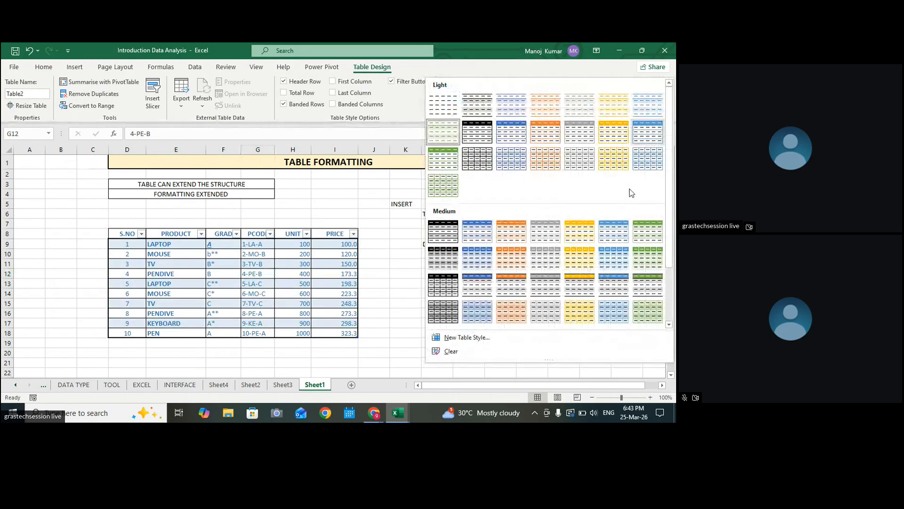
{"action": "left_click", "coordinate": [616, 140]}
{"action": "left_click", "coordinate": [650, 102]}
{"action": "left_click", "coordinate": [645, 133]}
{"action": "left_click", "coordinate": [651, 102]}
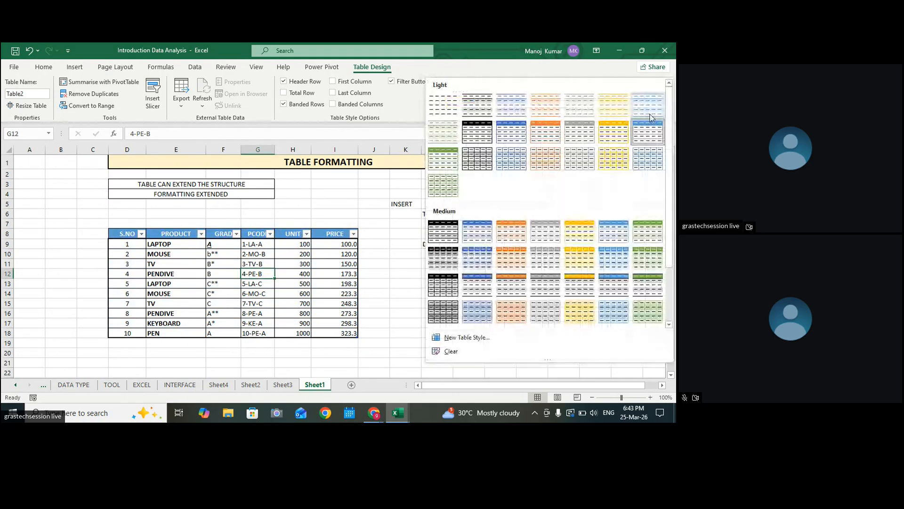
{"action": "left_click", "coordinate": [440, 164]}
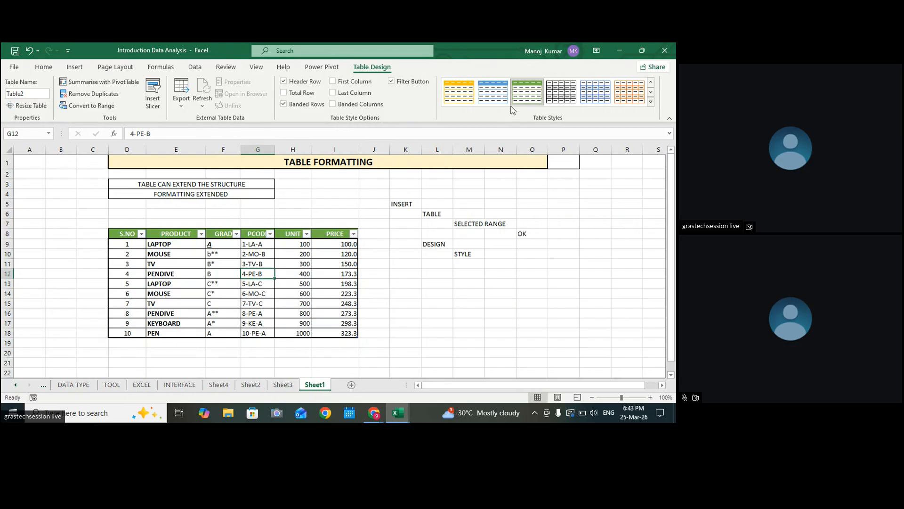
{"action": "left_click", "coordinate": [561, 94]}
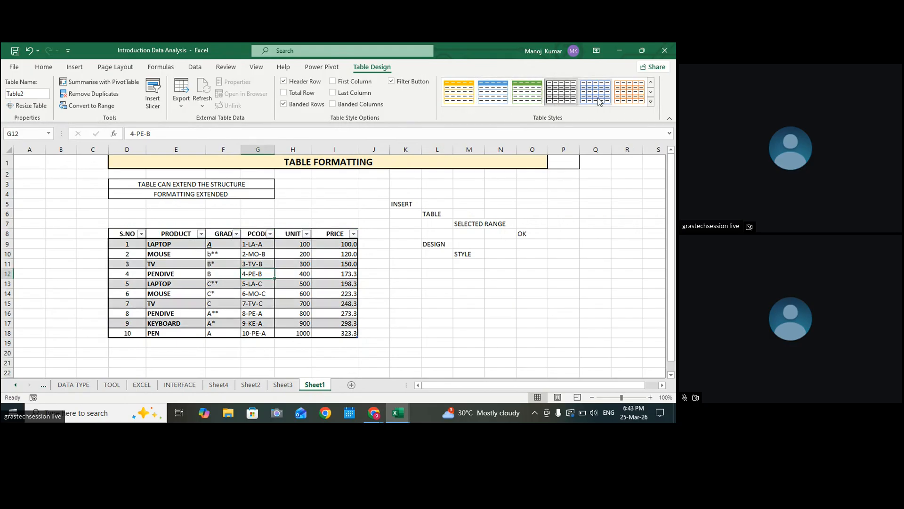
{"action": "left_click", "coordinate": [503, 99]}
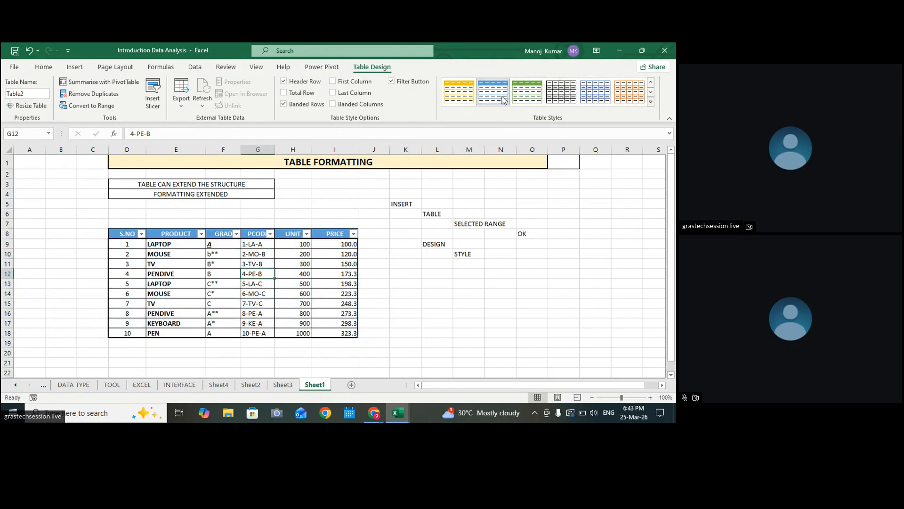
{"action": "left_click", "coordinate": [651, 102]}
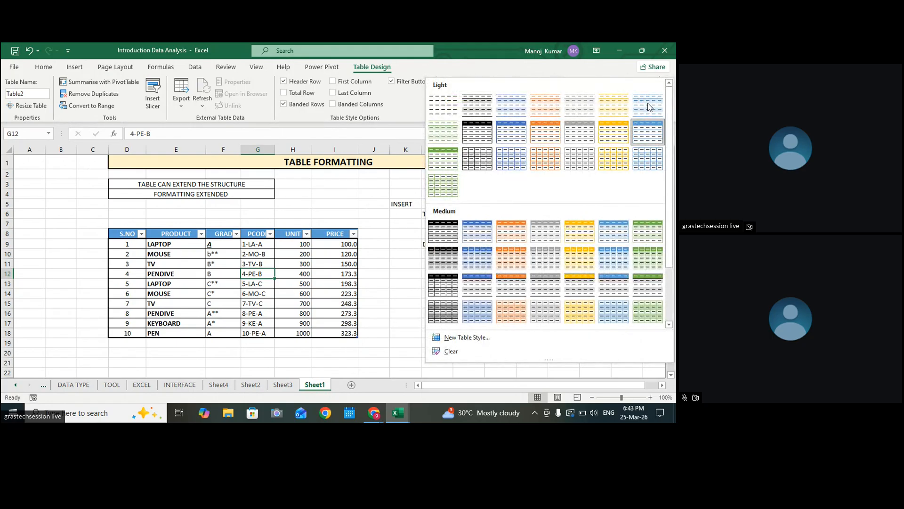
{"action": "left_click", "coordinate": [401, 256]}
{"action": "left_click", "coordinate": [327, 262]}
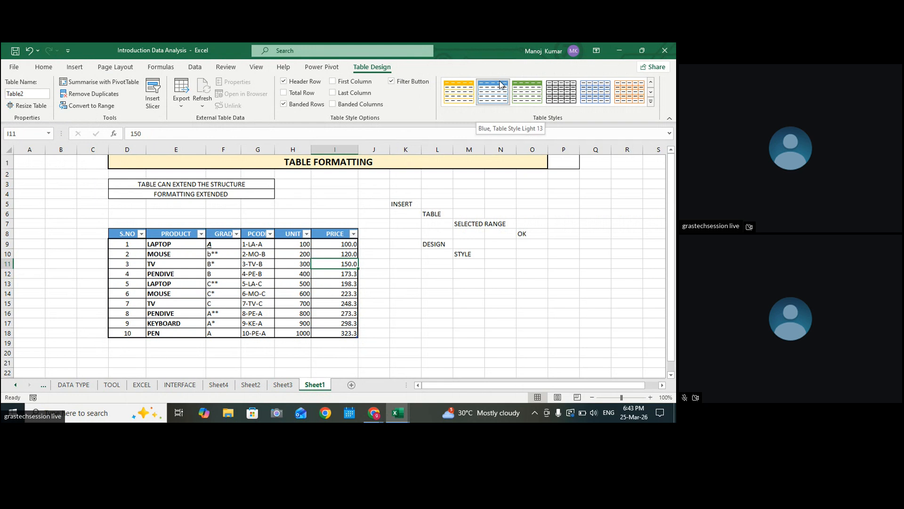
Step: Turn on First Column and Last Column for the product table and apply the green style from the second Medium row
{"action": "left_click_drag", "start_coordinate": [127, 234], "coordinate": [130, 332]}
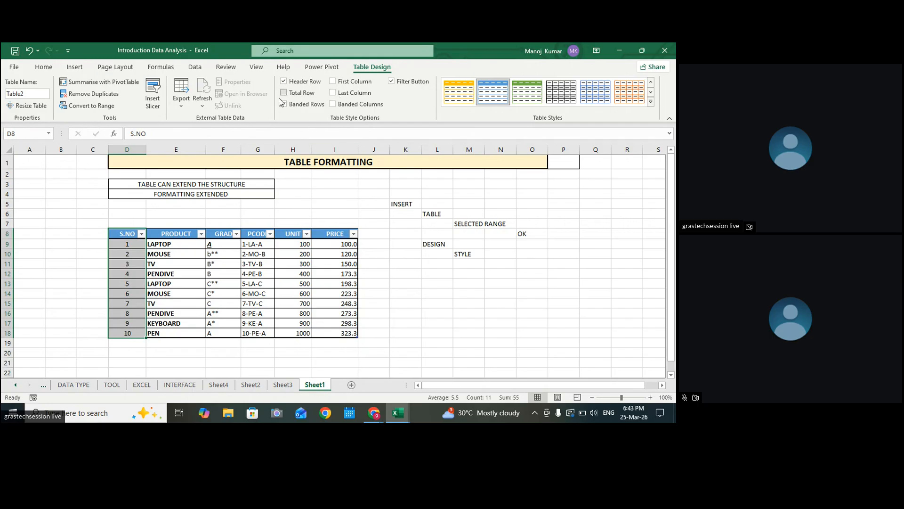
{"action": "left_click", "coordinate": [333, 93]}
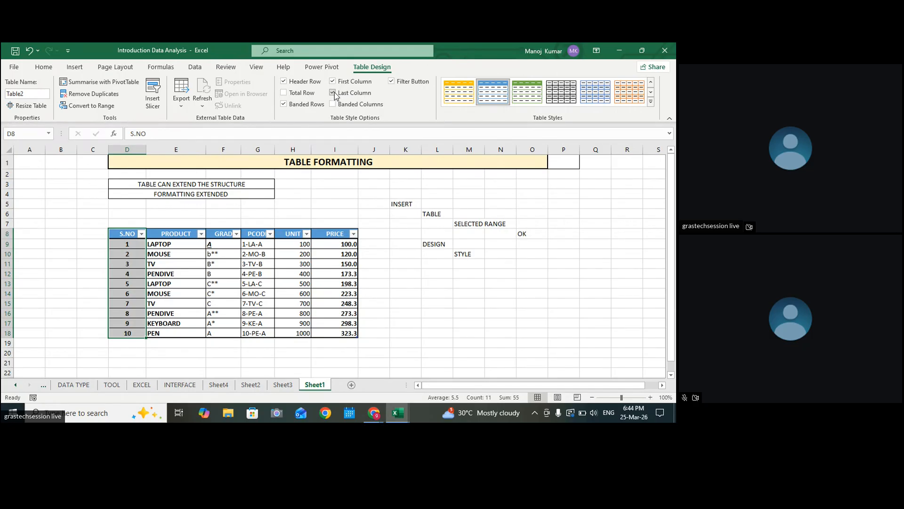
{"action": "left_click", "coordinate": [651, 103]}
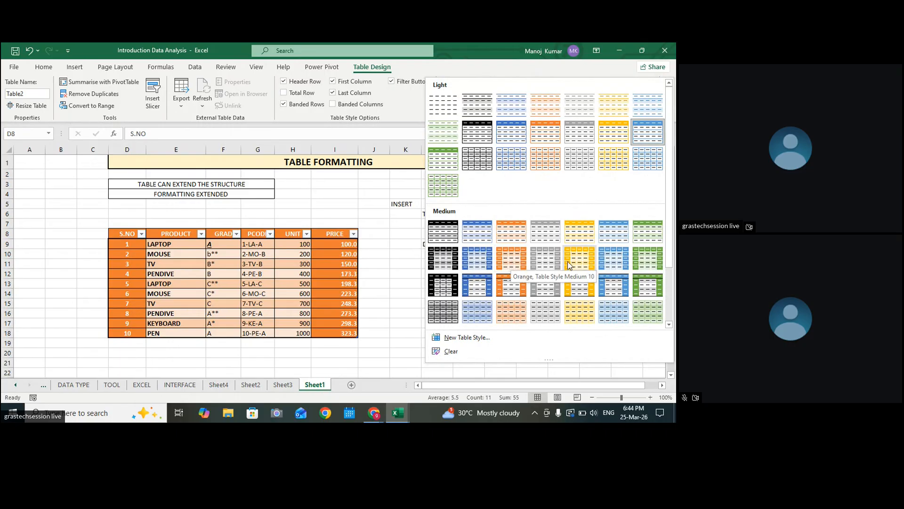
{"action": "left_click", "coordinate": [642, 267]}
Step: Switch the product table's Last Column and First Column emphasis off and back on
{"action": "left_click", "coordinate": [333, 92]}
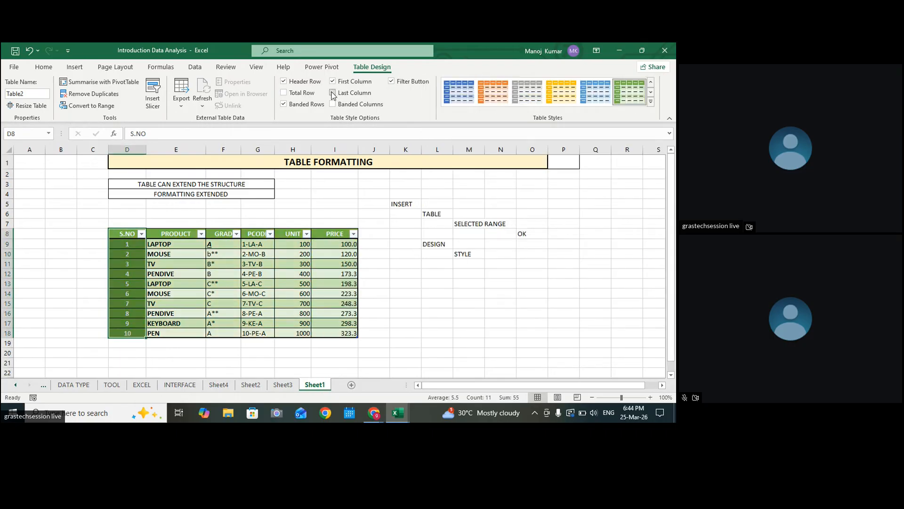
{"action": "left_click", "coordinate": [332, 82]}
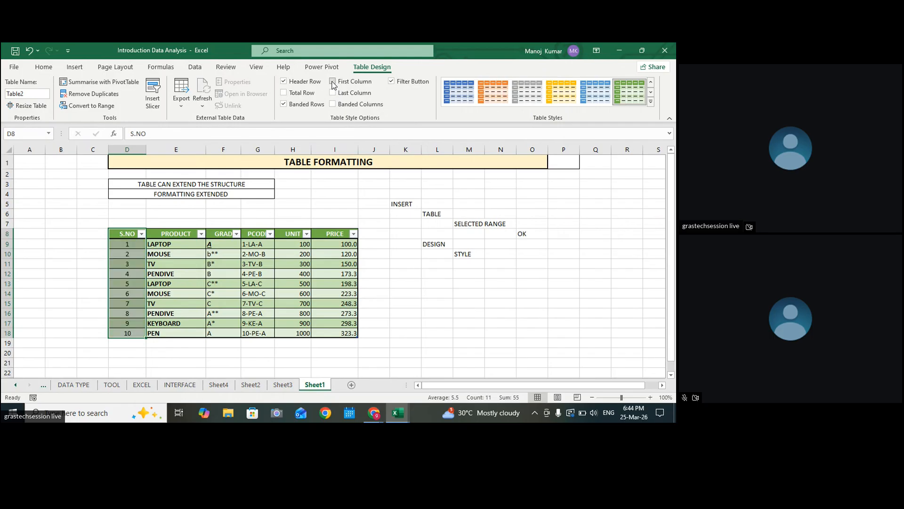
{"action": "left_click", "coordinate": [333, 82]}
{"action": "left_click", "coordinate": [333, 92]}
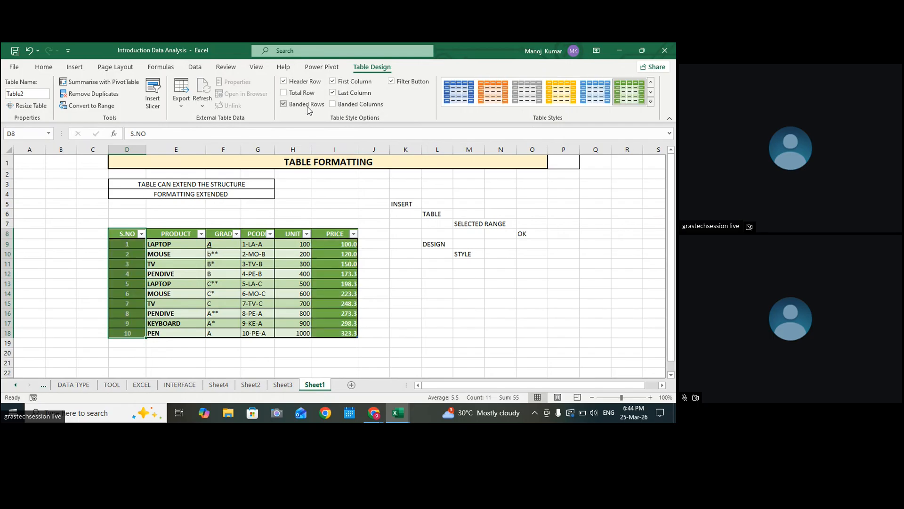
Step: Turn off Banded Rows for the product table and toggle Banded Columns on and off
{"action": "left_click", "coordinate": [171, 274]}
{"action": "left_click_drag", "start_coordinate": [176, 278], "coordinate": [264, 268]}
{"action": "left_click", "coordinate": [363, 255]}
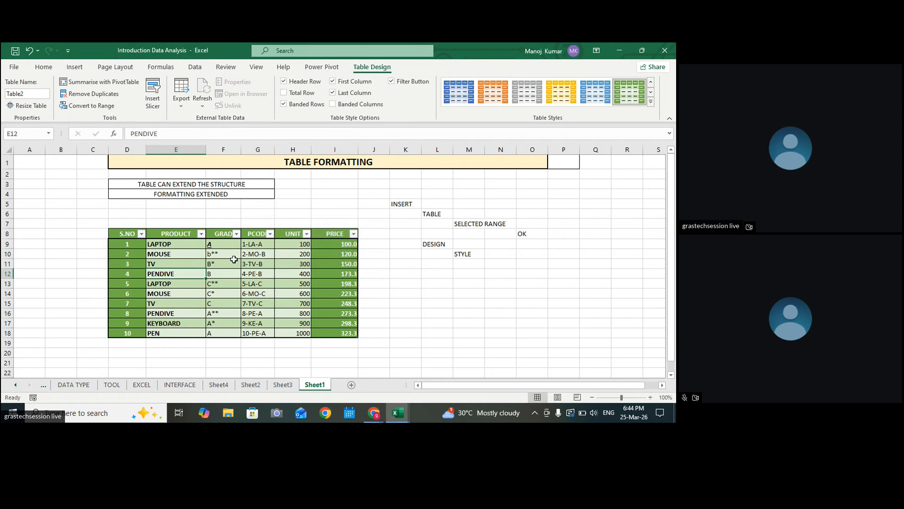
{"action": "left_click", "coordinate": [284, 105]}
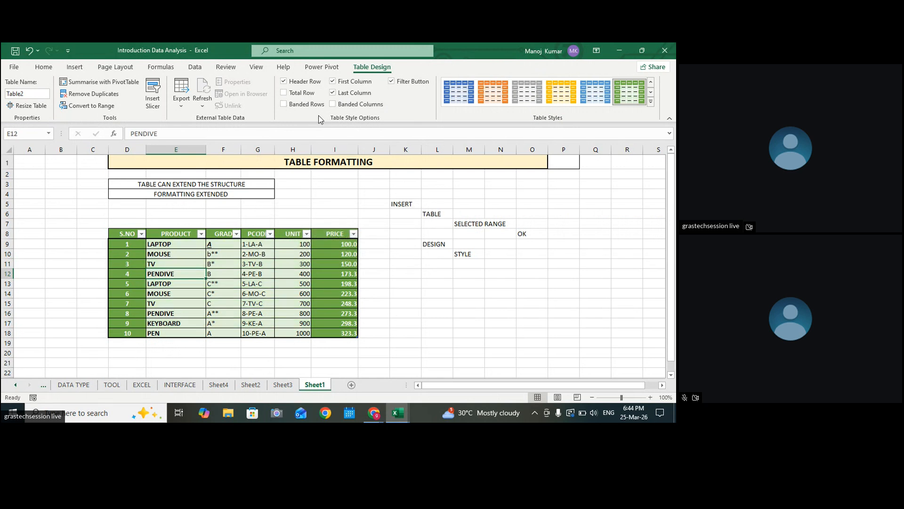
{"action": "left_click", "coordinate": [333, 104]}
{"action": "left_click", "coordinate": [333, 104]}
{"action": "left_click", "coordinate": [333, 104]}
{"action": "left_click", "coordinate": [333, 104]}
{"action": "left_click", "coordinate": [469, 283]}
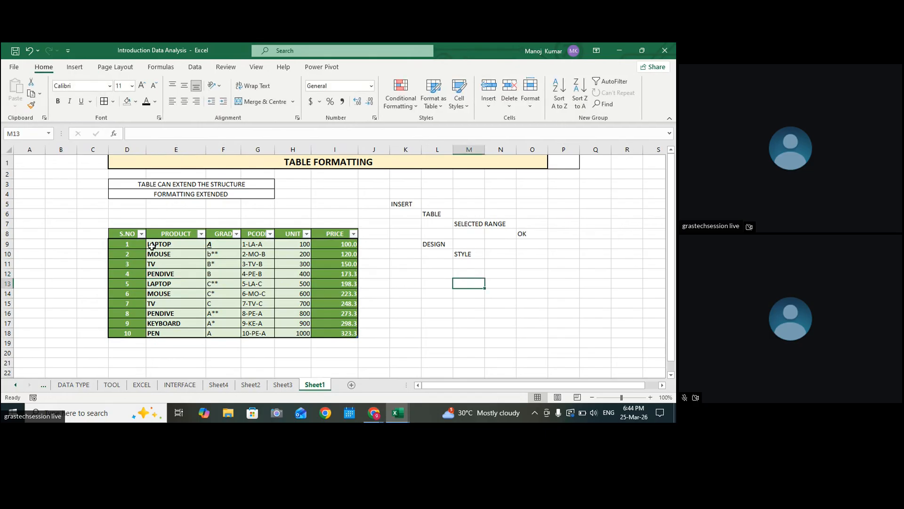
Step: Filter the product table's PRODUCT column to show only LAPTOP
{"action": "left_click", "coordinate": [198, 252]}
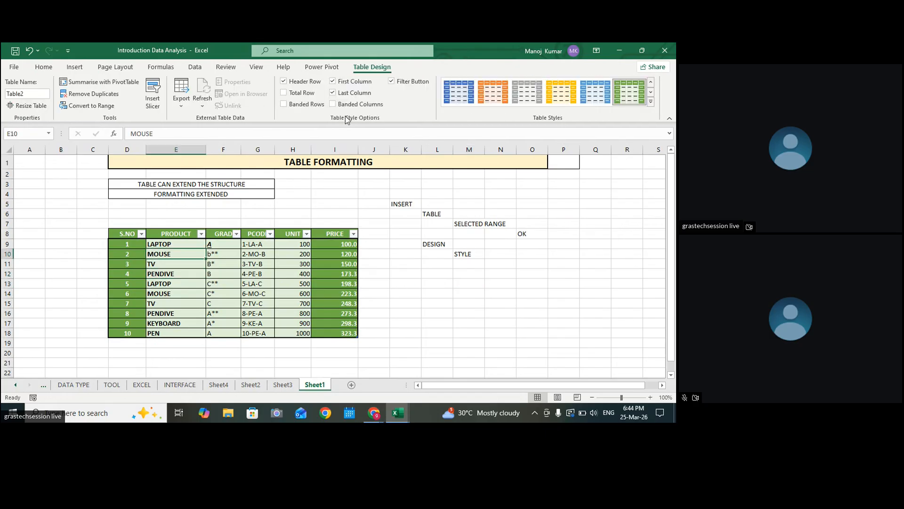
{"action": "left_click", "coordinate": [141, 234]}
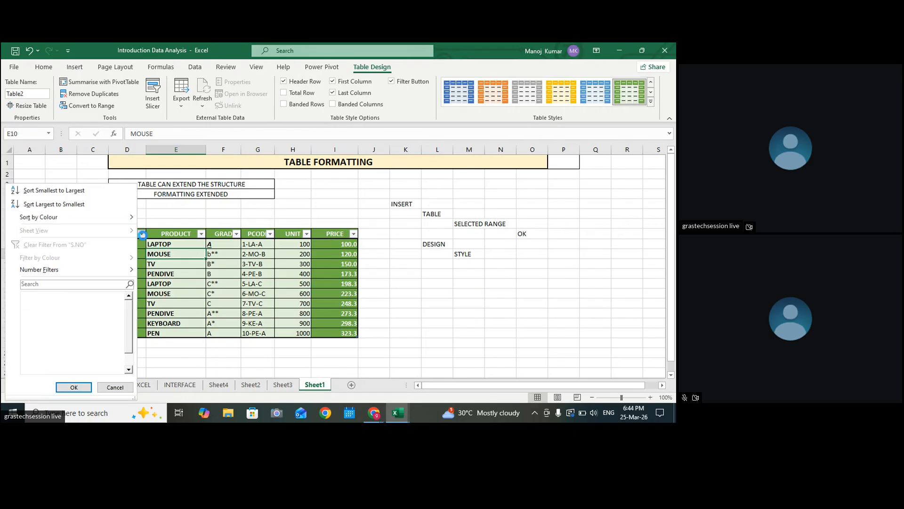
{"action": "left_click", "coordinate": [206, 234]}
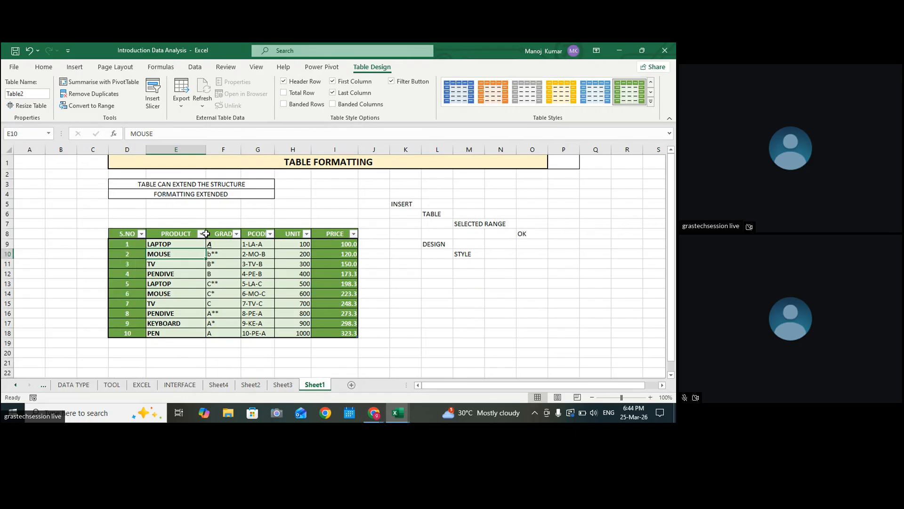
{"action": "left_click", "coordinate": [206, 234]}
{"action": "left_click", "coordinate": [202, 234]}
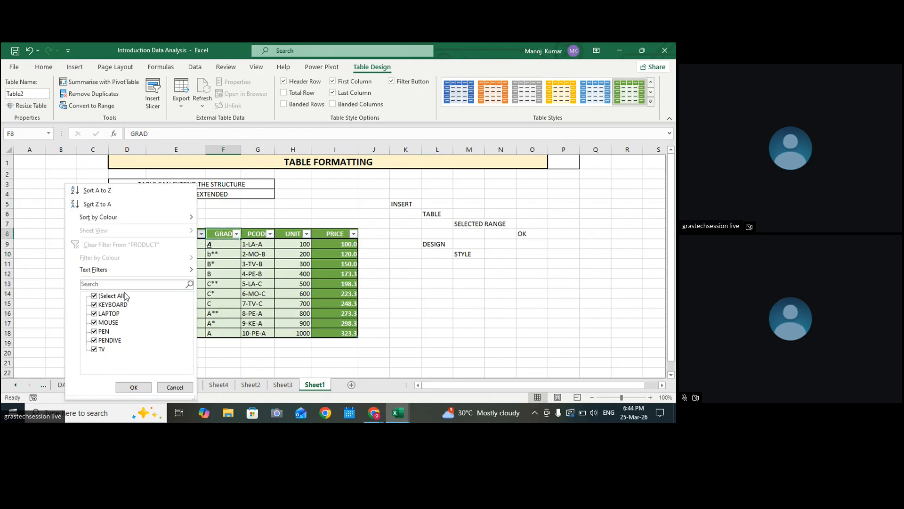
{"action": "left_click", "coordinate": [95, 296]}
{"action": "left_click", "coordinate": [94, 313]}
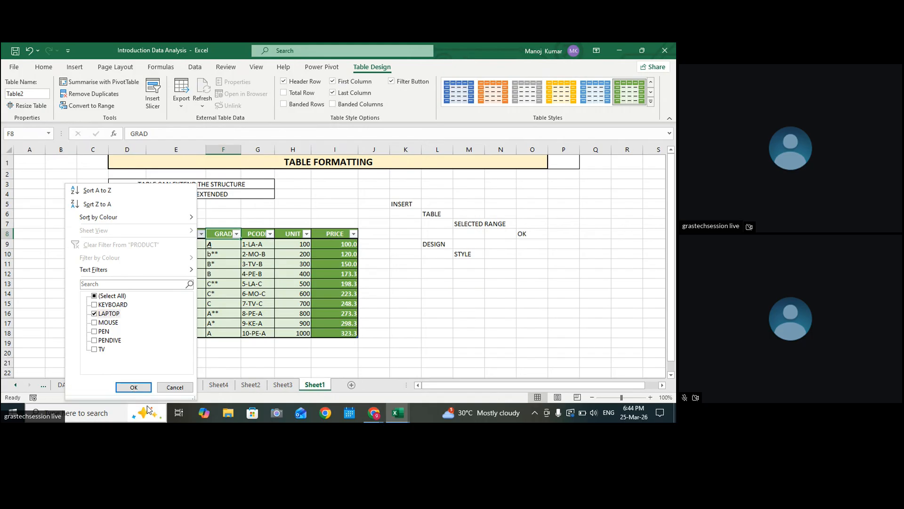
{"action": "left_click", "coordinate": [134, 387]}
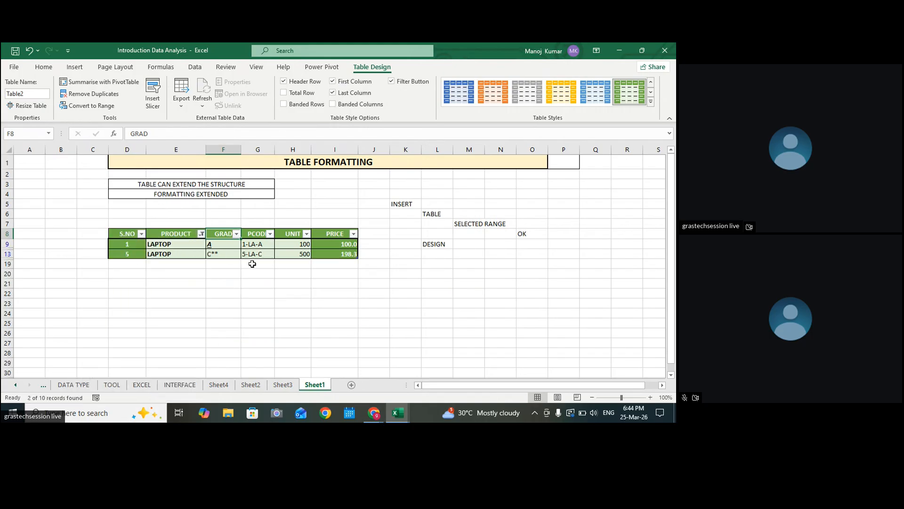
Step: Clear the filter from the product table's PRODUCT column
{"action": "left_click", "coordinate": [202, 233]}
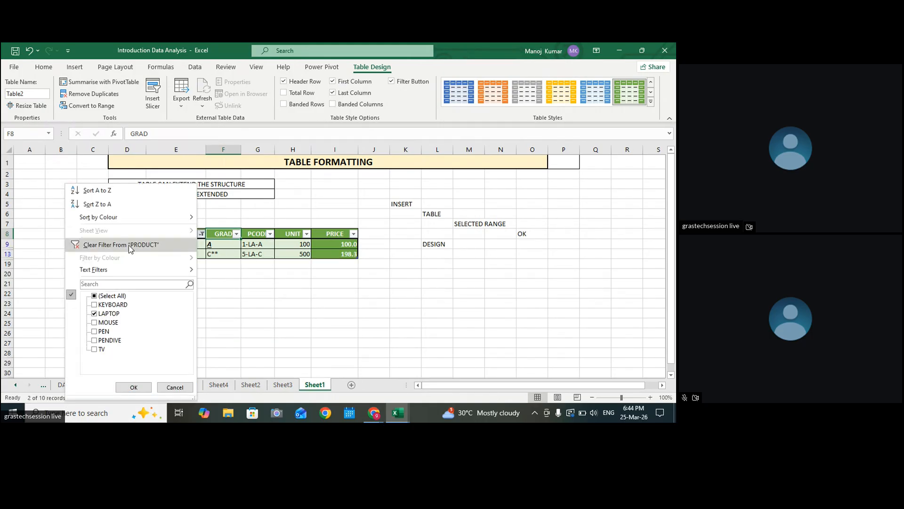
{"action": "left_click", "coordinate": [82, 244]}
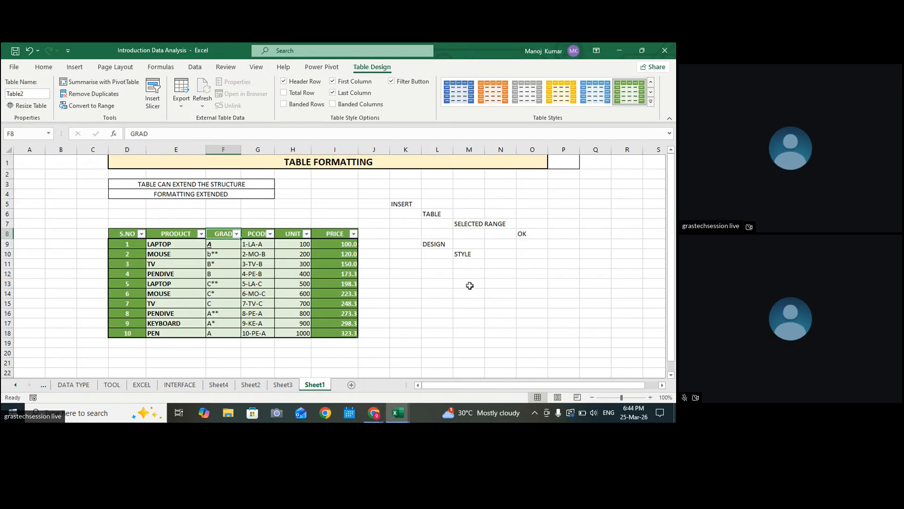
{"action": "left_click", "coordinate": [488, 272]}
{"action": "left_click", "coordinate": [242, 280]}
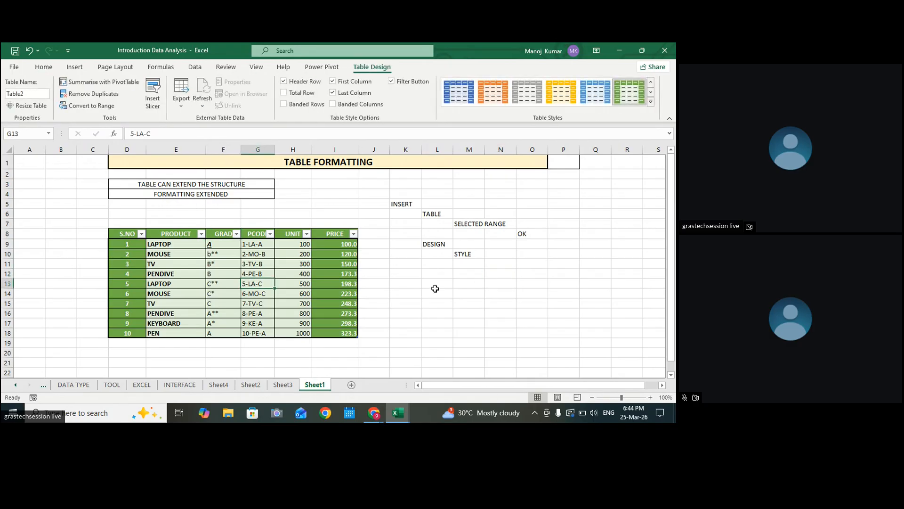
Step: Add the note SLICER in cell M11, directly below STYLE in the design steps
{"action": "left_click", "coordinate": [466, 272]}
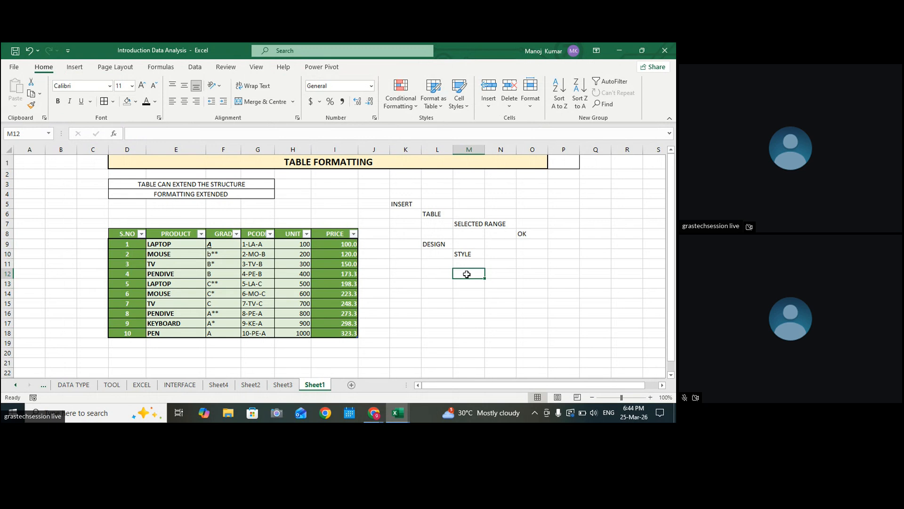
{"action": "type", "text": "SLICER"}
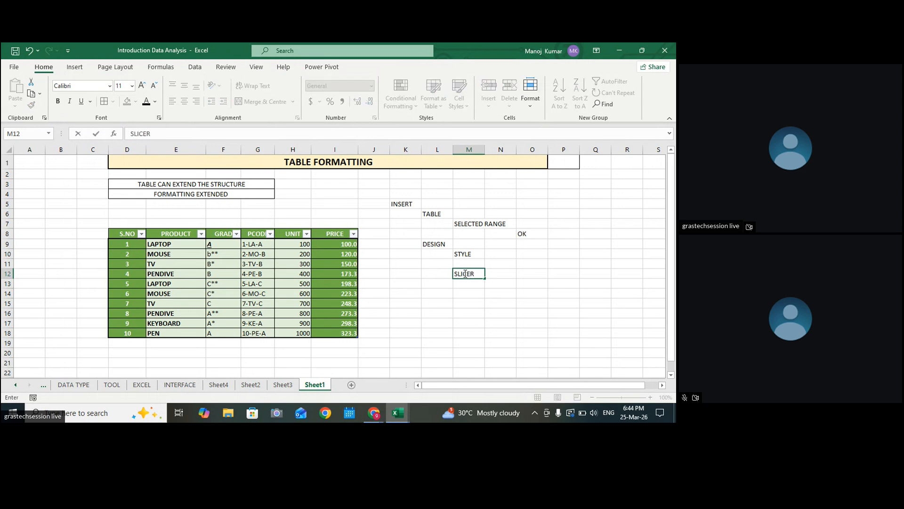
{"action": "left_click", "coordinate": [522, 273]}
{"action": "left_click", "coordinate": [461, 275]}
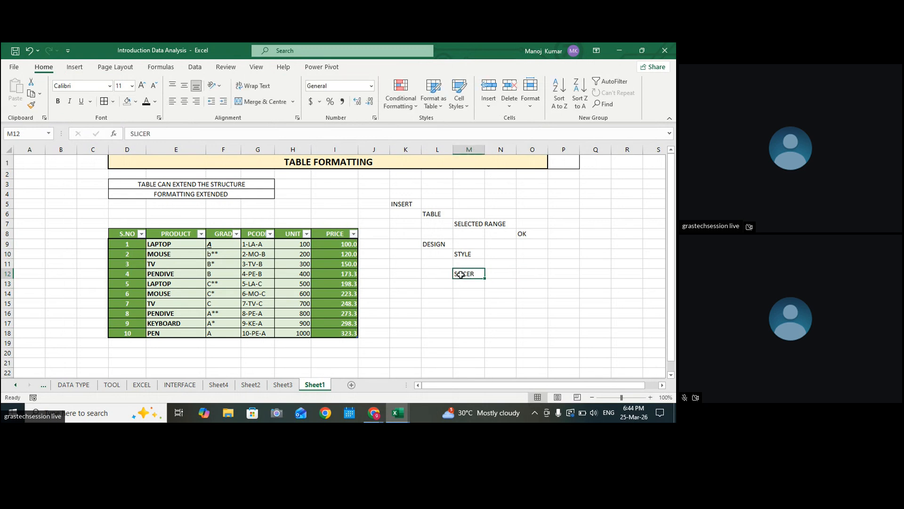
{"action": "left_click_drag", "start_coordinate": [466, 271], "coordinate": [466, 263]}
Step: Insert a slicer for the PRODUCT field of the product table and place it beside the notes, around columns O to R
{"action": "left_click", "coordinate": [277, 281]}
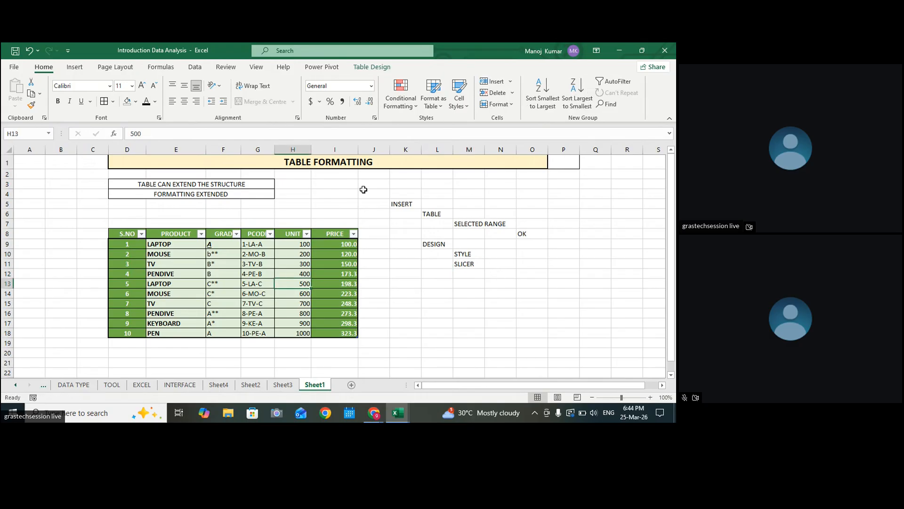
{"action": "left_click", "coordinate": [371, 68]}
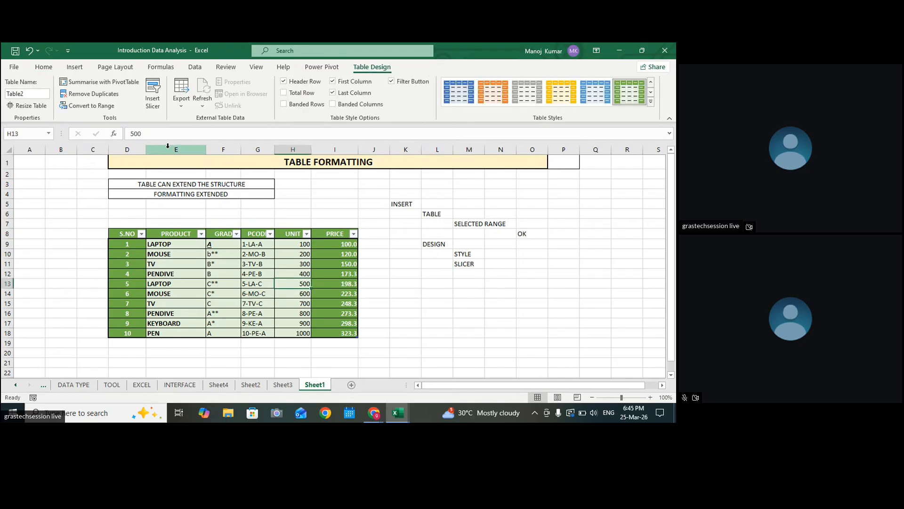
{"action": "left_click", "coordinate": [159, 107]}
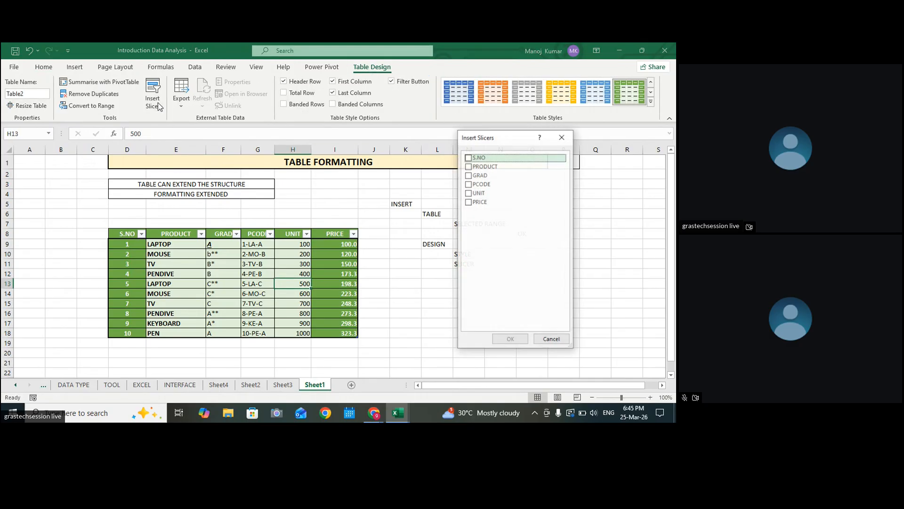
{"action": "left_click", "coordinate": [469, 167]}
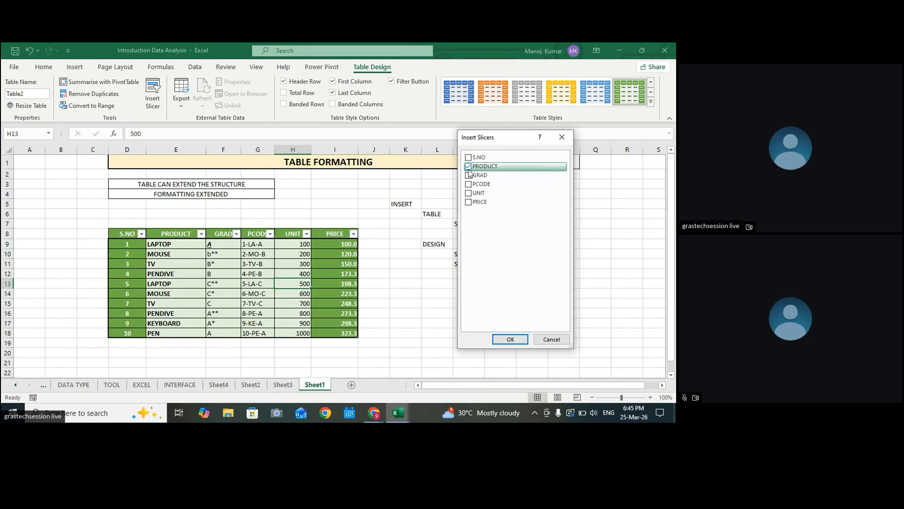
{"action": "left_click", "coordinate": [510, 340]}
{"action": "left_click_drag", "start_coordinate": [340, 209], "coordinate": [573, 210]}
Step: Filter the product table with the slicer by LAPTOP, MOUSE, PEN, PENDIVE and TV in turn, ending on KEYBOARD
{"action": "left_click", "coordinate": [561, 241]}
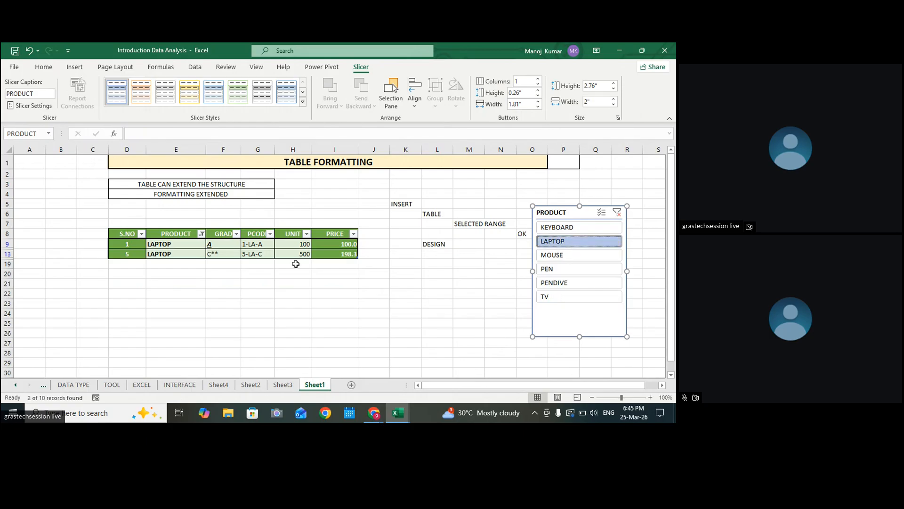
{"action": "left_click", "coordinate": [552, 258]}
{"action": "left_click", "coordinate": [551, 270]}
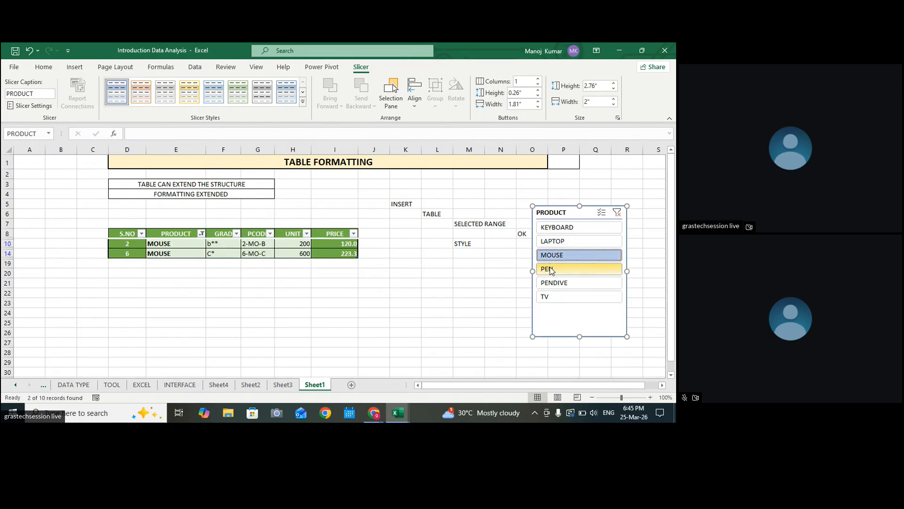
{"action": "left_click", "coordinate": [552, 283]}
{"action": "left_click", "coordinate": [547, 296]}
{"action": "left_click", "coordinate": [562, 229]}
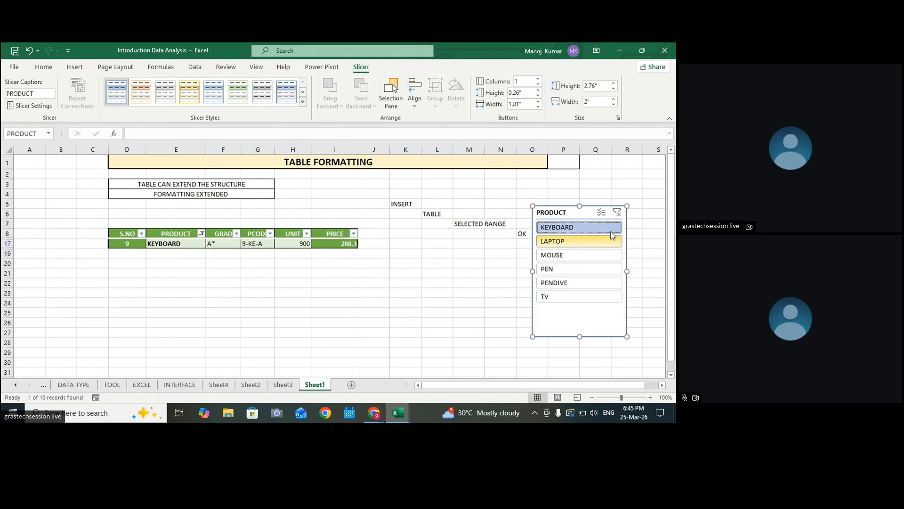
Step: Clear the PRODUCT slicer's filter and look over the product table's design options
{"action": "left_click", "coordinate": [616, 212]}
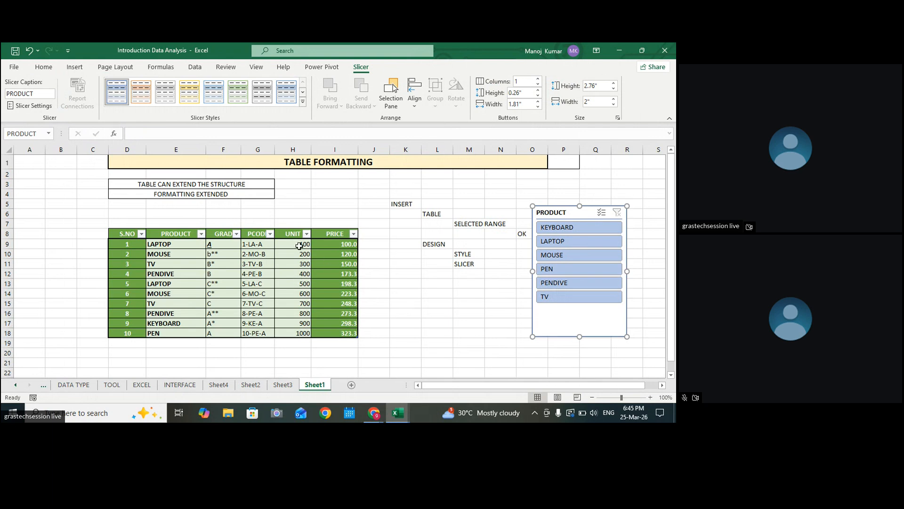
{"action": "key", "text": "Escape"}
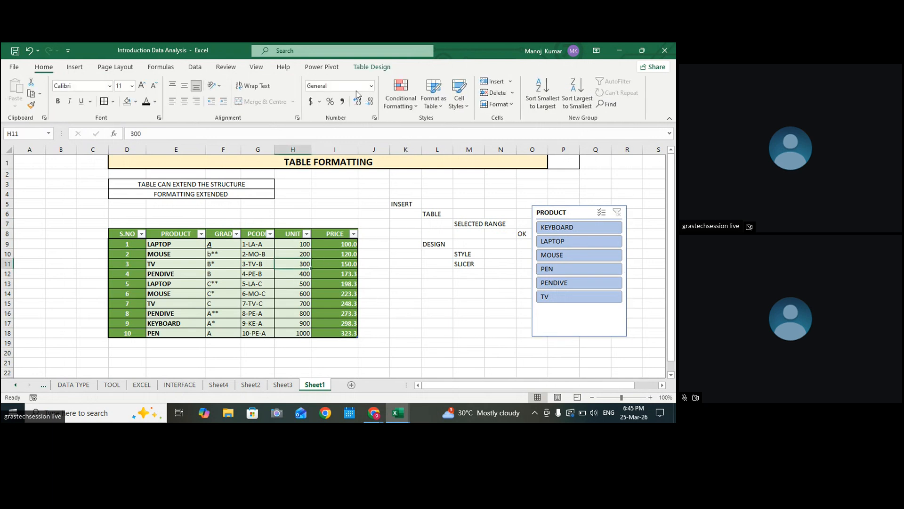
{"action": "left_click", "coordinate": [367, 69]}
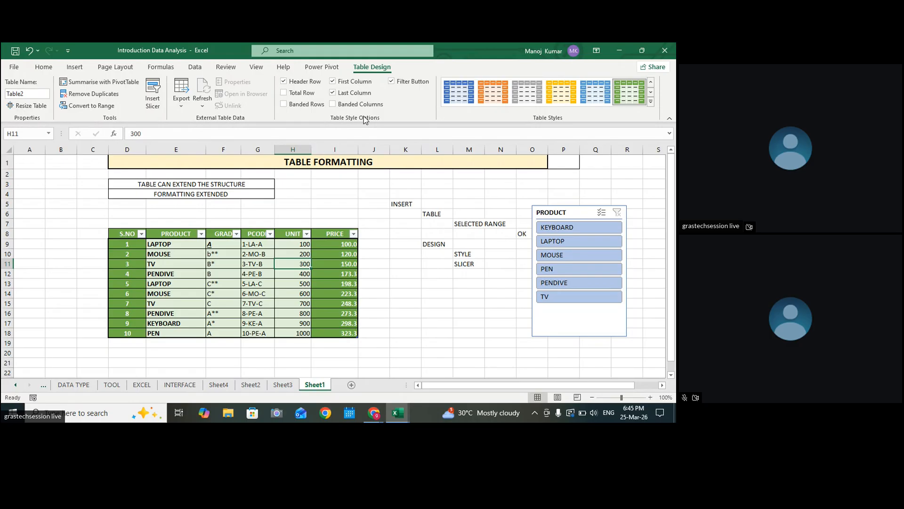
{"action": "left_click", "coordinate": [336, 344]}
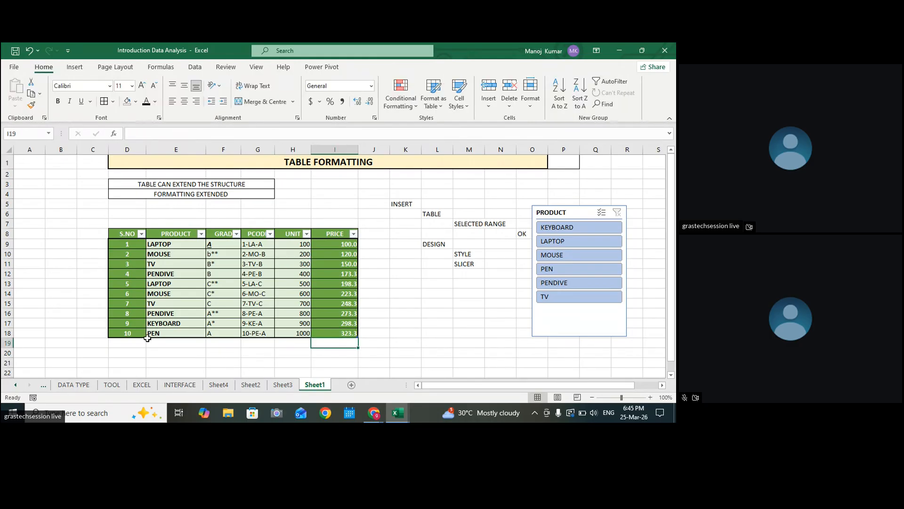
Step: Copy the product table's last row (S.NO 10, PEN) into row 19 directly below it as a duplicate record
{"action": "left_click", "coordinate": [118, 333]}
{"action": "left_click_drag", "start_coordinate": [118, 333], "coordinate": [339, 335]}
{"action": "key", "text": "ctrl+c"}
{"action": "left_click", "coordinate": [134, 345]}
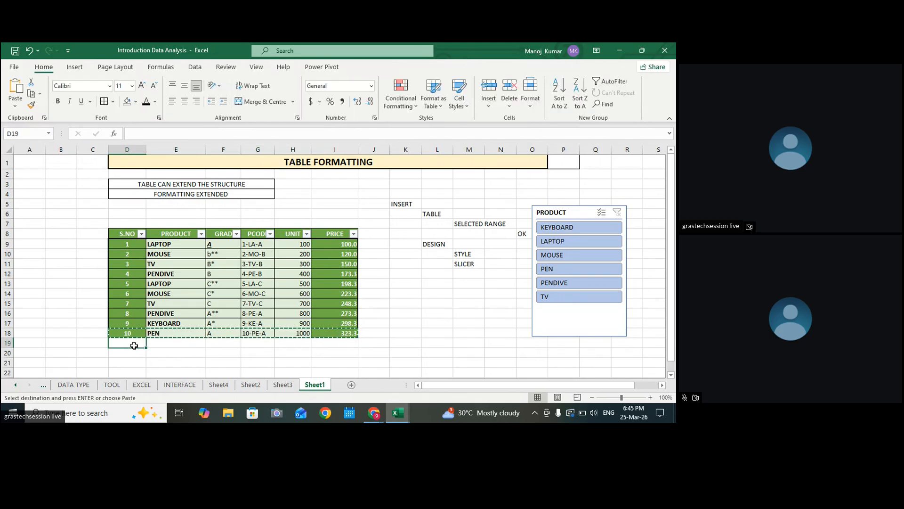
{"action": "key", "text": "ctrl+v"}
{"action": "left_click_drag", "start_coordinate": [124, 333], "coordinate": [344, 343]}
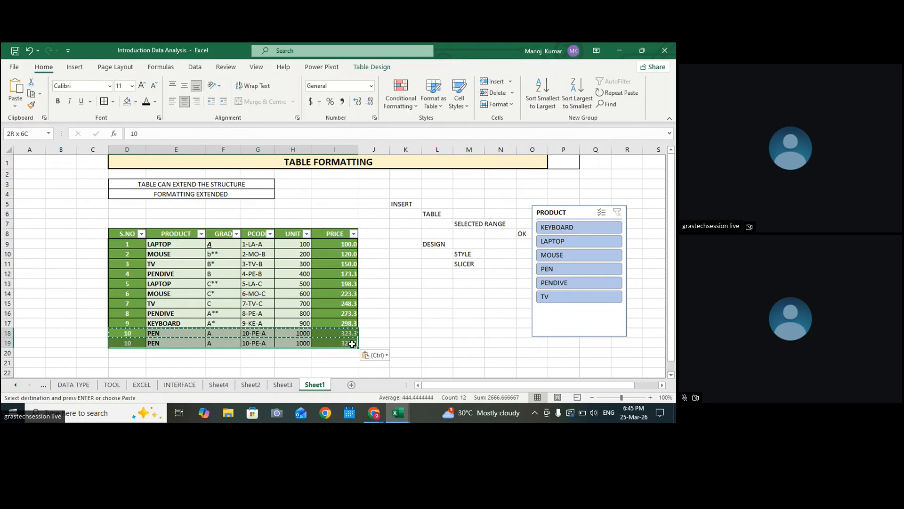
{"action": "left_click", "coordinate": [405, 333]}
Step: Remove duplicate rows from the product table, comparing all columns with headers included
{"action": "left_click", "coordinate": [283, 324]}
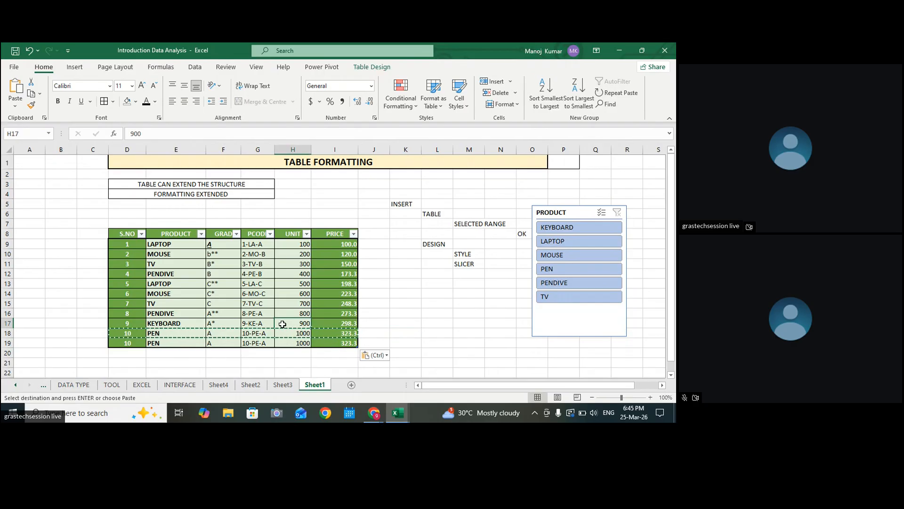
{"action": "left_click", "coordinate": [179, 284]}
{"action": "left_click", "coordinate": [183, 268]}
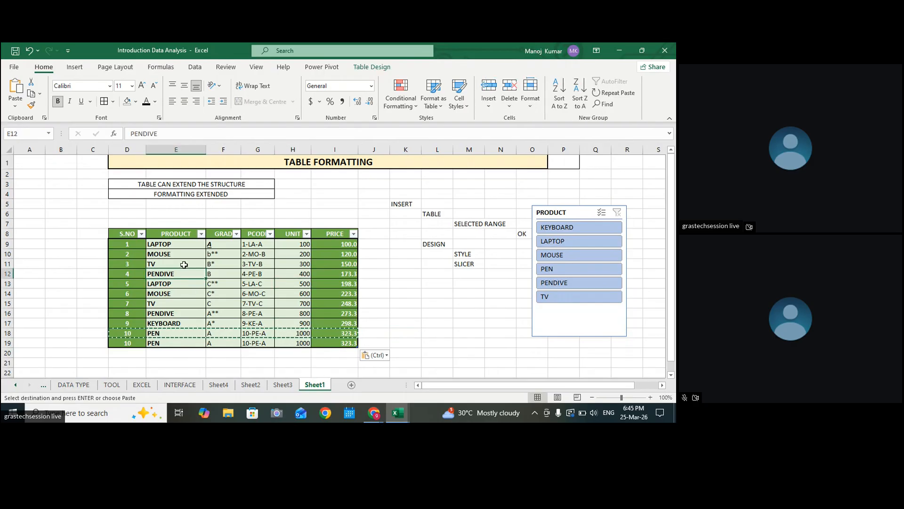
{"action": "left_click", "coordinate": [366, 68]}
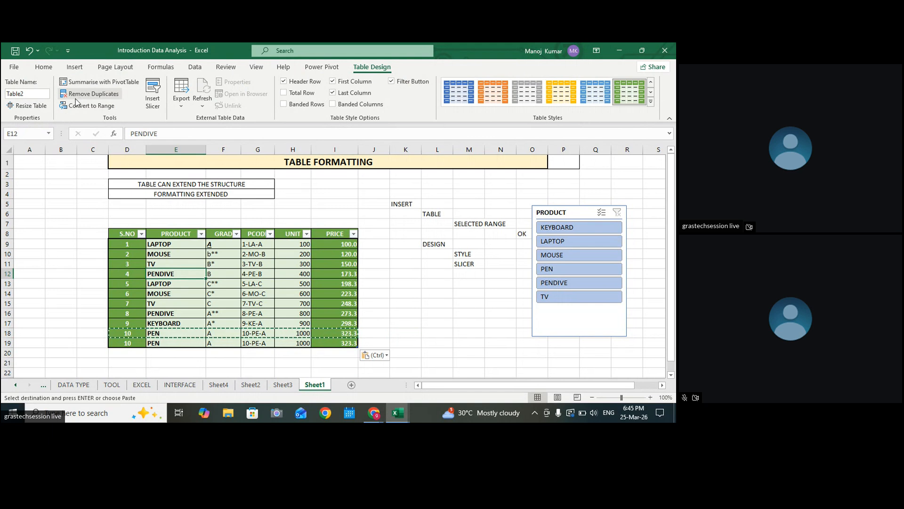
{"action": "left_click", "coordinate": [92, 96]}
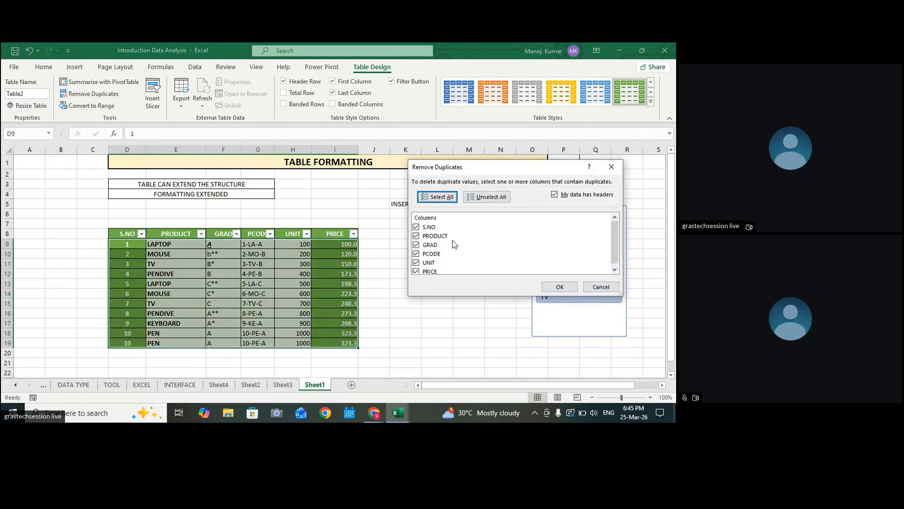
{"action": "left_click", "coordinate": [560, 289]}
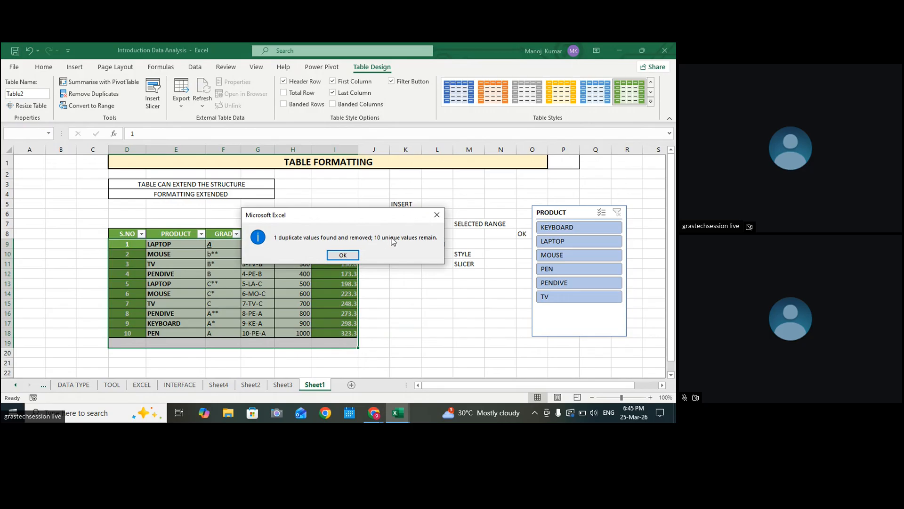
{"action": "left_click", "coordinate": [343, 254]}
{"action": "left_click", "coordinate": [257, 363]}
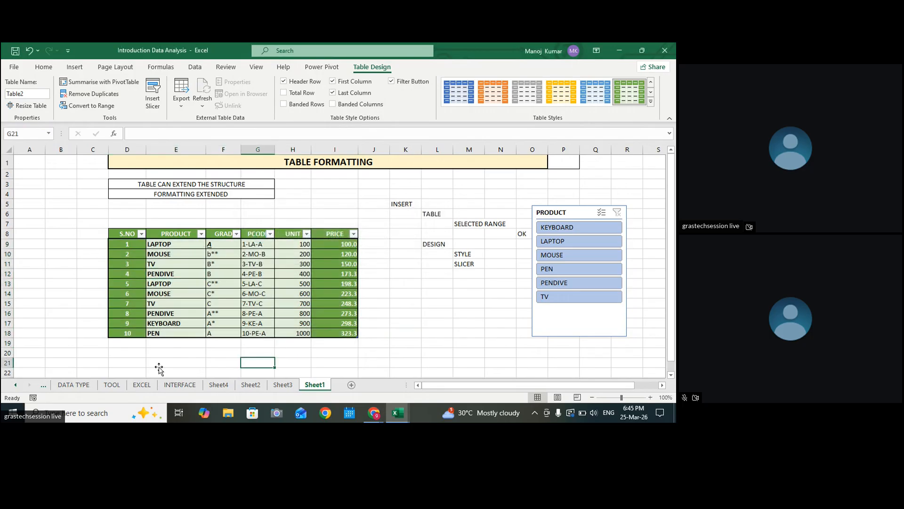
{"action": "left_click", "coordinate": [267, 294]}
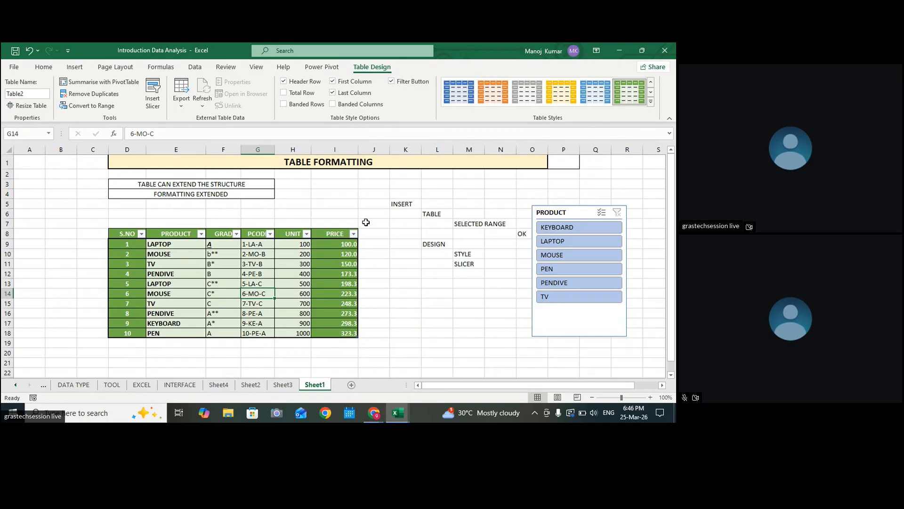
{"action": "left_click", "coordinate": [408, 252]}
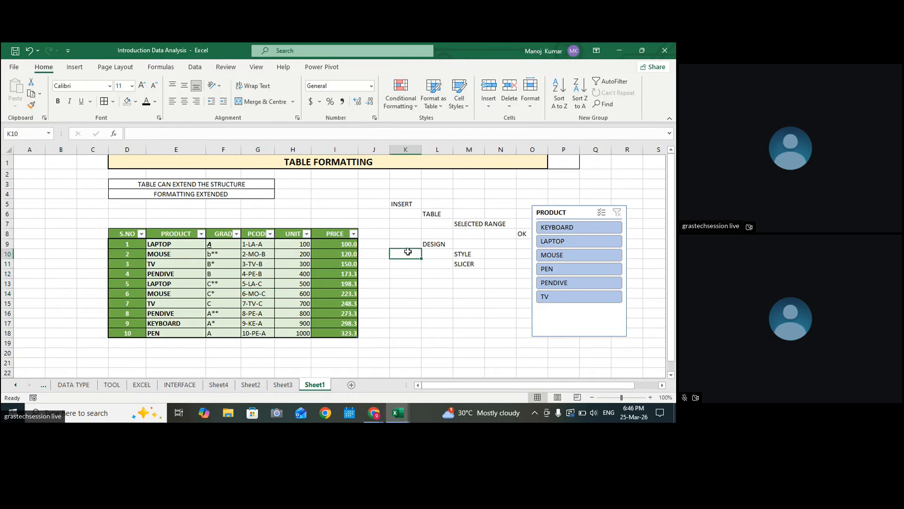
{"action": "left_click", "coordinate": [671, 374]}
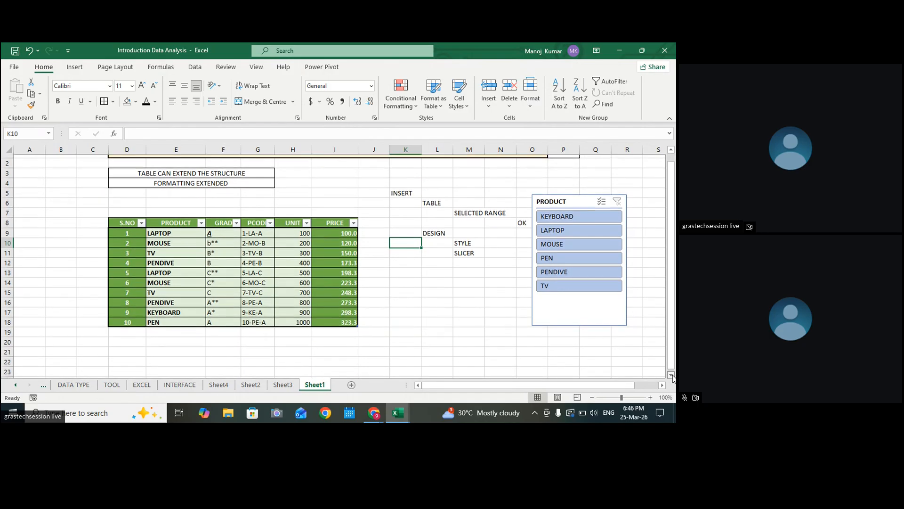
{"action": "left_click", "coordinate": [511, 370]}
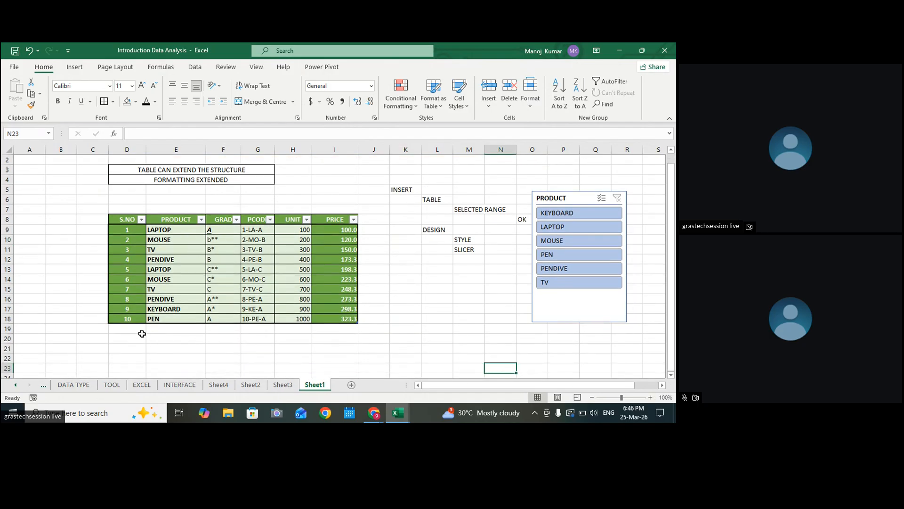
{"action": "left_click_drag", "start_coordinate": [119, 330], "coordinate": [349, 347]}
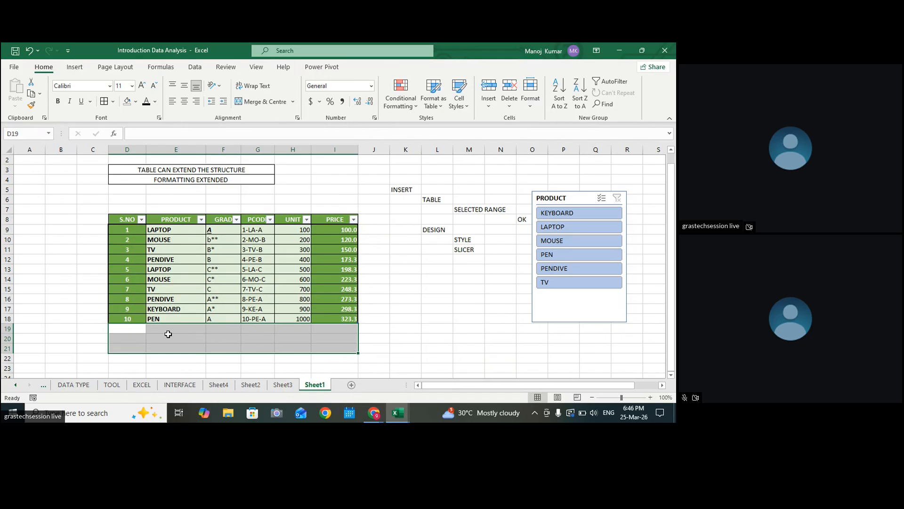
{"action": "left_click_drag", "start_coordinate": [132, 239], "coordinate": [328, 343]}
{"action": "left_click", "coordinate": [437, 348]}
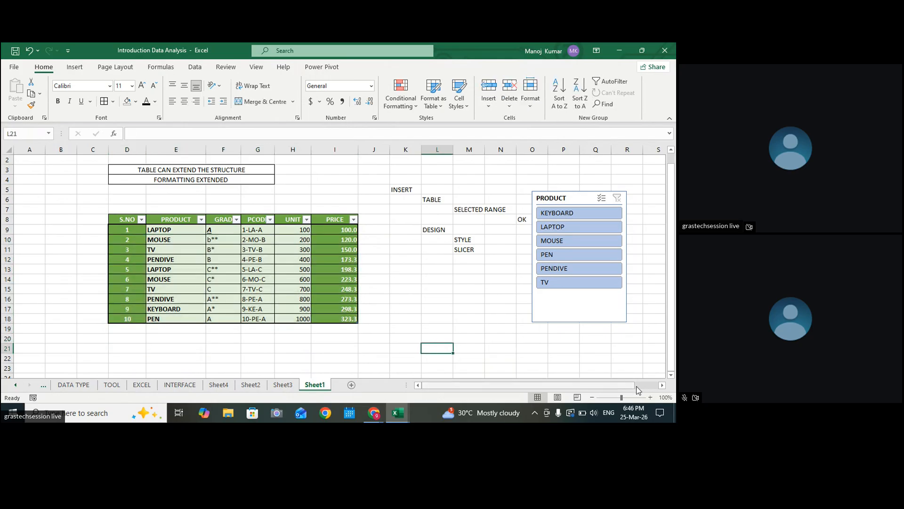
Step: Examine the end corner of the product table at cell I18 in close-up at 280% zoom
{"action": "left_click", "coordinate": [651, 397]}
{"action": "left_click", "coordinate": [651, 397]}
{"action": "left_click", "coordinate": [651, 398]}
{"action": "left_click", "coordinate": [650, 397]}
{"action": "left_click", "coordinate": [651, 398]}
{"action": "left_click", "coordinate": [651, 397]}
{"action": "left_click", "coordinate": [651, 397]}
{"action": "left_click", "coordinate": [651, 397]}
{"action": "left_click", "coordinate": [650, 397]}
{"action": "left_click", "coordinate": [650, 398]}
{"action": "left_click", "coordinate": [651, 398]}
{"action": "left_click", "coordinate": [651, 397]}
{"action": "left_click", "coordinate": [651, 397]}
{"action": "left_click", "coordinate": [137, 267]}
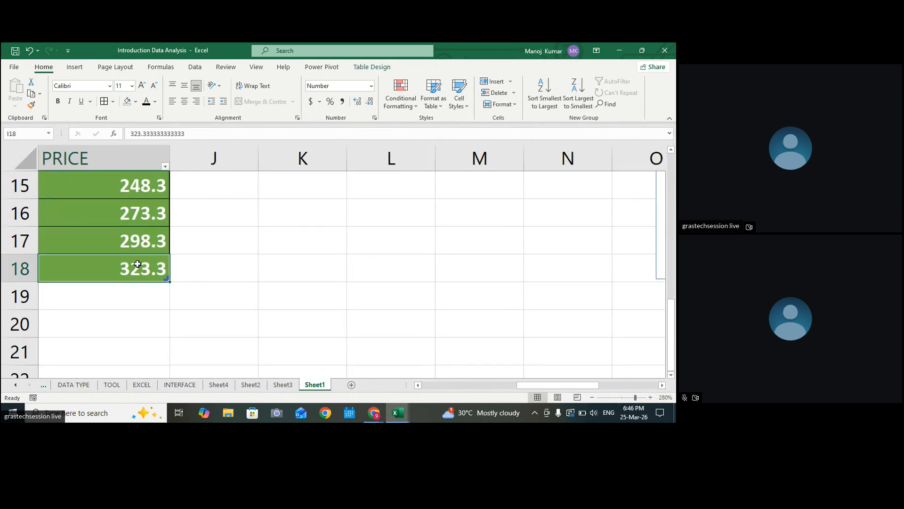
Step: Apply the light gold table style with a filled header row and unfilled body to the product table
{"action": "left_click", "coordinate": [366, 68]}
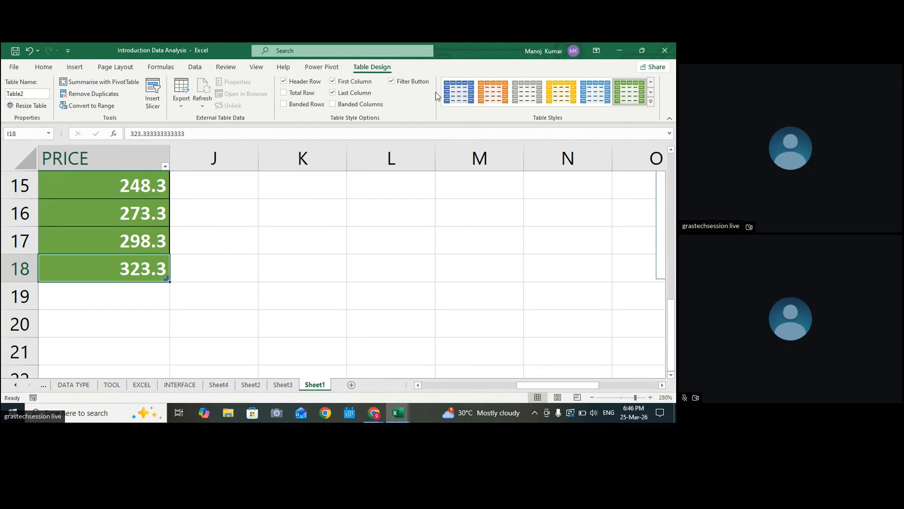
{"action": "scroll", "coordinate": [562, 100], "scroll_direction": "up", "scroll_amount": 2}
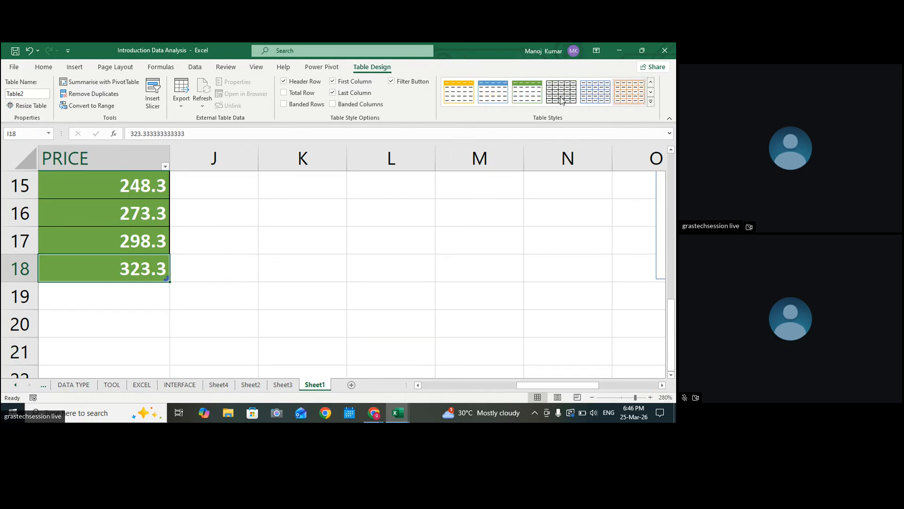
{"action": "left_click", "coordinate": [453, 97]}
{"action": "left_click", "coordinate": [301, 239]}
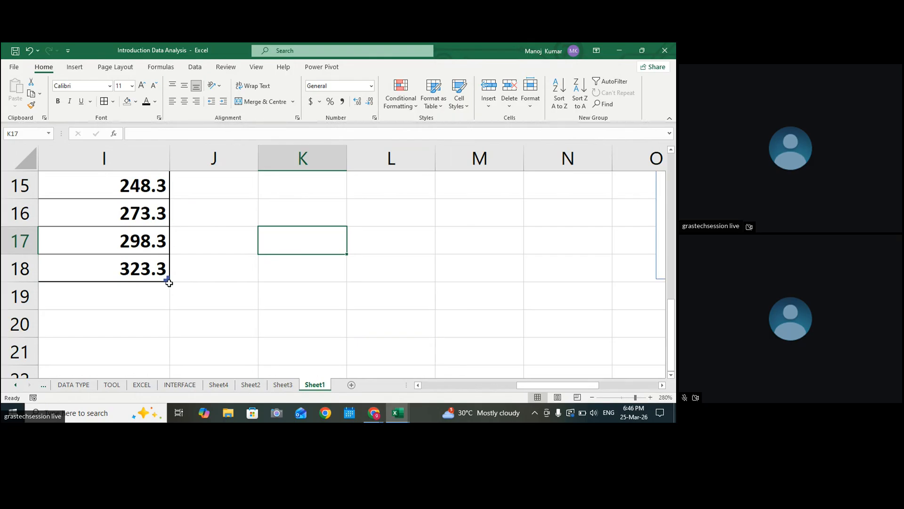
Step: Extend the product table by one row by entering 11 in cell D19, directly below the last S.NO value
{"action": "left_click_drag", "start_coordinate": [522, 385], "coordinate": [405, 389]}
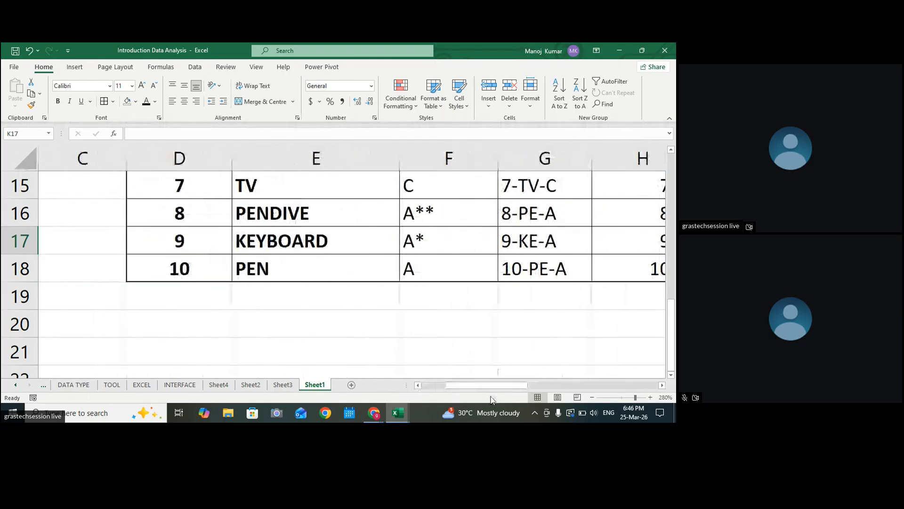
{"action": "left_click", "coordinate": [594, 398]}
{"action": "left_click", "coordinate": [593, 398]}
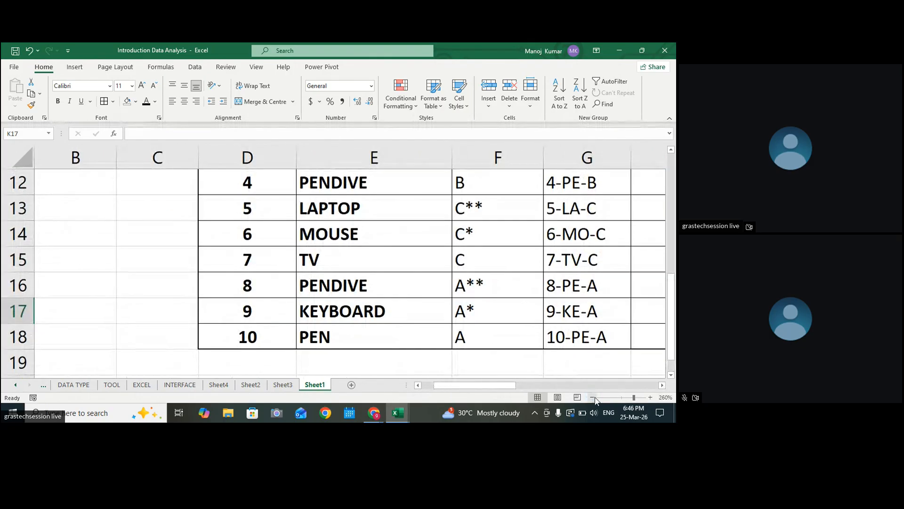
{"action": "left_click", "coordinate": [622, 398]}
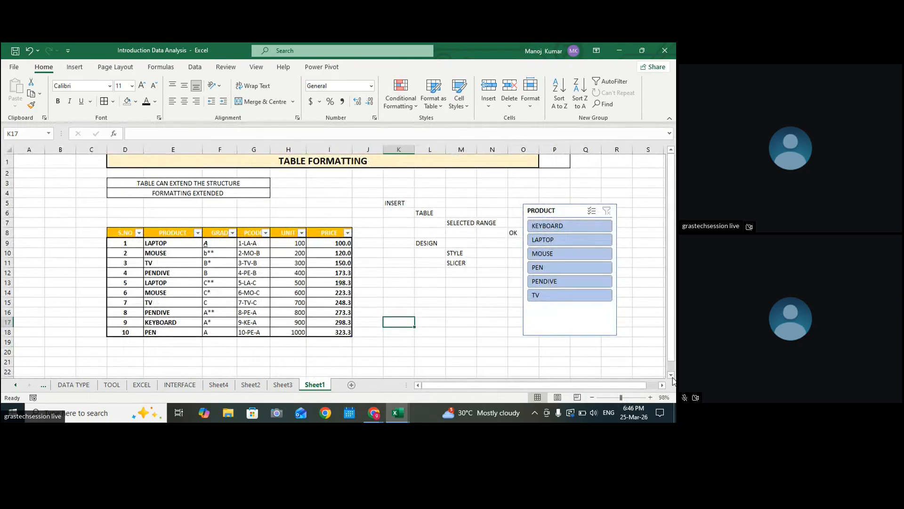
{"action": "scroll", "coordinate": [343, 331], "scroll_direction": "down", "scroll_amount": 1}
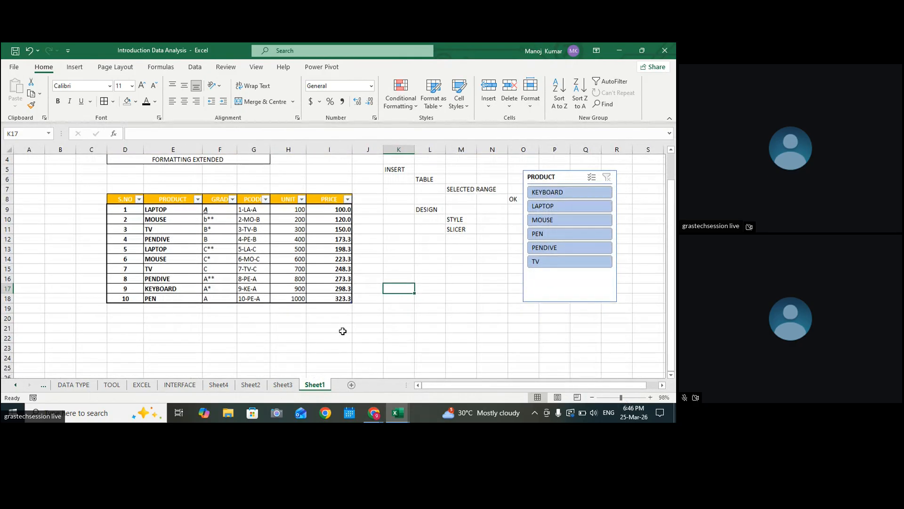
{"action": "left_click", "coordinate": [123, 311]}
{"action": "type", "text": "11"}
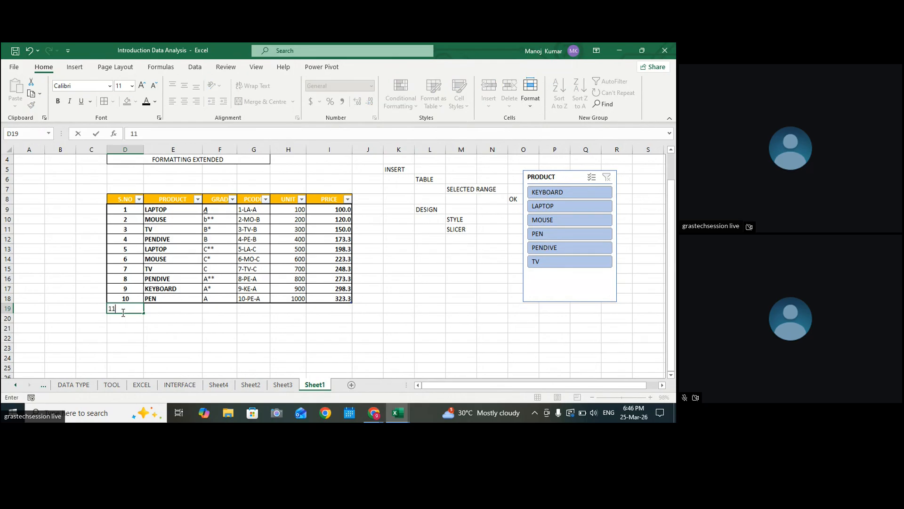
{"action": "key", "text": "Return"}
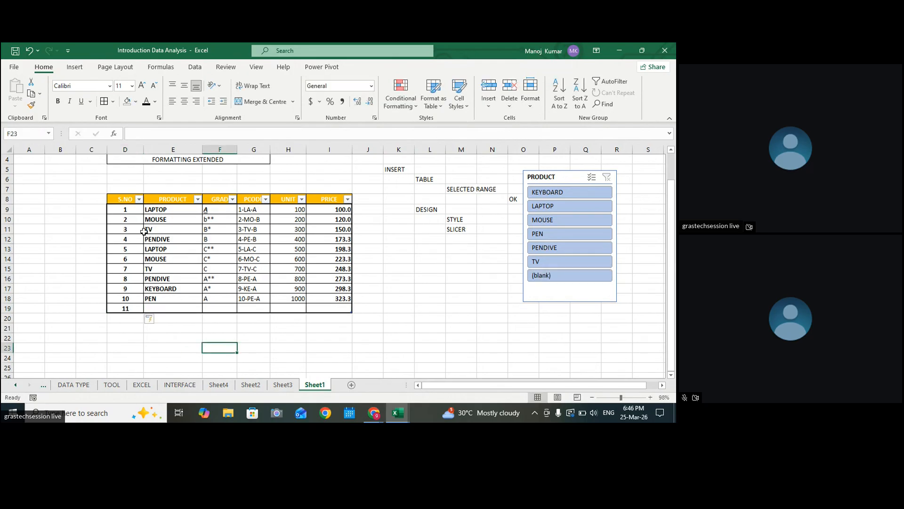
Step: Apply the medium gold table style with shaded body cells to the product table
{"action": "left_click", "coordinate": [311, 253]}
{"action": "left_click", "coordinate": [372, 66]}
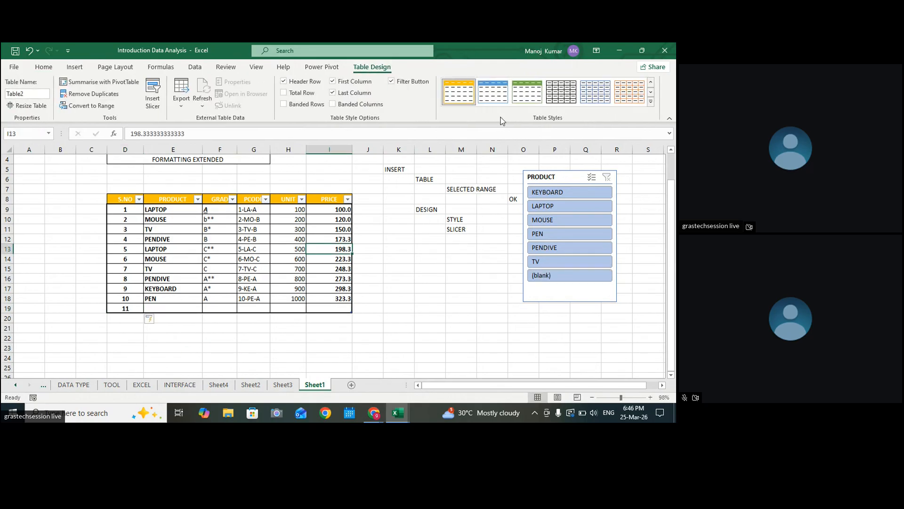
{"action": "left_click", "coordinate": [650, 102]}
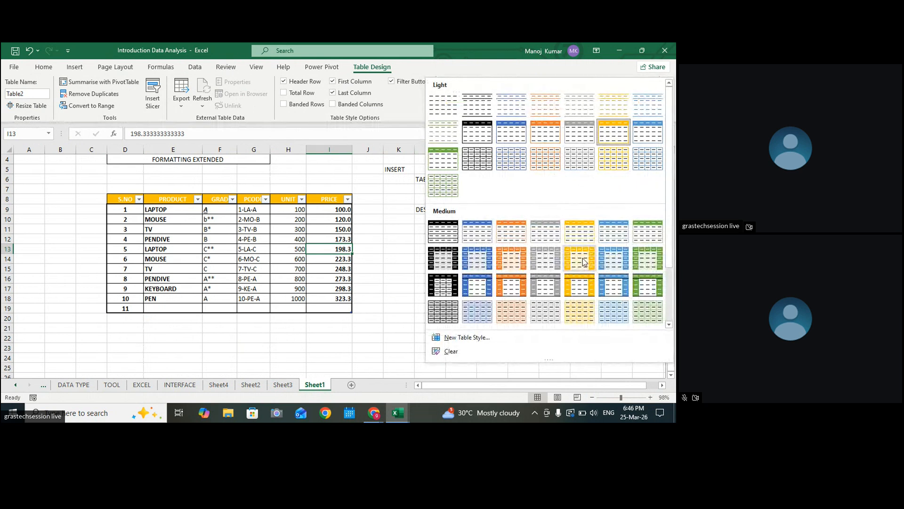
{"action": "left_click", "coordinate": [579, 258]}
Step: Add another row to the product table by entering 12 as the S.NO in cell D20
{"action": "left_click", "coordinate": [134, 319]}
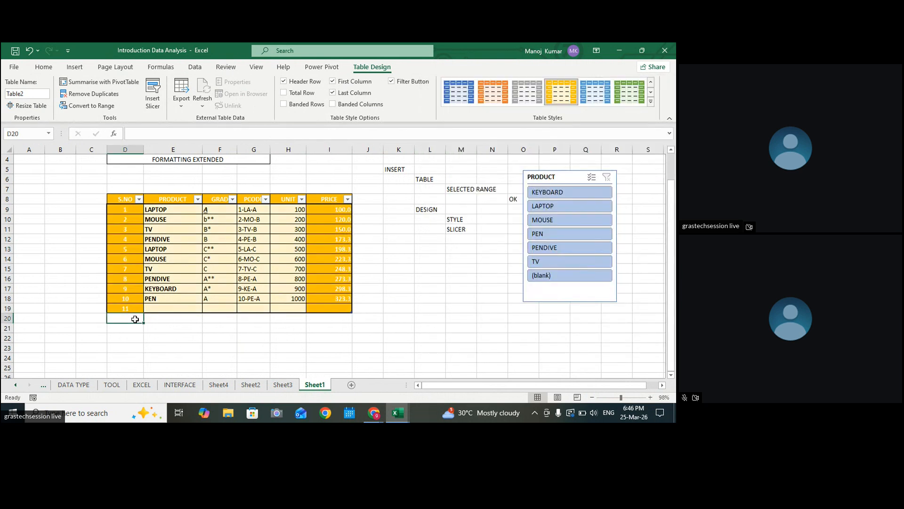
{"action": "type", "text": "12"}
{"action": "left_click", "coordinate": [318, 328]}
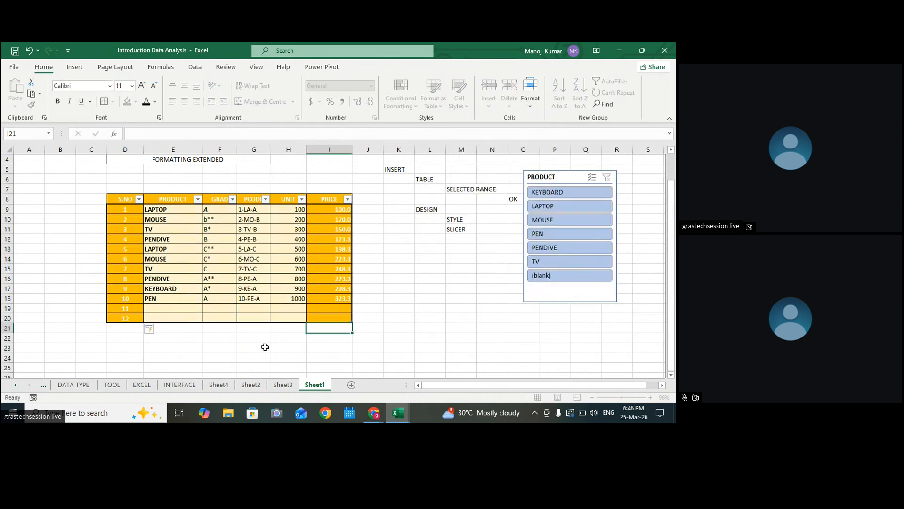
Step: Enter serial number 13 in D21, directly below the table's last row
{"action": "left_click", "coordinate": [133, 328]}
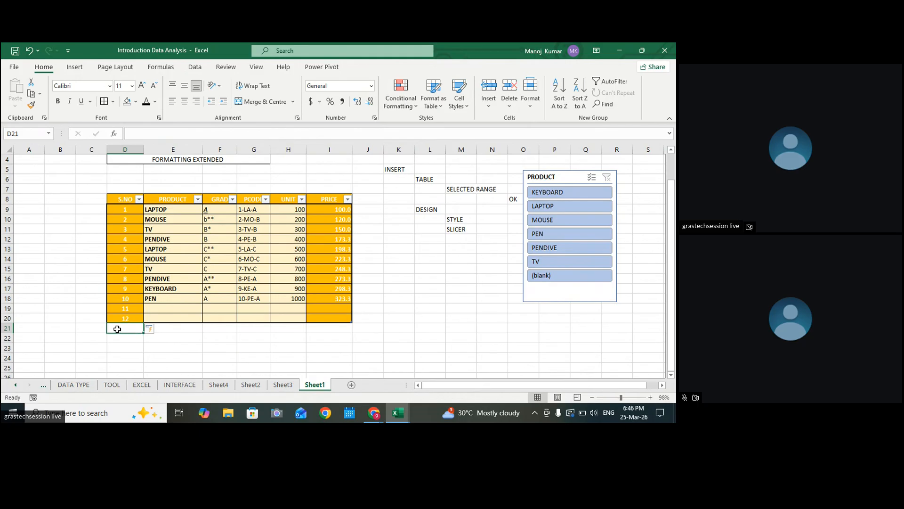
{"action": "type", "text": "13"}
{"action": "left_click", "coordinate": [439, 308]}
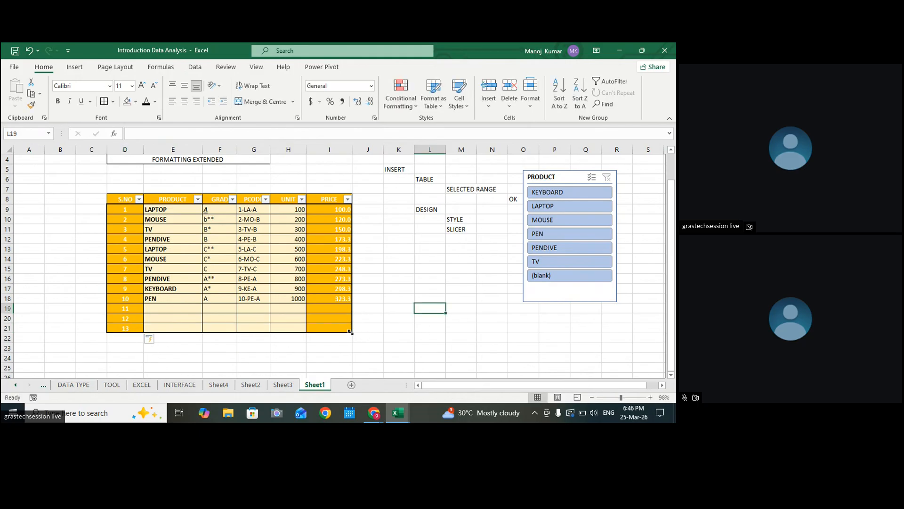
Step: Shrink the table to end at row 18 and clear the leftover serial numbers in rows 19 to 21
{"action": "left_click_drag", "start_coordinate": [351, 322], "coordinate": [350, 303]}
{"action": "left_click", "coordinate": [386, 329]}
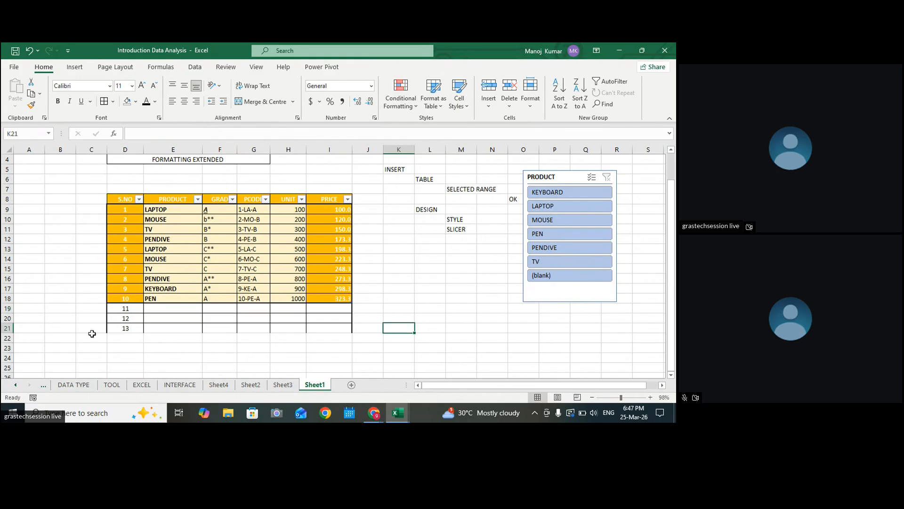
{"action": "left_click_drag", "start_coordinate": [112, 312], "coordinate": [349, 330]}
{"action": "key", "text": "Delete"}
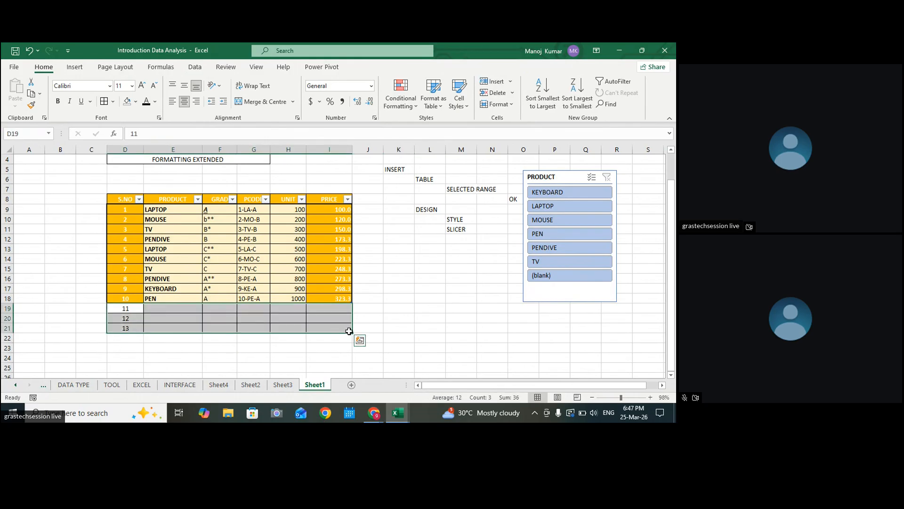
{"action": "left_click", "coordinate": [389, 233]}
Step: Widen column J and enter the header AMOUNT in J8, directly beside the PRICE column
{"action": "left_click", "coordinate": [371, 199]}
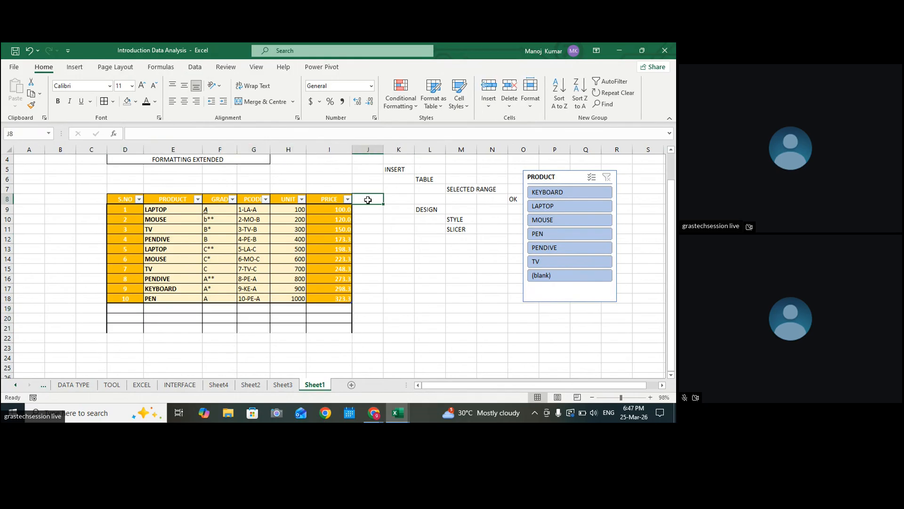
{"action": "left_click_drag", "start_coordinate": [383, 149], "coordinate": [400, 149]}
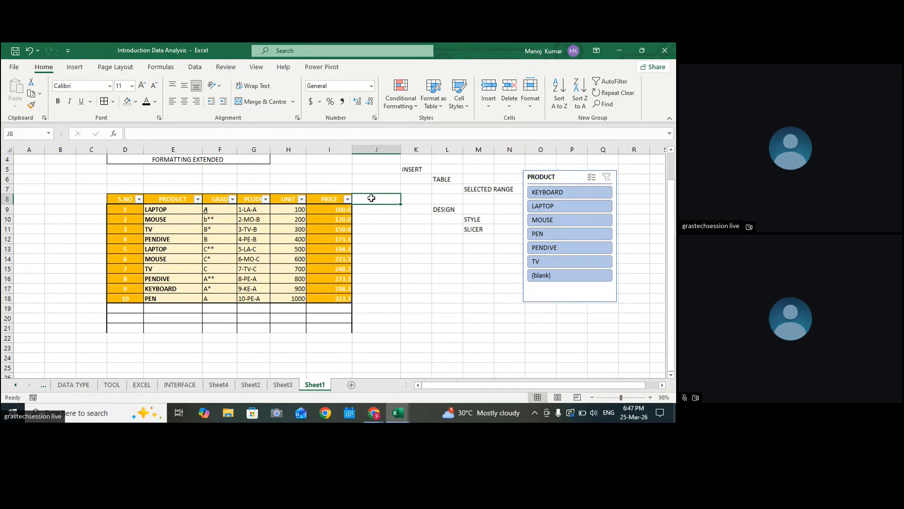
{"action": "type", "text": "A"}
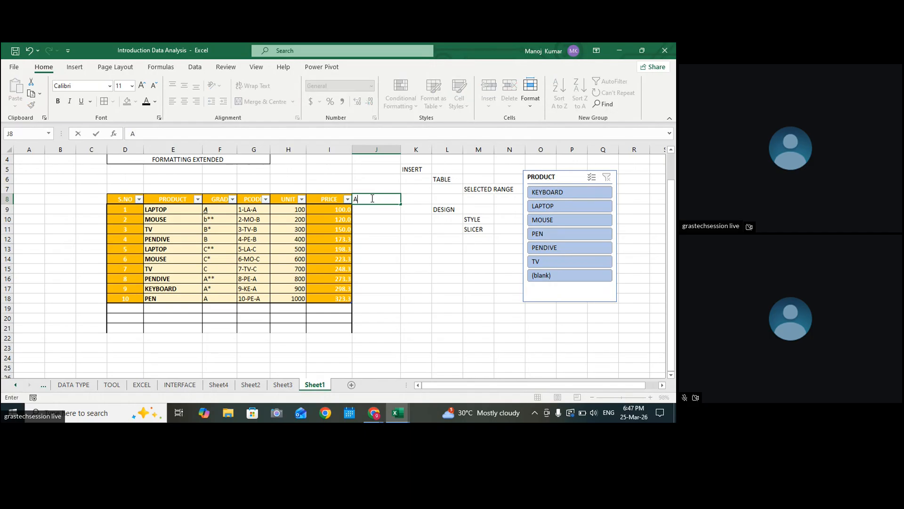
{"action": "type", "text": "MOUNT"}
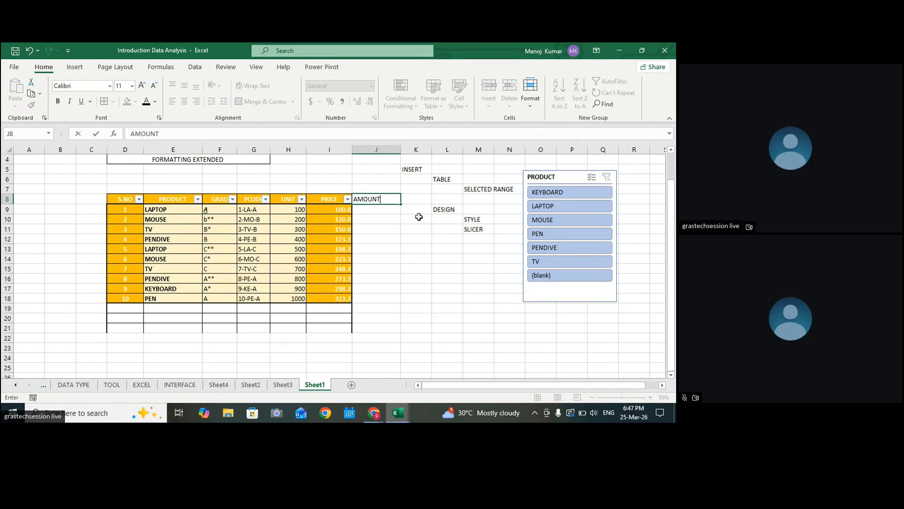
{"action": "left_click", "coordinate": [440, 228]}
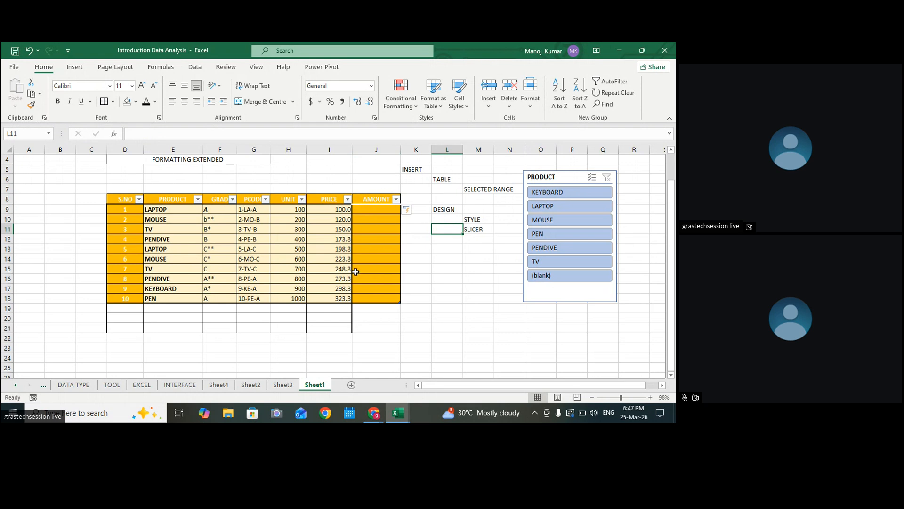
Step: Undo the table's automatic expansion into column J and clear the AMOUNT header from J8
{"action": "left_click", "coordinate": [29, 50]}
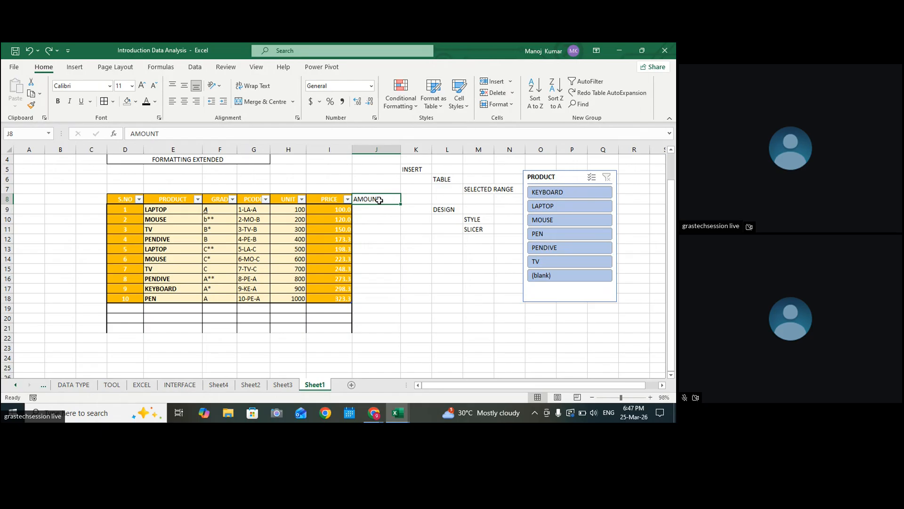
{"action": "key", "text": "Delete"}
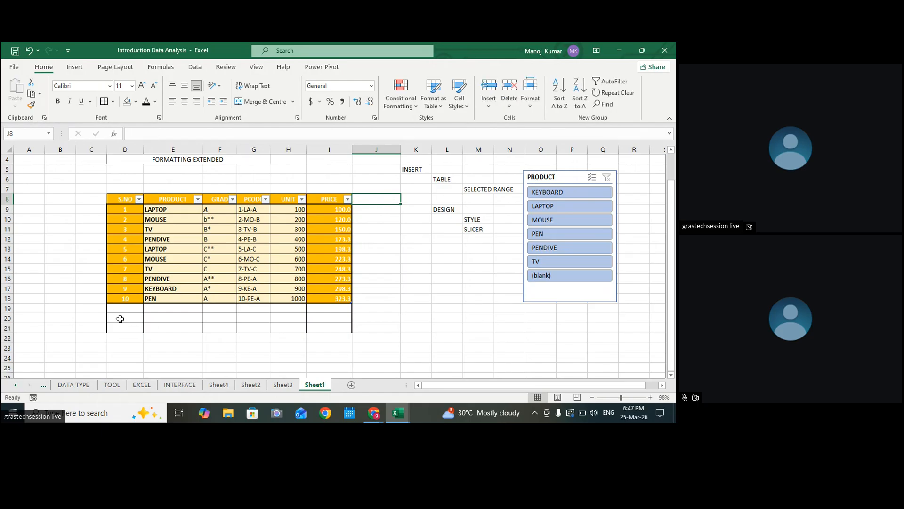
Step: Delete sheet rows 19 to 22 to remove the leftover bordered cells below the table
{"action": "left_click_drag", "start_coordinate": [104, 311], "coordinate": [371, 355]}
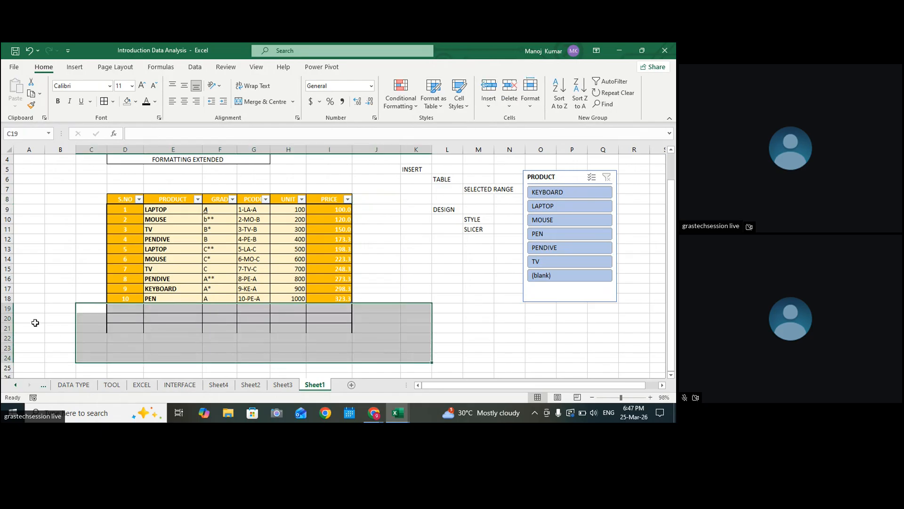
{"action": "left_click", "coordinate": [7, 309]}
{"action": "right_click", "coordinate": [7, 309]}
{"action": "left_click", "coordinate": [100, 347]}
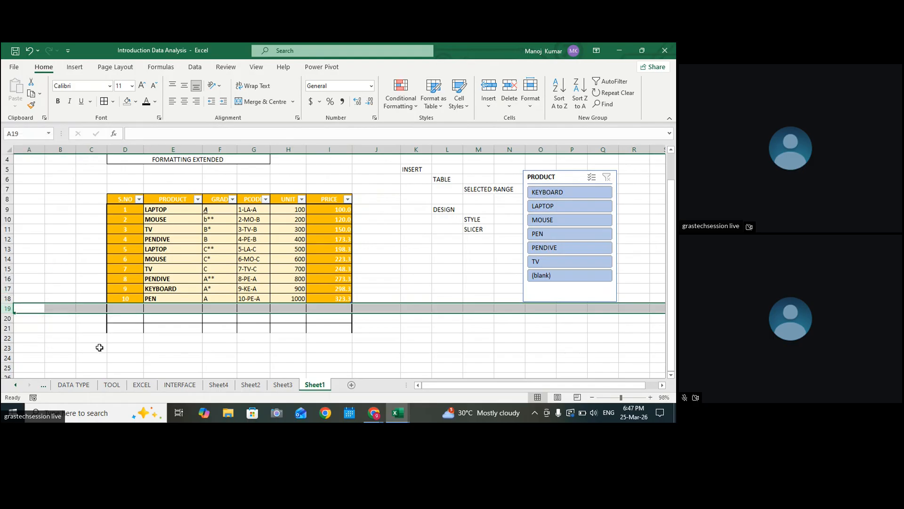
{"action": "left_click_drag", "start_coordinate": [7, 308], "coordinate": [7, 338]}
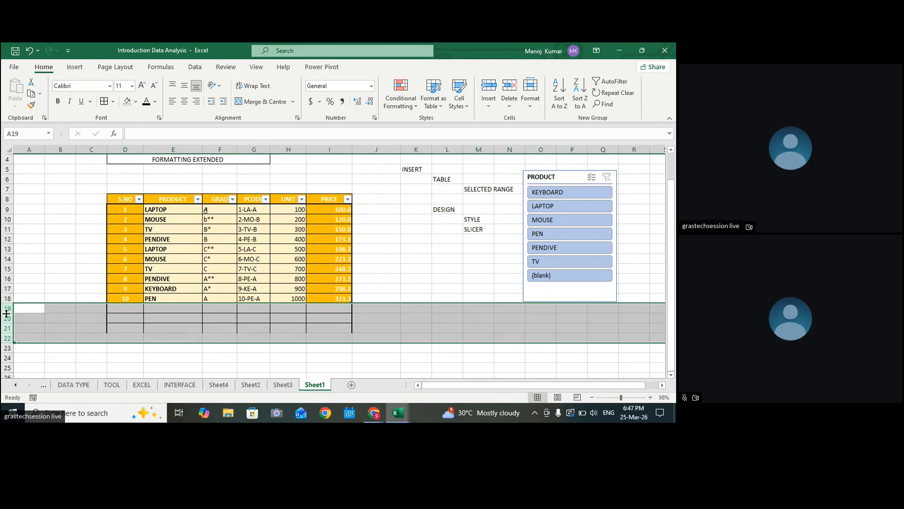
{"action": "right_click", "coordinate": [6, 313]}
{"action": "key", "text": "Escape"}
{"action": "key", "text": "ctrl+minus"}
{"action": "left_click", "coordinate": [302, 316]}
Step: Write the formula =SUM(Table2[PRICE]) in H23 to total the table's PRICE column
{"action": "left_click", "coordinate": [280, 338]}
{"action": "left_click", "coordinate": [280, 350]}
{"action": "type", "text": "=sum"}
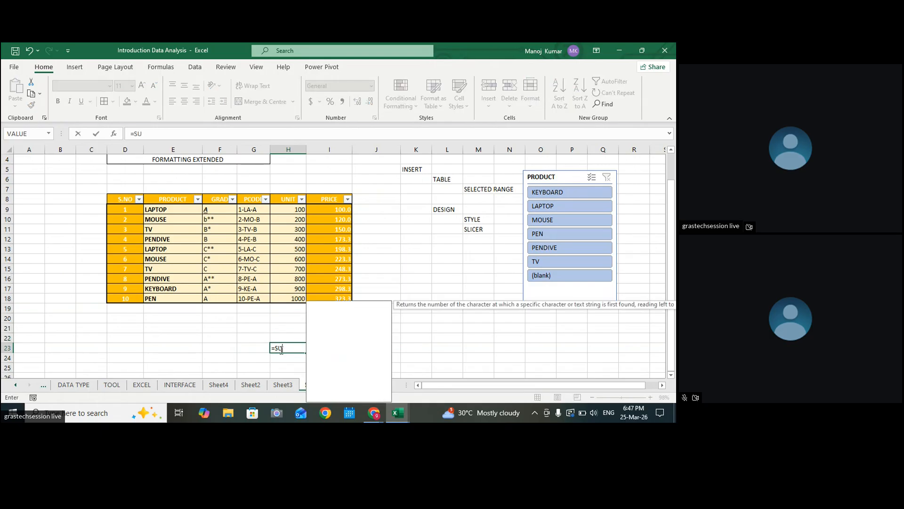
{"action": "key", "text": "Tab"}
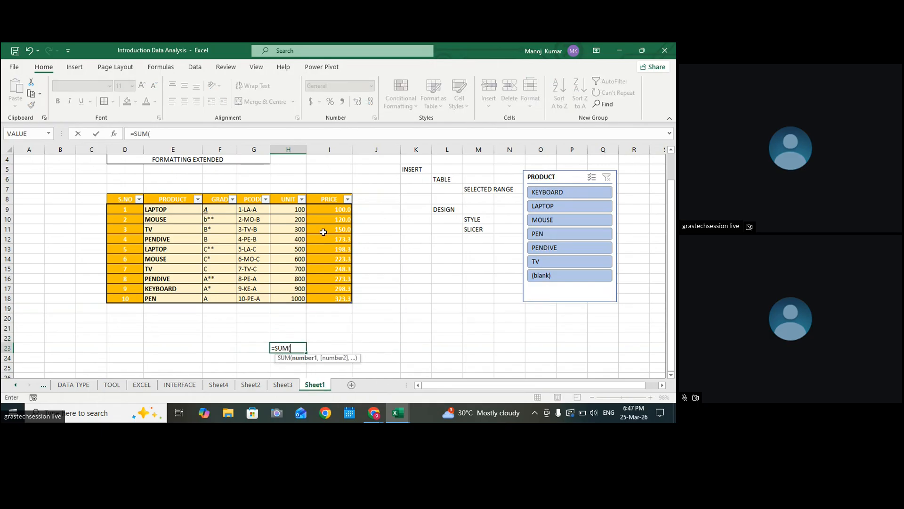
{"action": "left_click_drag", "start_coordinate": [336, 213], "coordinate": [338, 297]}
{"action": "type", "text": ")"}
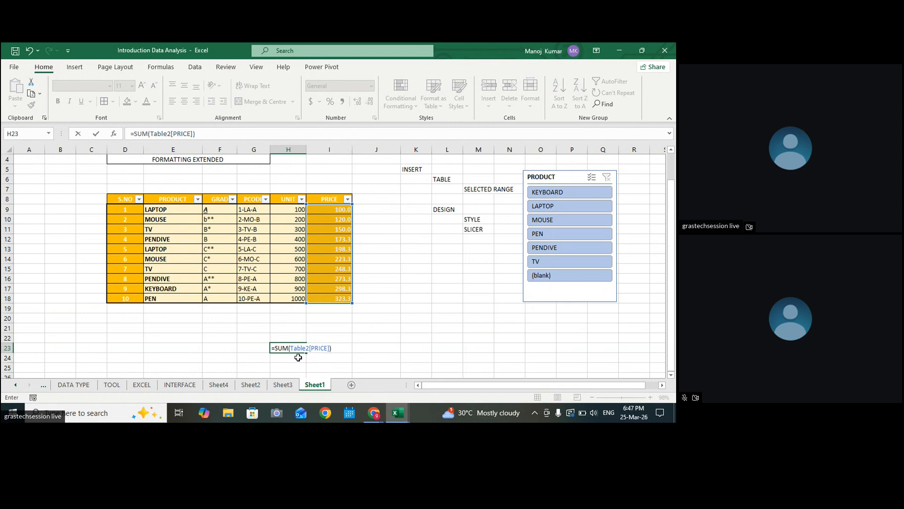
Step: Copy the H23 formula text, commit the cell, and paste it into K23 as text with a leading period: .=SUM(Table2[PRICE])
{"action": "left_click_drag", "start_coordinate": [338, 349], "coordinate": [262, 348]}
{"action": "key", "text": "ctrl+c"}
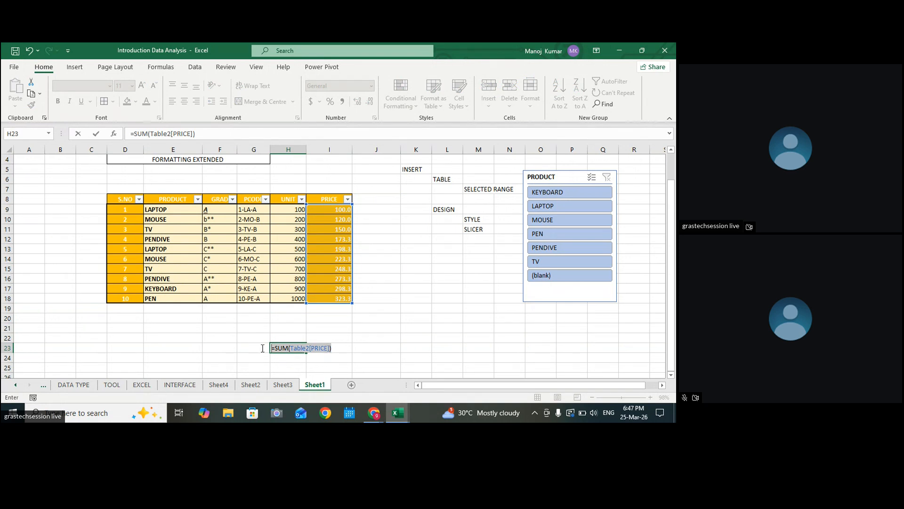
{"action": "key", "text": "Escape"}
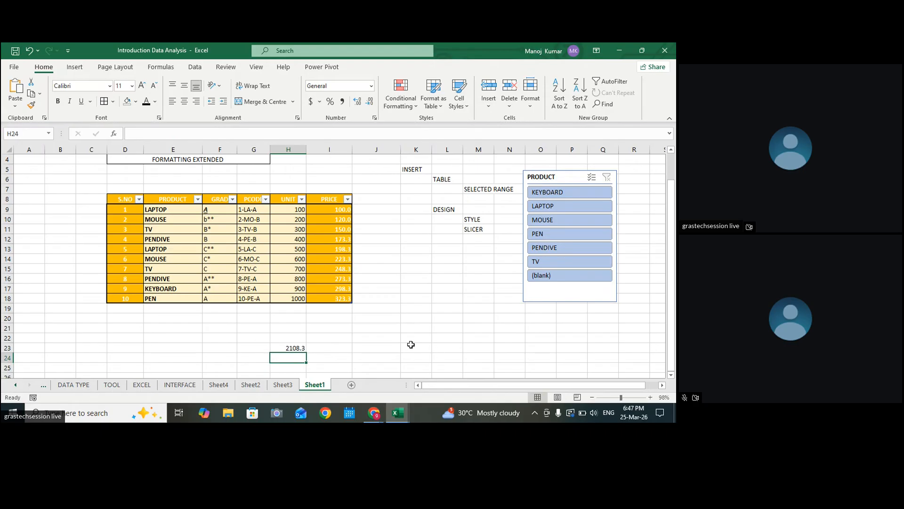
{"action": "left_click", "coordinate": [409, 345]}
{"action": "double_click", "coordinate": [409, 345]}
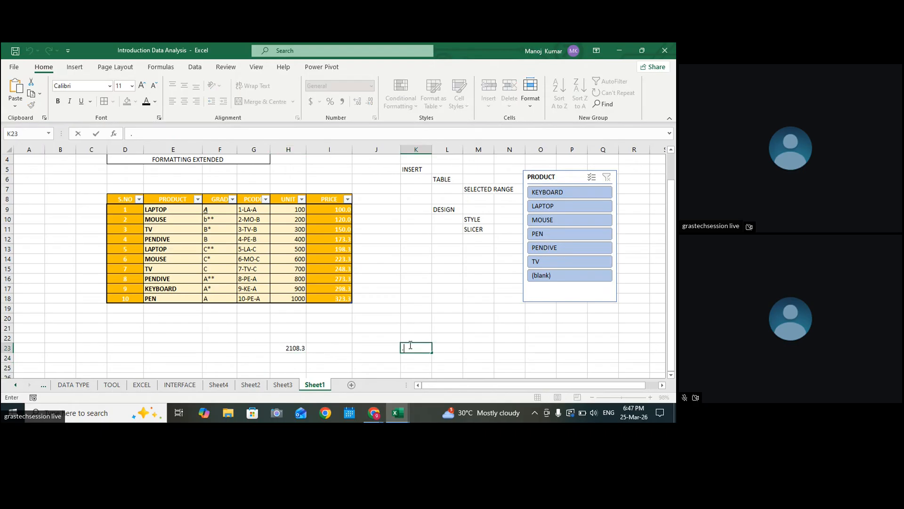
{"action": "type", "text": "."}
{"action": "key", "text": "ctrl+v"}
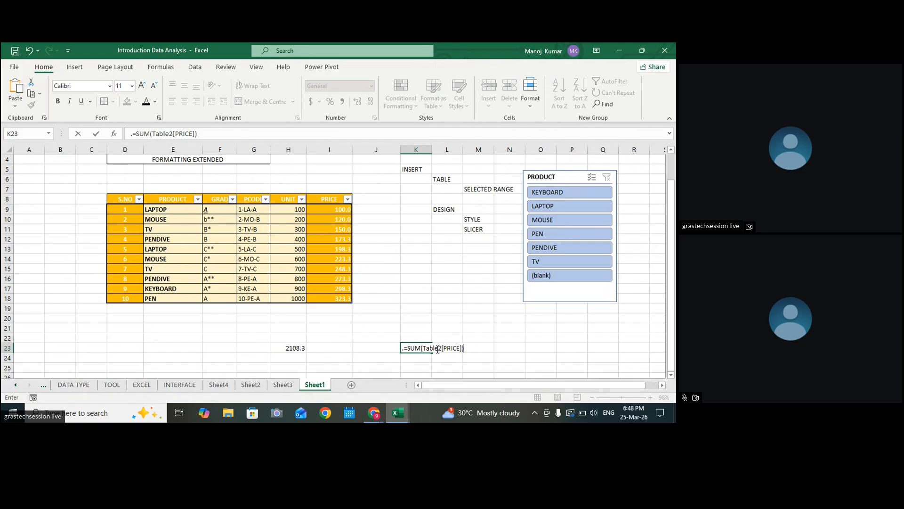
Step: Examine the range used by the SUM formula in G61 below the UNIT column on Sheet3, and return to Sheet1
{"action": "left_click", "coordinate": [283, 384]}
{"action": "left_click", "coordinate": [337, 347]}
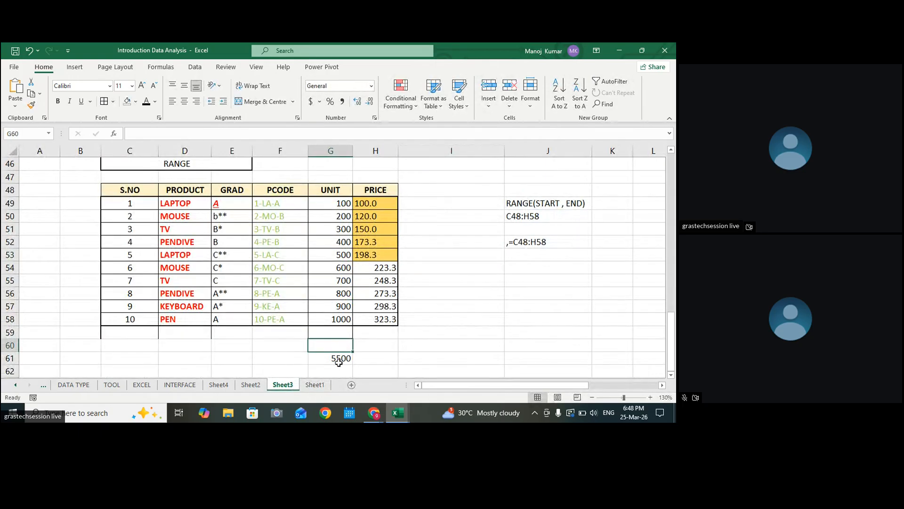
{"action": "double_click", "coordinate": [339, 360]}
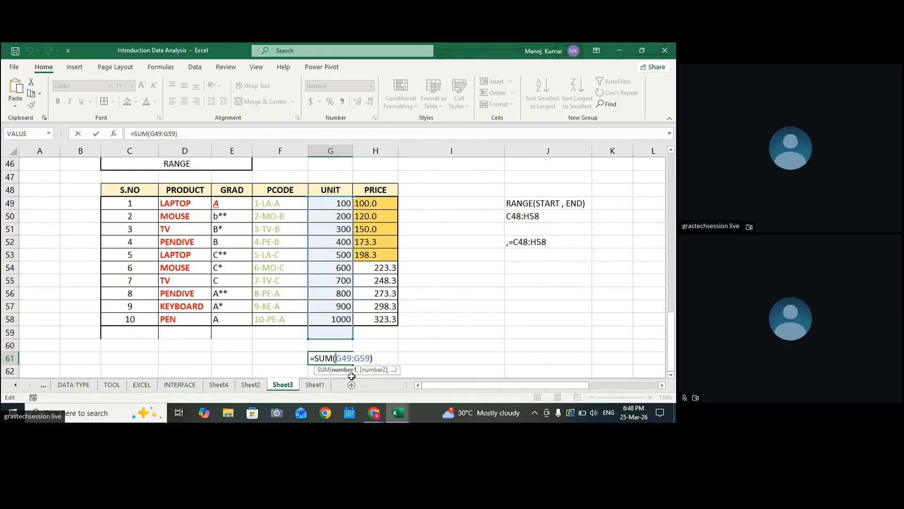
{"action": "double_click", "coordinate": [344, 357]}
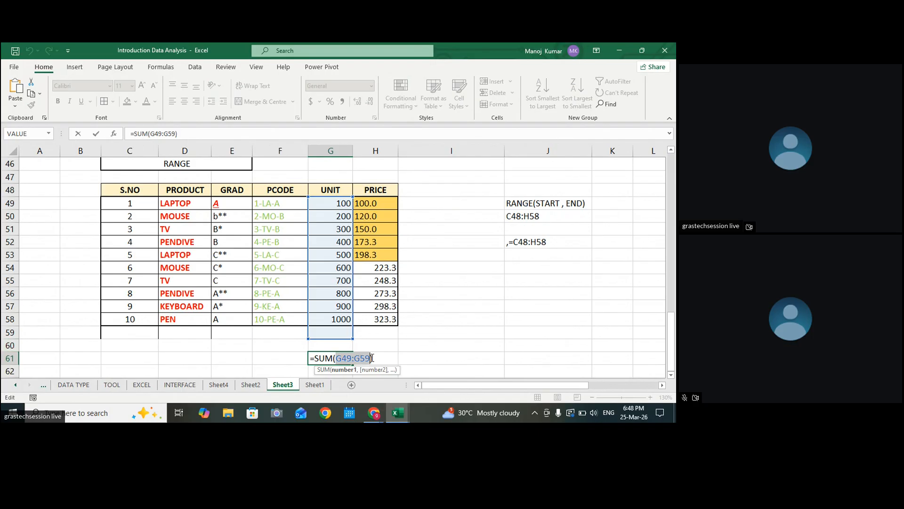
{"action": "left_click", "coordinate": [367, 358]}
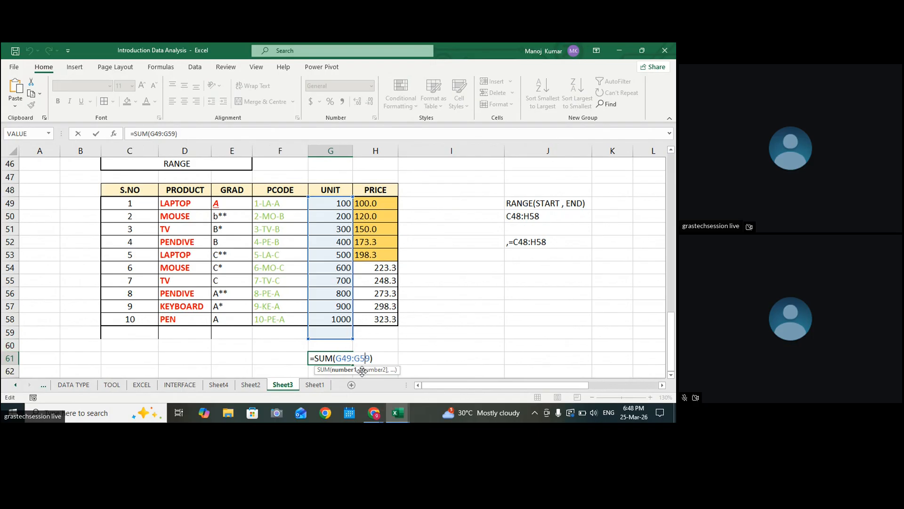
{"action": "key", "text": "Return"}
{"action": "left_click", "coordinate": [315, 384]}
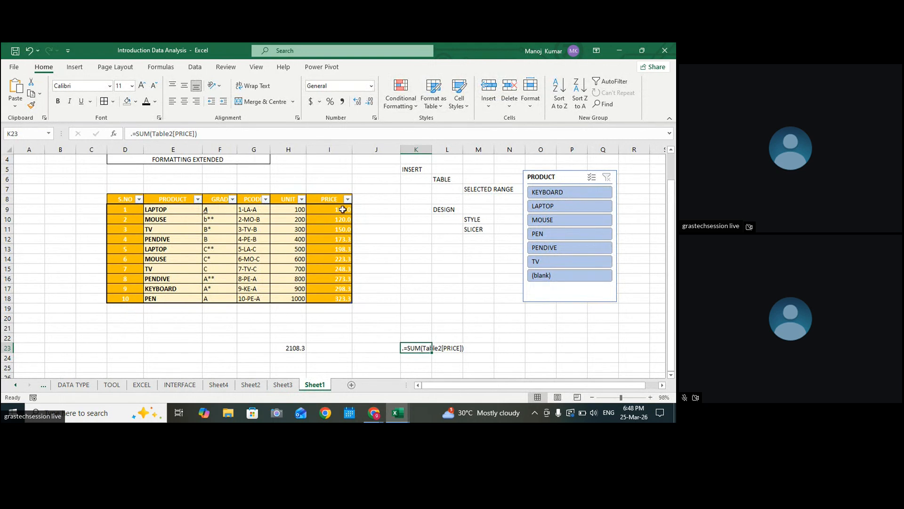
Step: Add the prices 45000 in I19 and 4500 in I20 directly below the table, checking the PRICE total in H23 after each
{"action": "left_click", "coordinate": [338, 308]}
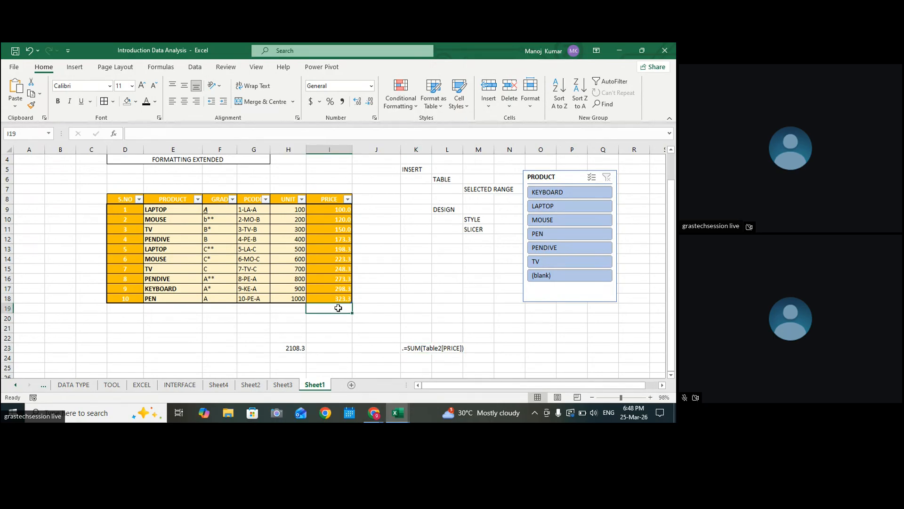
{"action": "type", "text": "45000"}
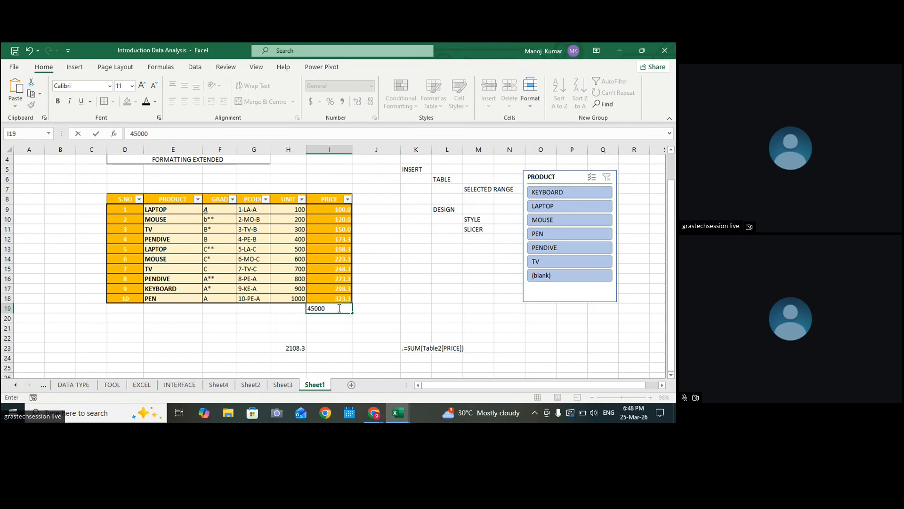
{"action": "key", "text": "Return"}
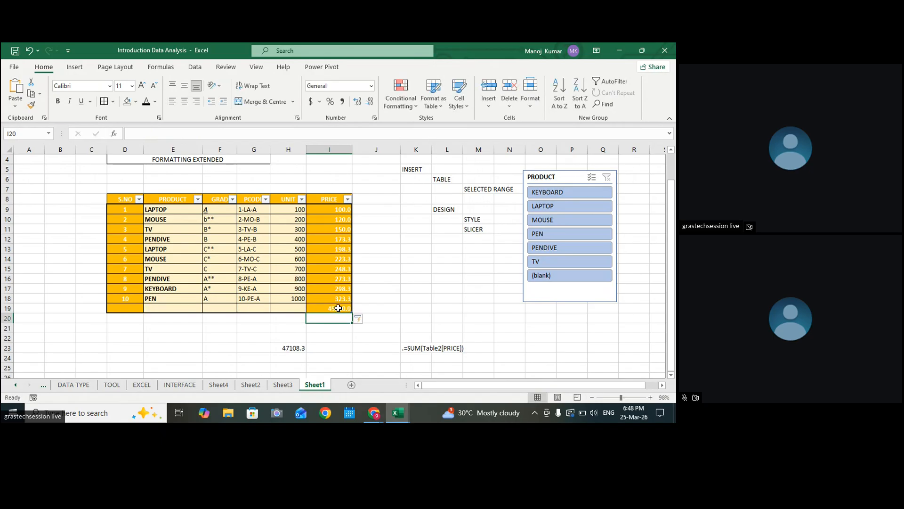
{"action": "left_click", "coordinate": [289, 347]}
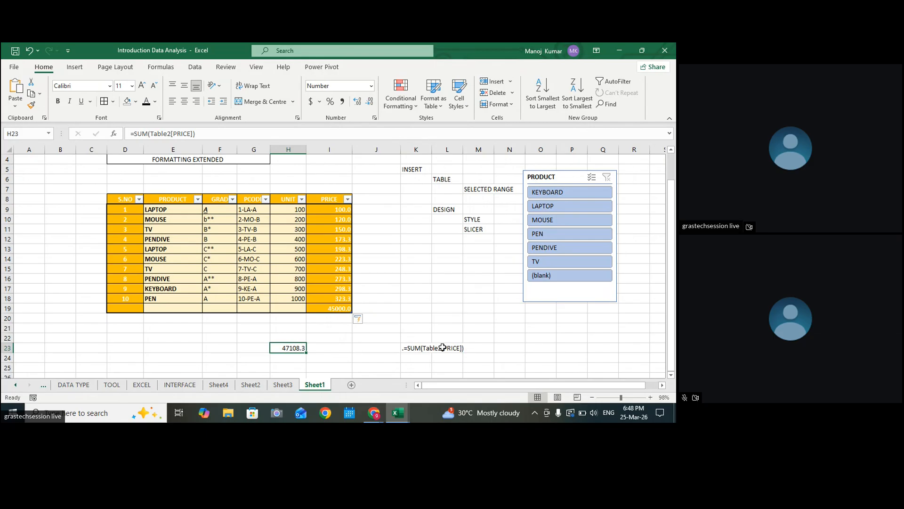
{"action": "left_click", "coordinate": [322, 321]}
{"action": "type", "text": "450"}
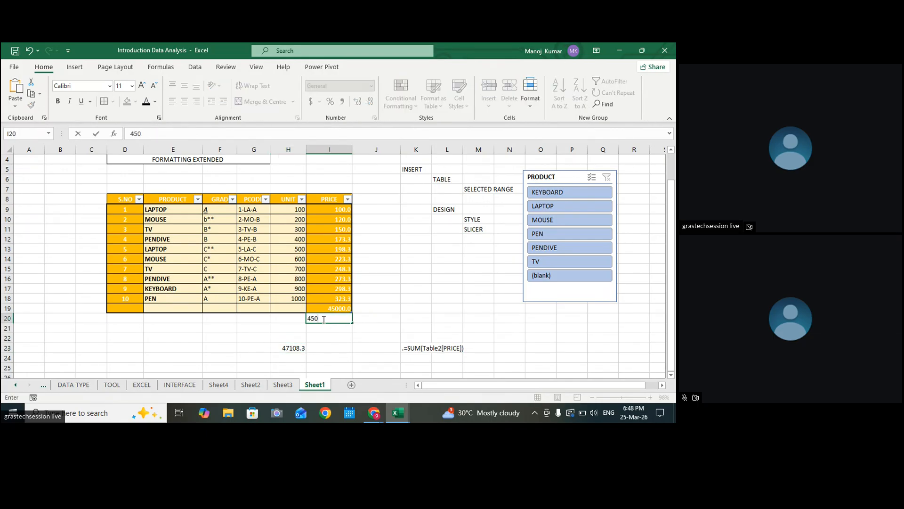
{"action": "type", "text": "0"}
{"action": "key", "text": "Return"}
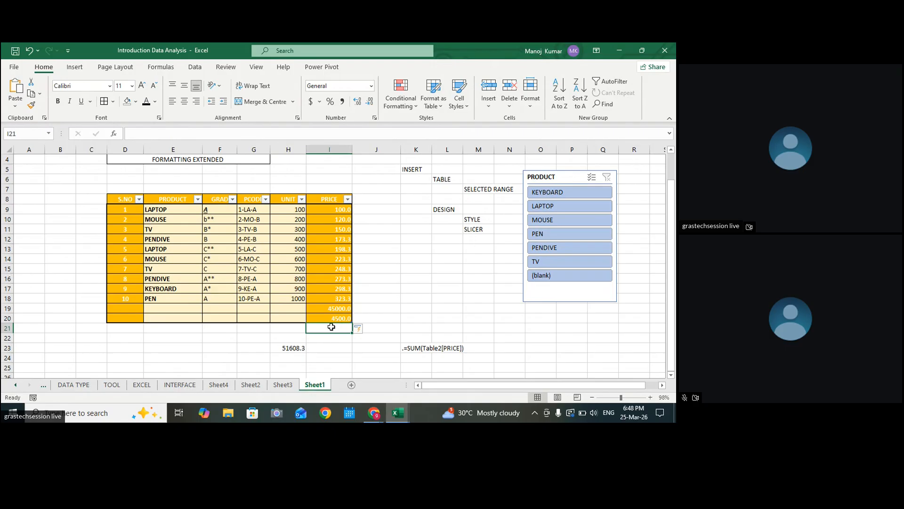
{"action": "left_click", "coordinate": [288, 348]}
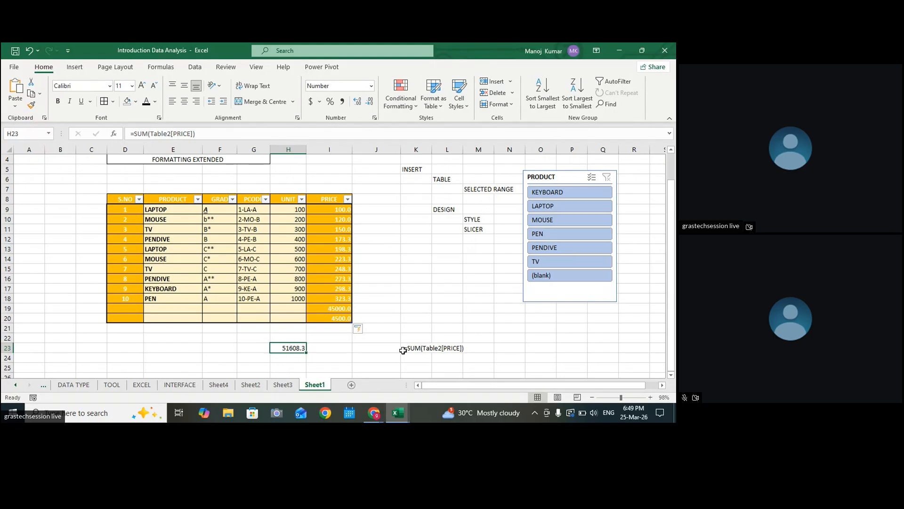
Step: Check the Zoho Meeting window in Chrome, and return to the PRICE total in H23 of the Excel workbook
{"action": "mouse_move", "coordinate": [374, 413]}
{"action": "left_click", "coordinate": [332, 384]}
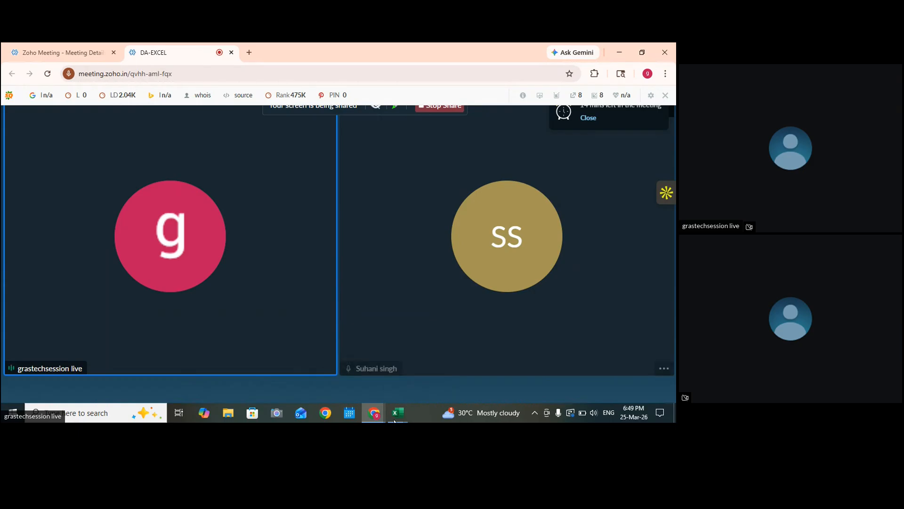
{"action": "mouse_move", "coordinate": [397, 412]}
{"action": "left_click", "coordinate": [364, 375]}
{"action": "left_click", "coordinate": [449, 318]}
{"action": "left_click", "coordinate": [296, 349]}
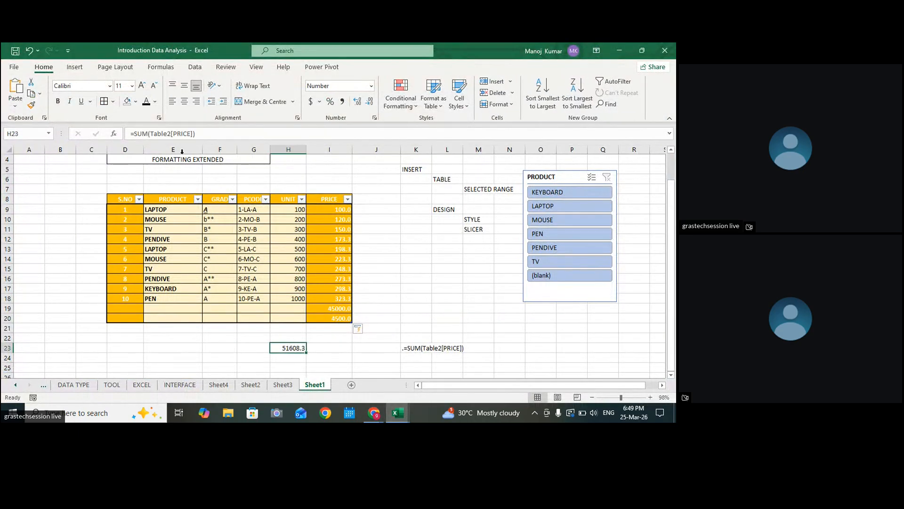
Step: Add a border to the PRICE total in H23 and move the cell to N23
{"action": "left_click", "coordinate": [104, 102]}
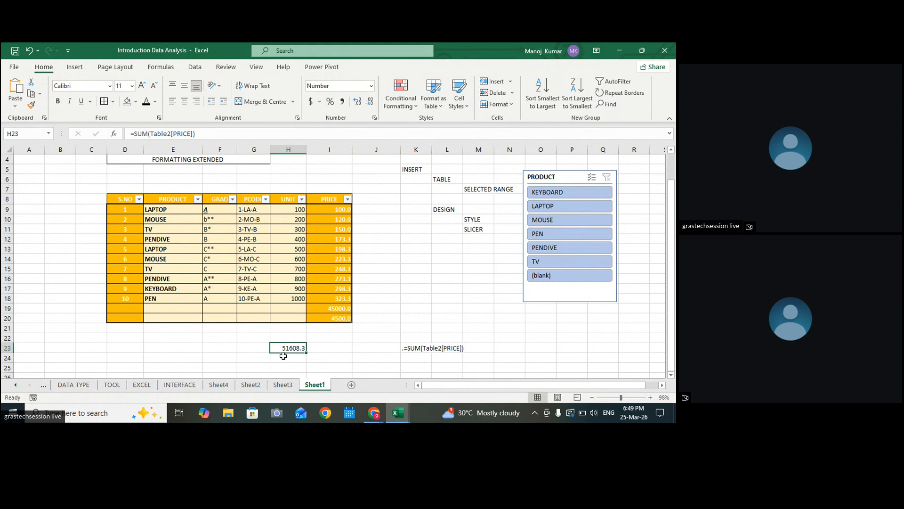
{"action": "left_click_drag", "start_coordinate": [289, 354], "coordinate": [507, 347]}
{"action": "left_click_drag", "start_coordinate": [527, 143], "coordinate": [535, 148]}
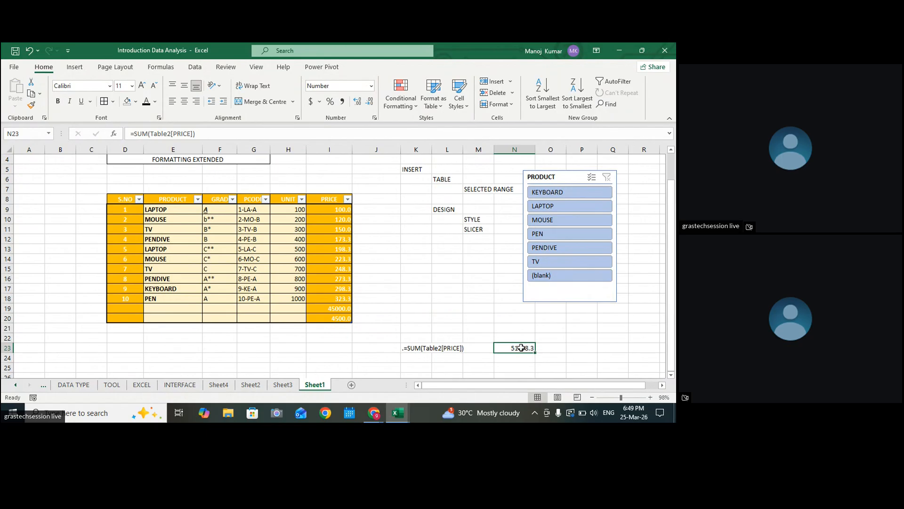
Step: Add a total row directly below the last entry of the product table
{"action": "left_click_drag", "start_coordinate": [134, 327], "coordinate": [320, 327]}
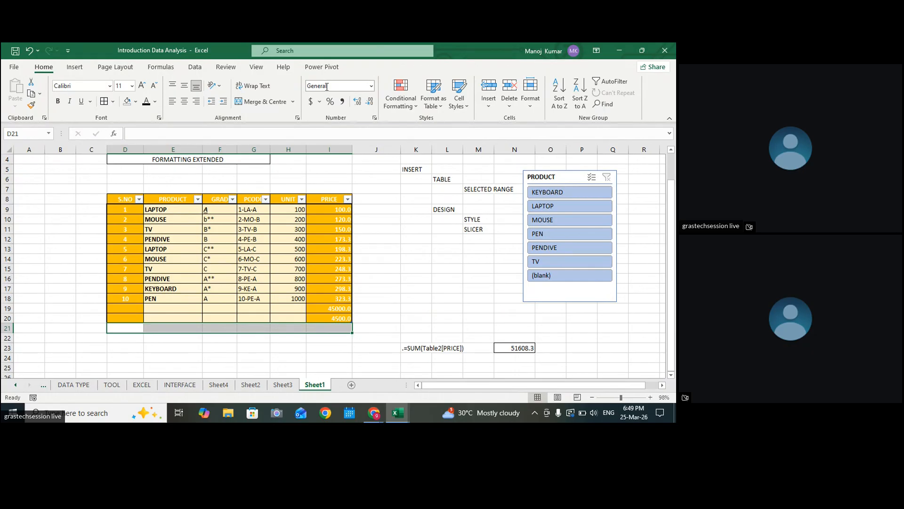
{"action": "left_click", "coordinate": [314, 245]}
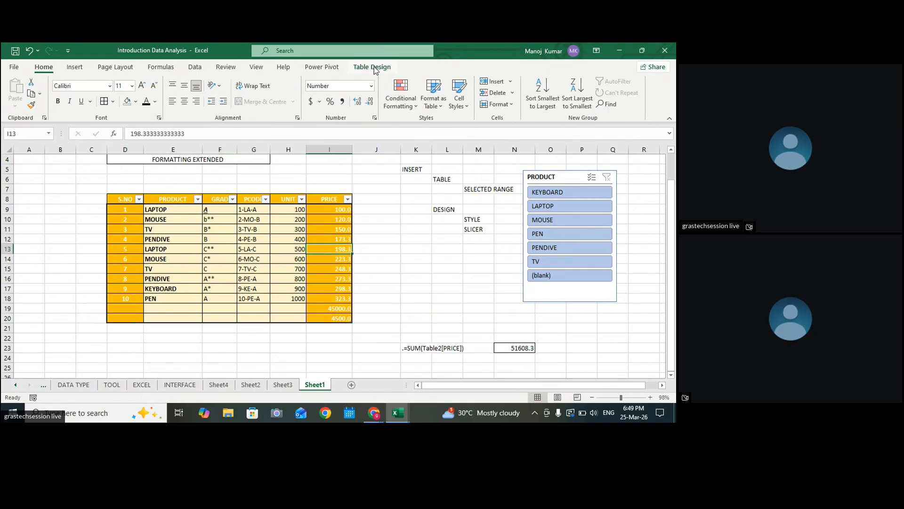
{"action": "left_click", "coordinate": [374, 67]}
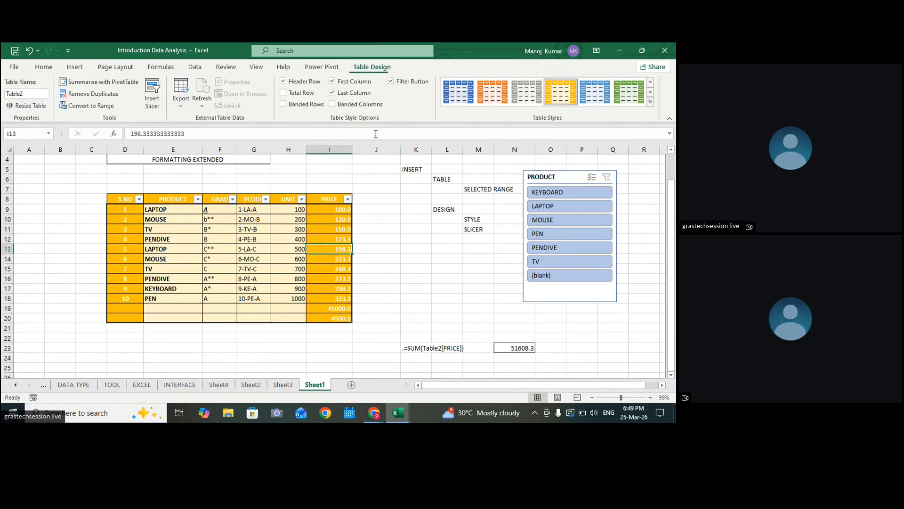
{"action": "left_click", "coordinate": [284, 93]}
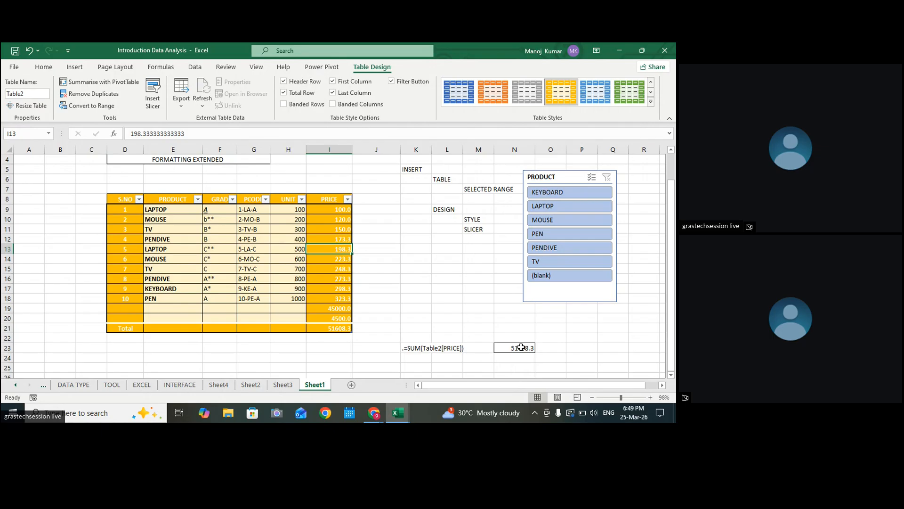
{"action": "left_click", "coordinate": [347, 329]}
{"action": "left_click", "coordinate": [389, 310]}
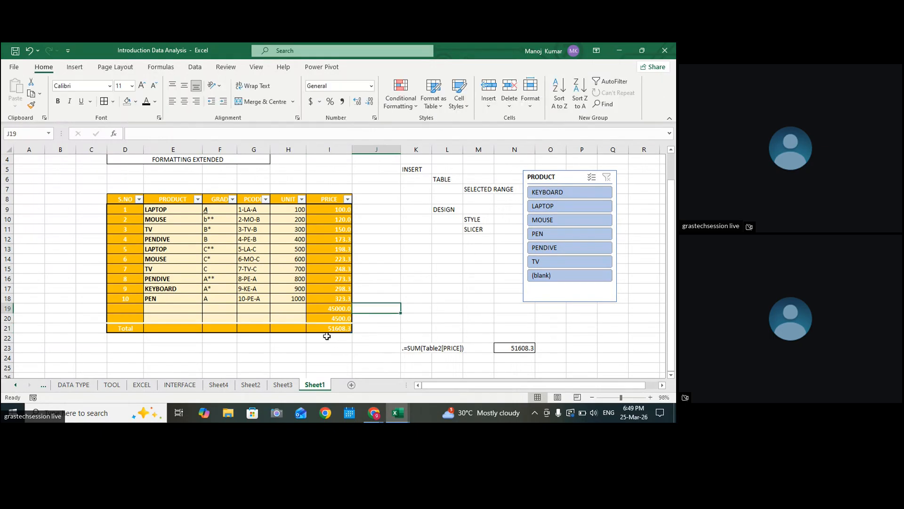
Step: Try the Average and Max functions for the PRICE total in I21, and return it to Sum
{"action": "left_click", "coordinate": [343, 329]}
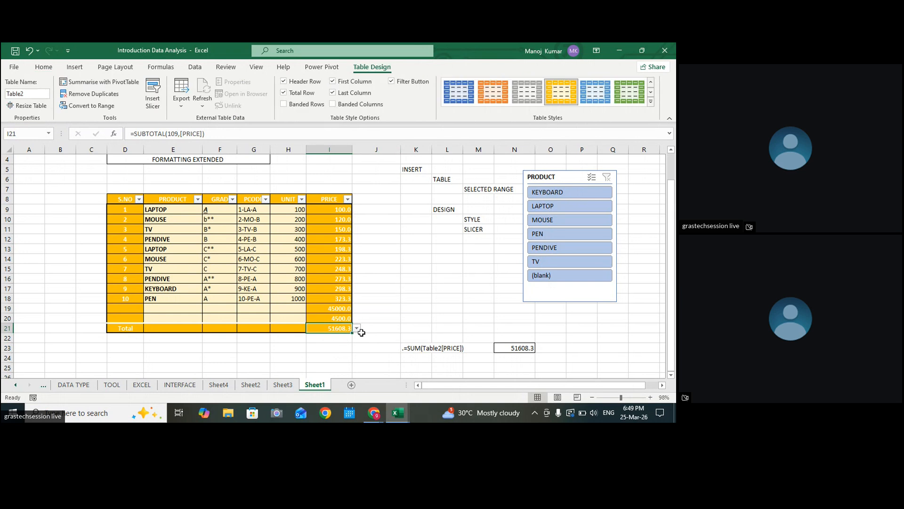
{"action": "left_click", "coordinate": [357, 329]}
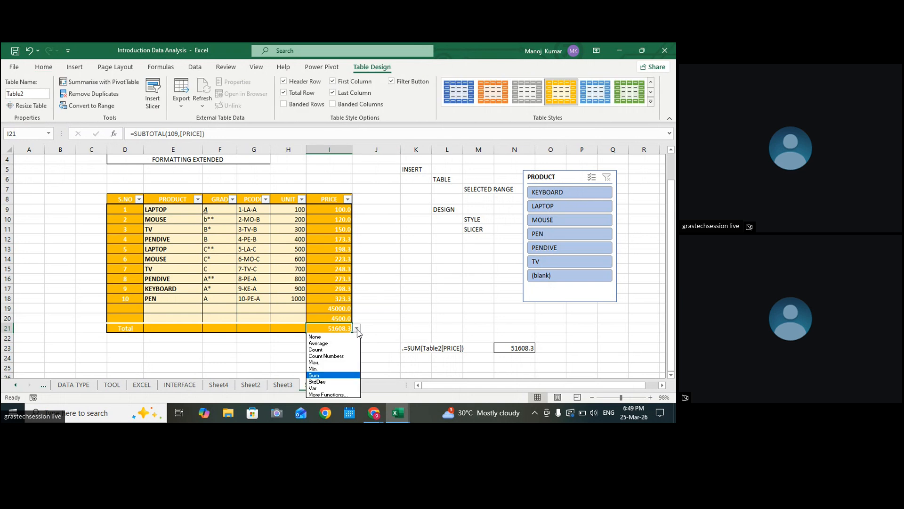
{"action": "left_click", "coordinate": [331, 343]}
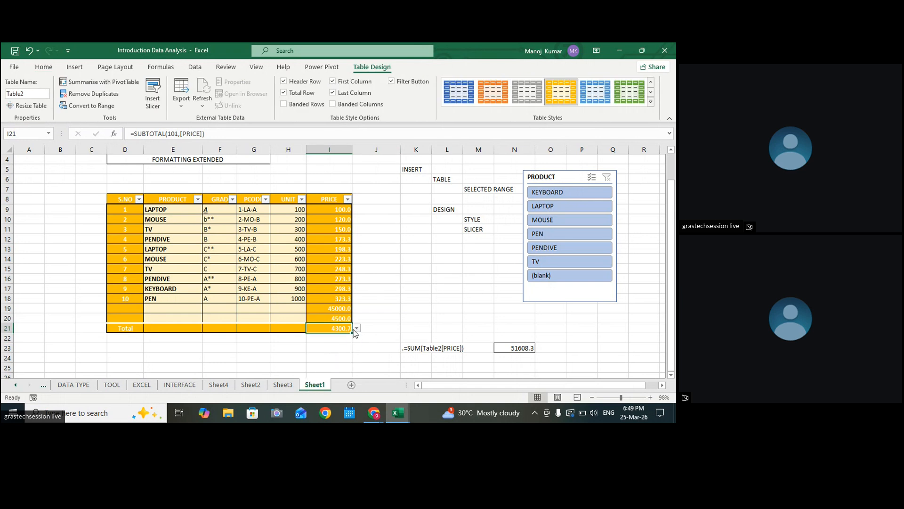
{"action": "left_click", "coordinate": [356, 329]}
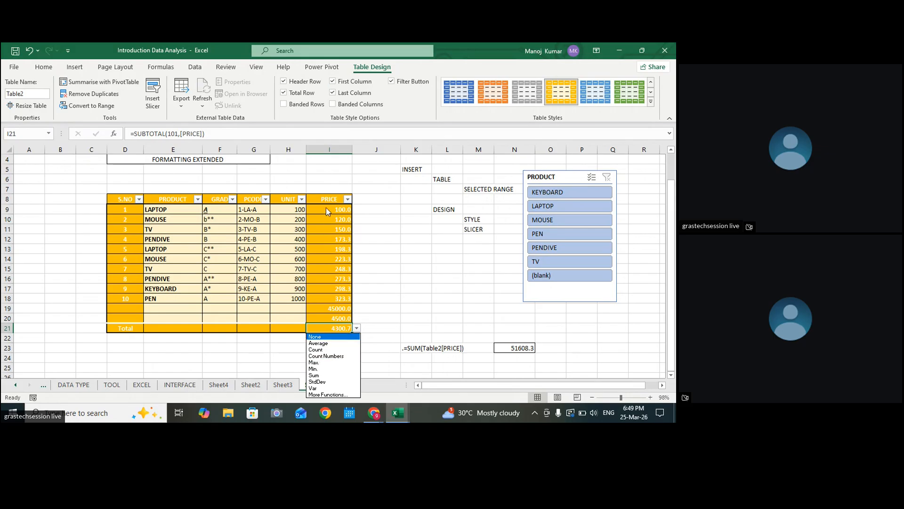
{"action": "left_click", "coordinate": [316, 362]}
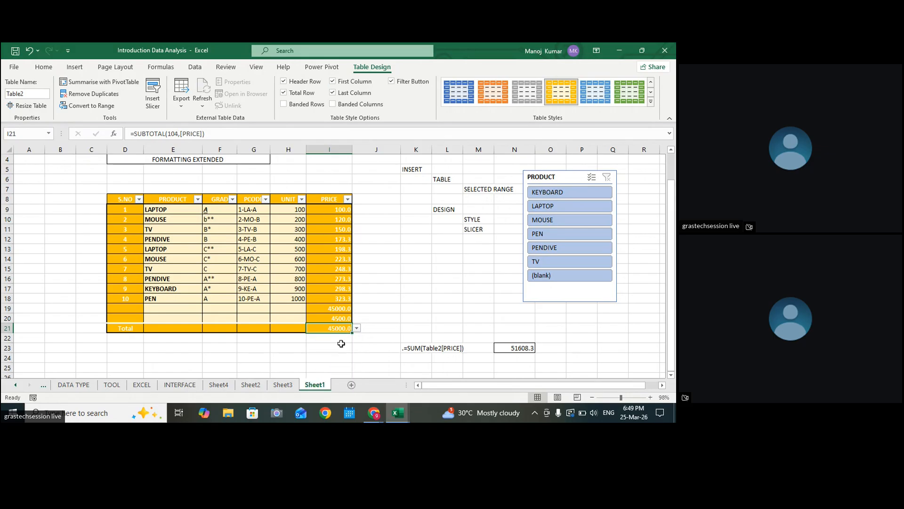
{"action": "left_click", "coordinate": [357, 328]}
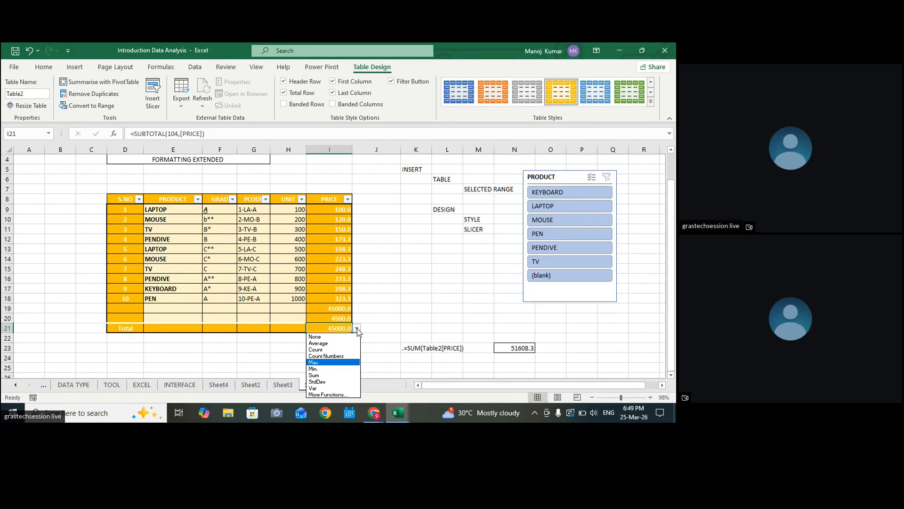
{"action": "left_click", "coordinate": [313, 375]}
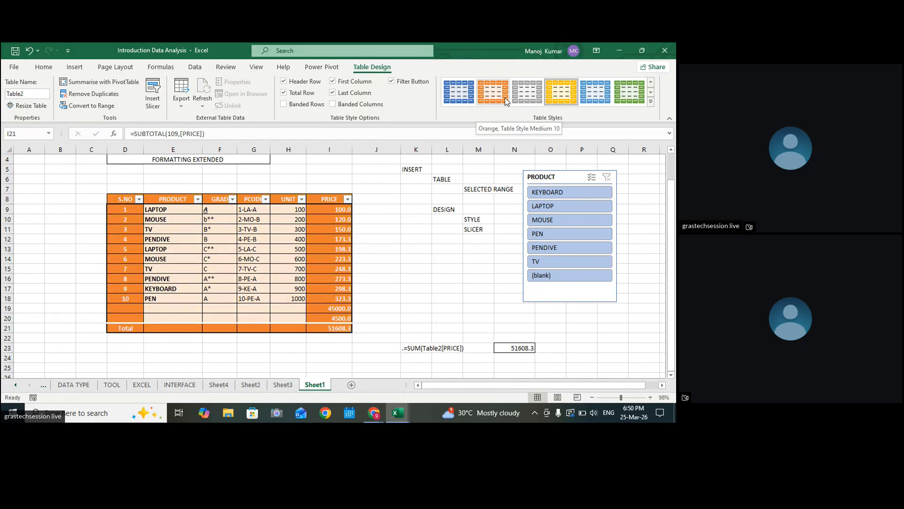
Step: Try Count for the UNIT column's total in H21, and set it to Sum
{"action": "left_click", "coordinate": [296, 328]}
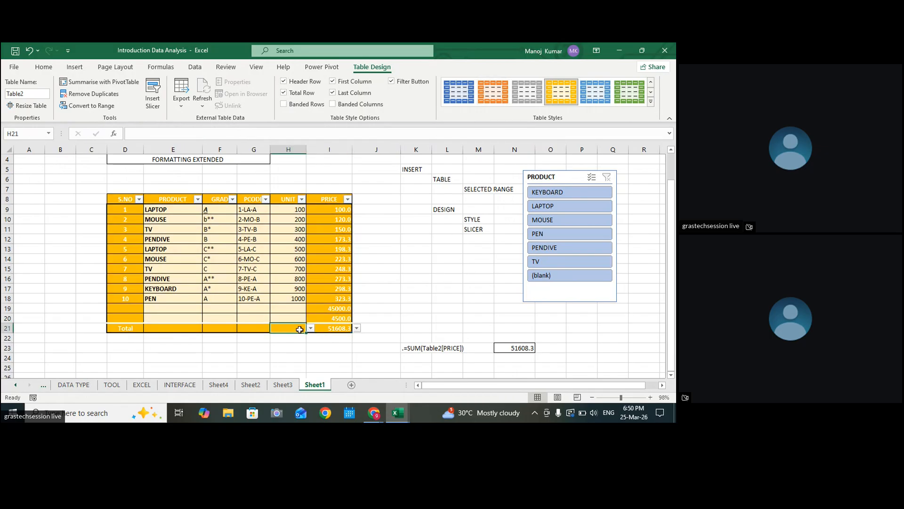
{"action": "left_click", "coordinate": [396, 301]}
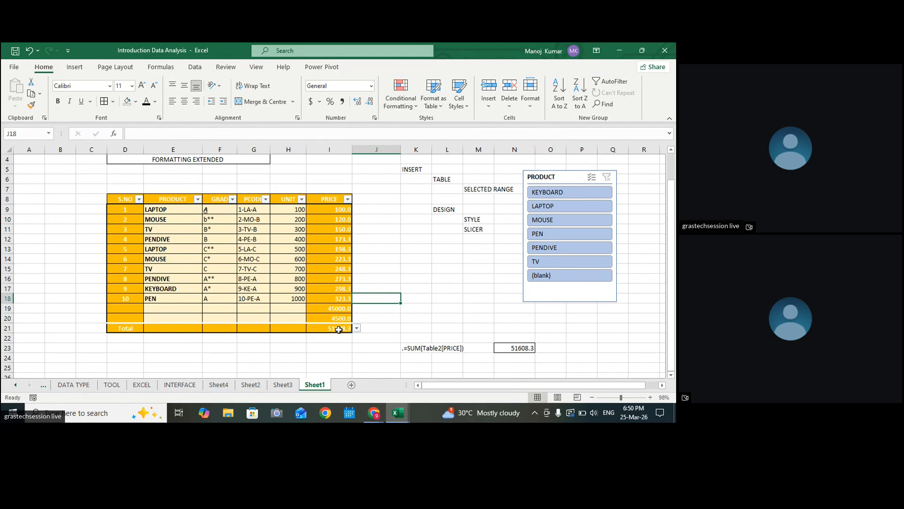
{"action": "left_click", "coordinate": [338, 330]}
{"action": "left_click", "coordinate": [292, 330]}
{"action": "left_click", "coordinate": [310, 328]}
{"action": "left_click", "coordinate": [294, 351]}
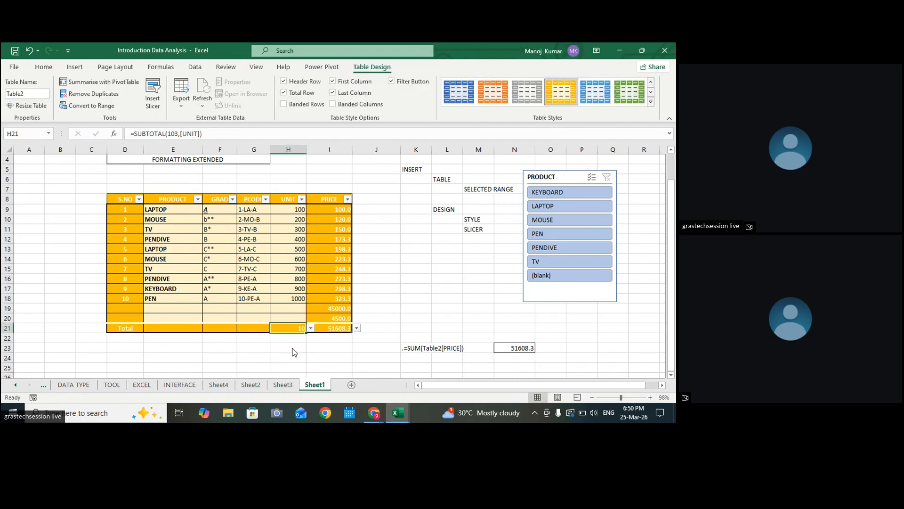
{"action": "left_click", "coordinate": [310, 328]}
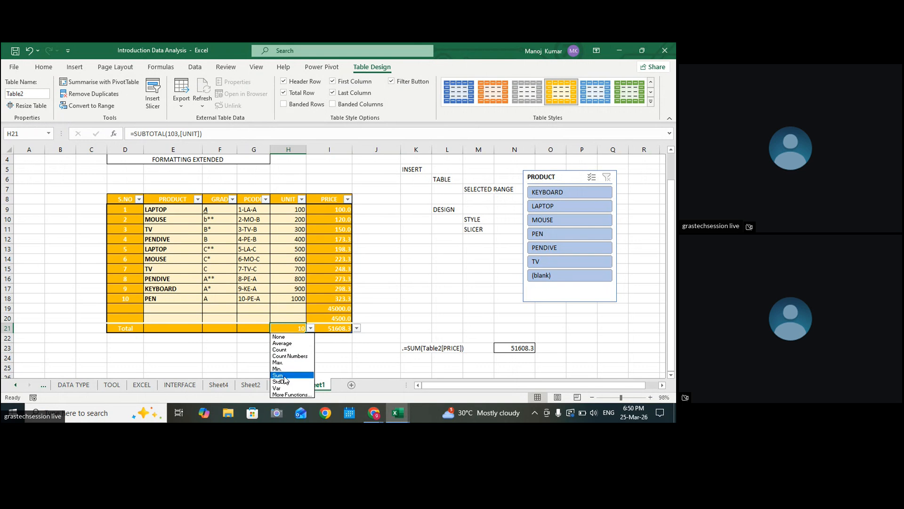
{"action": "key", "text": "Escape"}
{"action": "key", "text": "ctrl+a"}
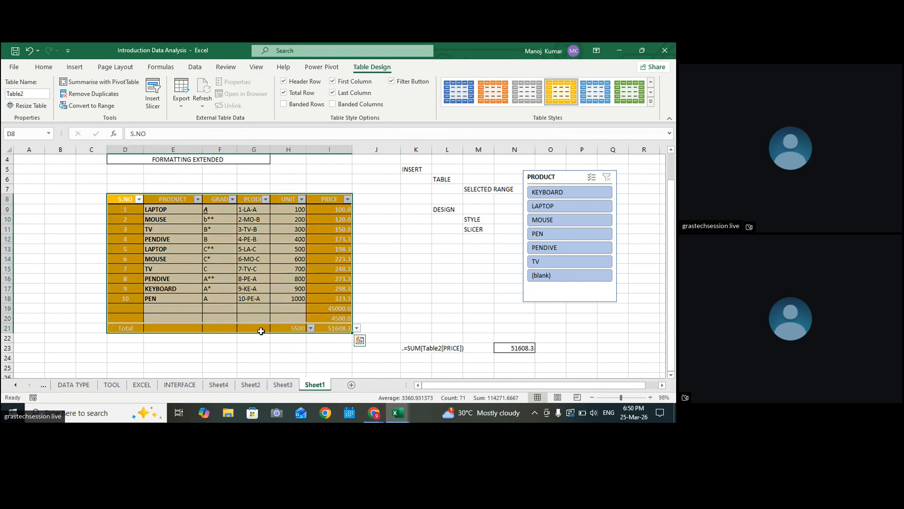
Step: Try Min for the PCODE column's total in G21, and set it to Count
{"action": "left_click", "coordinate": [264, 329]}
{"action": "left_click", "coordinate": [274, 329]}
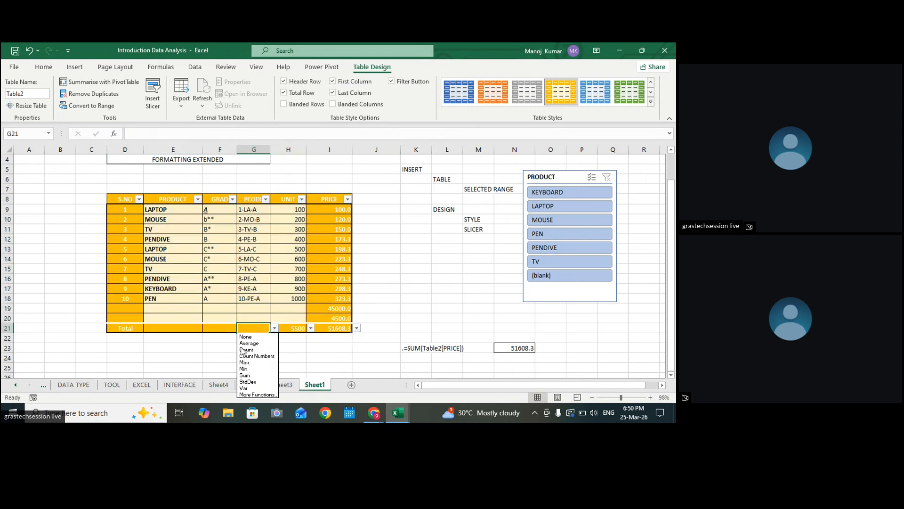
{"action": "left_click", "coordinate": [242, 371]}
{"action": "left_click", "coordinate": [274, 329]}
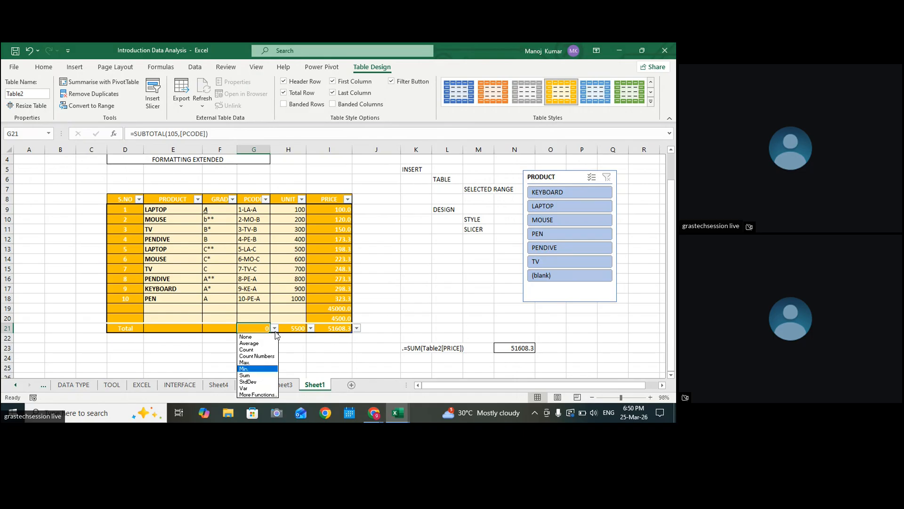
{"action": "left_click", "coordinate": [259, 350]}
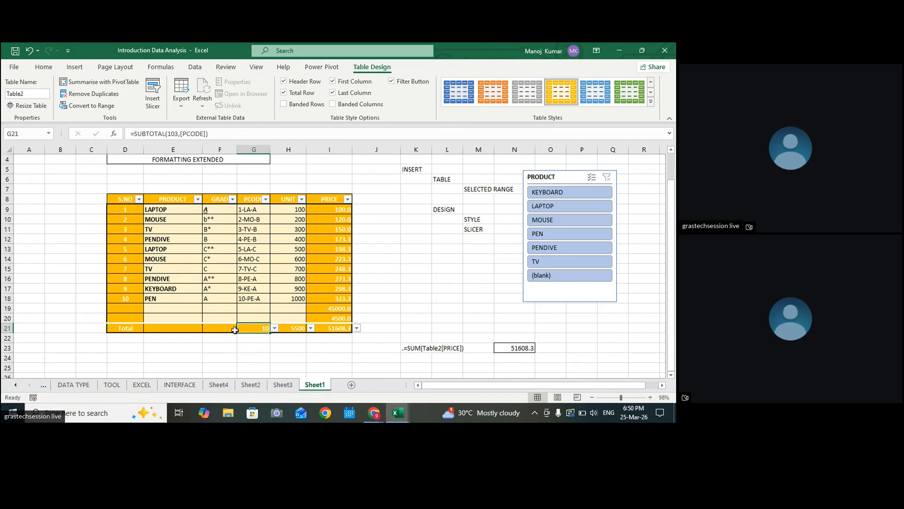
Step: Set the GRAD column's total in F21 to Count Numbers
{"action": "left_click", "coordinate": [220, 328]}
{"action": "left_click", "coordinate": [242, 328]}
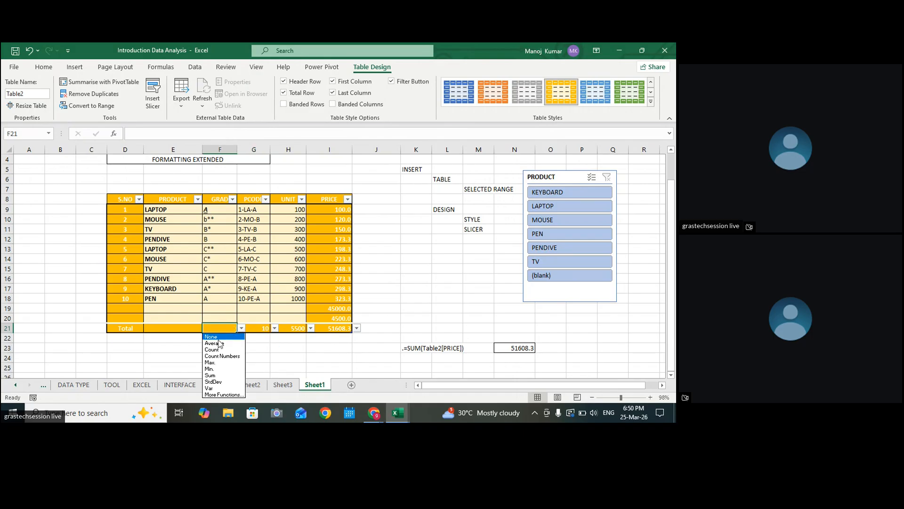
{"action": "left_click", "coordinate": [217, 355]}
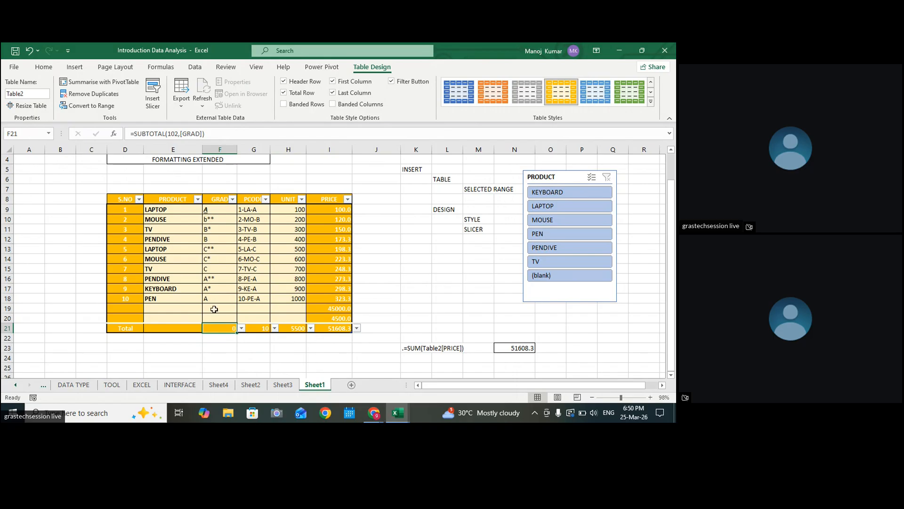
{"action": "left_click", "coordinate": [383, 251]}
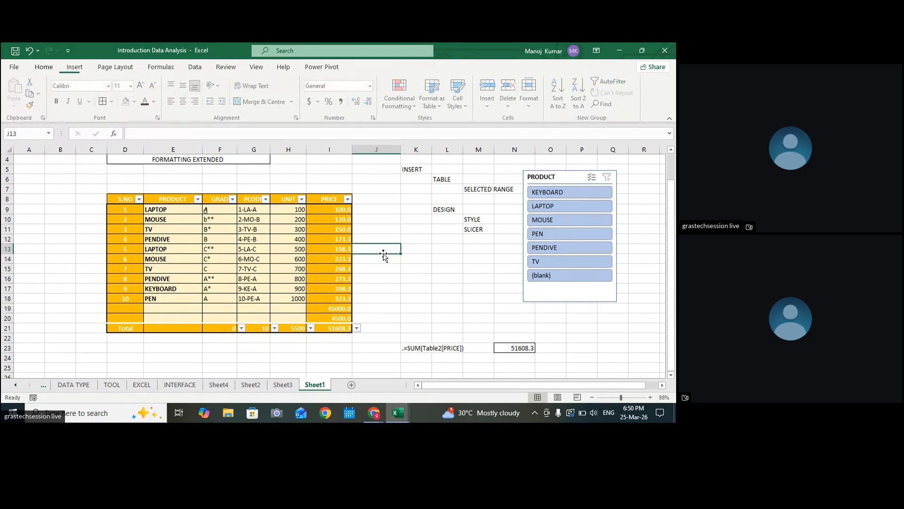
Step: Rename Sheet1 as TABLE FROMATTING
{"action": "scroll", "coordinate": [382, 253], "scroll_direction": "up", "scroll_amount": 1}
{"action": "scroll", "coordinate": [381, 251], "scroll_direction": "down", "scroll_amount": 3}
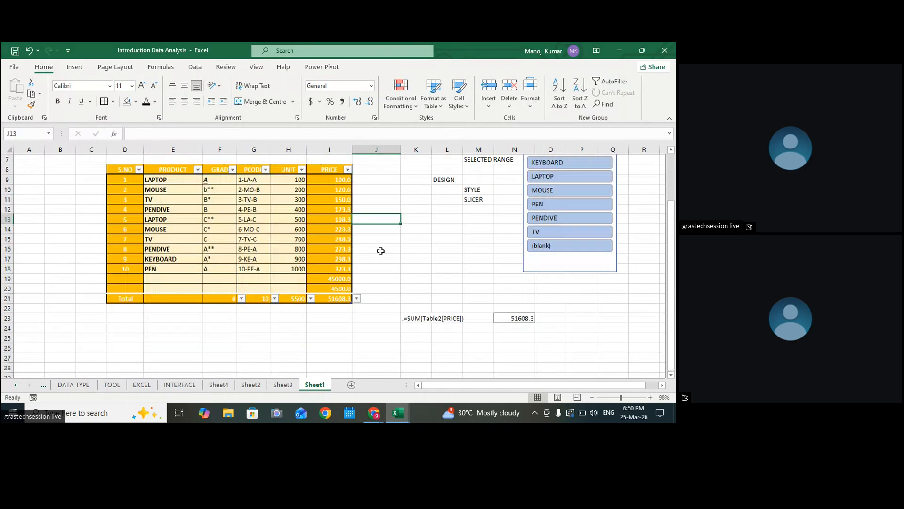
{"action": "scroll", "coordinate": [381, 251], "scroll_direction": "up", "scroll_amount": 3}
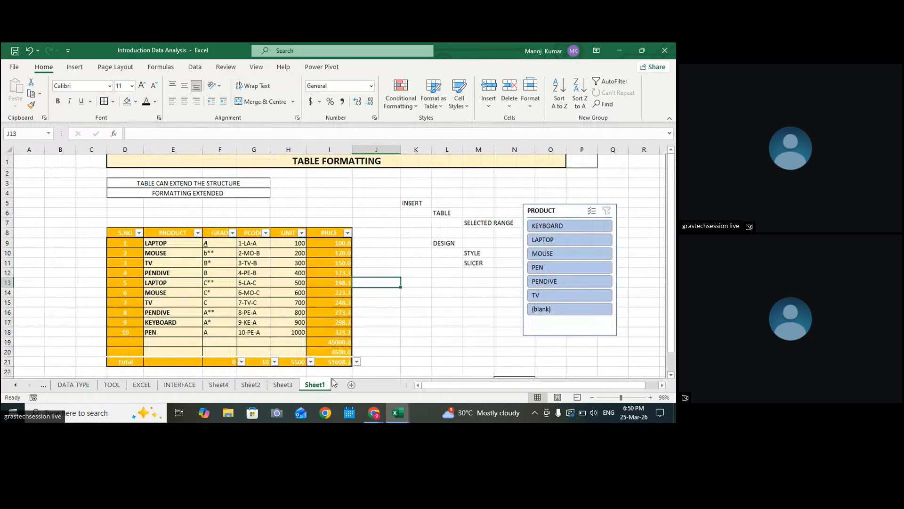
{"action": "double_click", "coordinate": [328, 385]}
{"action": "type", "text": "TA"}
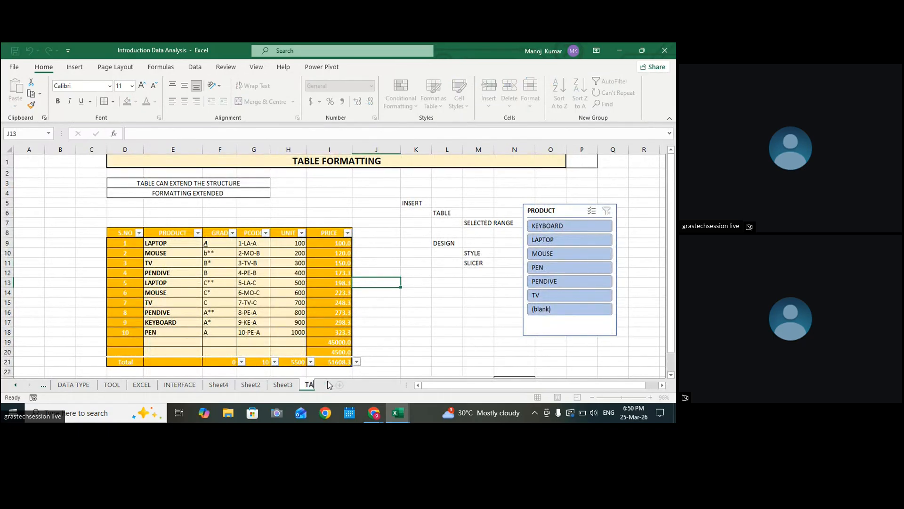
{"action": "type", "text": "BLE FROMA"}
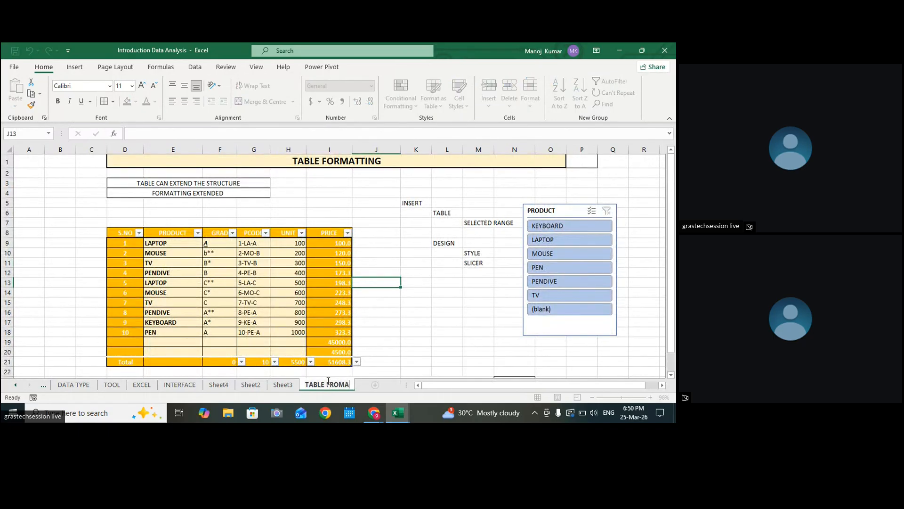
{"action": "type", "text": "TTING"}
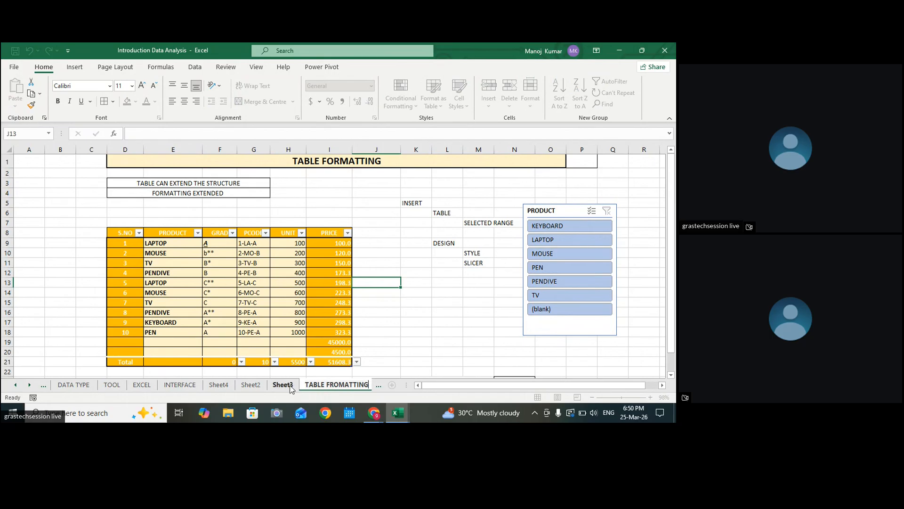
Step: Rename Sheet3 as CELL - RANGE
{"action": "left_click", "coordinate": [287, 385]}
{"action": "double_click", "coordinate": [289, 385]}
{"action": "type", "text": "CELL"}
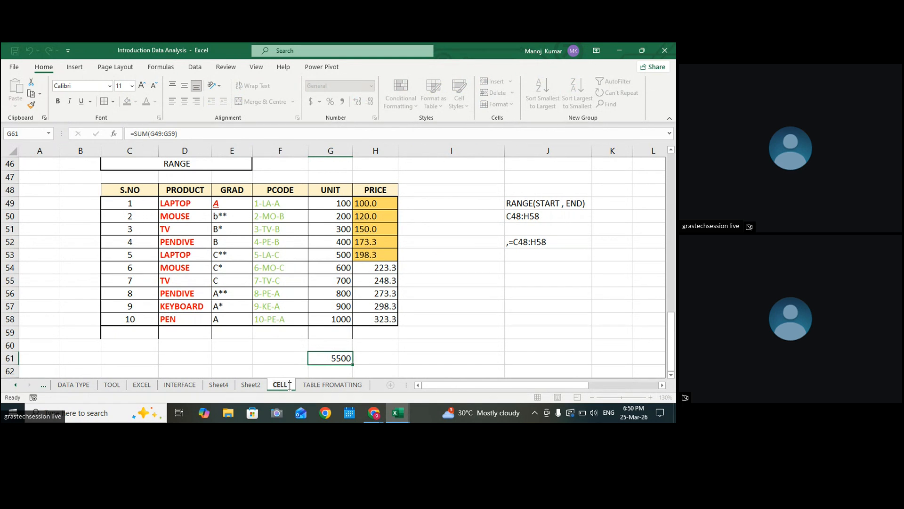
{"action": "type", "text": "RANGE"}
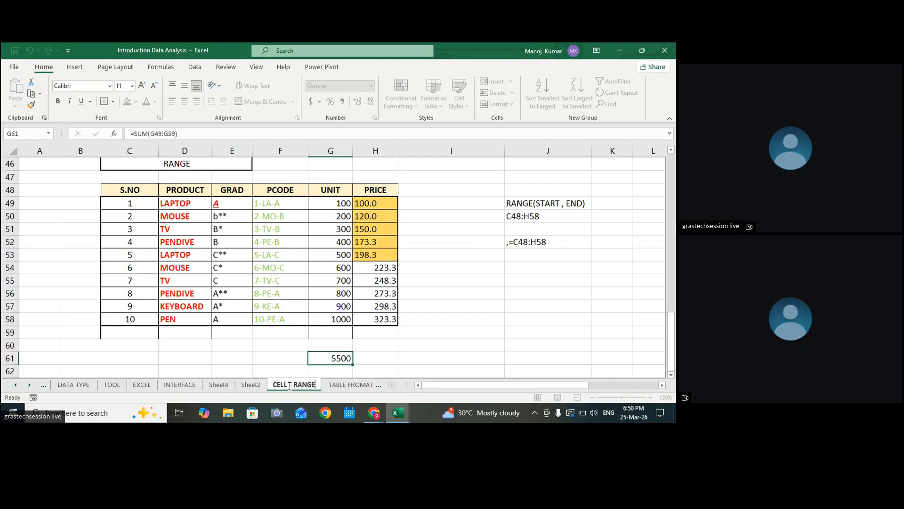
{"action": "type", "text": " -"}
{"action": "left_click", "coordinate": [493, 350]}
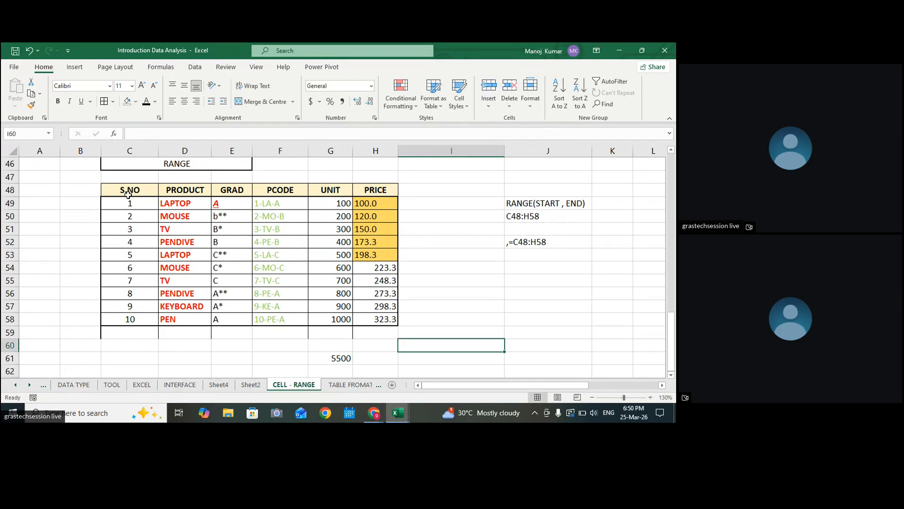
Step: Highlight the plain data range C48:H58 on the CELL - RANGE sheet, and return to the TABLE FROMATTING sheet
{"action": "left_click_drag", "start_coordinate": [129, 191], "coordinate": [130, 230]}
{"action": "left_click_drag", "start_coordinate": [243, 268], "coordinate": [460, 317]}
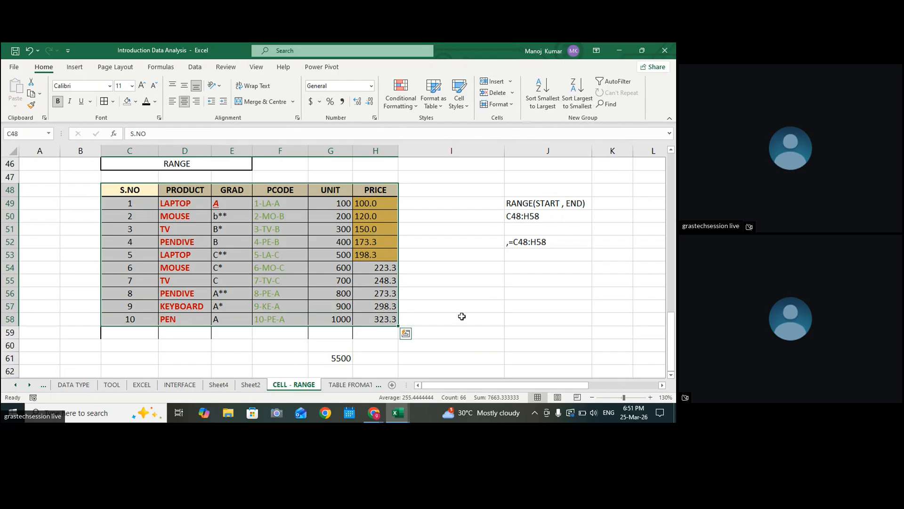
{"action": "left_click", "coordinate": [460, 317]}
{"action": "left_click", "coordinate": [351, 385]}
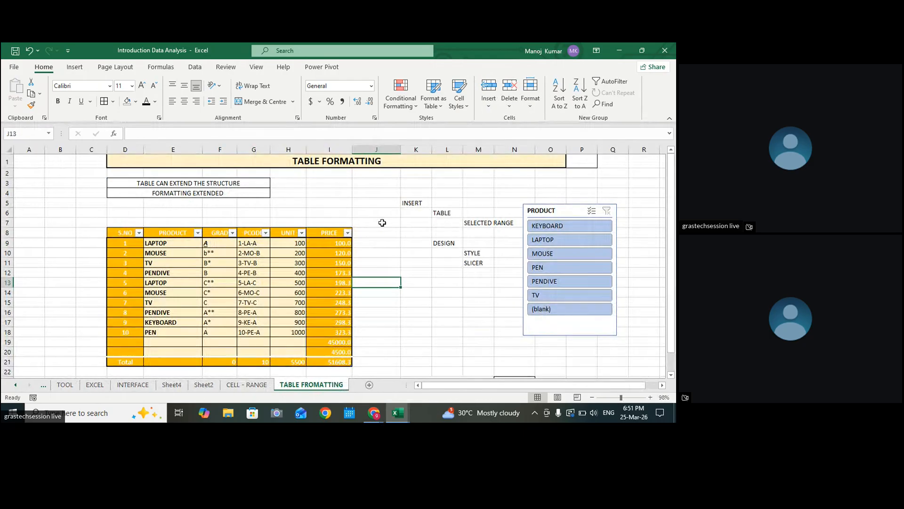
{"action": "left_click", "coordinate": [250, 331]}
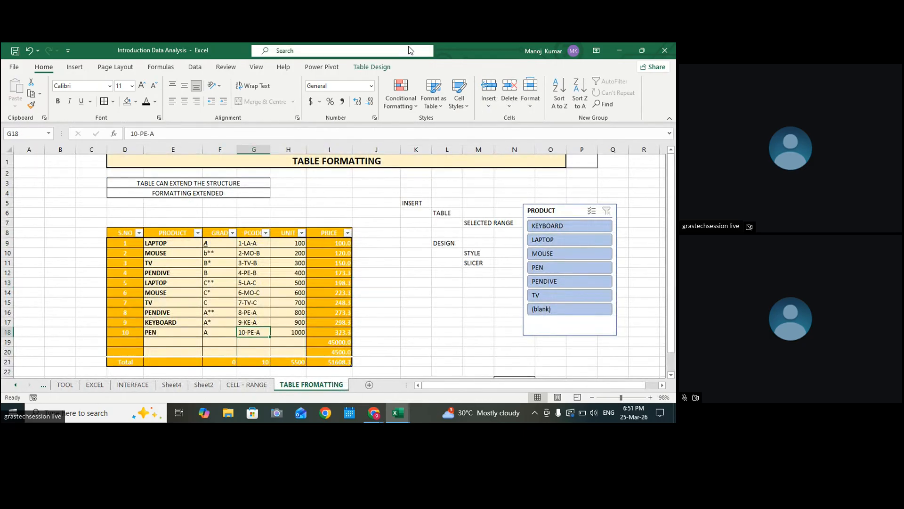
{"action": "left_click", "coordinate": [375, 67]}
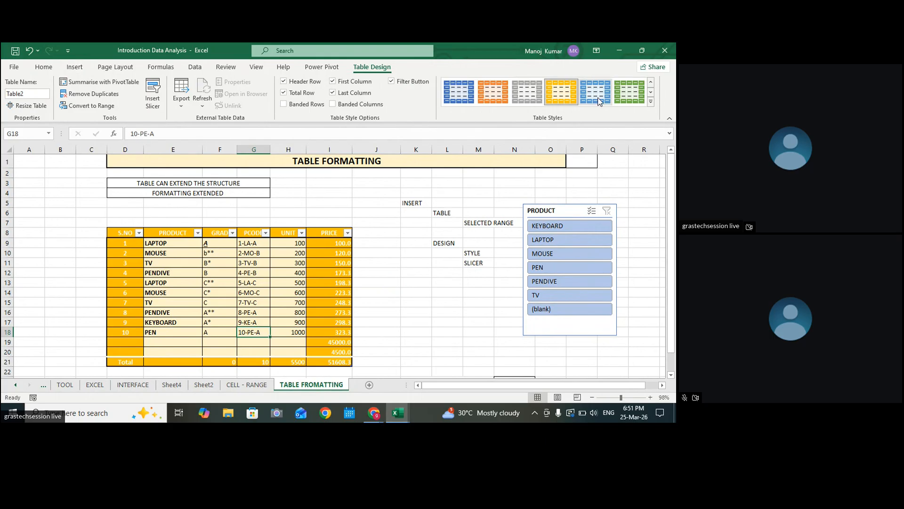
{"action": "scroll", "coordinate": [425, 296], "scroll_direction": "down", "scroll_amount": 1}
{"action": "scroll", "coordinate": [419, 311], "scroll_direction": "down", "scroll_amount": 1}
{"action": "left_click", "coordinate": [413, 327]}
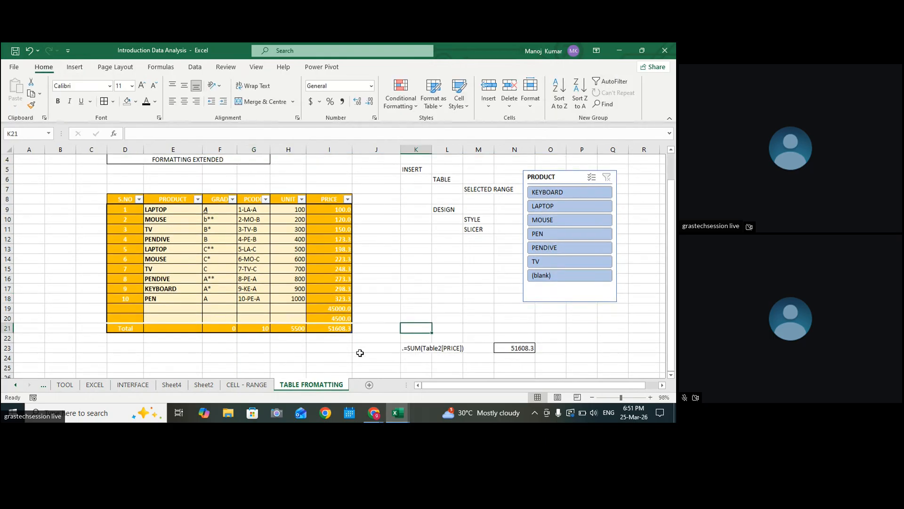
Step: Add a new worksheet and enter the title NUMBER FORMATING in the merged and centred range D1:P1
{"action": "left_click", "coordinate": [389, 384]}
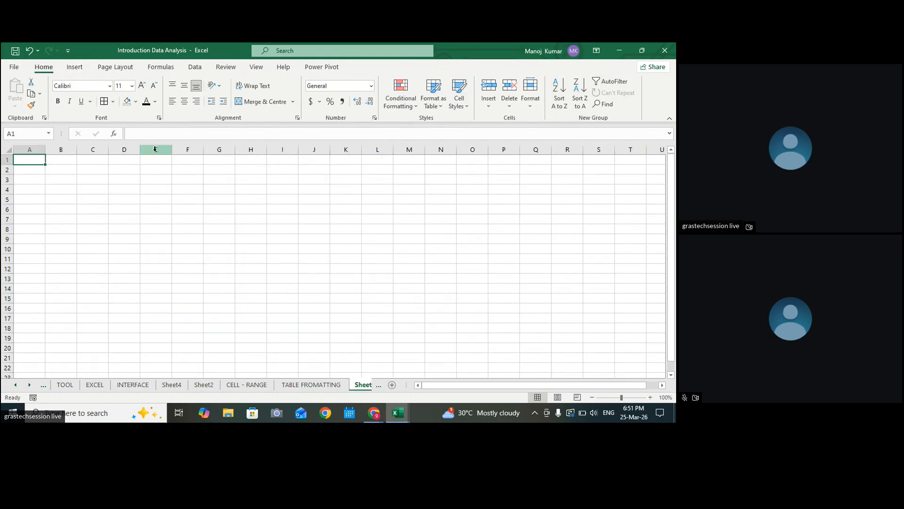
{"action": "left_click_drag", "start_coordinate": [125, 159], "coordinate": [506, 160]}
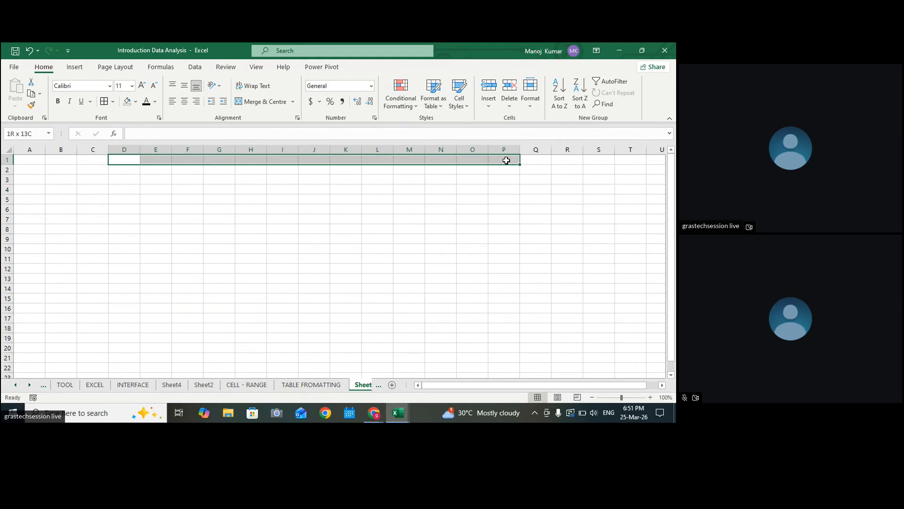
{"action": "left_click", "coordinate": [264, 101]}
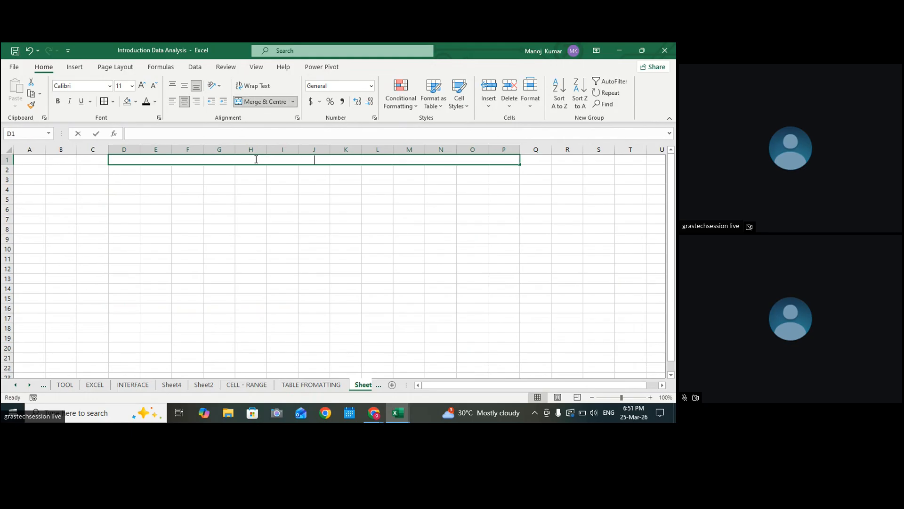
{"action": "type", "text": "NUMBER FORMM"}
{"action": "key", "text": "BackSpace"}
{"action": "type", "text": "ATING"}
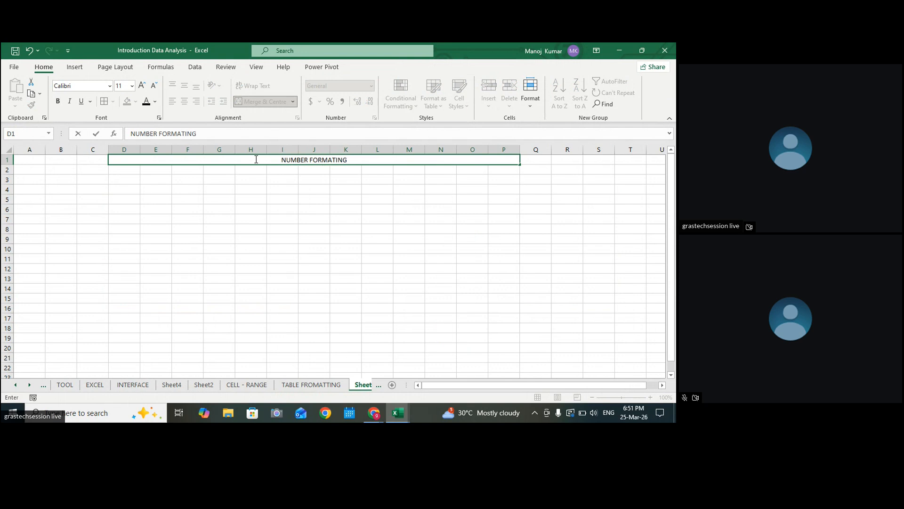
{"action": "left_click", "coordinate": [446, 206]}
Step: Format the NUMBER FORMATING title as bold 18-point text with a border around the merged cell
{"action": "left_click", "coordinate": [341, 161]}
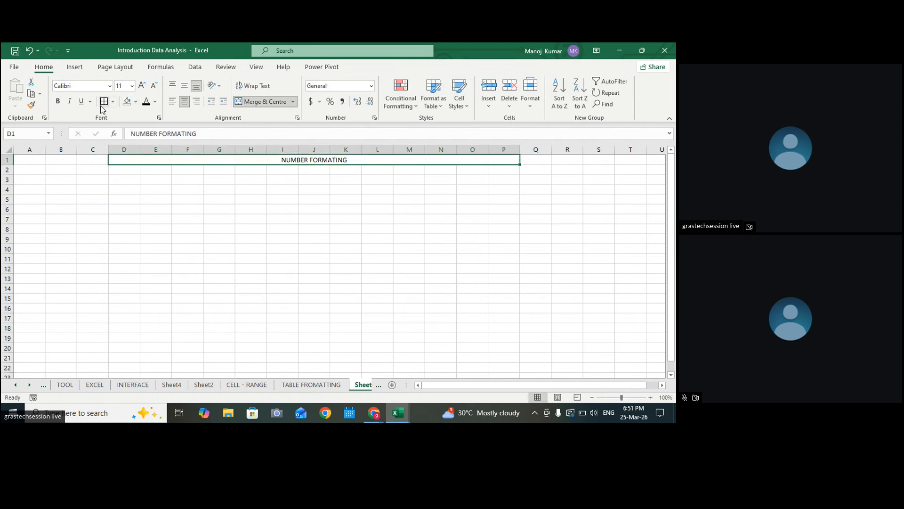
{"action": "left_click", "coordinate": [142, 86]}
{"action": "left_click", "coordinate": [142, 86]}
{"action": "left_click", "coordinate": [142, 86]}
{"action": "left_click", "coordinate": [142, 85]}
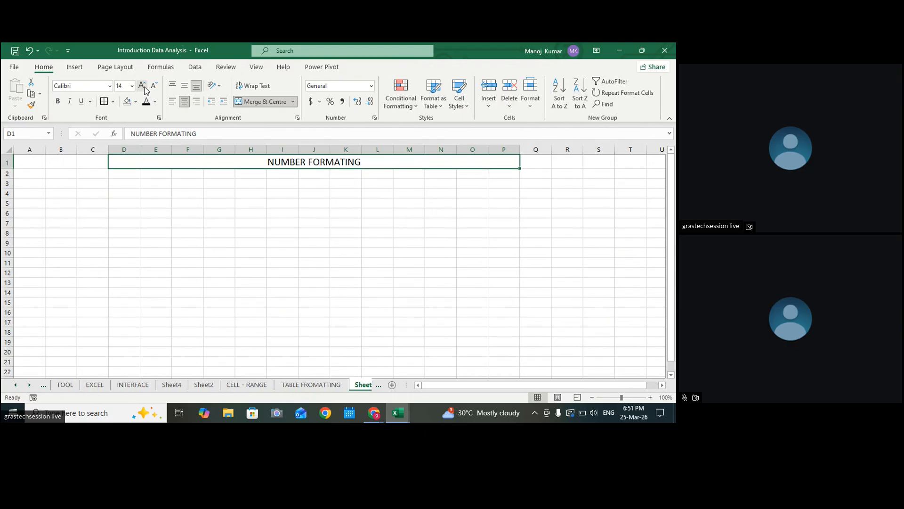
{"action": "left_click", "coordinate": [58, 102]}
{"action": "left_click", "coordinate": [104, 101]}
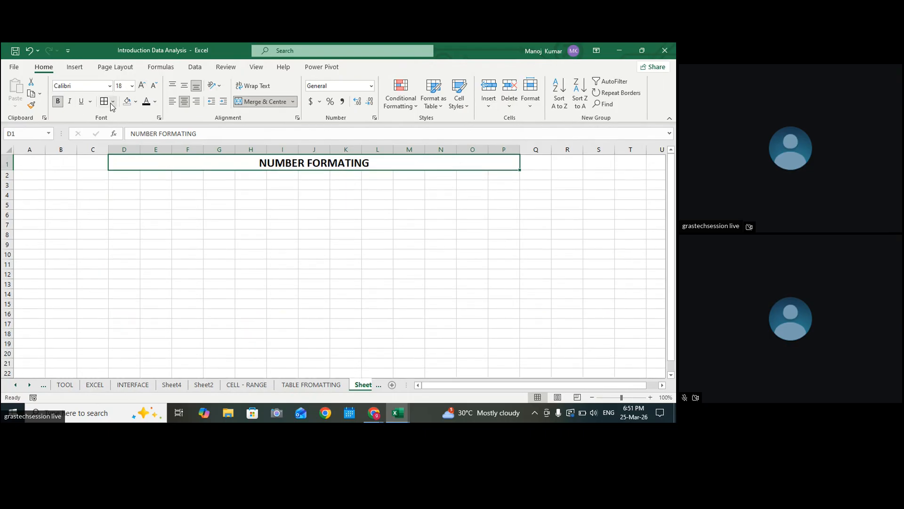
{"action": "left_click", "coordinate": [113, 102]}
{"action": "left_click", "coordinate": [278, 117]}
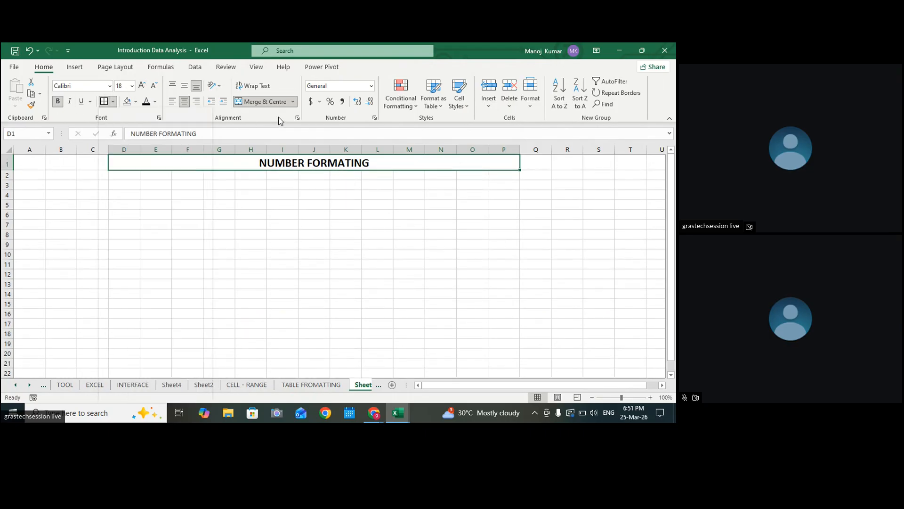
Step: Fill the NUMBER FORMATING title cell with standard yellow
{"action": "left_click", "coordinate": [135, 101]}
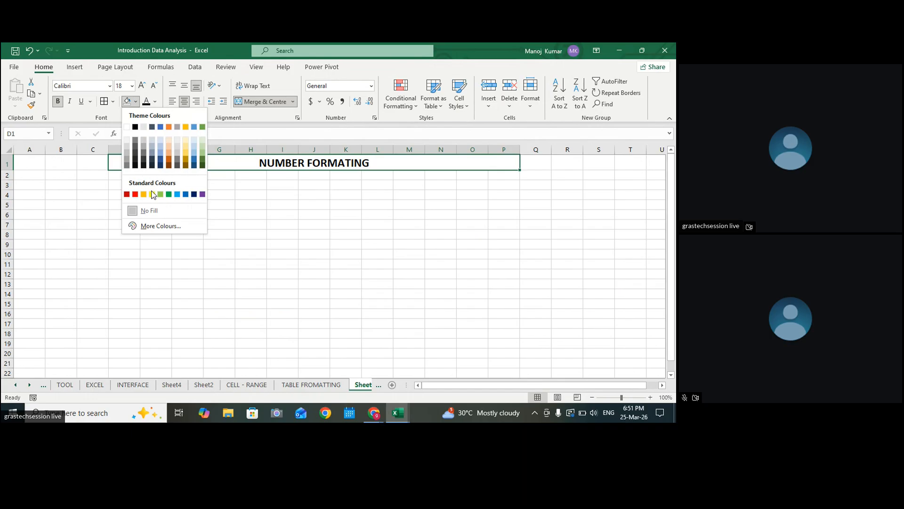
{"action": "left_click", "coordinate": [152, 194]}
{"action": "left_click", "coordinate": [255, 175]}
{"action": "left_click", "coordinate": [230, 164]}
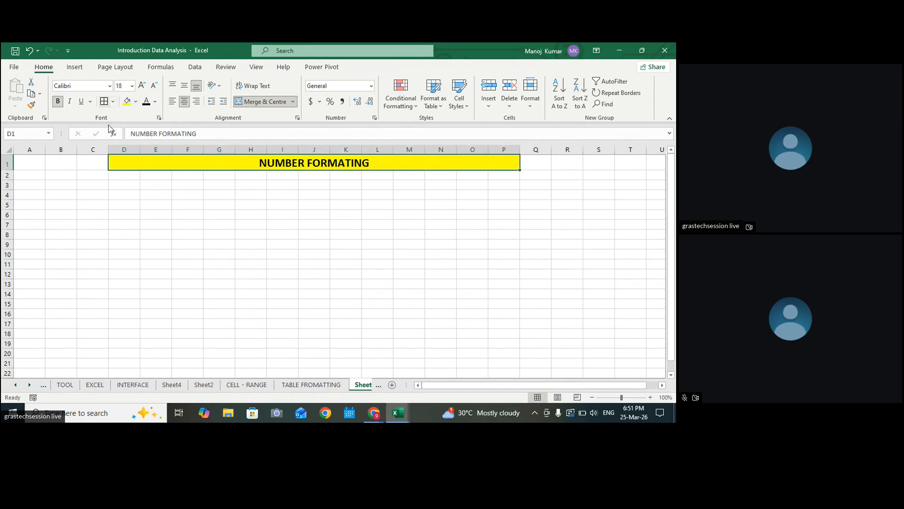
{"action": "left_click", "coordinate": [124, 184]}
Step: Enter the label Text in C4 with a capital T
{"action": "left_click", "coordinate": [98, 194]}
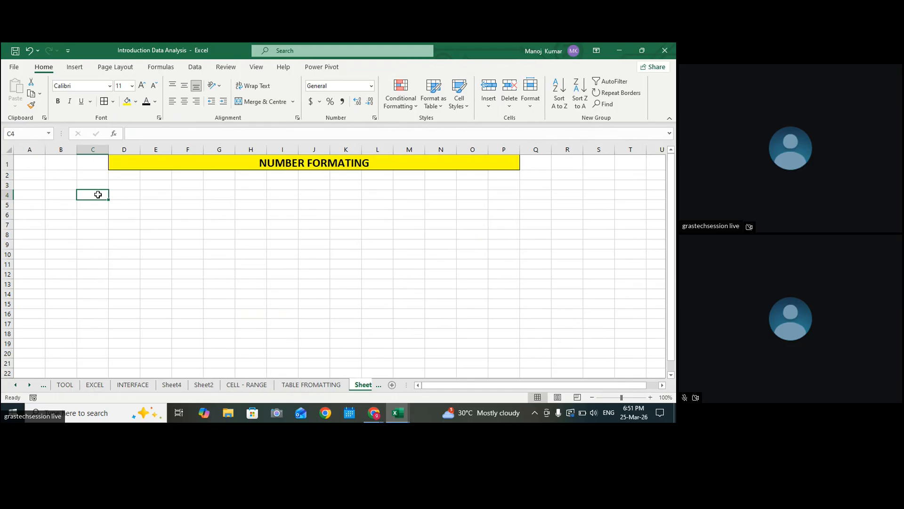
{"action": "type", "text": "E"}
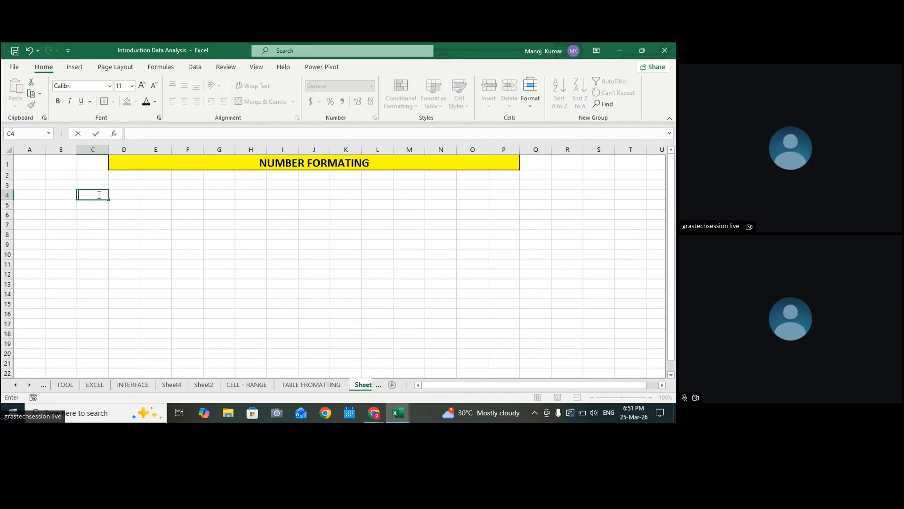
{"action": "type", "text": "xt"}
{"action": "left_click", "coordinate": [187, 214]}
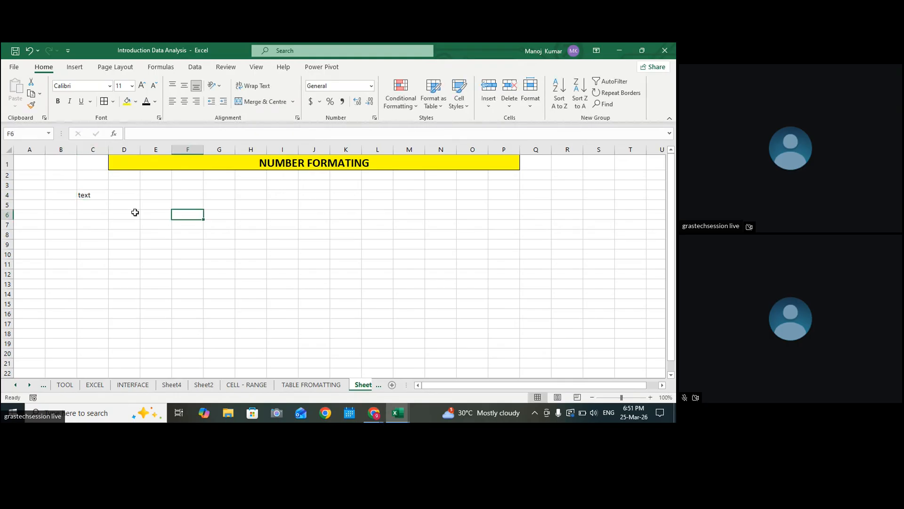
{"action": "double_click", "coordinate": [82, 195]}
{"action": "key", "text": "BackSpace"}
{"action": "type", "text": "T"}
{"action": "left_click", "coordinate": [153, 206]}
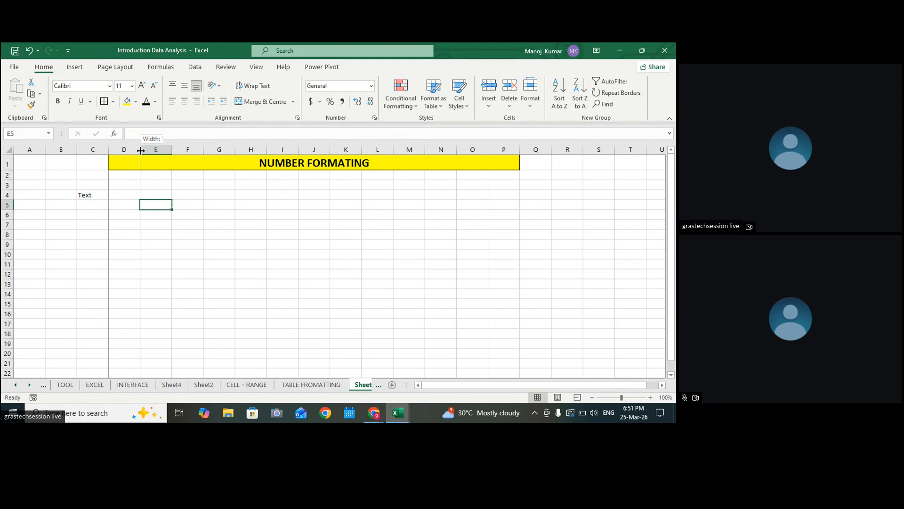
Step: Add a border around the Text label in C4
{"action": "left_click", "coordinate": [163, 194]}
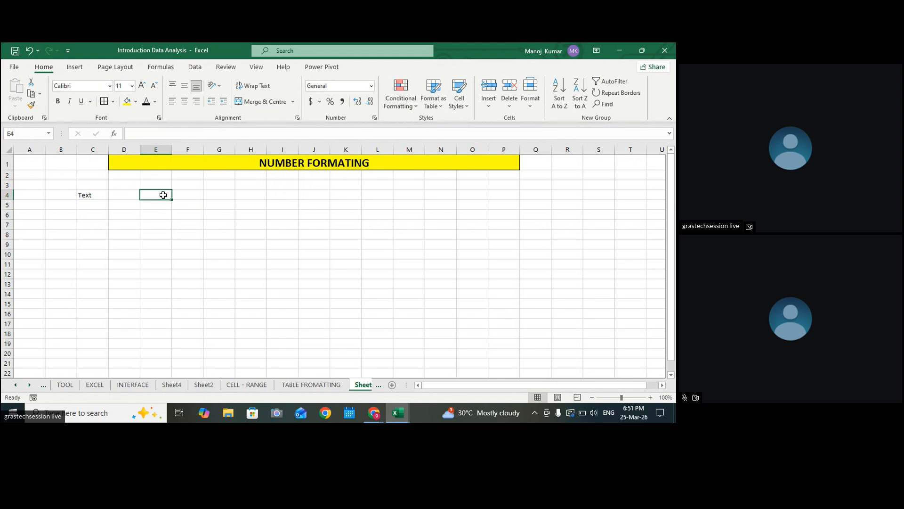
{"action": "left_click", "coordinate": [127, 194]}
{"action": "left_click", "coordinate": [164, 198]}
{"action": "left_click", "coordinate": [92, 193]}
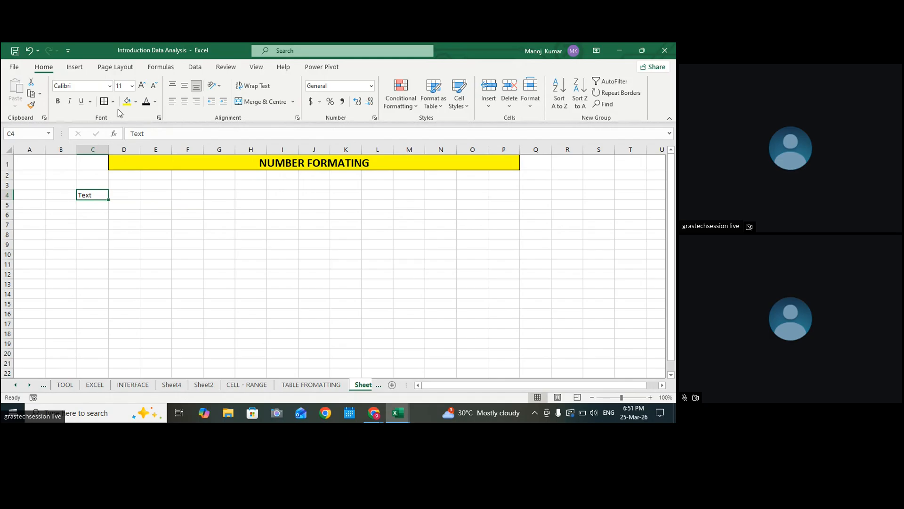
{"action": "left_click", "coordinate": [131, 203]}
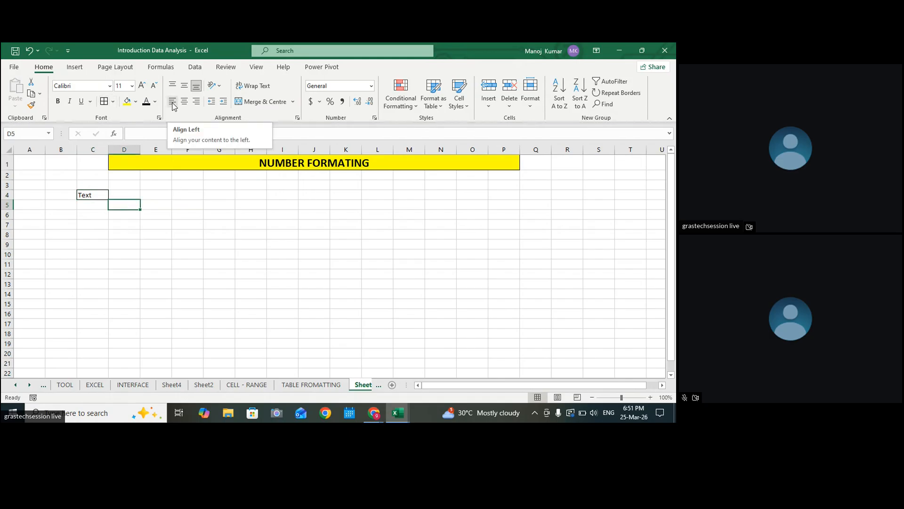
Step: Widen column C slightly and column E more noticeably
{"action": "left_click", "coordinate": [90, 195]}
{"action": "left_click_drag", "start_coordinate": [109, 150], "coordinate": [115, 151]}
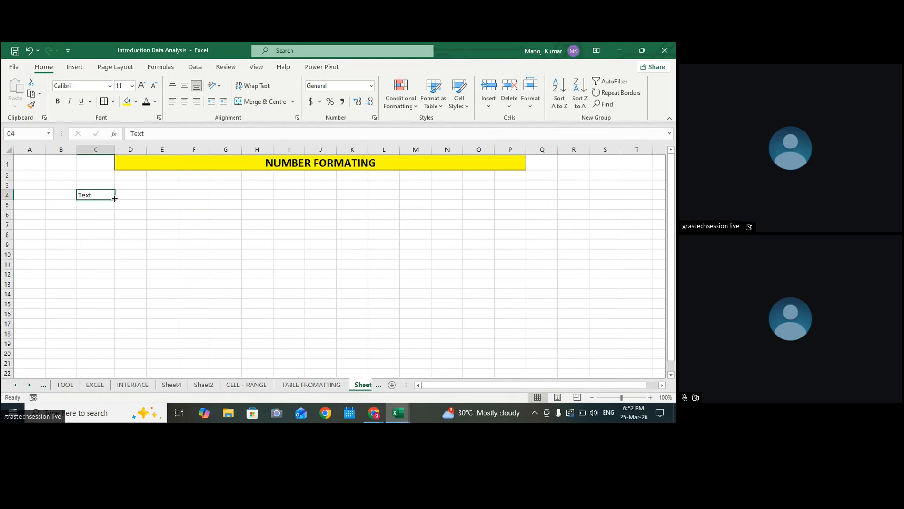
{"action": "left_click", "coordinate": [170, 194]}
{"action": "left_click_drag", "start_coordinate": [177, 150], "coordinate": [201, 149]}
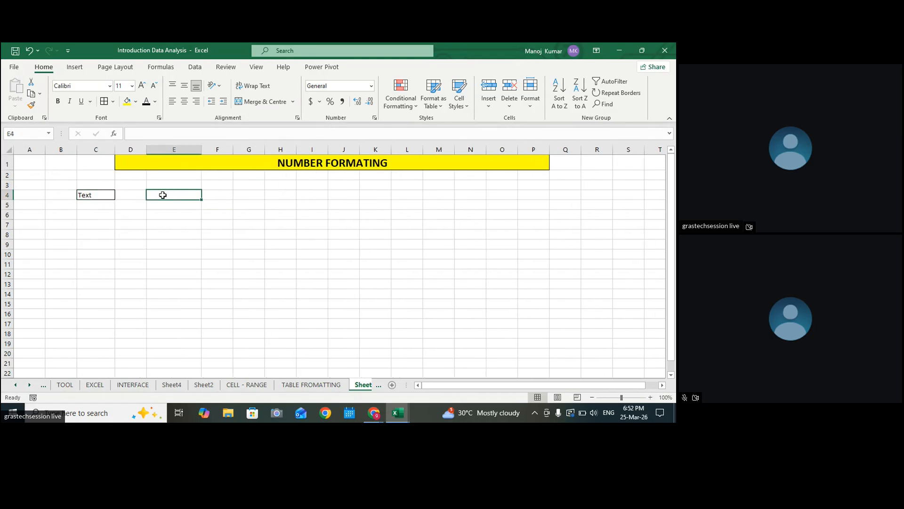
Step: Enter the sample text EXCEL in E4 and its alignment note LEFT in G4
{"action": "type", "text": "EXCEL"}
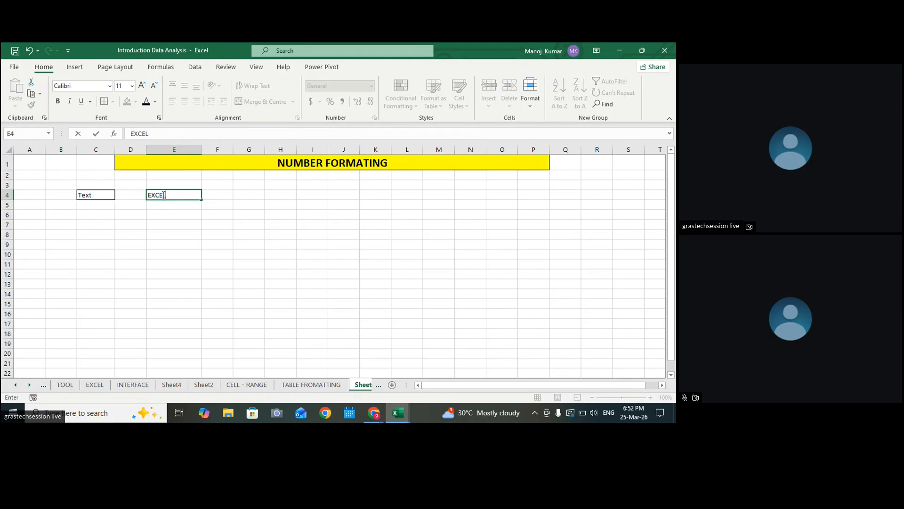
{"action": "left_click", "coordinate": [237, 217]}
{"action": "left_click", "coordinate": [250, 196]}
{"action": "type", "text": "LE"}
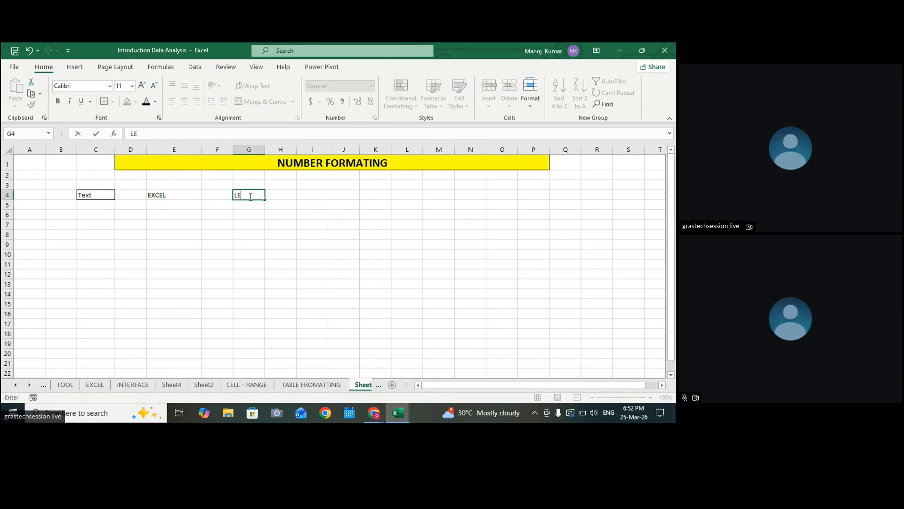
{"action": "type", "text": "FT"}
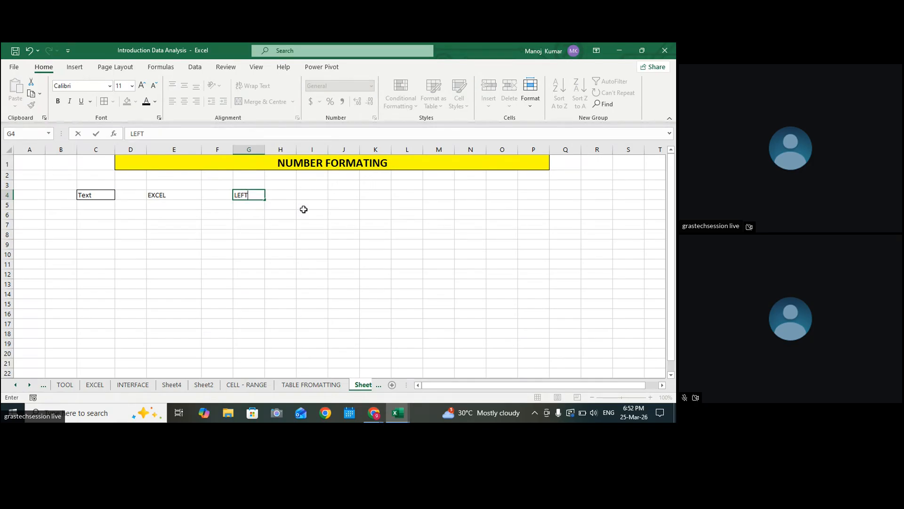
{"action": "left_click", "coordinate": [303, 208]}
{"action": "left_click", "coordinate": [247, 195]}
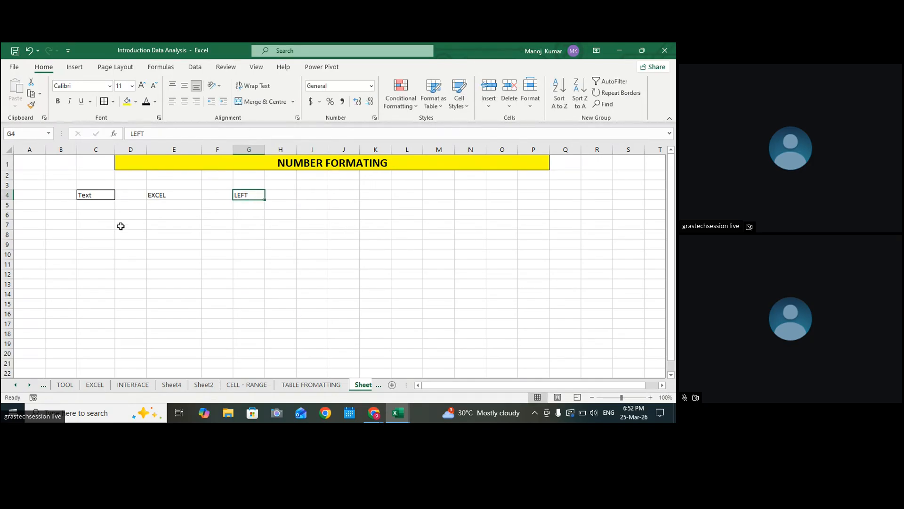
Step: Enter the label NUMBER in C6 and the sample value 100 in E6
{"action": "left_click_drag", "start_coordinate": [121, 226], "coordinate": [83, 222]}
{"action": "left_click", "coordinate": [89, 216]}
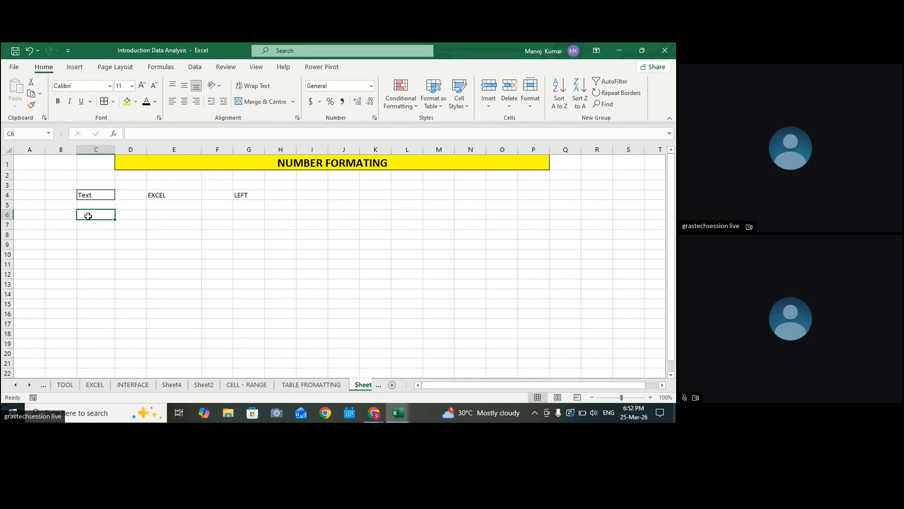
{"action": "type", "text": "NUMBER"}
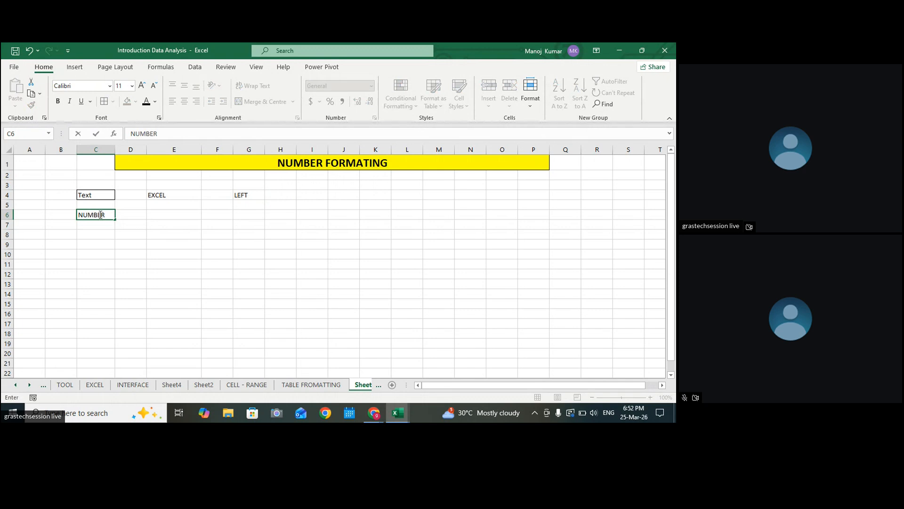
{"action": "left_click", "coordinate": [163, 214]}
{"action": "type", "text": "100"}
{"action": "left_click", "coordinate": [259, 234]}
Step: Enter the decimal sample 23.45 in E7 and the alignment note RIGHT in G6
{"action": "left_click", "coordinate": [174, 218]}
{"action": "left_click", "coordinate": [173, 225]}
{"action": "type", "text": "23."}
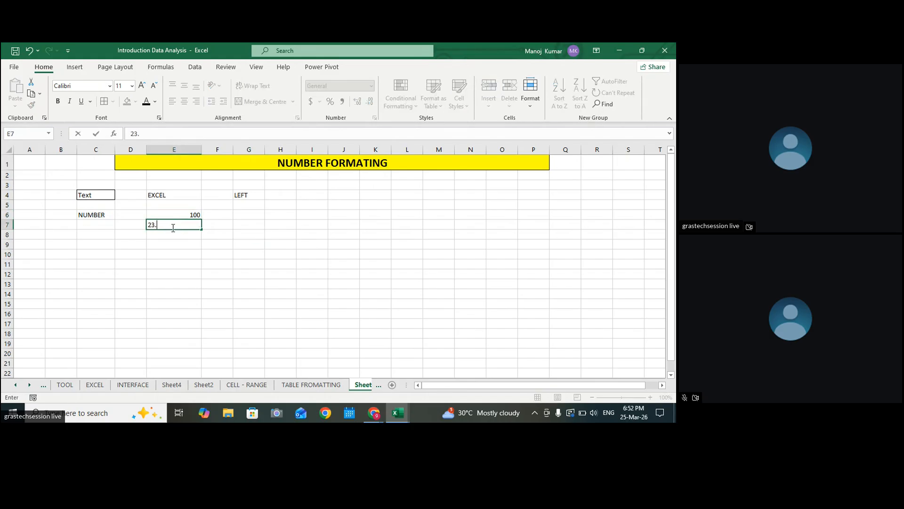
{"action": "type", "text": "45"}
{"action": "left_click", "coordinate": [253, 214]}
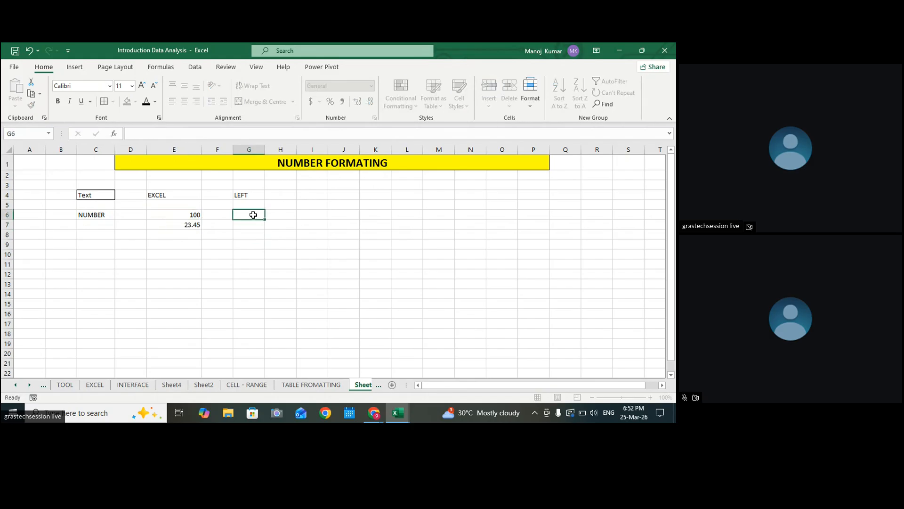
{"action": "type", "text": "RIGHT"}
{"action": "left_click", "coordinate": [339, 250]}
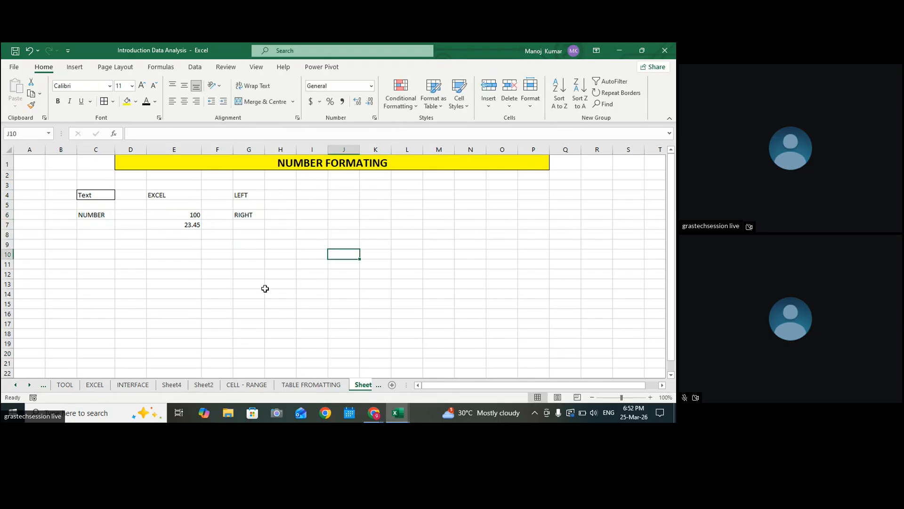
Step: Enter the label BOOLEAN in C8
{"action": "left_click", "coordinate": [86, 237]}
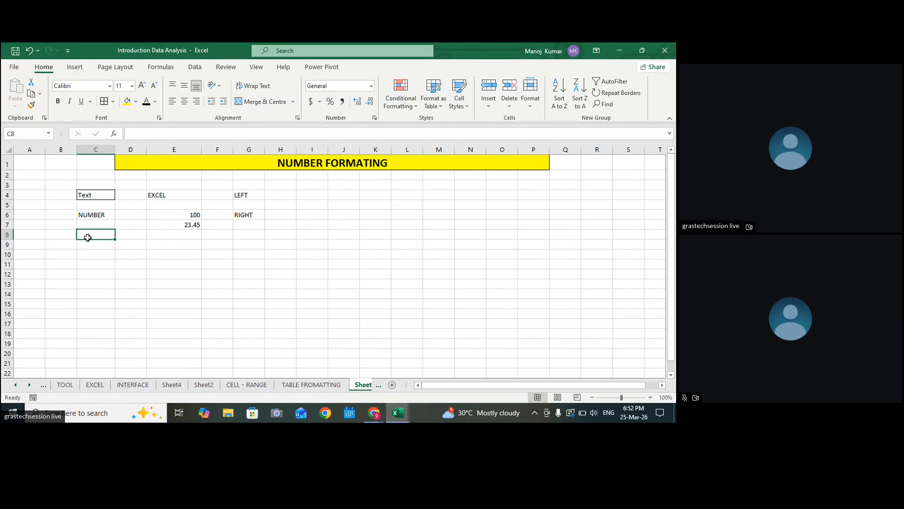
{"action": "type", "text": "BO"}
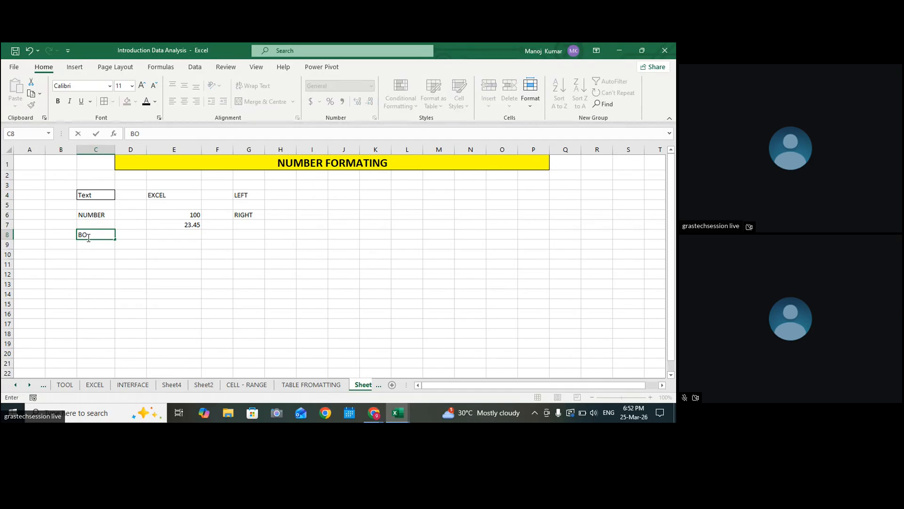
{"action": "type", "text": "OLEN"}
{"action": "type", "text": "A"}
{"action": "left_click", "coordinate": [176, 244]}
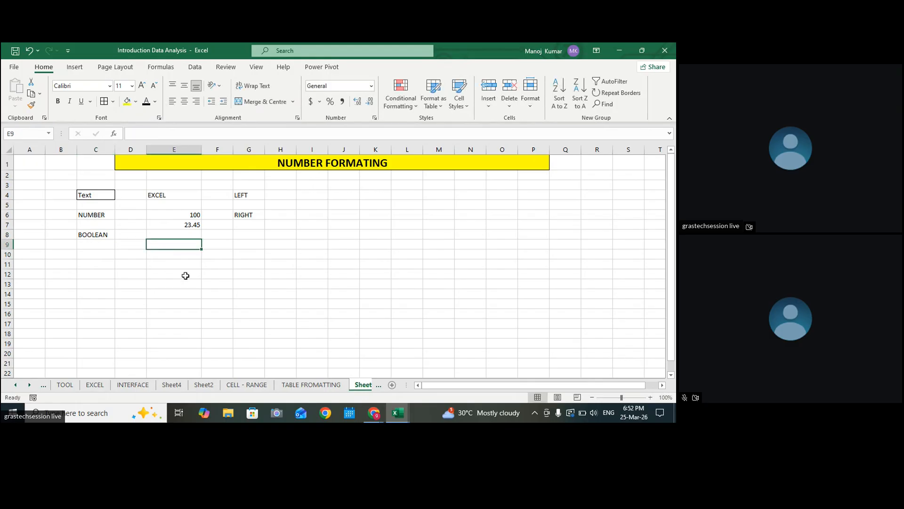
Step: Move the BOOLEAN label from C8 down to C9
{"action": "left_click", "coordinate": [218, 236]}
{"action": "left_click", "coordinate": [96, 238]}
{"action": "left_click_drag", "start_coordinate": [97, 240], "coordinate": [98, 245]}
{"action": "left_click", "coordinate": [240, 247]}
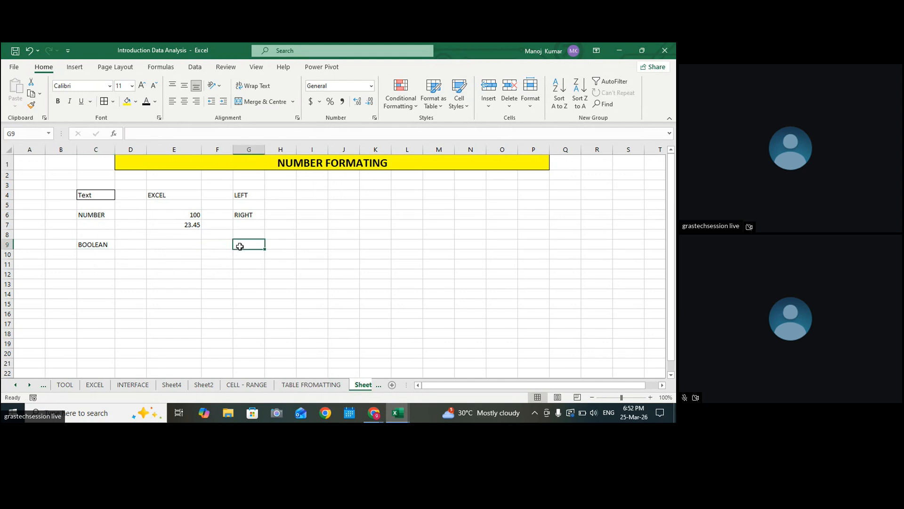
Step: Enter the boolean sample values TRUE in E9 and FALSE in E10
{"action": "left_click", "coordinate": [188, 243]}
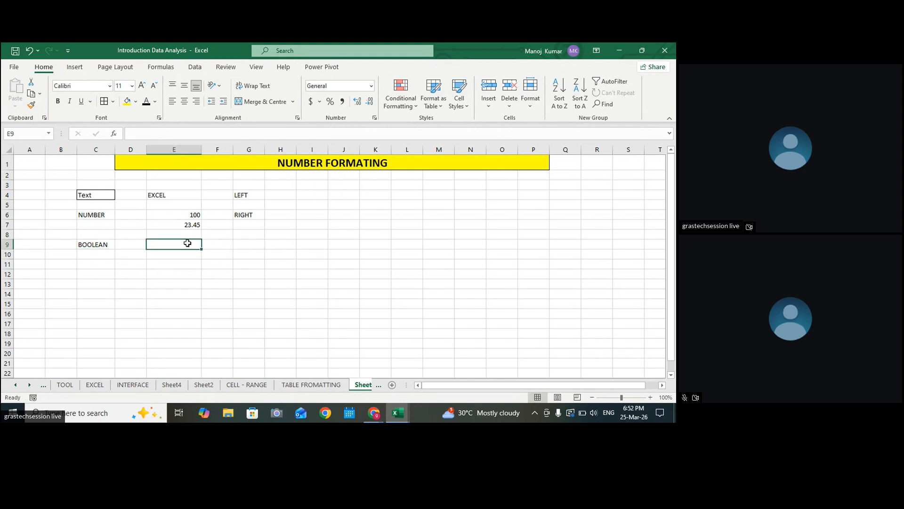
{"action": "type", "text": "TRUE"}
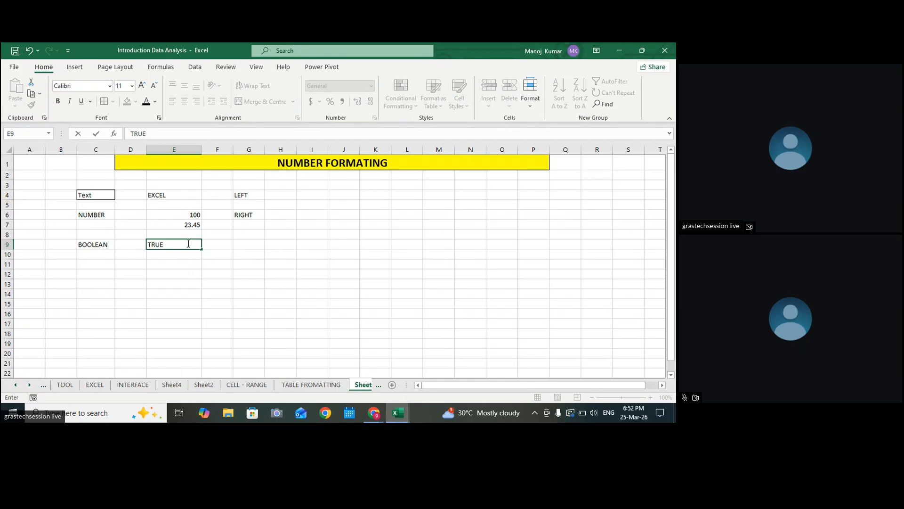
{"action": "key", "text": "Return"}
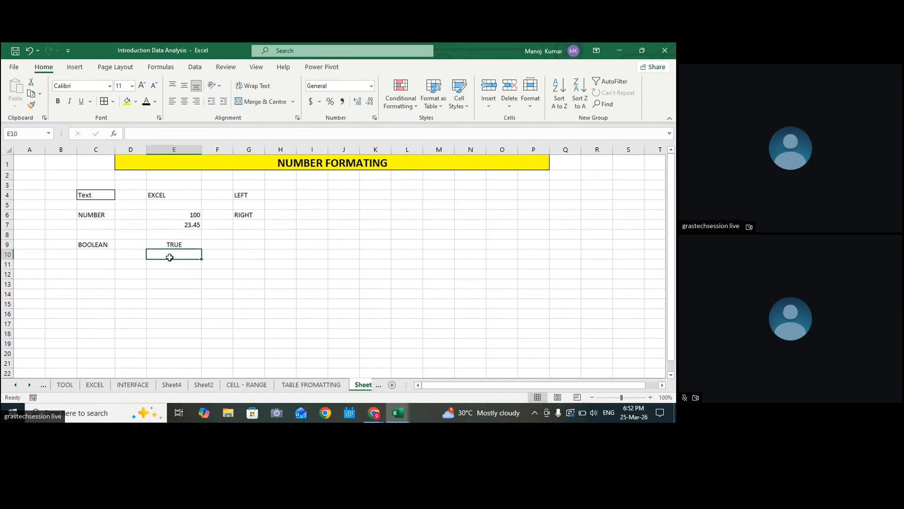
{"action": "type", "text": "F"}
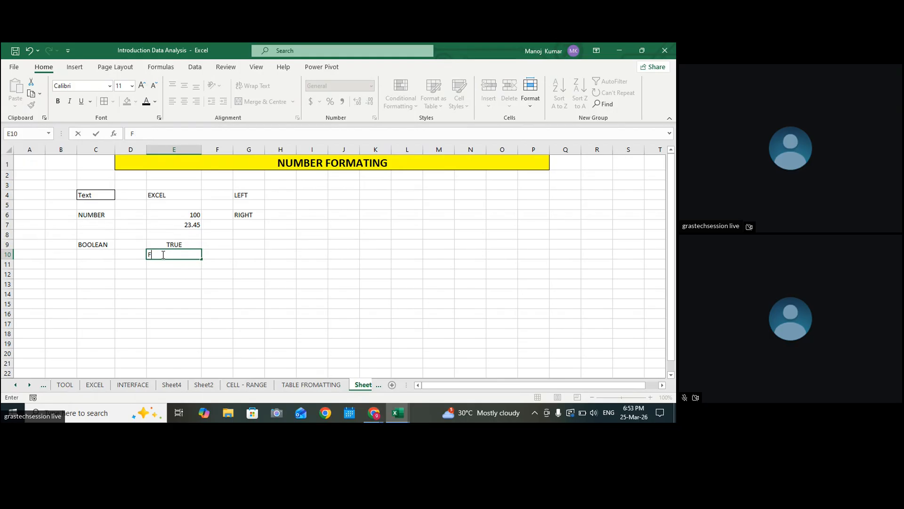
{"action": "type", "text": "LALSE"}
{"action": "left_click", "coordinate": [263, 284]}
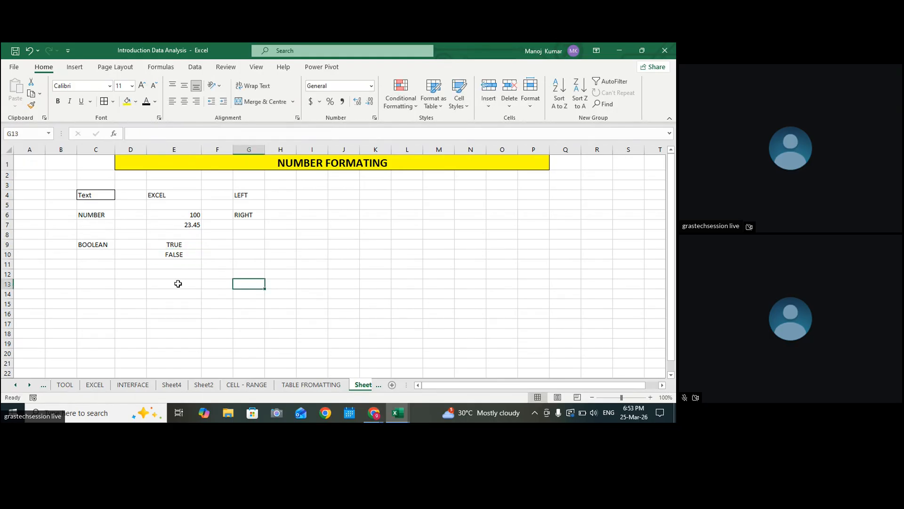
Step: Enter the alignment note MIDDLE in G9 for the BOOLEAN row
{"action": "left_click_drag", "start_coordinate": [176, 245], "coordinate": [174, 255]}
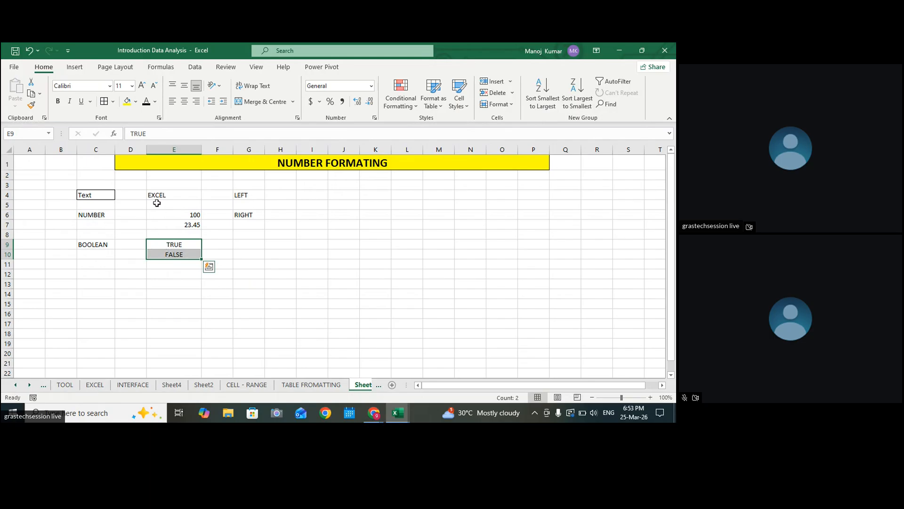
{"action": "left_click", "coordinate": [87, 195]}
{"action": "left_click", "coordinate": [156, 194]}
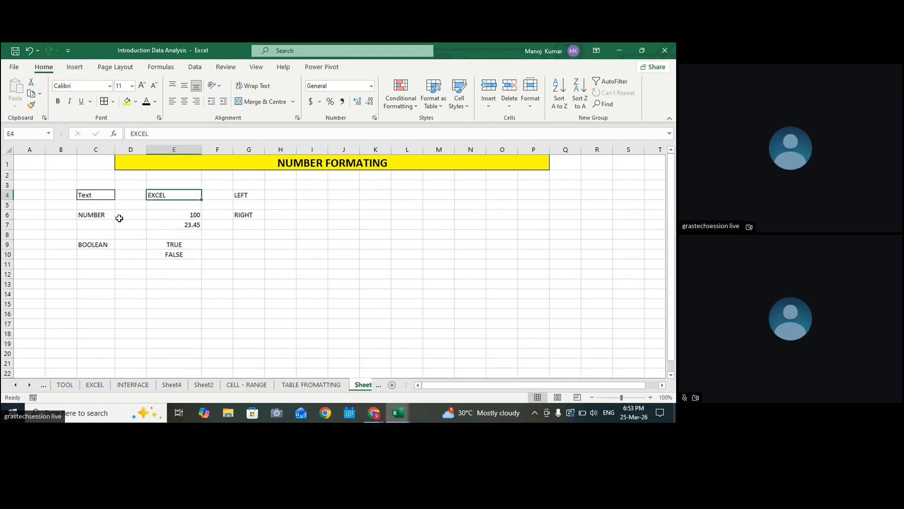
{"action": "left_click", "coordinate": [89, 215]}
{"action": "left_click", "coordinate": [241, 215]}
{"action": "left_click", "coordinate": [101, 245]}
{"action": "left_click", "coordinate": [241, 245]}
{"action": "type", "text": "MID"}
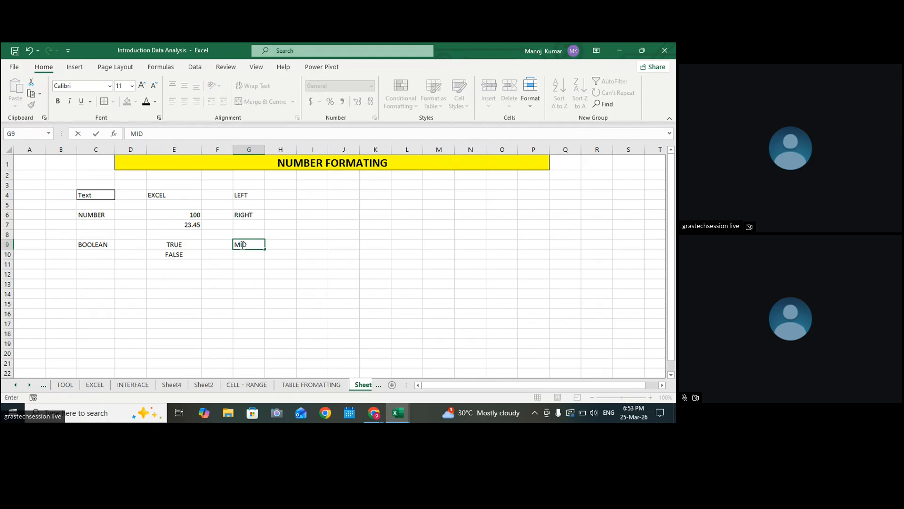
{"action": "type", "text": "DLE"}
{"action": "left_click", "coordinate": [462, 255]}
Step: Add all borders to the BOOLEAN and NUMBER labels in C9 and C6 and to the TRUE/FALSE cells E9:E10
{"action": "left_click", "coordinate": [100, 245]}
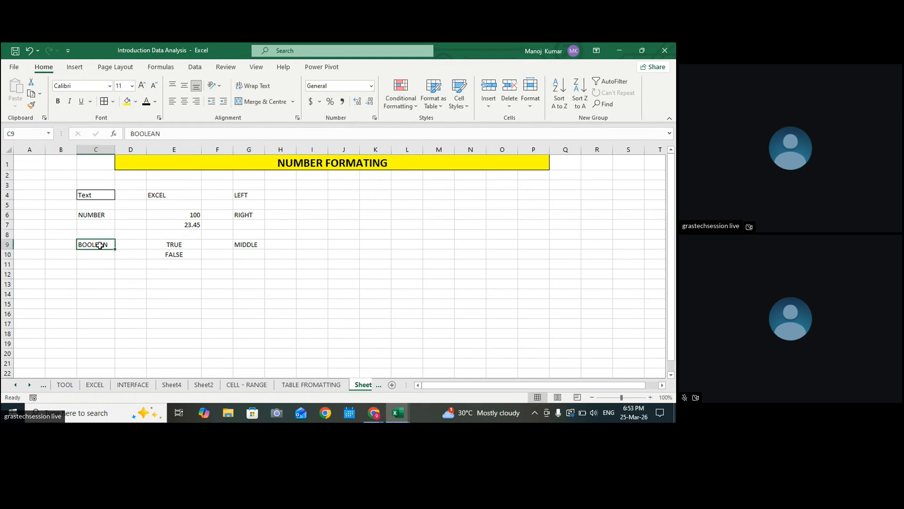
{"action": "left_click", "coordinate": [104, 101]}
{"action": "left_click", "coordinate": [92, 212]}
{"action": "left_click", "coordinate": [135, 292]}
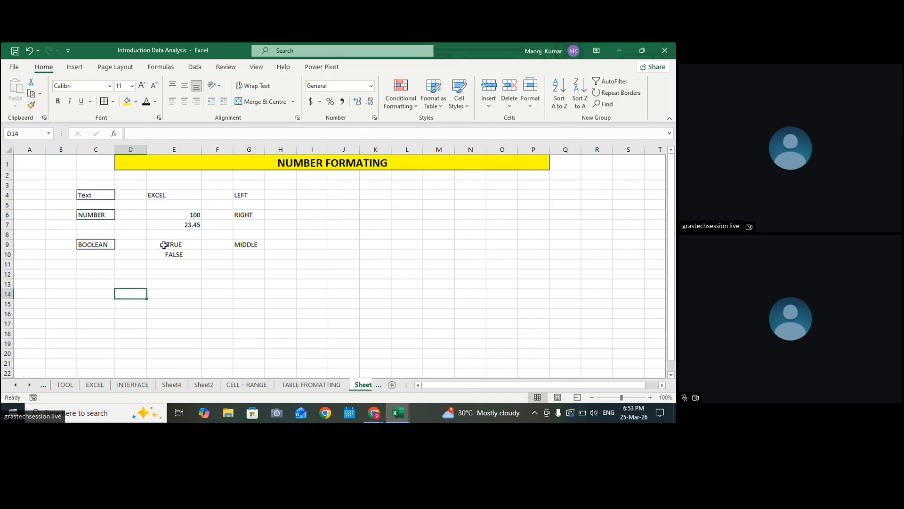
{"action": "left_click_drag", "start_coordinate": [163, 243], "coordinate": [164, 258]}
{"action": "left_click", "coordinate": [104, 101]}
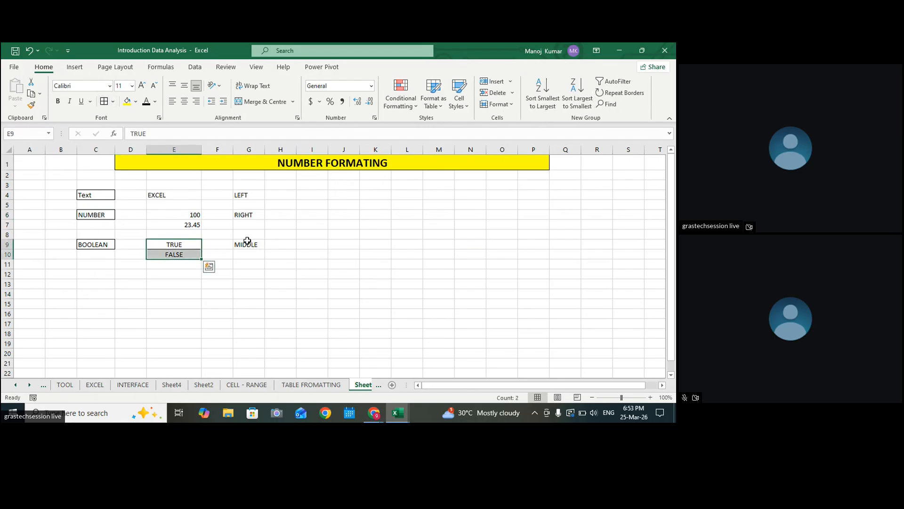
Step: Widen column G slightly and put borders around the alignment notes MIDDLE, LEFT and RIGHT
{"action": "left_click", "coordinate": [254, 243]}
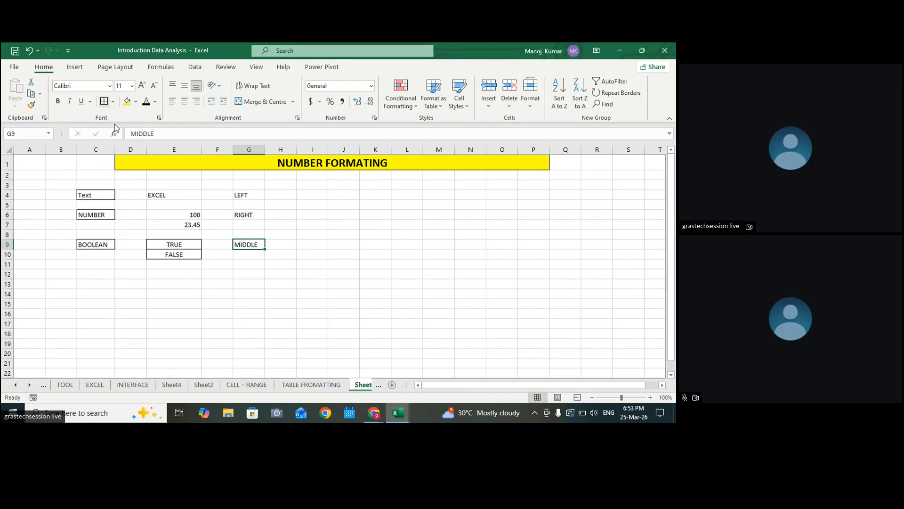
{"action": "left_click_drag", "start_coordinate": [267, 149], "coordinate": [283, 149]}
{"action": "left_click", "coordinate": [248, 195]}
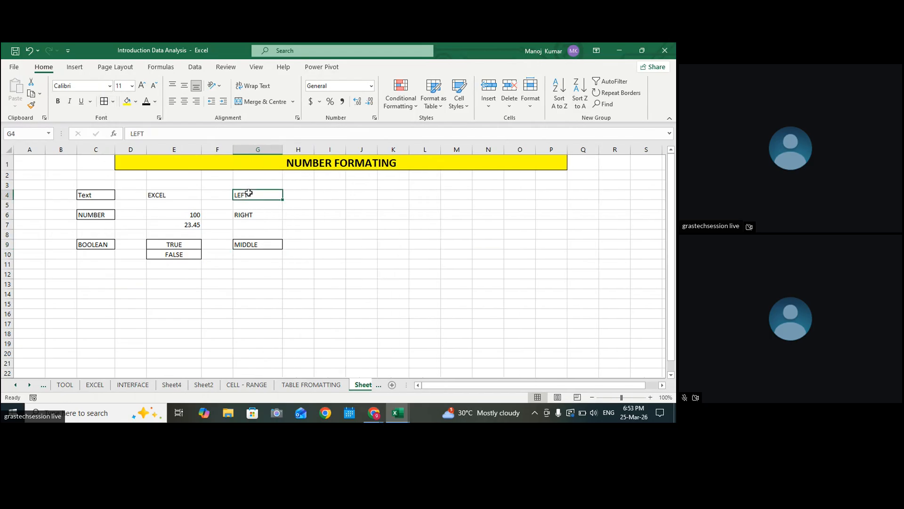
{"action": "left_click", "coordinate": [104, 101]}
{"action": "left_click", "coordinate": [268, 214]}
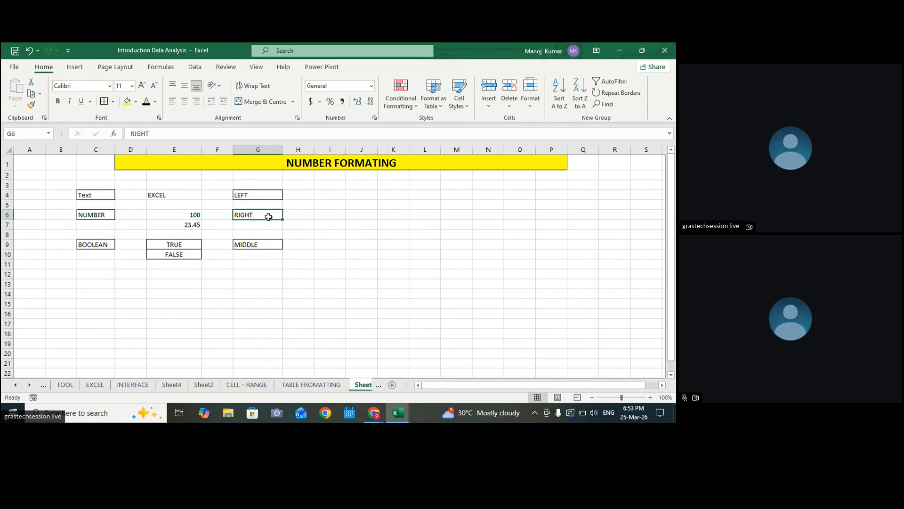
{"action": "left_click", "coordinate": [104, 101]}
{"action": "left_click", "coordinate": [88, 196]}
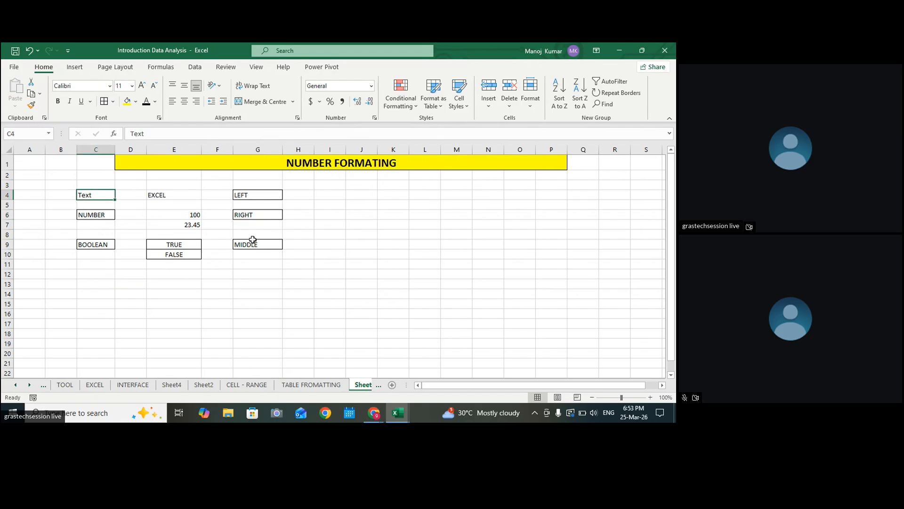
{"action": "left_click", "coordinate": [317, 228]}
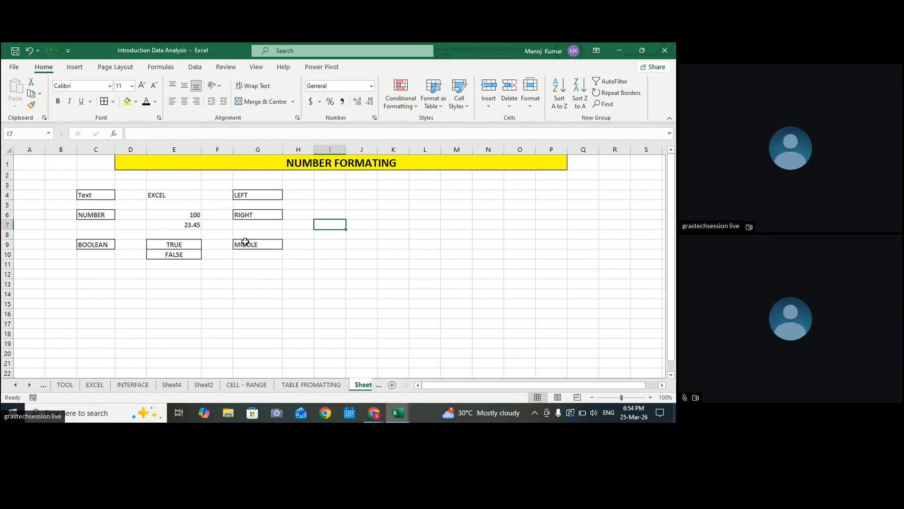
Step: Enter the column header S.NO in C12
{"action": "left_click", "coordinate": [95, 275]}
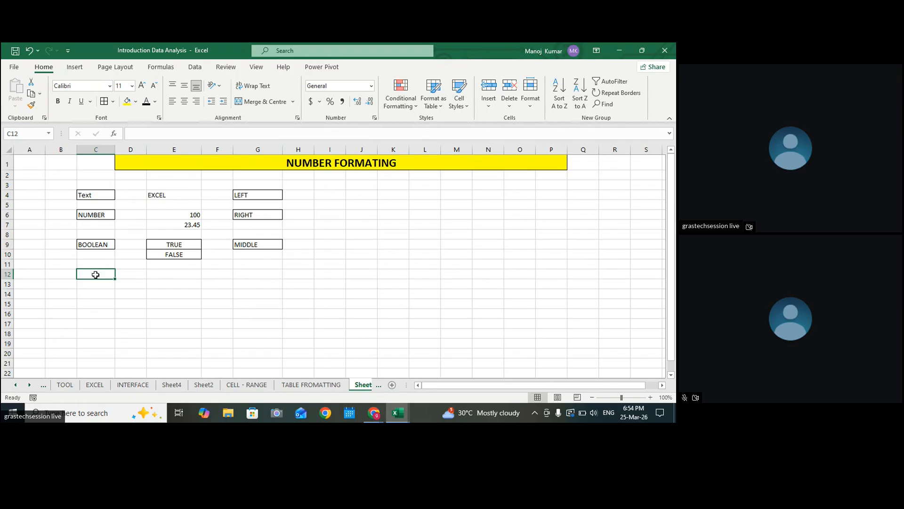
{"action": "type", "text": "s."}
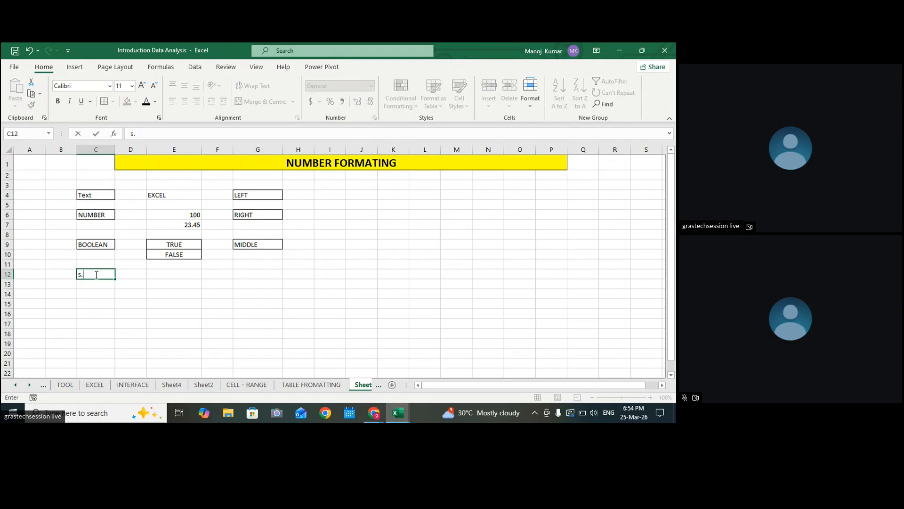
{"action": "type", "text": "NO"}
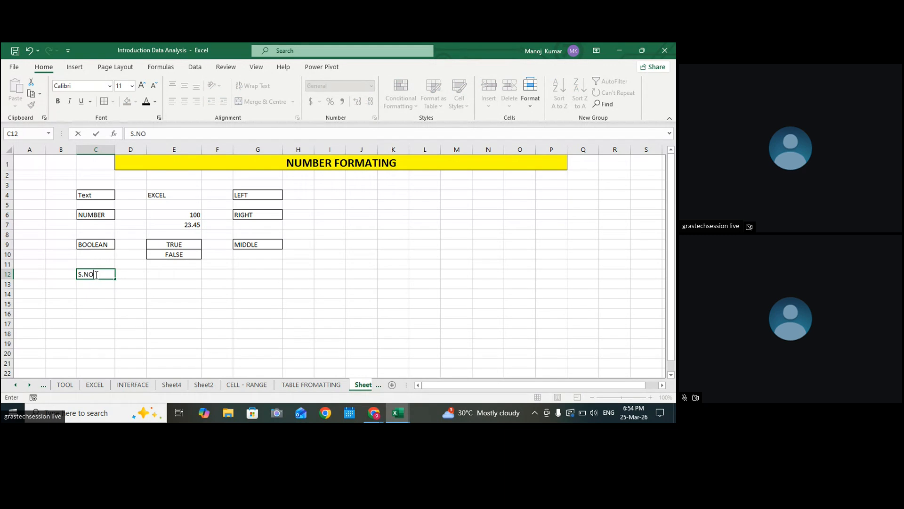
{"action": "left_click", "coordinate": [300, 270]}
Step: Enter serial numbers 1 to 4 from C13 down and fill the series to 9 in C21
{"action": "left_click", "coordinate": [98, 285]}
{"action": "type", "text": "1"}
{"action": "key", "text": "Return"}
{"action": "type", "text": "2"}
{"action": "key", "text": "Return"}
{"action": "type", "text": "3"}
{"action": "key", "text": "Return"}
{"action": "type", "text": "4"}
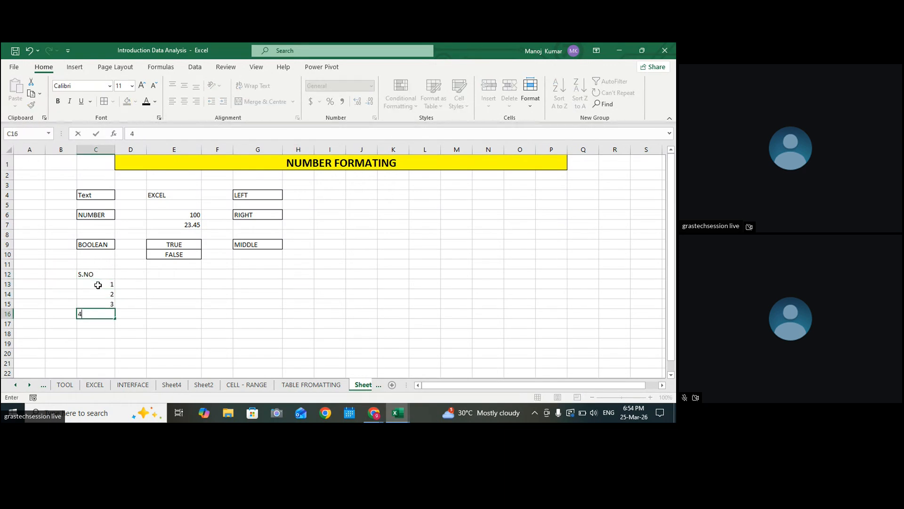
{"action": "left_click", "coordinate": [256, 322]}
{"action": "mouse_move", "coordinate": [97, 282]}
{"action": "left_mouse_down"}
{"action": "mouse_move", "coordinate": [114, 346]}
{"action": "mouse_move", "coordinate": [104, 298]}
{"action": "left_mouse_up"}
Step: Enter the column header Month in D12
{"action": "left_click", "coordinate": [130, 209]}
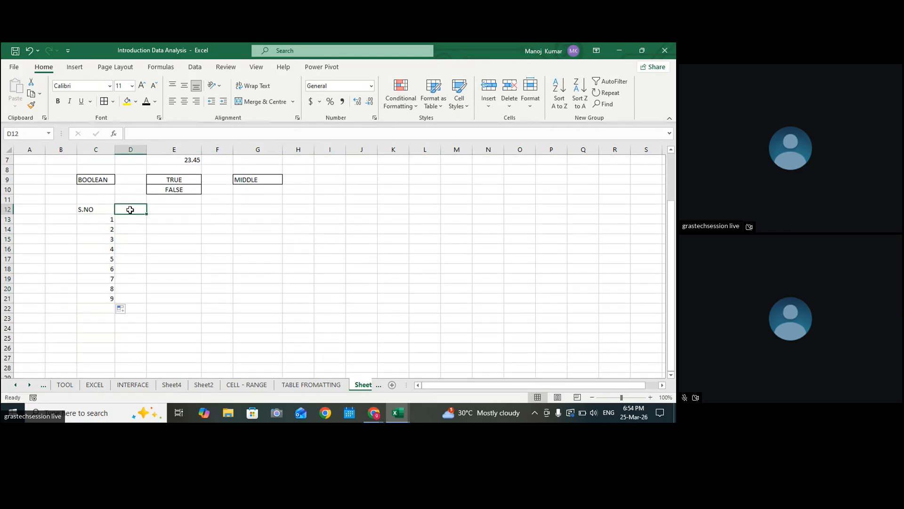
{"action": "type", "text": "mONTH"}
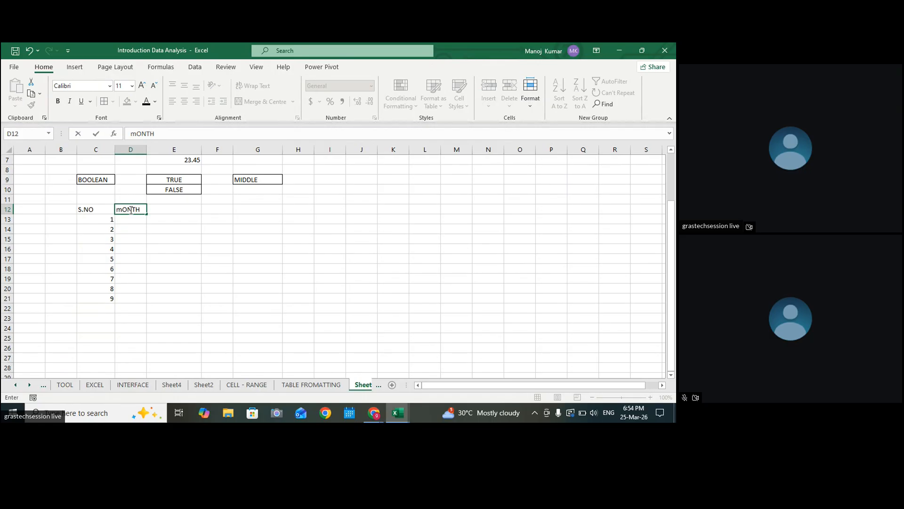
{"action": "left_click", "coordinate": [323, 286]}
{"action": "left_click", "coordinate": [130, 220]}
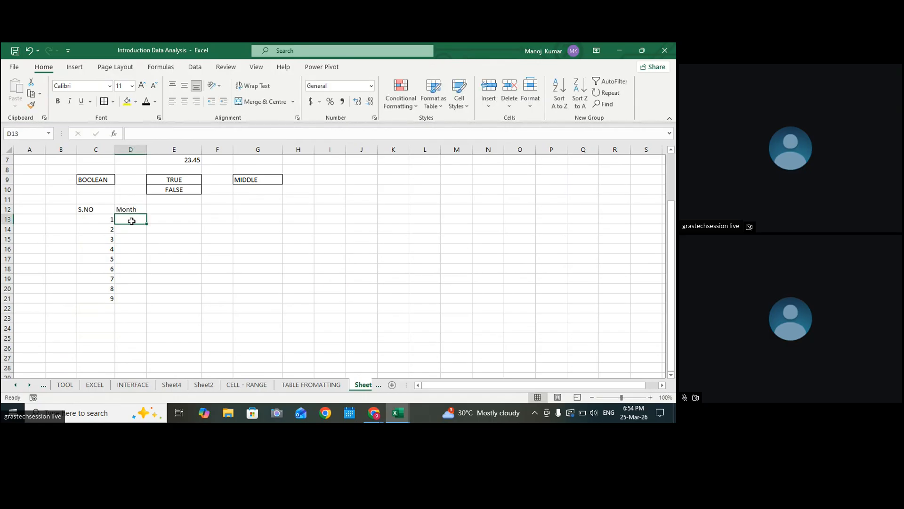
Step: Extend the serial number series under S.NO down to 12 in C24
{"action": "left_click", "coordinate": [100, 209]}
{"action": "left_click_drag", "start_coordinate": [101, 209], "coordinate": [116, 337]}
{"action": "left_click", "coordinate": [113, 299]}
Step: Enter JAN in D13 and fill the month names down to DEC in D24
{"action": "left_click", "coordinate": [135, 218]}
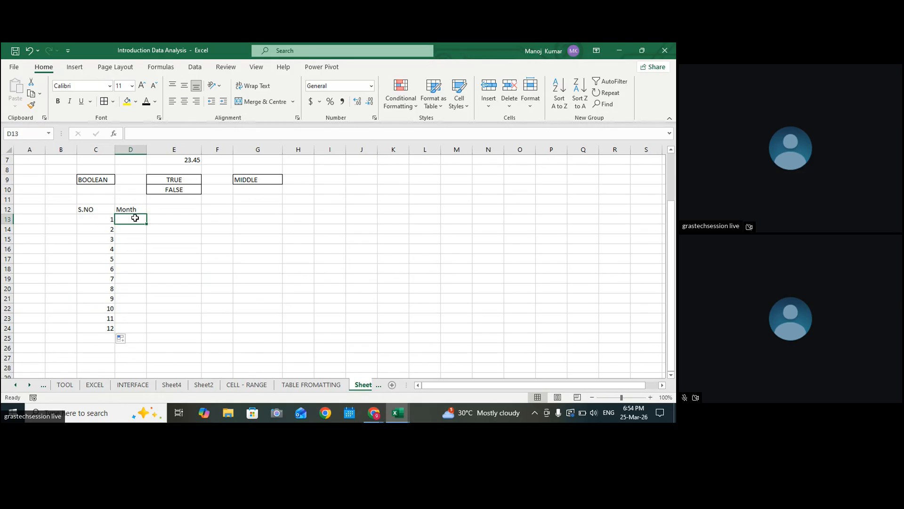
{"action": "type", "text": "JAN"}
{"action": "left_click", "coordinate": [262, 260]}
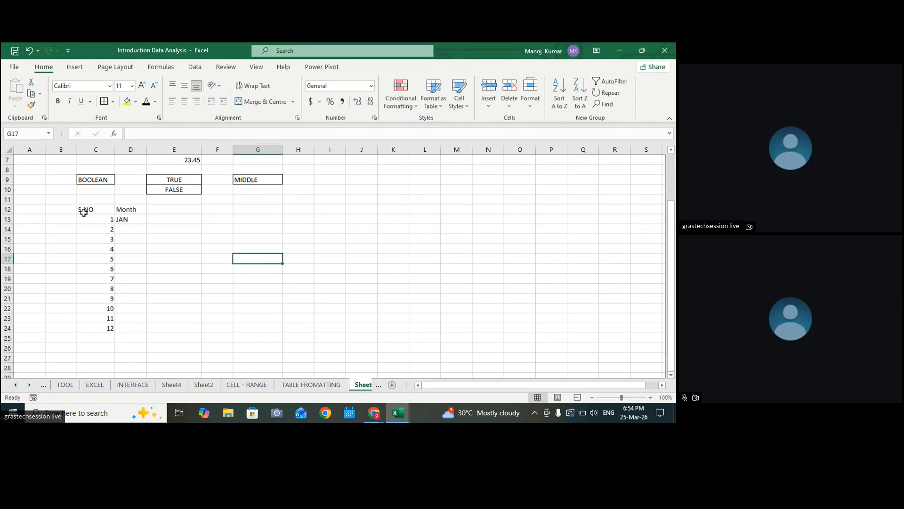
{"action": "left_click", "coordinate": [122, 218]}
{"action": "left_click_drag", "start_coordinate": [148, 224], "coordinate": [148, 336]}
Step: Apply all borders to the S.NO and Month table in C12:D24
{"action": "left_click_drag", "start_coordinate": [101, 208], "coordinate": [130, 327]}
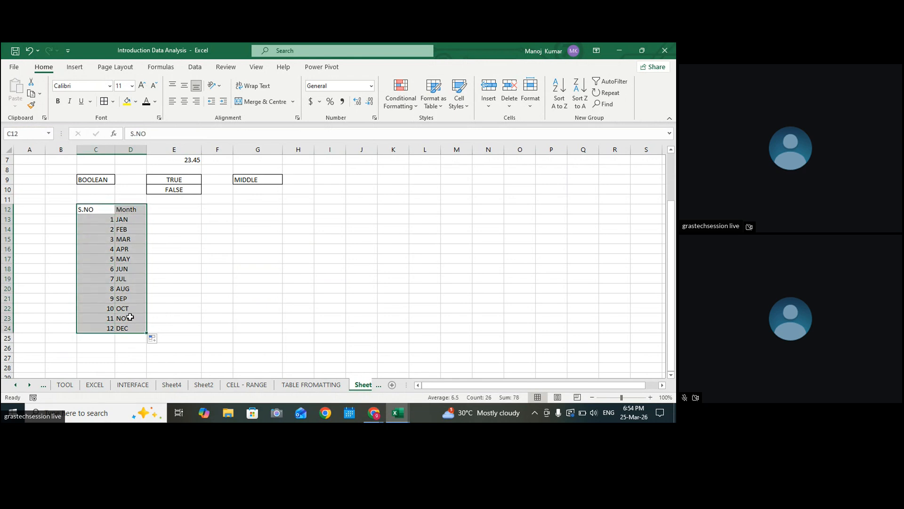
{"action": "left_click", "coordinate": [105, 100]}
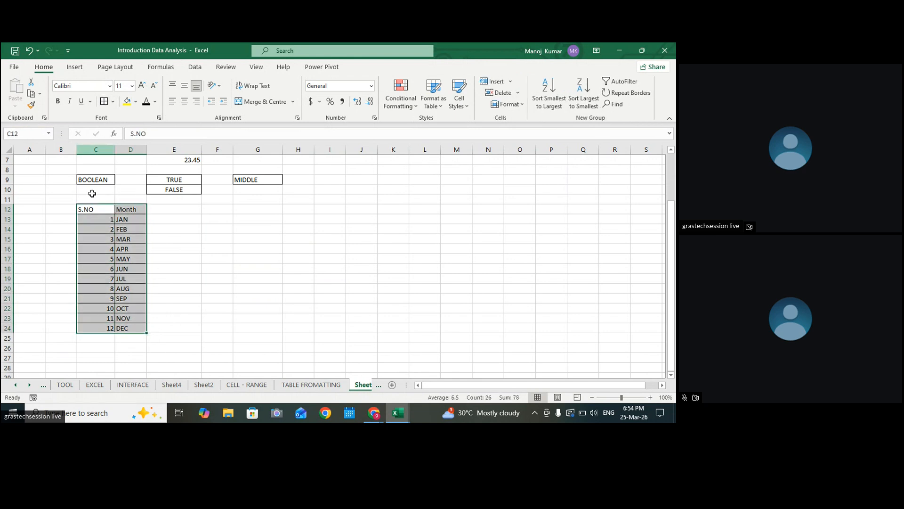
{"action": "left_click", "coordinate": [166, 212]}
{"action": "left_click", "coordinate": [132, 220]}
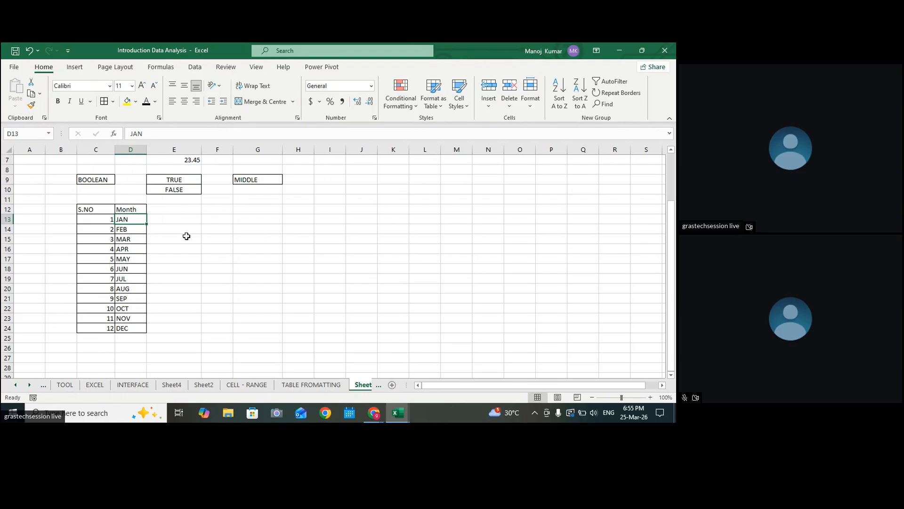
Step: Enter the column header SALES in E12
{"action": "left_click", "coordinate": [163, 205]}
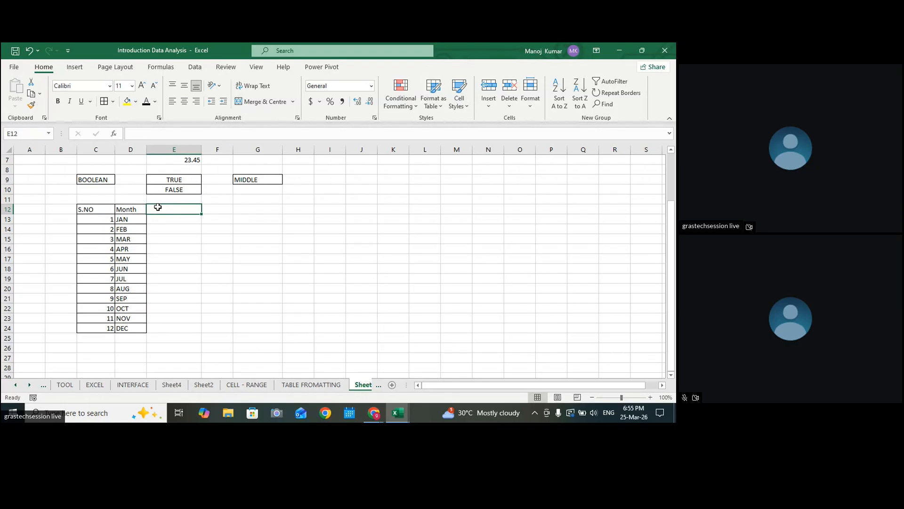
{"action": "type", "text": "SLNO"}
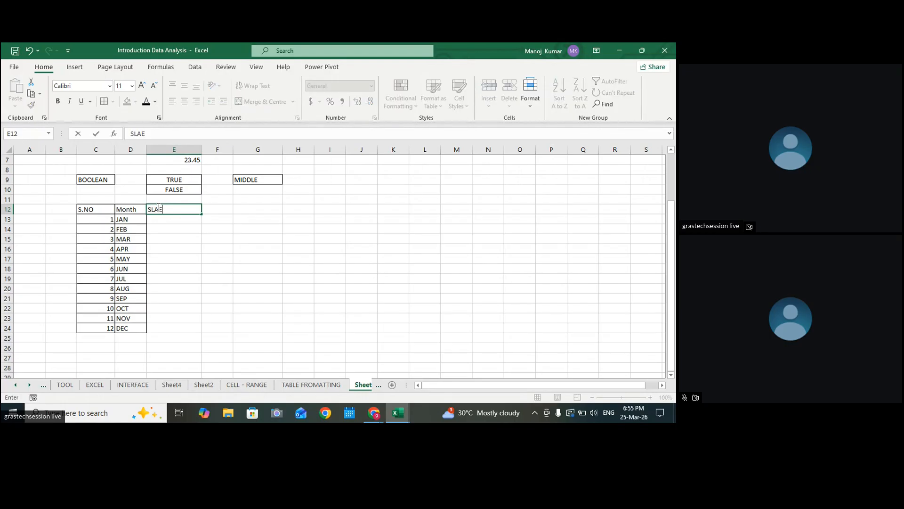
{"action": "key", "text": "BackSpace"}
{"action": "key", "text": "BackSpace"}
{"action": "key", "text": "BackSpace"}
{"action": "type", "text": "ALES"}
{"action": "left_click", "coordinate": [287, 230]}
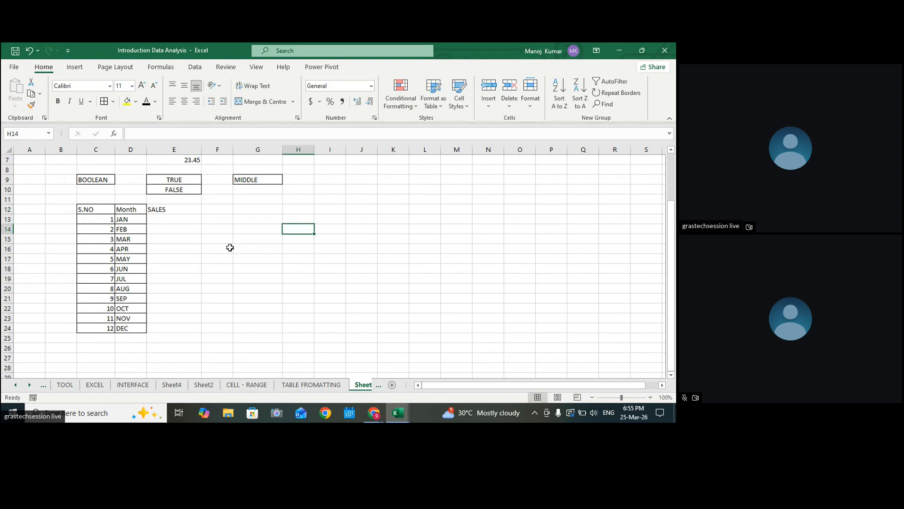
{"action": "left_click_drag", "start_coordinate": [105, 208], "coordinate": [162, 212]}
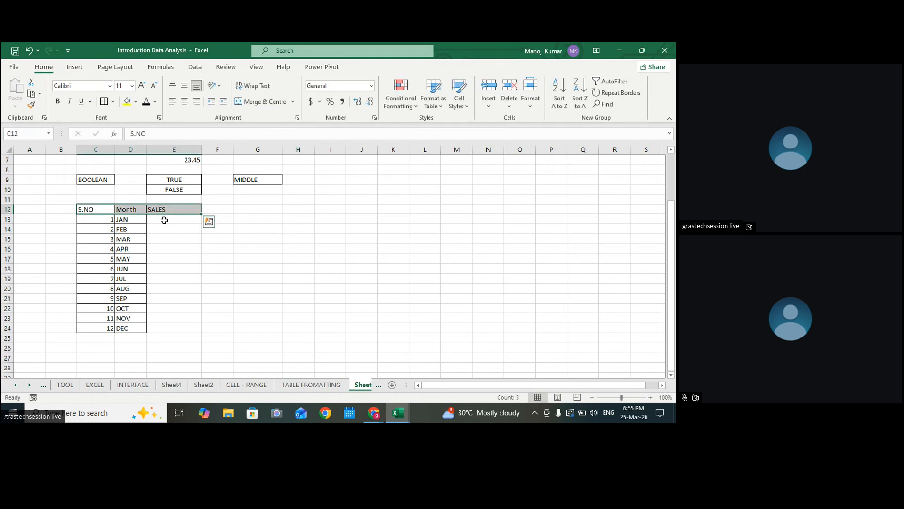
Step: Enter the sales figures 100, 120 and 140 in E13:E15 and fill the series down to E24
{"action": "left_click", "coordinate": [163, 218]}
{"action": "type", "text": "10"}
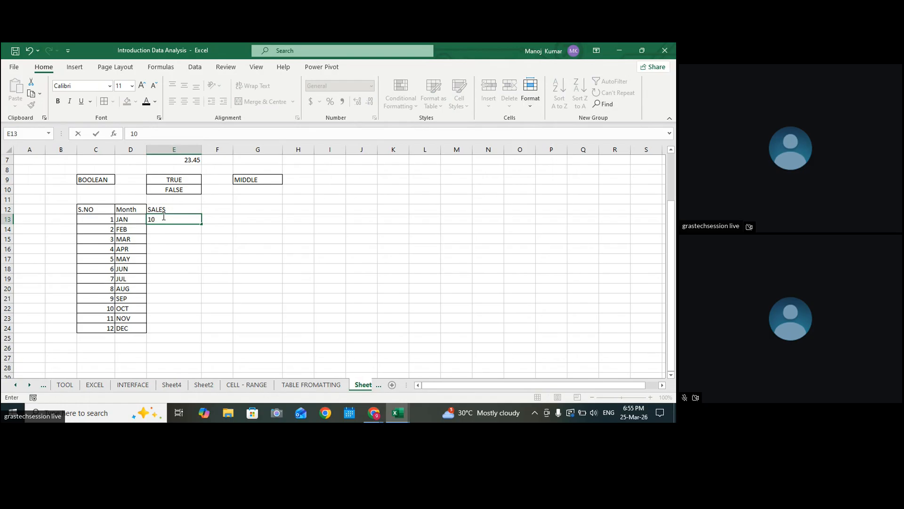
{"action": "type", "text": "0"}
{"action": "key", "text": "Return"}
{"action": "type", "text": "120"}
{"action": "key", "text": "Return"}
{"action": "type", "text": "140"}
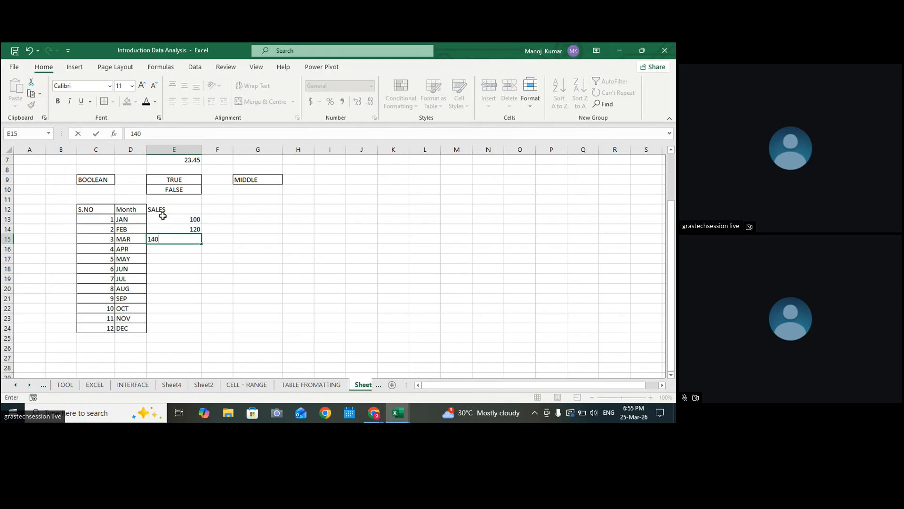
{"action": "left_click", "coordinate": [273, 242]}
{"action": "left_click_drag", "start_coordinate": [194, 220], "coordinate": [195, 330]}
Step: Apply all borders to the S.NO, Month and SALES table in C12:E24
{"action": "left_click_drag", "start_coordinate": [92, 209], "coordinate": [188, 329]}
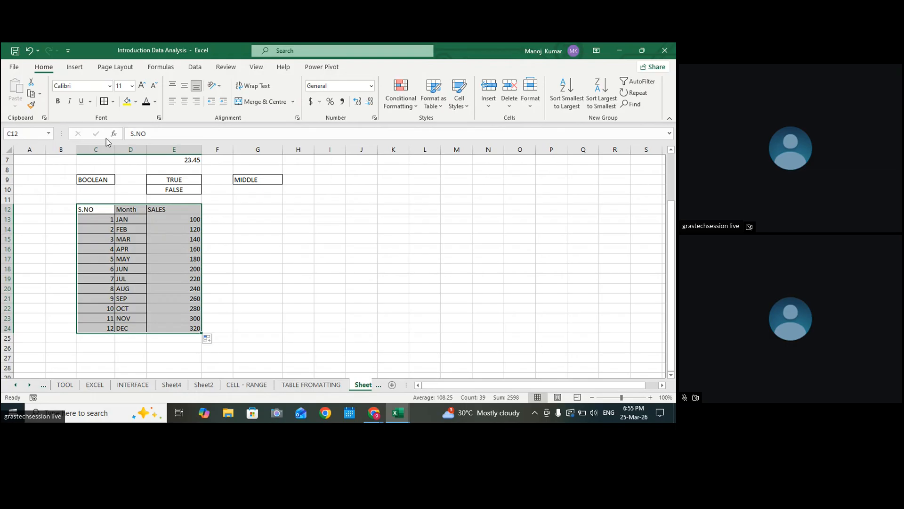
{"action": "left_click", "coordinate": [104, 101]}
{"action": "left_click", "coordinate": [295, 220]}
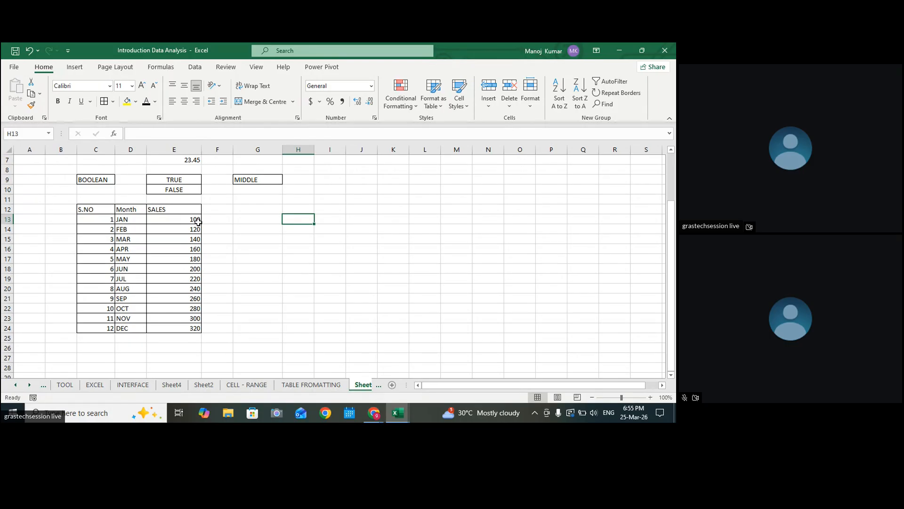
Step: Duplicate the SALES column E12:E24 into column F starting at F12 and widen column F
{"action": "left_click_drag", "start_coordinate": [171, 209], "coordinate": [167, 328]}
{"action": "left_click", "coordinate": [298, 258]}
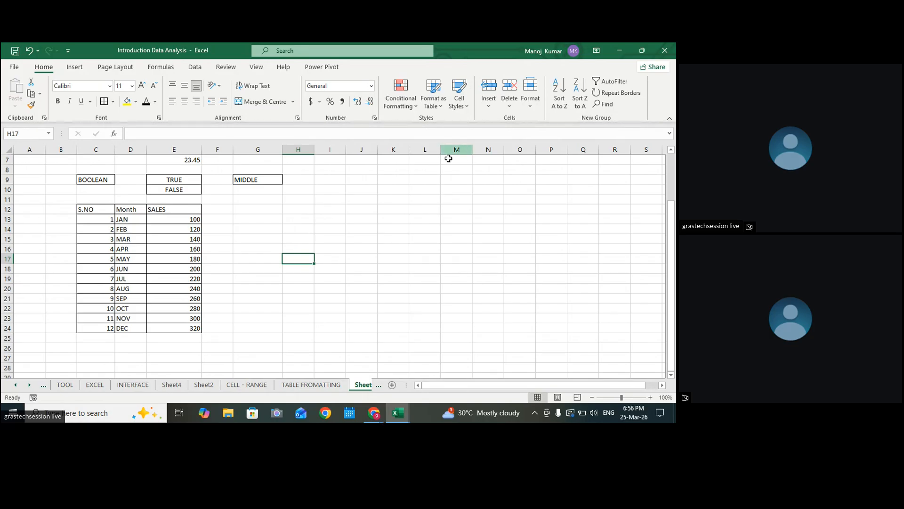
{"action": "left_click_drag", "start_coordinate": [177, 207], "coordinate": [179, 326]}
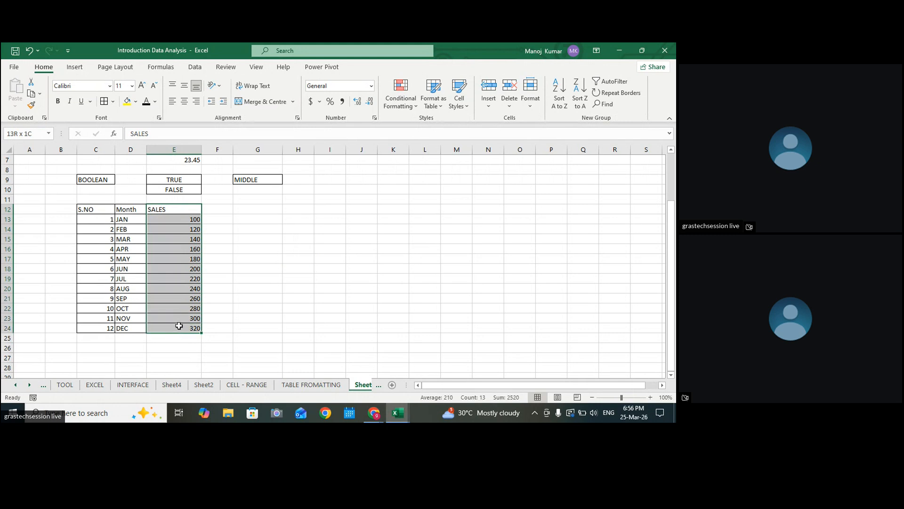
{"action": "key", "text": "ctrl+c"}
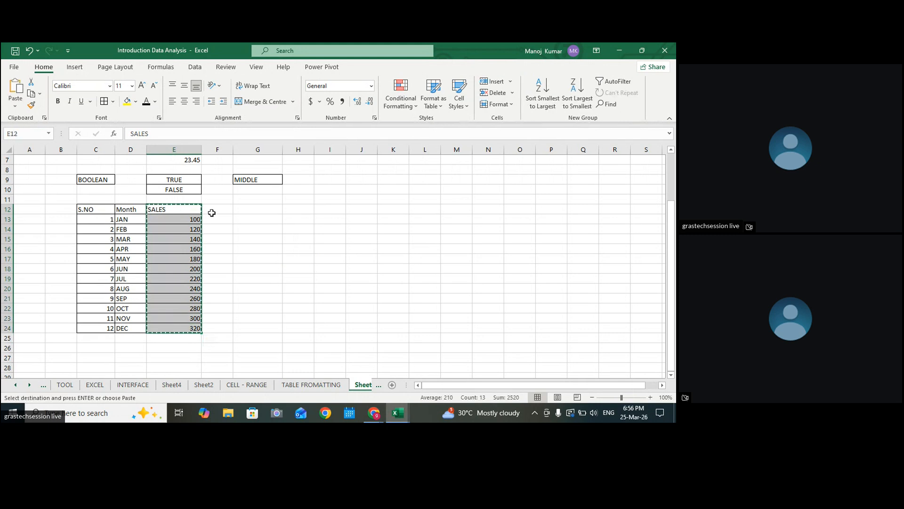
{"action": "left_click", "coordinate": [212, 213]}
{"action": "key", "text": "ctrl+v"}
{"action": "left_click_drag", "start_coordinate": [231, 149], "coordinate": [243, 149]}
{"action": "left_click", "coordinate": [174, 210]}
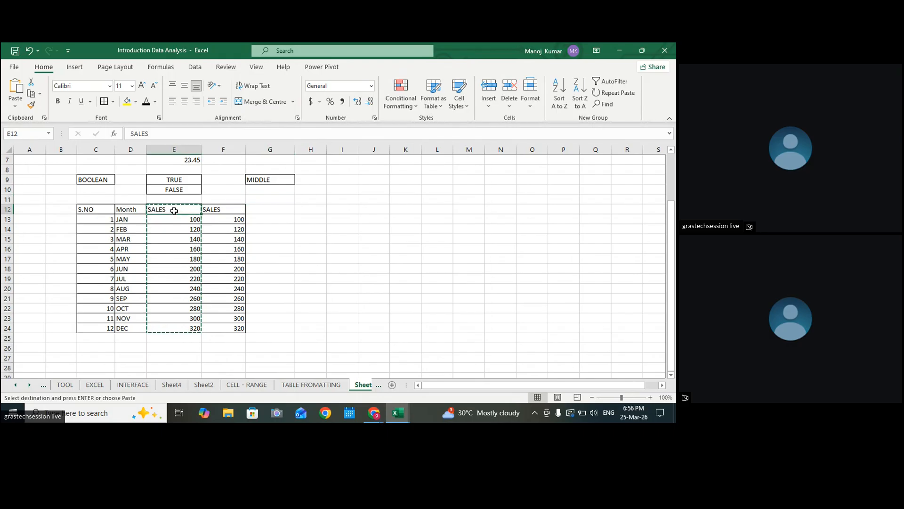
{"action": "left_click", "coordinate": [367, 217]}
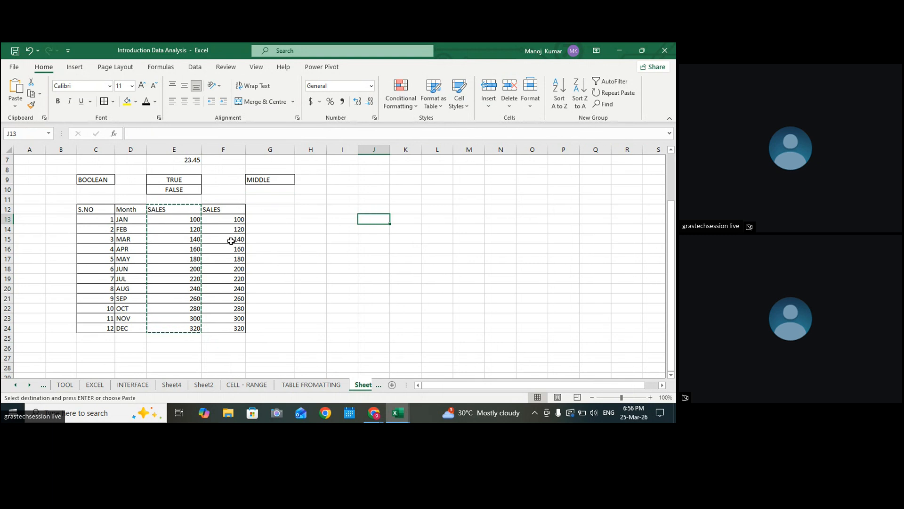
Step: Format the copied sales figures in F13:F24 as Currency
{"action": "left_click_drag", "start_coordinate": [224, 220], "coordinate": [224, 327]}
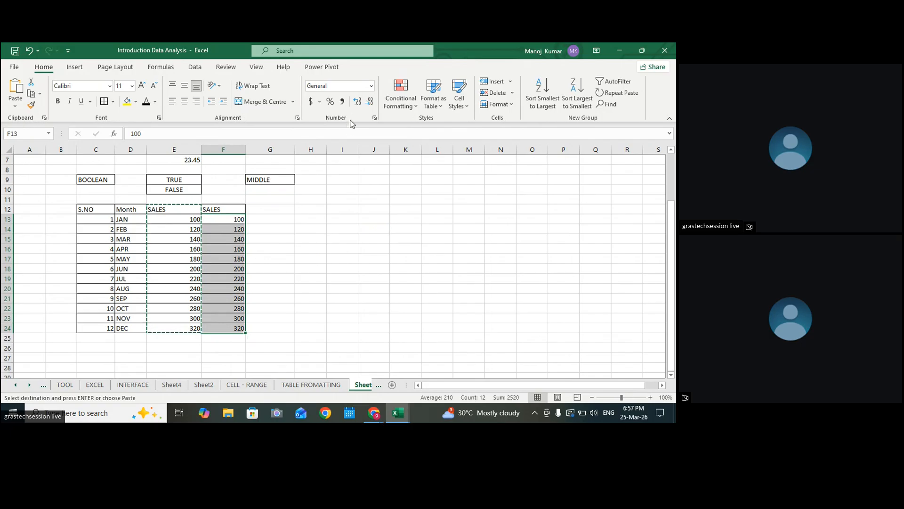
{"action": "left_click", "coordinate": [371, 86]}
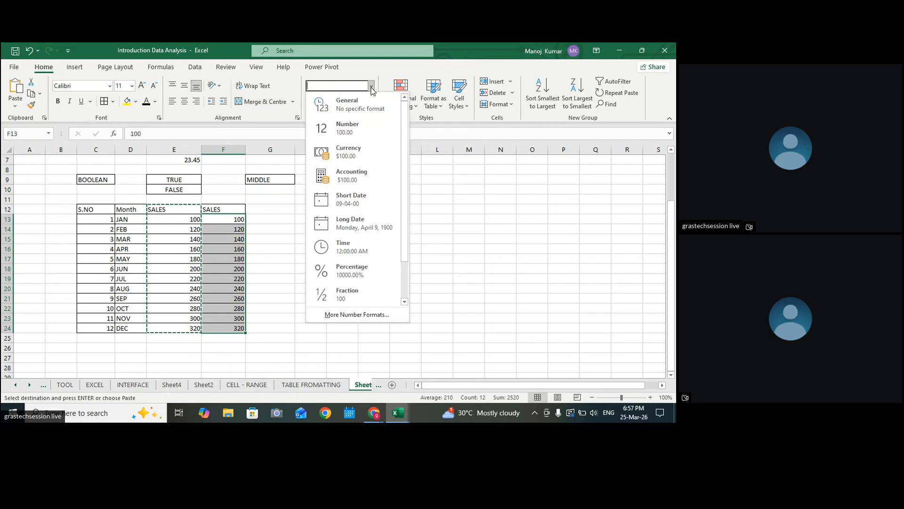
{"action": "left_click", "coordinate": [356, 151]}
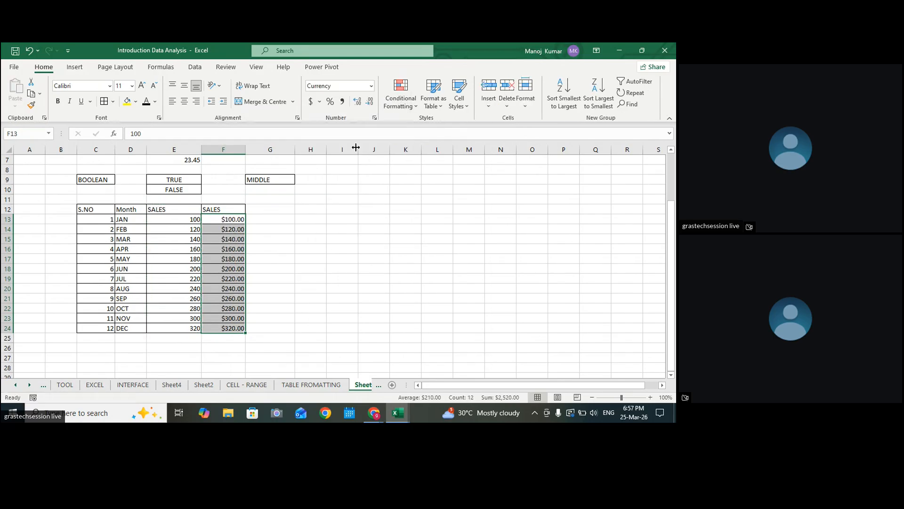
{"action": "left_click", "coordinate": [367, 188]}
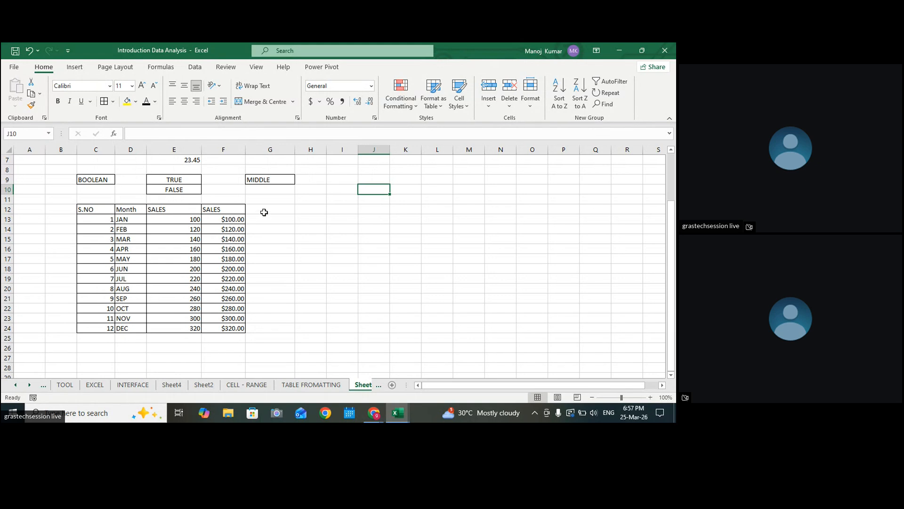
Step: Enter the column header DATE in G12 and the date 1-1-2026 in G13
{"action": "left_click", "coordinate": [262, 210]}
{"action": "type", "text": "DATE"}
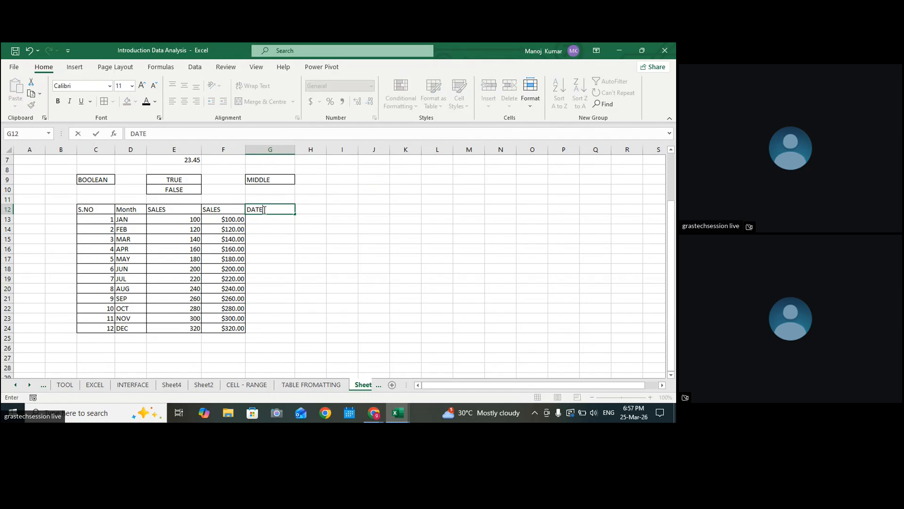
{"action": "key", "text": "Return"}
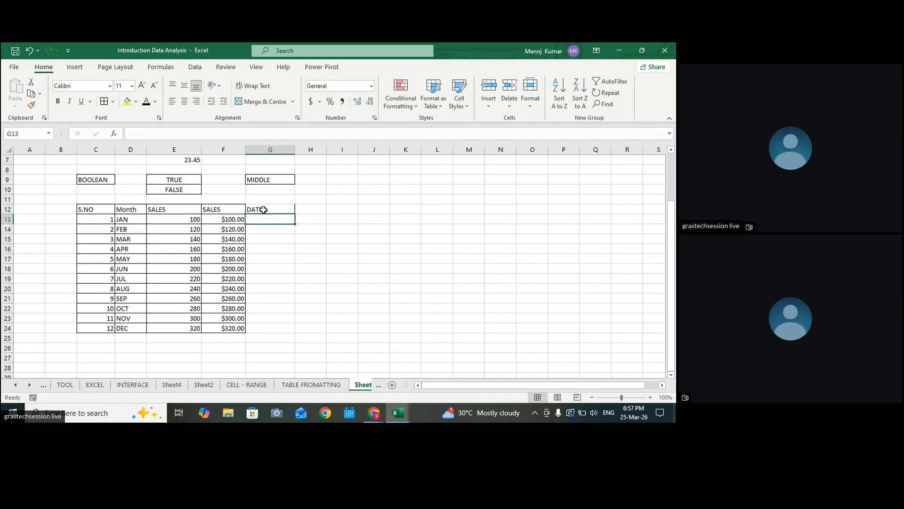
{"action": "type", "text": "1-"}
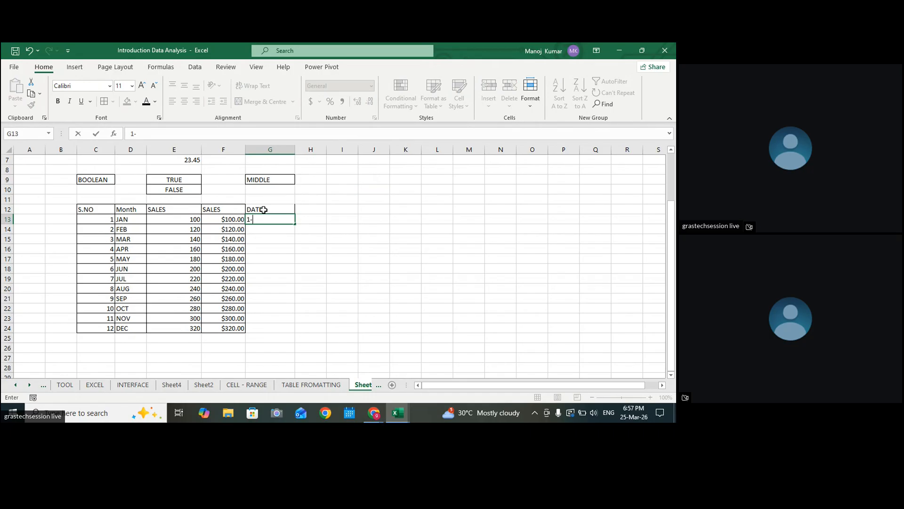
{"action": "type", "text": "1-2026"}
{"action": "left_click", "coordinate": [305, 246]}
Step: Change the date in G13 to 01-02-2026
{"action": "left_click", "coordinate": [278, 218]}
{"action": "double_click", "coordinate": [278, 218]}
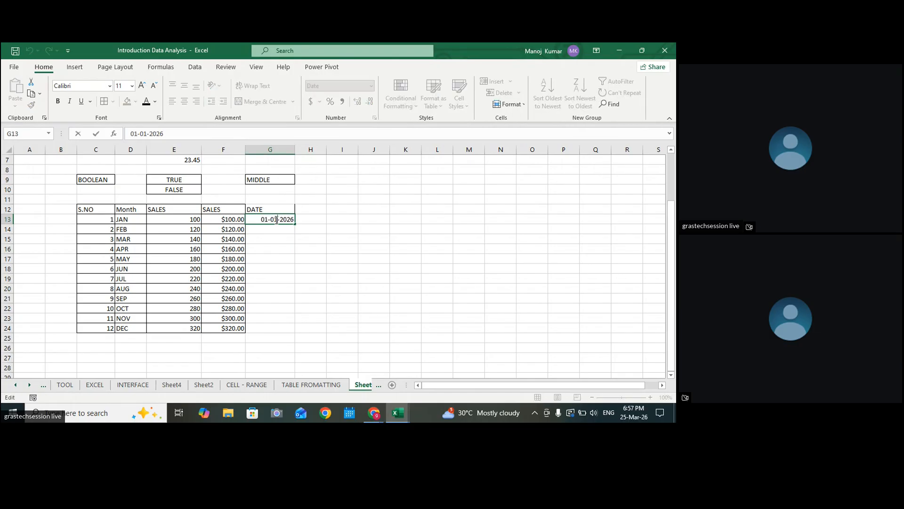
{"action": "key", "text": "BackSpace"}
{"action": "type", "text": "2"}
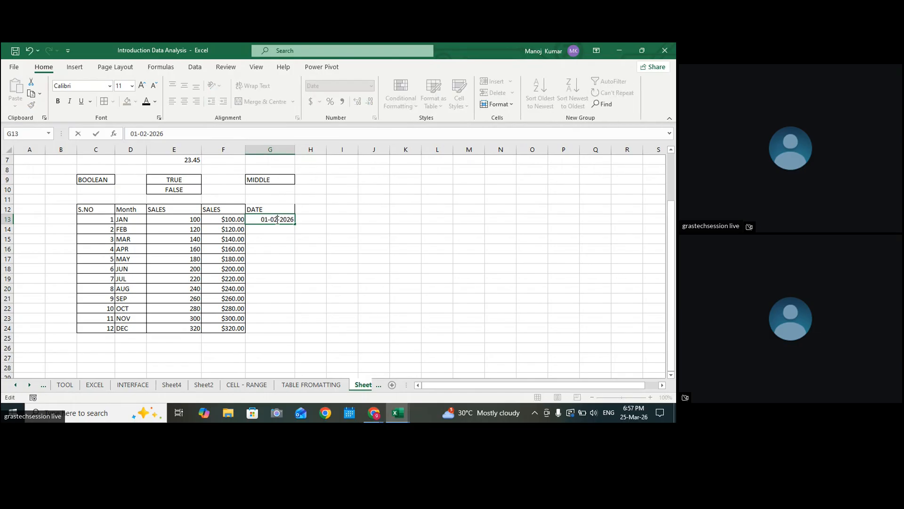
{"action": "left_click", "coordinate": [347, 208]}
{"action": "left_click", "coordinate": [287, 220]}
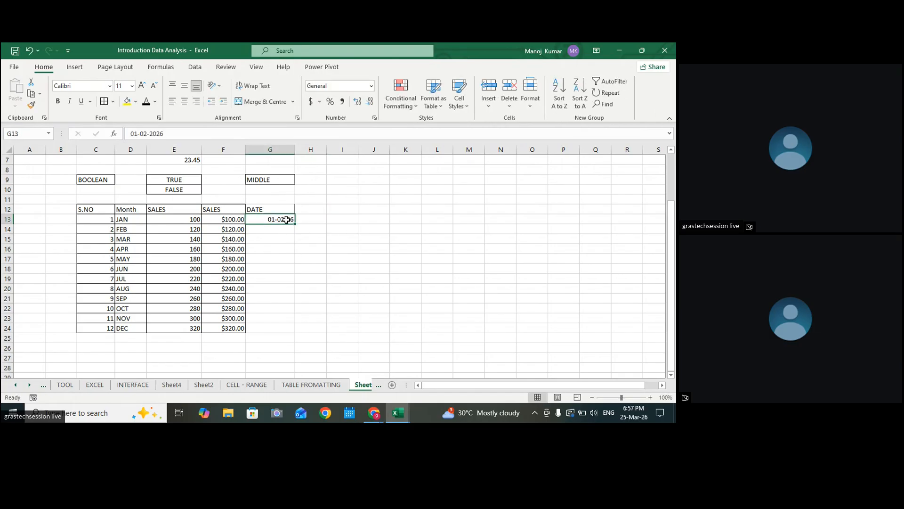
Step: Apply all borders to the DATE column in G12:G24
{"action": "left_click_drag", "start_coordinate": [273, 210], "coordinate": [258, 325]}
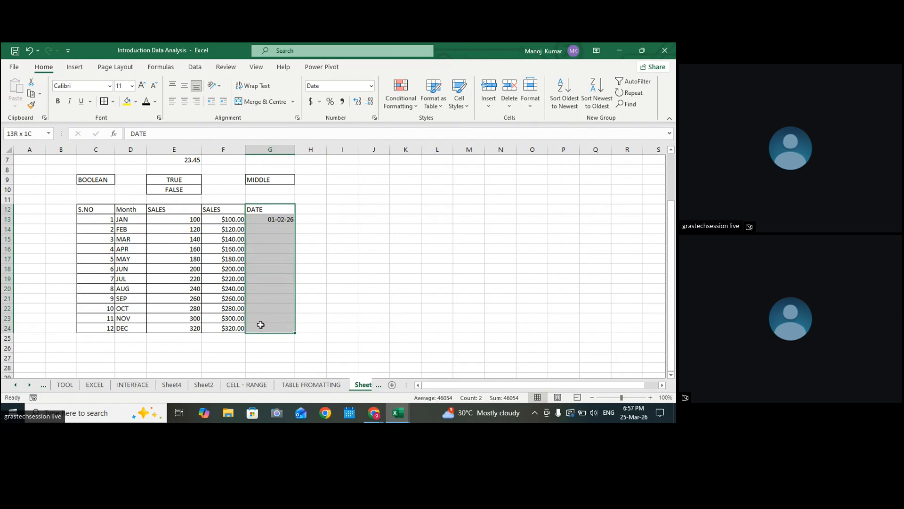
{"action": "left_click", "coordinate": [112, 103]}
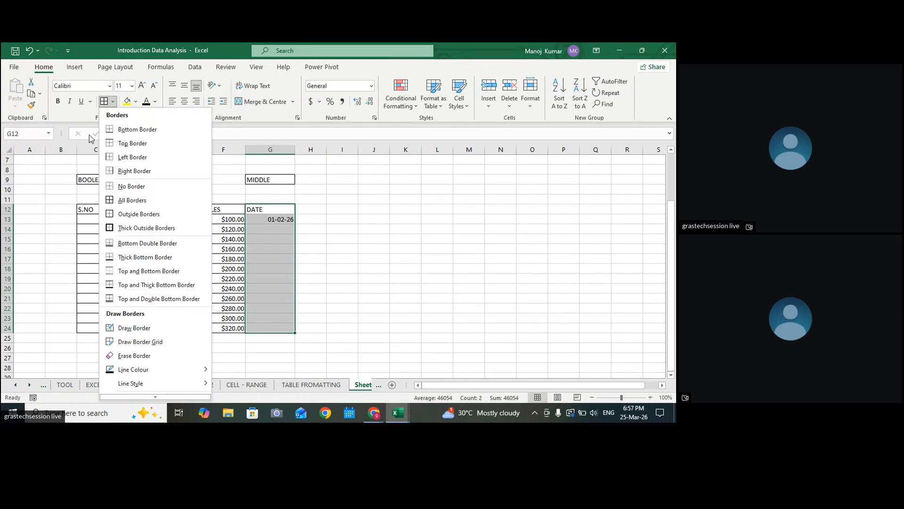
{"action": "left_click", "coordinate": [107, 198]}
{"action": "left_click", "coordinate": [299, 219]}
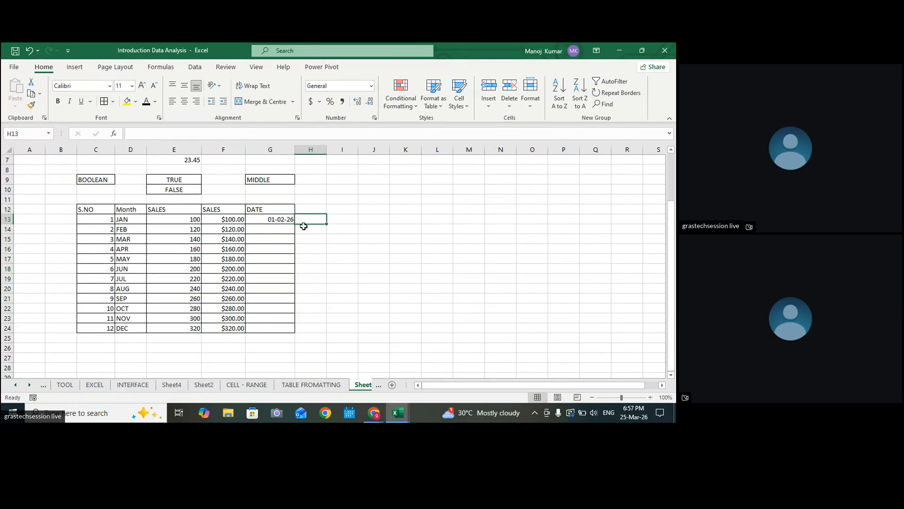
{"action": "left_click", "coordinate": [470, 266]}
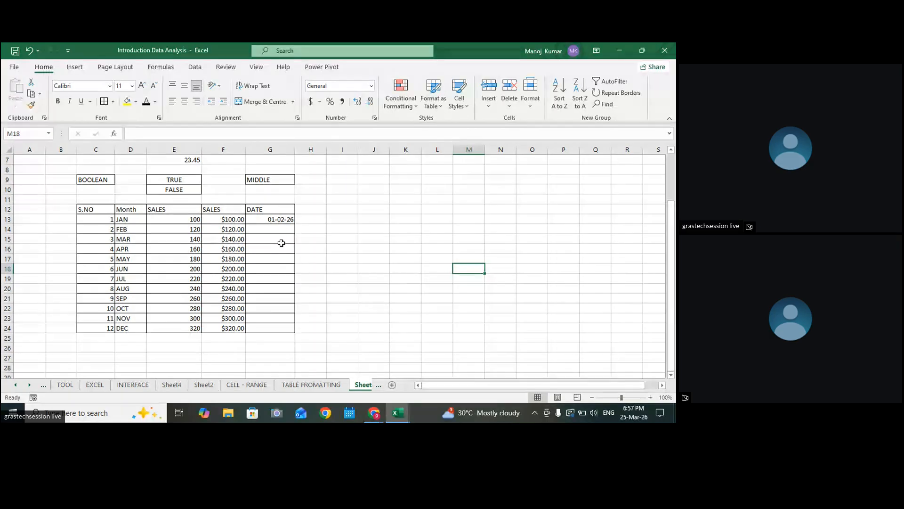
Step: Widen column G slightly and fill the date series from G13 down to G24
{"action": "left_click_drag", "start_coordinate": [278, 219], "coordinate": [279, 324]}
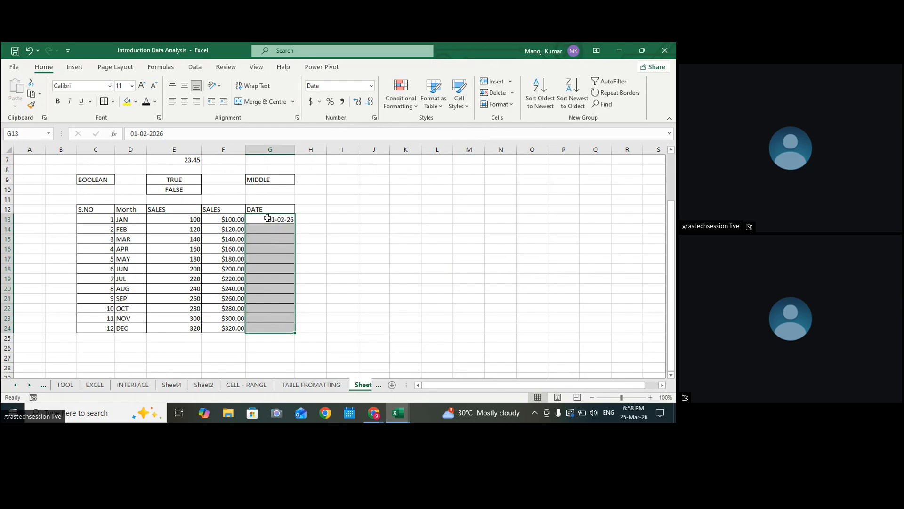
{"action": "left_click_drag", "start_coordinate": [297, 149], "coordinate": [306, 149]}
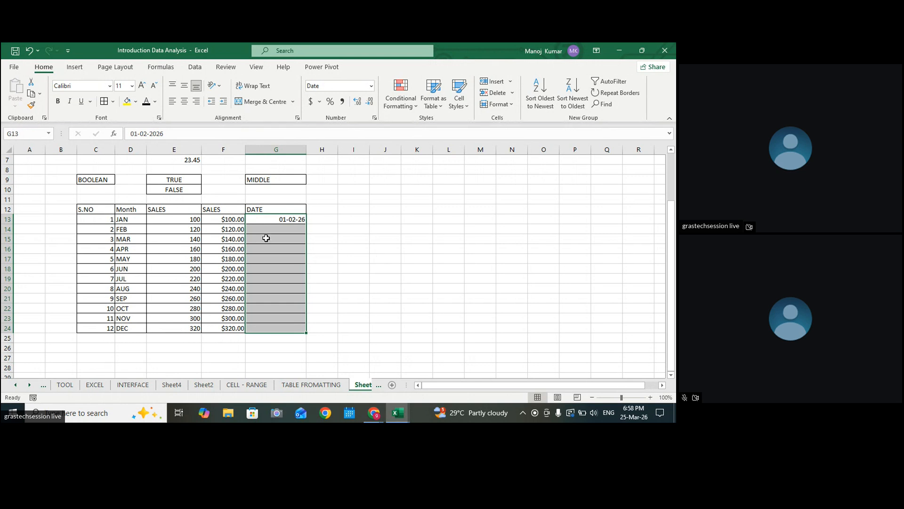
{"action": "left_click", "coordinate": [277, 222]}
{"action": "left_click_drag", "start_coordinate": [304, 223], "coordinate": [292, 332]}
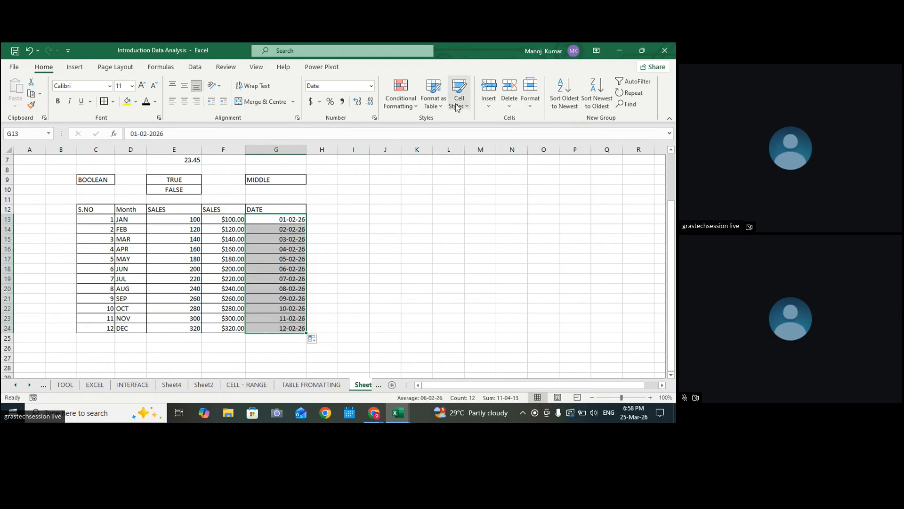
Step: Format the dates in G13:G24 as Long Date and adjust column G's width to fit them
{"action": "left_click", "coordinate": [372, 87]}
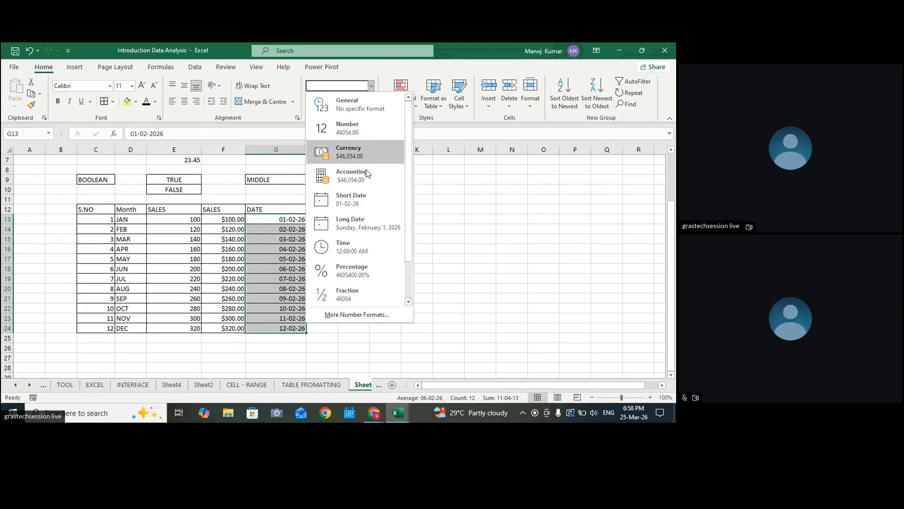
{"action": "left_click", "coordinate": [356, 226]}
{"action": "left_click_drag", "start_coordinate": [307, 151], "coordinate": [374, 156]}
{"action": "left_click", "coordinate": [400, 209]}
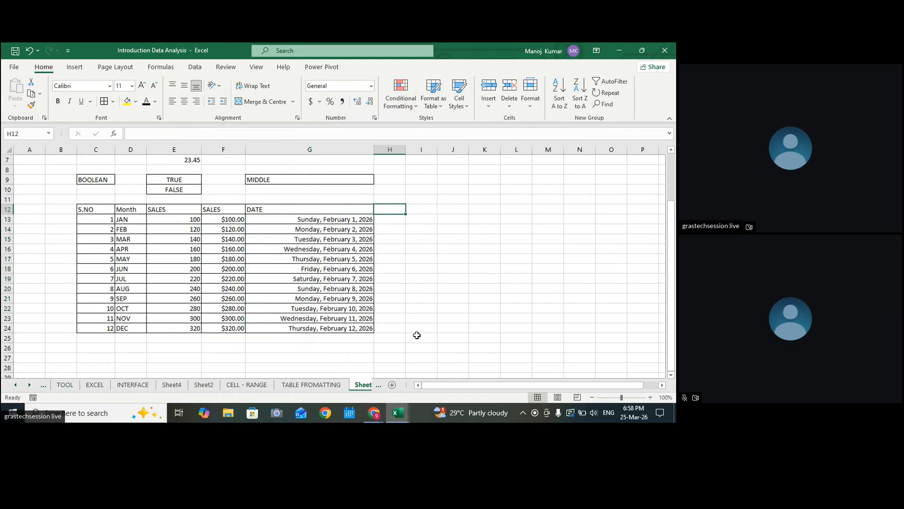
{"action": "left_click_drag", "start_coordinate": [342, 219], "coordinate": [345, 323]}
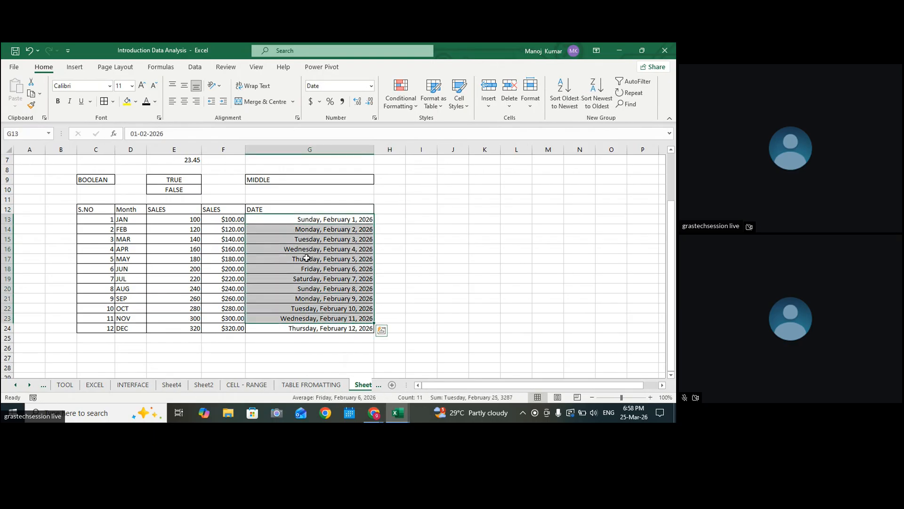
{"action": "left_click", "coordinate": [313, 219]}
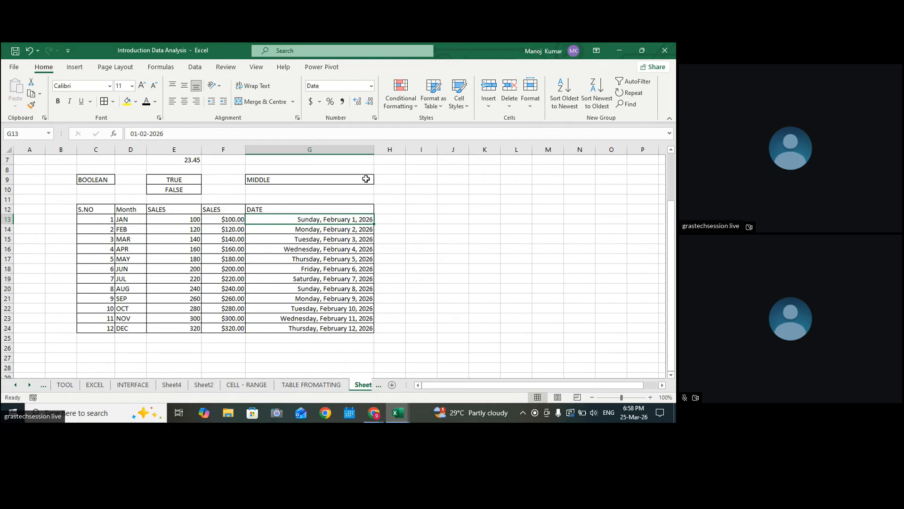
{"action": "left_click_drag", "start_coordinate": [374, 151], "coordinate": [347, 151]}
Step: Duplicate the DATE column G12:G24 into column H starting at H12 and widen column H
{"action": "left_click_drag", "start_coordinate": [313, 209], "coordinate": [301, 327]}
{"action": "key", "text": "ctrl+c"}
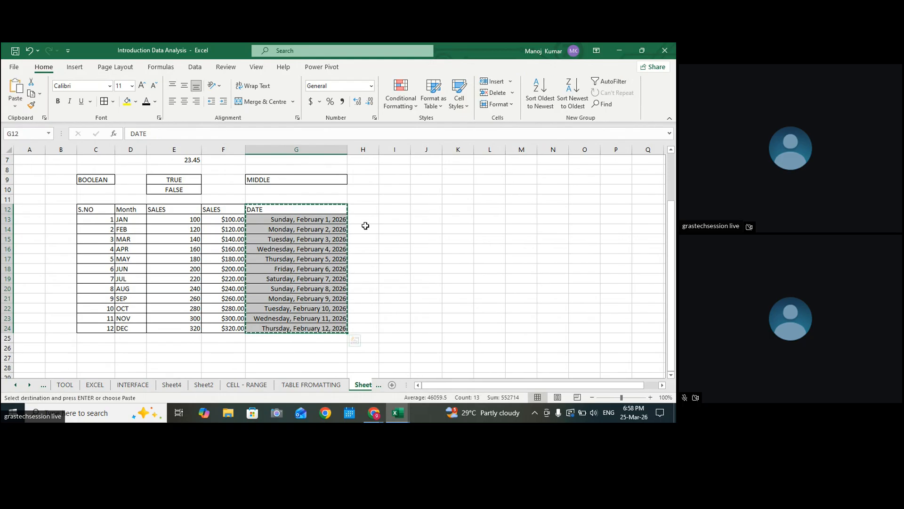
{"action": "left_click", "coordinate": [358, 208]}
{"action": "key", "text": "ctrl+v"}
{"action": "left_click_drag", "start_coordinate": [379, 149], "coordinate": [465, 149]}
Step: Open the full number format settings for the dates in H13:H24
{"action": "left_click_drag", "start_coordinate": [395, 220], "coordinate": [382, 325]}
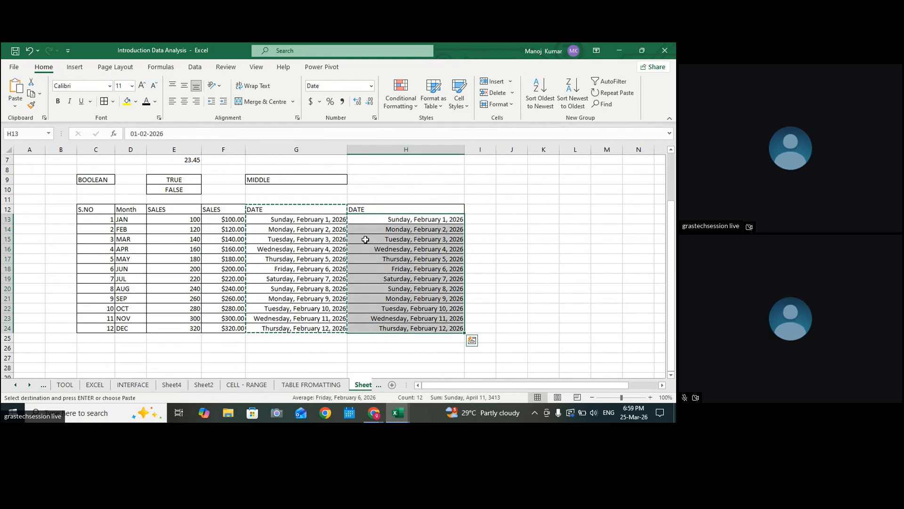
{"action": "left_click", "coordinate": [371, 86]}
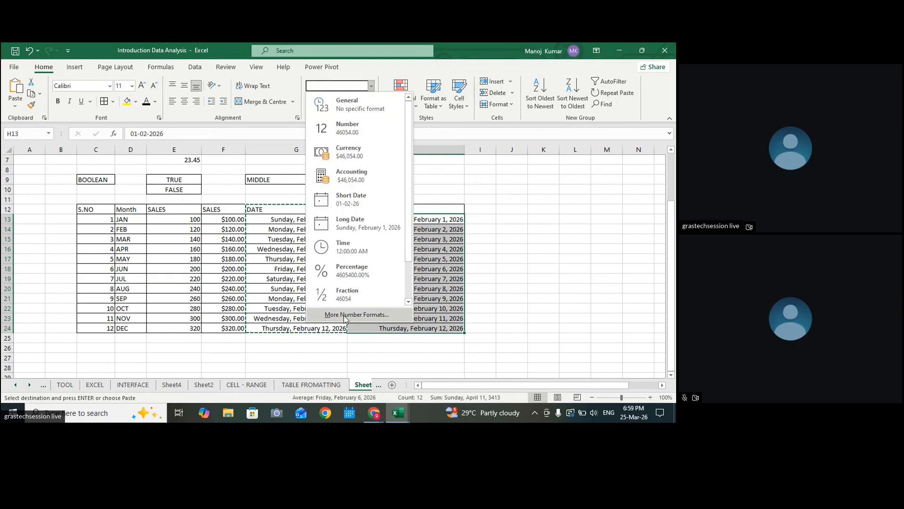
{"action": "left_click", "coordinate": [360, 316]}
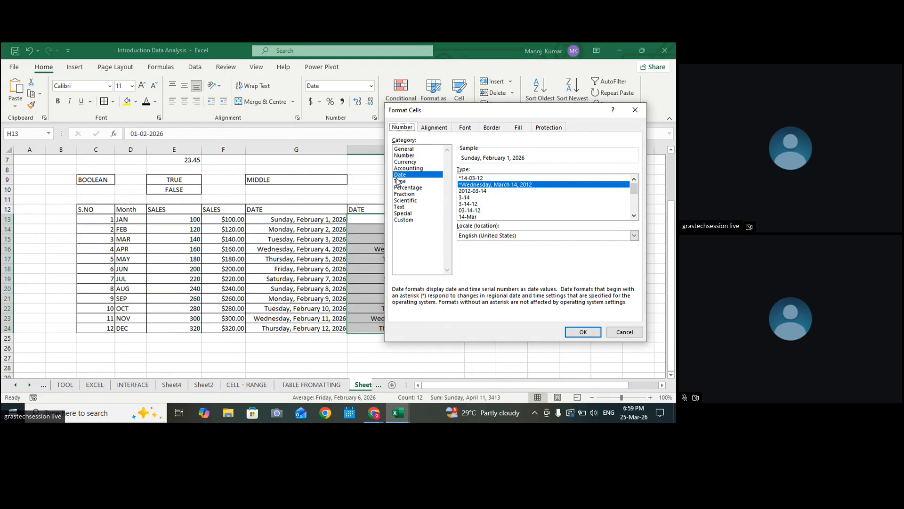
{"action": "left_click_drag", "start_coordinate": [522, 117], "coordinate": [383, 103]}
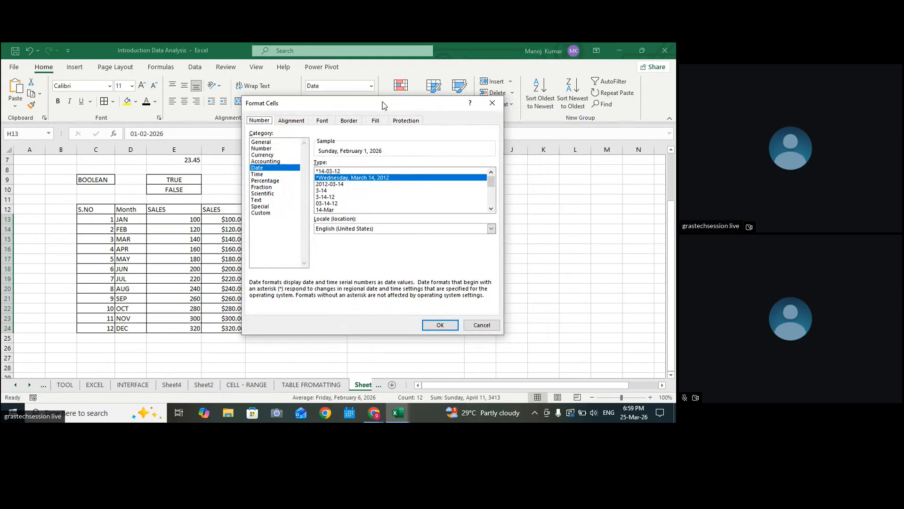
Step: Try the English (United Kingdom) locale for the date format and set it back to English (United States)
{"action": "left_click", "coordinate": [370, 230]}
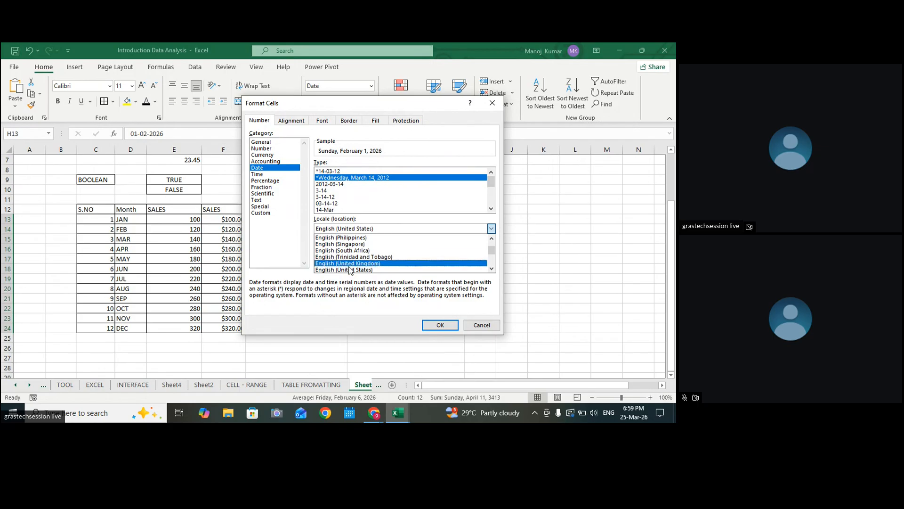
{"action": "mouse_move", "coordinate": [491, 250]}
{"action": "left_mouse_down"}
{"action": "mouse_move", "coordinate": [489, 259]}
{"action": "mouse_move", "coordinate": [491, 248]}
{"action": "left_mouse_up"}
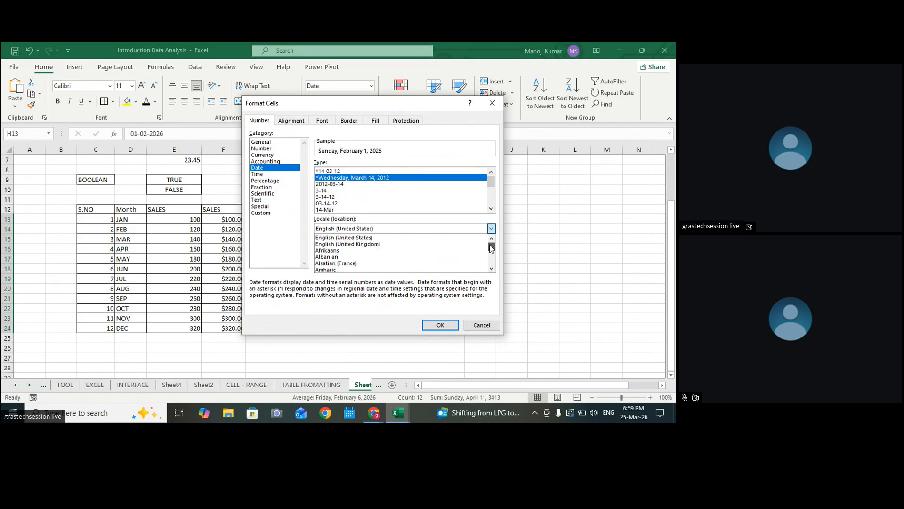
{"action": "left_click", "coordinate": [348, 245]}
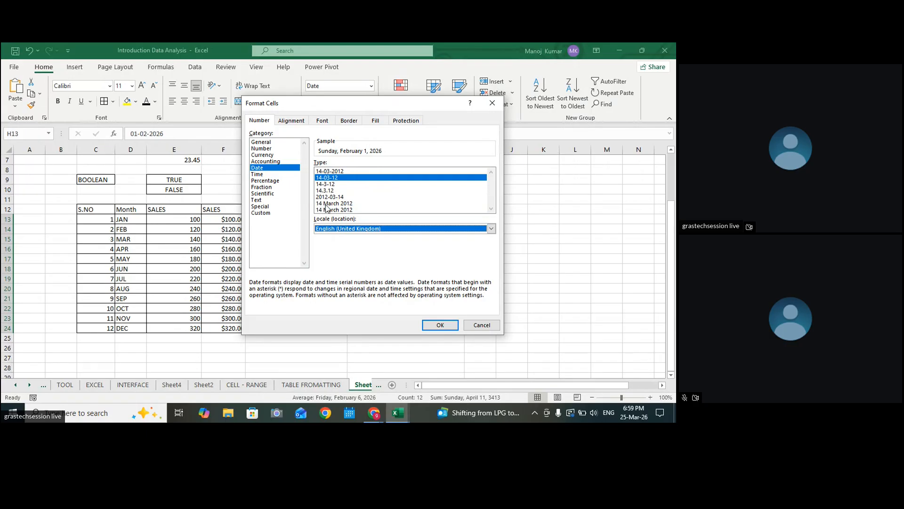
{"action": "left_click", "coordinate": [362, 230]}
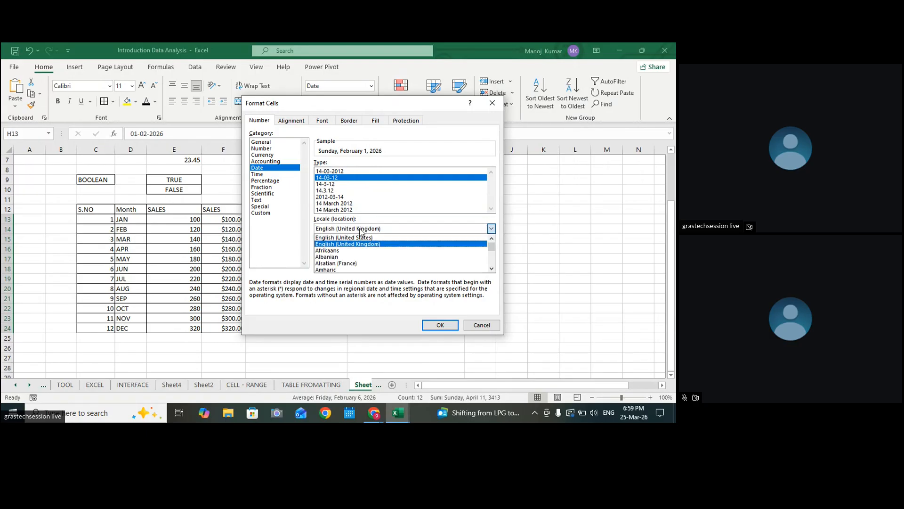
{"action": "left_click", "coordinate": [338, 244]}
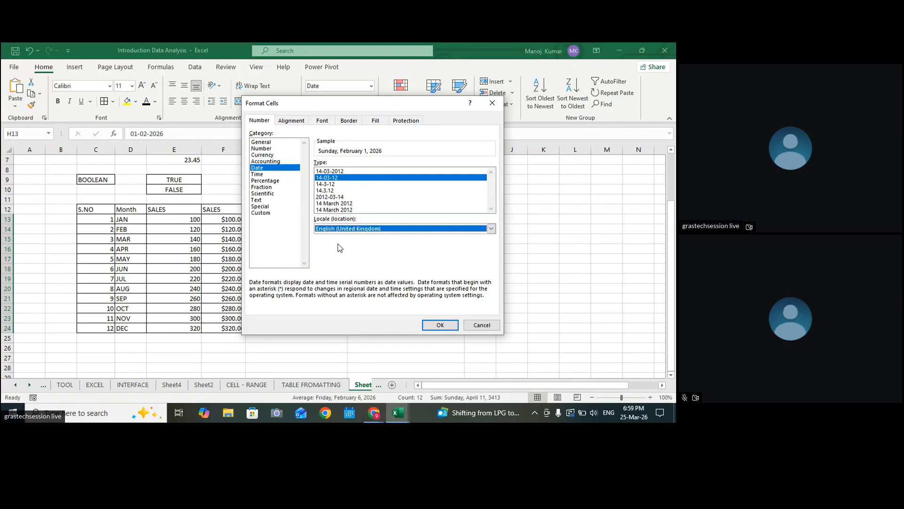
{"action": "left_click", "coordinate": [332, 229]}
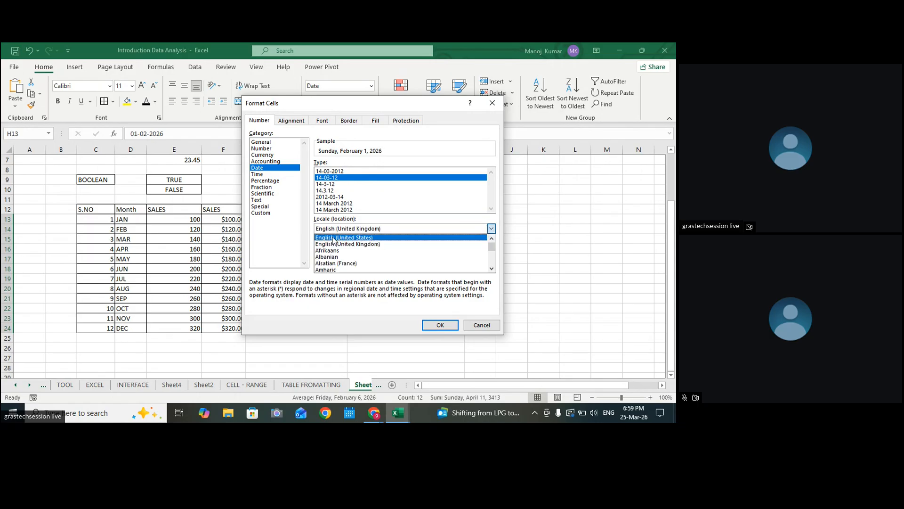
{"action": "left_click", "coordinate": [334, 238]}
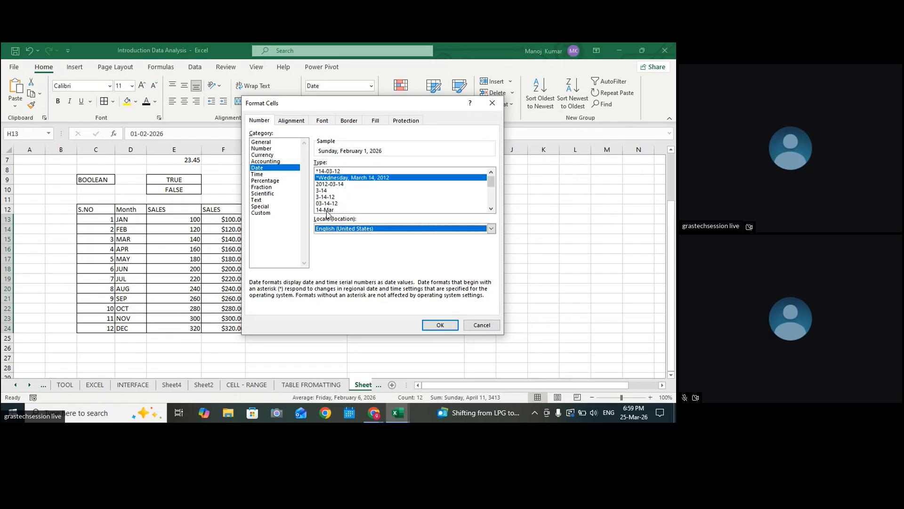
Step: Format the dates in H13:H24 with the 14-Mar-12 date type
{"action": "left_click_drag", "start_coordinate": [492, 182], "coordinate": [491, 187]}
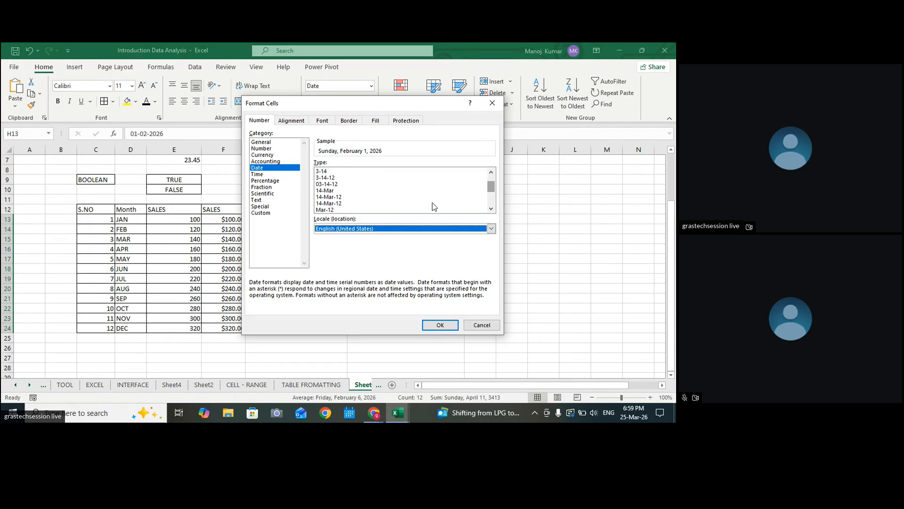
{"action": "left_click", "coordinate": [331, 204]}
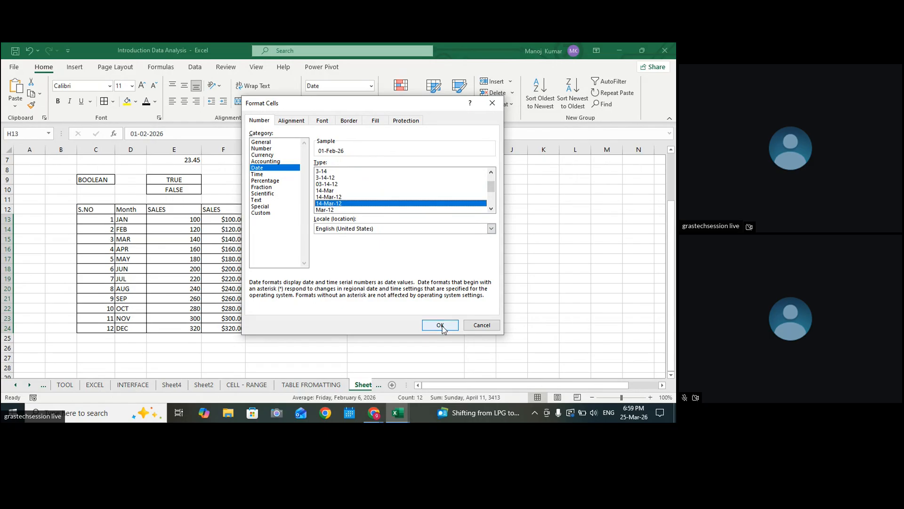
{"action": "left_click", "coordinate": [439, 325]}
{"action": "left_click", "coordinate": [480, 308]}
{"action": "left_click_drag", "start_coordinate": [445, 219], "coordinate": [446, 323]}
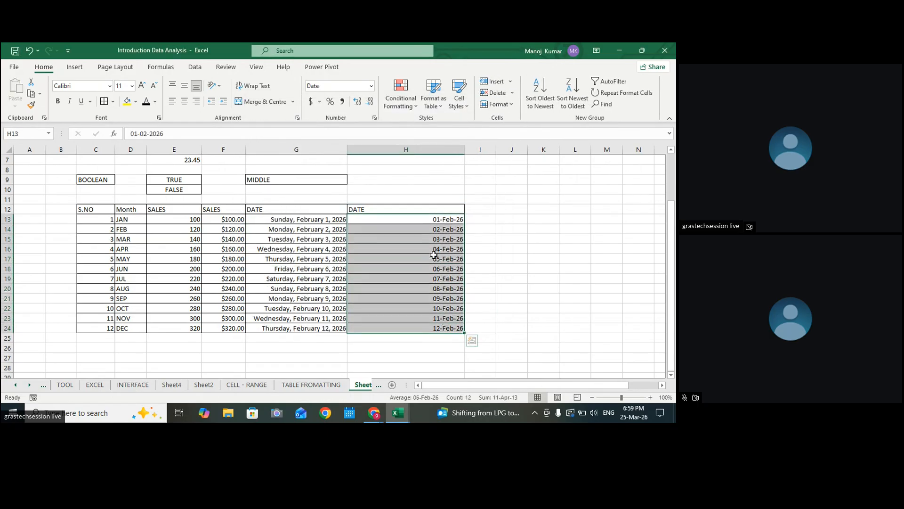
Step: Narrow columns G and H to fit their dates more closely
{"action": "left_click_drag", "start_coordinate": [464, 152], "coordinate": [388, 207]}
{"action": "left_click", "coordinate": [414, 178]}
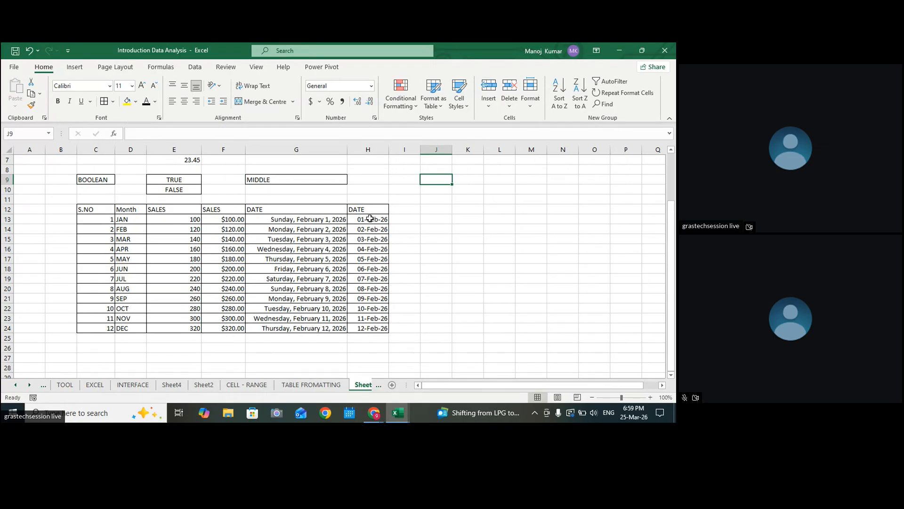
{"action": "left_click_drag", "start_coordinate": [348, 149], "coordinate": [345, 149]}
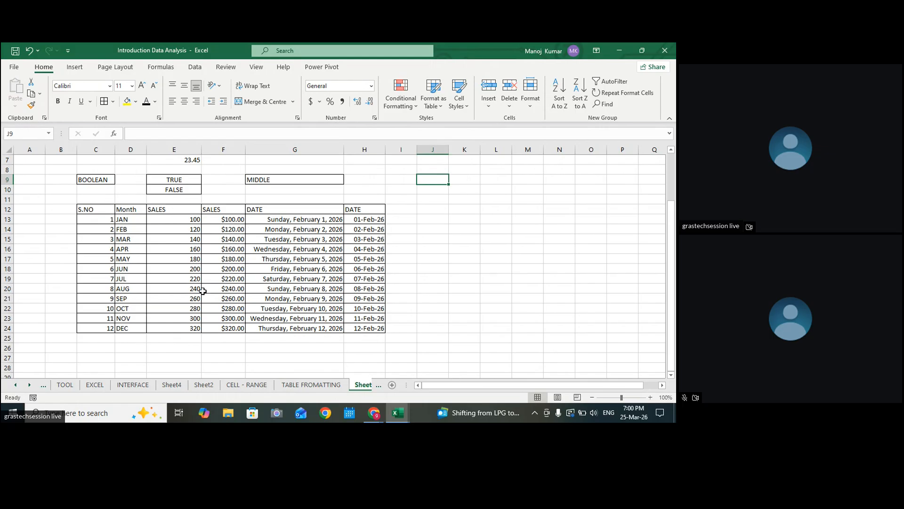
{"action": "left_click_drag", "start_coordinate": [297, 230], "coordinate": [297, 318]}
{"action": "left_click_drag", "start_coordinate": [364, 220], "coordinate": [363, 331]}
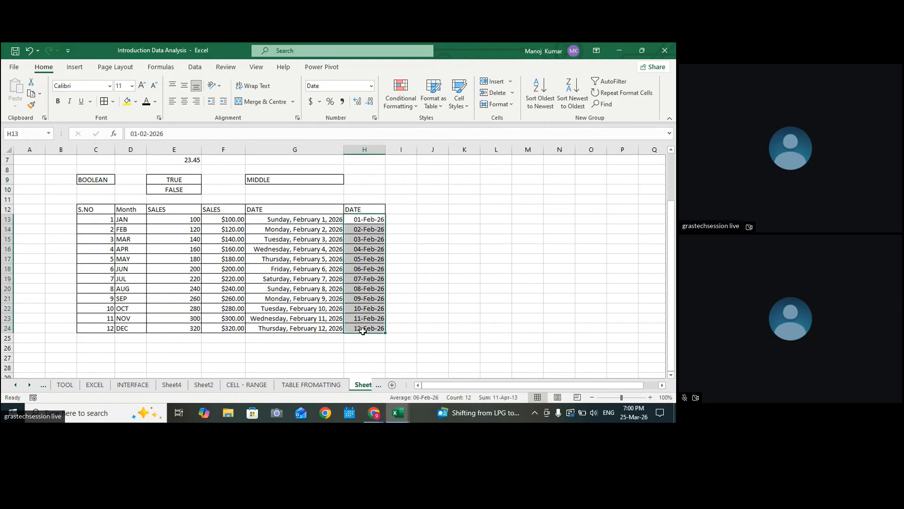
{"action": "left_click_drag", "start_coordinate": [415, 150], "coordinate": [392, 151]}
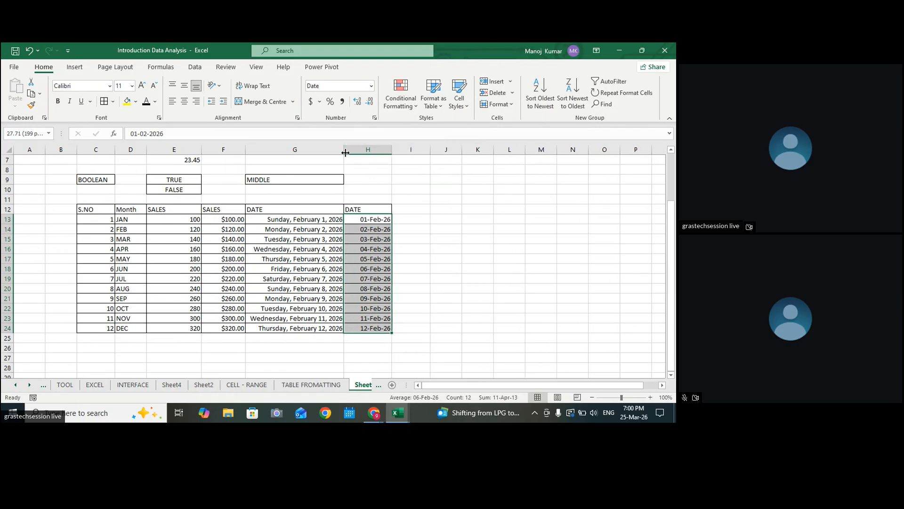
Step: Widen column I and enter the header Number in I12
{"action": "left_click", "coordinate": [408, 207]}
{"action": "left_click_drag", "start_coordinate": [429, 149], "coordinate": [446, 150]}
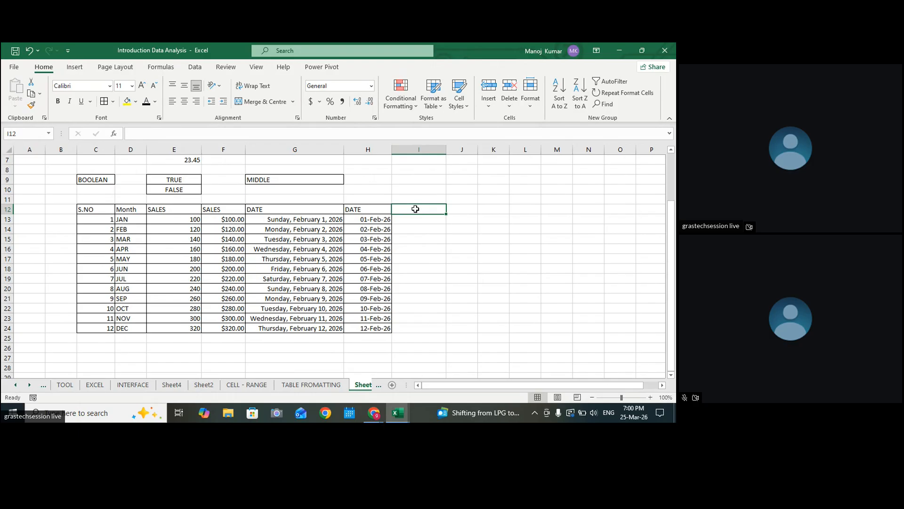
{"action": "type", "text": "nUMBER"}
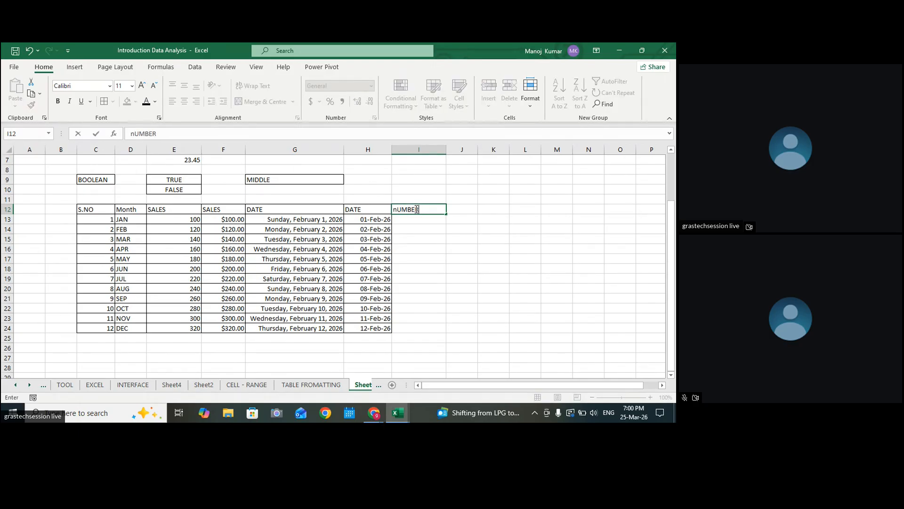
{"action": "left_click", "coordinate": [485, 218]}
{"action": "left_click", "coordinate": [408, 209]}
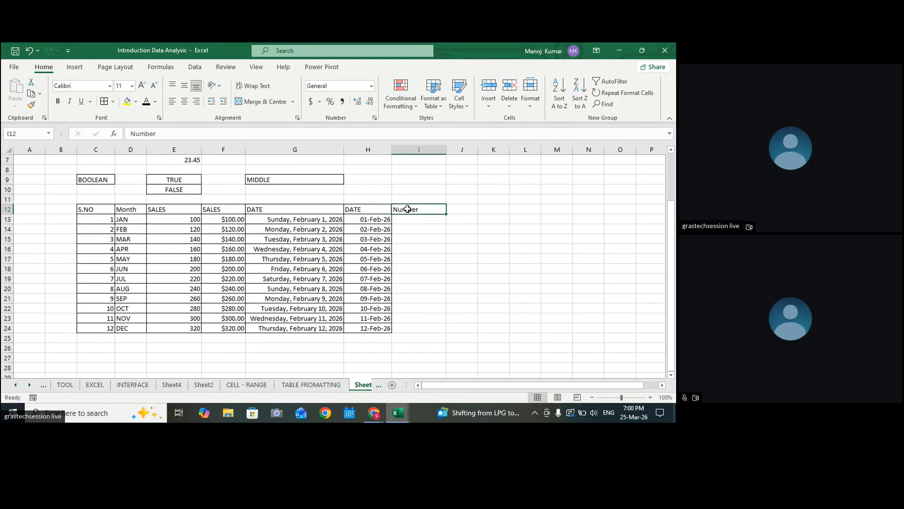
{"action": "left_click", "coordinate": [404, 221]}
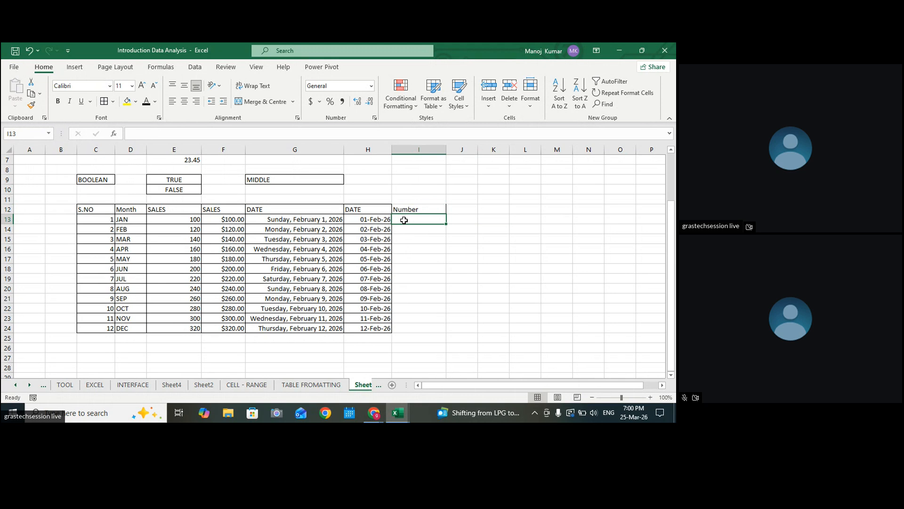
Step: Replace the header in I12 with amonut
{"action": "left_click", "coordinate": [430, 209]}
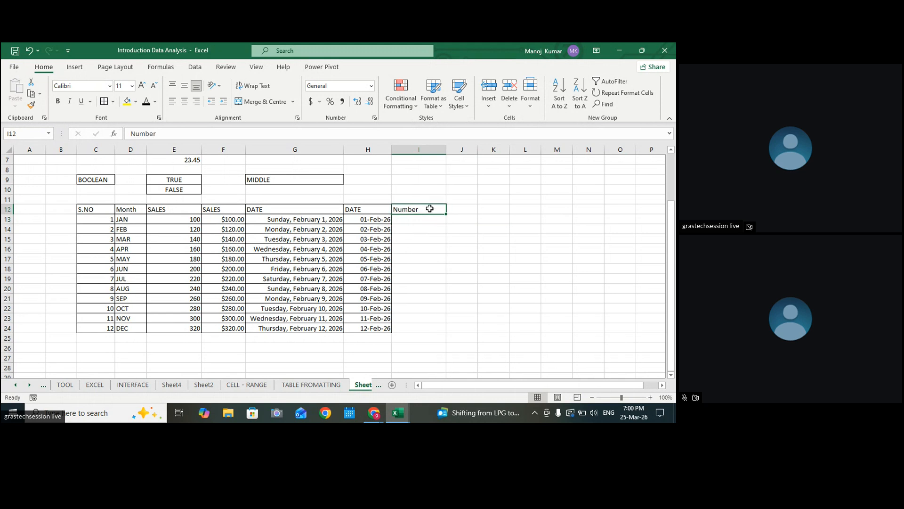
{"action": "type", "text": "amonut"}
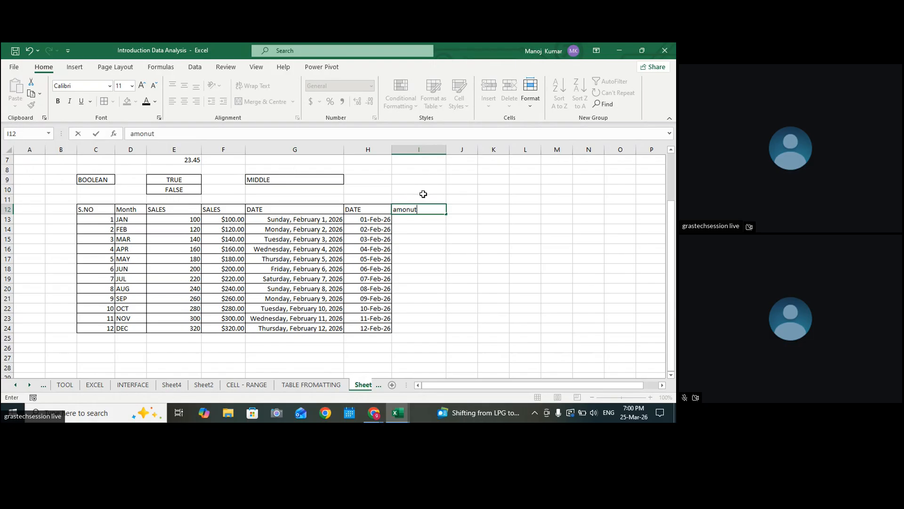
{"action": "key", "text": "Return"}
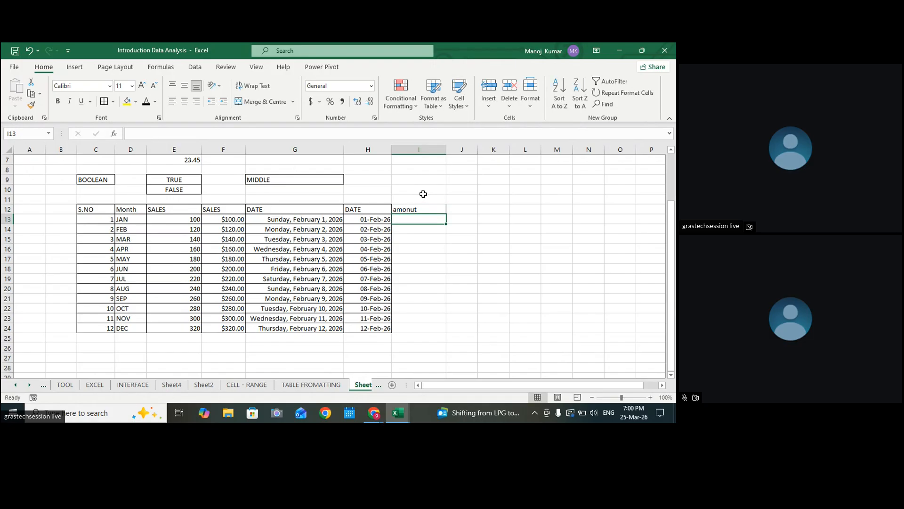
Step: Enter 123456789 in I13 and fill it down to I24
{"action": "type", "text": "123456789"}
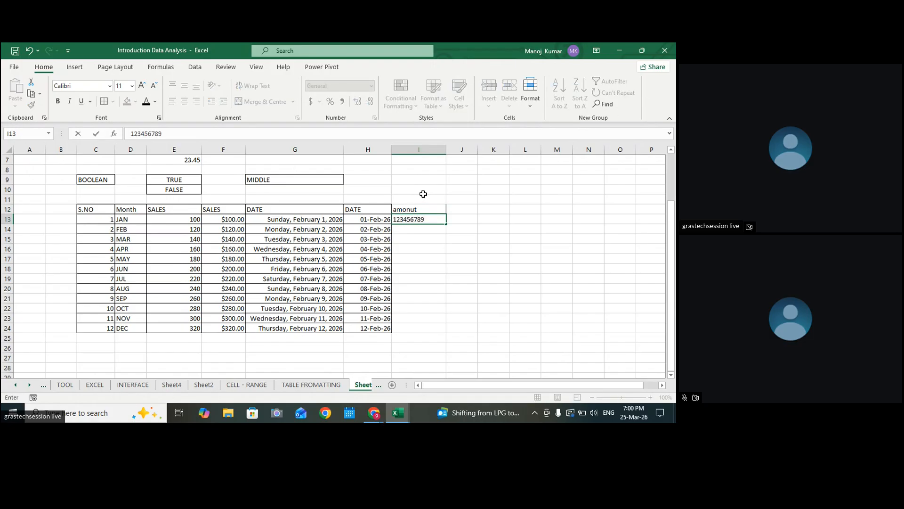
{"action": "left_click", "coordinate": [510, 221]}
{"action": "left_click", "coordinate": [418, 219]}
{"action": "left_click_drag", "start_coordinate": [447, 225], "coordinate": [445, 332]}
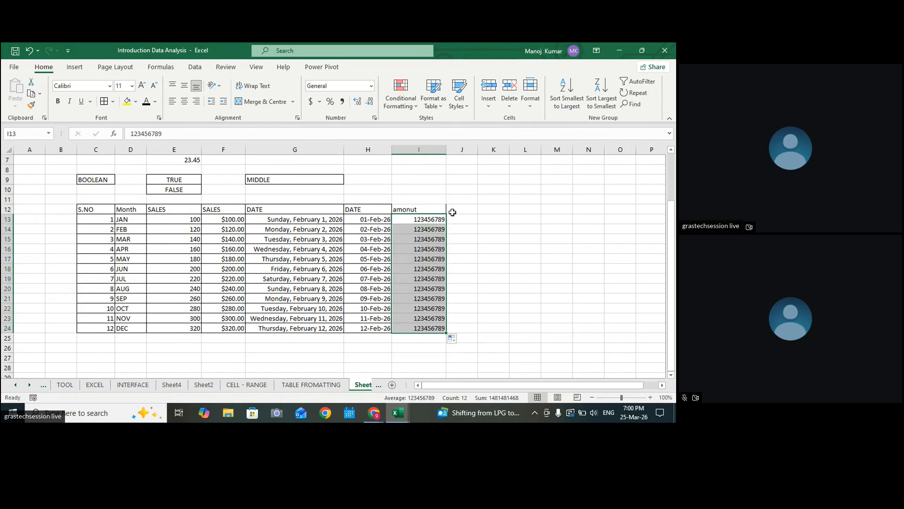
Step: Apply all borders to the table C12:I24 and correct the header in I12 to AMOUNT
{"action": "left_click_drag", "start_coordinate": [105, 209], "coordinate": [423, 324]}
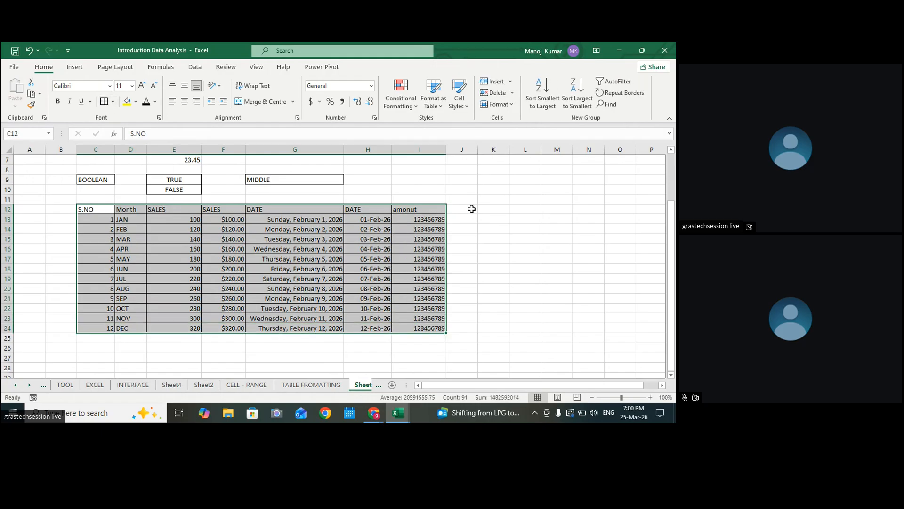
{"action": "left_click", "coordinate": [426, 209]}
{"action": "double_click", "coordinate": [426, 209]}
{"action": "left_click_drag", "start_coordinate": [426, 209], "coordinate": [393, 211]}
{"action": "type", "text": "AMOUNT"}
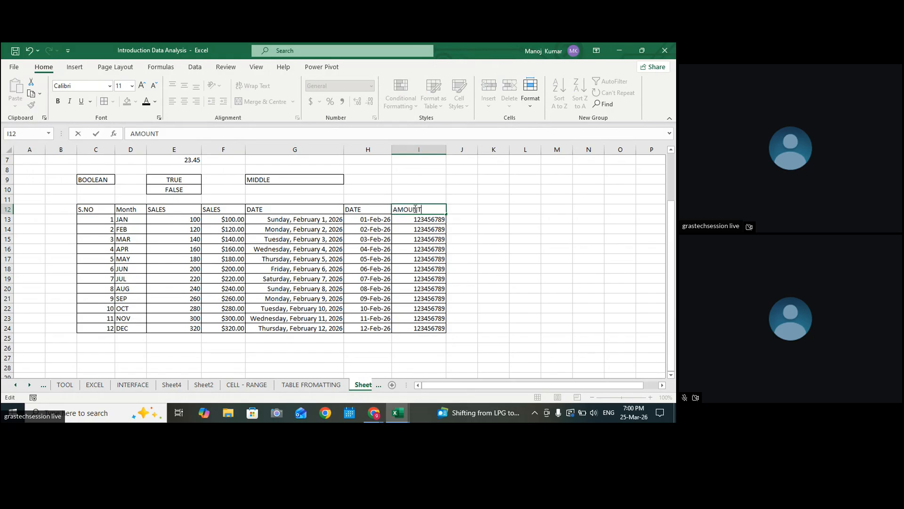
{"action": "left_click", "coordinate": [462, 229]}
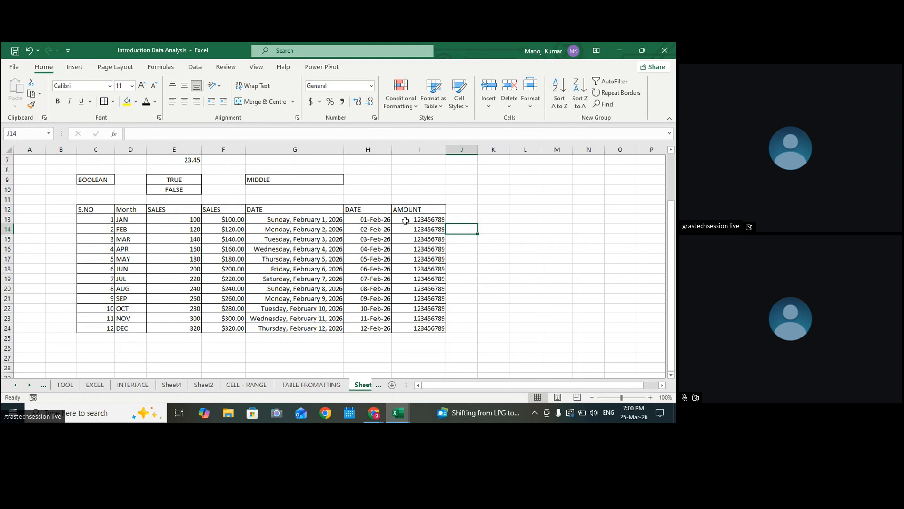
{"action": "left_click", "coordinate": [550, 208]}
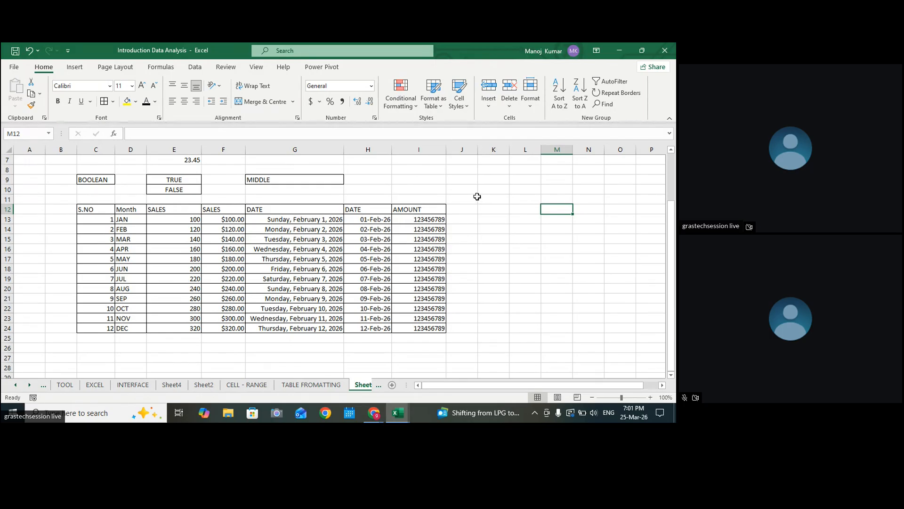
Step: Apply the comma style to the amounts in I13:I24 and widen column I slightly
{"action": "left_click_drag", "start_coordinate": [410, 221], "coordinate": [409, 327]}
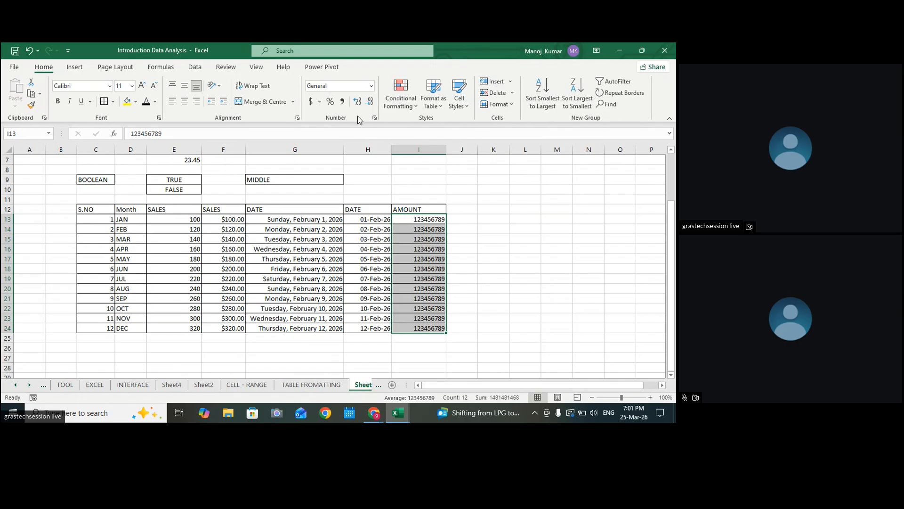
{"action": "left_click", "coordinate": [342, 103]}
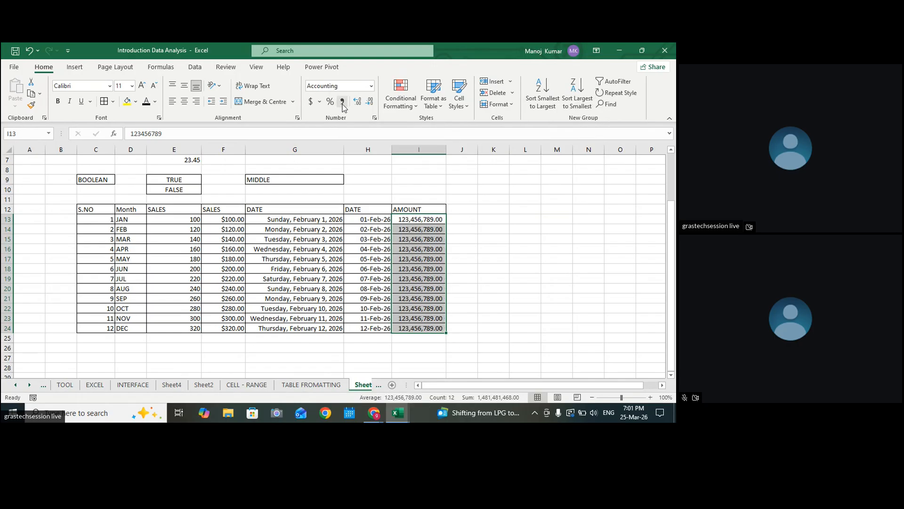
{"action": "left_click_drag", "start_coordinate": [446, 149], "coordinate": [458, 150]}
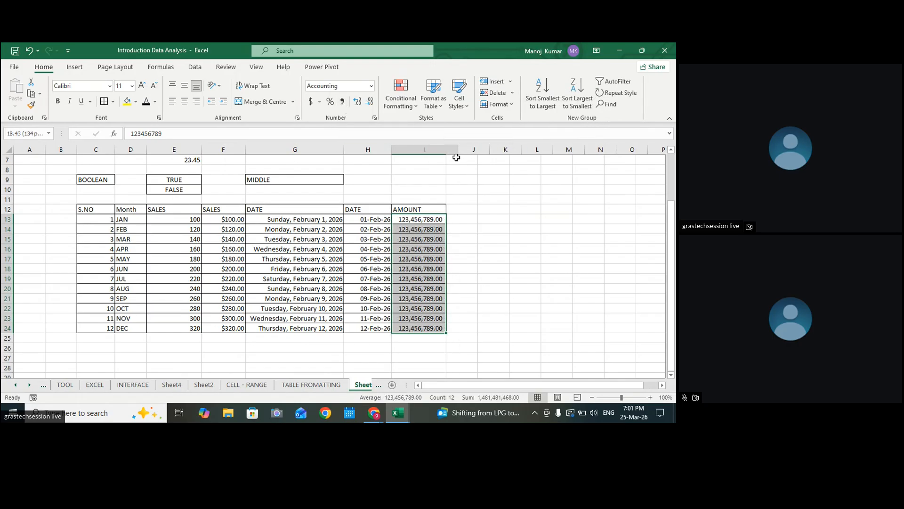
{"action": "left_click", "coordinate": [453, 229]}
{"action": "left_click", "coordinate": [494, 227]}
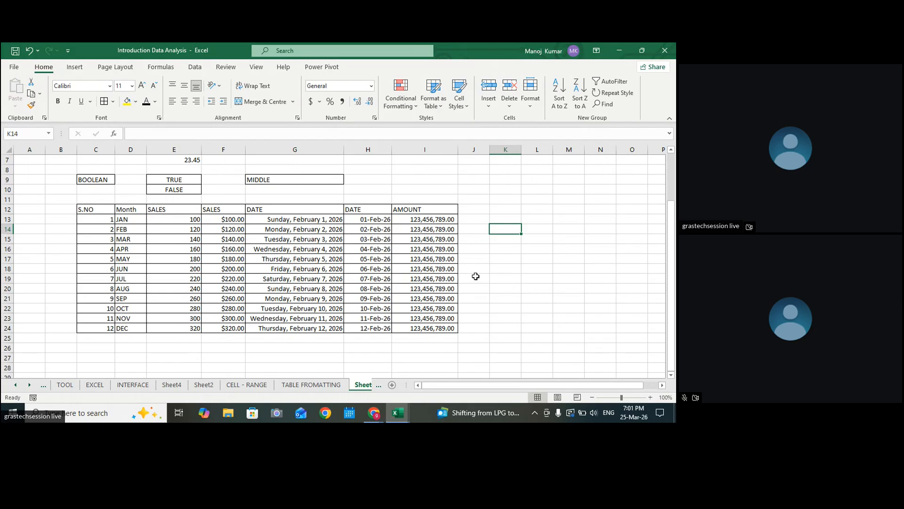
Step: Fill the table's header row C12:I12 with yellow
{"action": "left_click_drag", "start_coordinate": [443, 209], "coordinate": [108, 208]}
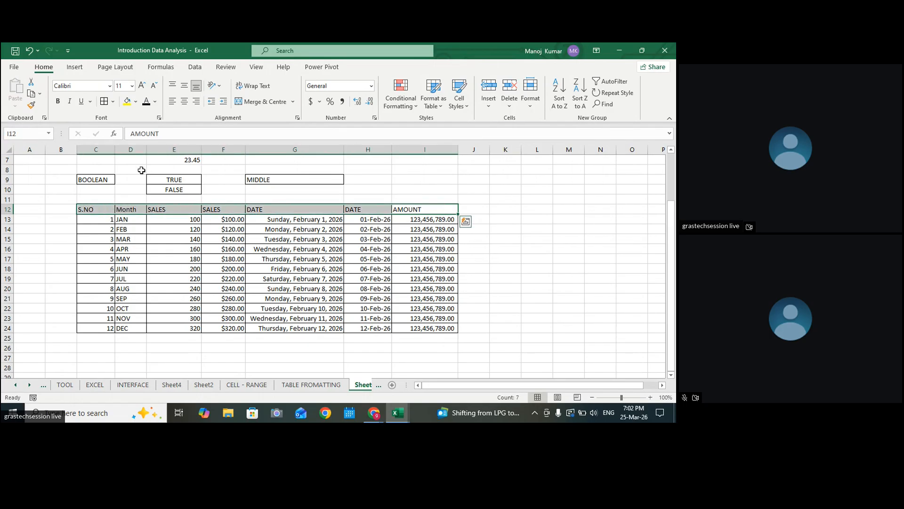
{"action": "left_click", "coordinate": [126, 101]}
{"action": "left_click", "coordinate": [474, 209]}
{"action": "left_click", "coordinate": [419, 209]}
Step: Add the header NUMBER in J12, widen column J to fit, and apply all borders to the header row C12:J12
{"action": "left_click", "coordinate": [470, 208]}
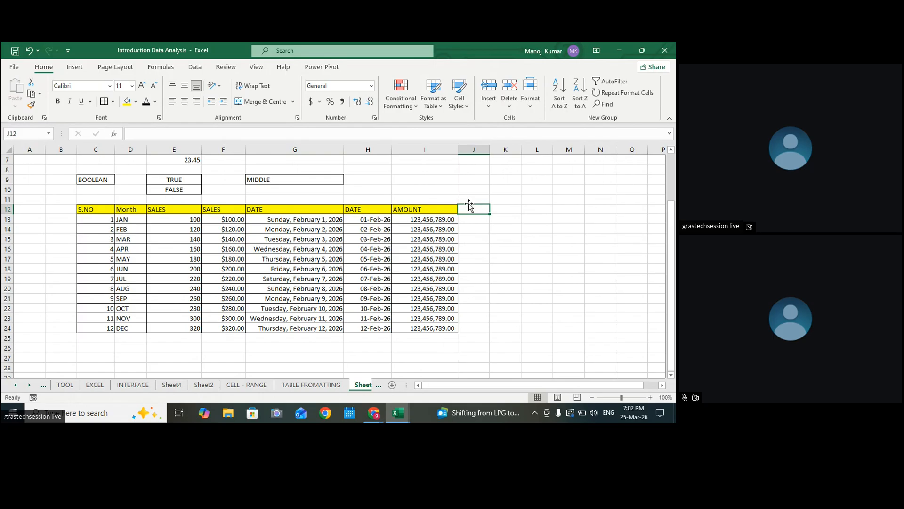
{"action": "type", "text": "NUMB"}
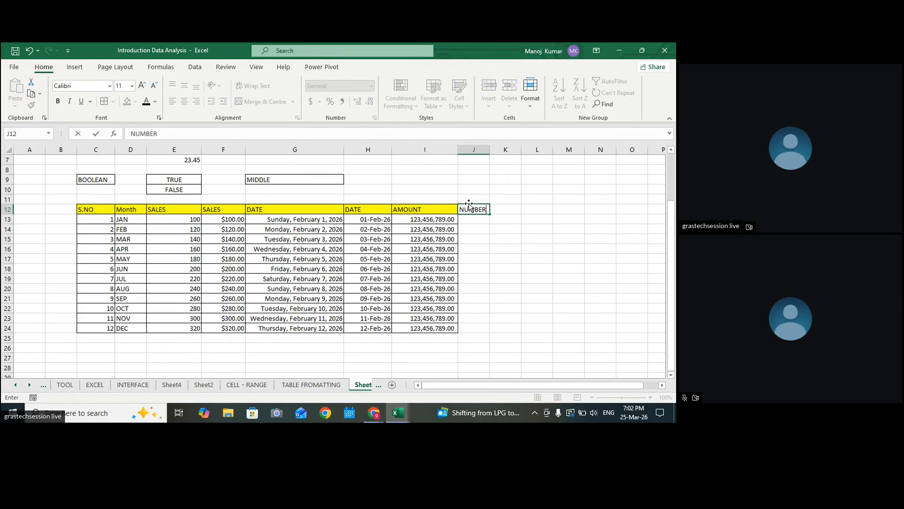
{"action": "type", "text": "ER"}
{"action": "left_click_drag", "start_coordinate": [568, 189], "coordinate": [570, 182]}
{"action": "left_click_drag", "start_coordinate": [490, 149], "coordinate": [512, 150]}
{"action": "left_click", "coordinate": [473, 208]}
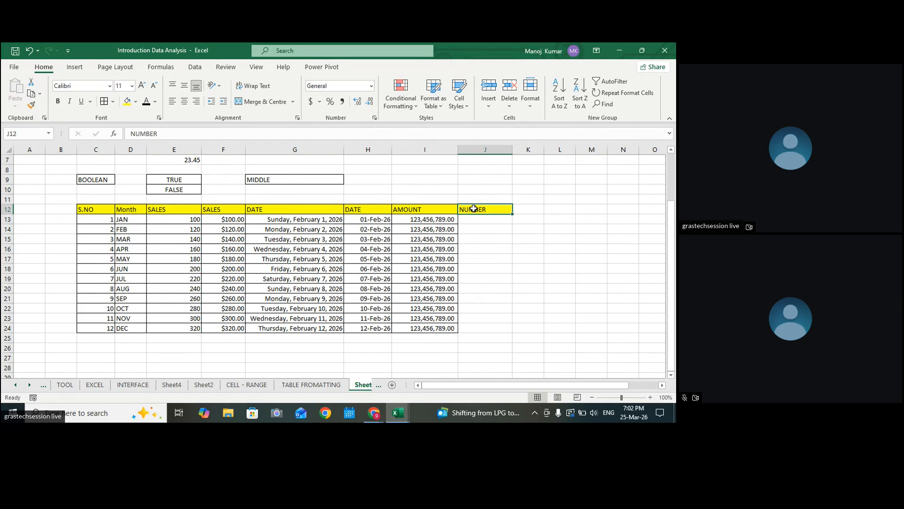
{"action": "mouse_move", "coordinate": [494, 208]}
{"action": "left_mouse_down"}
{"action": "mouse_move", "coordinate": [109, 203]}
{"action": "mouse_move", "coordinate": [512, 208]}
{"action": "left_mouse_up"}
{"action": "key", "text": "ctrl+shift+7"}
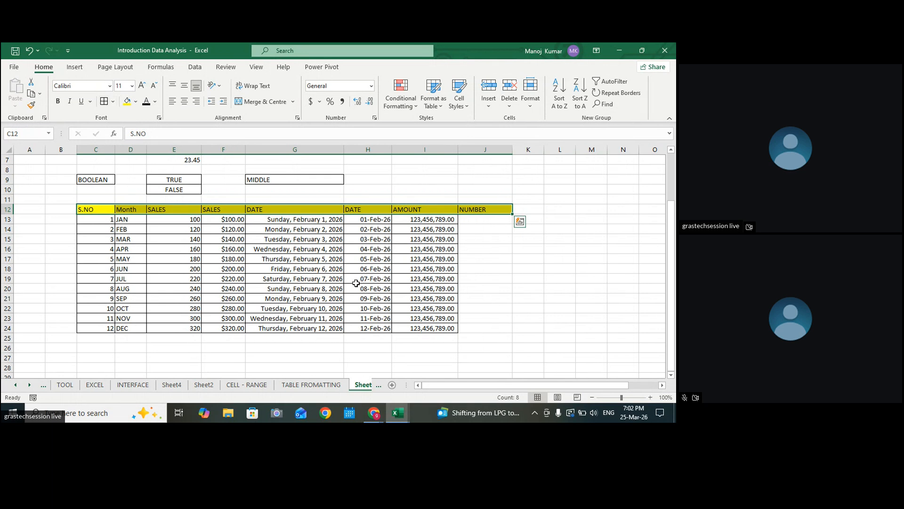
Step: Enter 234345456 in J13 and fill it down to J24
{"action": "left_click", "coordinate": [480, 219]}
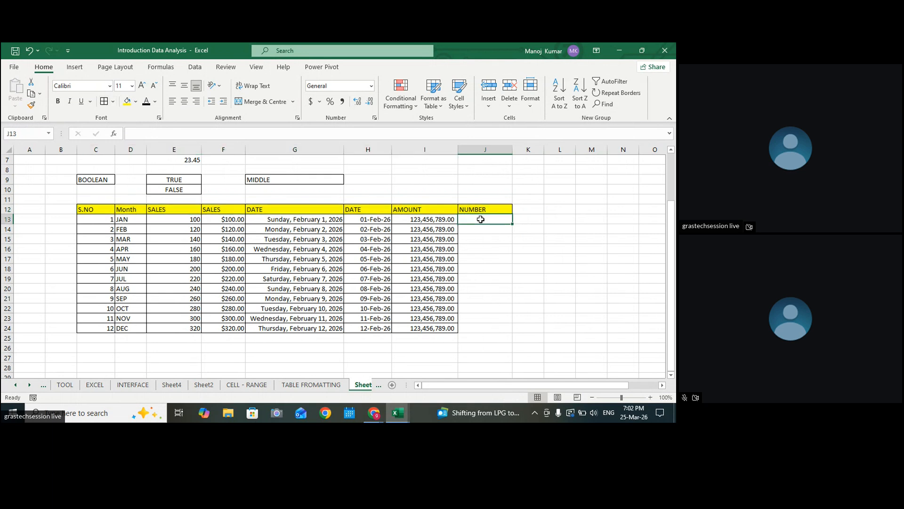
{"action": "type", "text": "234345456"}
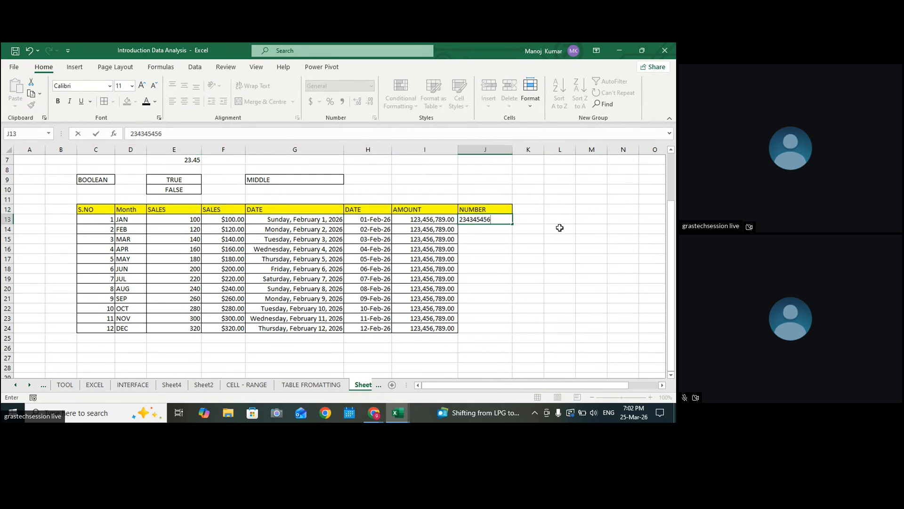
{"action": "left_click", "coordinate": [559, 228]}
{"action": "left_click", "coordinate": [490, 219]}
{"action": "left_click_drag", "start_coordinate": [512, 225], "coordinate": [508, 320]}
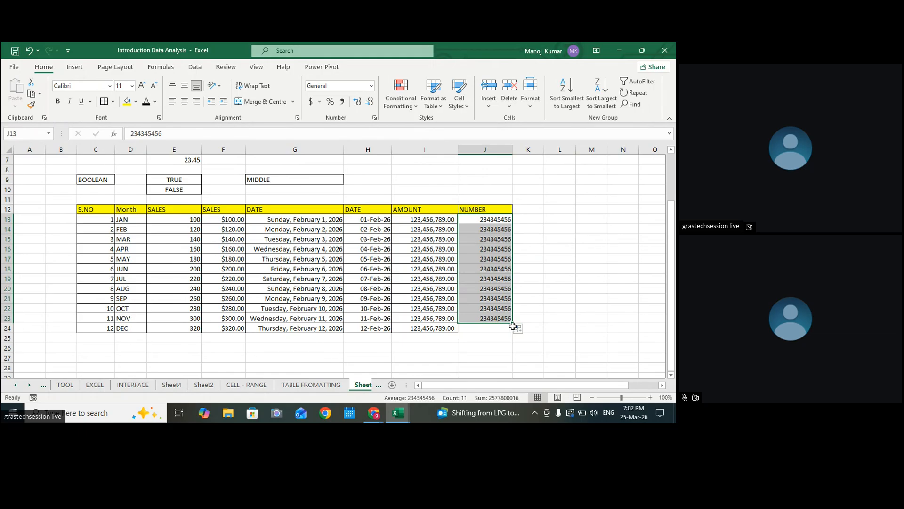
{"action": "left_click_drag", "start_coordinate": [513, 324], "coordinate": [513, 333]}
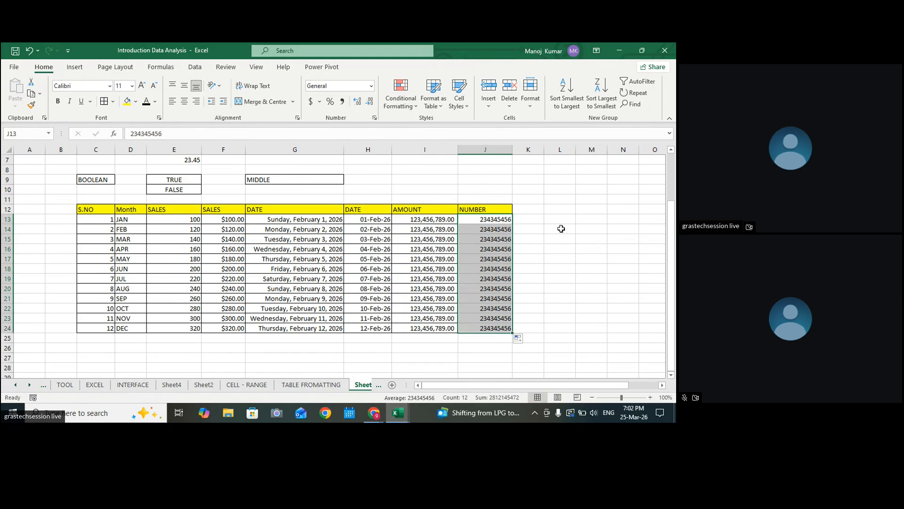
Step: Apply the Scientific number format to J13:J24
{"action": "left_click", "coordinate": [372, 86]}
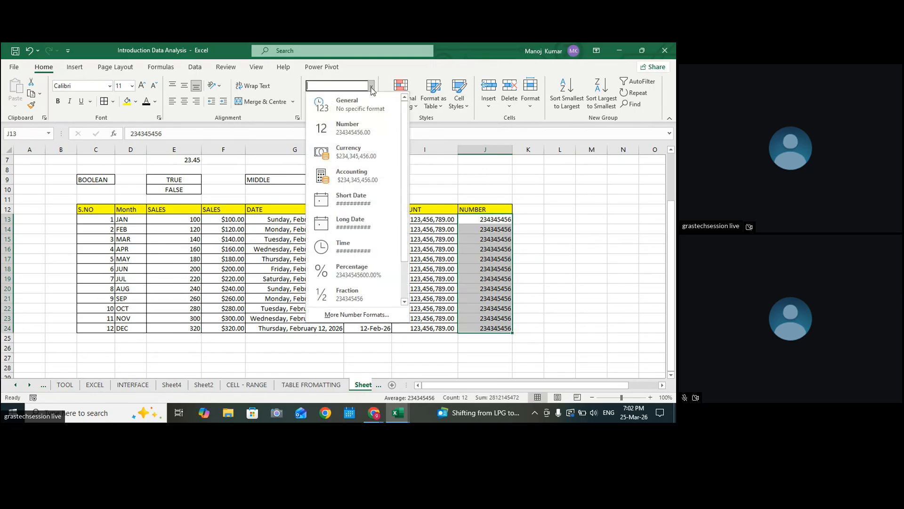
{"action": "left_click", "coordinate": [405, 272]}
{"action": "left_click", "coordinate": [405, 271]}
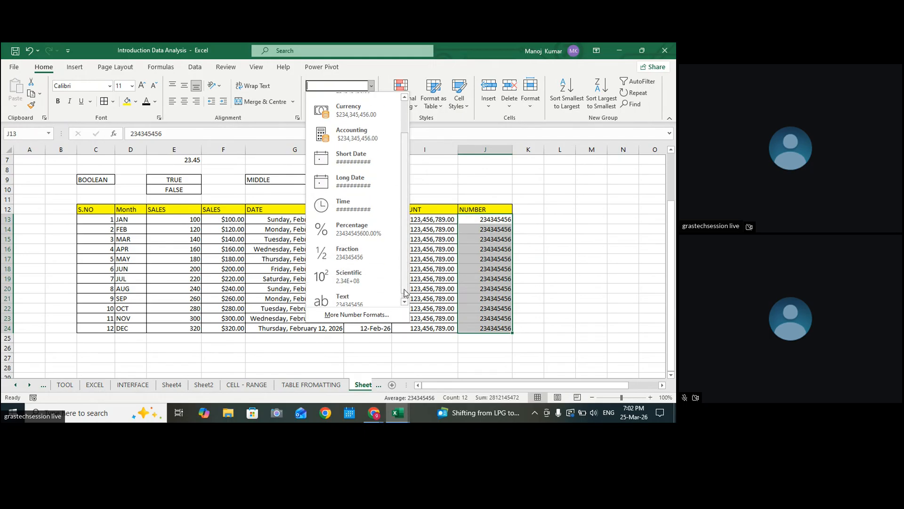
{"action": "left_click", "coordinate": [349, 277]}
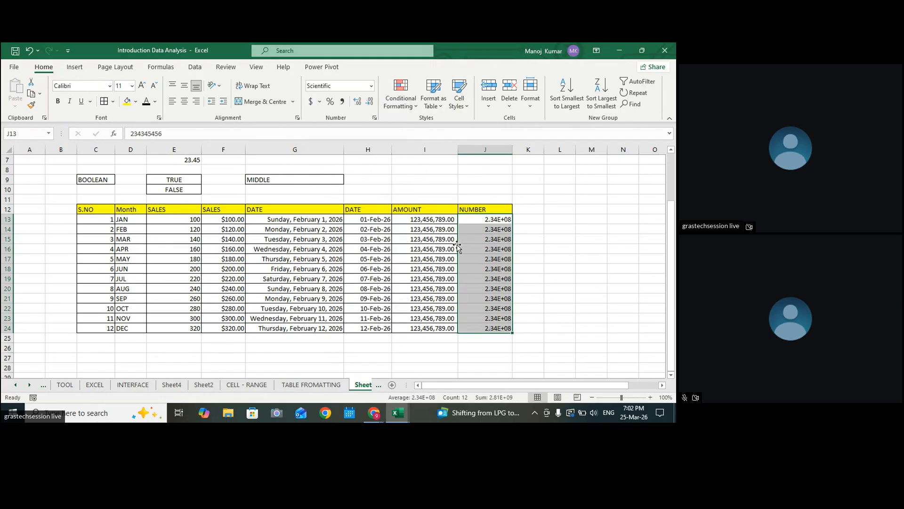
{"action": "left_click", "coordinate": [568, 209]}
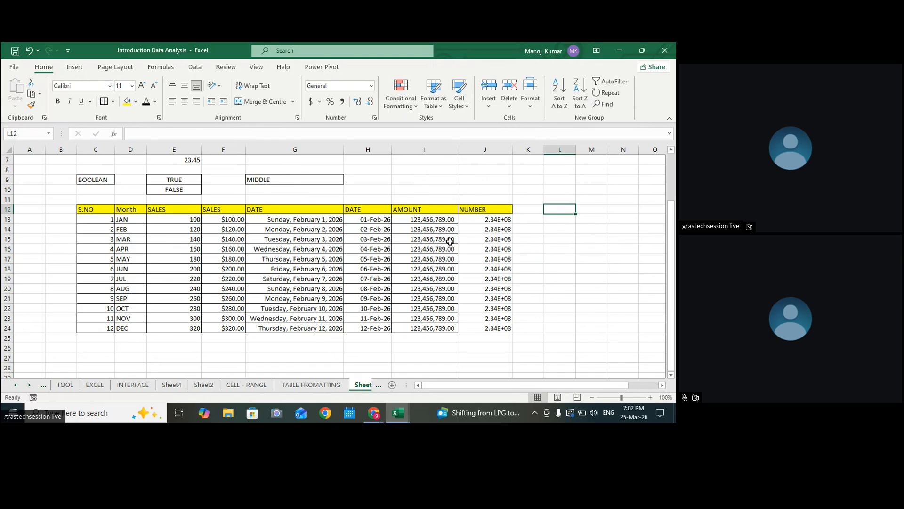
Step: Apply all borders to the NUMBER column values in J13:J24
{"action": "left_click_drag", "start_coordinate": [484, 223], "coordinate": [481, 328]}
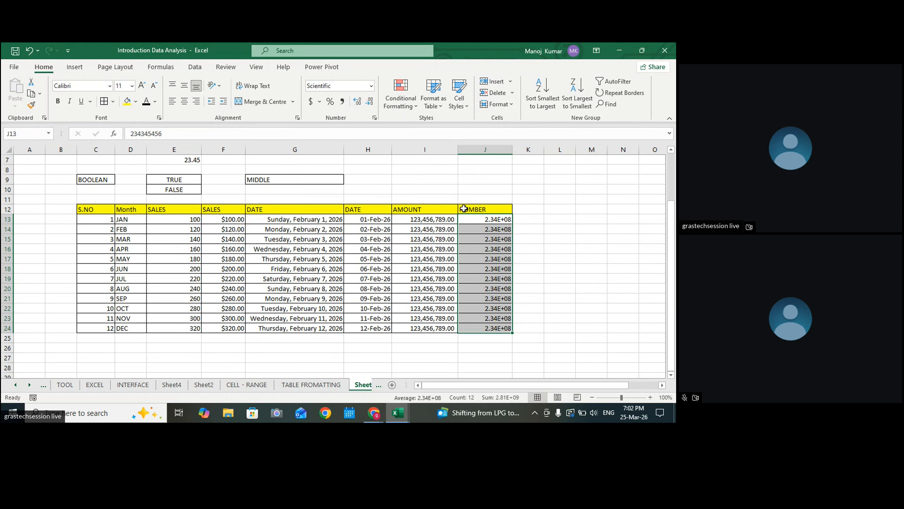
{"action": "left_click_drag", "start_coordinate": [483, 220], "coordinate": [481, 327]}
{"action": "left_click", "coordinate": [543, 316]}
{"action": "left_click", "coordinate": [618, 271]}
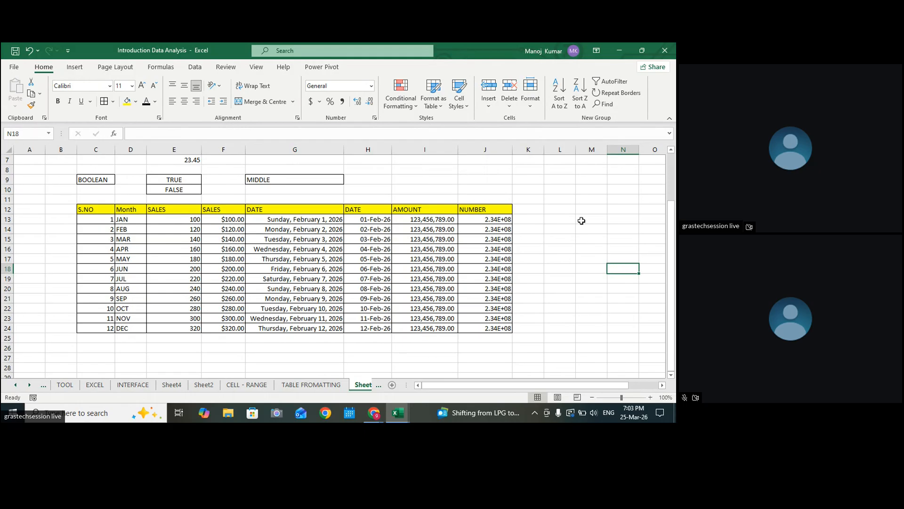
{"action": "left_click", "coordinate": [479, 222]}
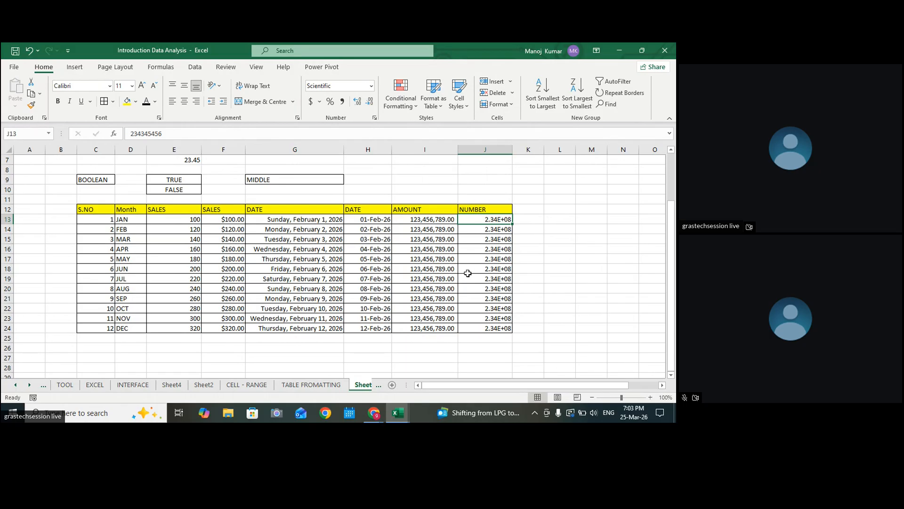
{"action": "left_click", "coordinate": [537, 212]}
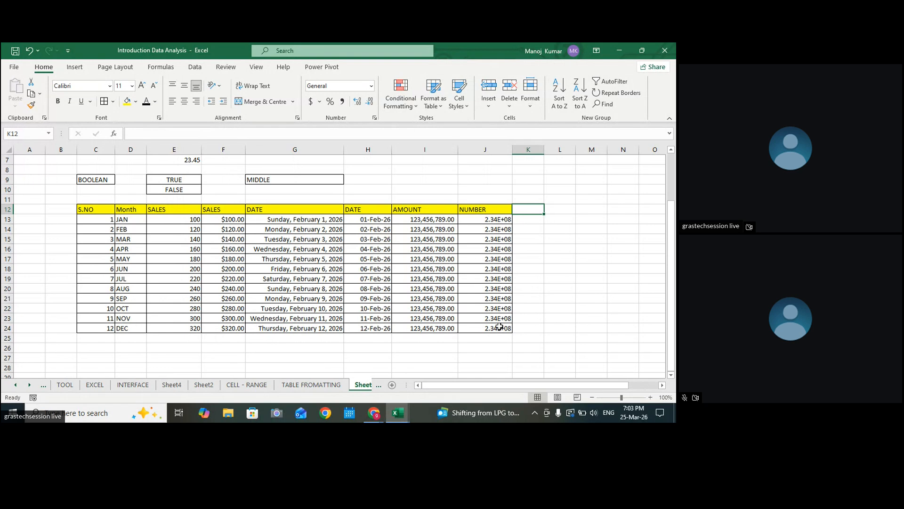
{"action": "left_click_drag", "start_coordinate": [468, 222], "coordinate": [469, 327]}
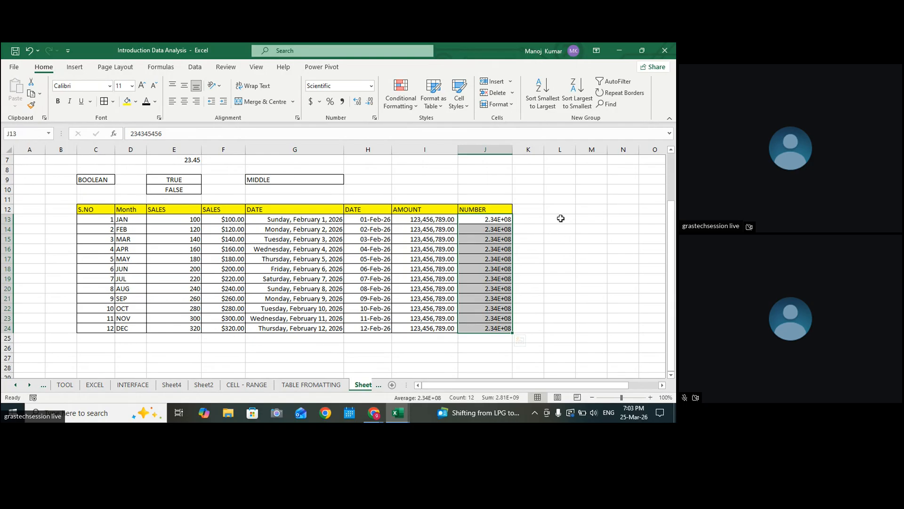
{"action": "left_click", "coordinate": [561, 218]}
Step: Enter the header FRACT in K12 and apply all borders to that cell
{"action": "left_click", "coordinate": [518, 208]}
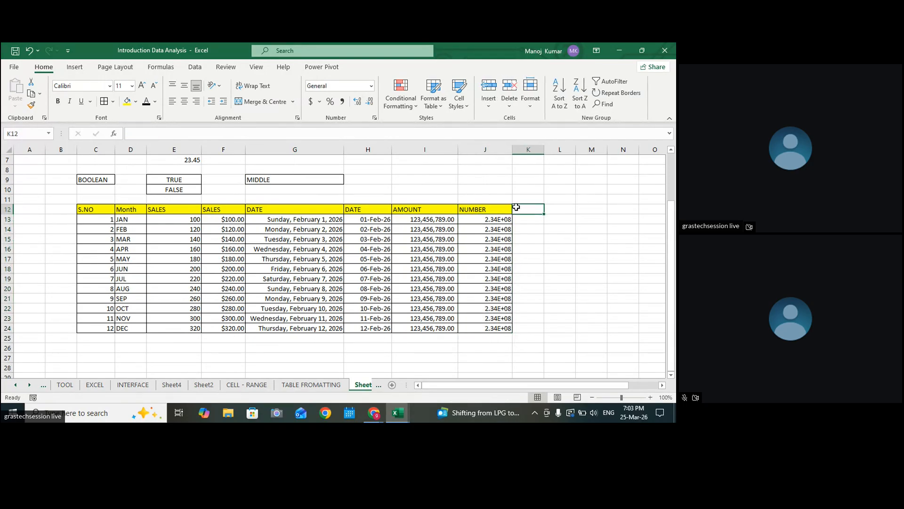
{"action": "type", "text": "FRACT"}
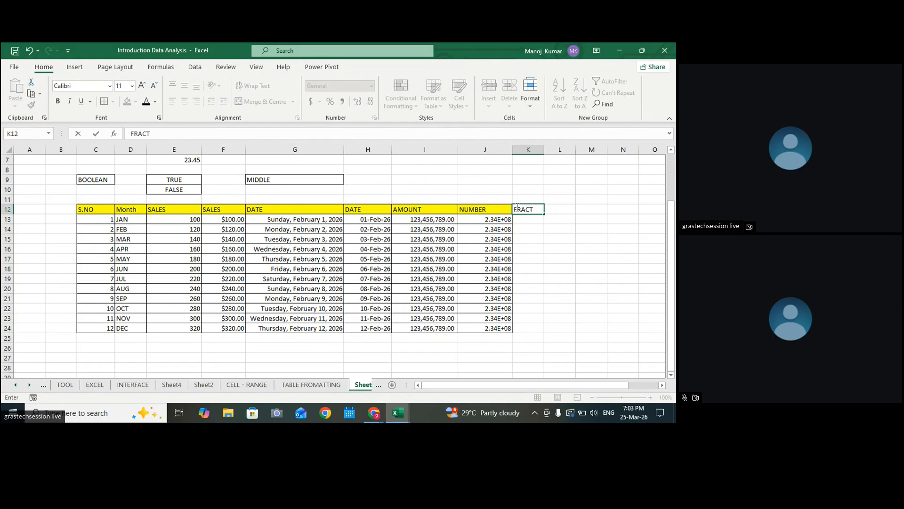
{"action": "left_click", "coordinate": [617, 226]}
{"action": "left_click", "coordinate": [559, 249]}
{"action": "left_click", "coordinate": [523, 209]}
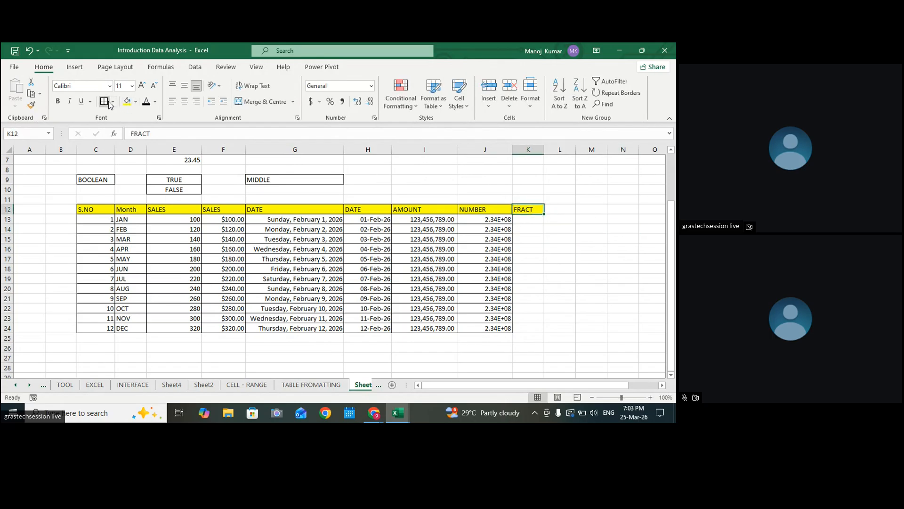
{"action": "left_click", "coordinate": [551, 190]}
Step: Try entering 1/2 directly in M11, check how it is interpreted, and clear the cell
{"action": "left_click", "coordinate": [600, 198]}
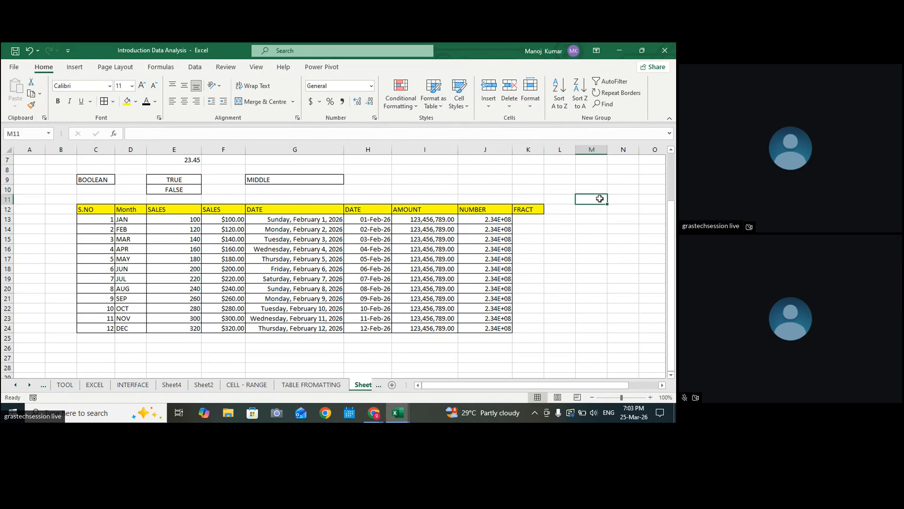
{"action": "type", "text": "1/"}
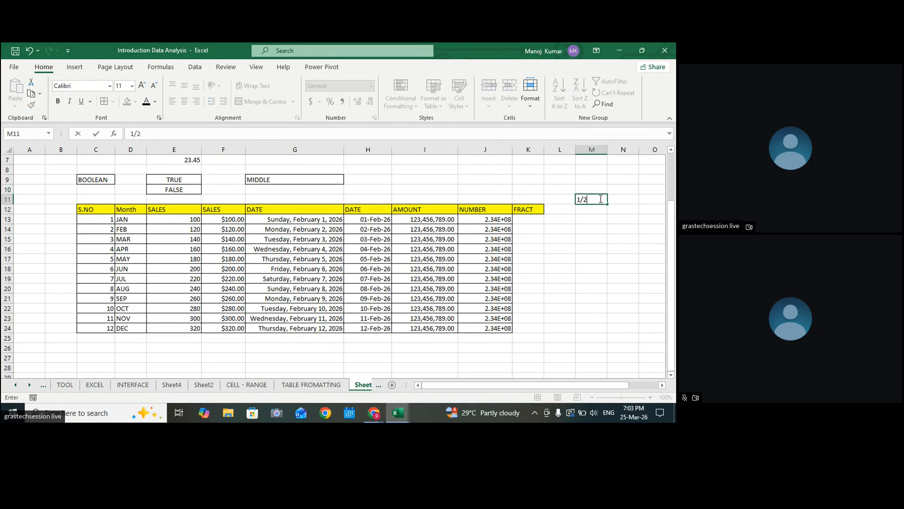
{"action": "type", "text": "2"}
{"action": "left_click", "coordinate": [603, 248]}
{"action": "left_click", "coordinate": [595, 199]}
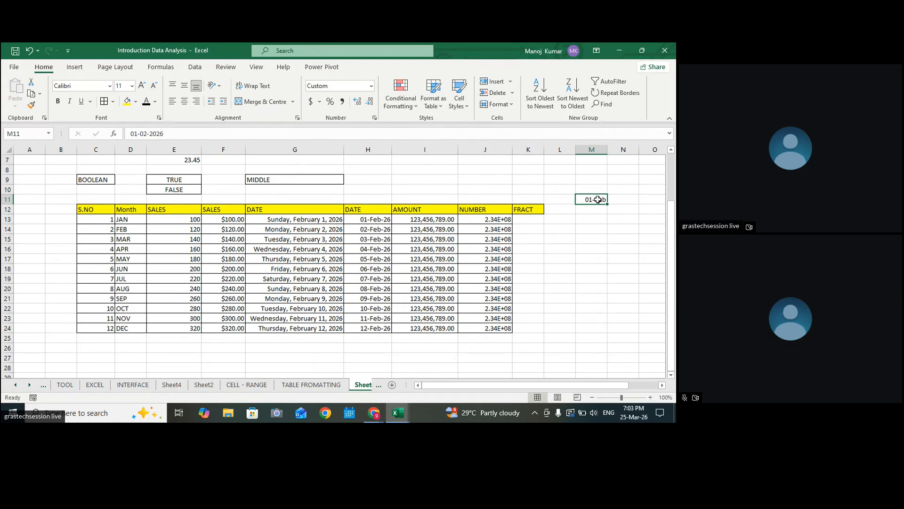
{"action": "key", "text": "Delete"}
Step: Enter the formula =1/2 in K13 and fill it down to K24
{"action": "left_click", "coordinate": [524, 219]}
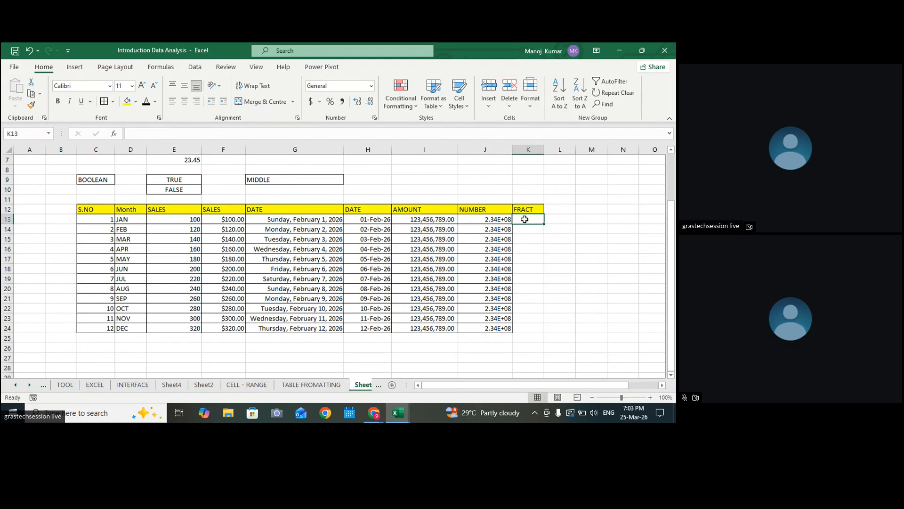
{"action": "type", "text": "1"}
{"action": "key", "text": "BackSpace"}
{"action": "type", "text": "-"}
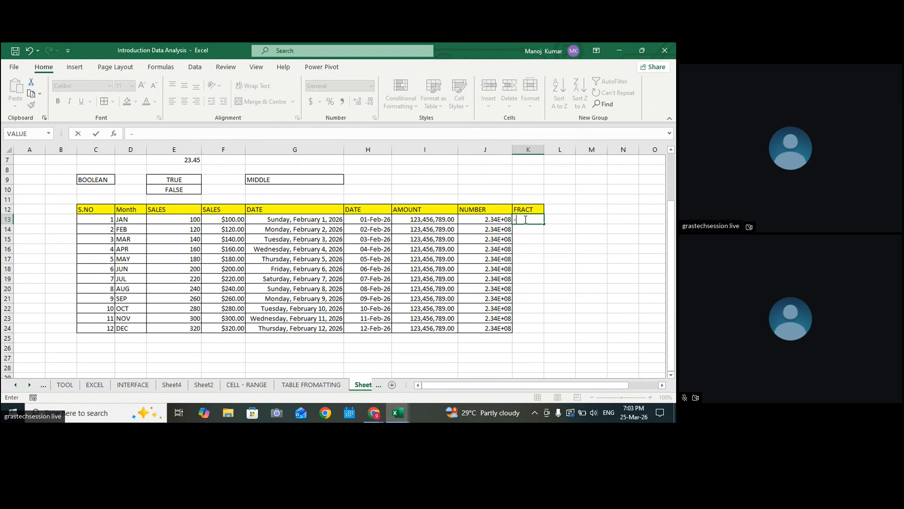
{"action": "key", "text": "BackSpace"}
{"action": "type", "text": "=1/2"}
{"action": "key", "text": "Return"}
{"action": "left_click", "coordinate": [525, 221]}
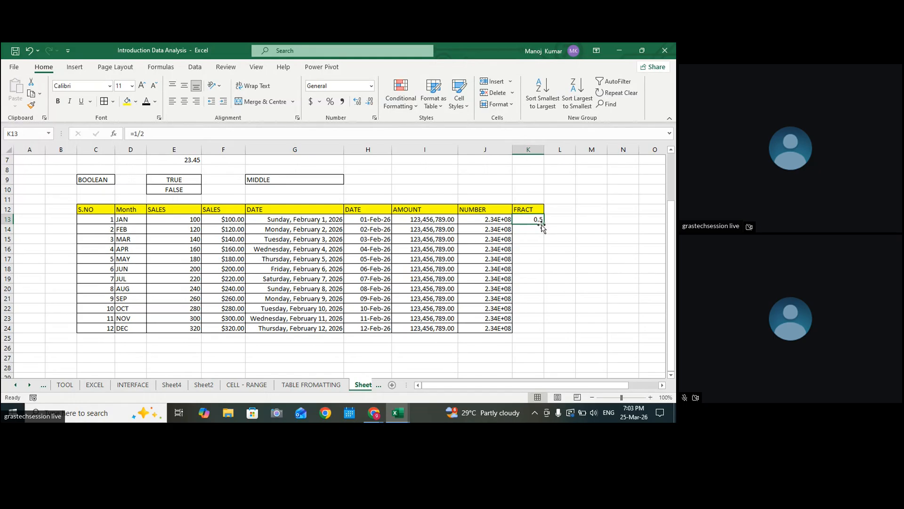
{"action": "left_click_drag", "start_coordinate": [544, 223], "coordinate": [527, 330]}
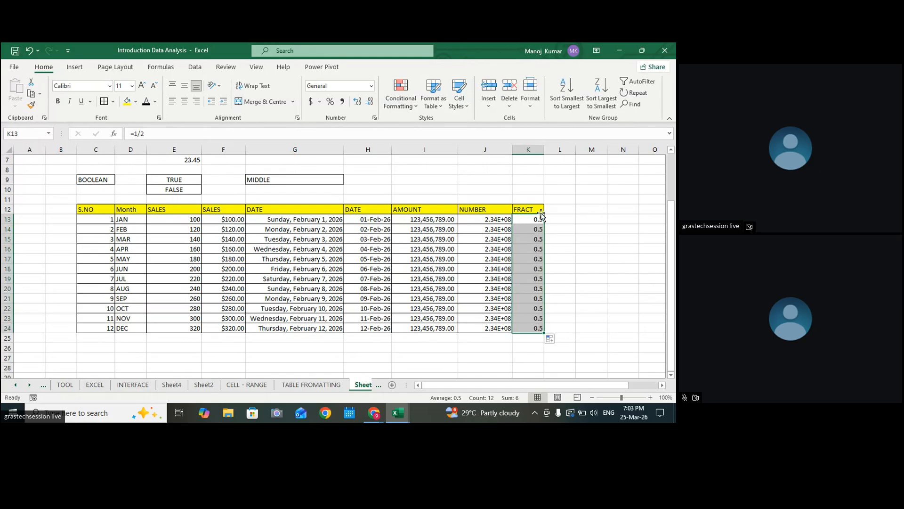
Step: Format K13:K24 as Fraction and change the formula in K19 to =3/2
{"action": "left_click", "coordinate": [371, 86]}
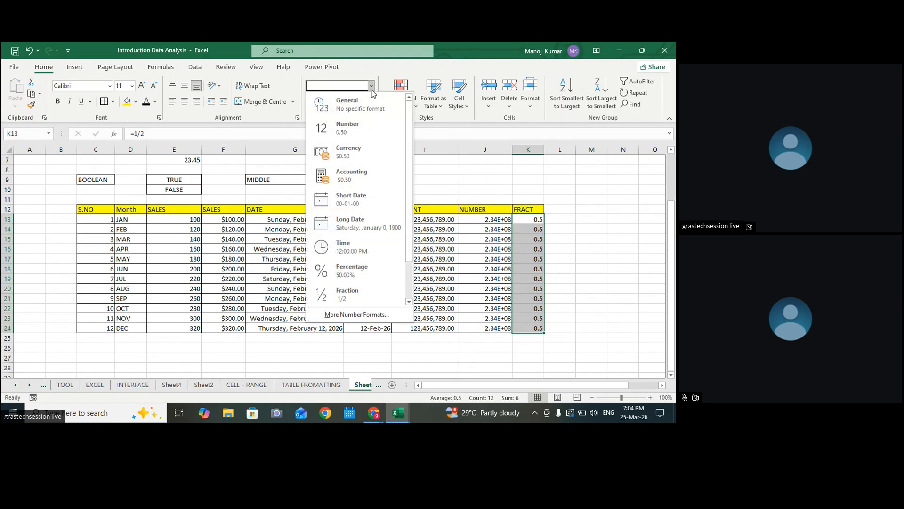
{"action": "left_click", "coordinate": [347, 294]}
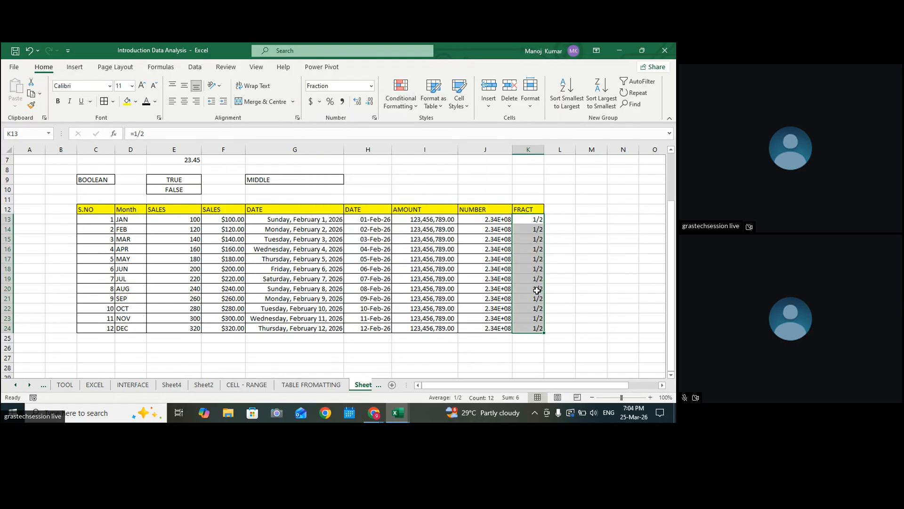
{"action": "double_click", "coordinate": [518, 279]}
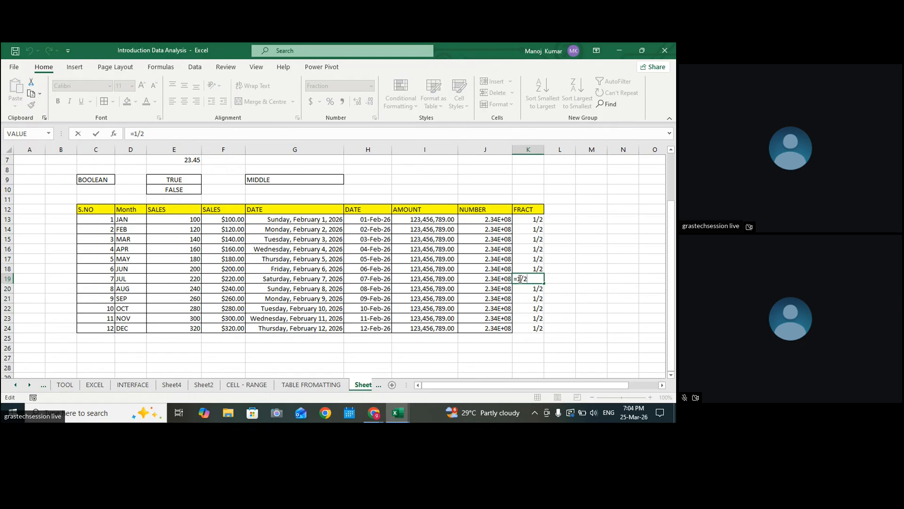
{"action": "key", "text": "BackSpace"}
{"action": "type", "text": "3"}
{"action": "key", "text": "Return"}
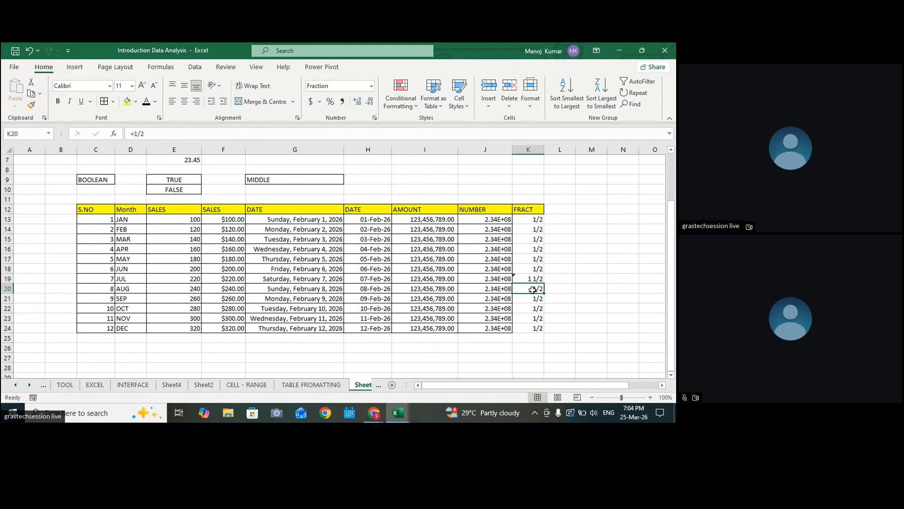
{"action": "left_click", "coordinate": [600, 301]}
Step: Apply all borders to the FRACT column values in K13:K24
{"action": "left_click_drag", "start_coordinate": [531, 219], "coordinate": [526, 330]}
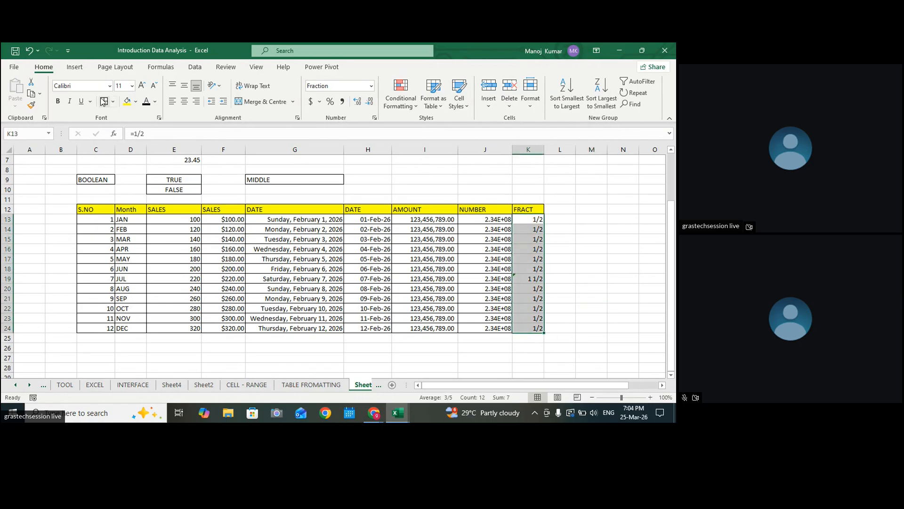
{"action": "key", "text": "Left"}
{"action": "key", "text": "Left"}
{"action": "key", "text": "Down"}
{"action": "key", "text": "Down"}
{"action": "key", "text": "Down"}
Step: Center the header texts in C12:K12 horizontally
{"action": "left_click_drag", "start_coordinate": [94, 210], "coordinate": [526, 209]}
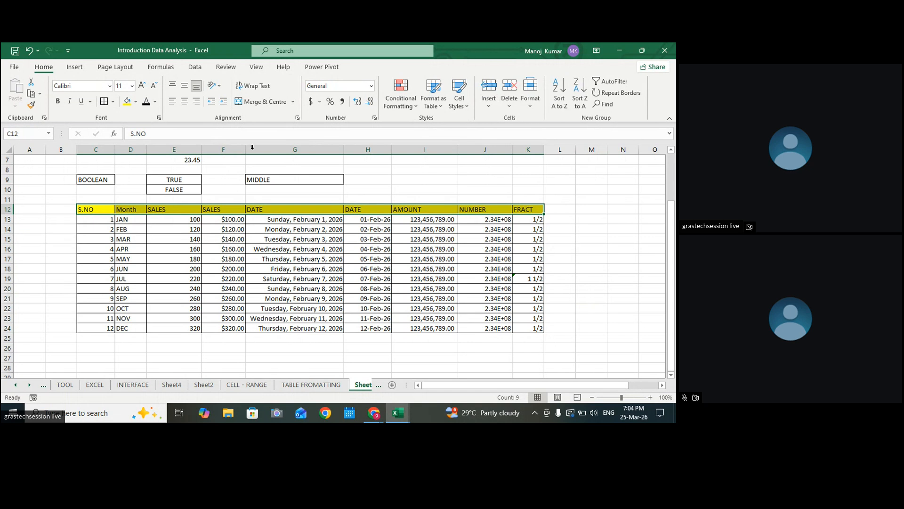
{"action": "left_click", "coordinate": [185, 103]}
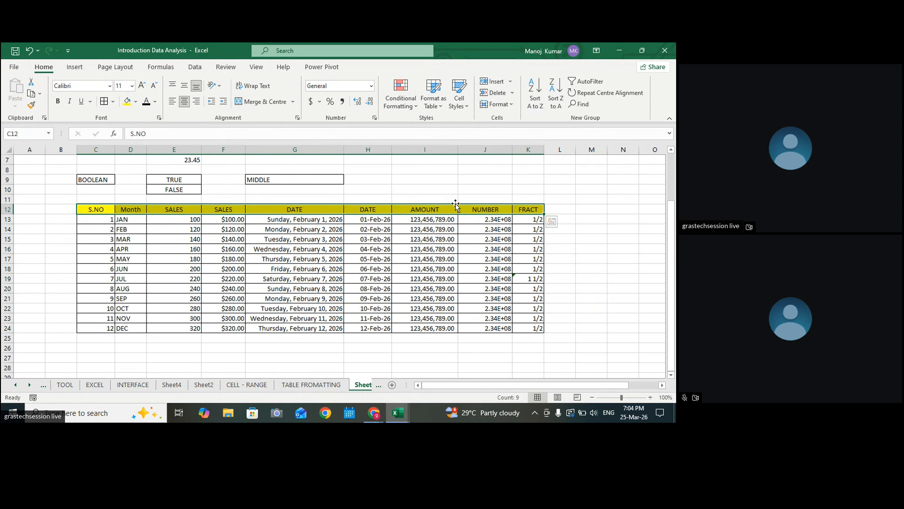
Step: Enter the label CUSTOM in C28 below the sales table and make it bold with all borders
{"action": "scroll", "coordinate": [521, 210], "scroll_direction": "up", "scroll_amount": 2}
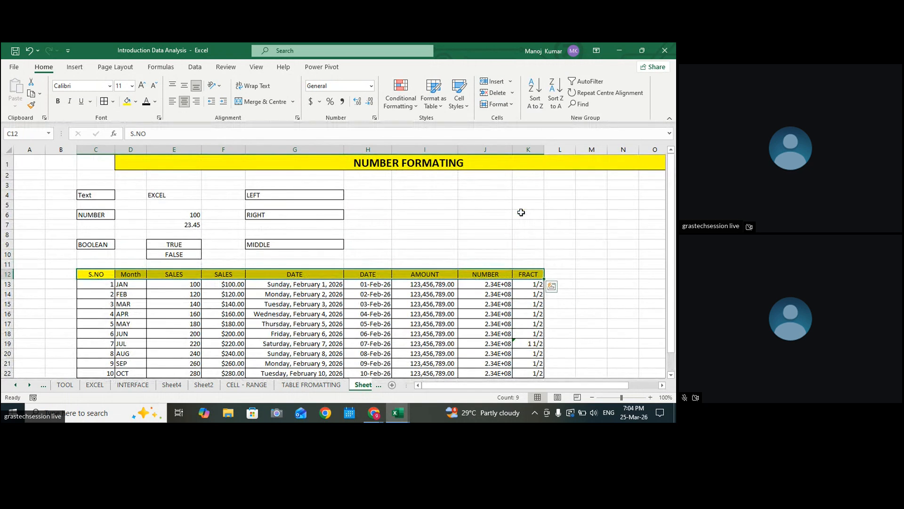
{"action": "left_click_drag", "start_coordinate": [92, 161], "coordinate": [143, 159]}
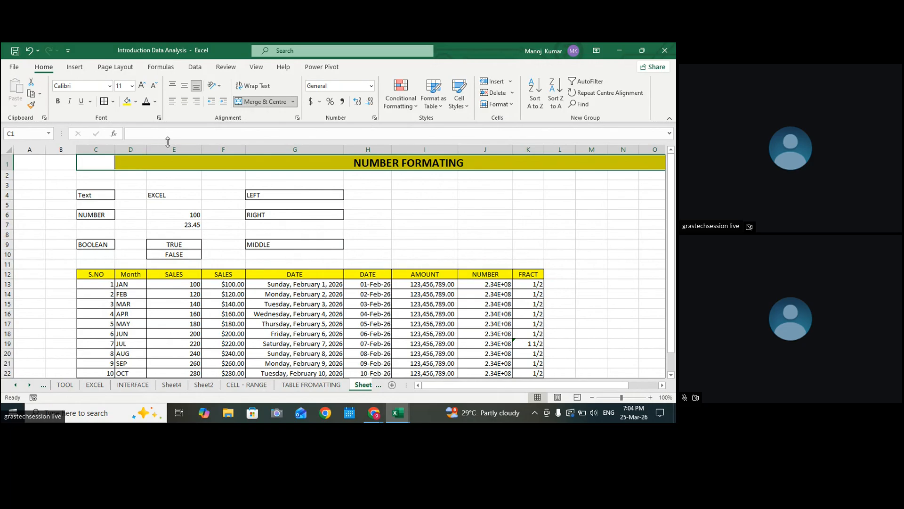
{"action": "scroll", "coordinate": [433, 210], "scroll_direction": "down", "scroll_amount": 3}
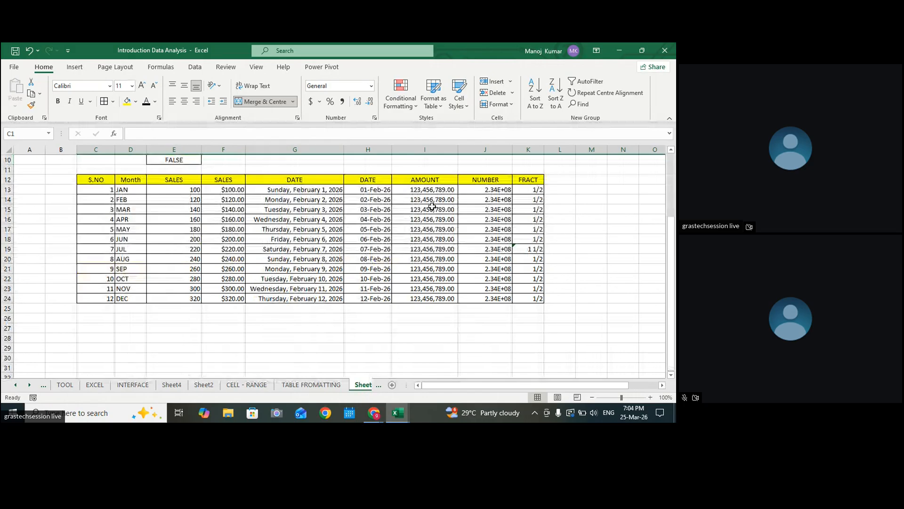
{"action": "scroll", "coordinate": [432, 206], "scroll_direction": "down", "scroll_amount": 4}
{"action": "left_click", "coordinate": [96, 219]}
{"action": "type", "text": "CUSTOM"}
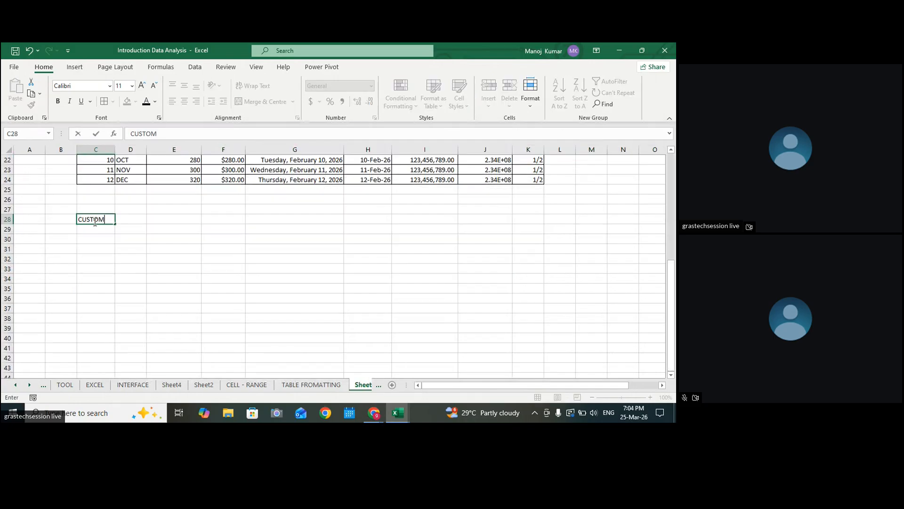
{"action": "left_click", "coordinate": [216, 254]}
{"action": "left_click", "coordinate": [99, 222]}
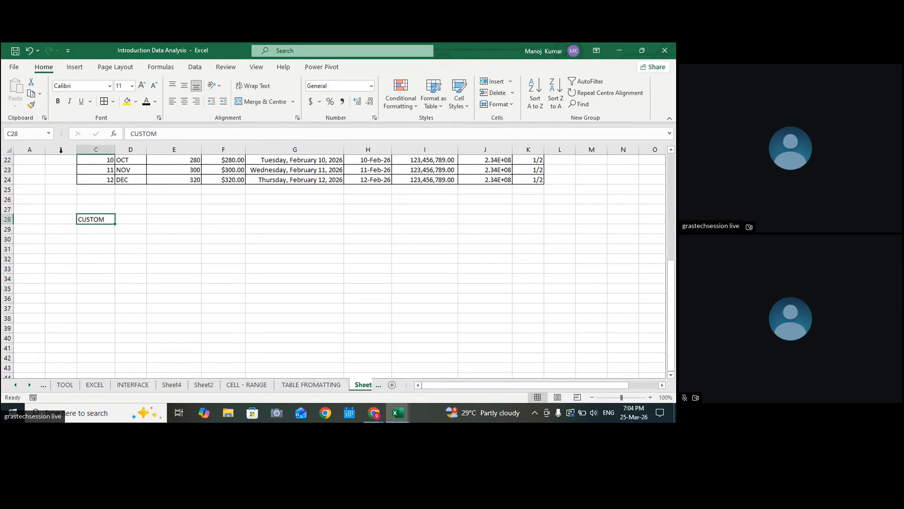
{"action": "left_click", "coordinate": [104, 100]}
{"action": "left_click", "coordinate": [58, 101]}
Step: Widen column E slightly
{"action": "left_click", "coordinate": [215, 217]}
{"action": "left_click", "coordinate": [192, 237]}
{"action": "left_click", "coordinate": [152, 226]}
{"action": "left_click_drag", "start_coordinate": [202, 151], "coordinate": [204, 151]}
{"action": "left_click", "coordinate": [212, 247]}
{"action": "left_click", "coordinate": [197, 238]}
{"action": "left_click", "coordinate": [193, 227]}
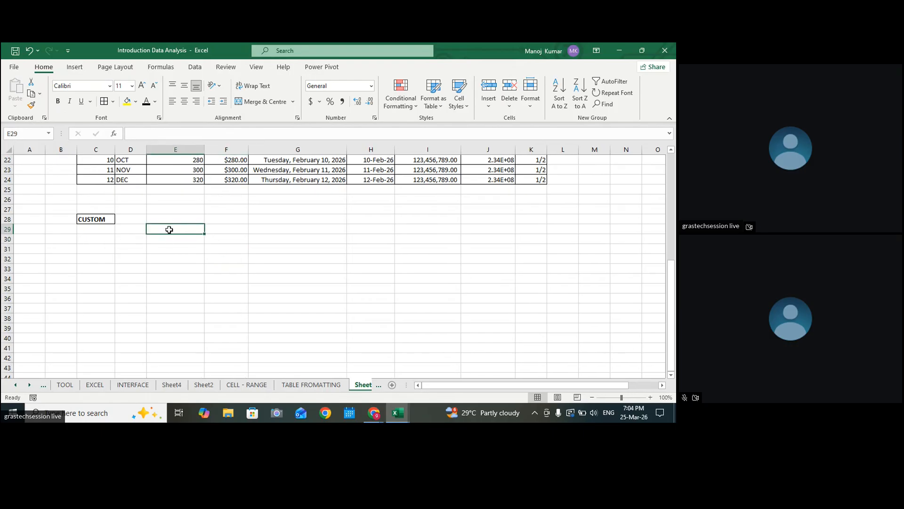
Step: Enter 10000 in E29 and 20000 in E30 as sample values for the custom format
{"action": "left_click", "coordinate": [276, 284]}
{"action": "left_click", "coordinate": [177, 234]}
{"action": "type", "text": "10000"}
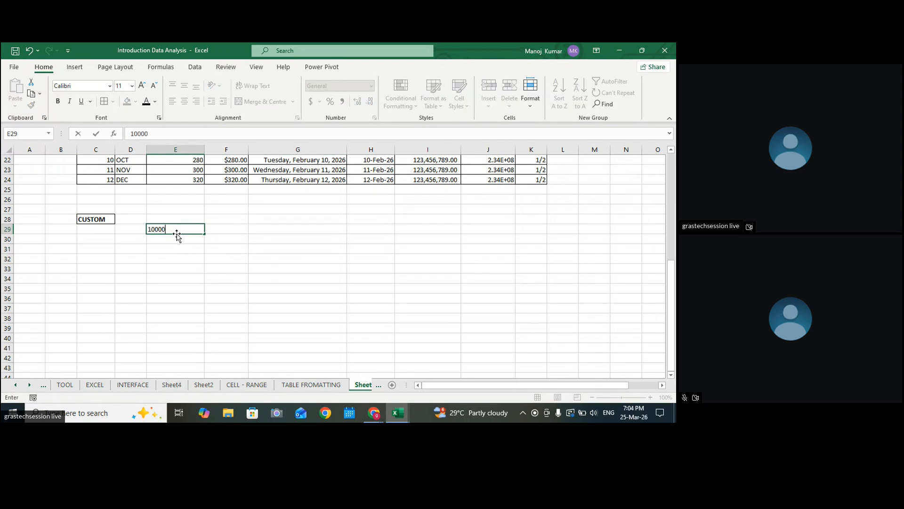
{"action": "key", "text": "Return"}
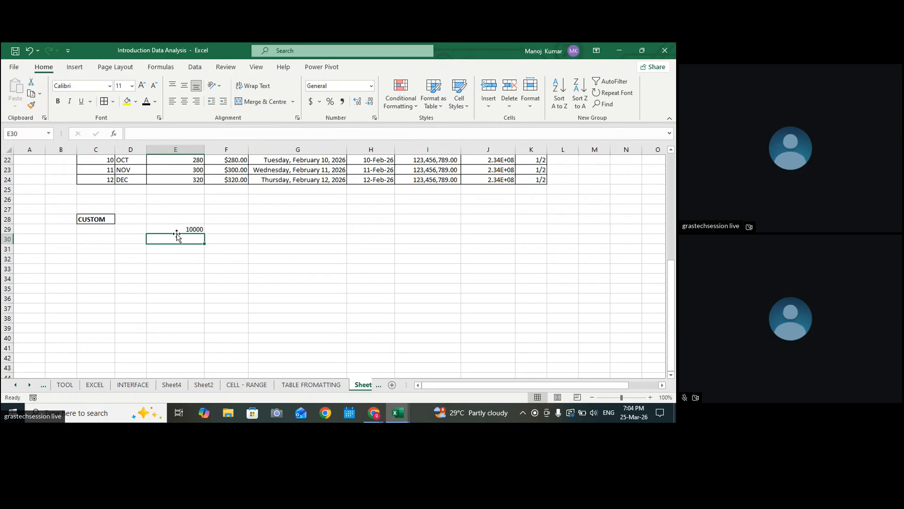
{"action": "left_click", "coordinate": [186, 229]}
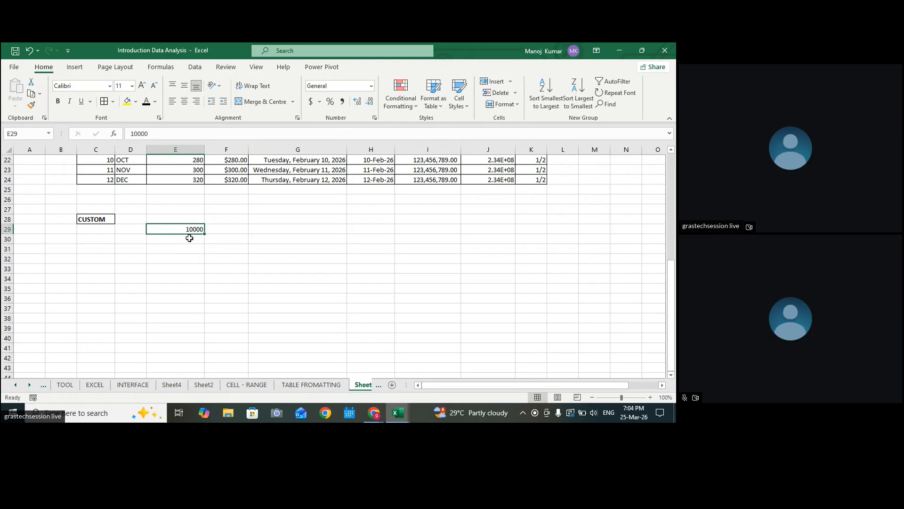
{"action": "left_click", "coordinate": [188, 238]}
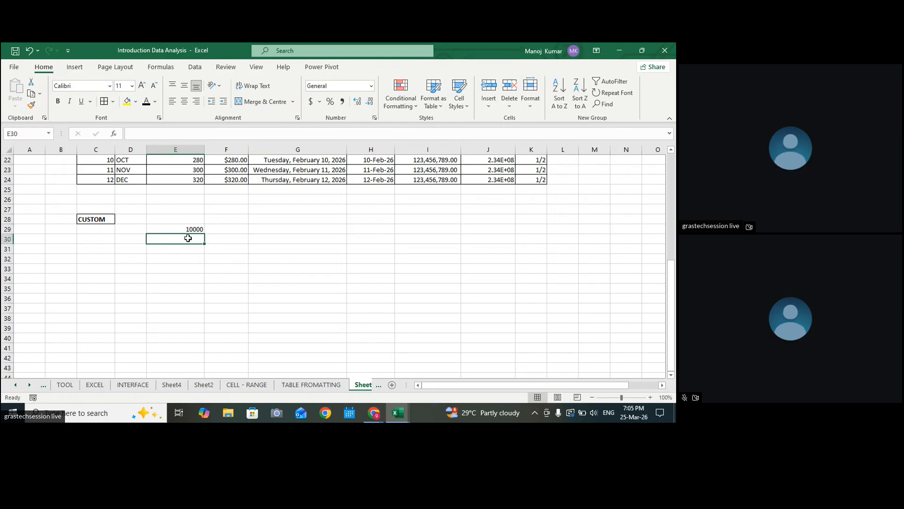
{"action": "type", "text": "20000"}
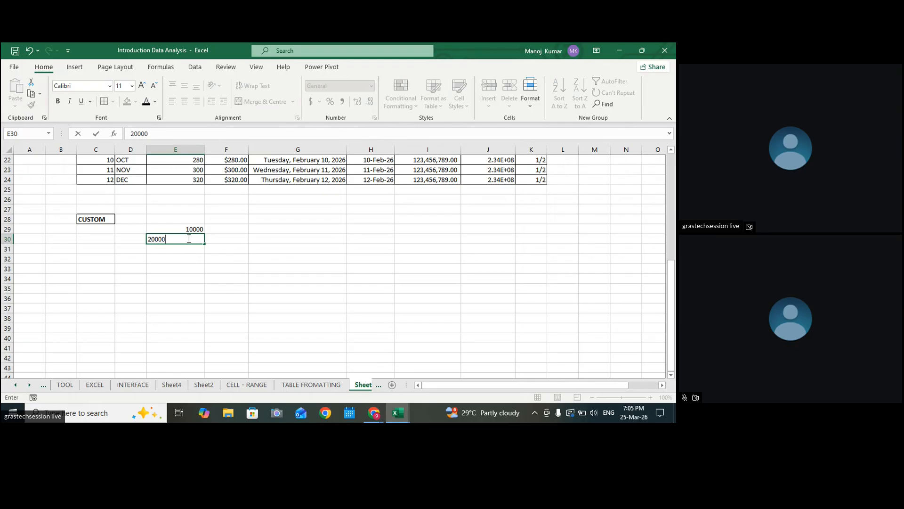
{"action": "key", "text": "Return"}
Step: Try the custom number format 0.K on cells E29:E33
{"action": "left_click", "coordinate": [193, 229]}
{"action": "left_click_drag", "start_coordinate": [181, 228], "coordinate": [182, 271]}
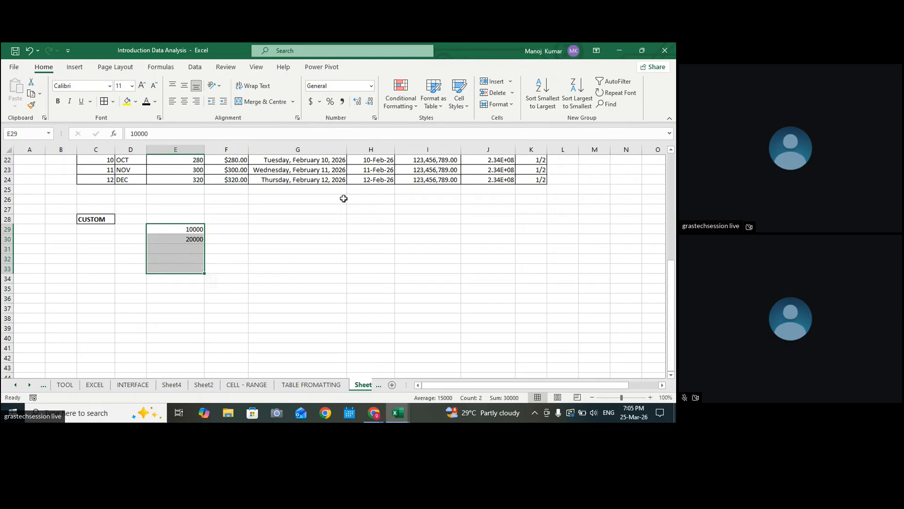
{"action": "left_click", "coordinate": [370, 85]}
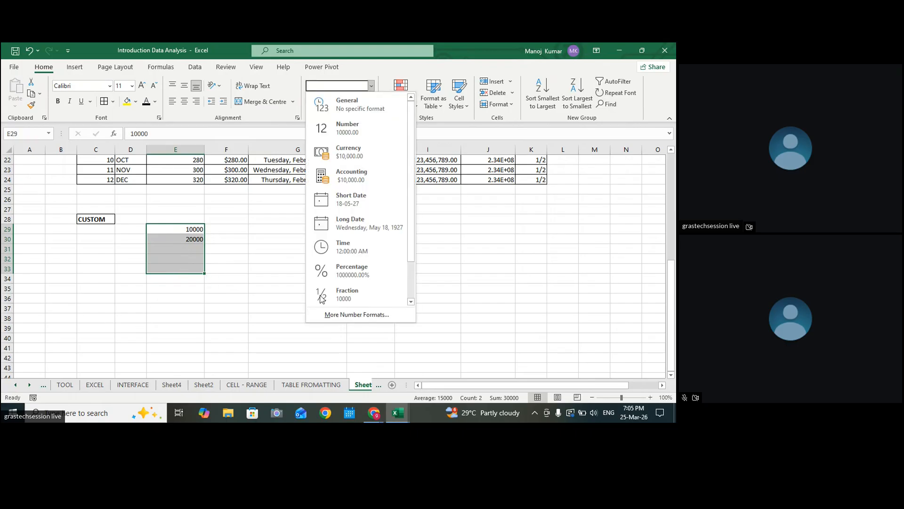
{"action": "left_click", "coordinate": [354, 314]}
{"action": "left_click", "coordinate": [262, 212]}
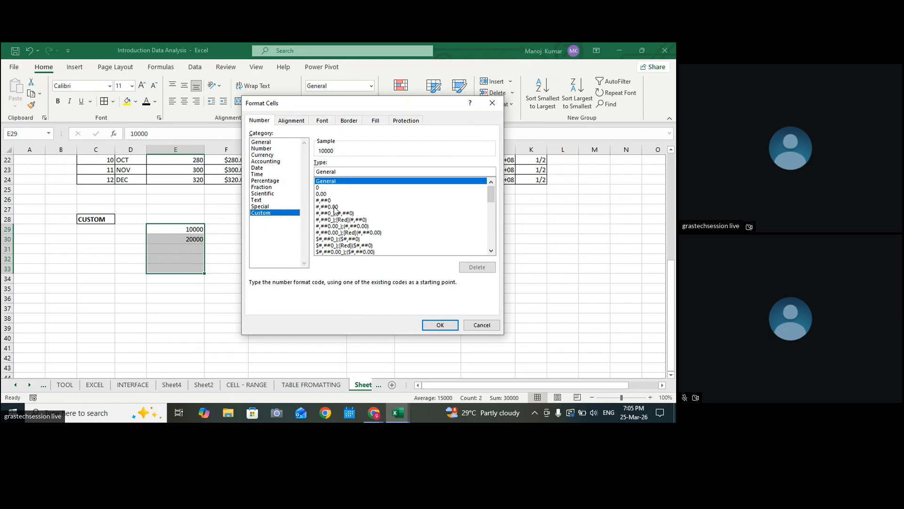
{"action": "left_click_drag", "start_coordinate": [491, 193], "coordinate": [492, 253]}
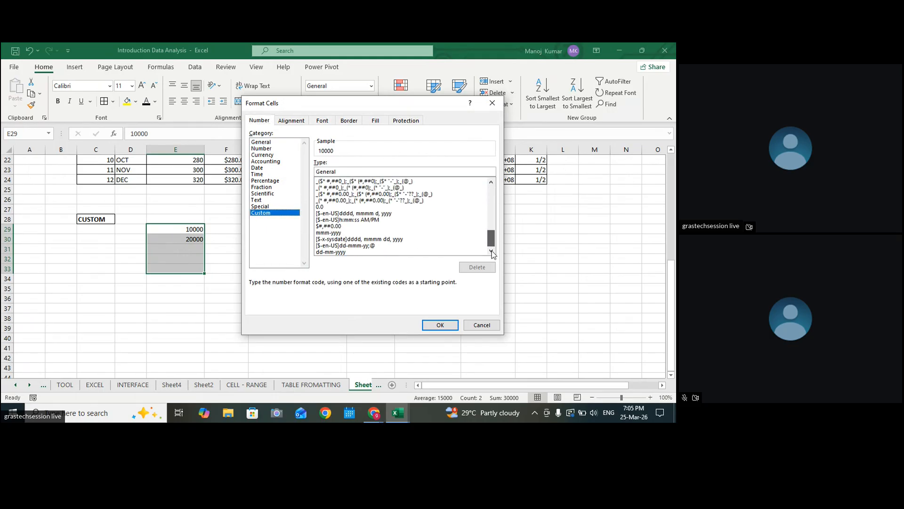
{"action": "left_click", "coordinate": [370, 172]}
{"action": "left_click_drag", "start_coordinate": [345, 171], "coordinate": [316, 168]}
{"action": "type", "text": "0.K"}
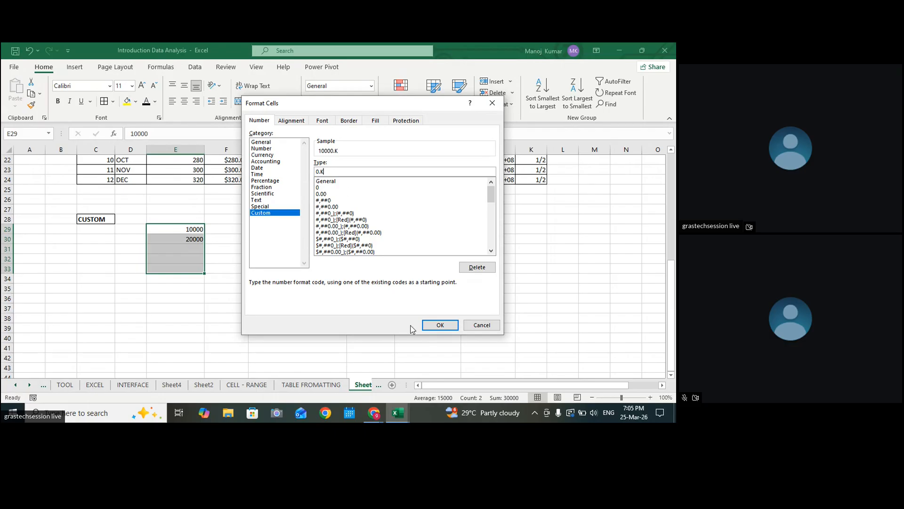
{"action": "left_click", "coordinate": [438, 325]}
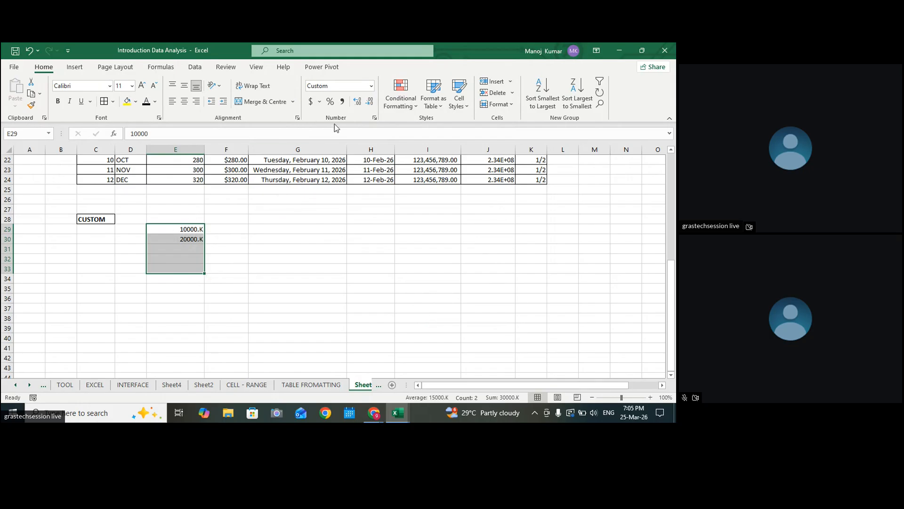
Step: Set the custom number format of E29:E33 to 0,"K" so the values display in thousands
{"action": "left_click", "coordinate": [372, 86]}
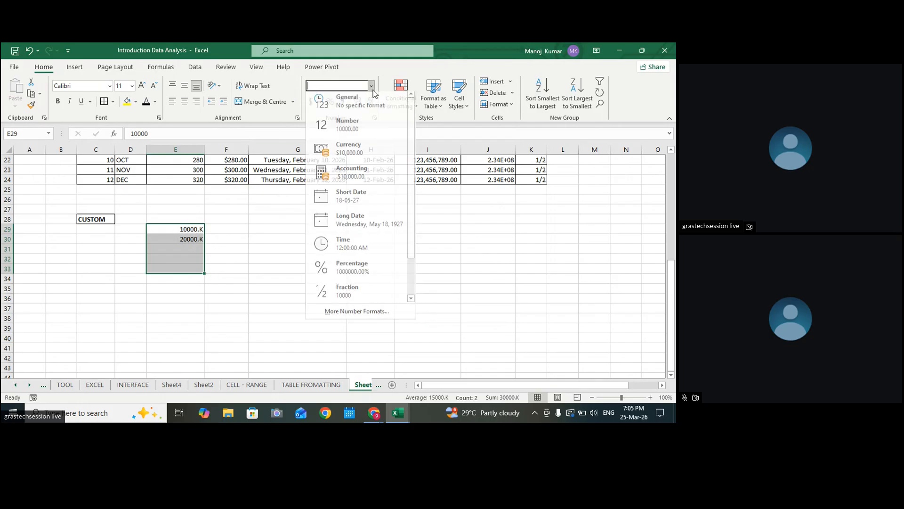
{"action": "left_click", "coordinate": [346, 315]}
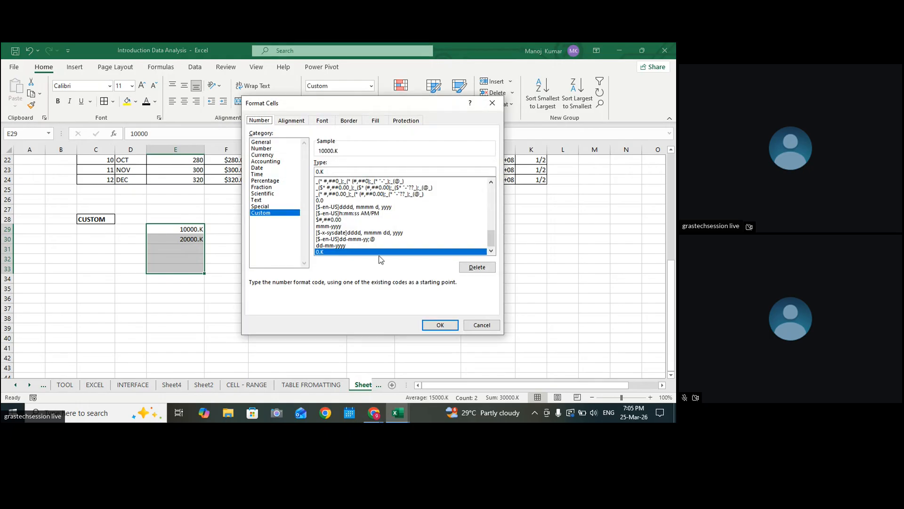
{"action": "left_click", "coordinate": [333, 170]}
{"action": "key", "text": "BackSpace"}
{"action": "key", "text": "BackSpace"}
{"action": "key", "text": "BackSpace"}
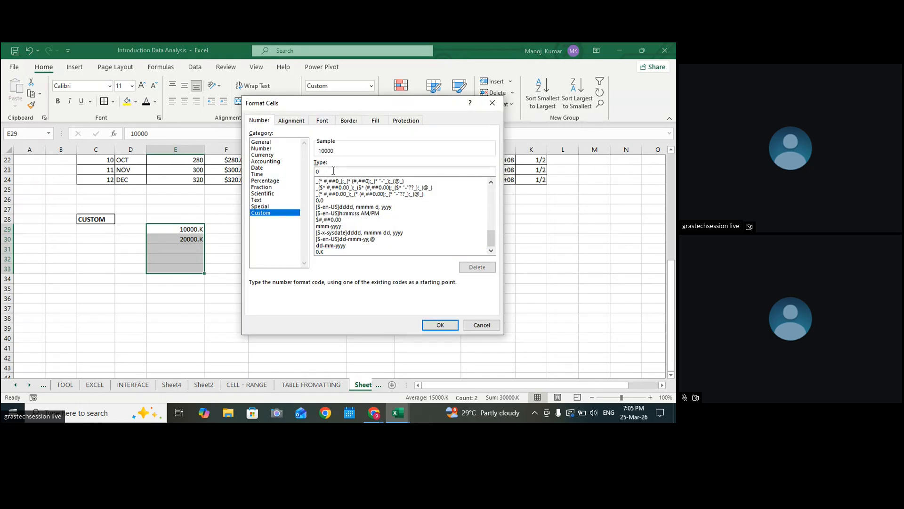
{"action": "type", "text": "0>"}
{"action": "type", "text": ","}
{"action": "type", "text": "\"K\""}
{"action": "key", "text": "Return"}
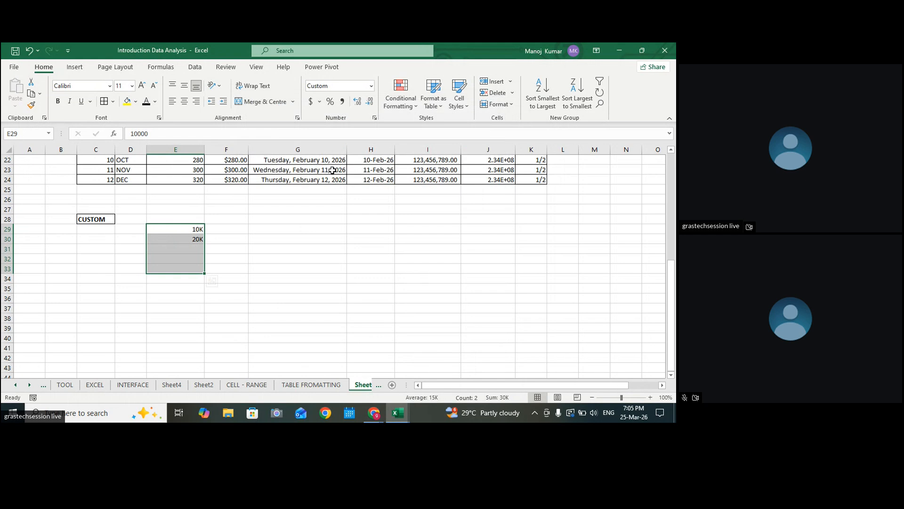
{"action": "left_click", "coordinate": [258, 320]}
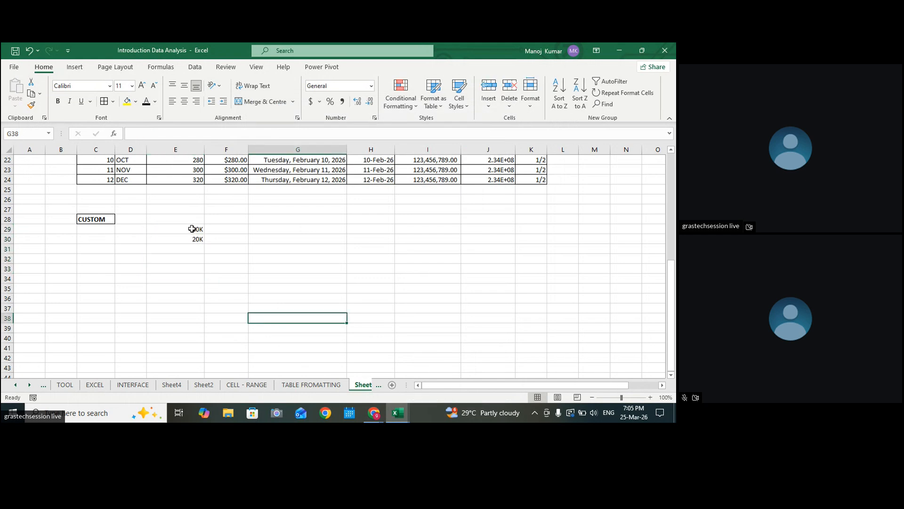
Step: Fill the series from E29:E30 down to E35 and apply all borders to E29:E35
{"action": "left_click_drag", "start_coordinate": [190, 231], "coordinate": [200, 288]}
{"action": "left_click", "coordinate": [273, 286]}
{"action": "left_click", "coordinate": [290, 228]}
{"action": "type", "text": "10"}
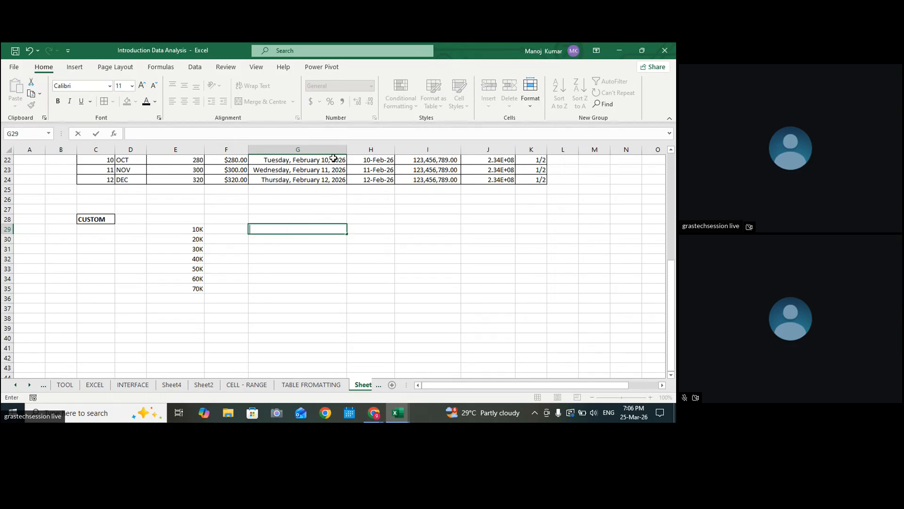
{"action": "left_click_drag", "start_coordinate": [202, 230], "coordinate": [198, 288]}
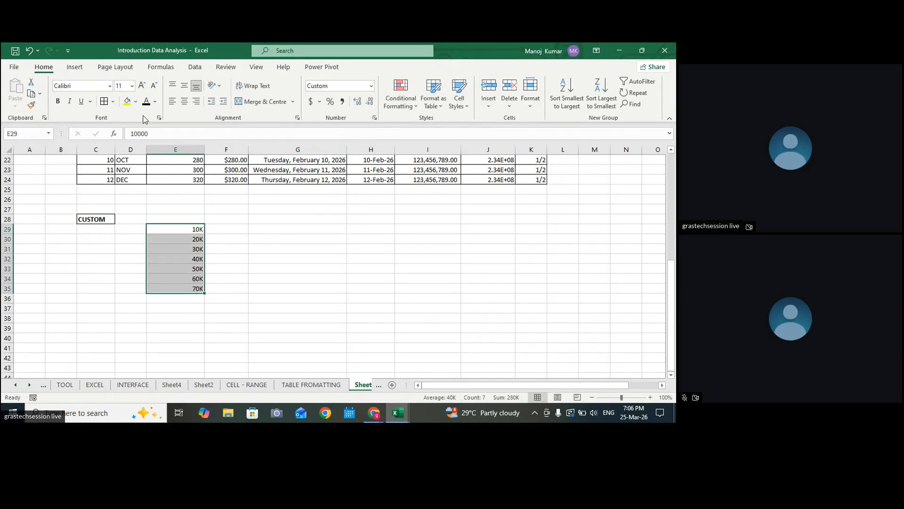
Step: Enter 10K, 20K and 30K as plain text in G29:G31
{"action": "left_click", "coordinate": [307, 231]}
{"action": "type", "text": "10K"}
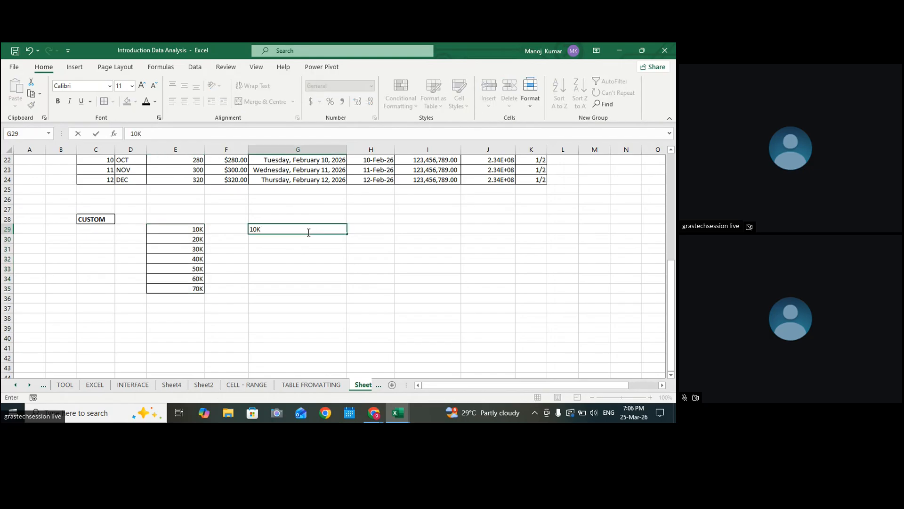
{"action": "key", "text": "Return"}
{"action": "type", "text": "20"}
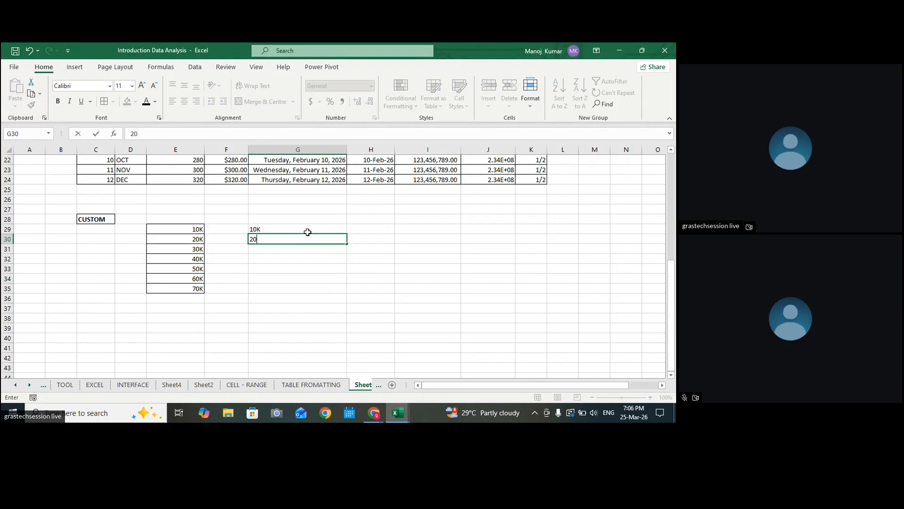
{"action": "type", "text": "K"}
{"action": "key", "text": "Return"}
{"action": "type", "text": "30"}
{"action": "key", "text": "Return"}
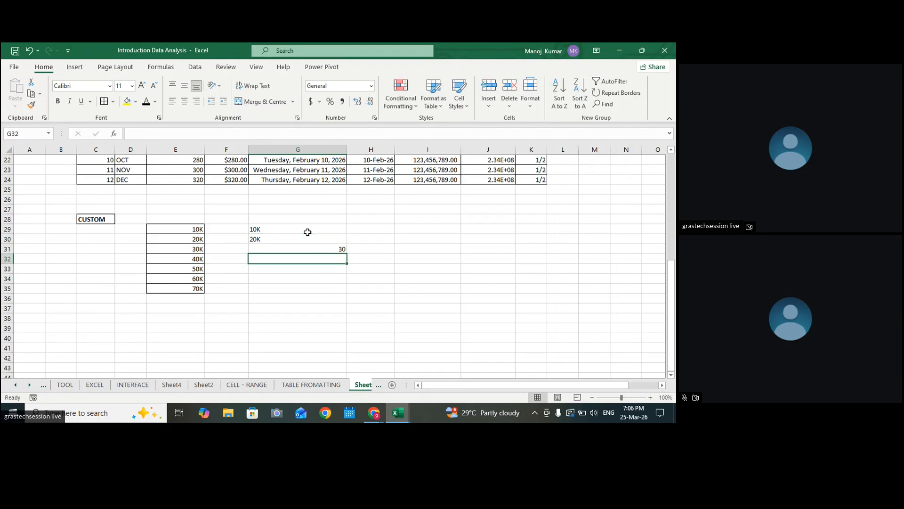
{"action": "double_click", "coordinate": [307, 248]}
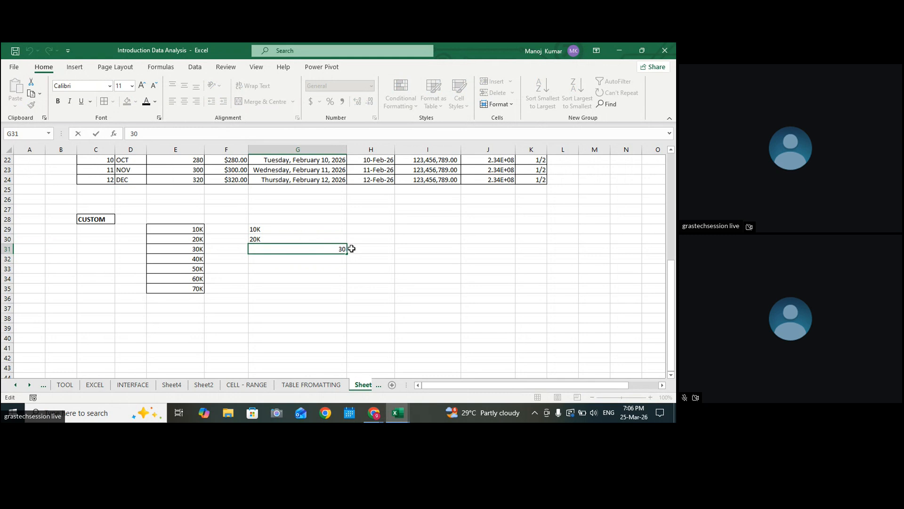
{"action": "key", "text": "Escape"}
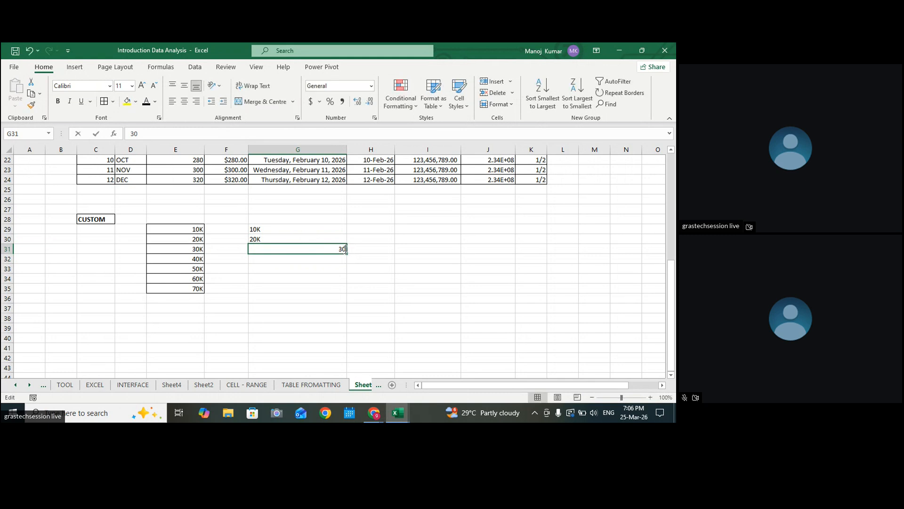
{"action": "double_click", "coordinate": [342, 249]}
{"action": "key", "text": "Return"}
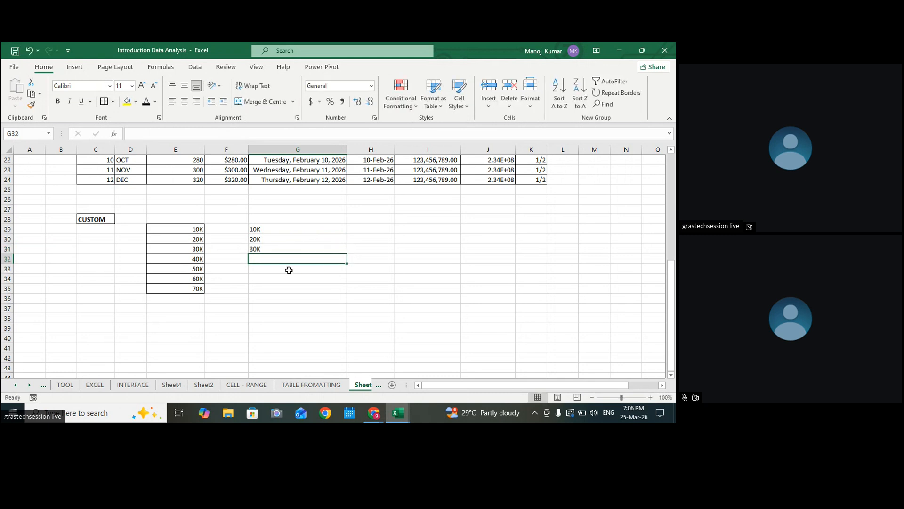
Step: Fill the text entries in G29:G31 down to G35 and apply all borders to G29:G35
{"action": "left_click_drag", "start_coordinate": [268, 234], "coordinate": [268, 246]}
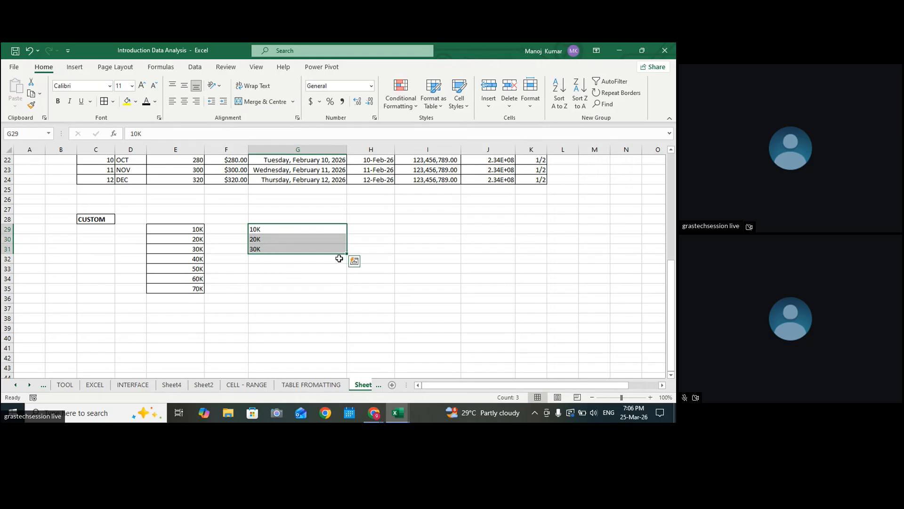
{"action": "left_click_drag", "start_coordinate": [348, 254], "coordinate": [352, 291]}
{"action": "left_click", "coordinate": [405, 289]}
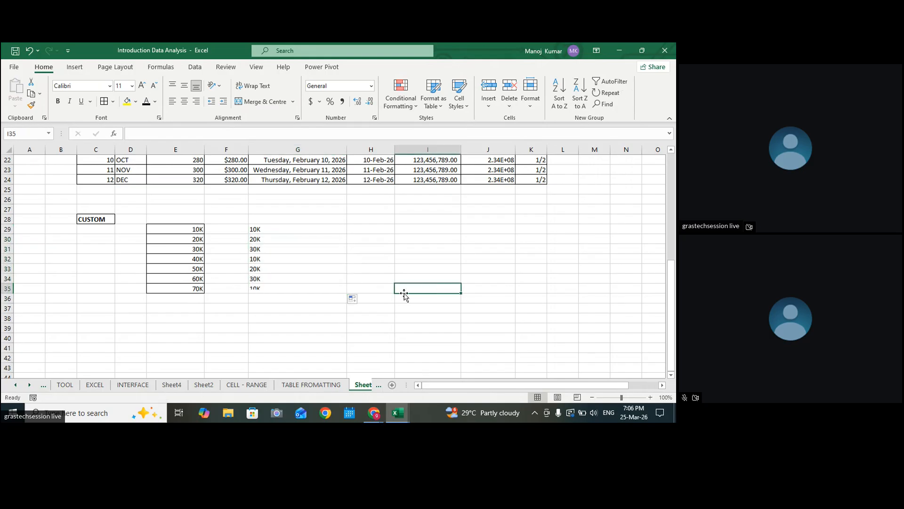
{"action": "left_click", "coordinate": [253, 288]}
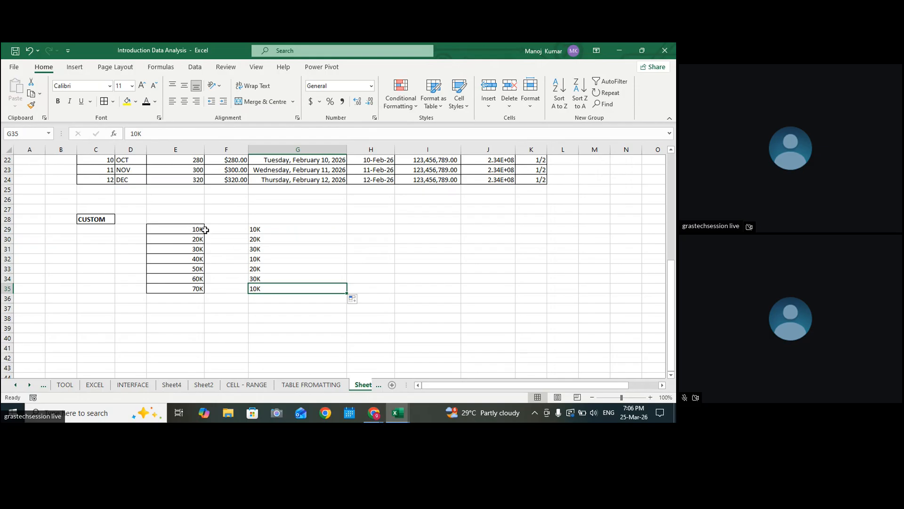
{"action": "left_click_drag", "start_coordinate": [255, 230], "coordinate": [256, 288]}
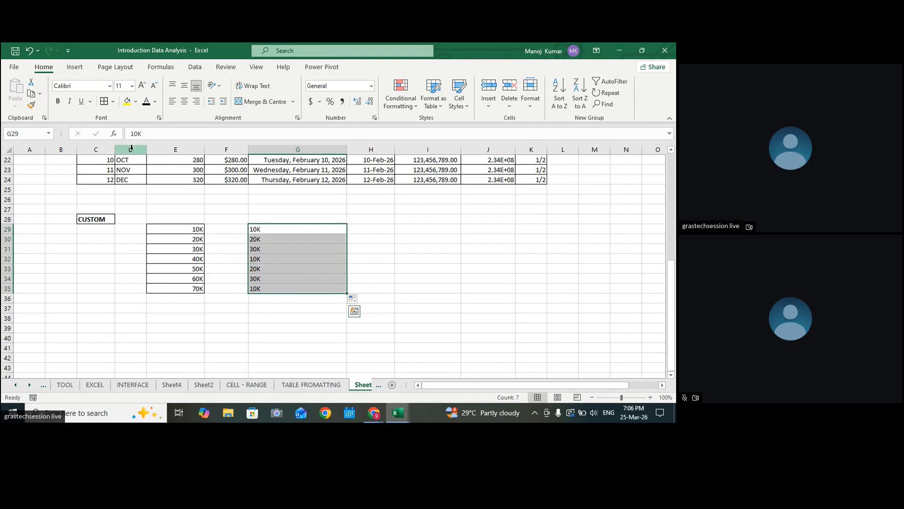
{"action": "left_click", "coordinate": [108, 105]}
{"action": "left_click", "coordinate": [258, 231]}
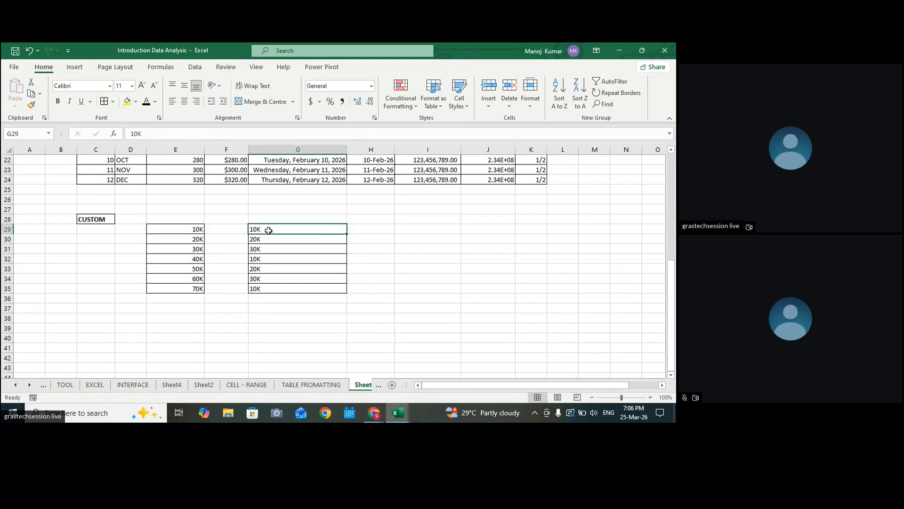
Step: Select the typed text in G29:G35 and the custom-formatted numbers in E29:E35 in turn to compare their status bar summaries
{"action": "left_click_drag", "start_coordinate": [268, 230], "coordinate": [269, 290]}
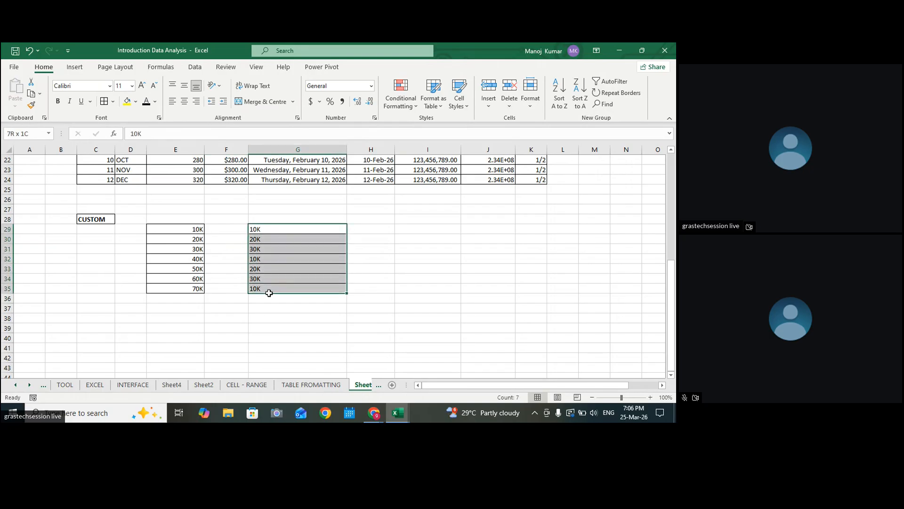
{"action": "left_click_drag", "start_coordinate": [169, 230], "coordinate": [192, 287]}
{"action": "left_click", "coordinate": [209, 277]}
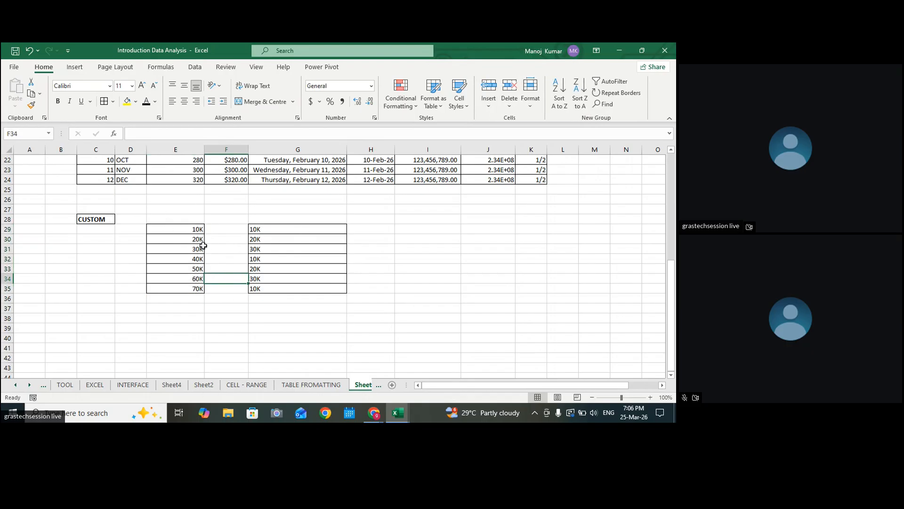
{"action": "left_click", "coordinate": [190, 232]}
{"action": "left_click_drag", "start_coordinate": [189, 241], "coordinate": [192, 288]}
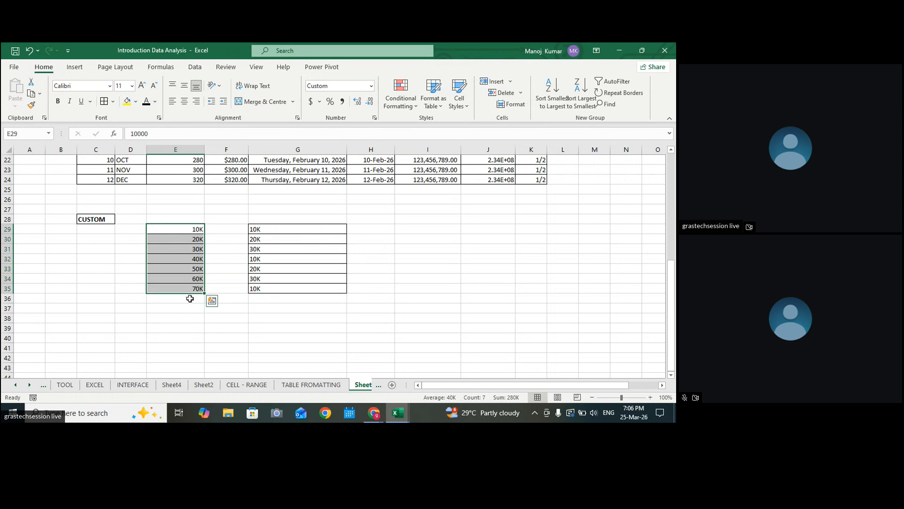
Step: Enter =SUM(E29:E35) in E37 and apply all borders to the cell
{"action": "left_click", "coordinate": [186, 307]}
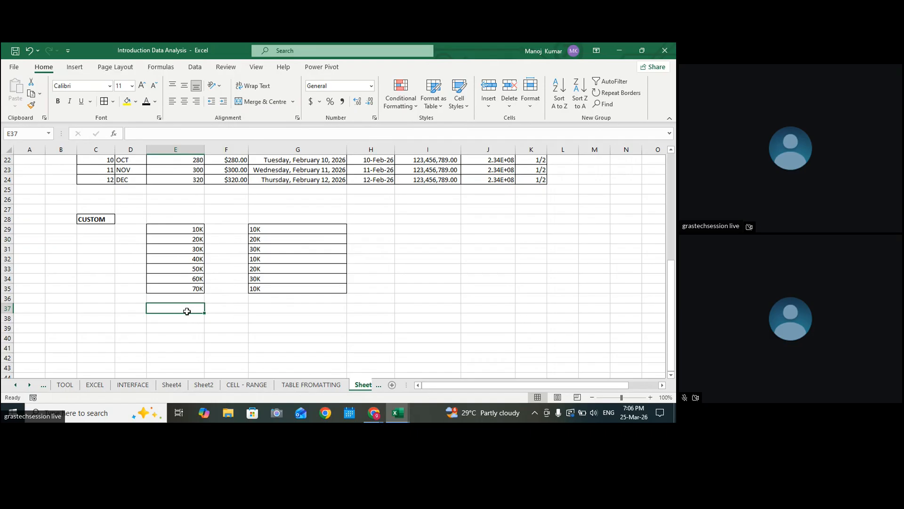
{"action": "type", "text": "=SM"}
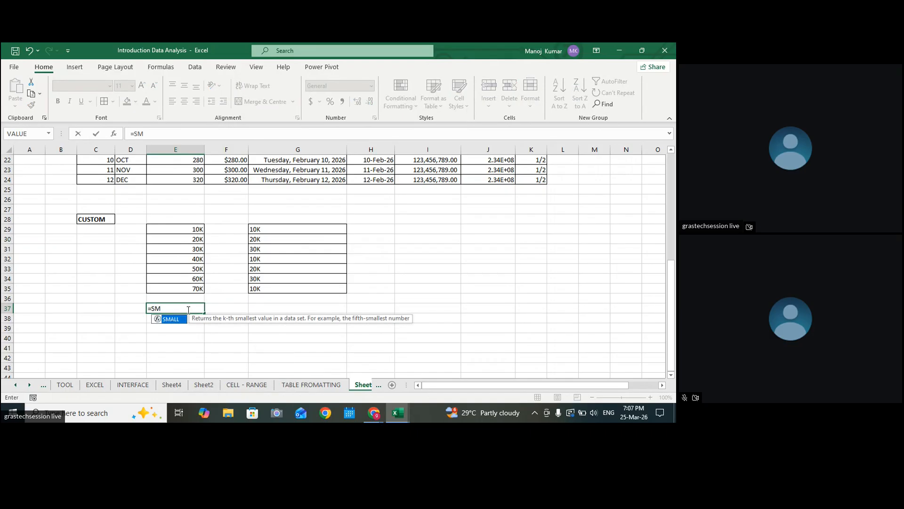
{"action": "key", "text": "BackSpace"}
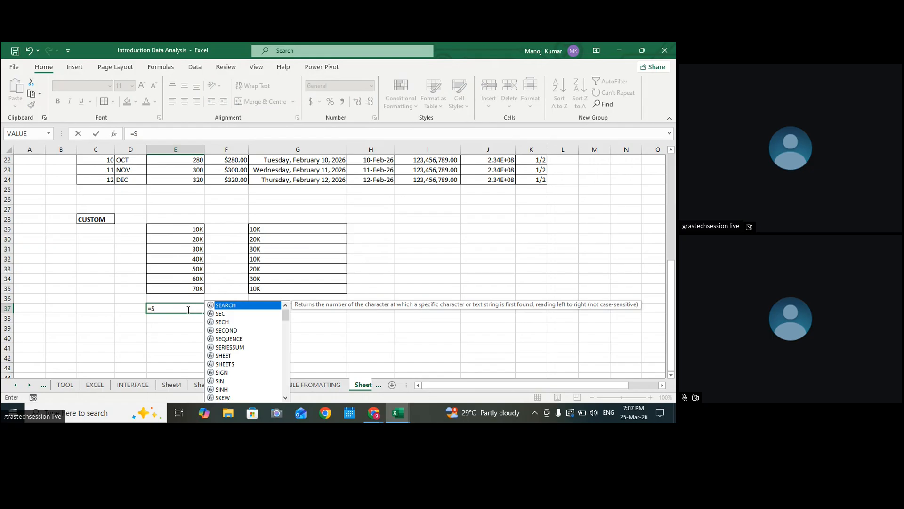
{"action": "type", "text": "UM("}
{"action": "left_click_drag", "start_coordinate": [193, 229], "coordinate": [188, 284]}
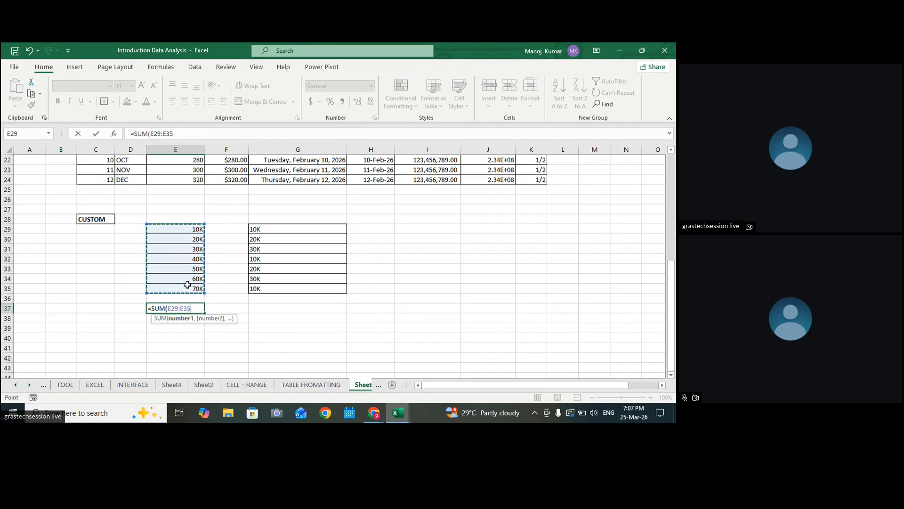
{"action": "type", "text": ")"}
{"action": "key", "text": "Return"}
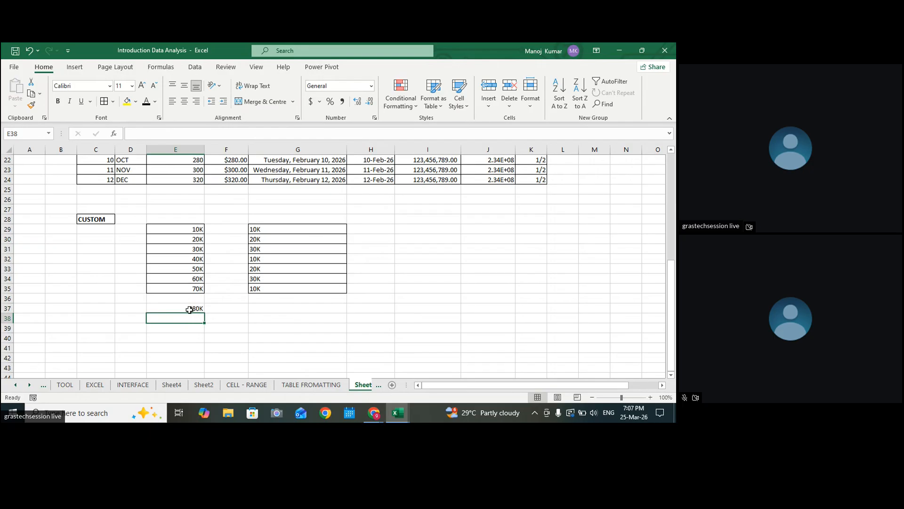
{"action": "left_click", "coordinate": [189, 309]}
{"action": "left_click", "coordinate": [104, 101]}
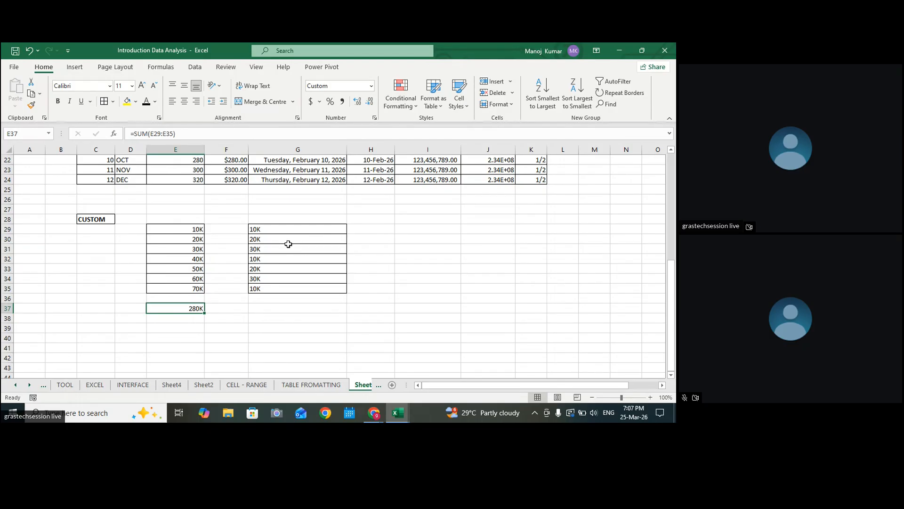
Step: Inspect the cell contents of G29 and G35, and check the selections of E29:E35 and G29:G35
{"action": "left_click", "coordinate": [280, 230]}
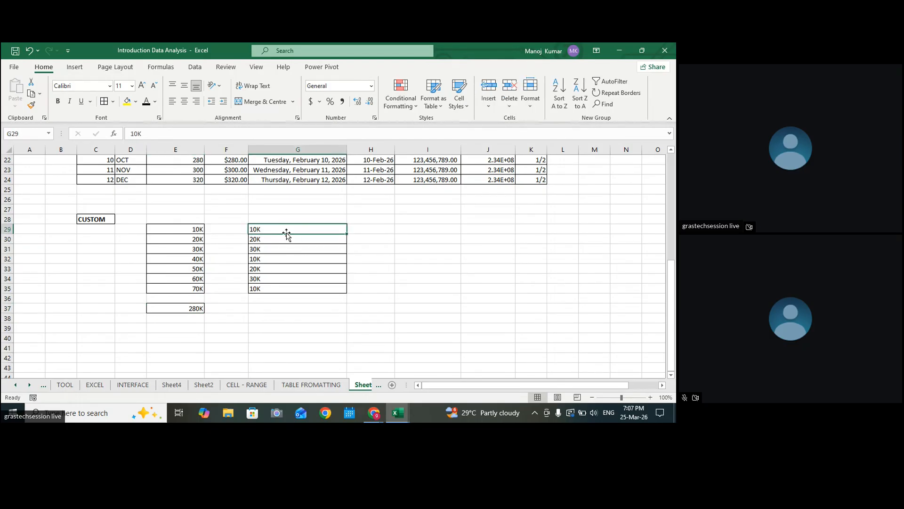
{"action": "double_click", "coordinate": [256, 289]}
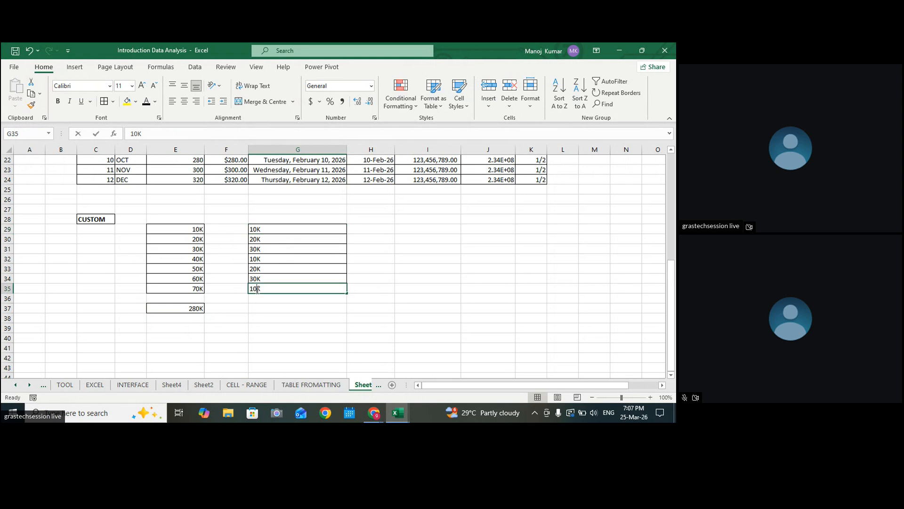
{"action": "key", "text": "Return"}
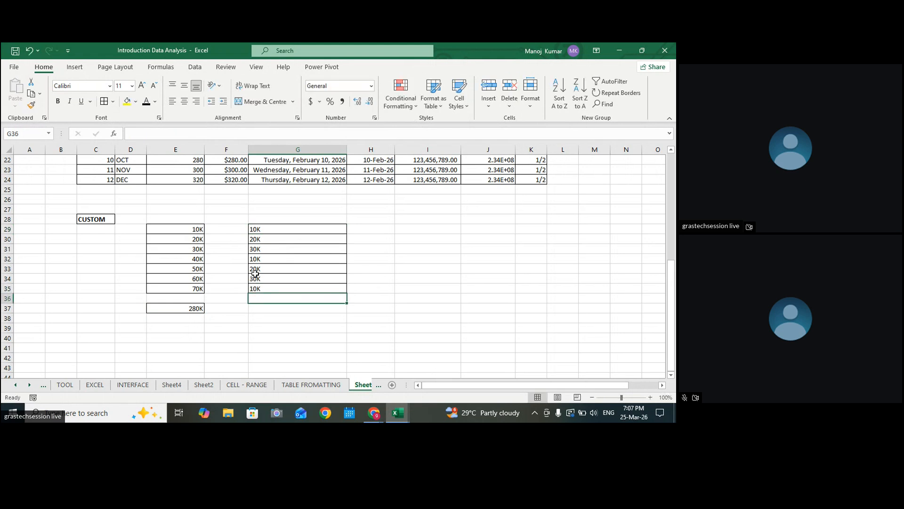
{"action": "left_click_drag", "start_coordinate": [195, 230], "coordinate": [186, 285]}
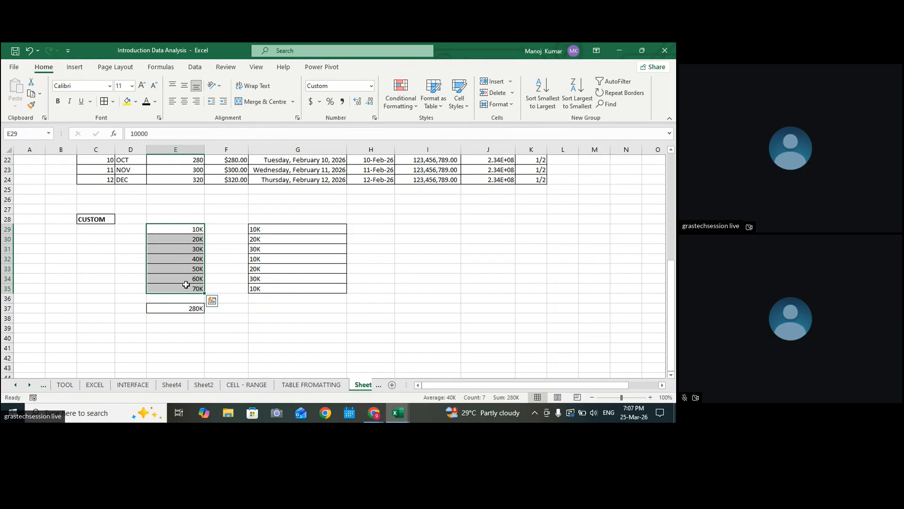
{"action": "left_click_drag", "start_coordinate": [259, 236], "coordinate": [261, 289]}
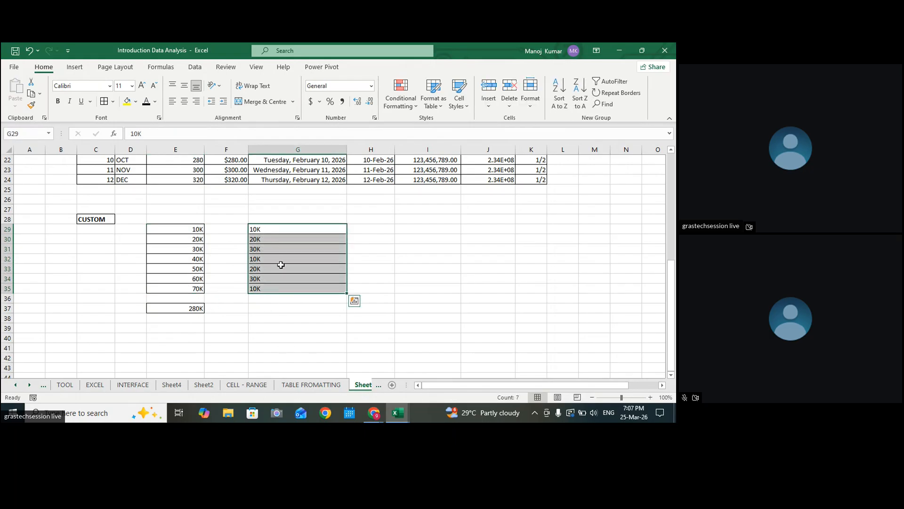
Step: Enter =SUM(G29:G35) in G37 and apply all borders to the cell
{"action": "left_click", "coordinate": [256, 308]}
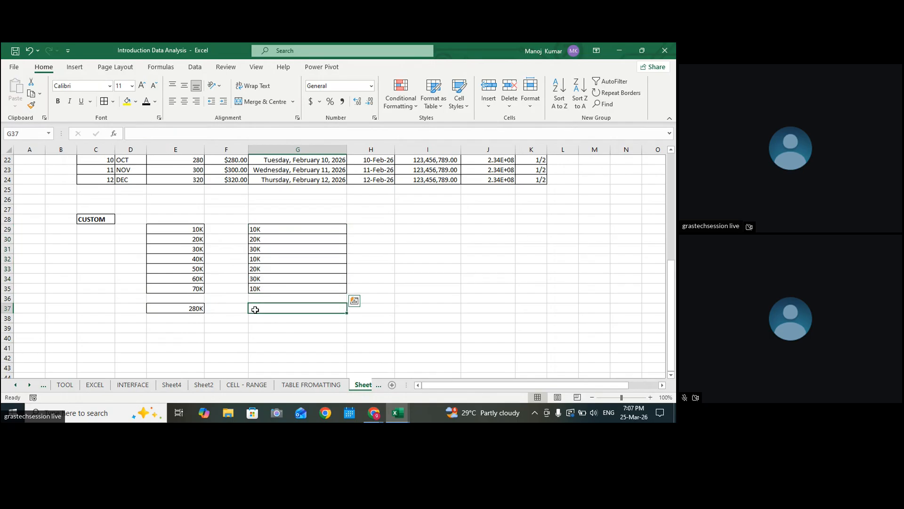
{"action": "type", "text": "=SUM("}
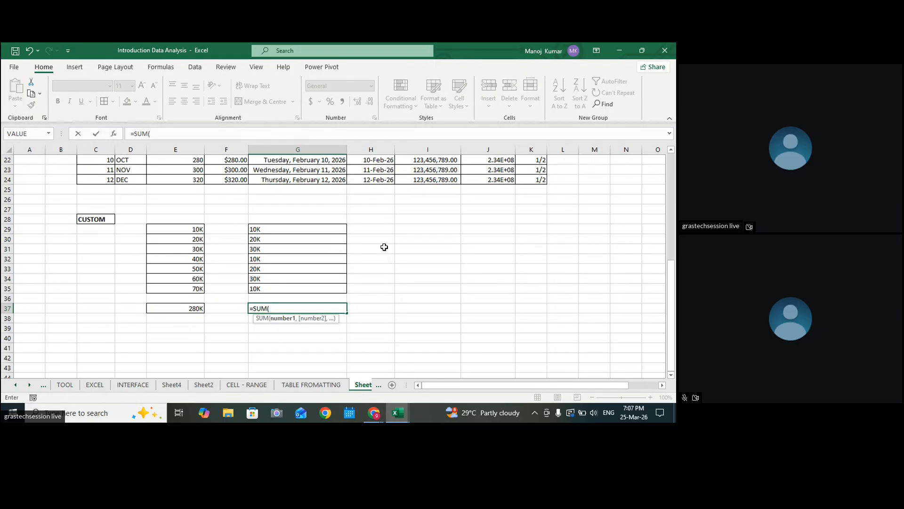
{"action": "left_click_drag", "start_coordinate": [284, 229], "coordinate": [276, 289]}
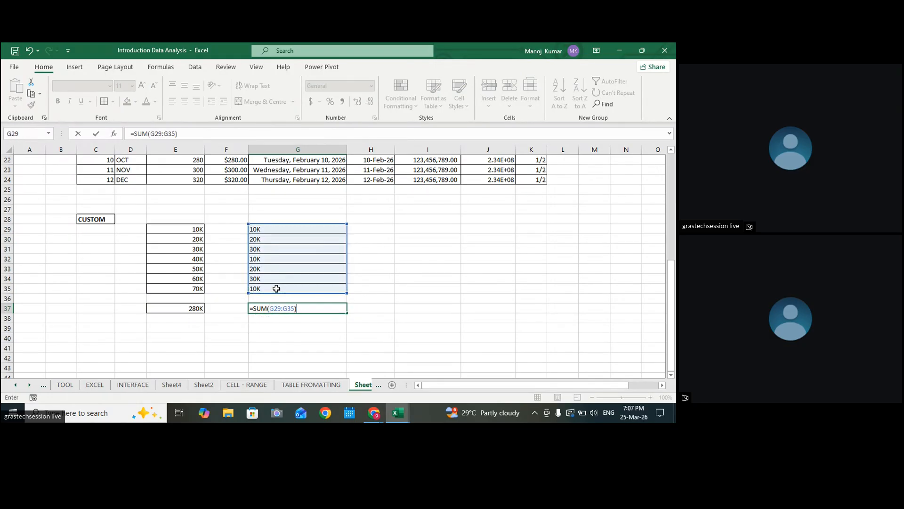
{"action": "key", "text": "Return"}
{"action": "left_click", "coordinate": [297, 311]}
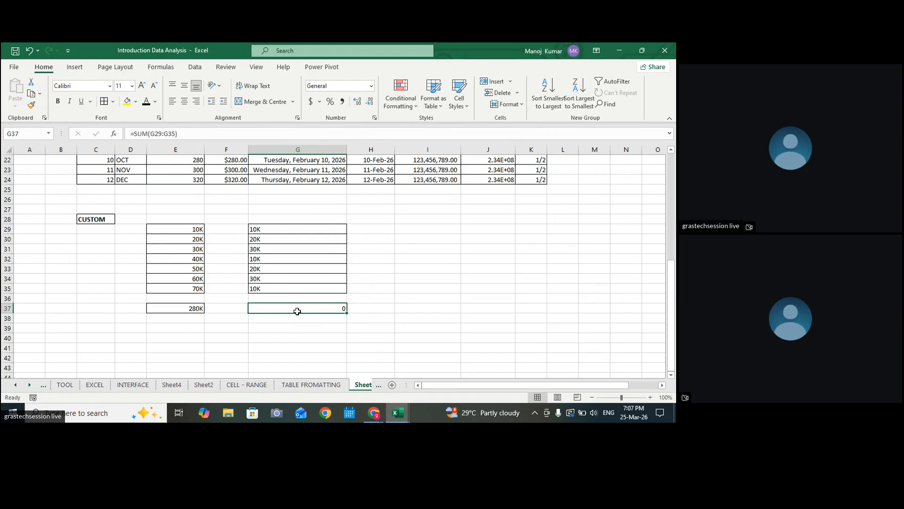
{"action": "left_click", "coordinate": [355, 268]}
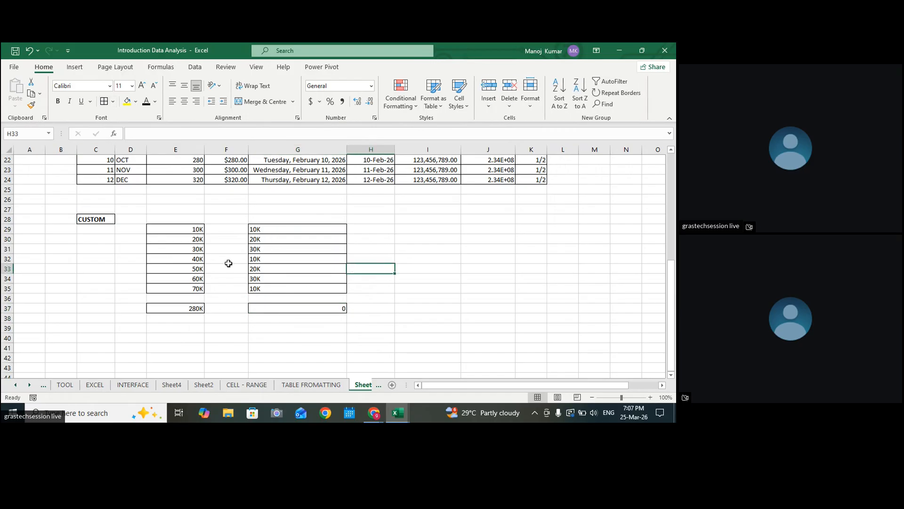
Step: Right-align the text entries in G29:G35
{"action": "left_click", "coordinate": [463, 290]}
{"action": "left_click_drag", "start_coordinate": [262, 231], "coordinate": [263, 288]}
{"action": "left_click", "coordinate": [196, 101]}
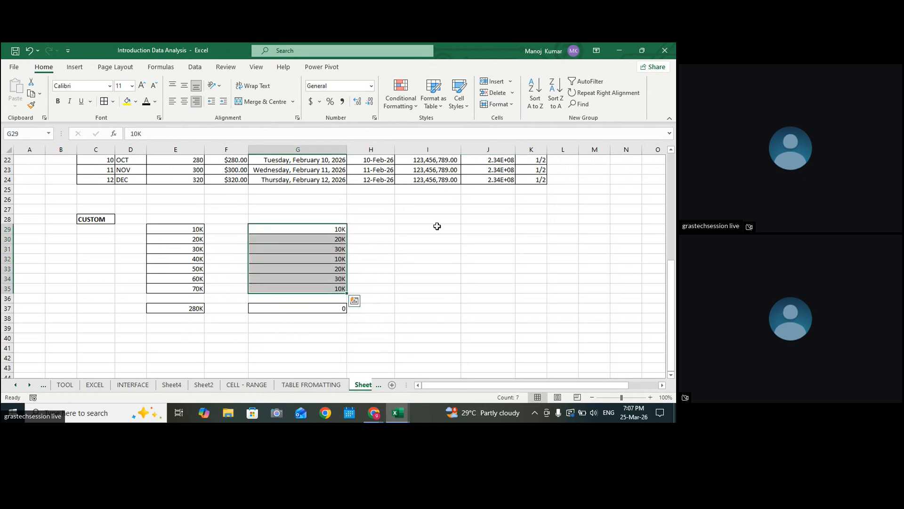
{"action": "left_click", "coordinate": [459, 299]}
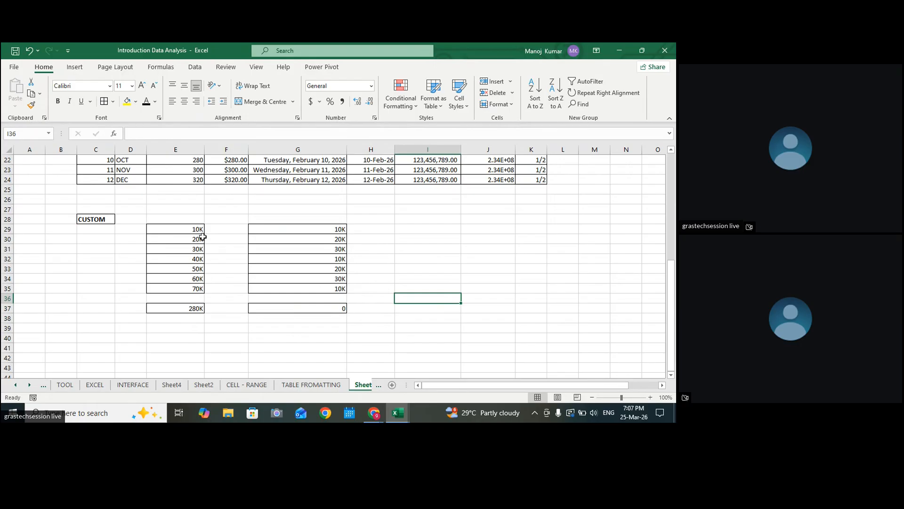
Step: Compare the right-aligned text in G29:G35 with the formatted numbers in E29:E35, and look over the whole NUMBER FORMATING sheet
{"action": "left_click_drag", "start_coordinate": [195, 234], "coordinate": [197, 278]}
{"action": "left_click_drag", "start_coordinate": [329, 234], "coordinate": [329, 289]}
{"action": "left_click", "coordinate": [488, 298]}
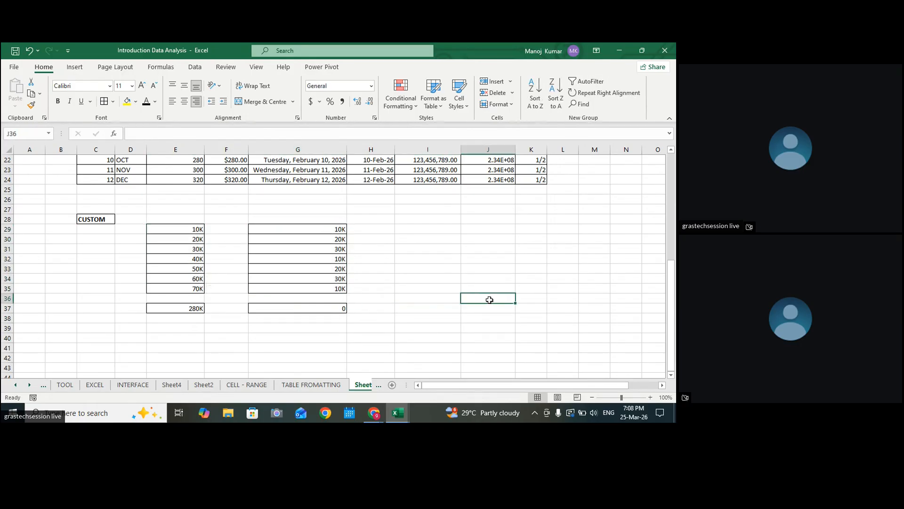
{"action": "left_click_drag", "start_coordinate": [187, 230], "coordinate": [188, 292]}
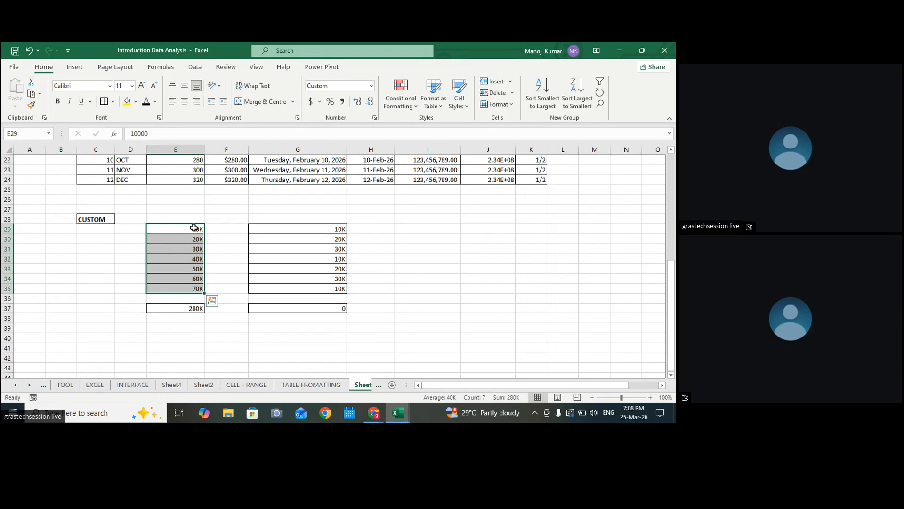
{"action": "left_click_drag", "start_coordinate": [331, 229], "coordinate": [327, 289]}
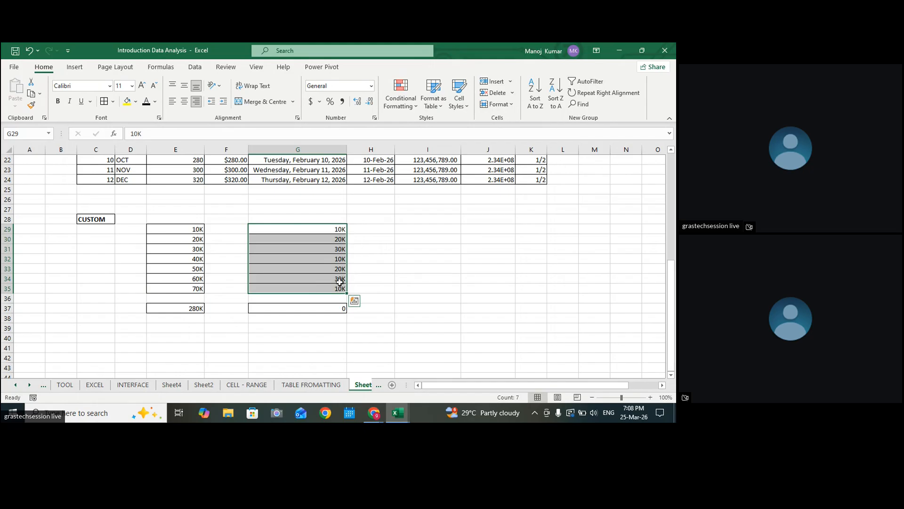
{"action": "left_click", "coordinate": [398, 306]}
{"action": "left_click", "coordinate": [304, 347]}
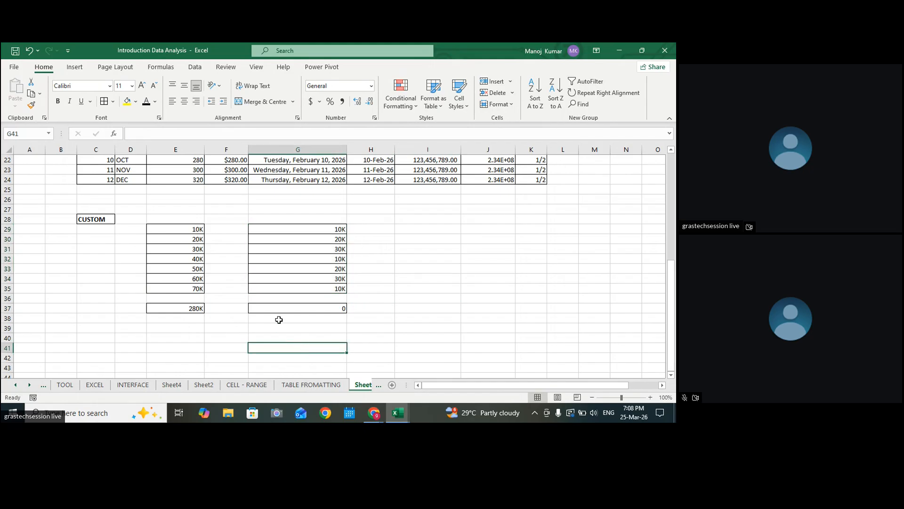
{"action": "left_click", "coordinate": [461, 320]}
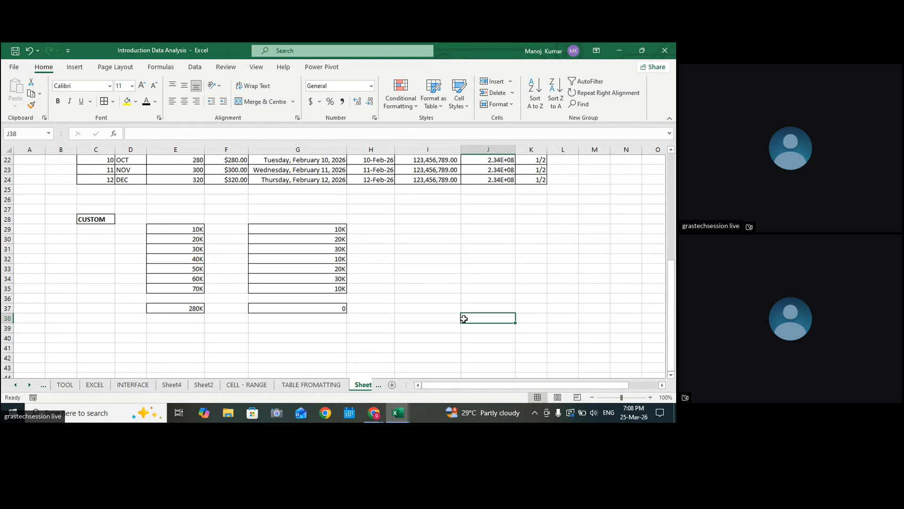
{"action": "scroll", "coordinate": [464, 318], "scroll_direction": "up", "scroll_amount": 7}
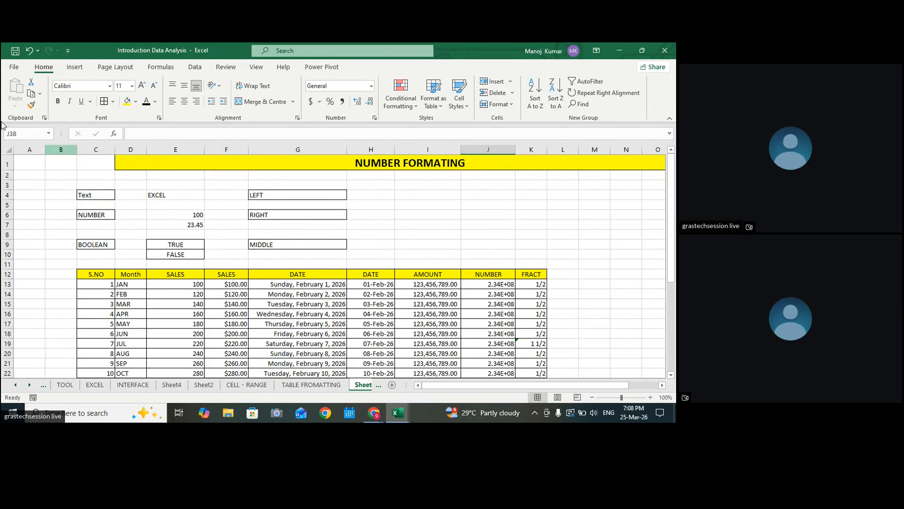
{"action": "left_click", "coordinate": [416, 216]}
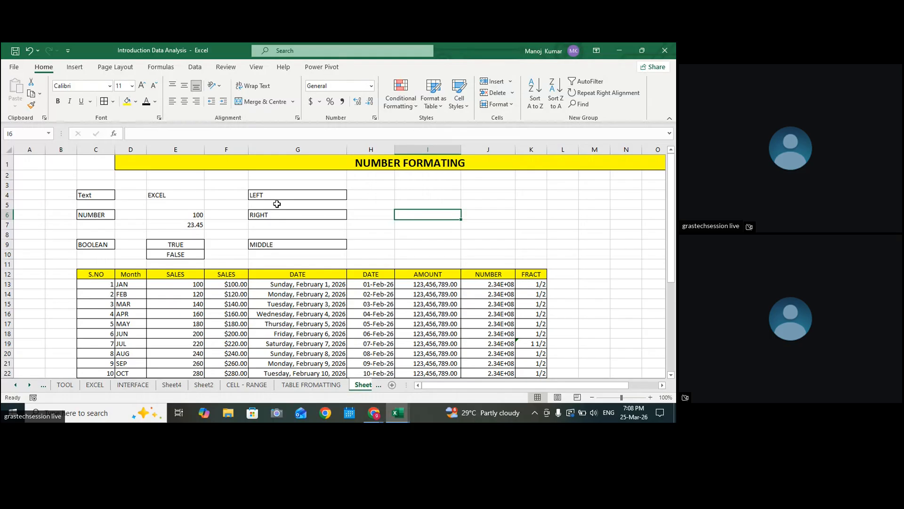
{"action": "scroll", "coordinate": [277, 204], "scroll_direction": "down", "scroll_amount": 12}
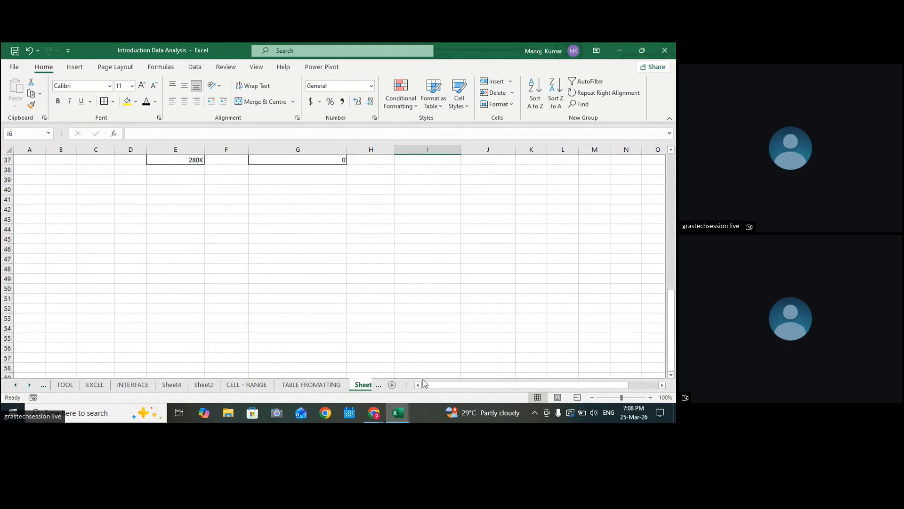
Step: Rename the current sheet as TABLE and save the workbook
{"action": "left_click", "coordinate": [360, 384]}
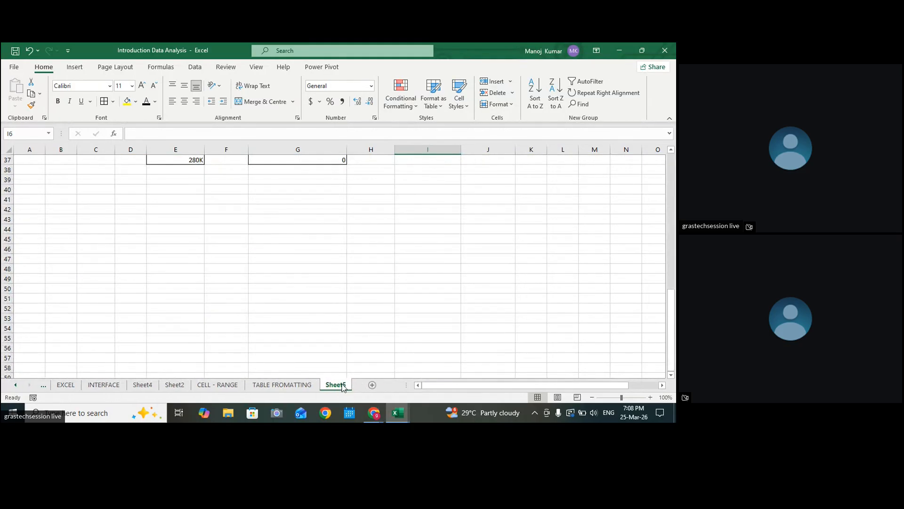
{"action": "double_click", "coordinate": [342, 385]}
{"action": "type", "text": "TA"}
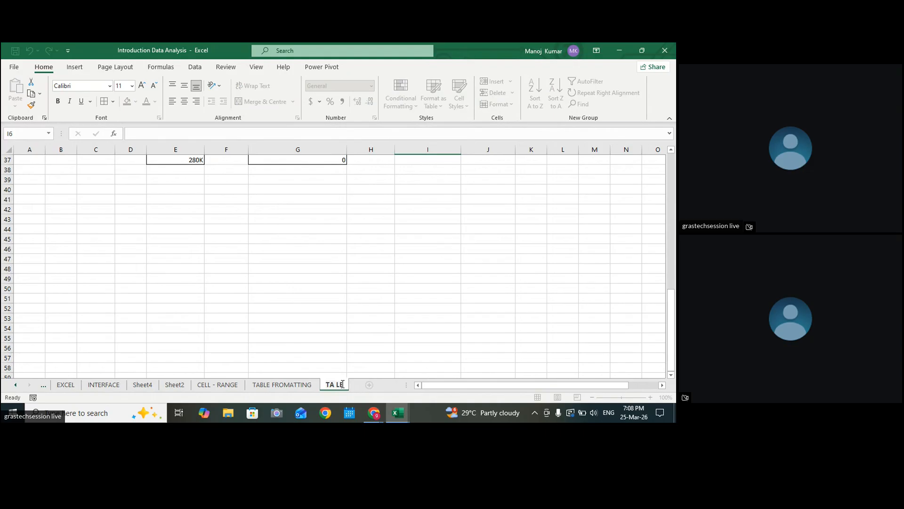
{"action": "type", "text": "BL"}
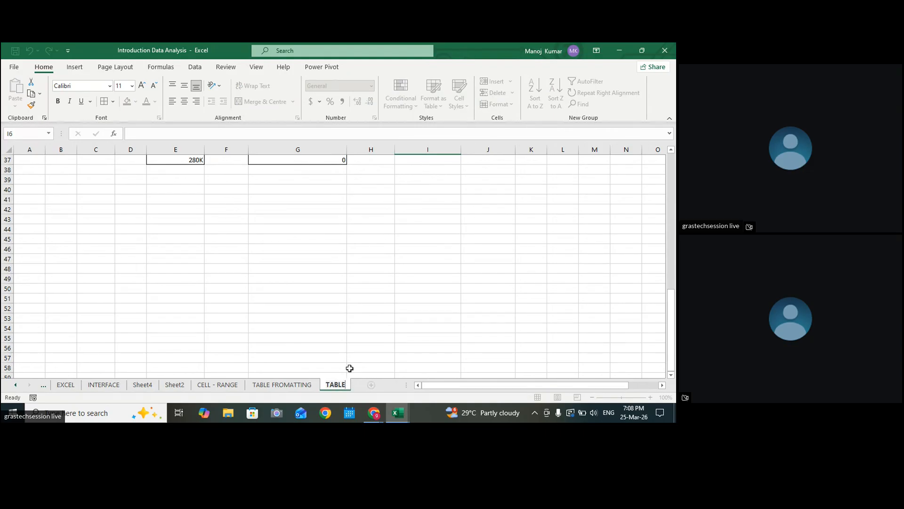
{"action": "left_click", "coordinate": [338, 352]}
{"action": "left_click", "coordinate": [202, 309]}
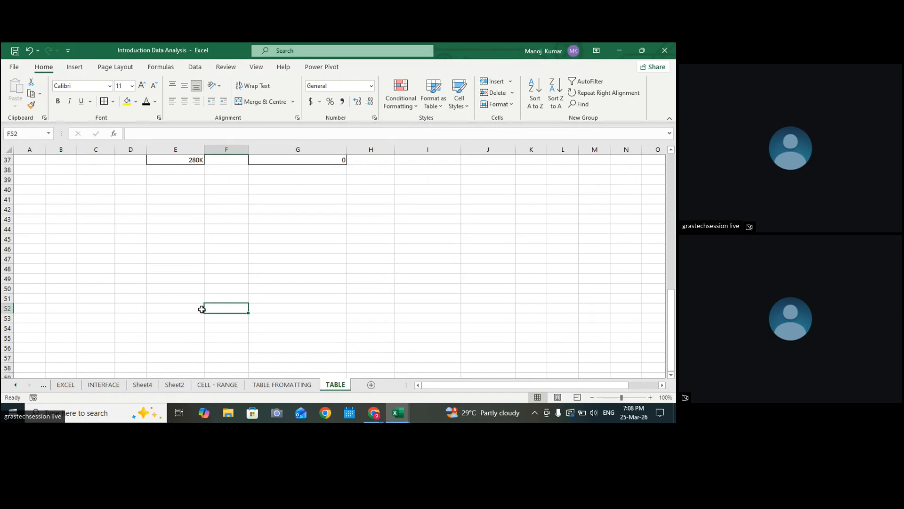
{"action": "left_click", "coordinate": [17, 50]}
{"action": "left_click", "coordinate": [428, 258]}
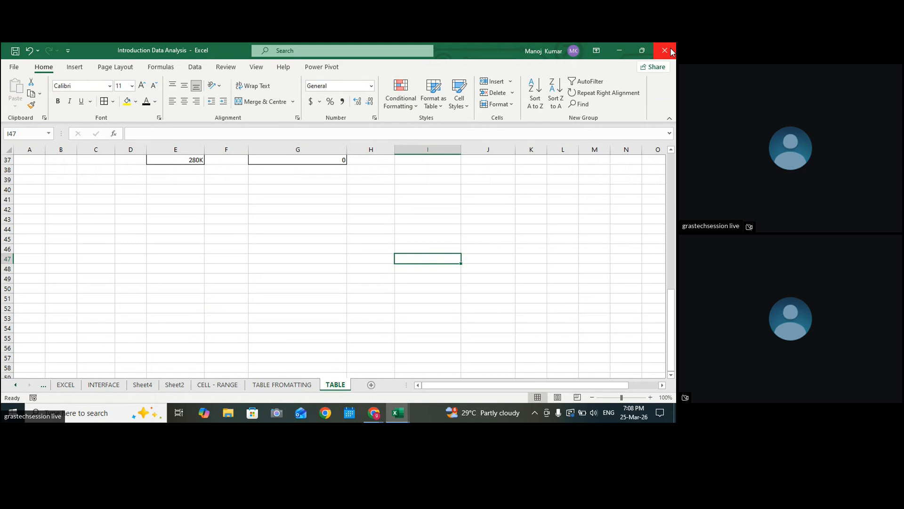
Step: Rename the TABLE sheet as NUMEBER FORMATING and save the workbook
{"action": "double_click", "coordinate": [335, 384]}
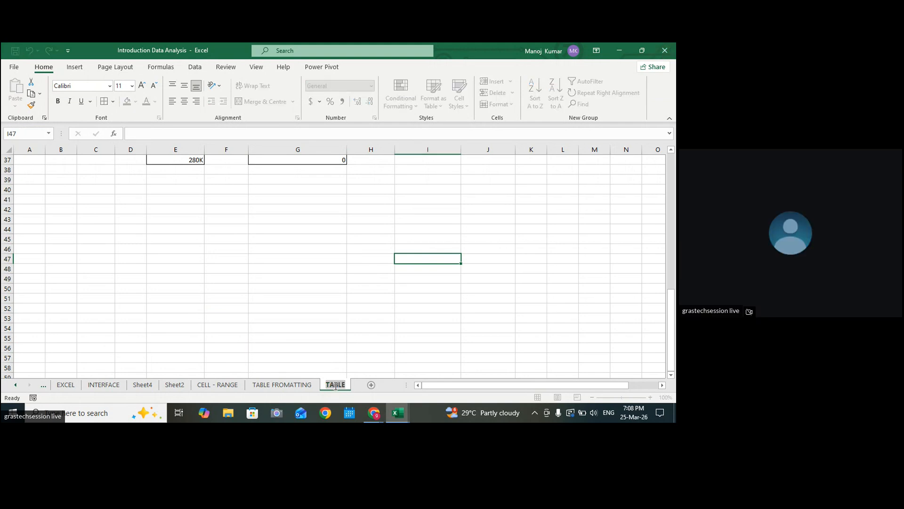
{"action": "type", "text": "NUMERBER FORMAATING"}
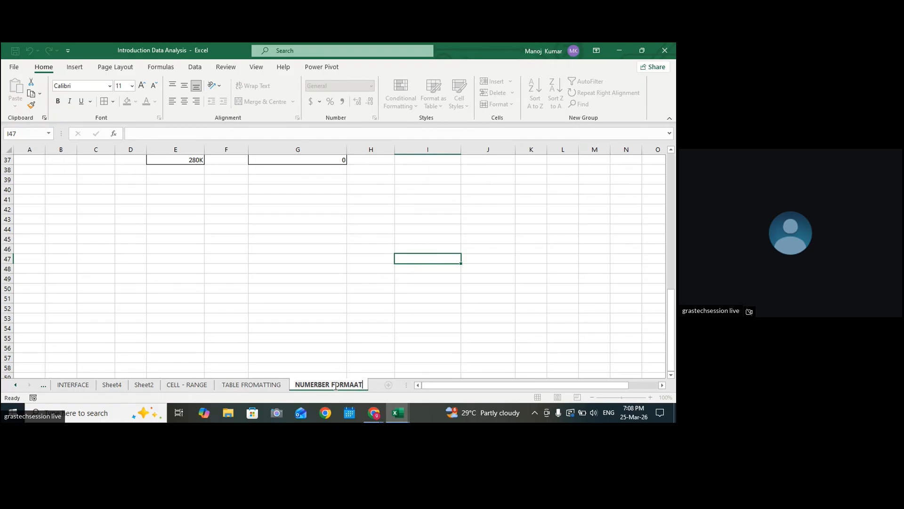
{"action": "left_click", "coordinate": [311, 383]}
{"action": "key", "text": "BackSpace"}
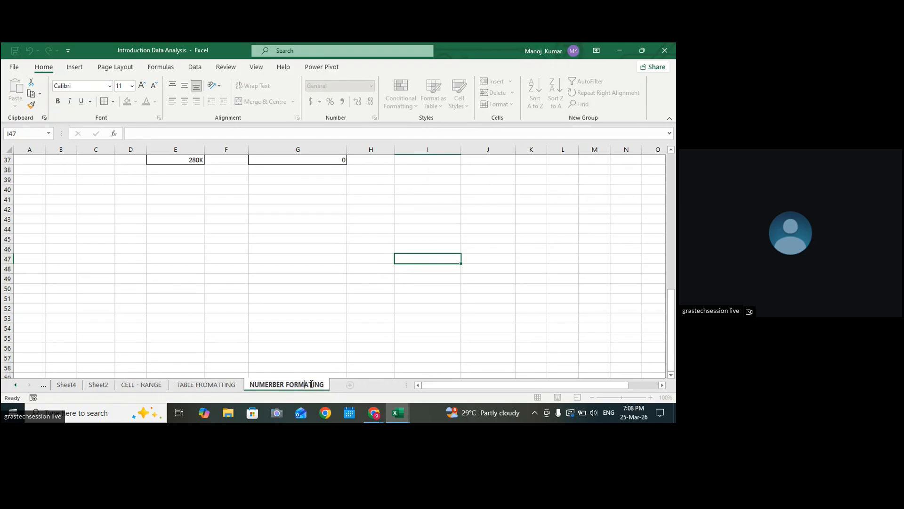
{"action": "left_click", "coordinate": [273, 384]}
{"action": "key", "text": "BackSpace"}
{"action": "left_click", "coordinate": [356, 337]}
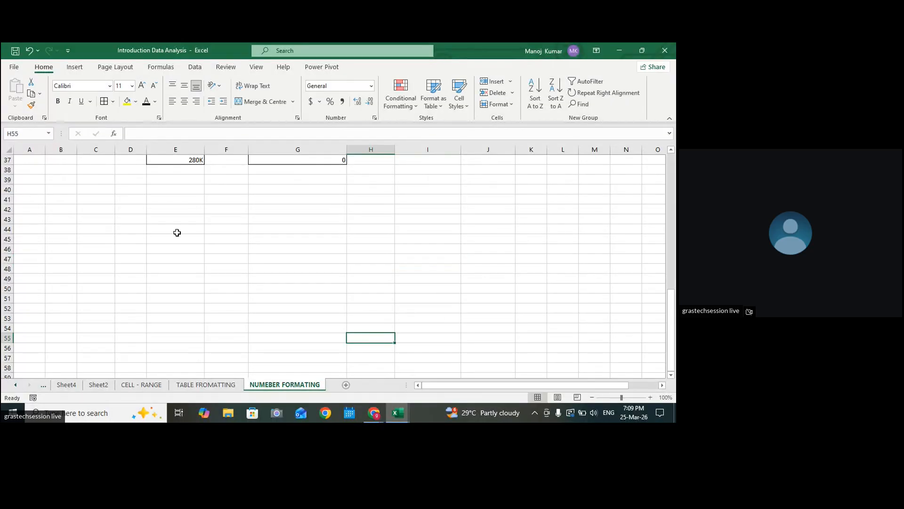
{"action": "left_click", "coordinate": [16, 50]}
Step: Close the workbook and open the additional meeting options in the Zoho Meeting window
{"action": "left_click", "coordinate": [665, 50]}
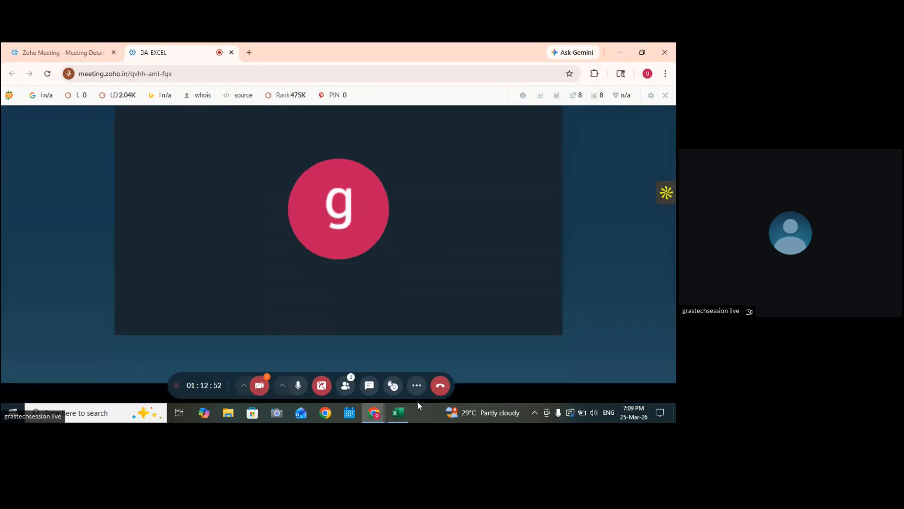
{"action": "left_click", "coordinate": [416, 386]}
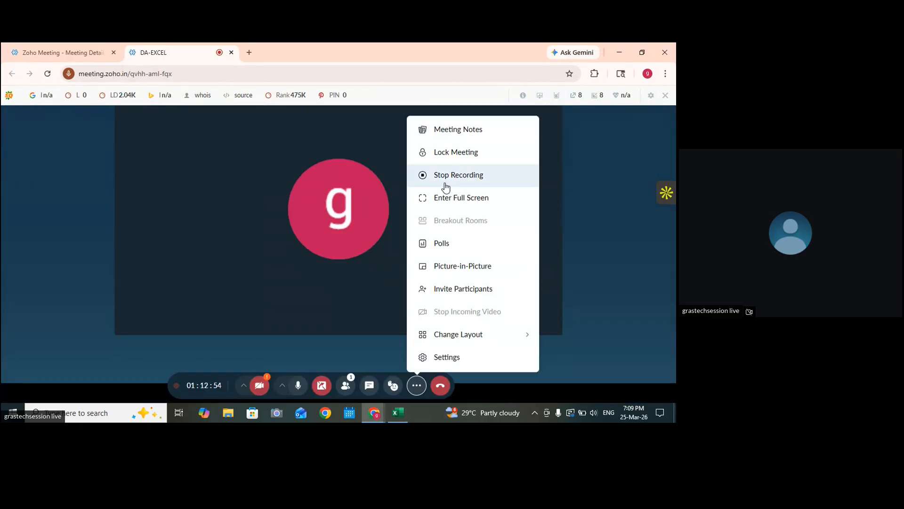